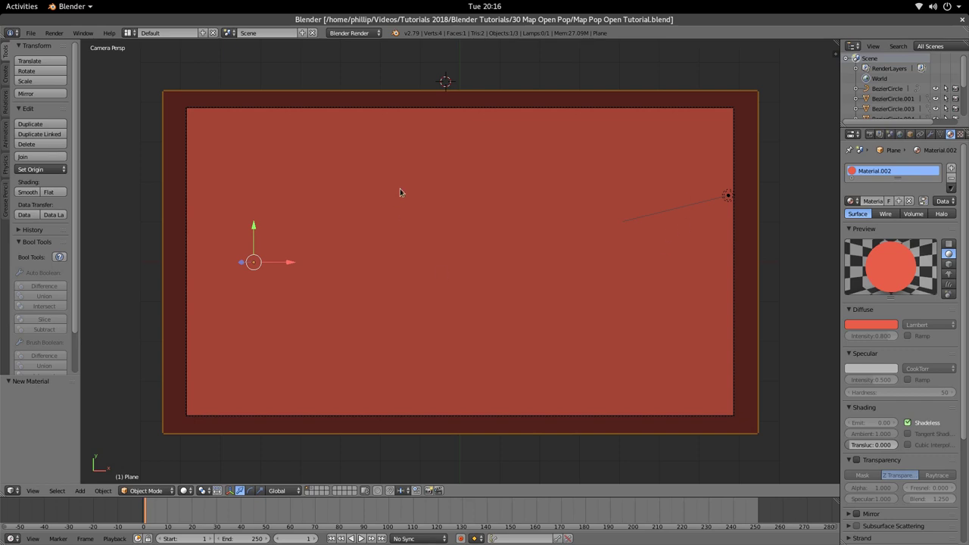
# Place the 3D cursor on the upper middle of the red map panel.
pyautogui.rightClick(570, 185)
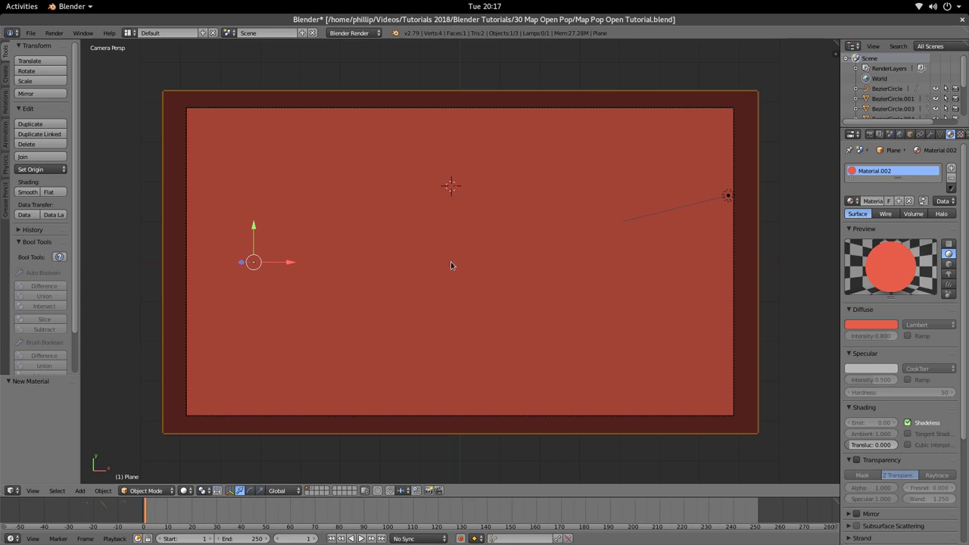
# Add a new plane and move it down along Y onto the red panel.
pyautogui.hotkey('shift', 'a')
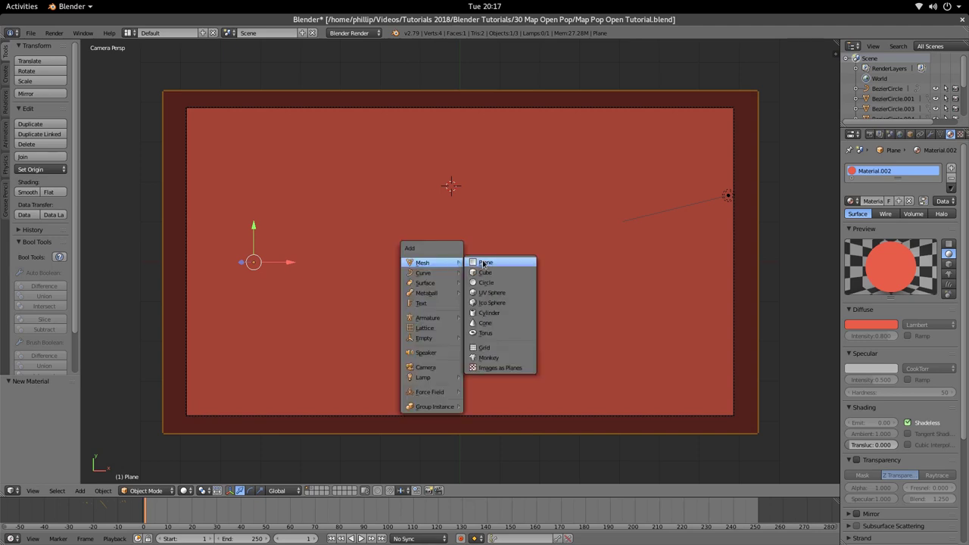
pyautogui.click(484, 264)
pyautogui.press('g')
pyautogui.press('y')
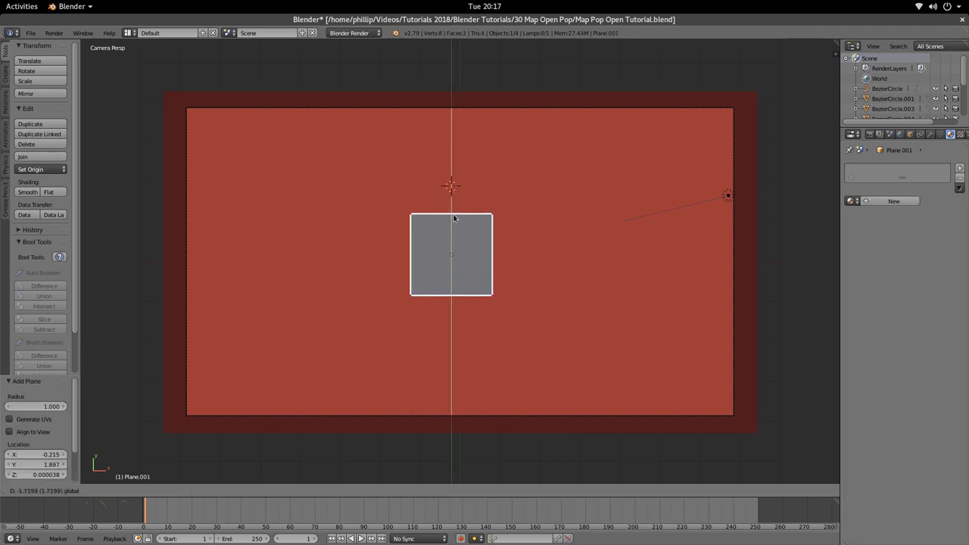
pyautogui.click(458, 261)
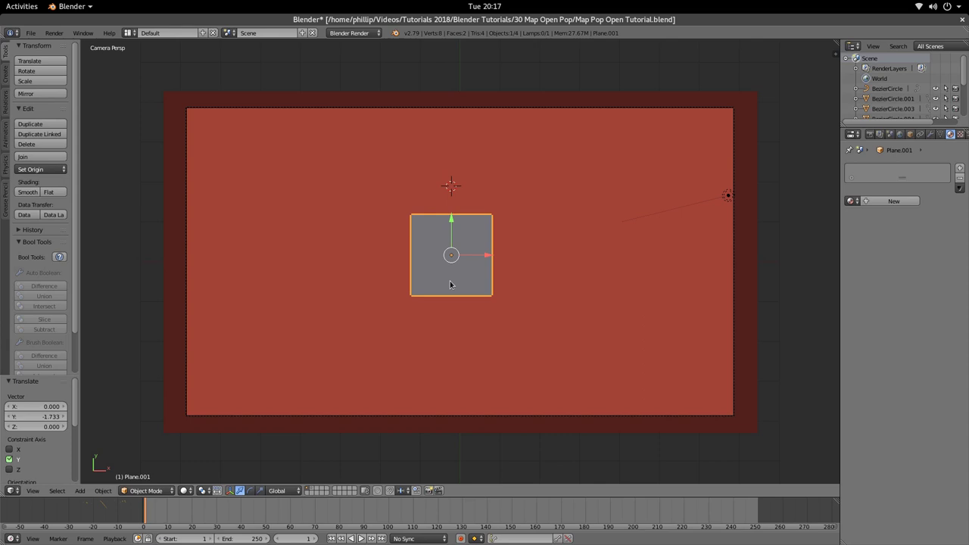
pyautogui.press('s')
pyautogui.press('x')
pyautogui.press('Escape')
pyautogui.click(80, 492)
# Widen the plane along X, then enlarge it evenly to 1.137 and enter Edit Mode.
pyautogui.press('s')
pyautogui.press('x')
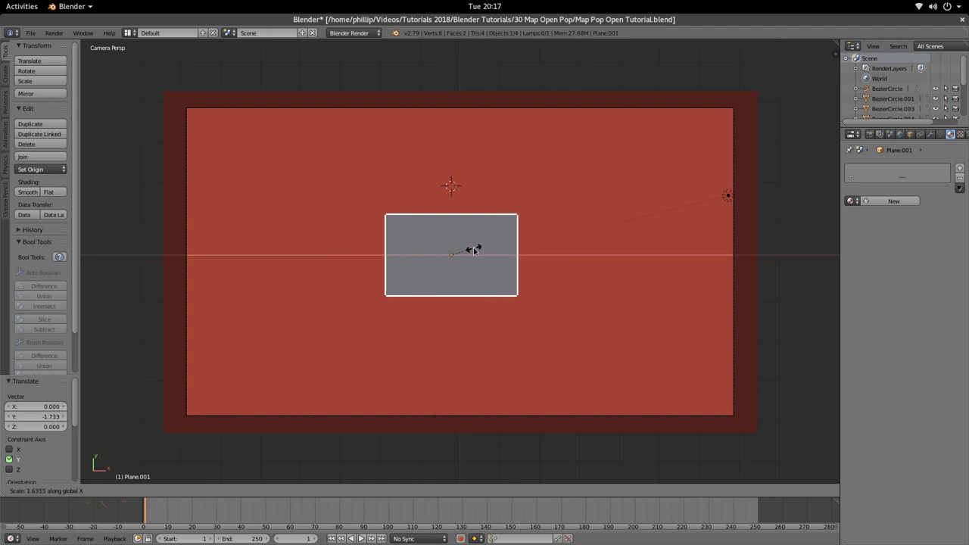
pyautogui.click(480, 250)
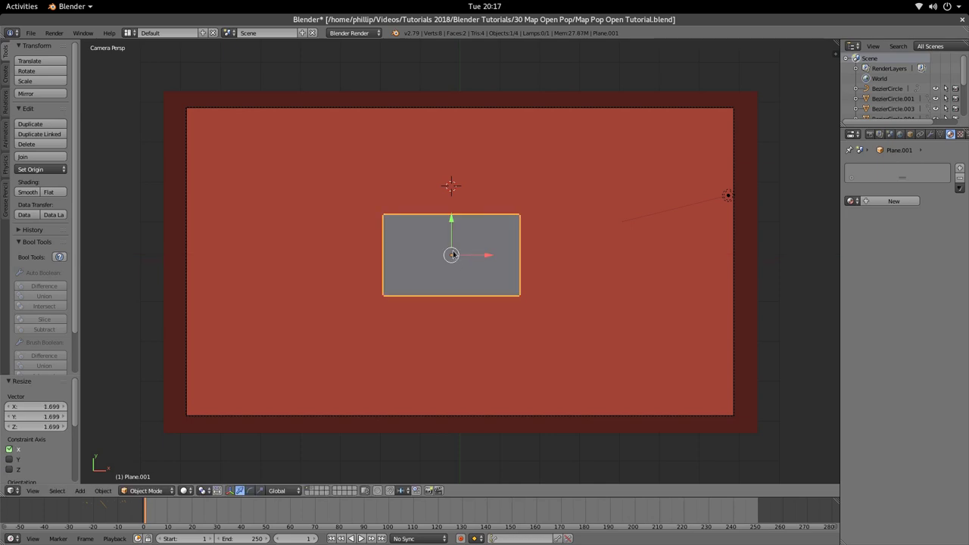
pyautogui.press('s')
pyautogui.click(509, 292)
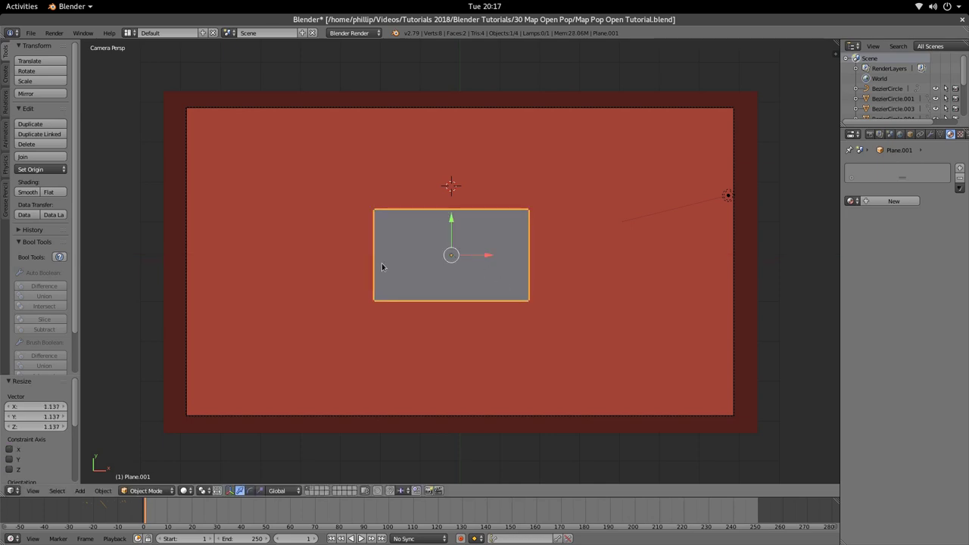
pyautogui.press('Tab')
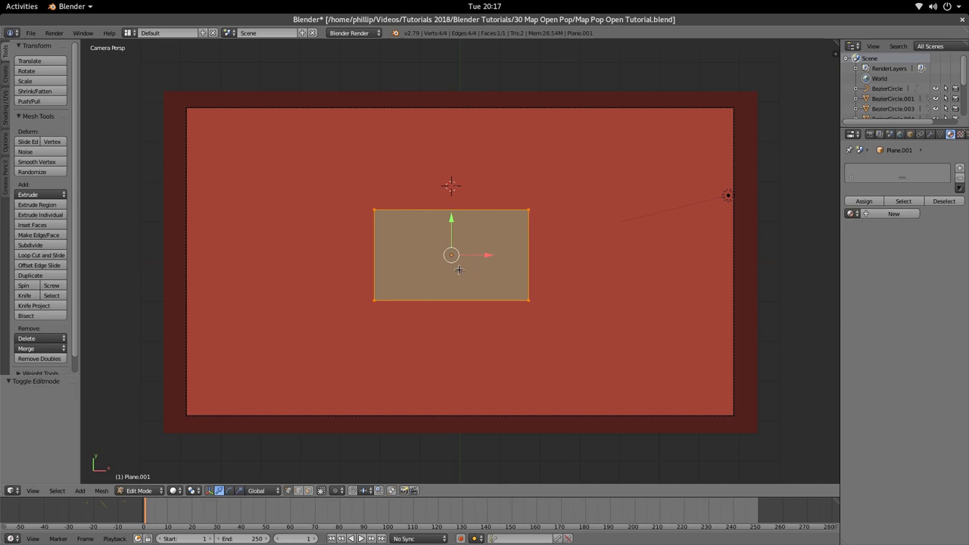
# Select the rectangle's top edge and subdivide it.
pyautogui.rightClick(417, 231)
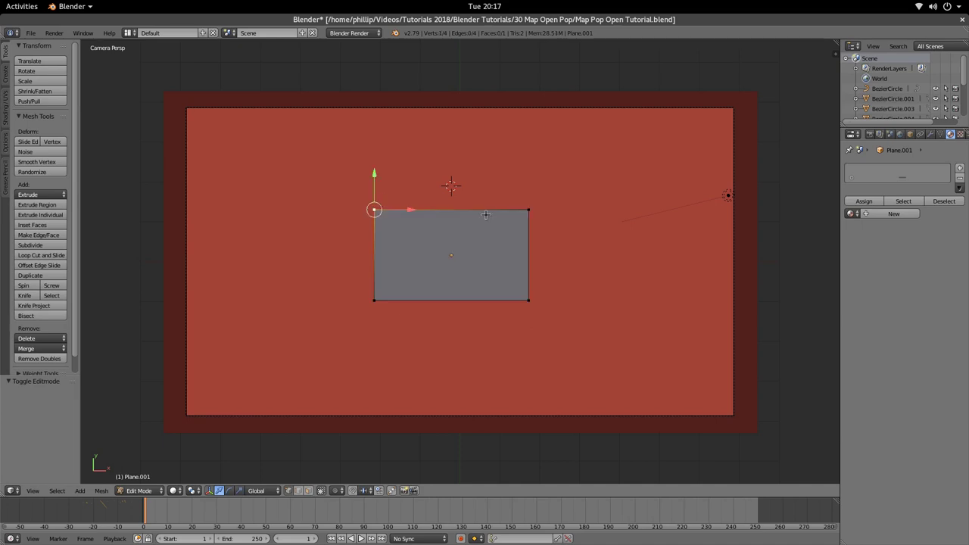
pyautogui.keyDown('shift'); pyautogui.rightClick(485, 215); pyautogui.keyUp('shift')
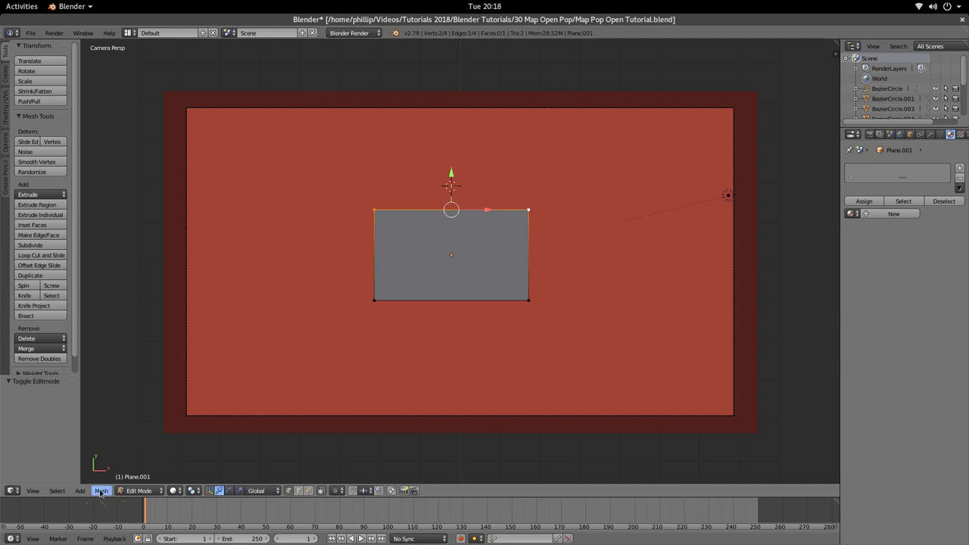
pyautogui.click(127, 492)
pyautogui.click(129, 493)
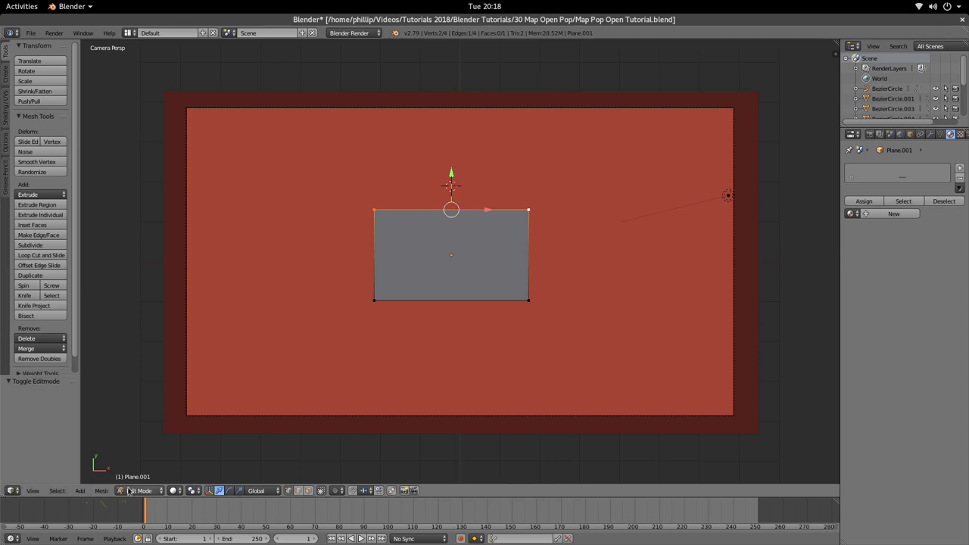
pyautogui.click(129, 492)
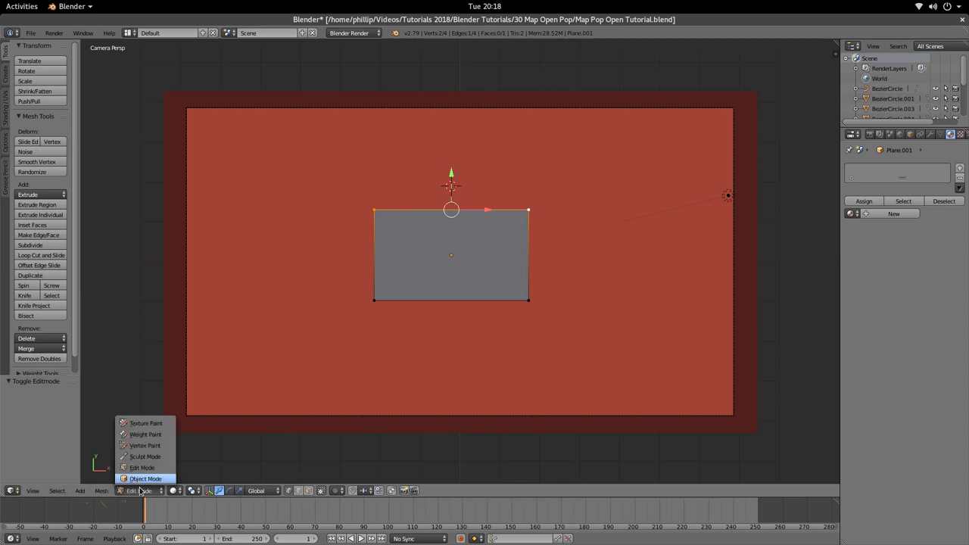
pyautogui.press('w')
pyautogui.click(438, 199)
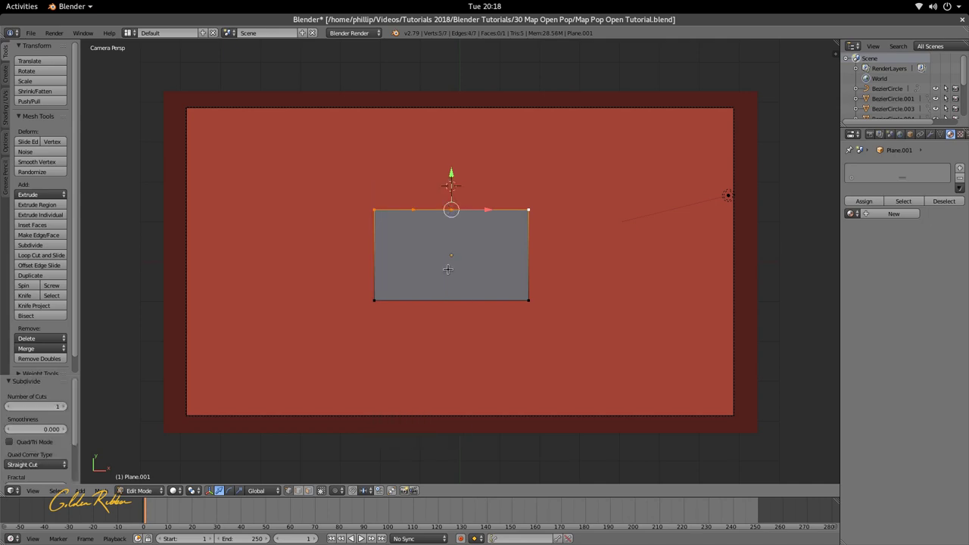
# Select the bottom edge, subdivide it too, and clear the selection.
pyautogui.rightClick(374, 300)
pyautogui.keyDown('shift'); pyautogui.rightClick(529, 300); pyautogui.keyUp('shift')
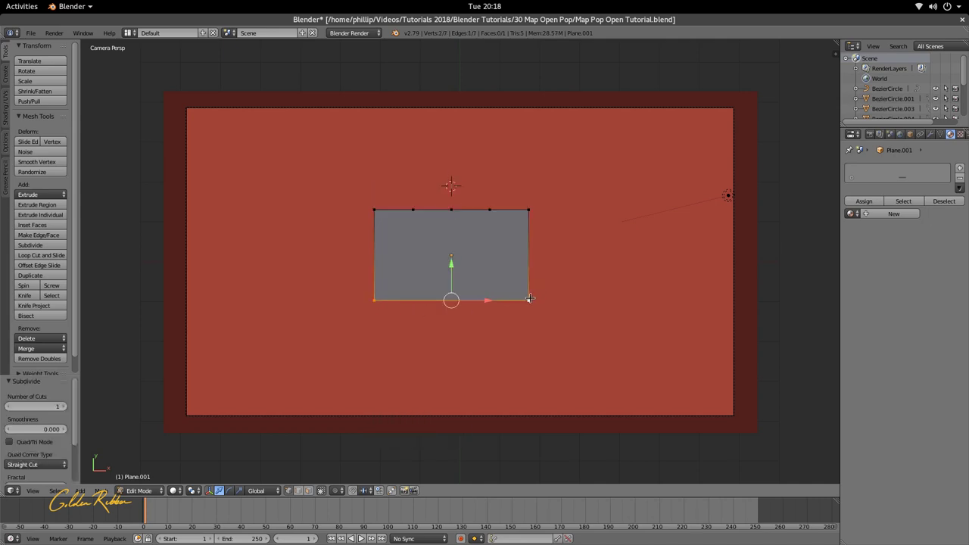
pyautogui.press('w')
pyautogui.click(458, 298)
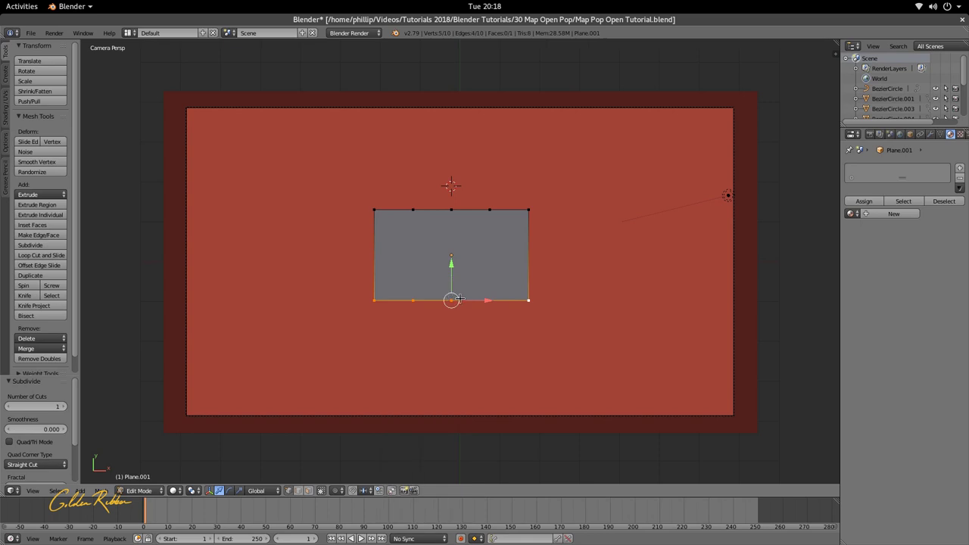
pyautogui.rightClick(528, 300)
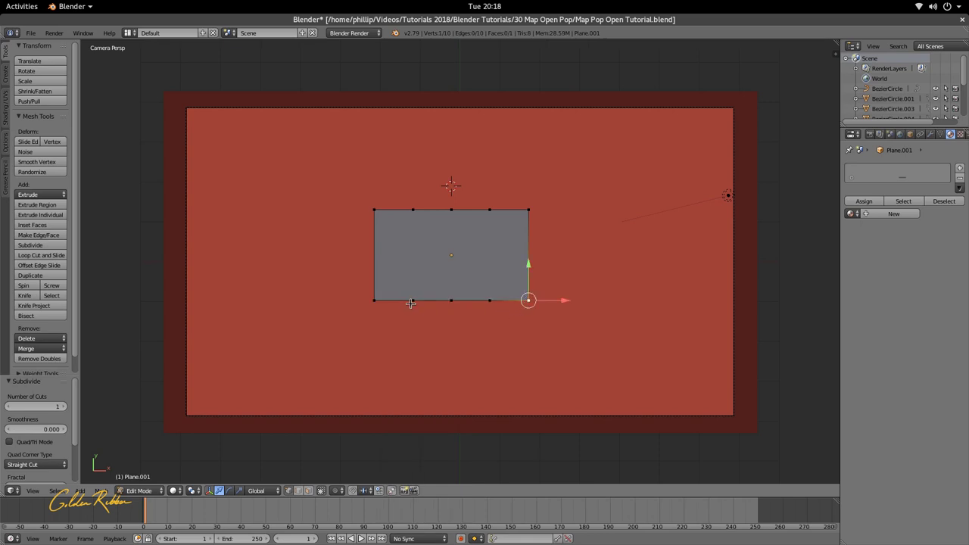
pyautogui.press('a')
pyautogui.press('a')
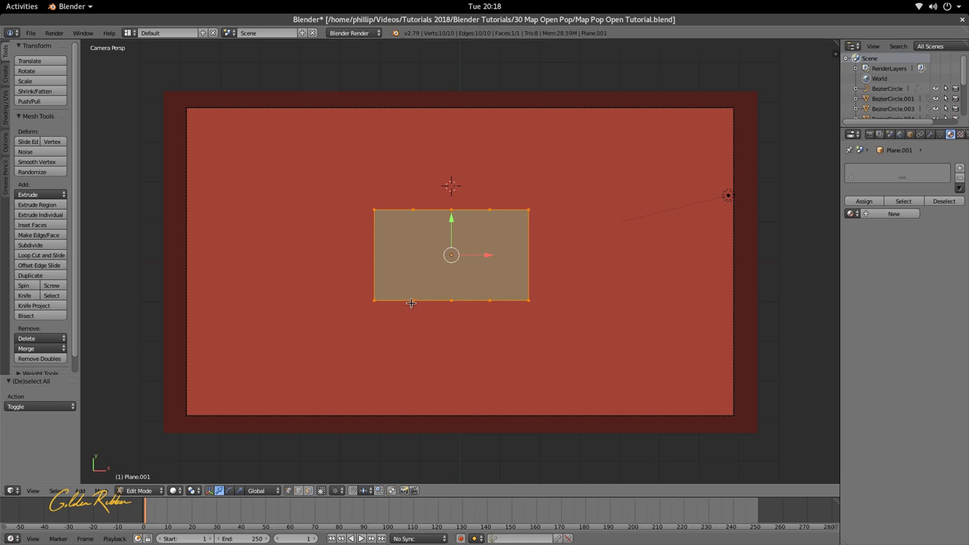
# Delete the rectangle's face using the X delete options.
pyautogui.press('x')
pyautogui.click(104, 491)
pyautogui.press('x')
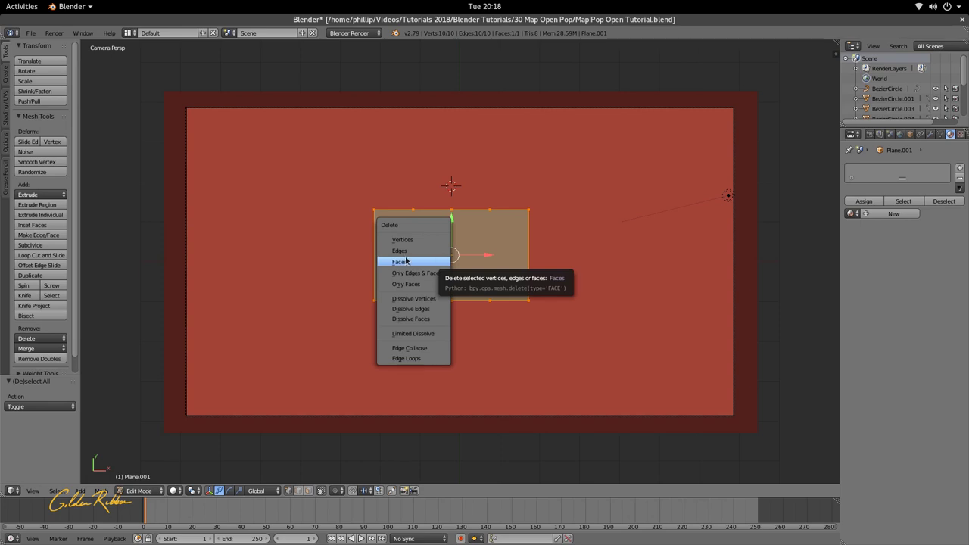
pyautogui.click(407, 261)
# Undo the deletion and remove only the face, keeping the outline edges.
pyautogui.hotkey('ctrl', 'z')
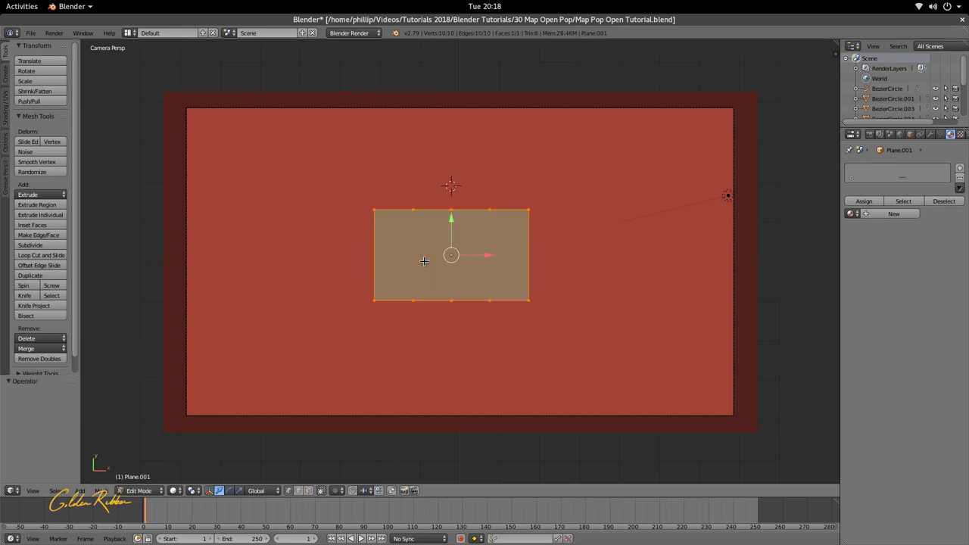
pyautogui.press('x')
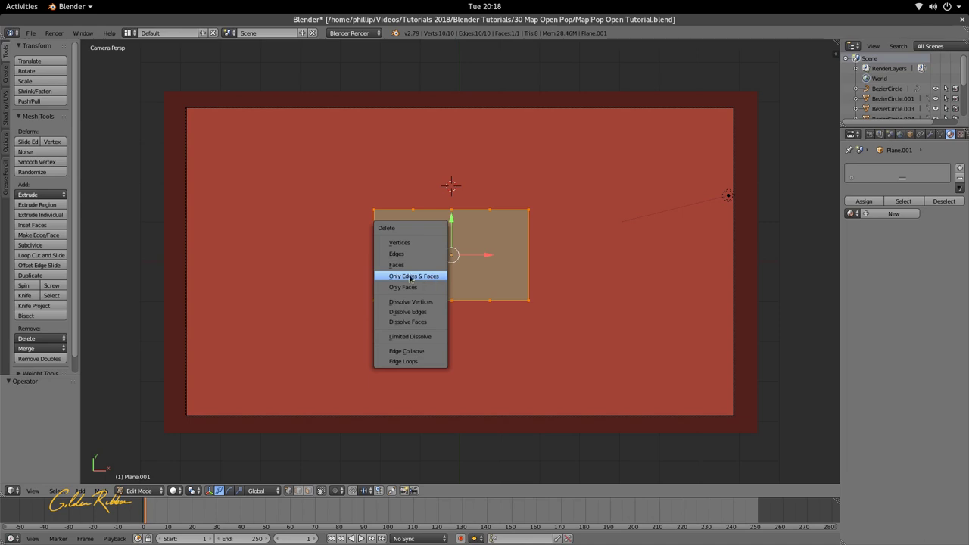
pyautogui.click(407, 287)
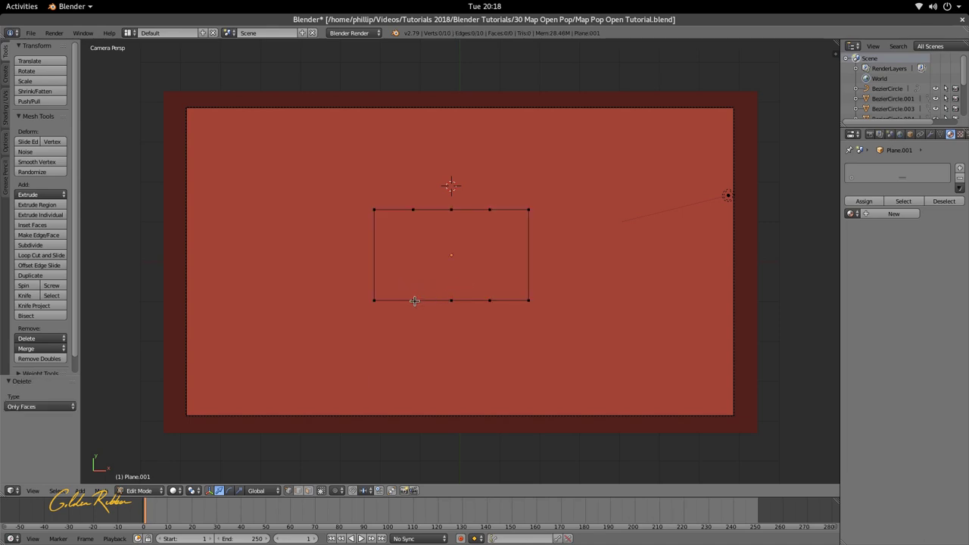
# Fill the first two vertical strips with faces from their corner vertices.
pyautogui.keyDown('shift'); pyautogui.click(415, 217); pyautogui.keyUp('shift')
pyautogui.keyDown('shift'); pyautogui.click(373, 210); pyautogui.keyUp('shift')
pyautogui.keyDown('shift'); pyautogui.click(371, 309); pyautogui.keyUp('shift')
pyautogui.press('f')
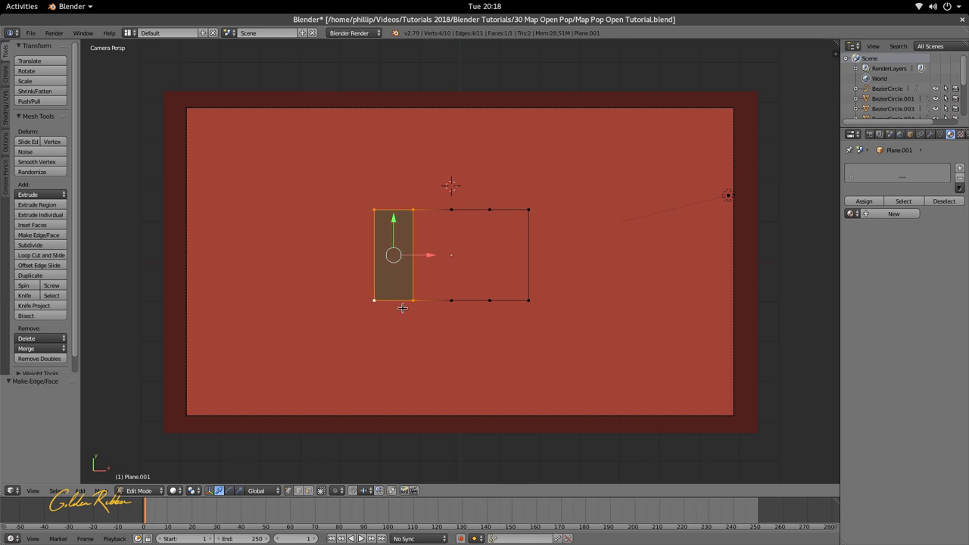
pyautogui.click(403, 307)
pyautogui.keyDown('shift'); pyautogui.click(412, 210); pyautogui.keyUp('shift')
pyautogui.keyDown('shift'); pyautogui.click(452, 210); pyautogui.keyUp('shift')
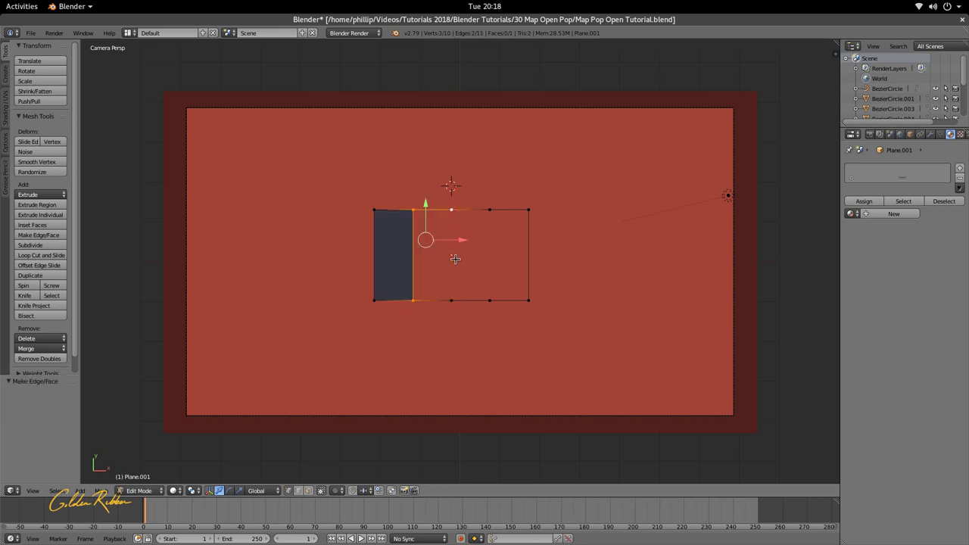
pyautogui.keyDown('shift'); pyautogui.click(452, 299); pyautogui.keyUp('shift')
pyautogui.press('f')
# Fill the third and fourth vertical strips with faces.
pyautogui.click(452, 300)
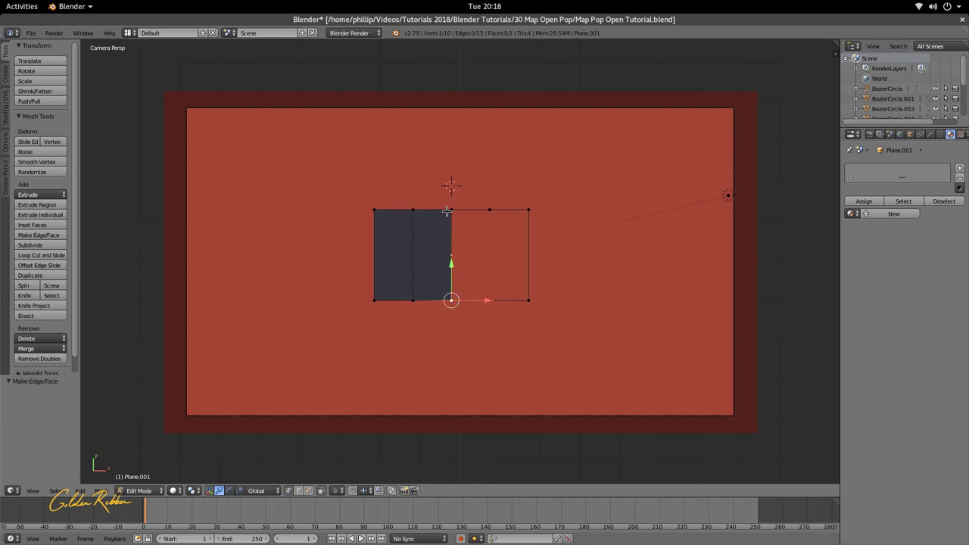
pyautogui.keyDown('shift'); pyautogui.click(452, 210); pyautogui.keyUp('shift')
pyautogui.keyDown('shift'); pyautogui.click(490, 210); pyautogui.keyUp('shift')
pyautogui.keyDown('shift'); pyautogui.click(490, 291); pyautogui.keyUp('shift')
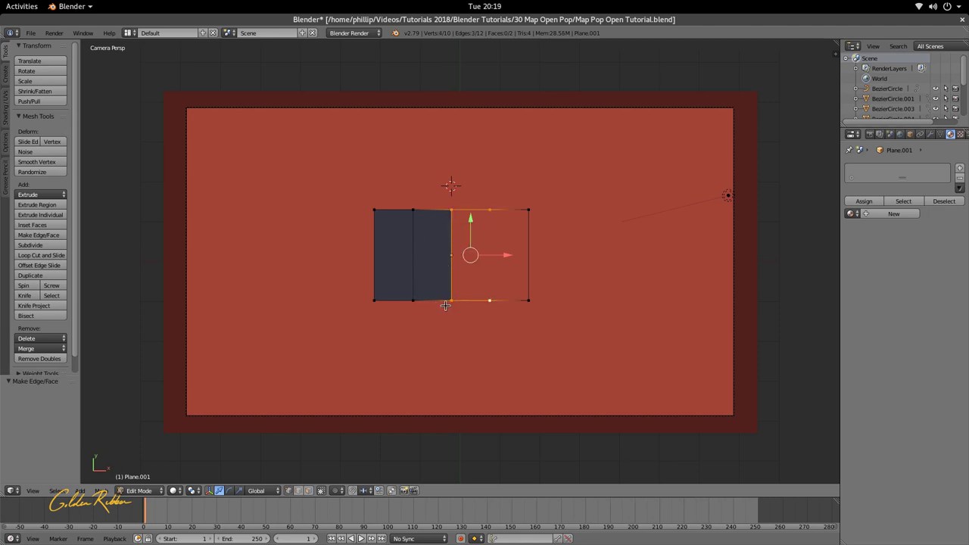
pyautogui.press('f')
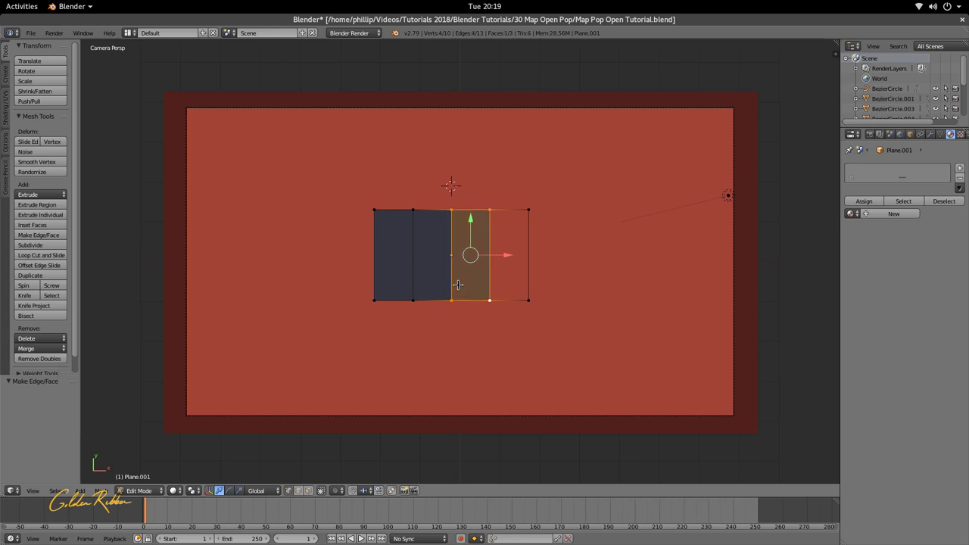
pyautogui.rightClick(487, 297)
pyautogui.keyDown('shift'); pyautogui.rightClick(489, 210); pyautogui.keyUp('shift')
pyautogui.keyDown('shift'); pyautogui.rightClick(528, 209); pyautogui.keyUp('shift')
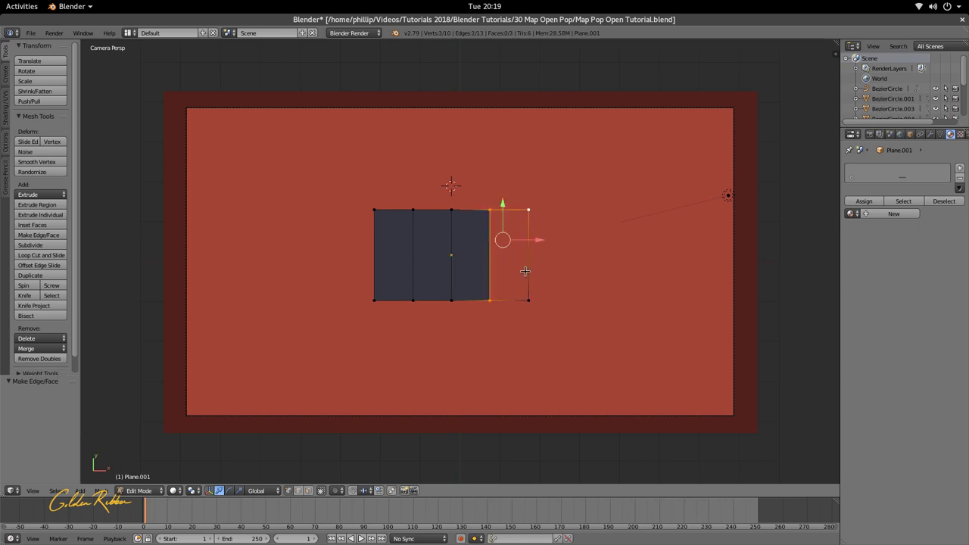
pyautogui.keyDown('shift'); pyautogui.rightClick(528, 300); pyautogui.keyUp('shift')
pyautogui.press('f')
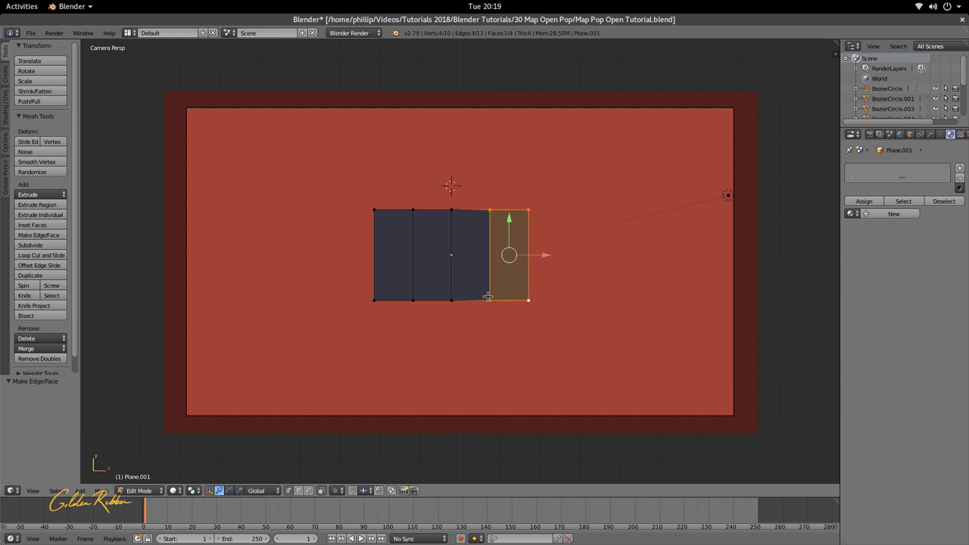
# Check the fold and corner vertices of the four strips, then return to Object Mode.
pyautogui.press('Tab')
pyautogui.press('Tab')
pyautogui.rightClick(452, 211)
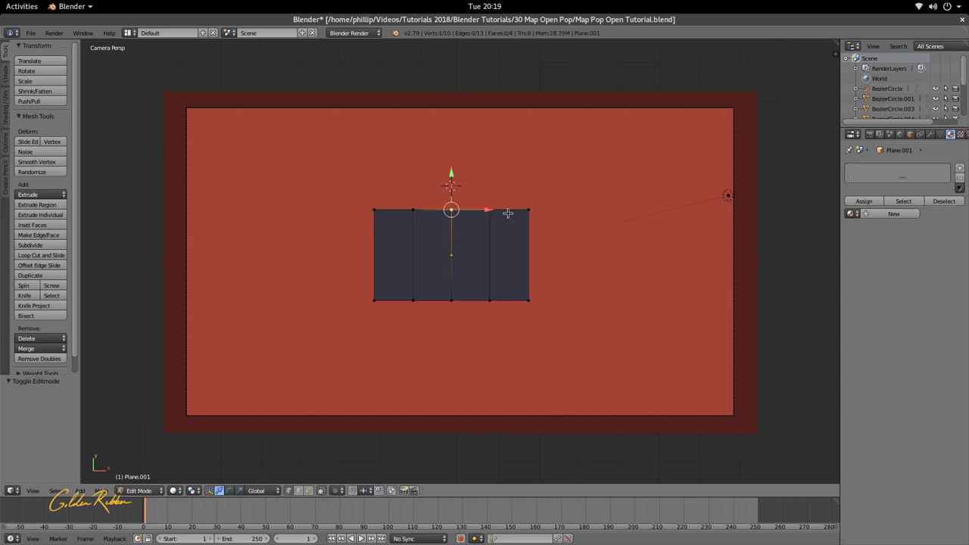
pyautogui.rightClick(508, 213)
pyautogui.rightClick(485, 303)
pyautogui.rightClick(527, 299)
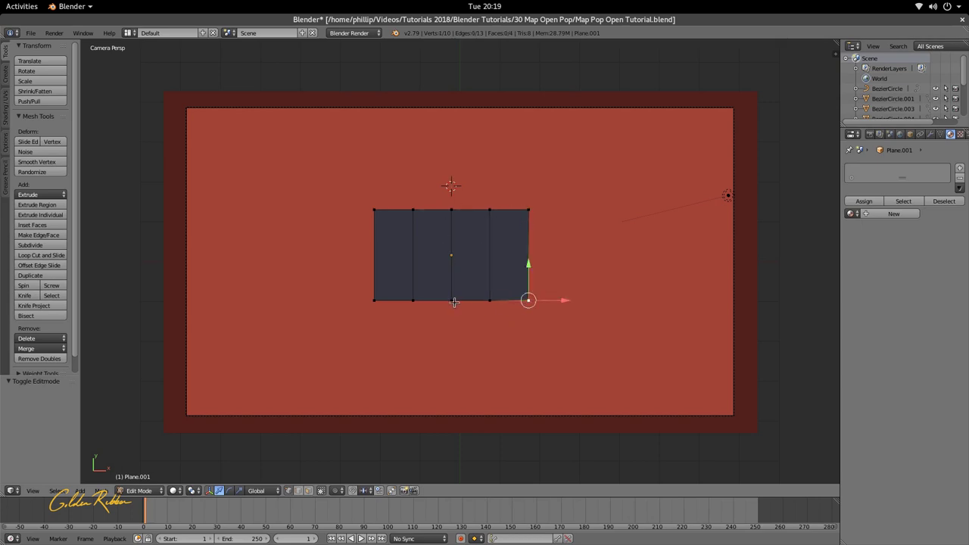
pyautogui.rightClick(452, 300)
pyautogui.rightClick(375, 300)
pyautogui.rightClick(374, 210)
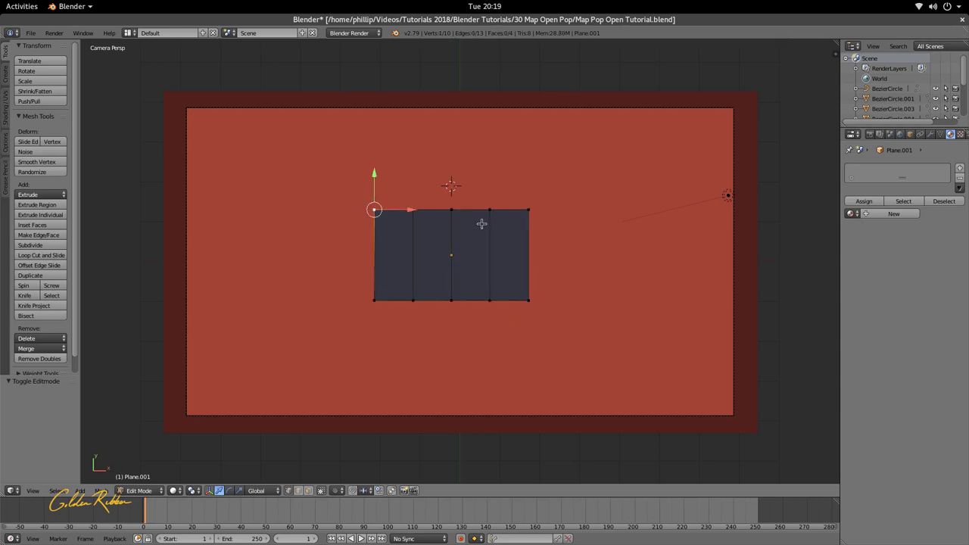
pyautogui.rightClick(488, 212)
pyautogui.rightClick(415, 212)
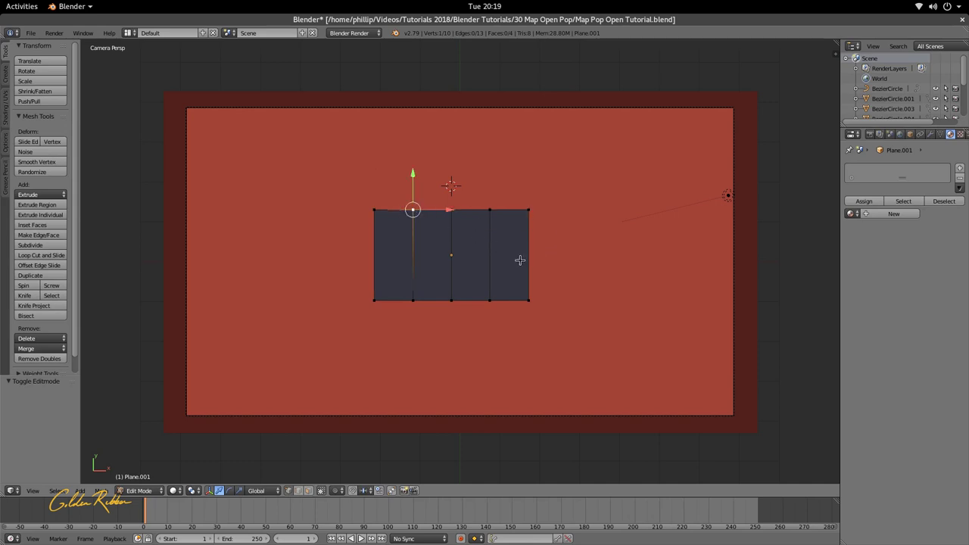
pyautogui.press('Tab')
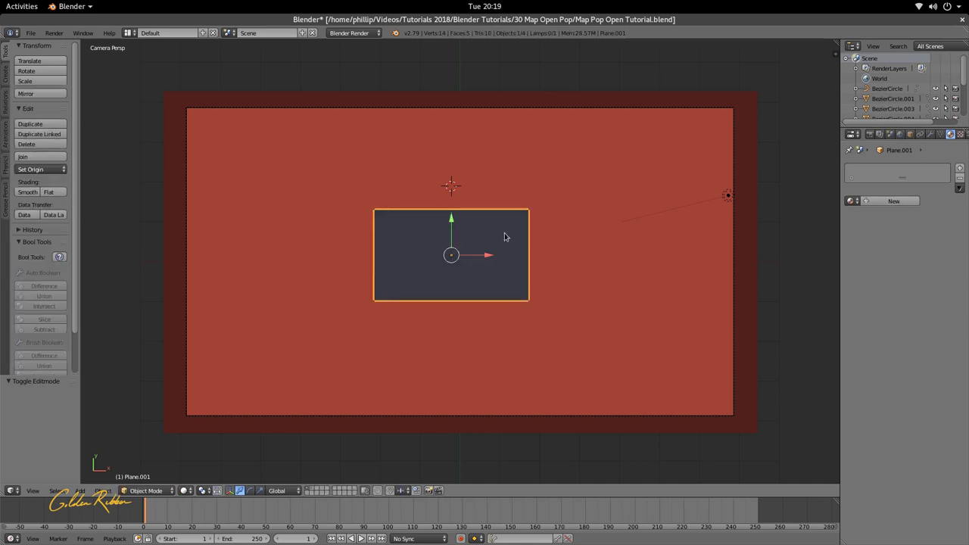
# Move the dark map plane left along X and add a plane at the 3D cursor.
pyautogui.press('Tab')
pyautogui.press('Tab')
pyautogui.moveTo(486, 254); pyautogui.dragTo(364, 256)
pyautogui.hotkey('shift', 'a')
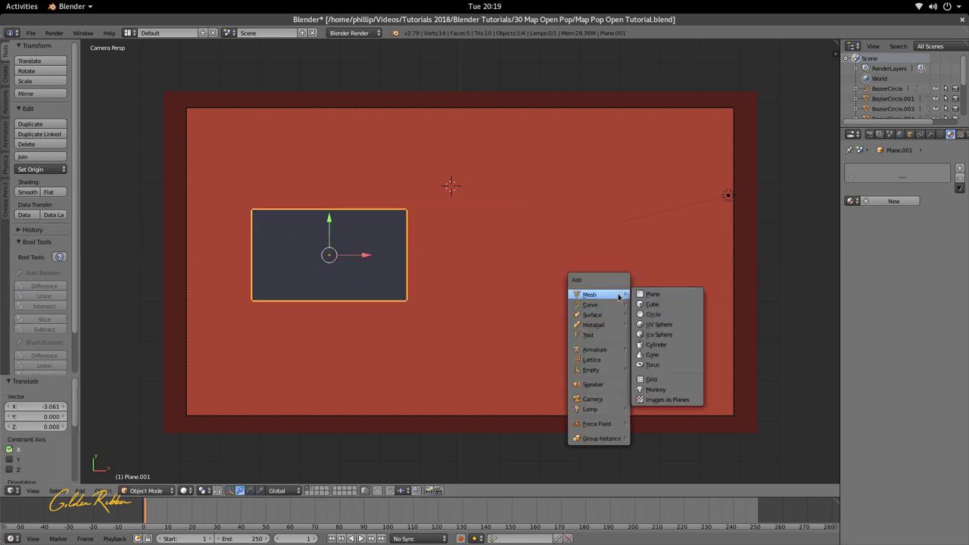
pyautogui.click(644, 296)
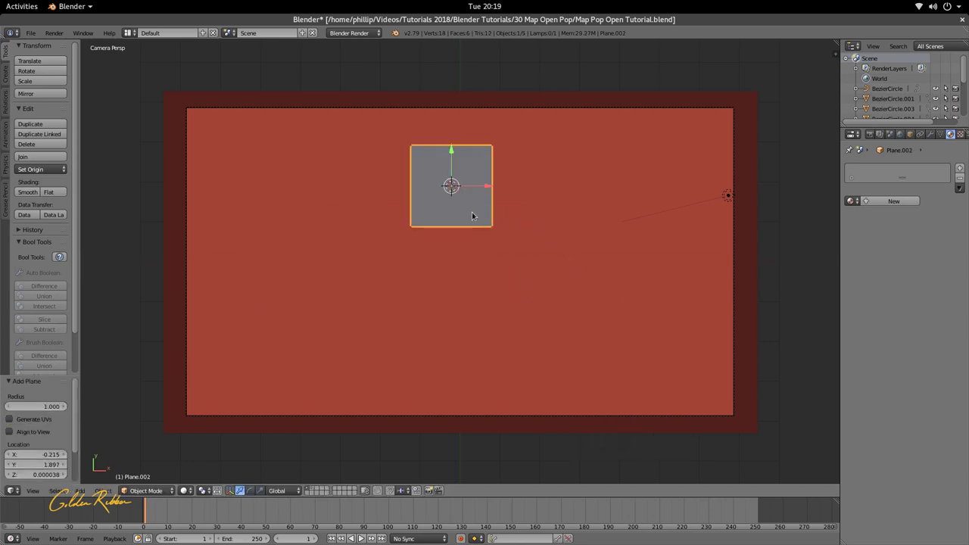
pyautogui.moveTo(472, 212); pyautogui.dragTo(421, 235, button='middle')
pyautogui.rightClick(422, 235)
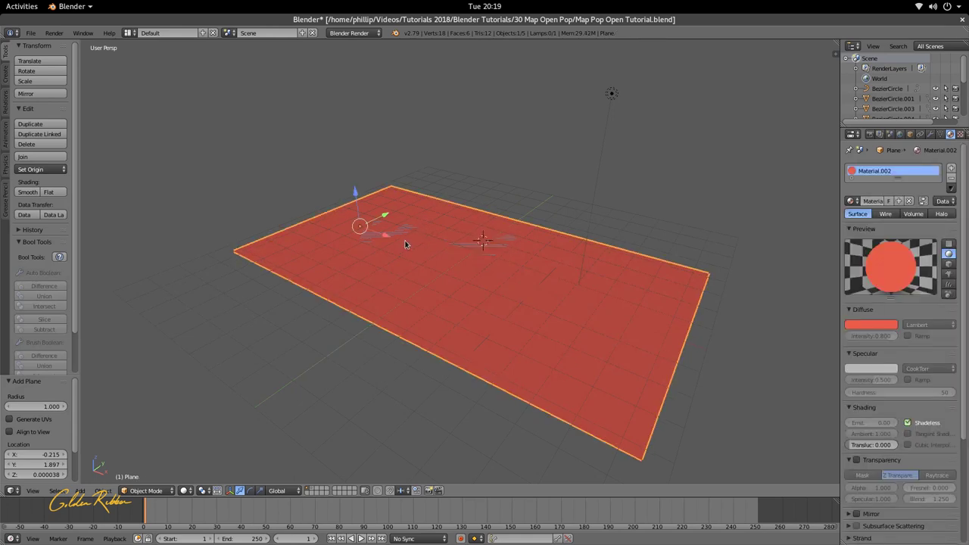
pyautogui.rightClick(405, 244)
pyautogui.click(392, 202)
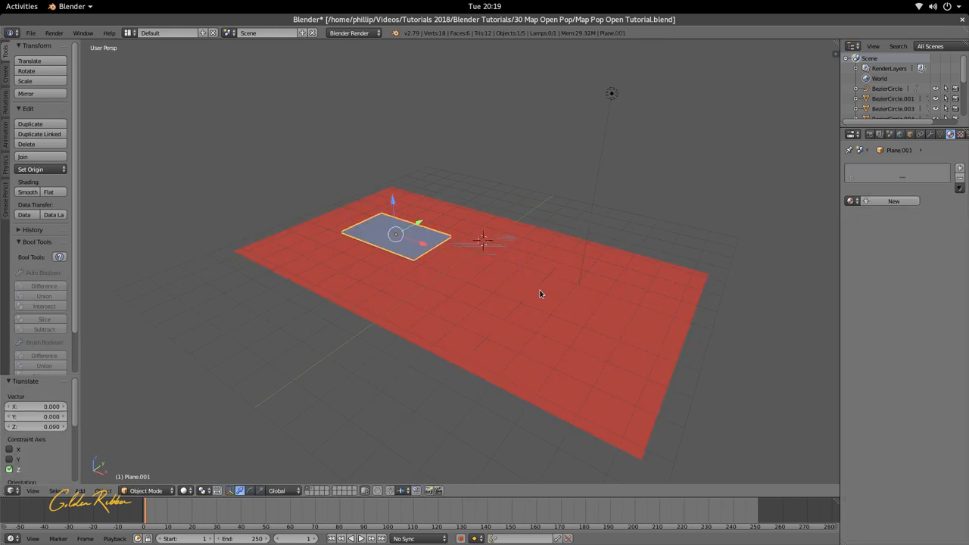
# Add a grey plane, raise it slightly, and move it down and right in camera view.
pyautogui.hotkey('shift', 'a')
pyautogui.click(491, 255)
pyautogui.moveTo(488, 211); pyautogui.dragTo(489, 204)
pyautogui.press('KP_0')
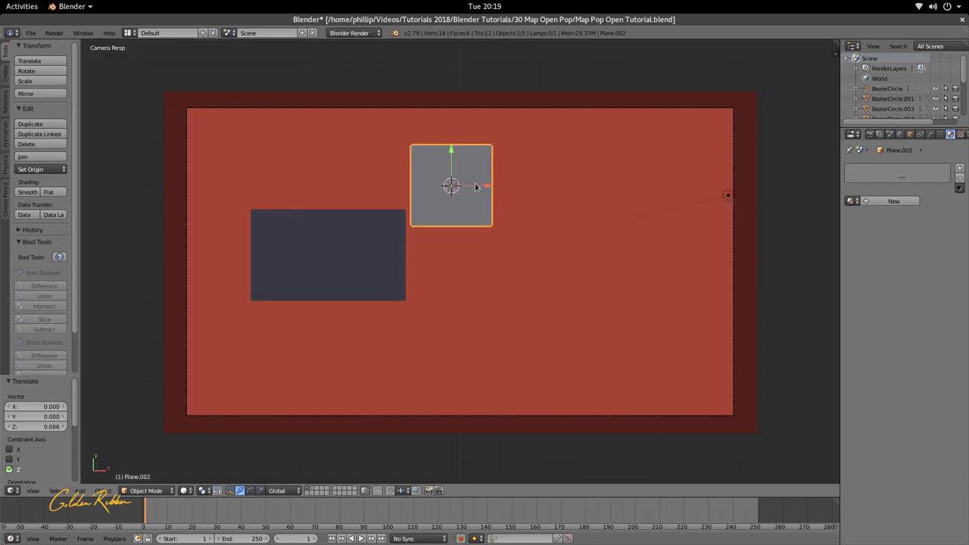
pyautogui.moveTo(453, 157); pyautogui.dragTo(462, 225)
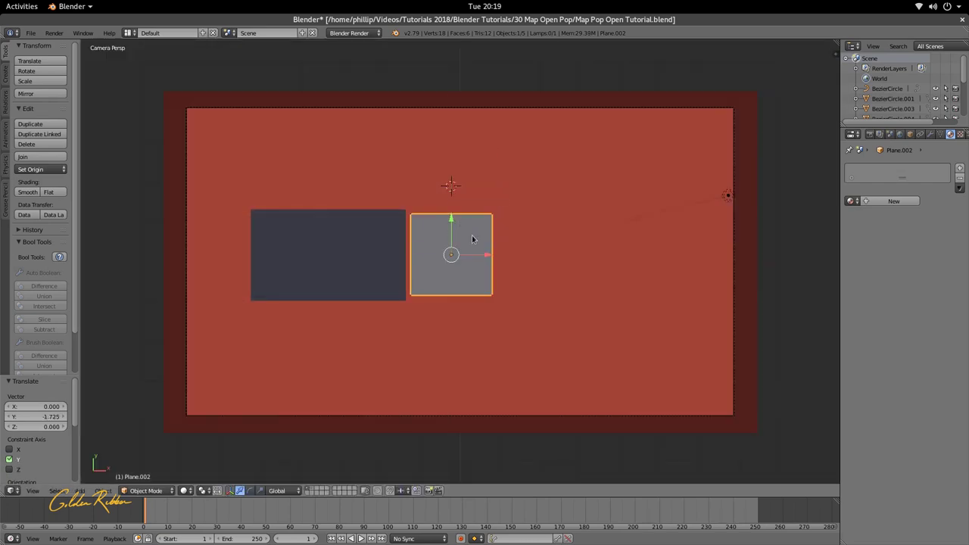
pyautogui.moveTo(494, 256); pyautogui.dragTo(510, 259)
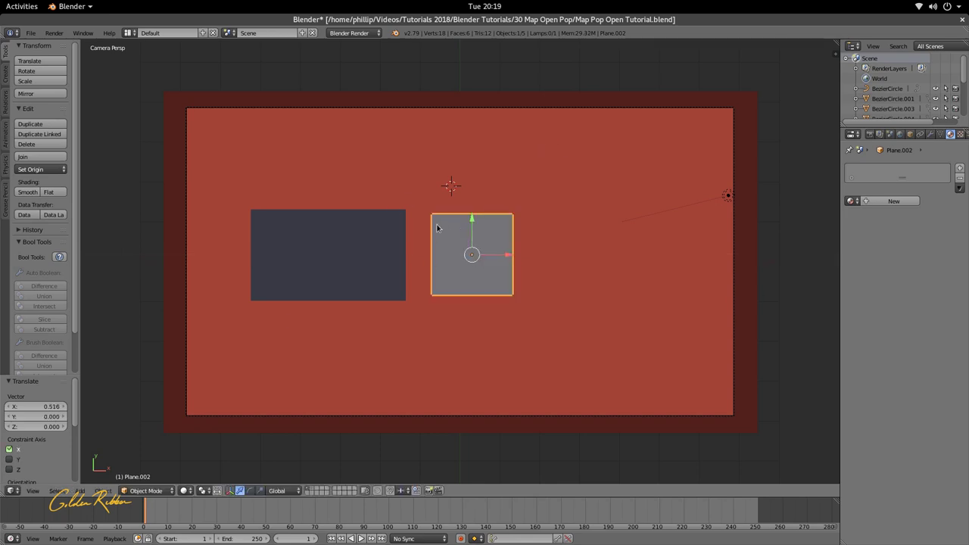
pyautogui.press('Tab')
pyautogui.press('Tab')
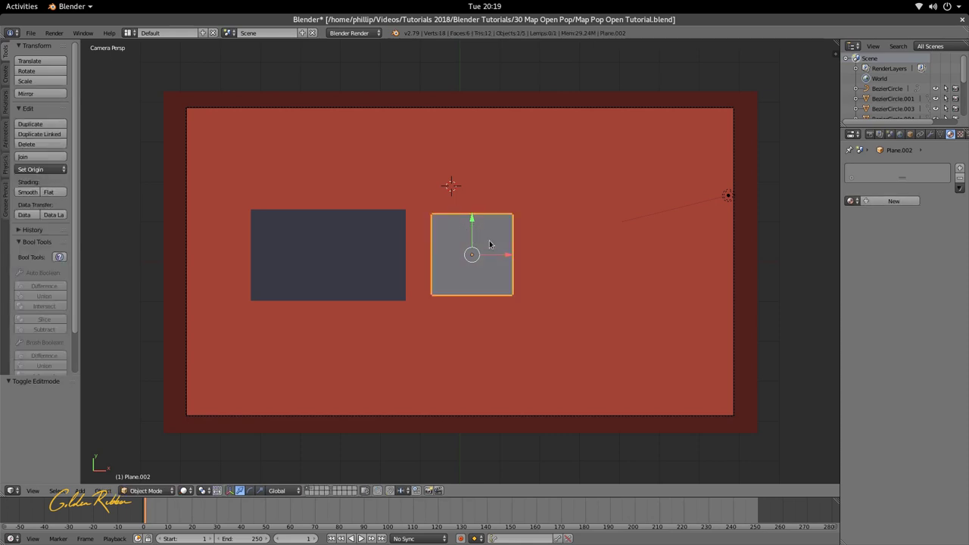
# Widen the grey plane along X, enlarge it evenly, and move it right to X 1.776.
pyautogui.press('s')
pyautogui.press('x')
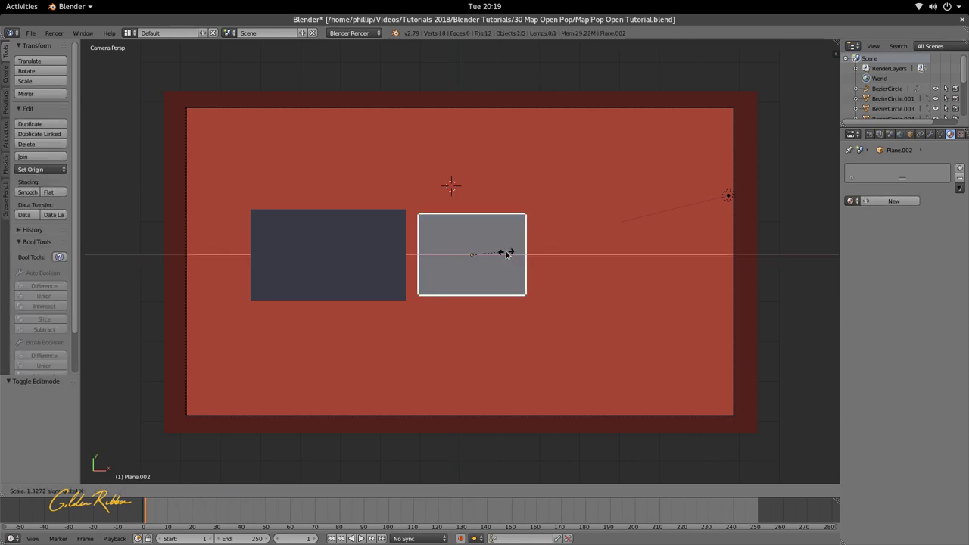
pyautogui.click(517, 255)
pyautogui.press('s')
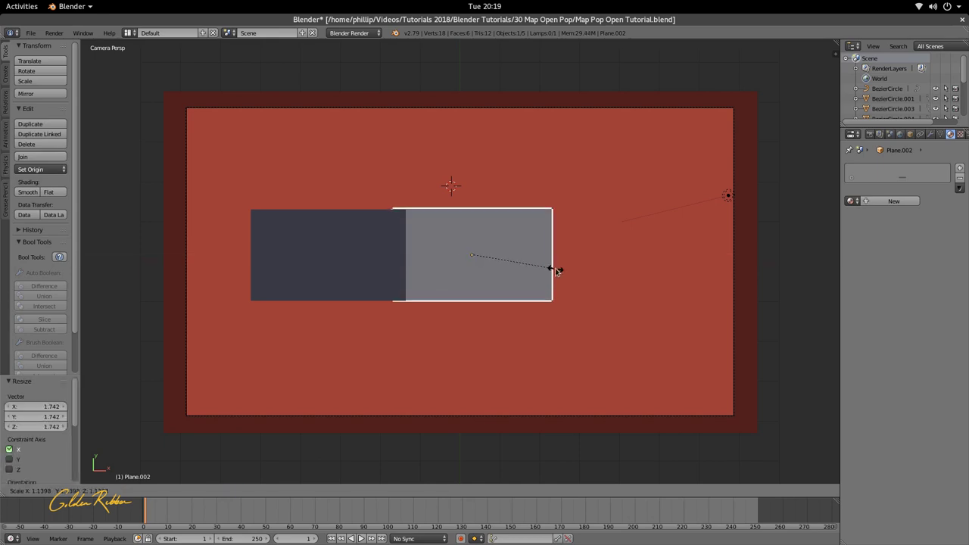
pyautogui.click(553, 271)
pyautogui.press('g')
pyautogui.press('x')
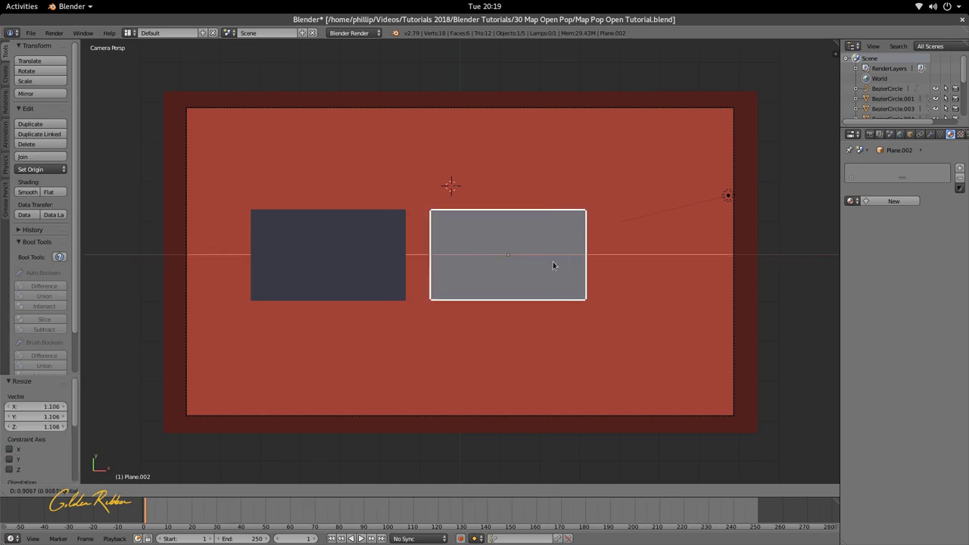
pyautogui.click(579, 269)
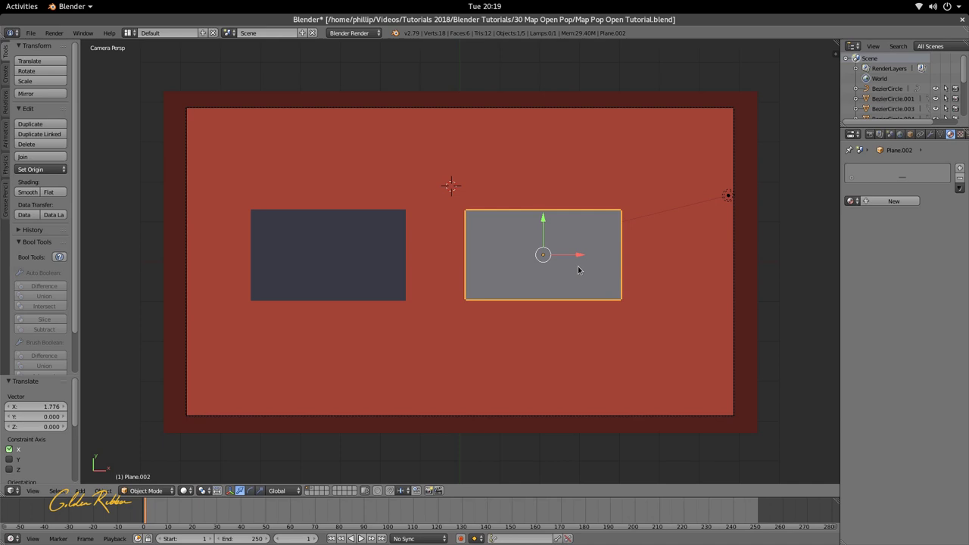
# Loop-cut the grey plane with 3 evenly spaced vertical cuts.
pyautogui.press('Tab')
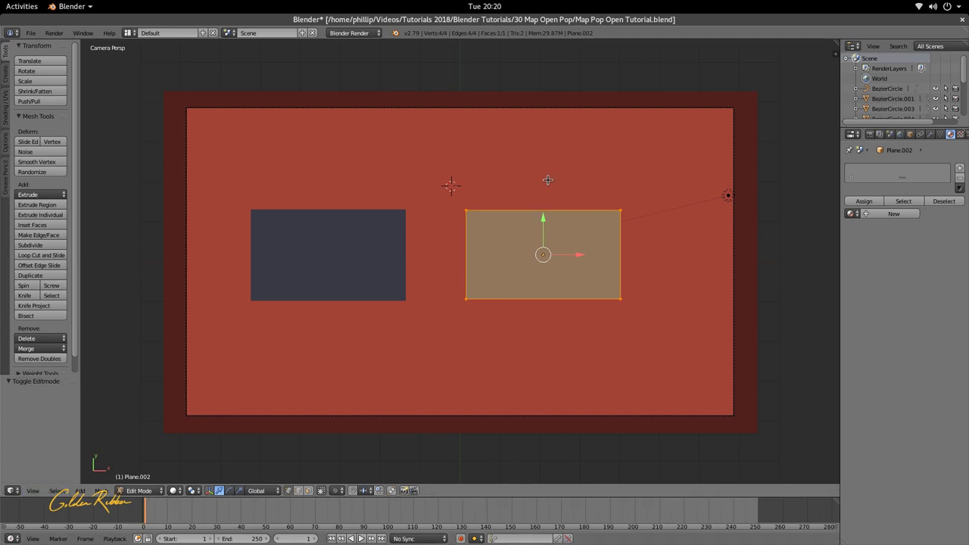
pyautogui.hotkey('ctrl', 'r')
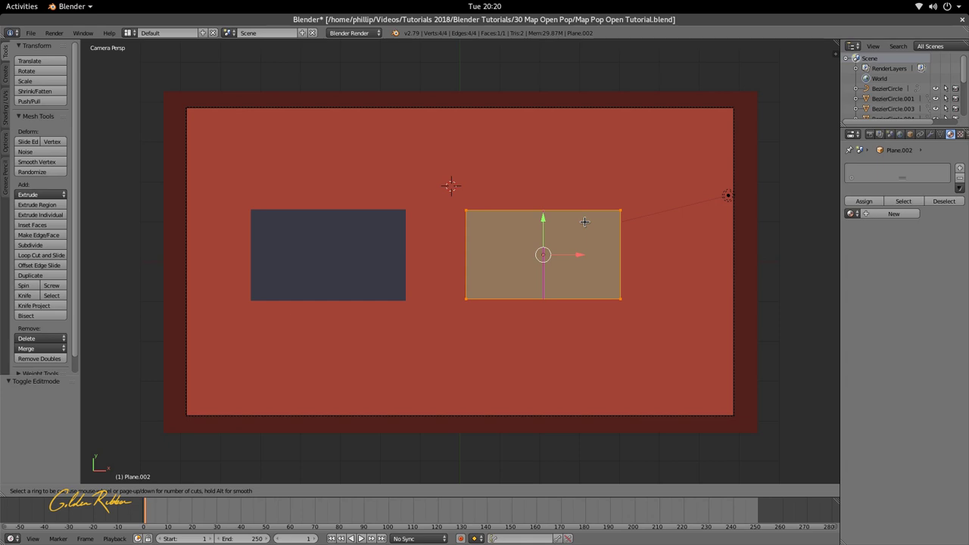
pyautogui.scroll(1, 585, 222)
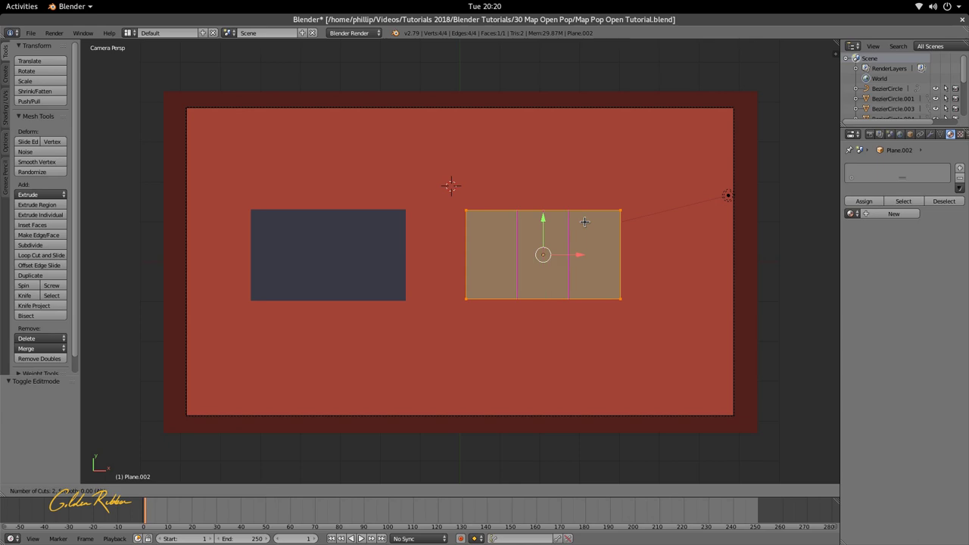
pyautogui.scroll(1, 585, 222)
pyautogui.click(585, 222)
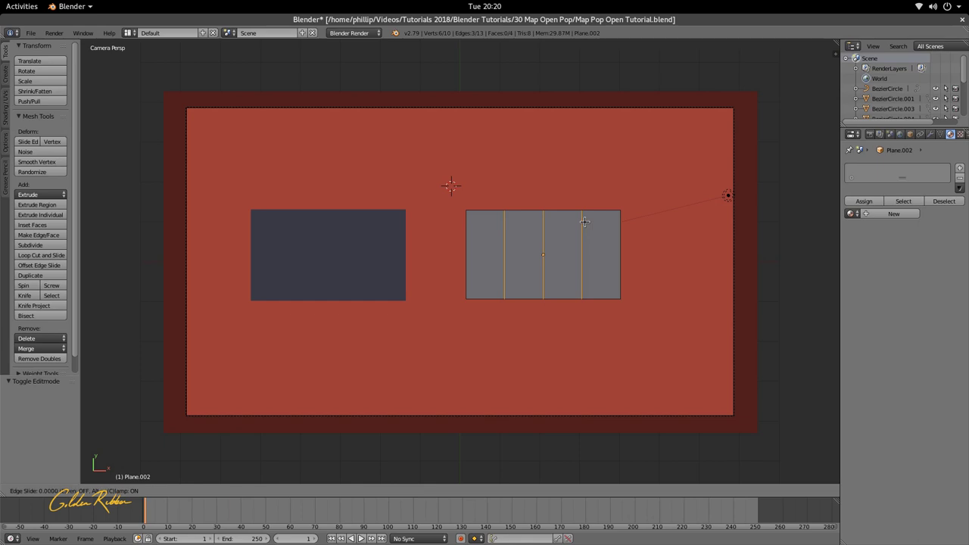
pyautogui.rightClick(585, 222)
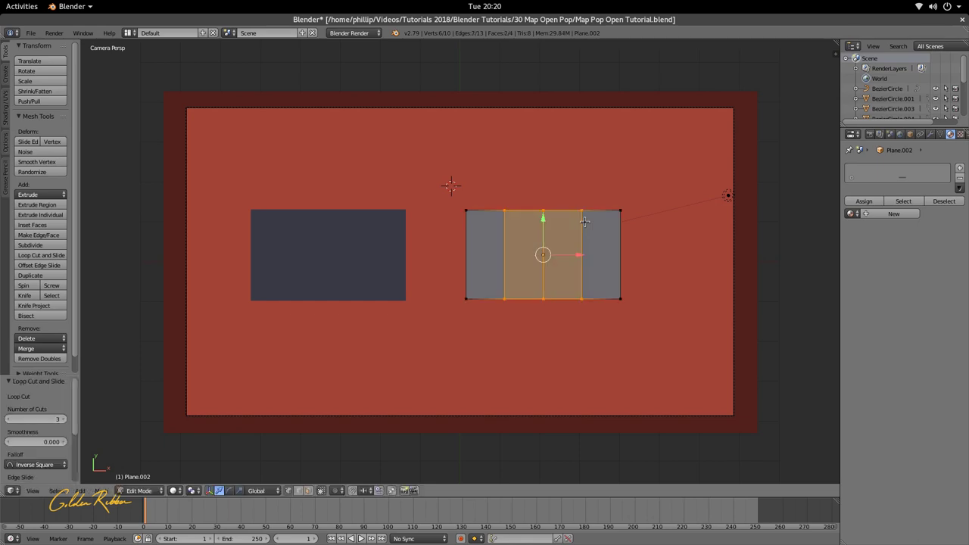
# Check the grey plane's cut and corner vertices, then return to Object Mode.
pyautogui.rightClick(504, 212)
pyautogui.press('g')
pyautogui.rightClick(508, 269)
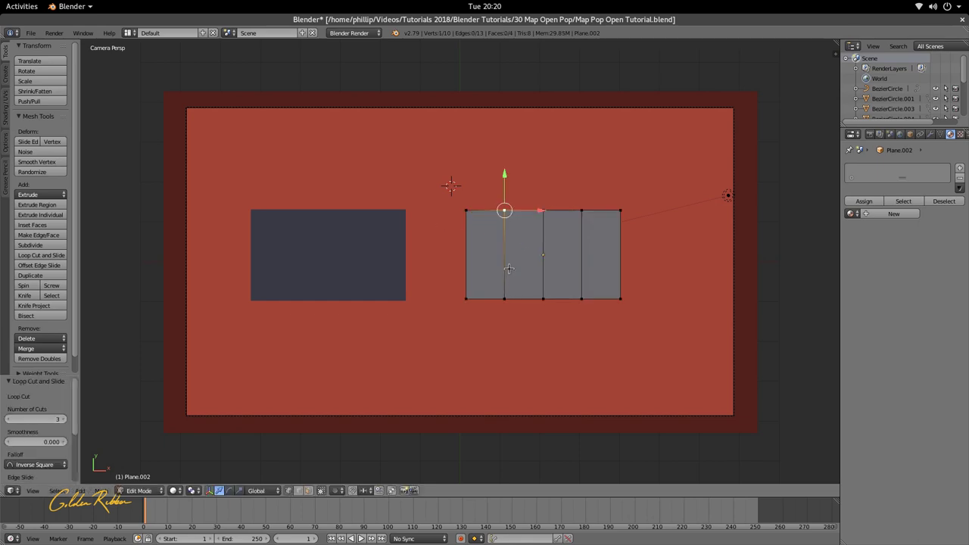
pyautogui.rightClick(505, 299)
pyautogui.rightClick(582, 298)
pyautogui.rightClick(621, 298)
pyautogui.rightClick(621, 211)
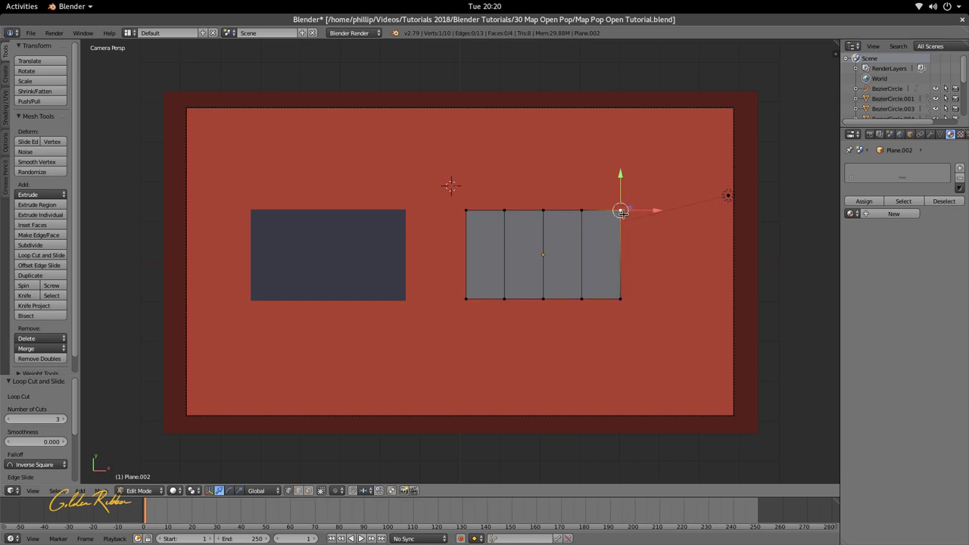
pyautogui.press('Tab')
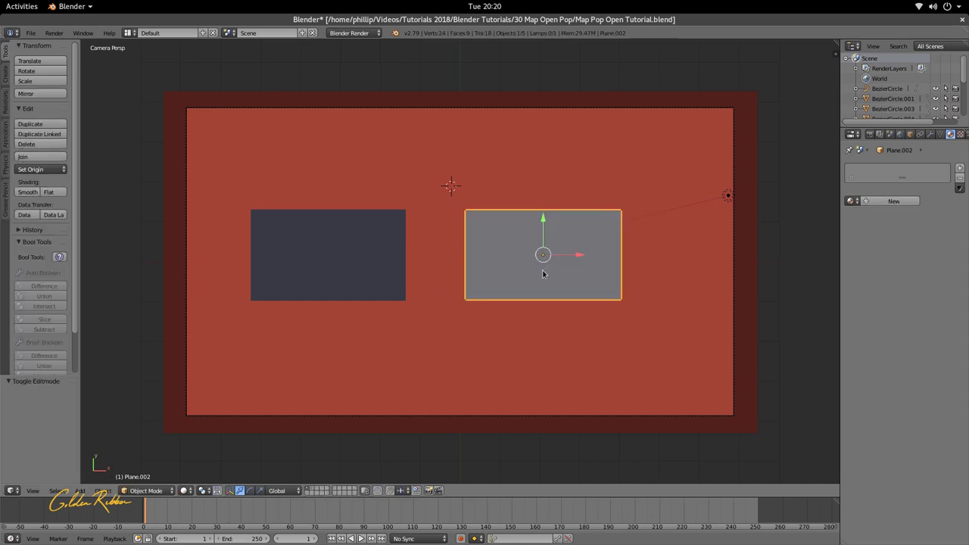
# Inspect the vertices of the dark and grey planes in Edit Mode.
pyautogui.rightClick(350, 292)
pyautogui.press('Tab')
pyautogui.rightClick(261, 210)
pyautogui.rightClick(369, 220)
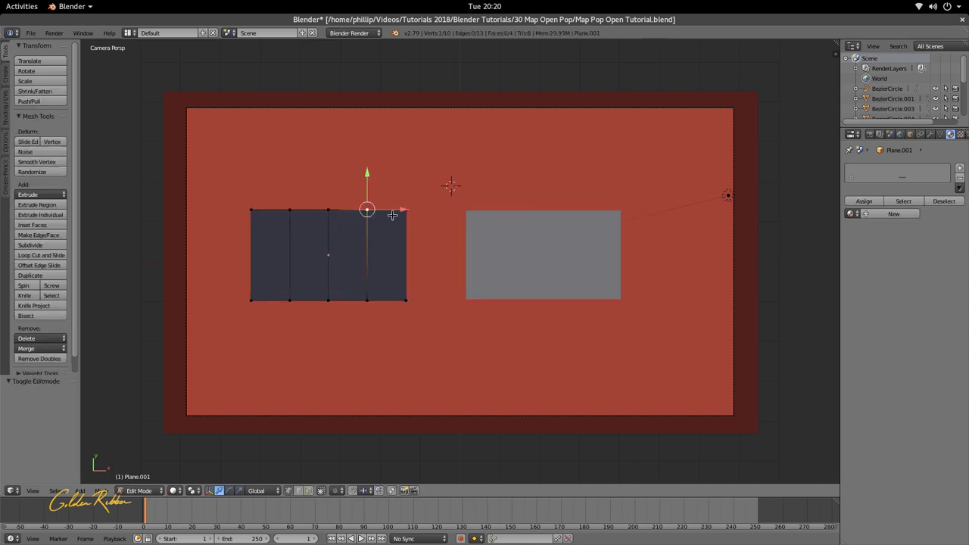
pyautogui.rightClick(405, 300)
pyautogui.rightClick(367, 301)
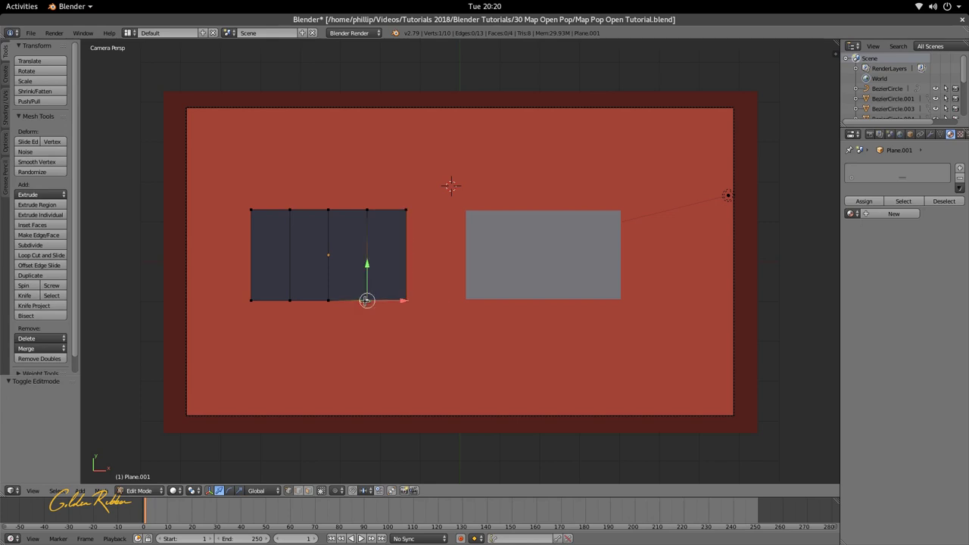
pyautogui.press('Tab')
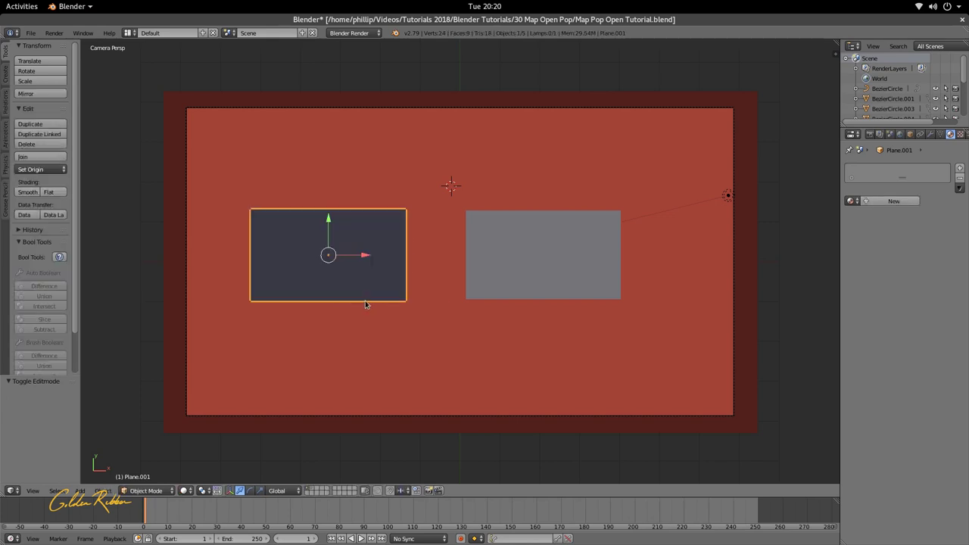
pyautogui.rightClick(572, 272)
pyautogui.press('Tab')
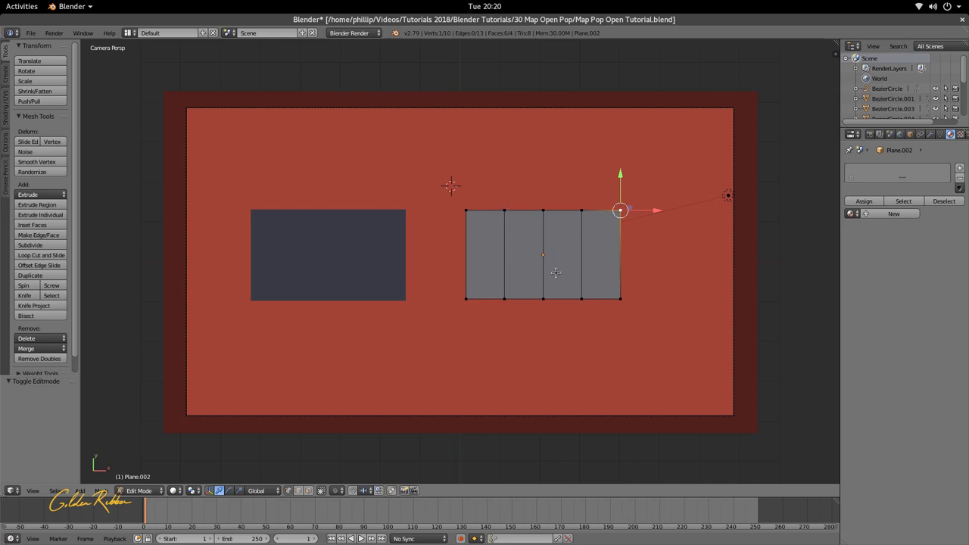
pyautogui.rightClick(504, 210)
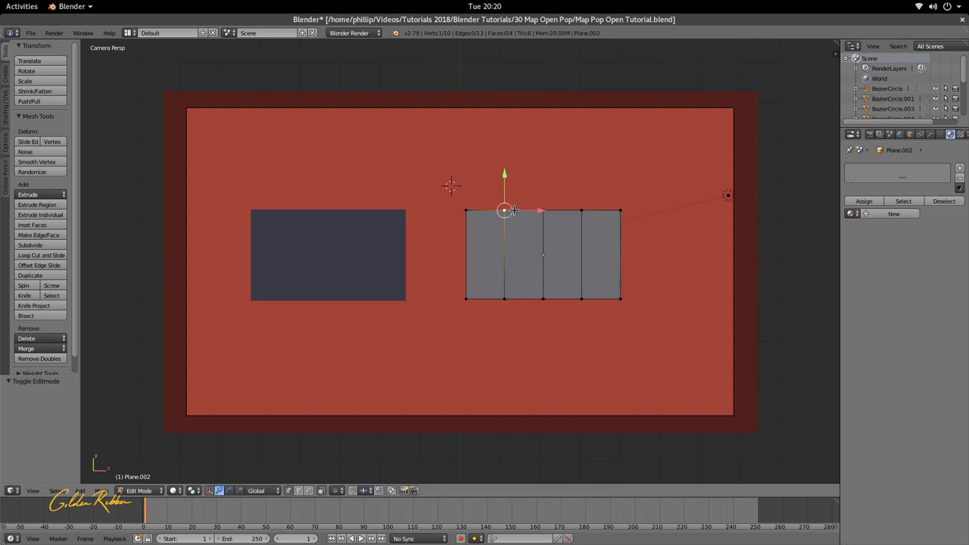
pyautogui.press('Tab')
# Shift both planes right along X, then slide the dark panel back to the camera frame centre.
pyautogui.rightClick(396, 275)
pyautogui.scroll(-2, 400, 277)
pyautogui.moveTo(402, 257); pyautogui.dragTo(820, 262)
pyautogui.press('Tab')
pyautogui.scroll(2, 549, 270)
pyautogui.press('Tab')
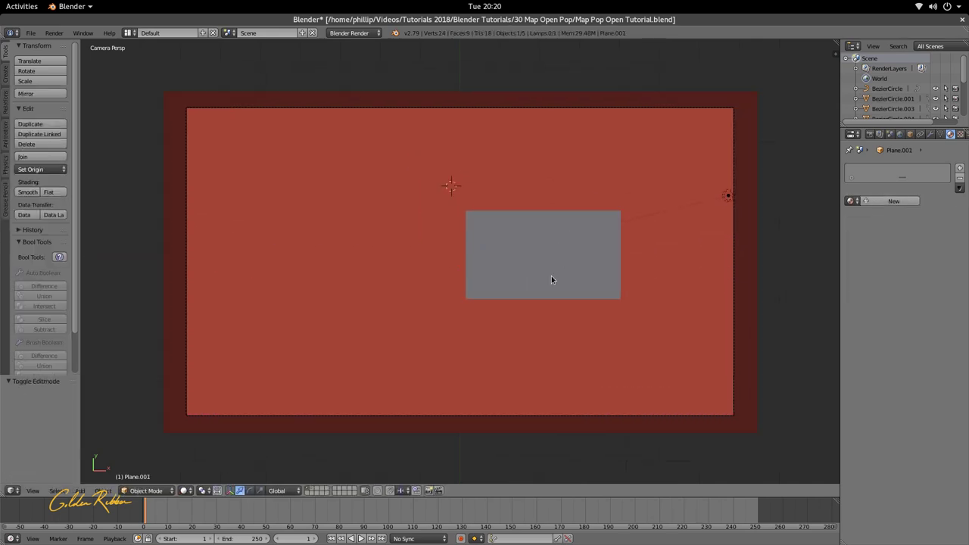
pyautogui.rightClick(551, 276)
pyautogui.scroll(-2, 552, 279)
pyautogui.moveTo(545, 259); pyautogui.dragTo(837, 261)
pyautogui.rightClick(710, 258)
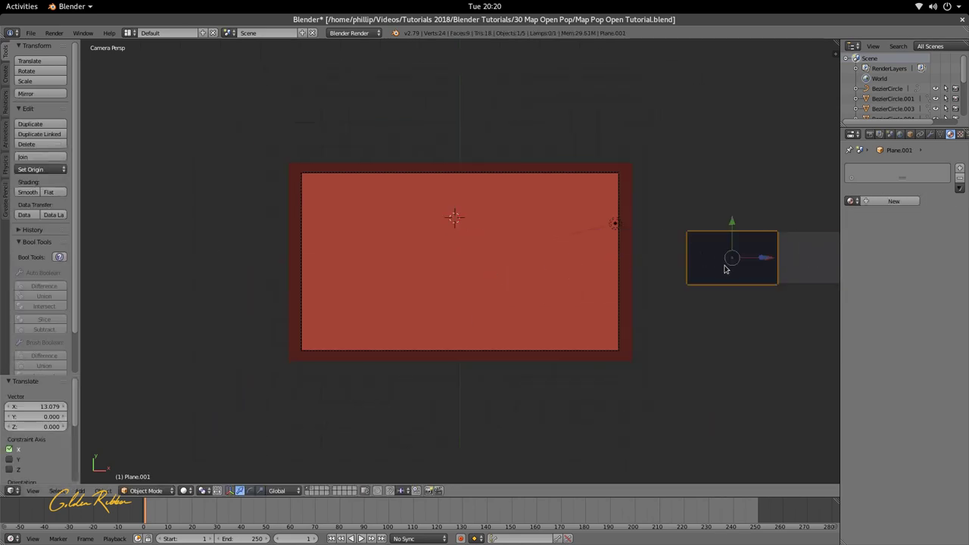
pyautogui.moveTo(766, 263); pyautogui.dragTo(502, 272)
pyautogui.scroll(6, 492, 283)
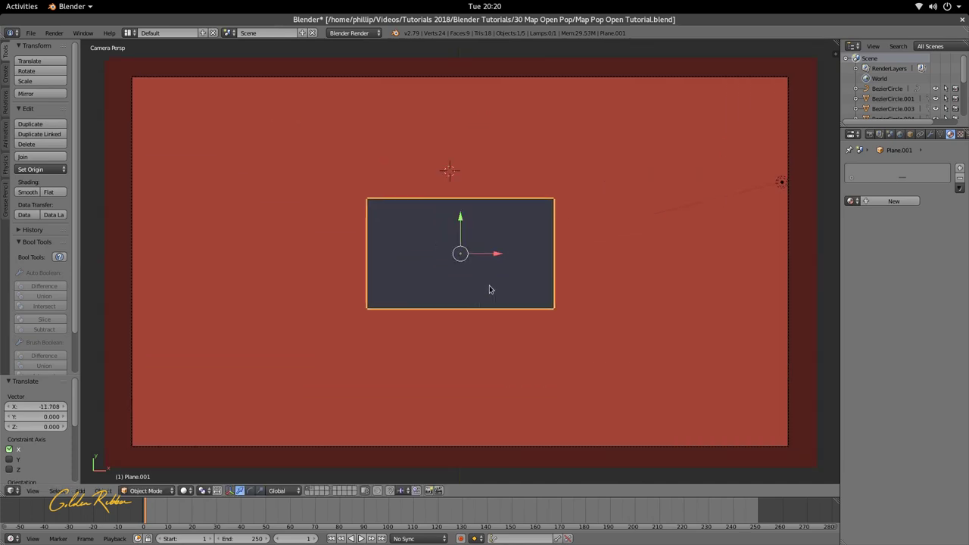
# In Edit Mode, select the top and bottom vertices of the panel's two alternating fold lines.
pyautogui.press('Tab')
pyautogui.scroll(-2, 480, 310)
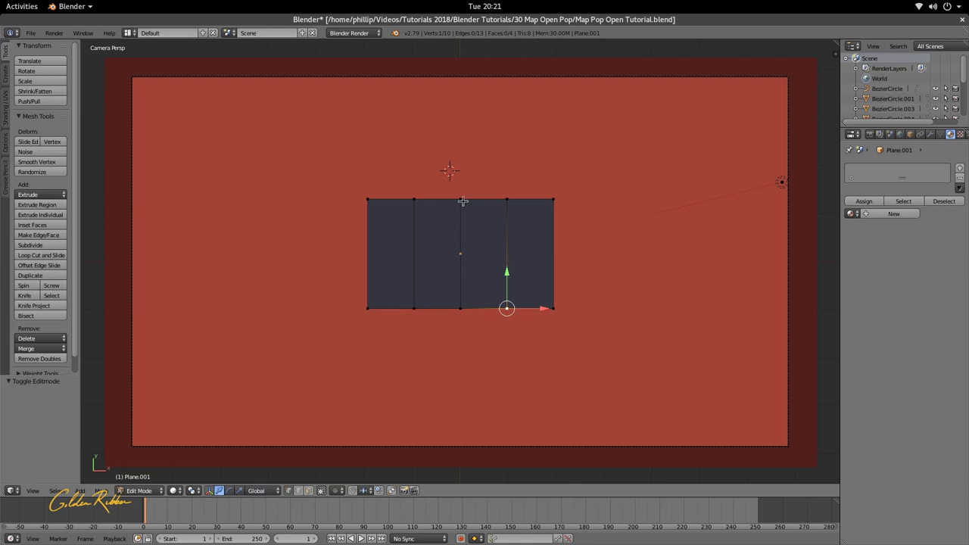
pyautogui.rightClick(409, 311)
pyautogui.rightClick(415, 198)
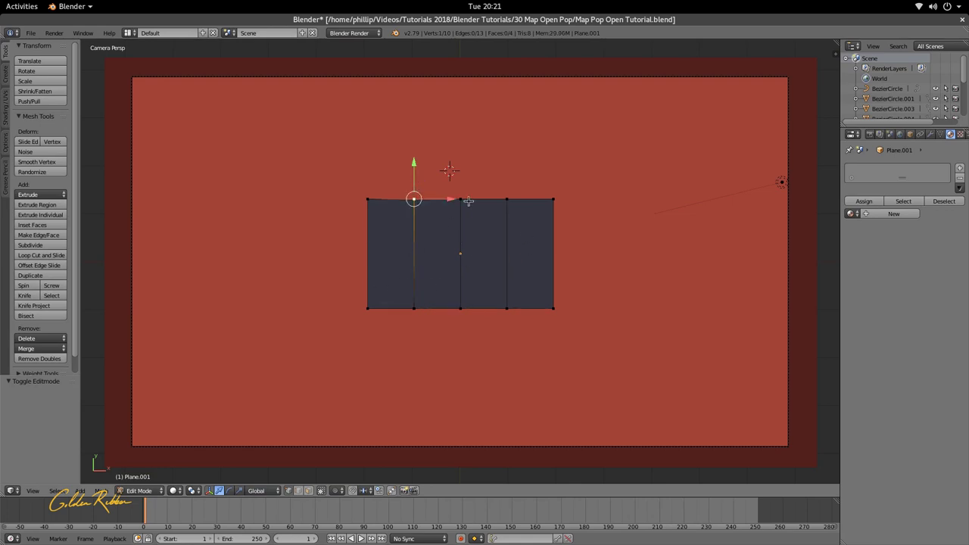
pyautogui.keyDown('shift'); pyautogui.rightClick(507, 200); pyautogui.keyUp('shift')
pyautogui.keyDown('shift'); pyautogui.rightClick(507, 308); pyautogui.keyUp('shift')
pyautogui.keyDown('shift'); pyautogui.rightClick(415, 309); pyautogui.keyUp('shift')
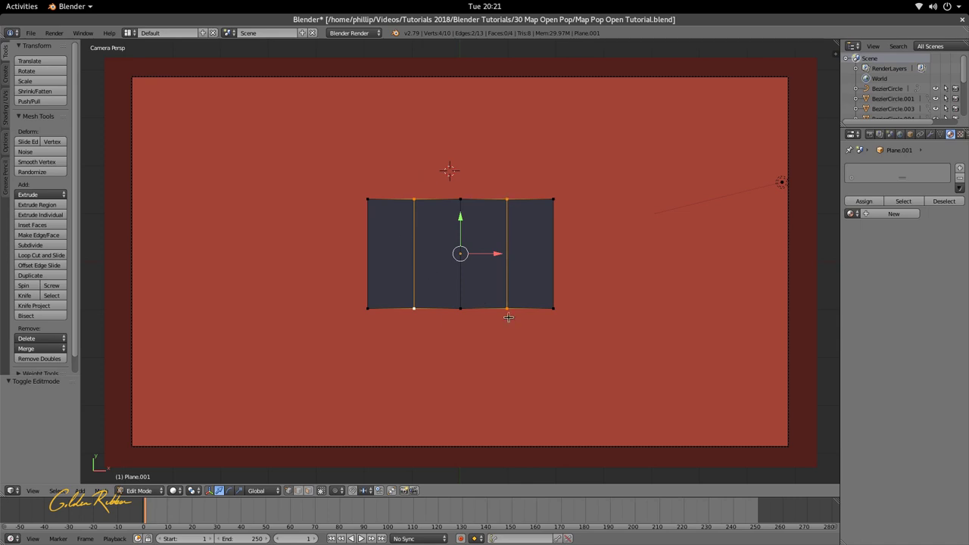
# Orbit the view to look down on the selected fold lines at an angle.
pyautogui.moveTo(505, 311); pyautogui.dragTo(530, 281, button='middle')
pyautogui.scroll(4, 473, 273)
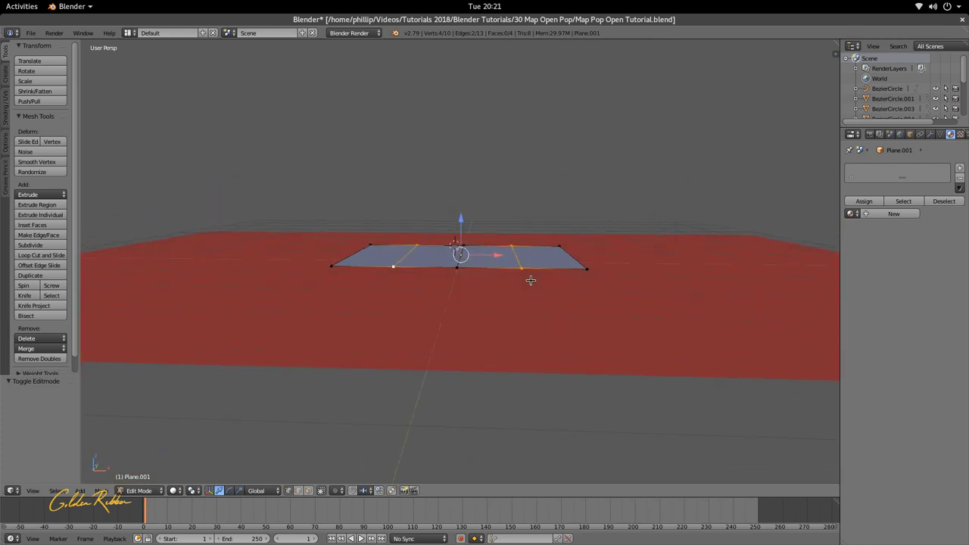
pyautogui.press('KP_0')
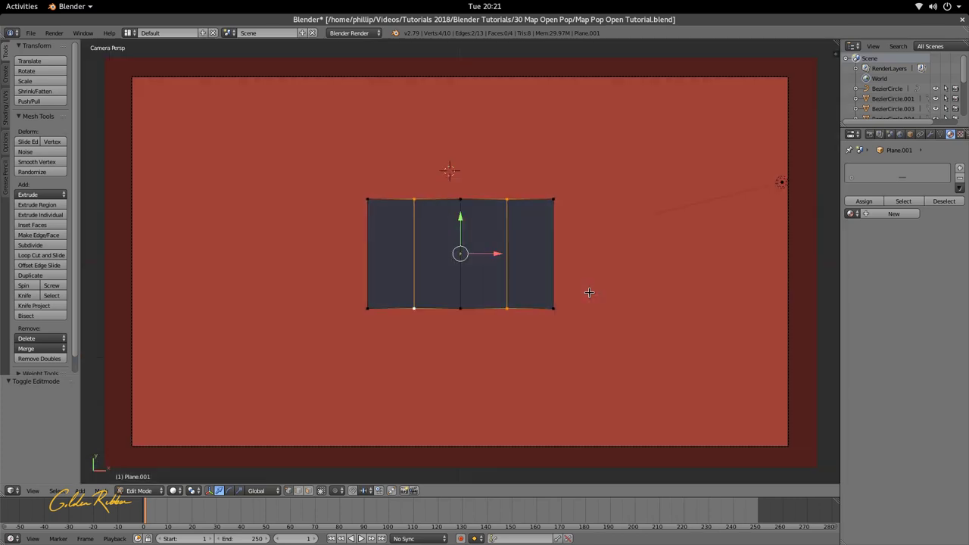
pyautogui.press('KP_0')
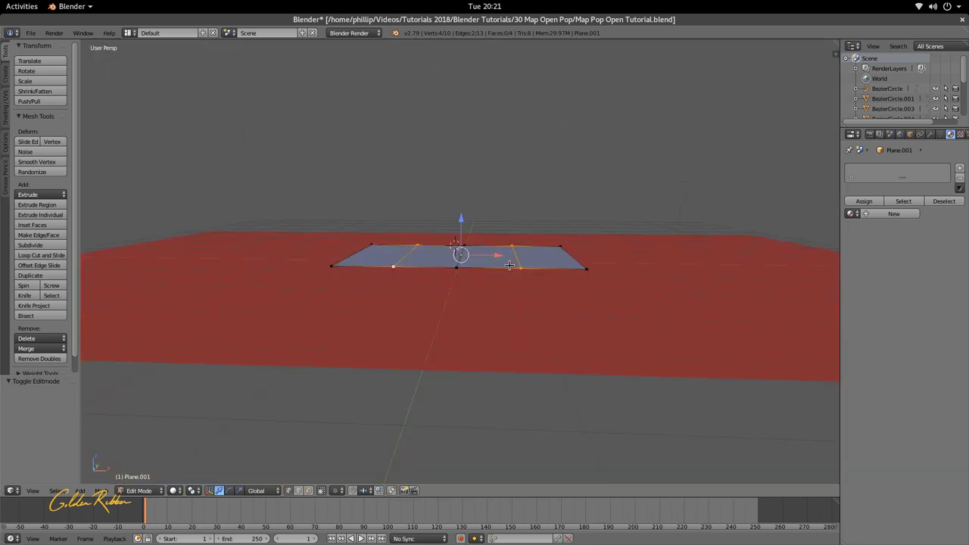
pyautogui.moveTo(527, 271); pyautogui.dragTo(487, 288, button='middle')
# Select the vertices of the two alternating fold lines and lift them upward along Z.
pyautogui.scroll(4, 487, 288)
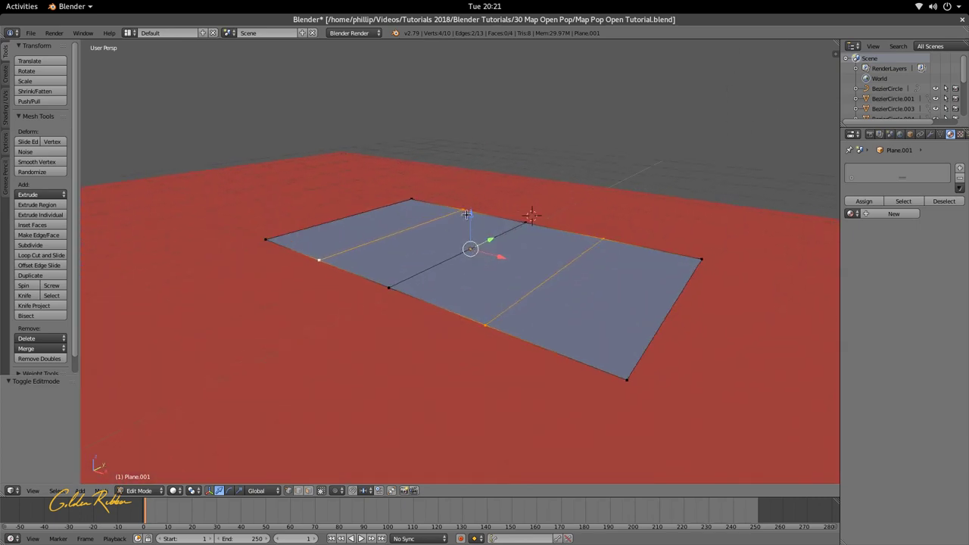
pyautogui.rightClick(320, 259)
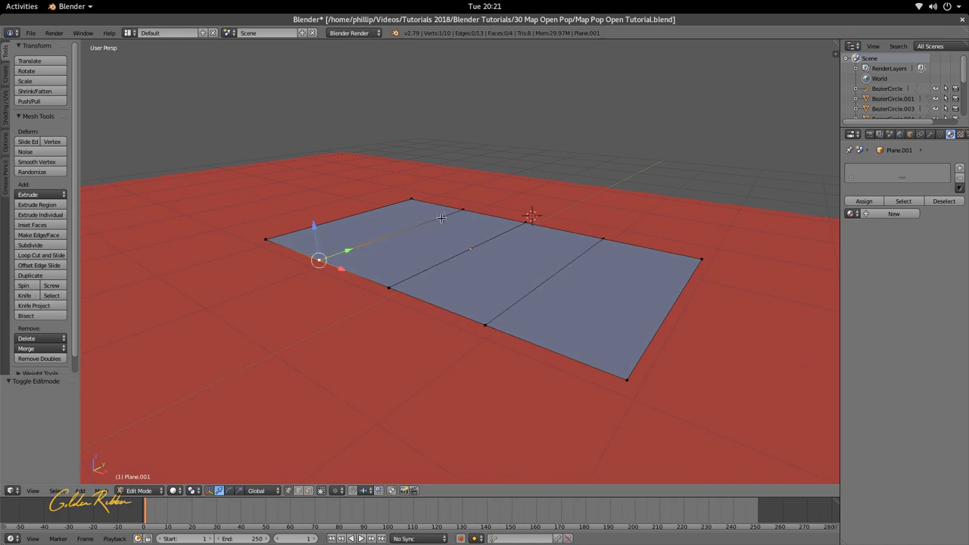
pyautogui.keyDown('shift'); pyautogui.rightClick(467, 206); pyautogui.keyUp('shift')
pyautogui.keyDown('shift'); pyautogui.rightClick(606, 244); pyautogui.keyUp('shift')
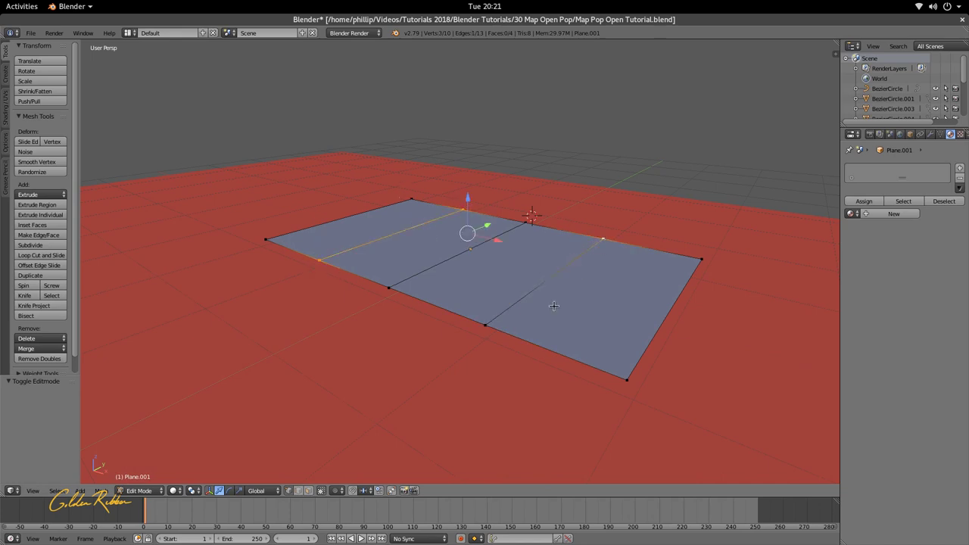
pyautogui.keyDown('shift'); pyautogui.rightClick(495, 332); pyautogui.keyUp('shift')
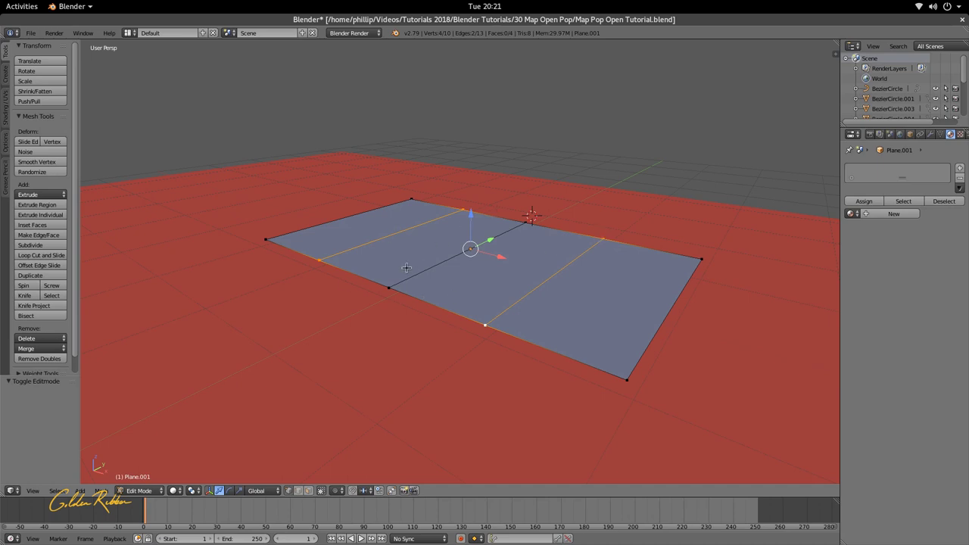
pyautogui.click(473, 214)
pyautogui.moveTo(473, 214); pyautogui.dragTo(474, 162)
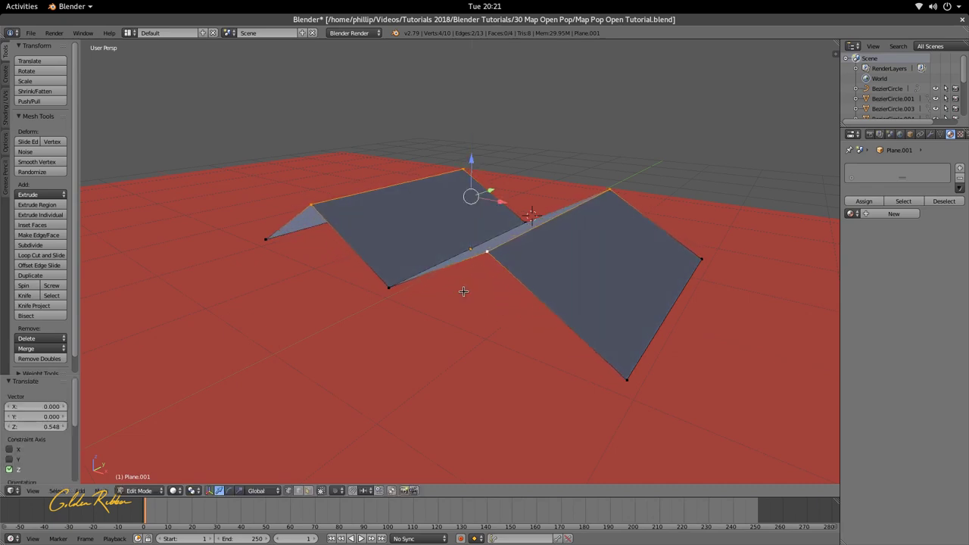
# Raise the fold lines slightly further to 0.038 on Z, checking through the camera, then return to Object Mode.
pyautogui.press('KP_0')
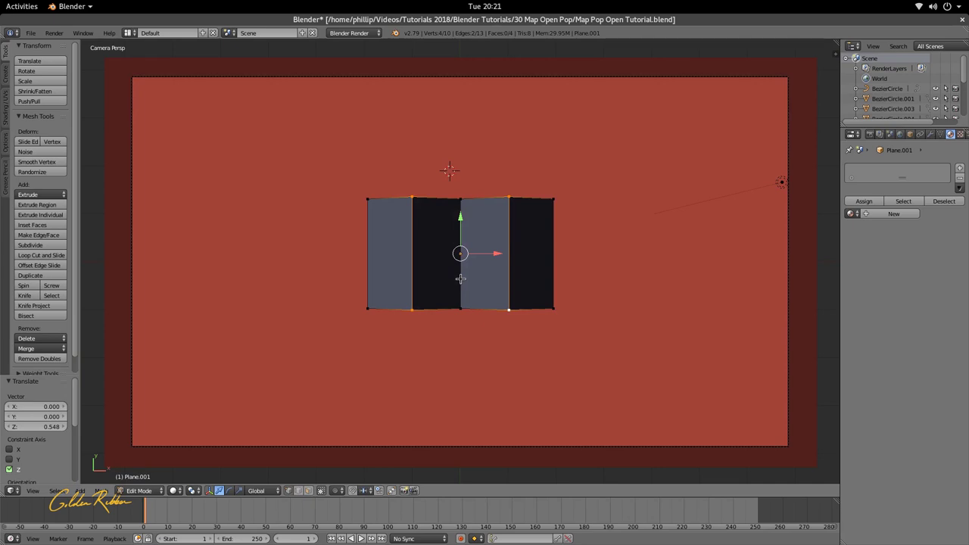
pyautogui.moveTo(461, 279); pyautogui.dragTo(563, 251, button='middle')
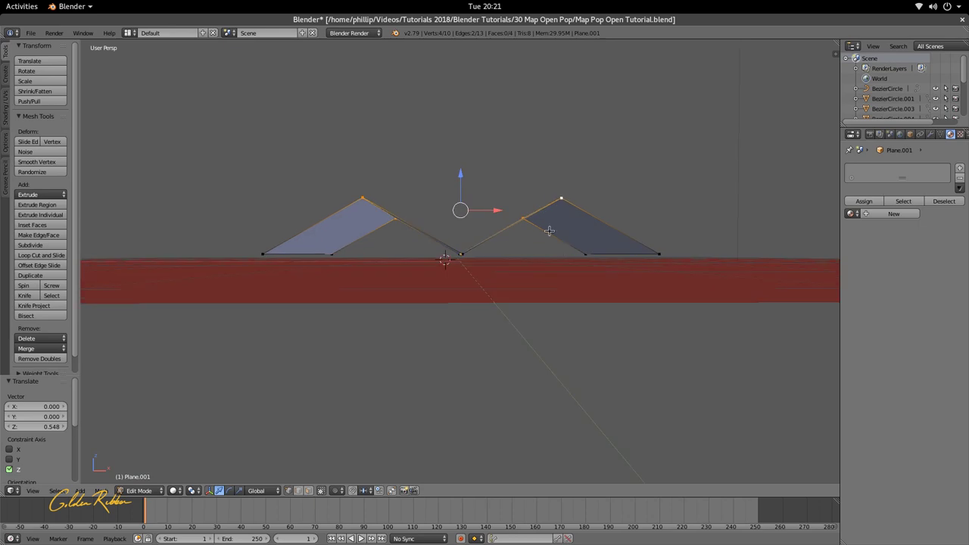
pyautogui.moveTo(462, 177); pyautogui.dragTo(463, 171)
pyautogui.press('KP_0')
pyautogui.press('KP_0')
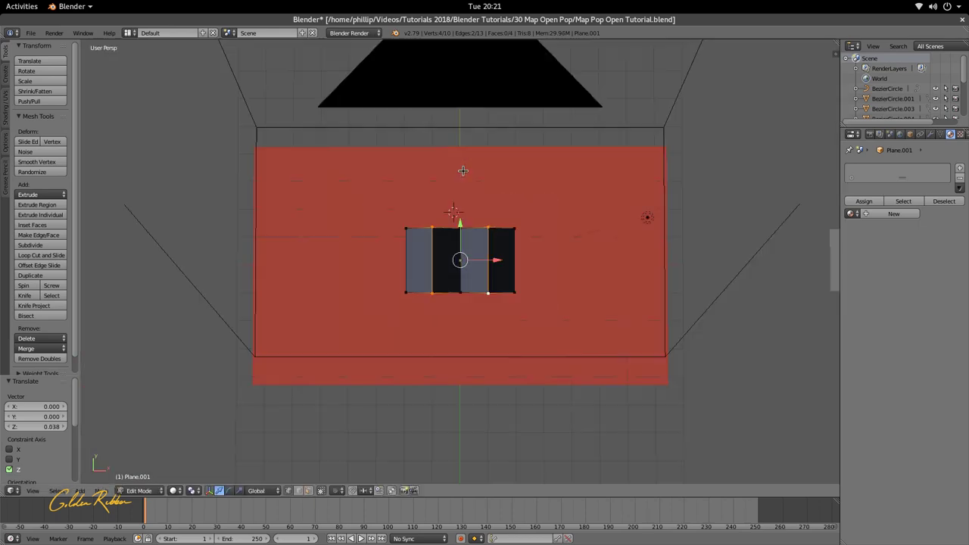
pyautogui.moveTo(609, 219); pyautogui.dragTo(597, 182, button='middle')
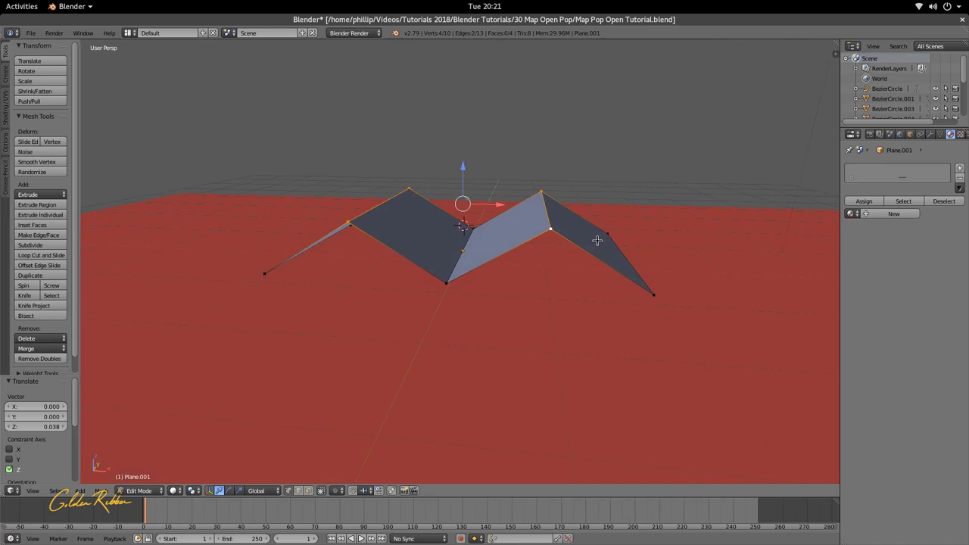
pyautogui.press('KP_0')
pyautogui.press('Tab')
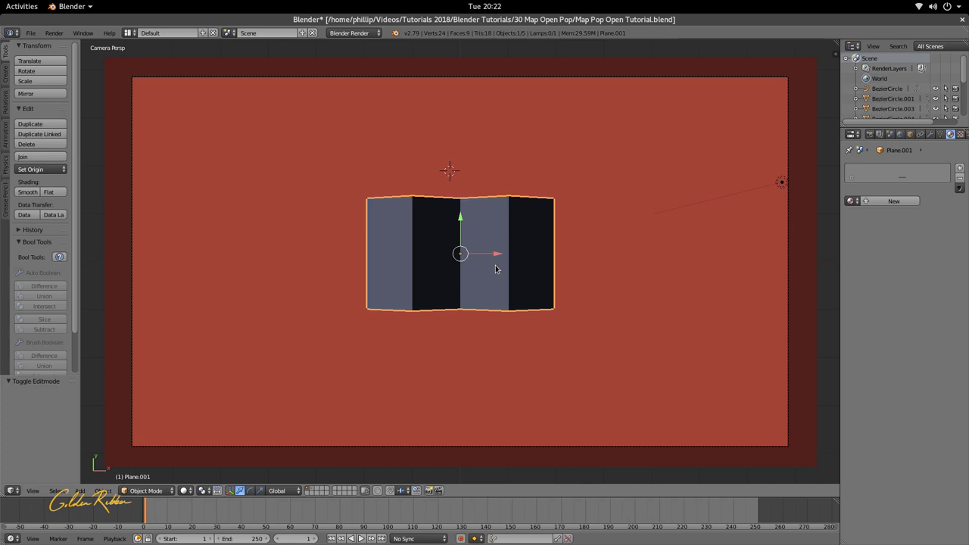
# Rotate the zigzag map panel about the X axis to face the camera.
pyautogui.press('r')
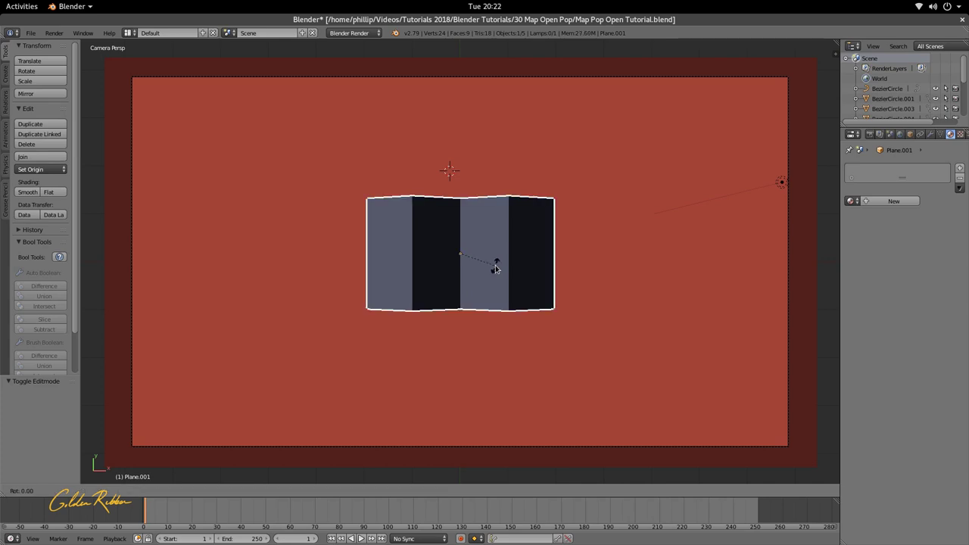
pyautogui.press('x')
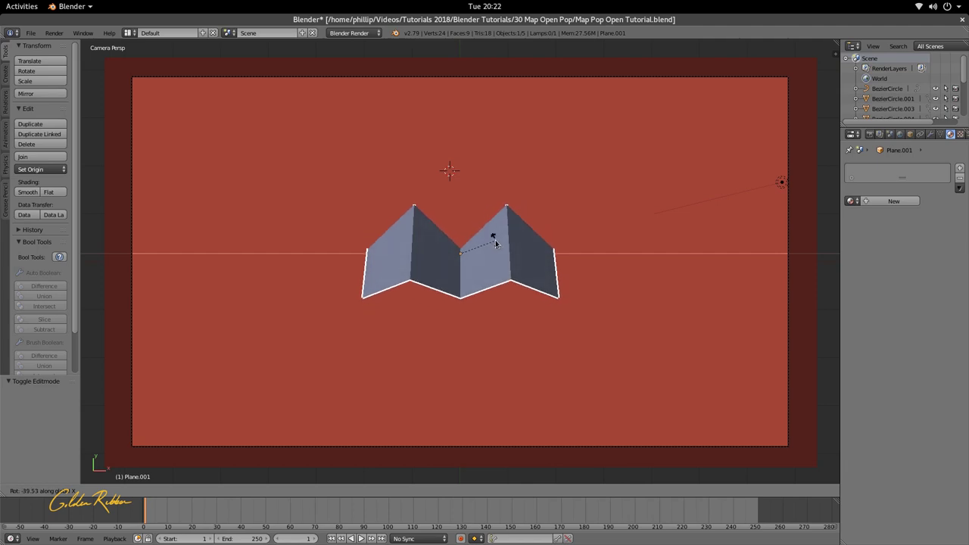
pyautogui.click(496, 241)
pyautogui.moveTo(497, 242); pyautogui.dragTo(456, 261, button='middle')
# Lower the red background plane beneath the map, then reselect the map and enter Edit Mode.
pyautogui.rightClick(457, 261)
pyautogui.moveTo(491, 212); pyautogui.dragTo(501, 240)
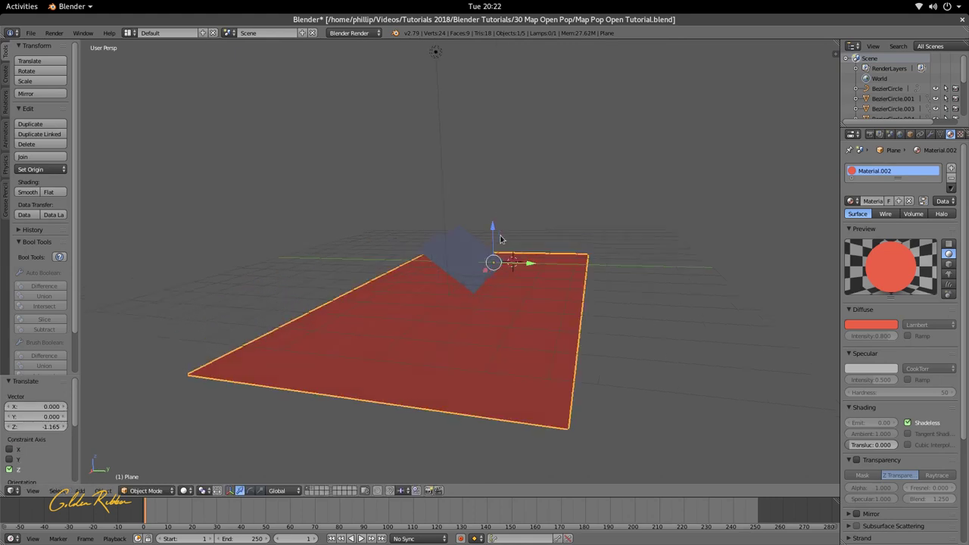
pyautogui.press('KP_0')
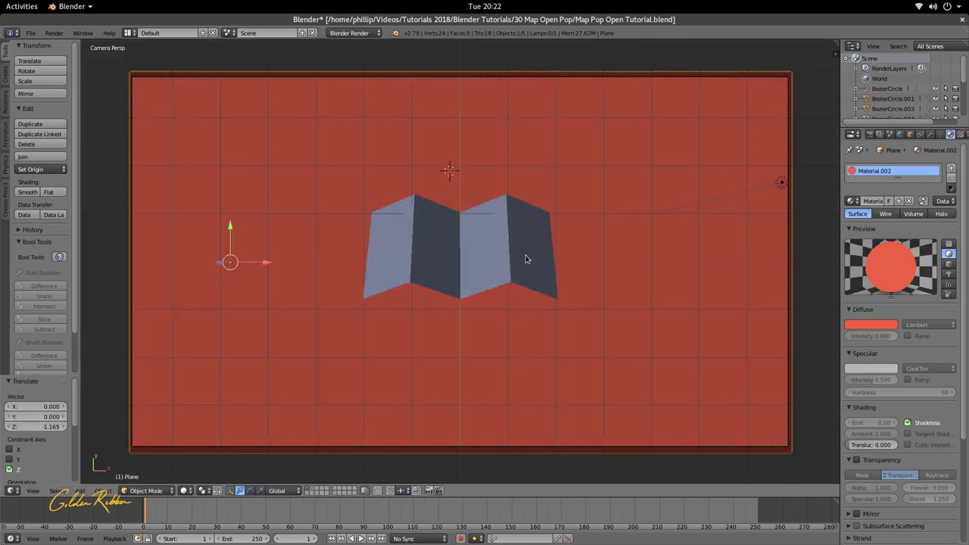
pyautogui.rightClick(376, 242)
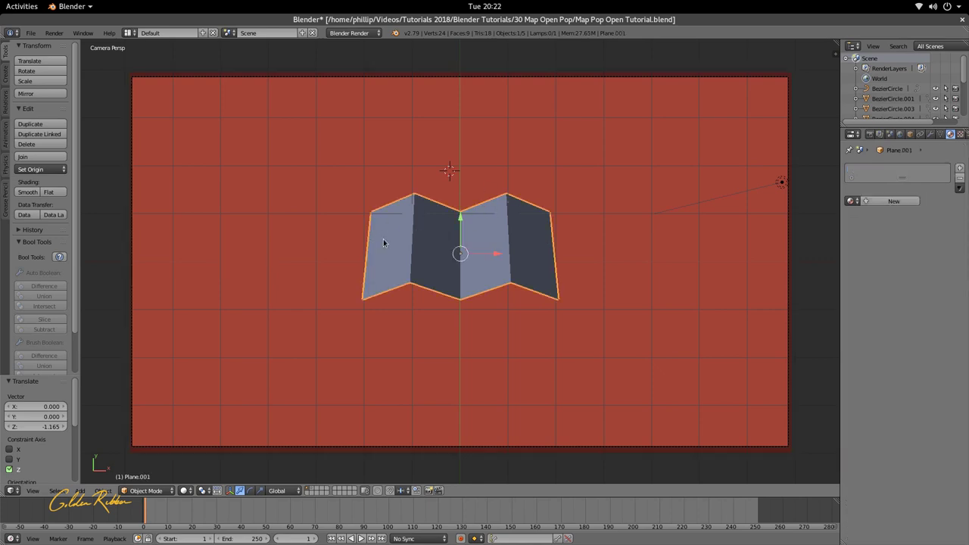
pyautogui.rightClick(530, 256)
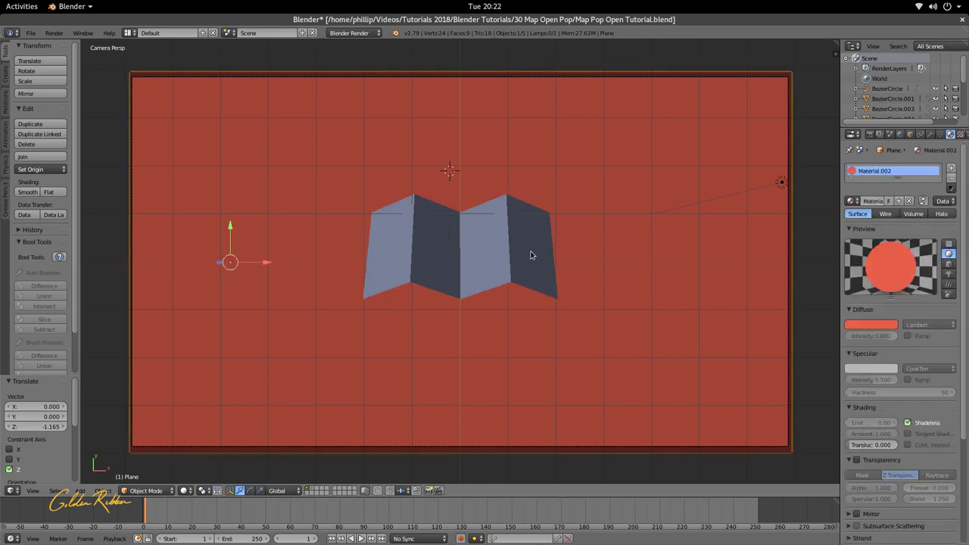
pyautogui.rightClick(483, 245)
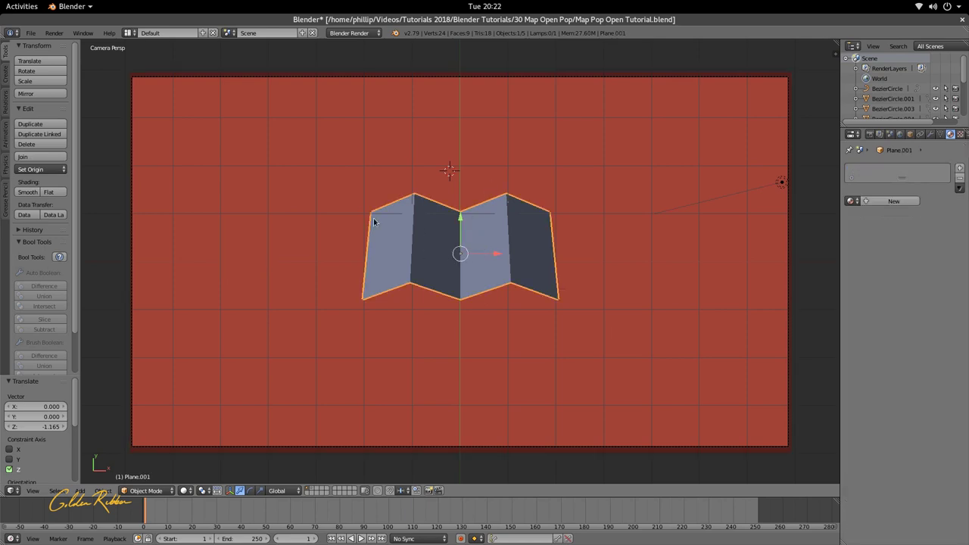
pyautogui.scroll(1, 490, 222)
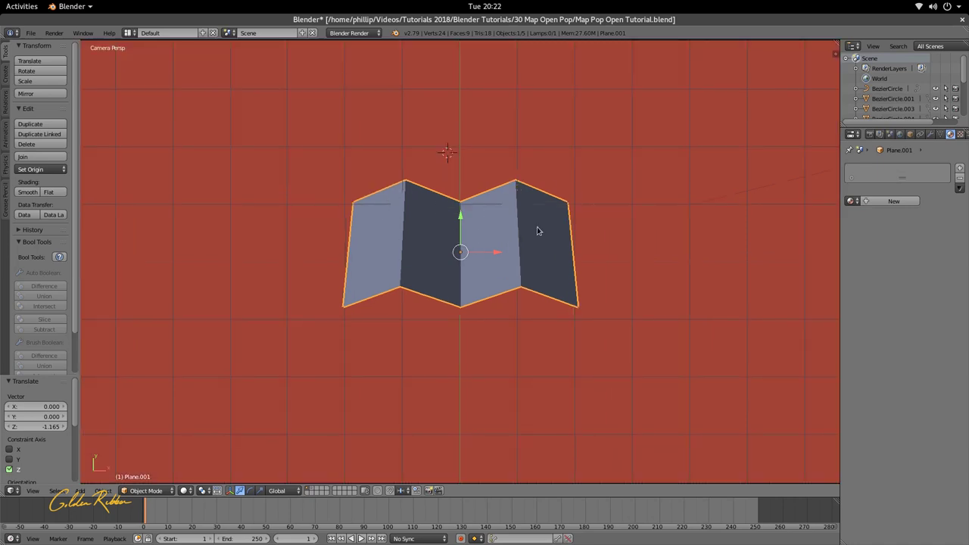
pyautogui.press('Tab')
# Scale the five top vertices of the map inward to 0.687 so the panel tapers at the top.
pyautogui.moveTo(568, 242); pyautogui.dragTo(493, 182, button='middle')
pyautogui.scroll(3, 512, 281)
pyautogui.press('KP_0')
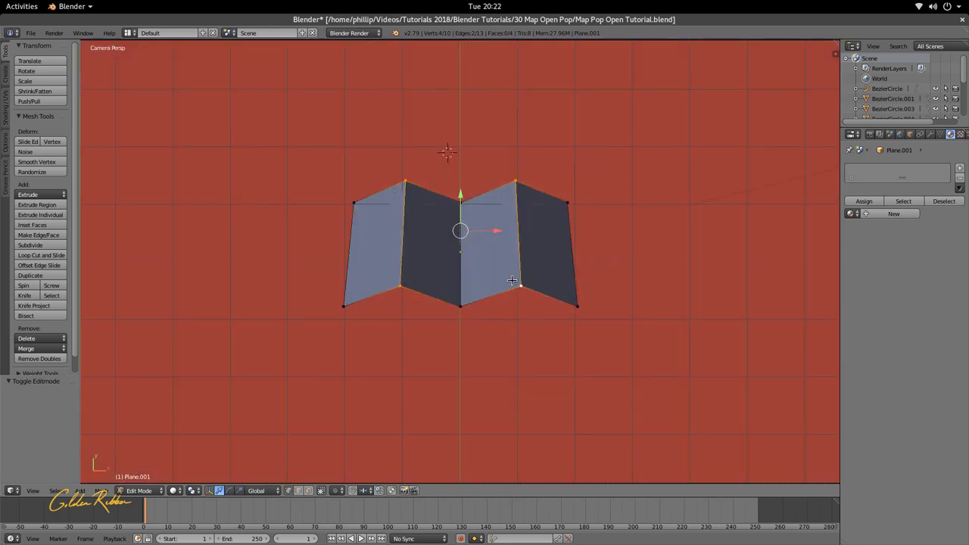
pyautogui.rightClick(365, 198)
pyautogui.keyDown('shift'); pyautogui.rightClick(403, 181); pyautogui.keyUp('shift')
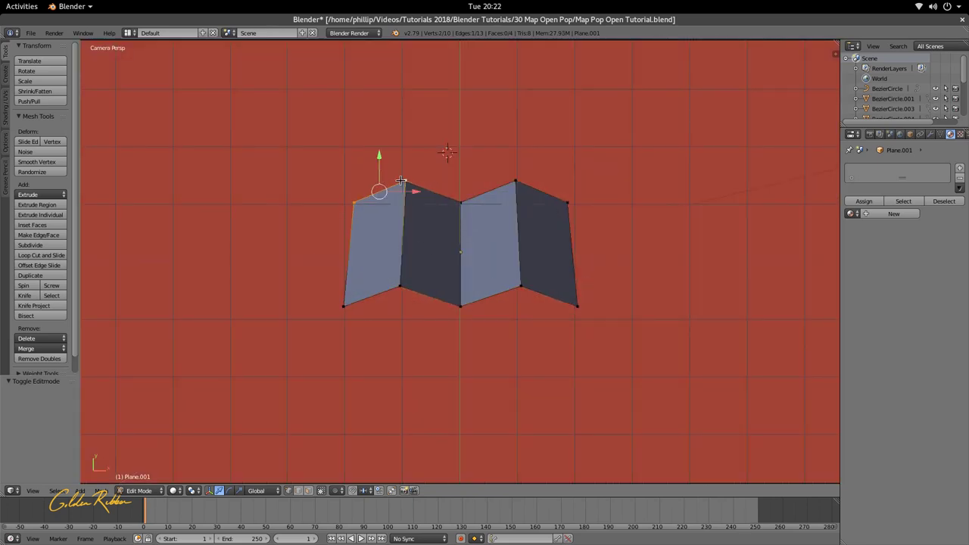
pyautogui.keyDown('shift'); pyautogui.rightClick(456, 199); pyautogui.keyUp('shift')
pyautogui.keyDown('shift'); pyautogui.rightClick(509, 184); pyautogui.keyUp('shift')
pyautogui.keyDown('shift'); pyautogui.rightClick(571, 199); pyautogui.keyUp('shift')
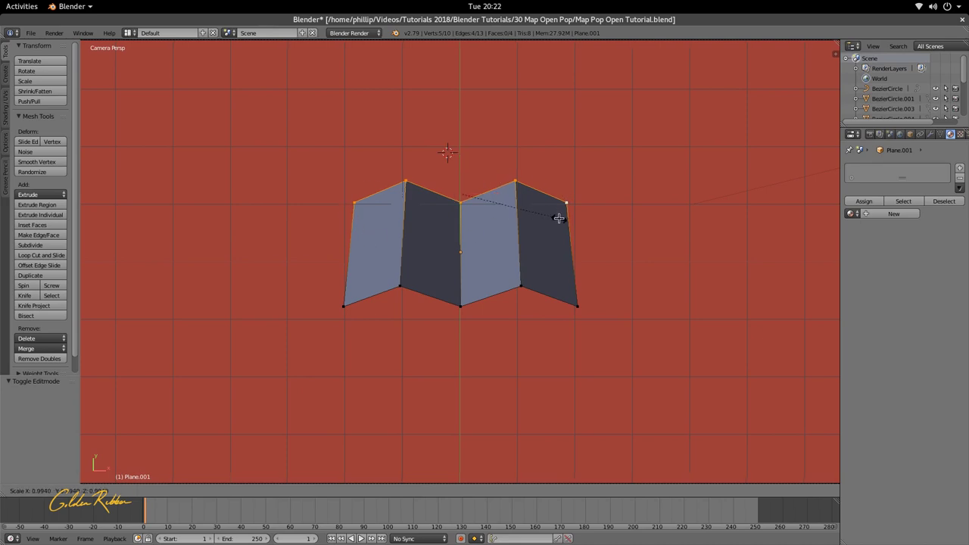
pyautogui.press('s')
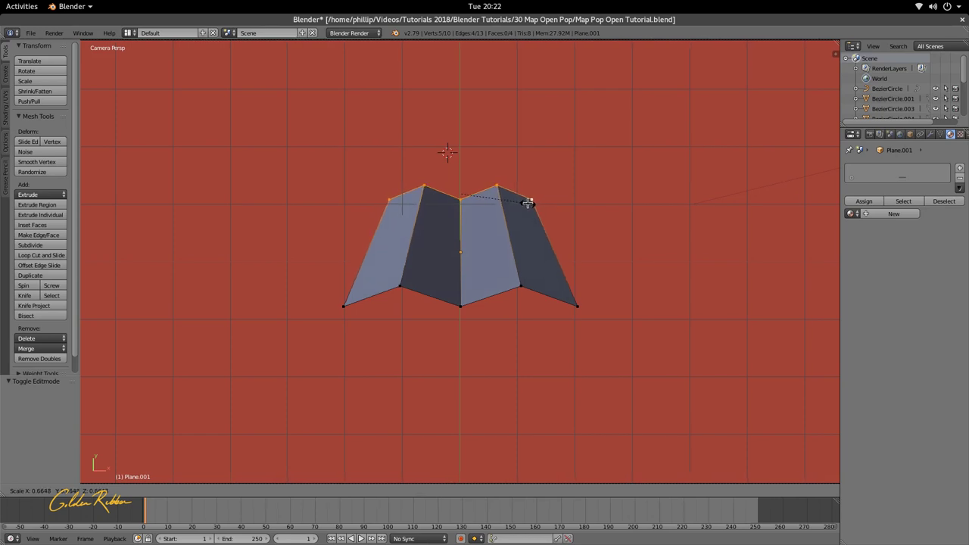
pyautogui.click(529, 203)
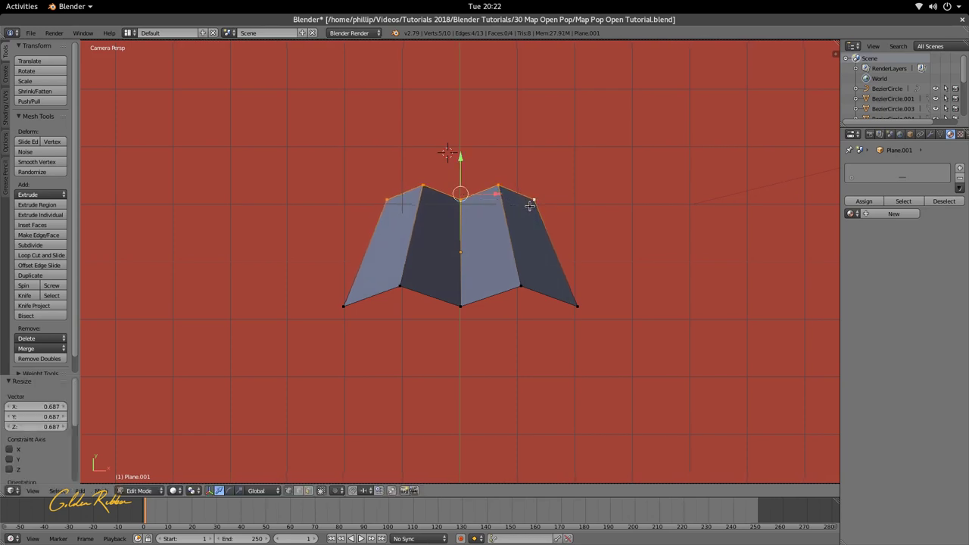
# Return to Object Mode and compare camera and orbited views of the folded panel.
pyautogui.press('Tab')
pyautogui.press('KP_0')
pyautogui.press('KP_0')
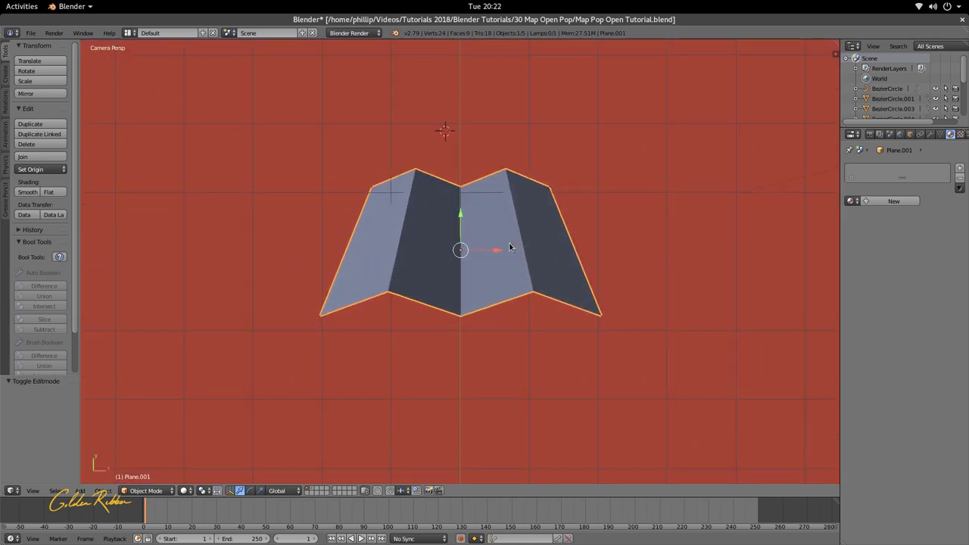
pyautogui.moveTo(518, 274); pyautogui.dragTo(557, 246, button='middle')
pyautogui.press('KP_0')
pyautogui.moveTo(500, 255); pyautogui.dragTo(479, 271, button='middle')
# Tilt the folded panel about the X axis.
pyautogui.press('r')
pyautogui.press('x')
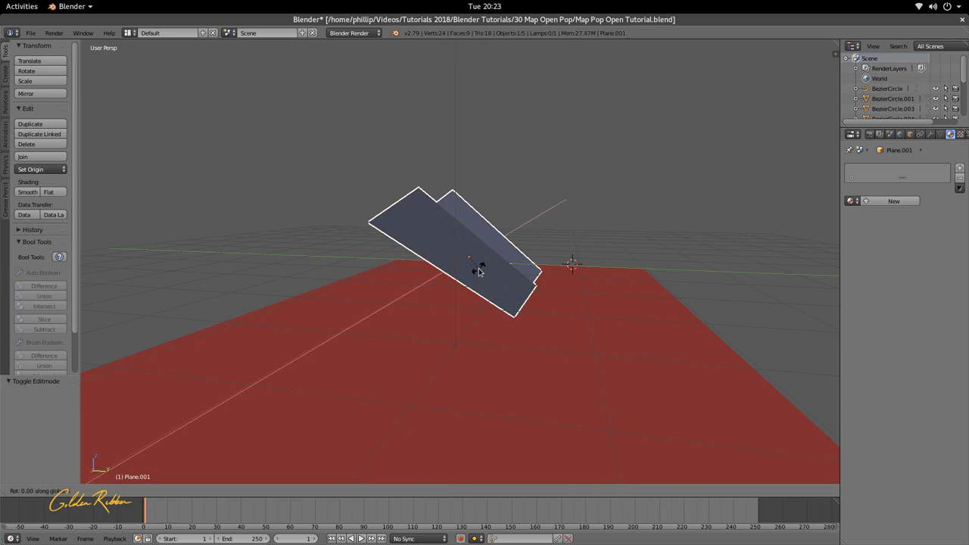
pyautogui.click(486, 263)
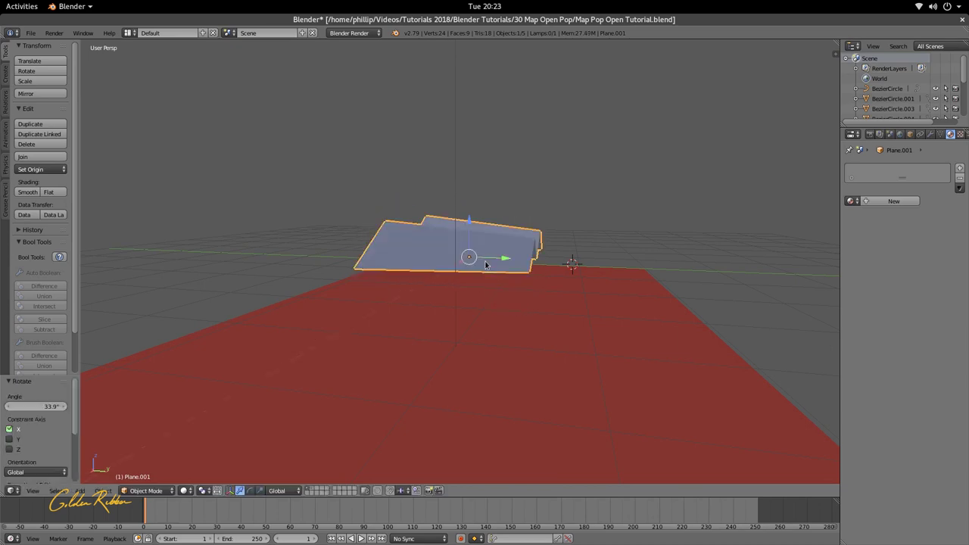
# Extrude the left and right peak edges straight up along Z, then return to Object Mode.
pyautogui.press('Tab')
pyautogui.moveTo(425, 250); pyautogui.dragTo(286, 219, button='middle')
pyautogui.rightClick(415, 226)
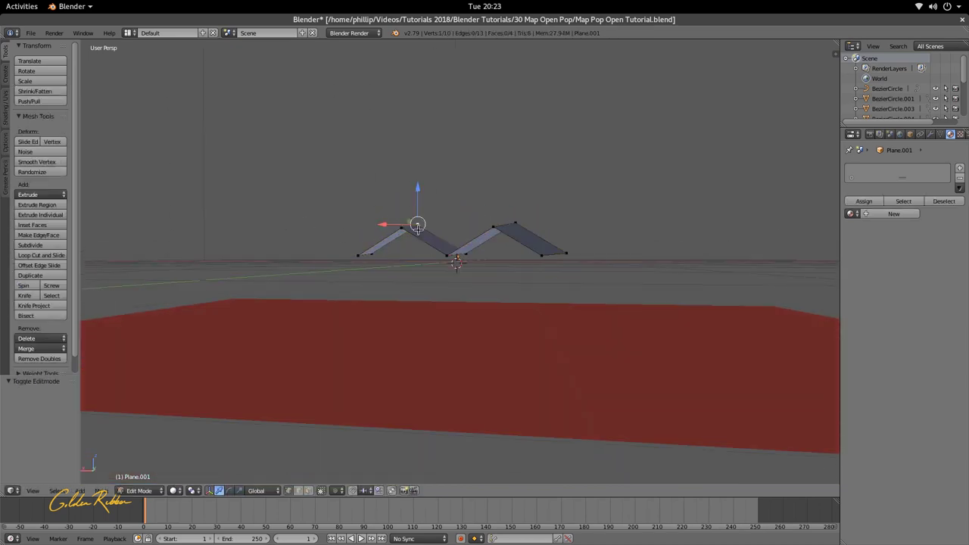
pyautogui.keyDown('shift'); pyautogui.rightClick(508, 218); pyautogui.keyUp('shift')
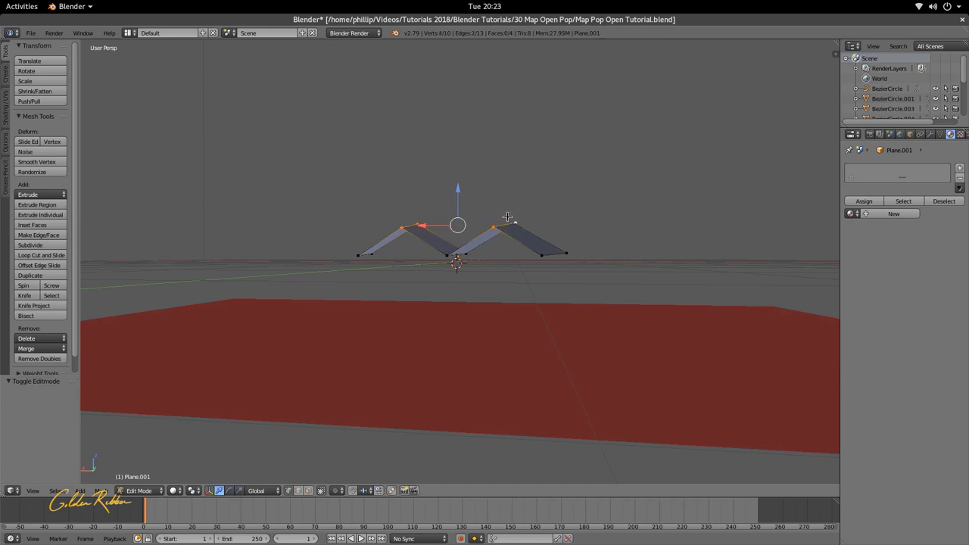
pyautogui.press('e')
pyautogui.press('z')
pyautogui.click(508, 274)
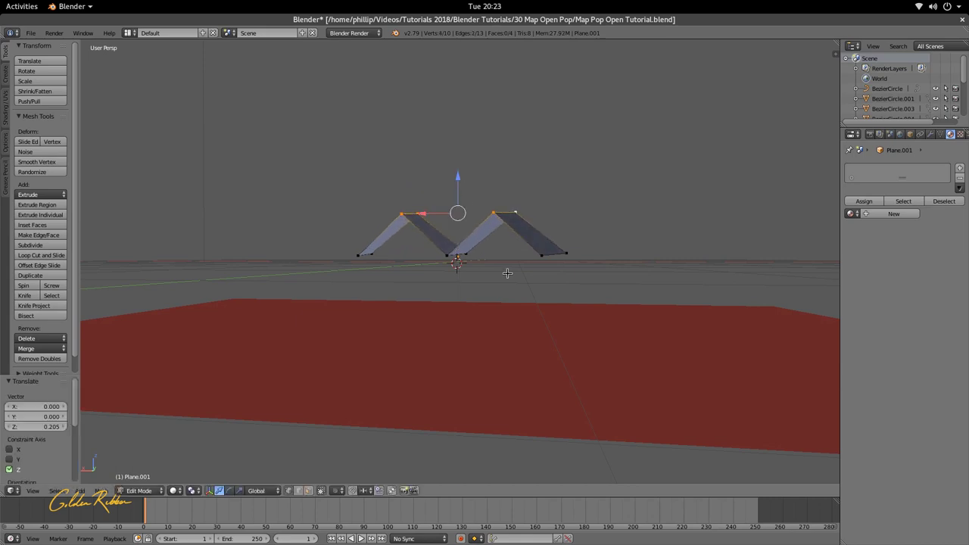
pyautogui.press('Tab')
# Tilt the panel back about X to -46.9° so the camera sees an M-shaped fold.
pyautogui.press('KP_7')
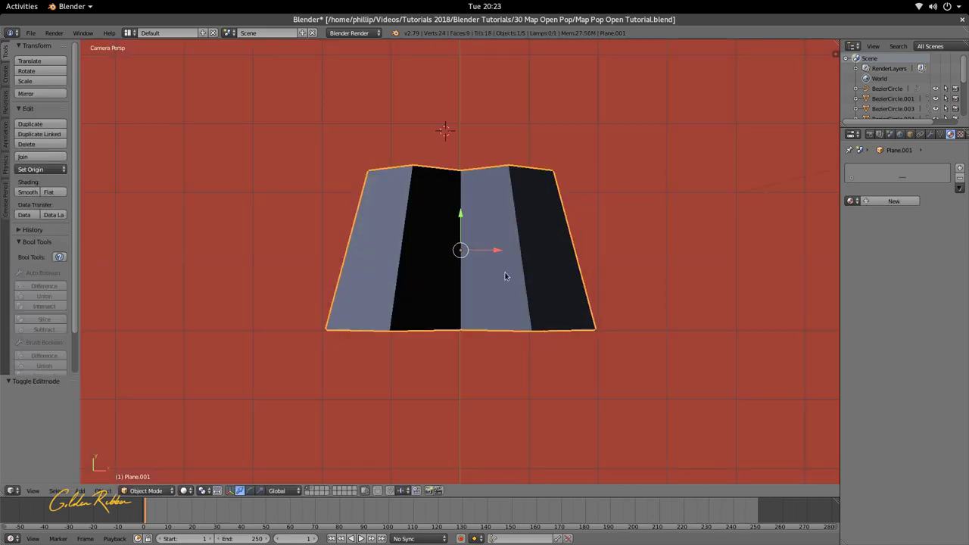
pyautogui.scroll(-3, 506, 284)
pyautogui.moveTo(503, 288)
pyautogui.mouseDown(button='middle')
pyautogui.moveTo(511, 261)
pyautogui.moveTo(493, 281)
pyautogui.mouseUp(button='middle')
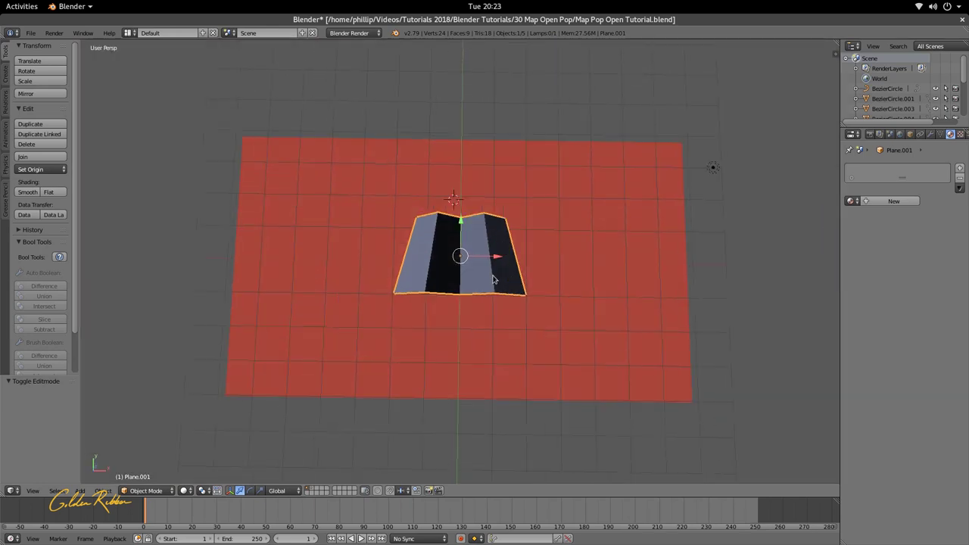
pyautogui.press('KP_0')
pyautogui.press('r')
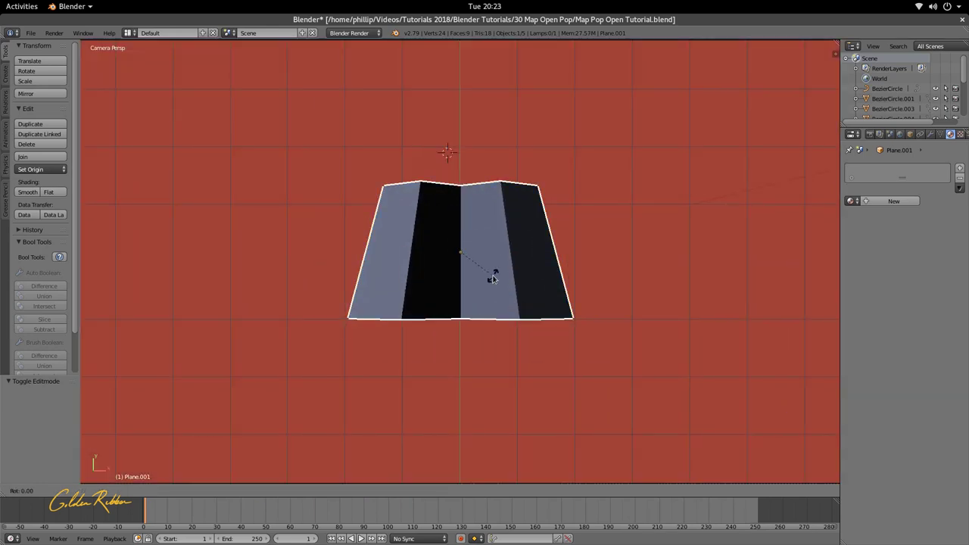
pyautogui.press('x')
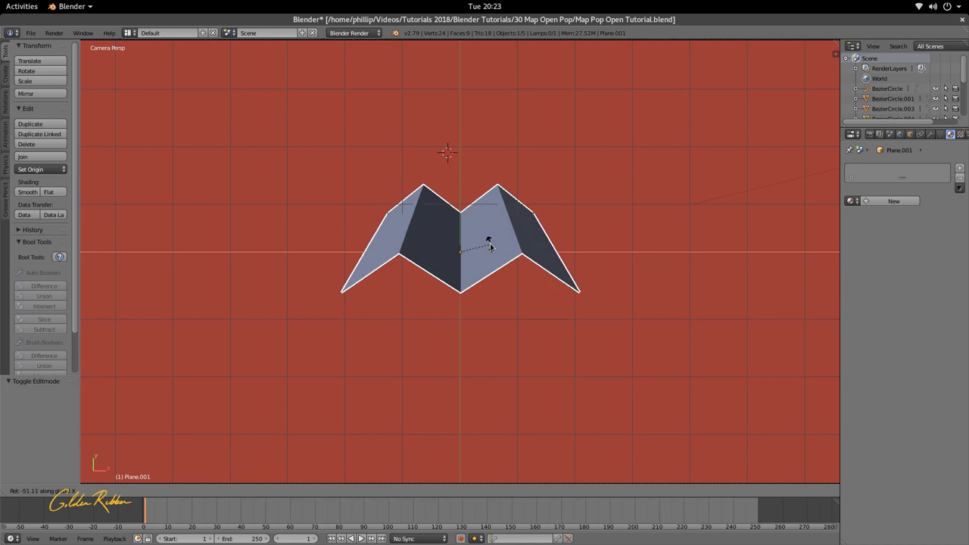
pyautogui.click(493, 250)
# Shift the panel 0.063 along Y so it sits centred on the red panel.
pyautogui.scroll(-1, 489, 290)
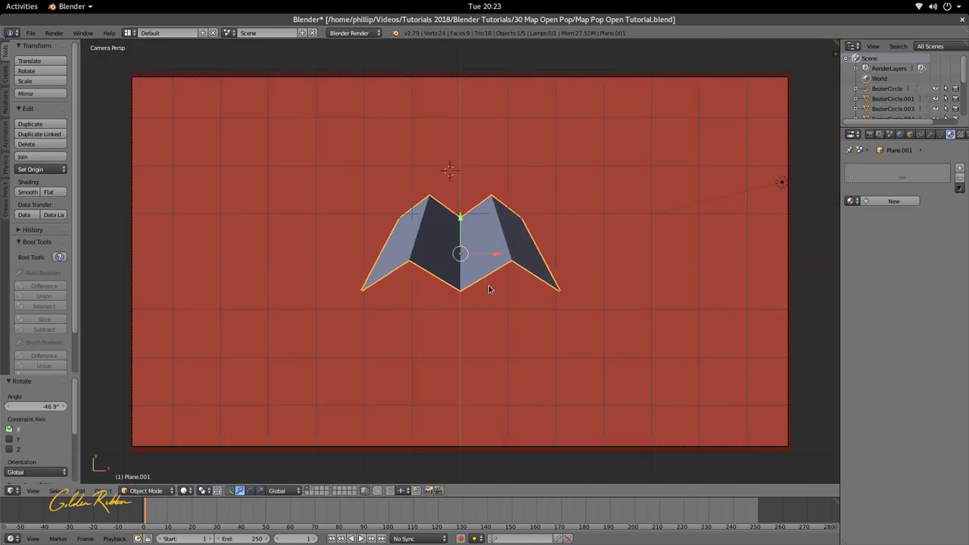
pyautogui.press('g')
pyautogui.press('y')
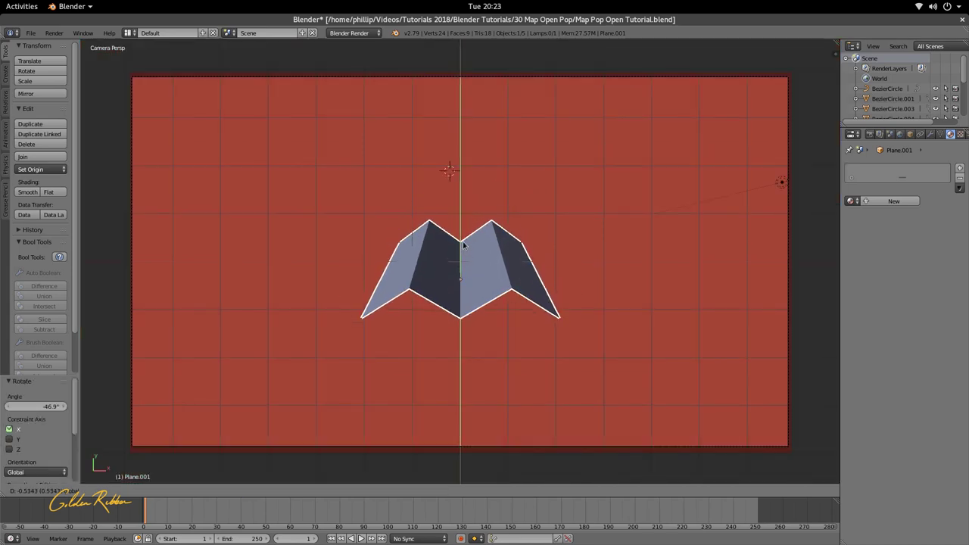
pyautogui.click(463, 241)
pyautogui.press('Tab')
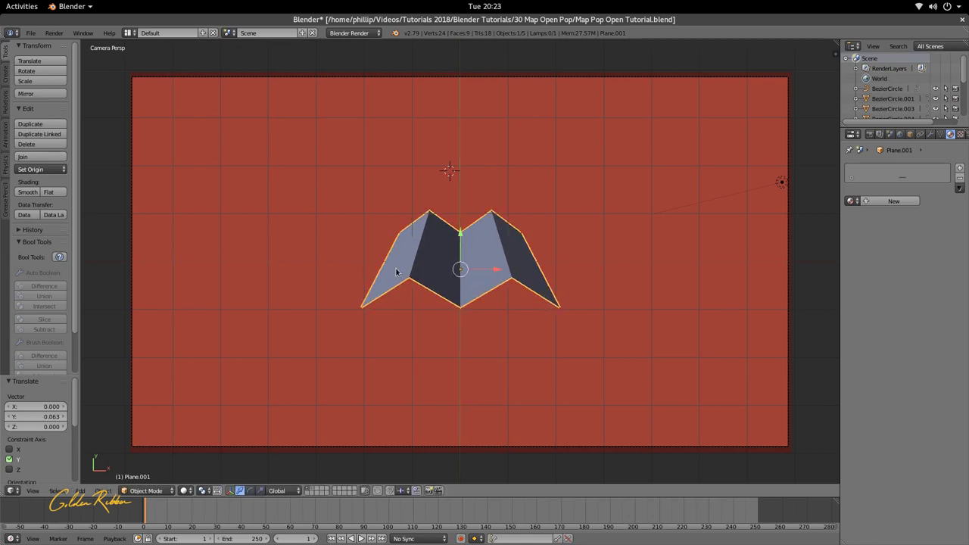
pyautogui.scroll(1, 492, 275)
pyautogui.press('Tab')
pyautogui.scroll(1, 695, 310)
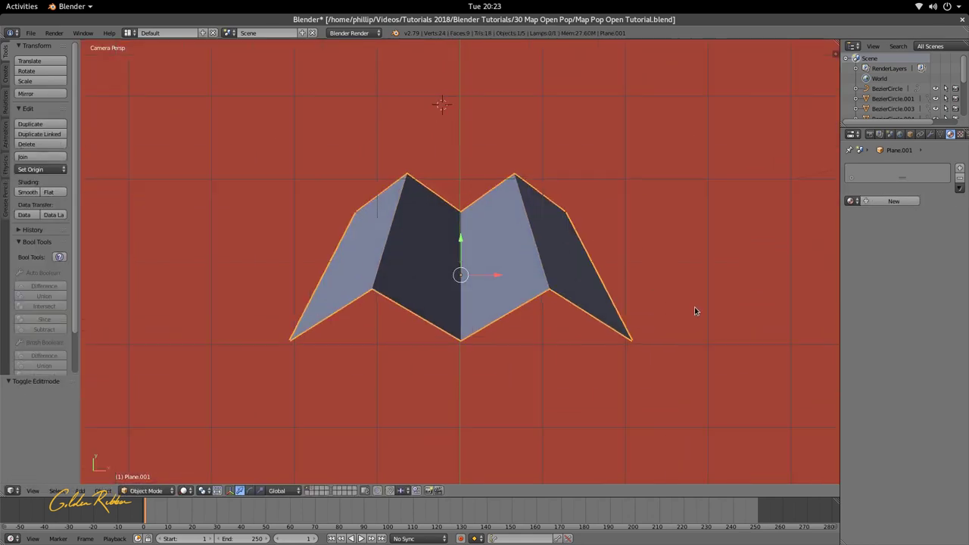
pyautogui.scroll(-2, 453, 261)
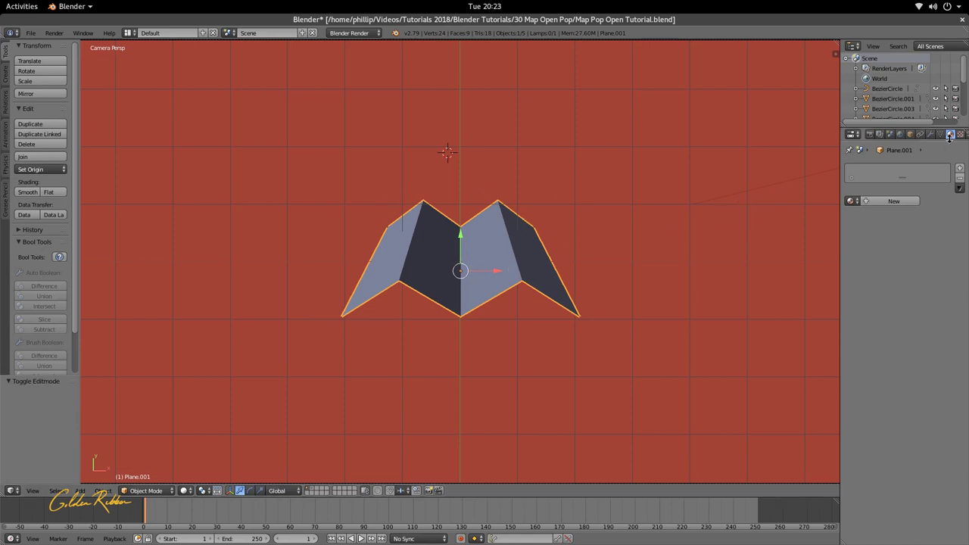
# In the mesh data properties, add Basis and Key 1 shape keys and make Key 1 active for editing.
pyautogui.click(941, 134)
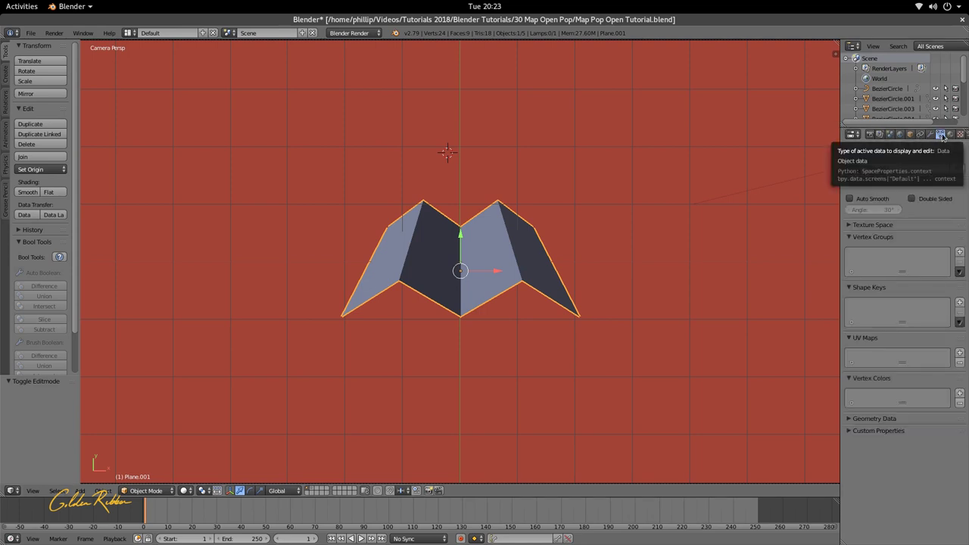
pyautogui.click(855, 235)
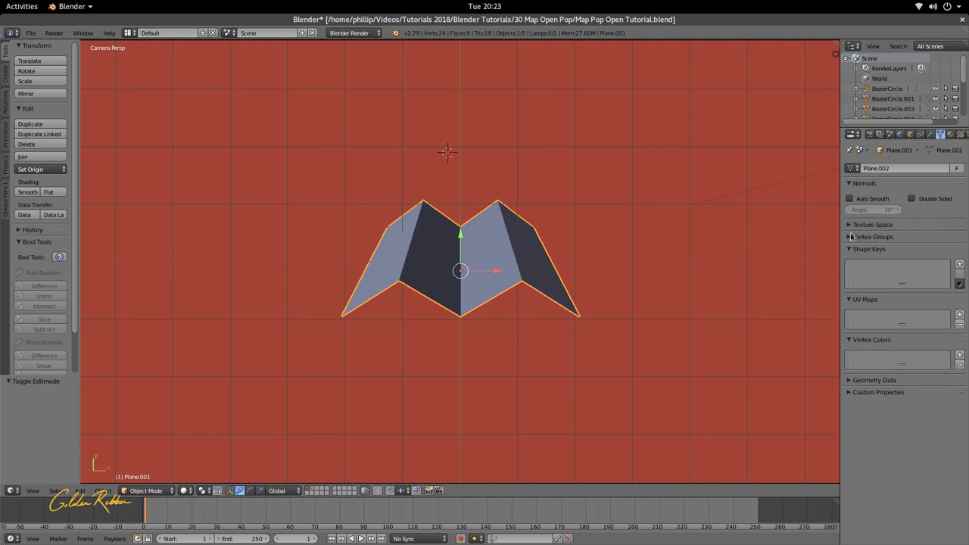
pyautogui.click(850, 249)
pyautogui.click(849, 261)
pyautogui.click(849, 272)
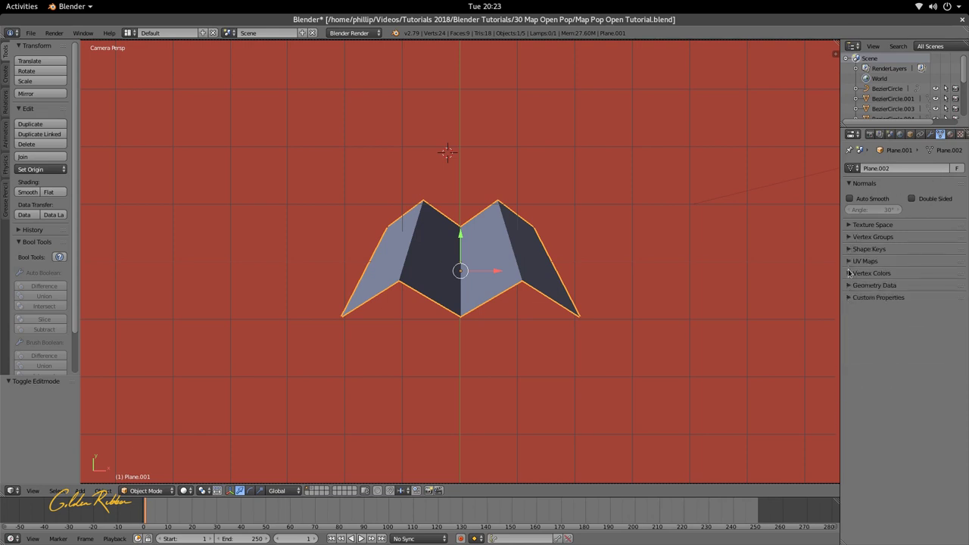
pyautogui.click(850, 250)
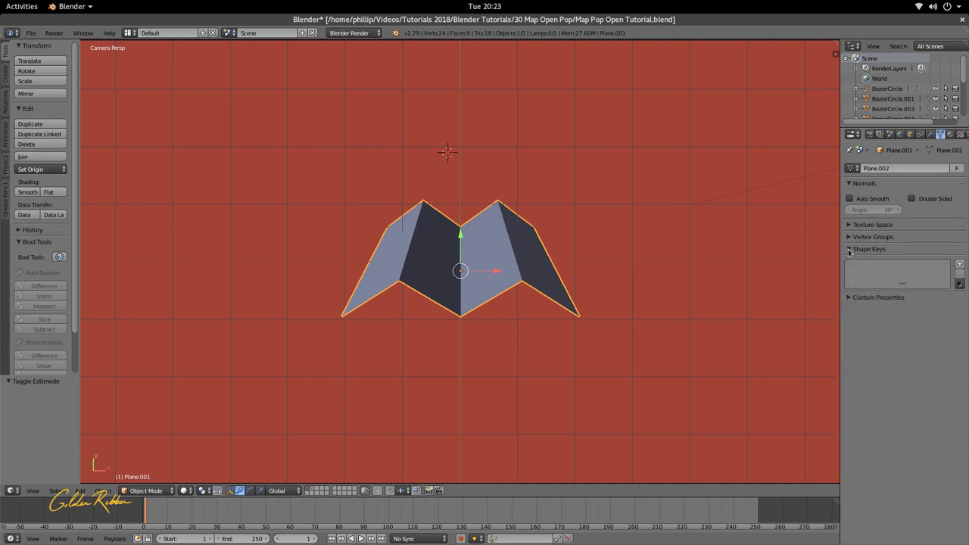
pyautogui.click(960, 264)
pyautogui.click(959, 263)
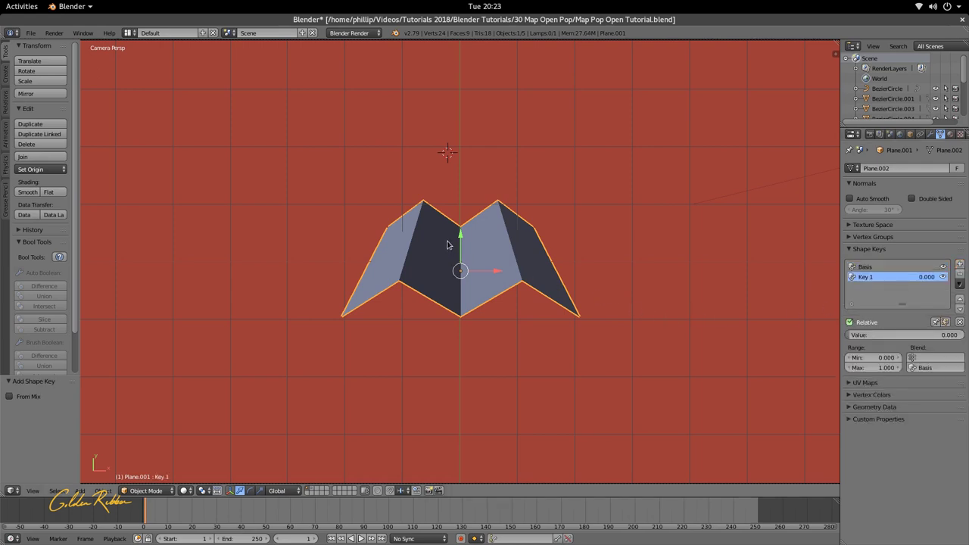
pyautogui.click(909, 267)
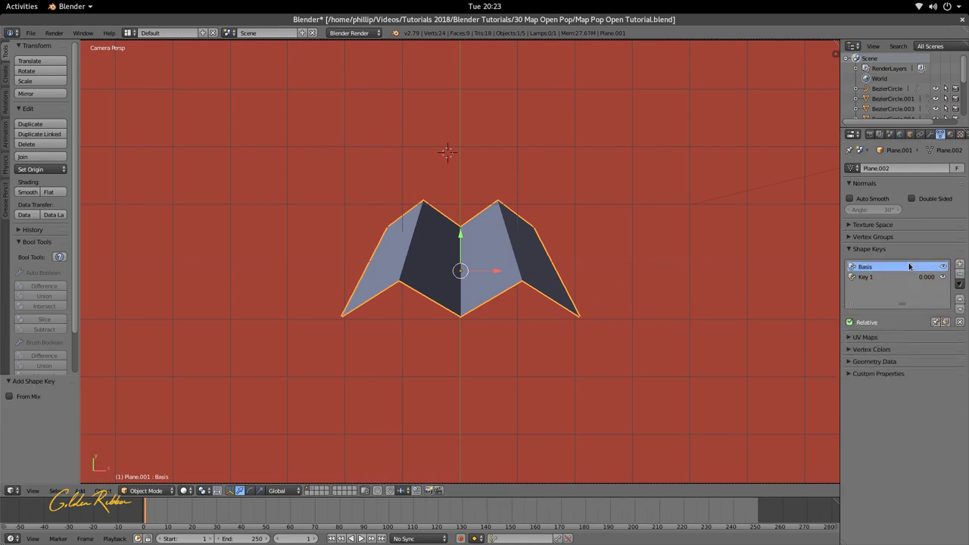
pyautogui.click(905, 277)
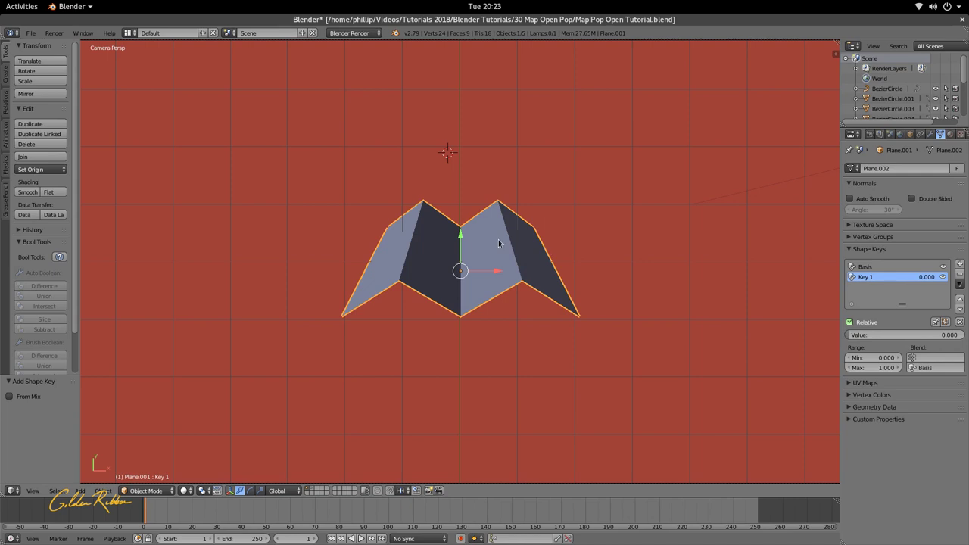
pyautogui.press('Tab')
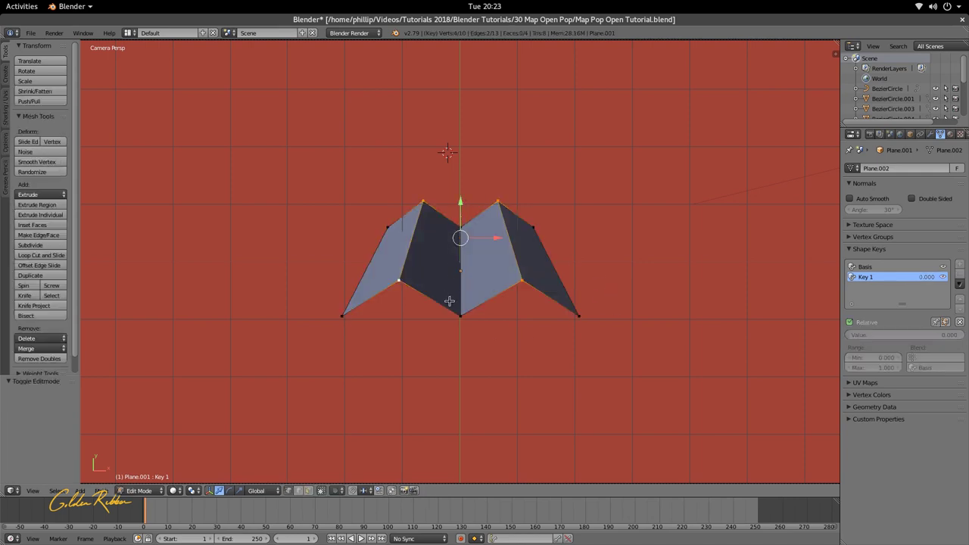
# Select the bottom centre vertex of the panel on Key 1, orbiting to a lower angle.
pyautogui.scroll(1, 452, 303)
pyautogui.rightClick(463, 327)
pyautogui.rightClick(392, 286)
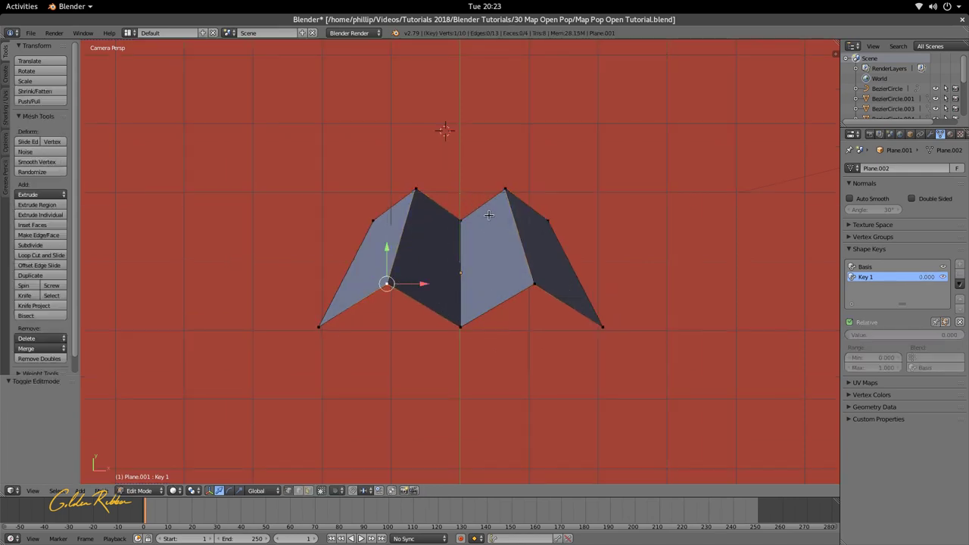
pyautogui.moveTo(488, 216); pyautogui.dragTo(489, 213, button='middle')
pyautogui.scroll(3, 478, 308)
pyautogui.scroll(2, 478, 307)
pyautogui.moveTo(478, 308); pyautogui.dragTo(476, 271, button='middle')
pyautogui.rightClick(465, 317)
pyautogui.moveTo(464, 317); pyautogui.dragTo(464, 340, button='middle')
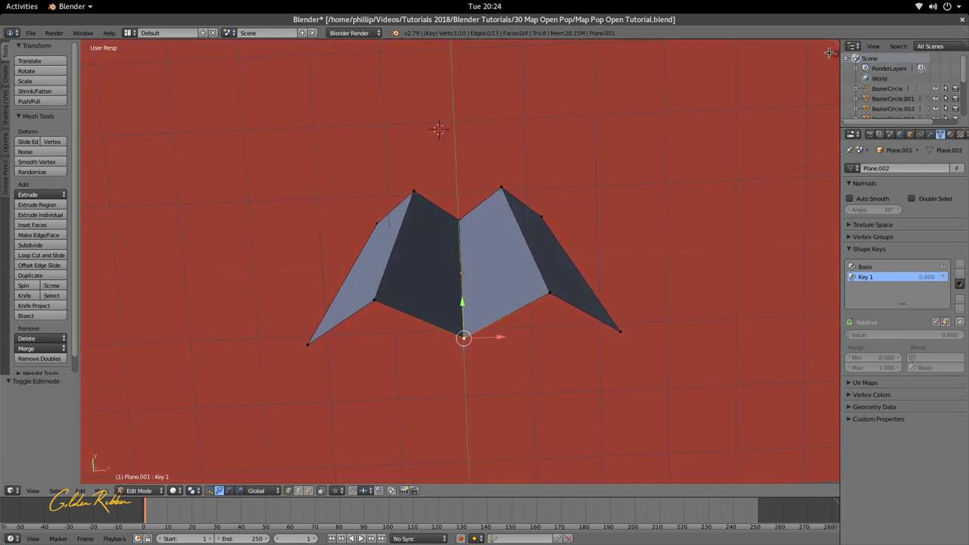
# Open and widen the 3D view's Properties sidebar to show the vertex coordinates.
pyautogui.click(835, 54)
pyautogui.press('n')
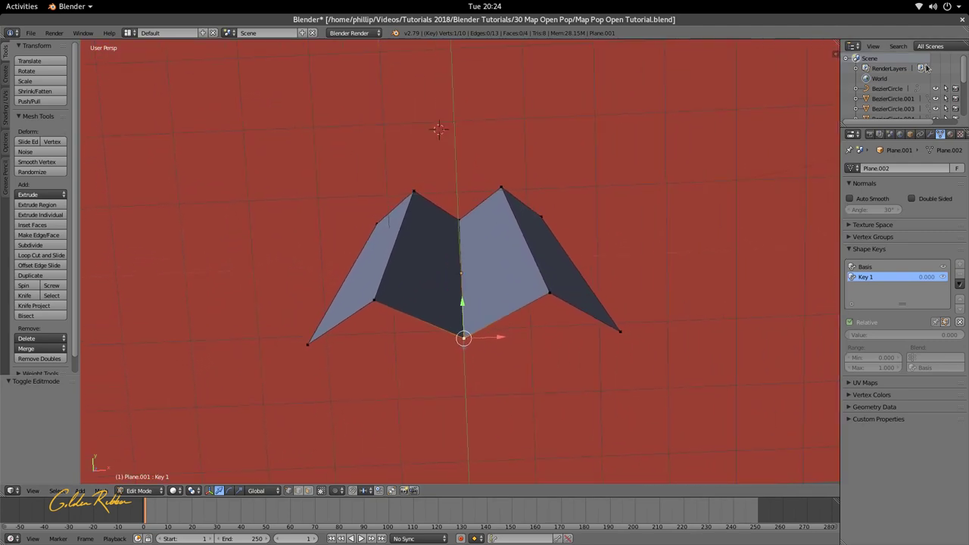
pyautogui.moveTo(835, 59); pyautogui.dragTo(702, 66)
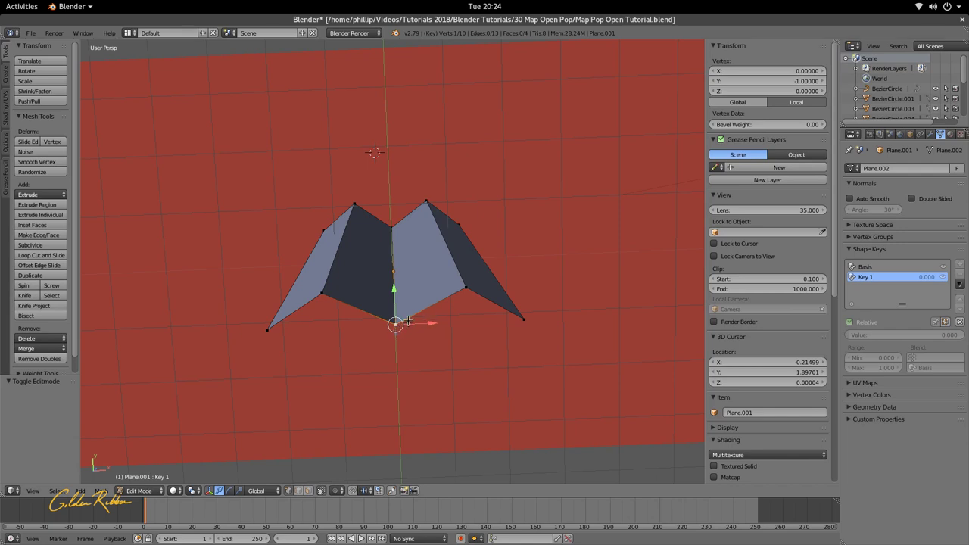
pyautogui.click(808, 81)
pyautogui.write('-1')
pyautogui.press('Return')
pyautogui.press('KP_0')
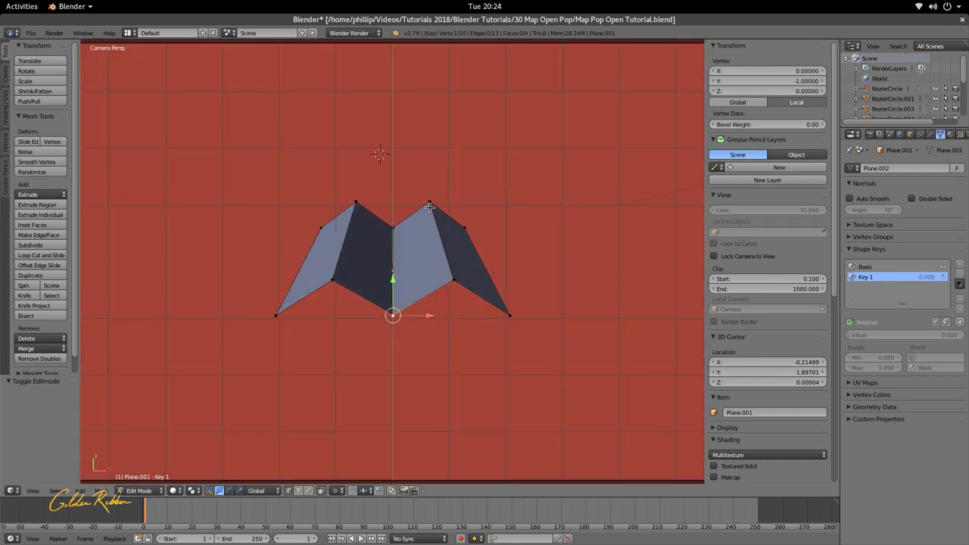
pyautogui.rightClick(325, 283)
pyautogui.rightClick(449, 283)
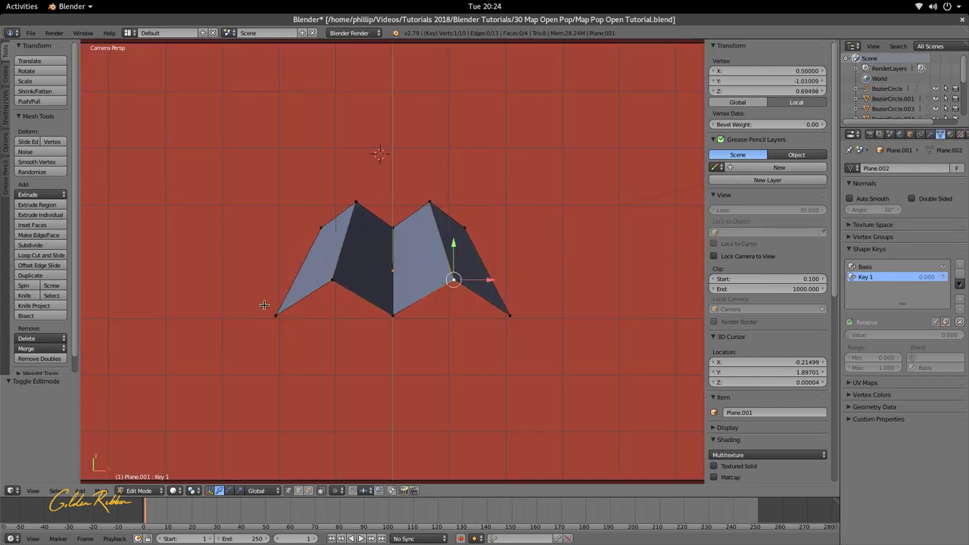
pyautogui.rightClick(329, 283)
pyautogui.rightClick(451, 276)
pyautogui.rightClick(393, 313)
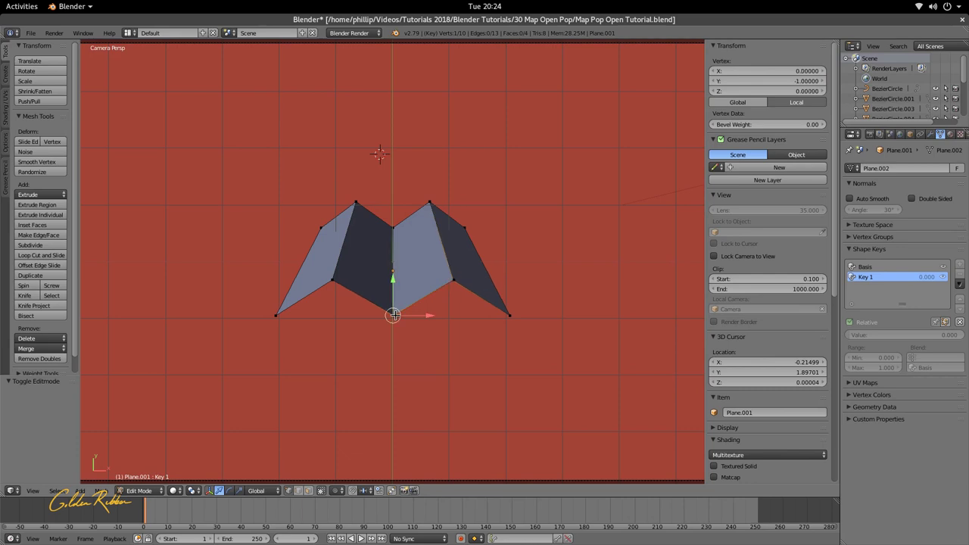
pyautogui.rightClick(332, 280)
pyautogui.rightClick(467, 280)
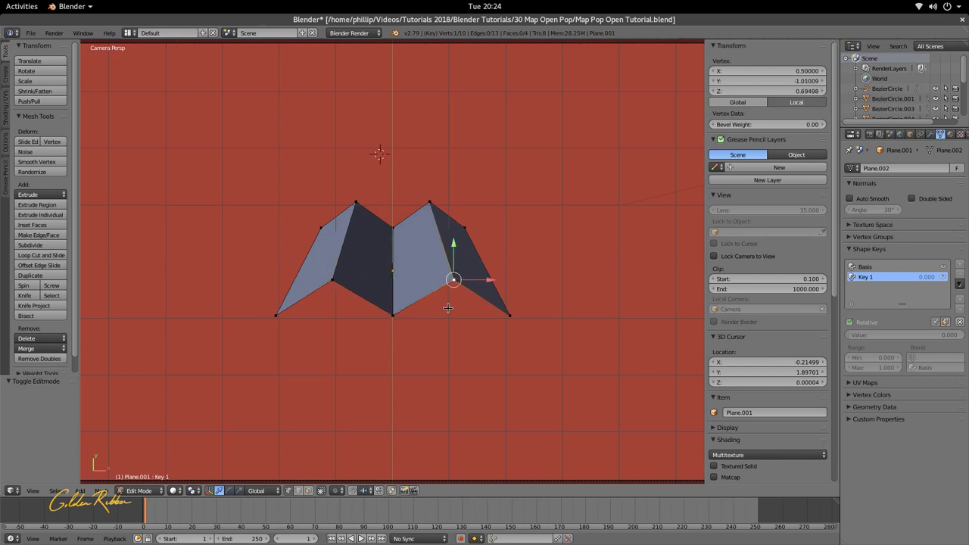
pyautogui.rightClick(393, 316)
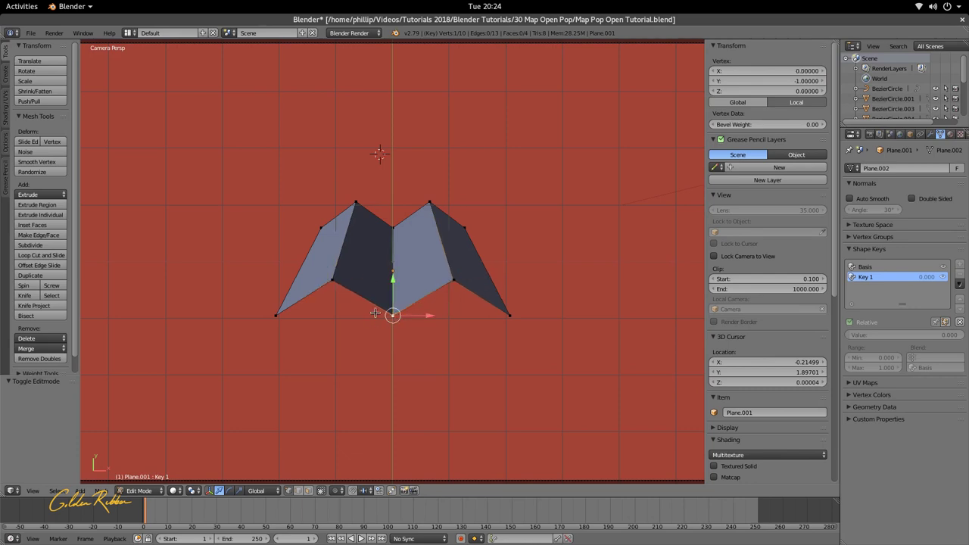
pyautogui.rightClick(339, 277)
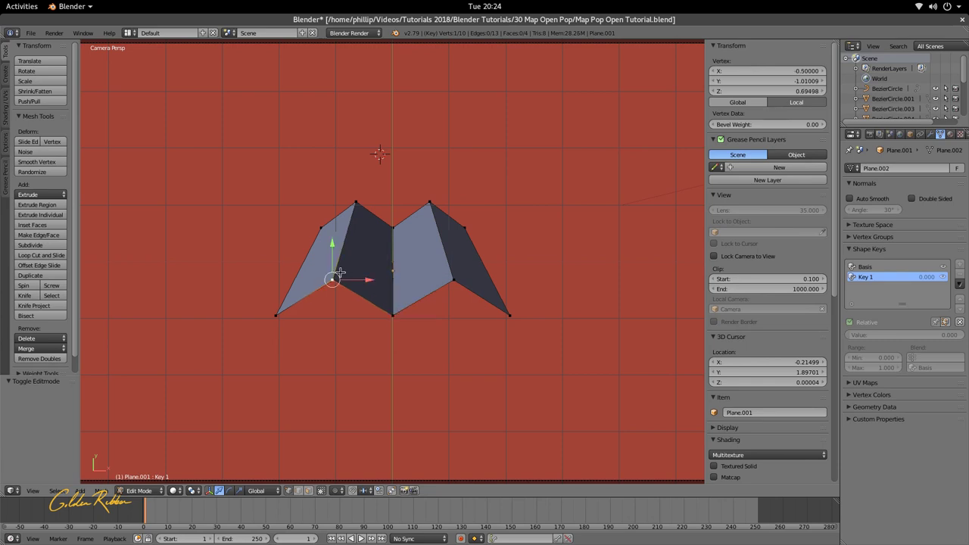
pyautogui.rightClick(451, 278)
pyautogui.rightClick(286, 301)
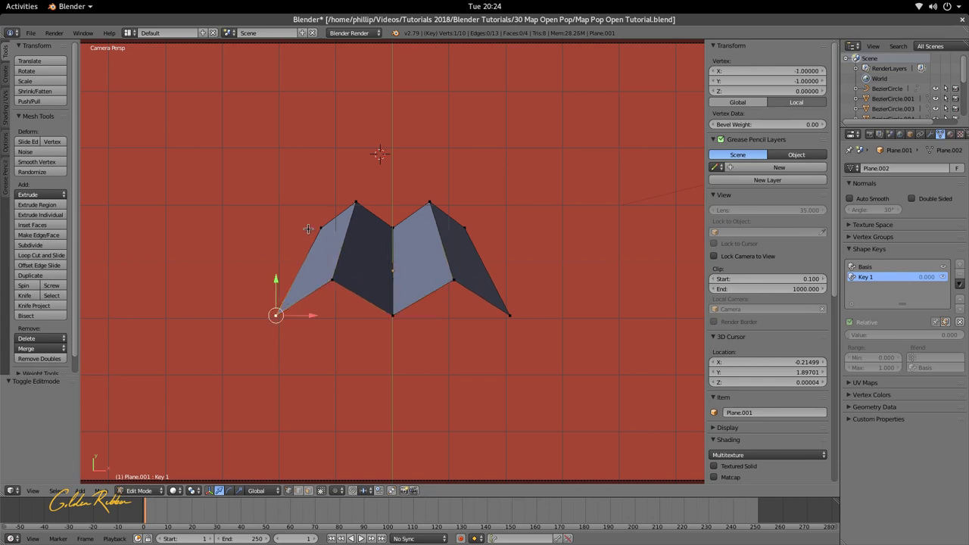
pyautogui.rightClick(348, 213)
pyautogui.rightClick(393, 315)
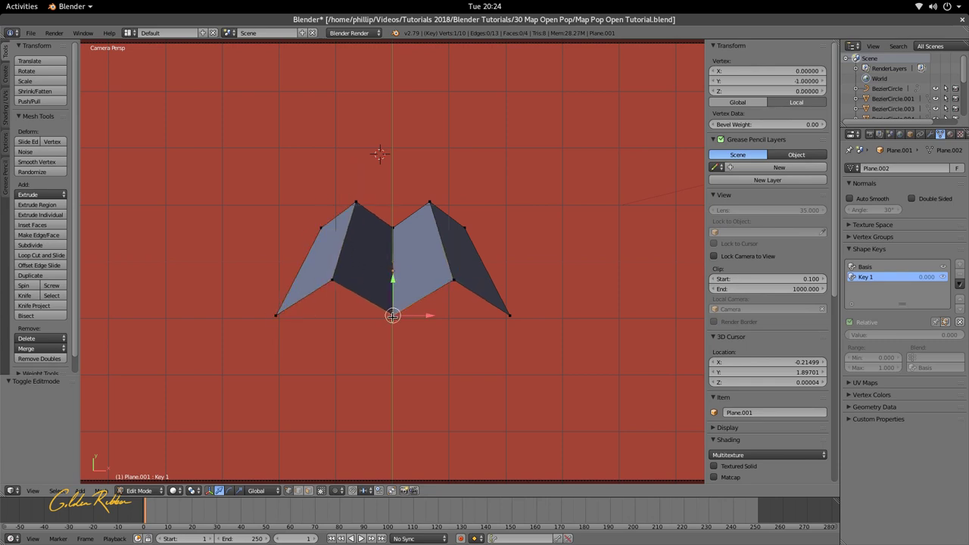
pyautogui.rightClick(334, 281)
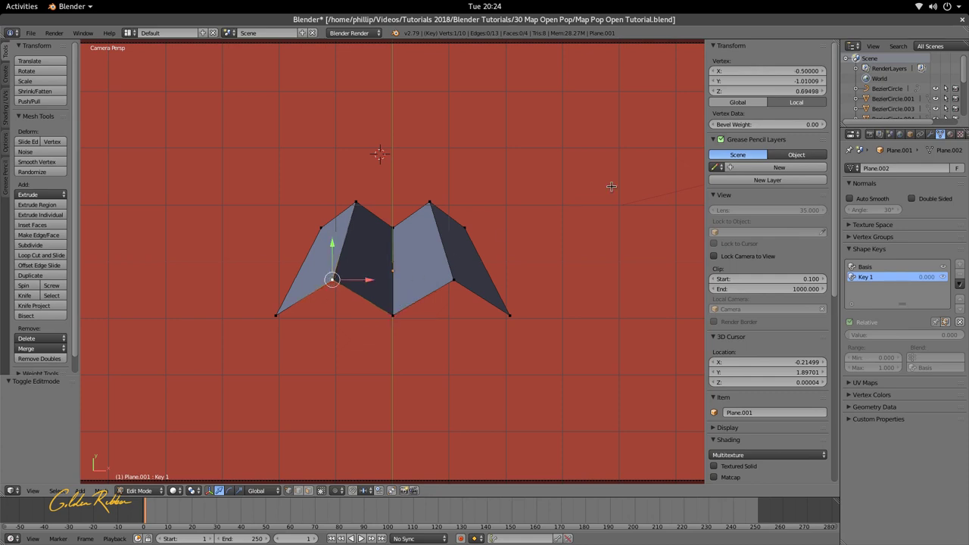
pyautogui.rightClick(402, 315)
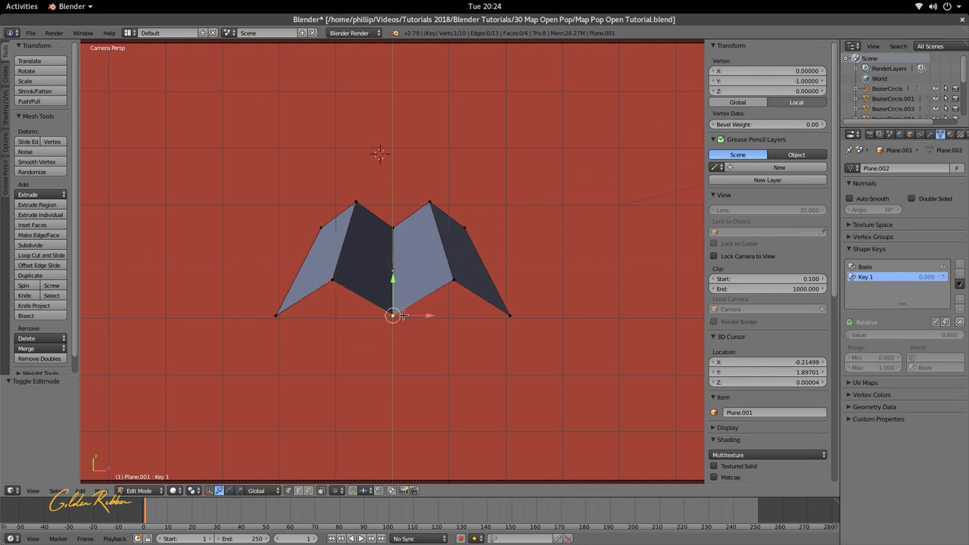
pyautogui.click(771, 69)
pyautogui.press('Return')
pyautogui.rightClick(336, 278)
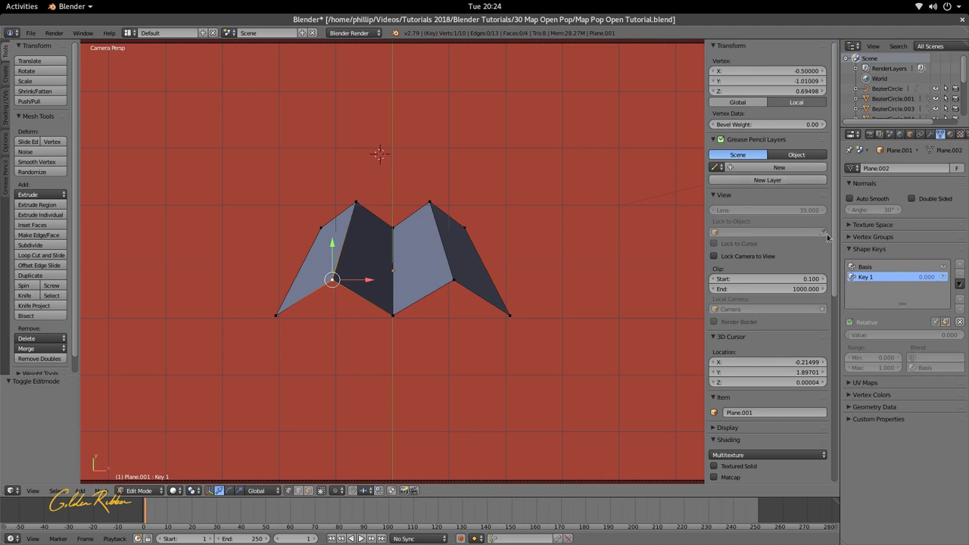
# Set the left middle, lower-left and upper-left vertices to X 0.
pyautogui.click(764, 71)
pyautogui.press('Return')
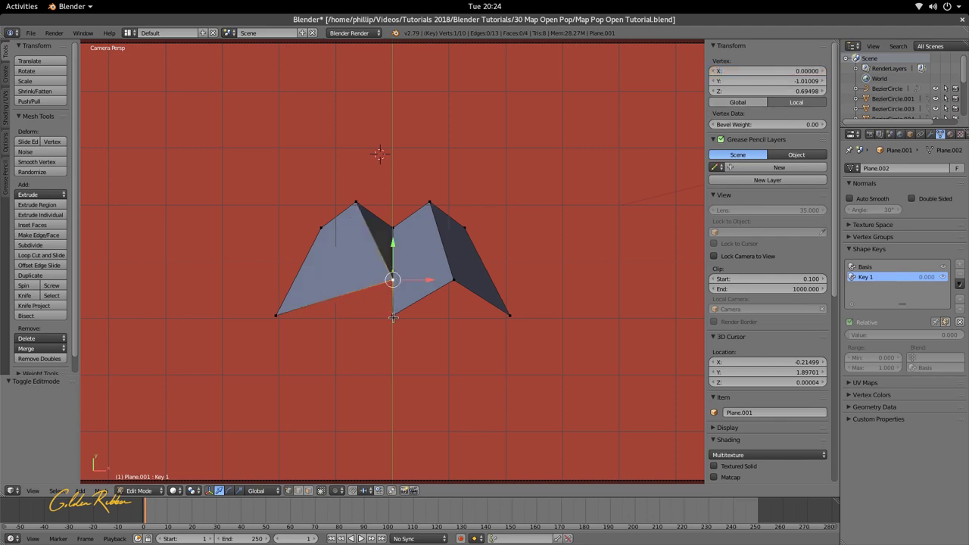
pyautogui.rightClick(279, 313)
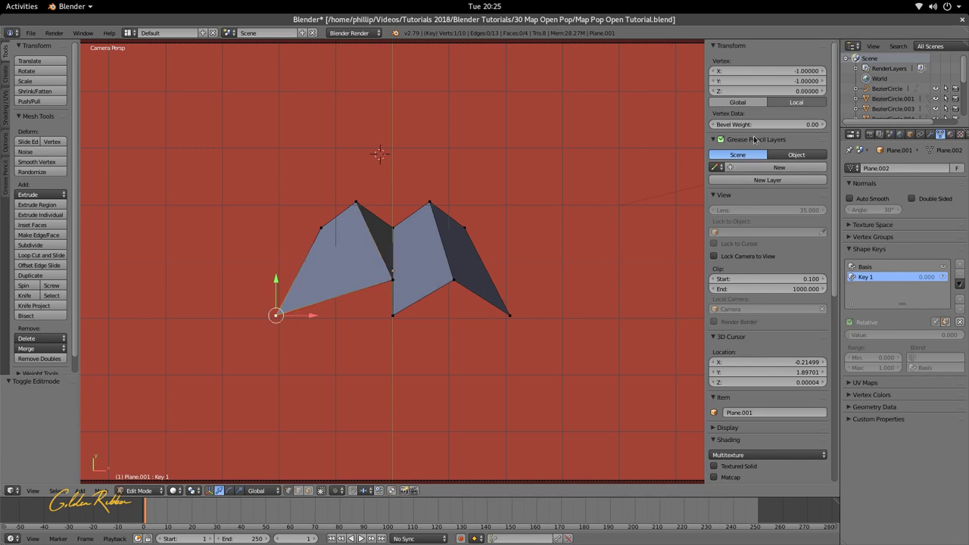
pyautogui.click(756, 71)
pyautogui.write('0')
pyautogui.press('Return')
pyautogui.rightClick(324, 232)
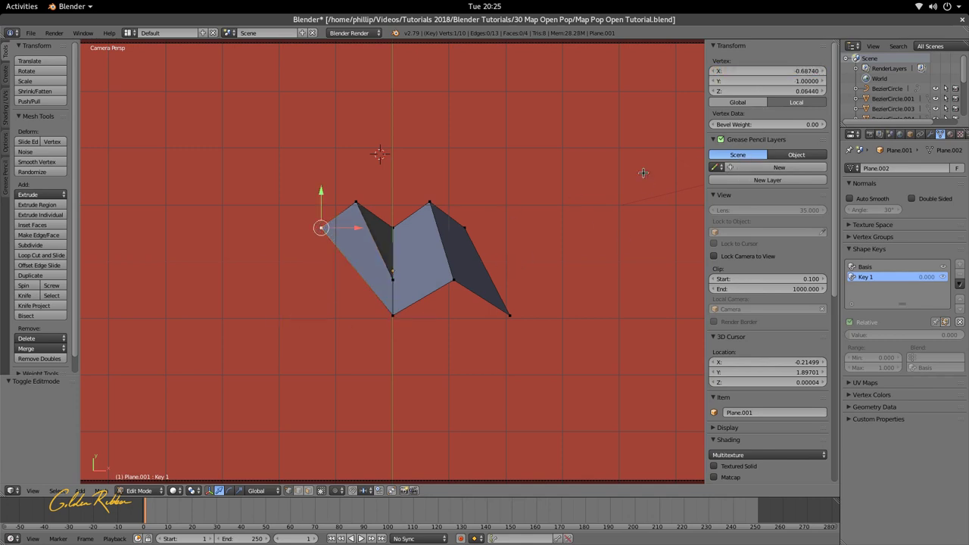
pyautogui.click(751, 72)
pyautogui.write('0.0')
pyautogui.press('Return')
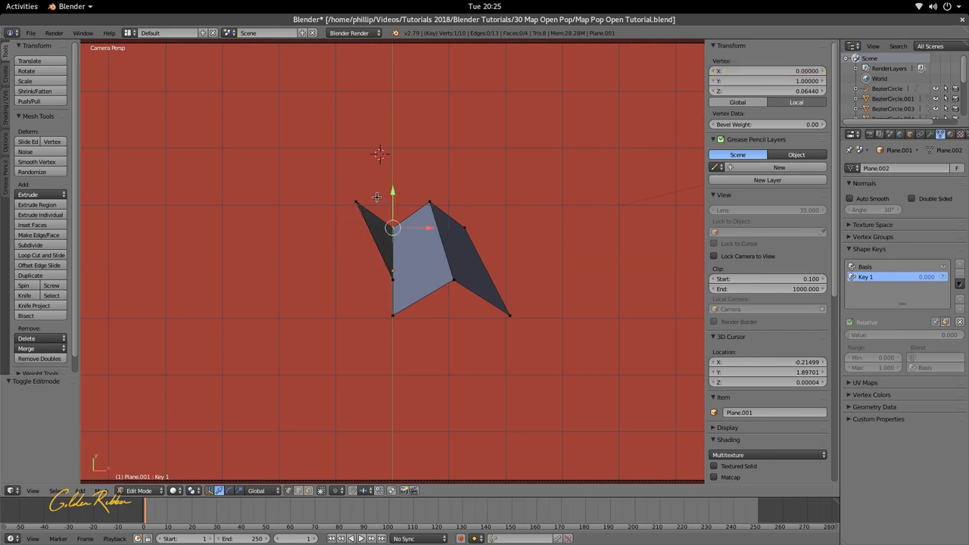
# Set the top-left, top-right and right middle vertices to X 0.
pyautogui.moveTo(377, 197); pyautogui.dragTo(343, 200, button='right')
pyautogui.click(727, 72)
pyautogui.write('0')
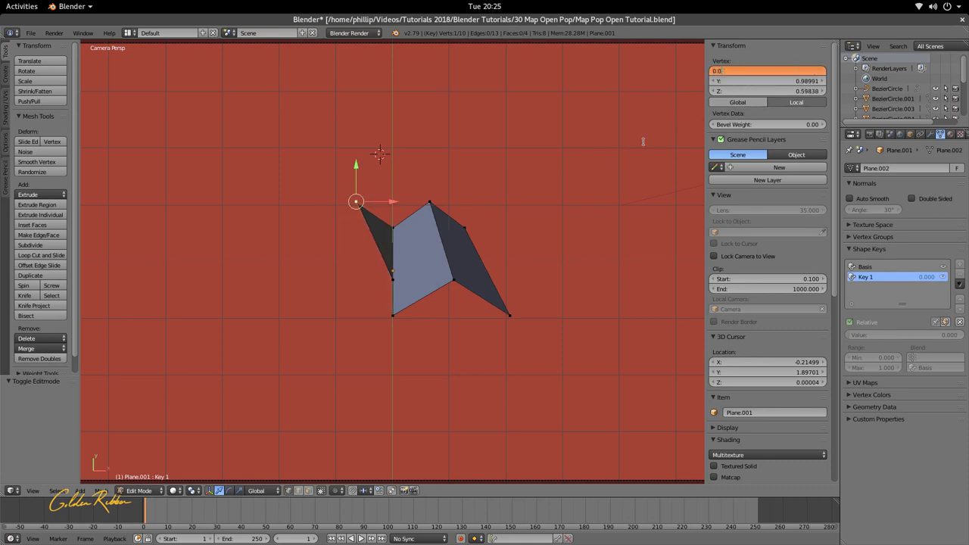
pyautogui.press('Return')
pyautogui.rightClick(431, 201)
pyautogui.click(757, 71)
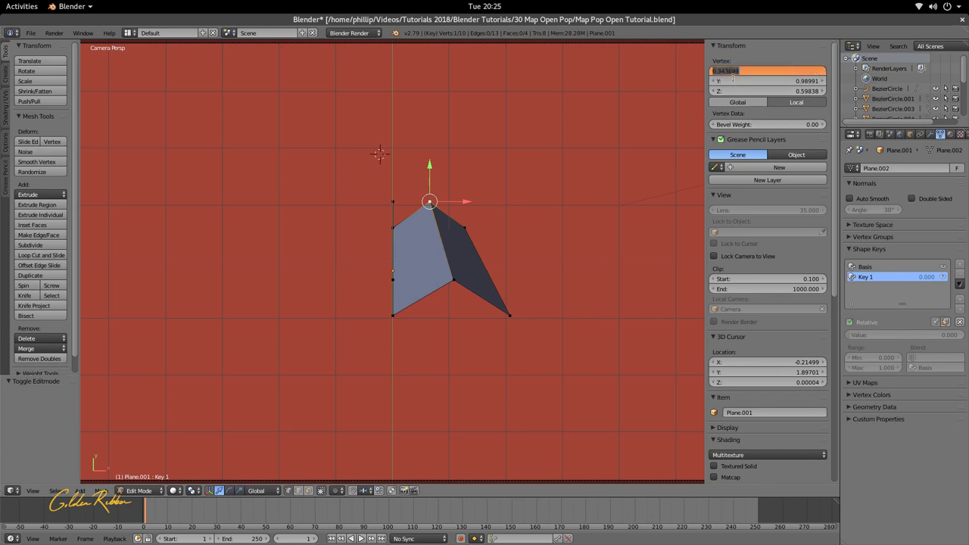
pyautogui.write('0')
pyautogui.press('Return')
pyautogui.rightClick(453, 281)
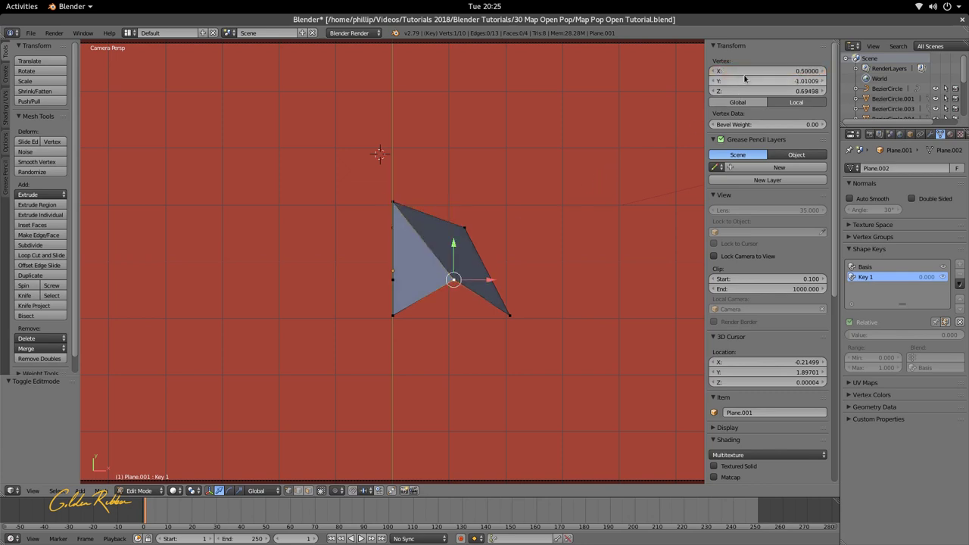
pyautogui.click(758, 71)
pyautogui.write('0.0')
pyautogui.press('Return')
# Set the upper-right and bottom-right vertices to X 0, collapsing Key 1 into a line.
pyautogui.rightClick(464, 228)
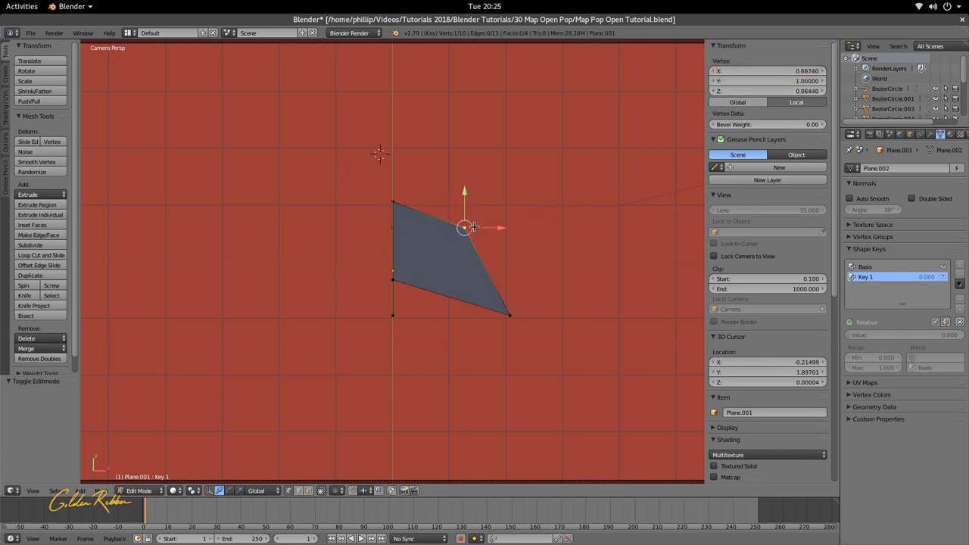
pyautogui.click(757, 71)
pyautogui.write('0')
pyautogui.press('Return')
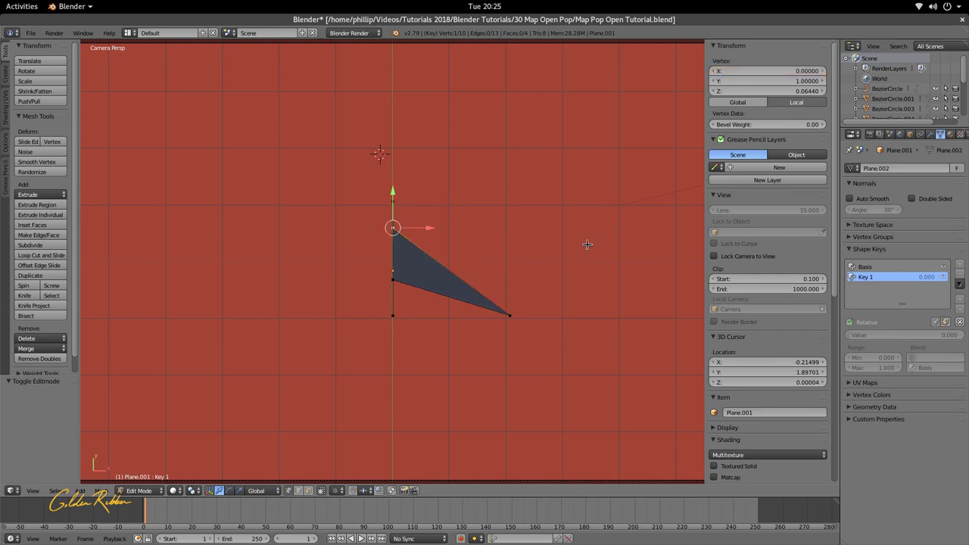
pyautogui.rightClick(507, 315)
pyautogui.click(774, 72)
pyautogui.write('0')
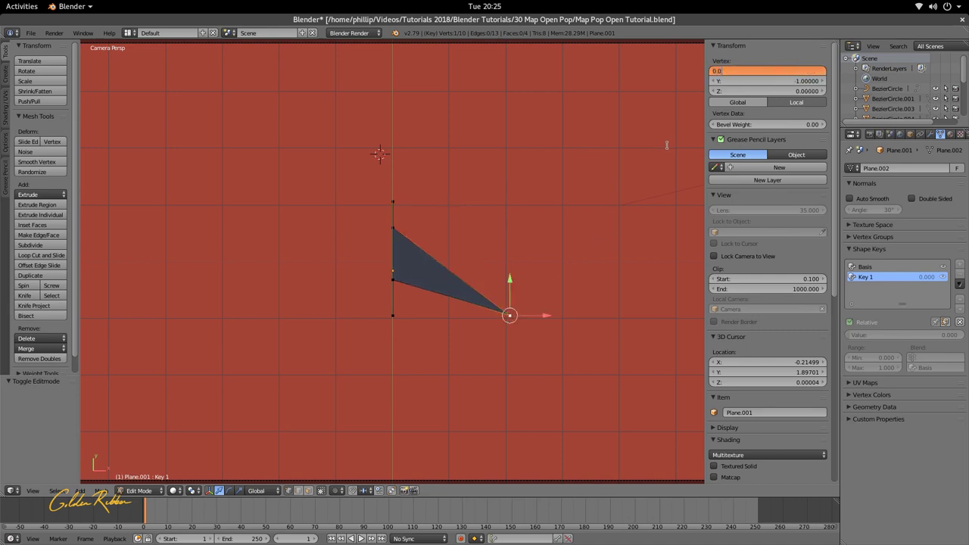
pyautogui.press('Return')
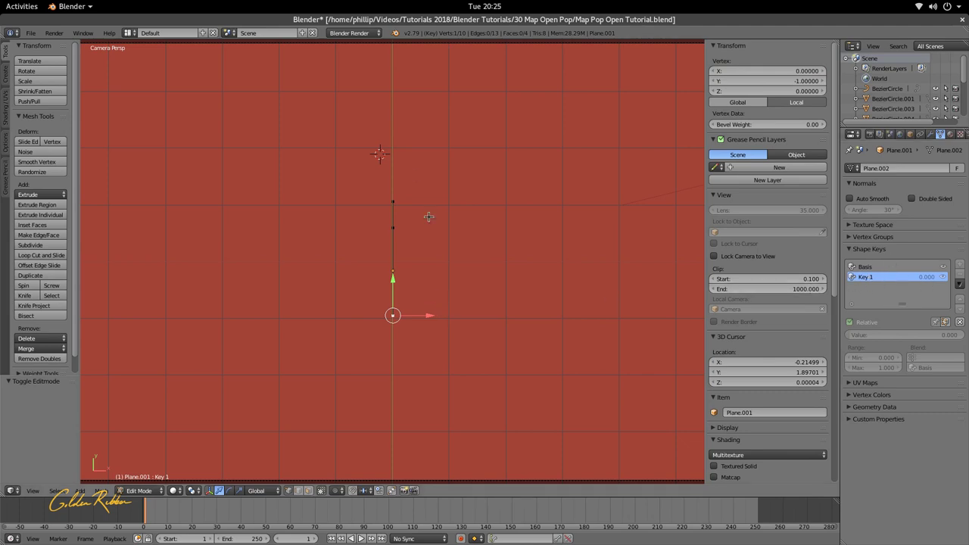
# In Object Mode, raise the Key 1 value to 1 so the panel folds flat.
pyautogui.press('Tab')
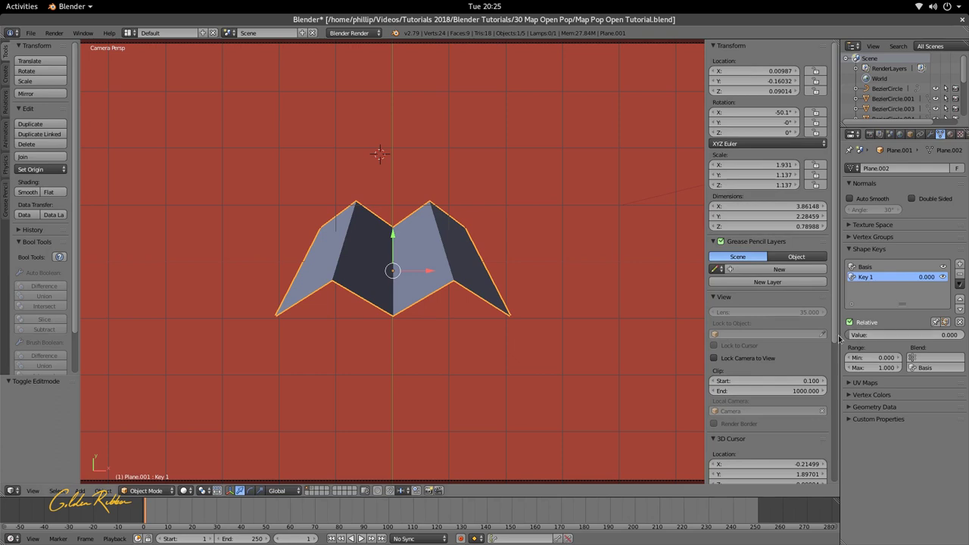
pyautogui.press('i')
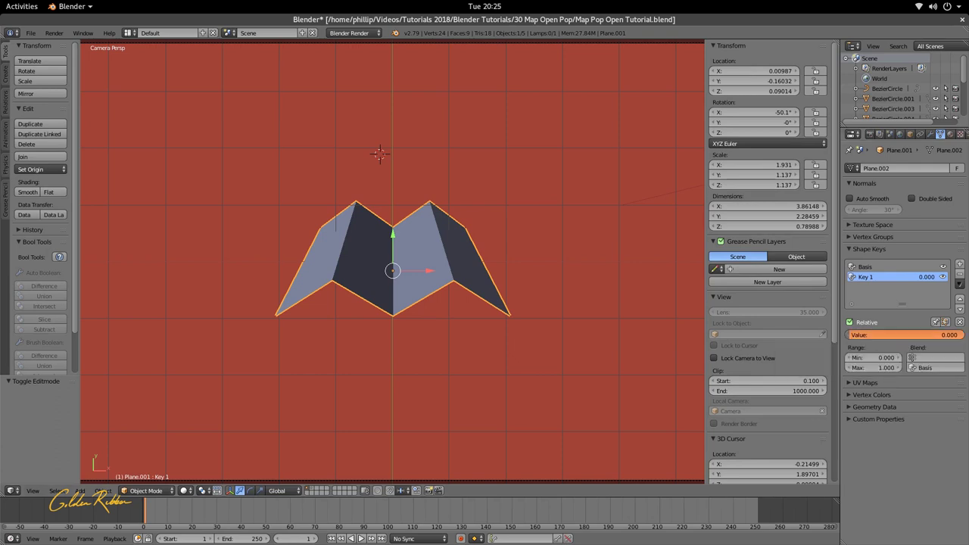
pyautogui.moveTo(902, 335); pyautogui.dragTo(964, 335)
pyautogui.scroll(3, 433, 265)
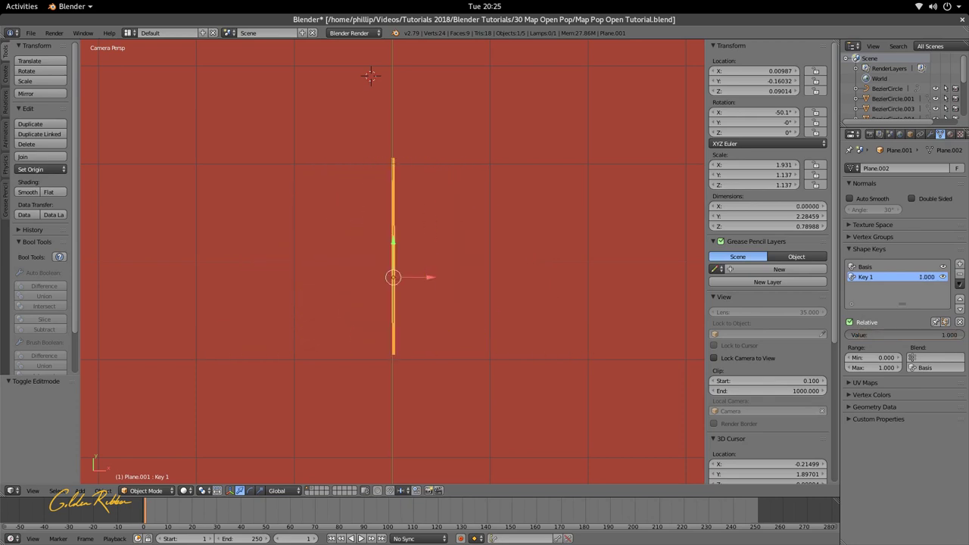
pyautogui.scroll(3, 387, 212)
pyautogui.scroll(-6, 411, 178)
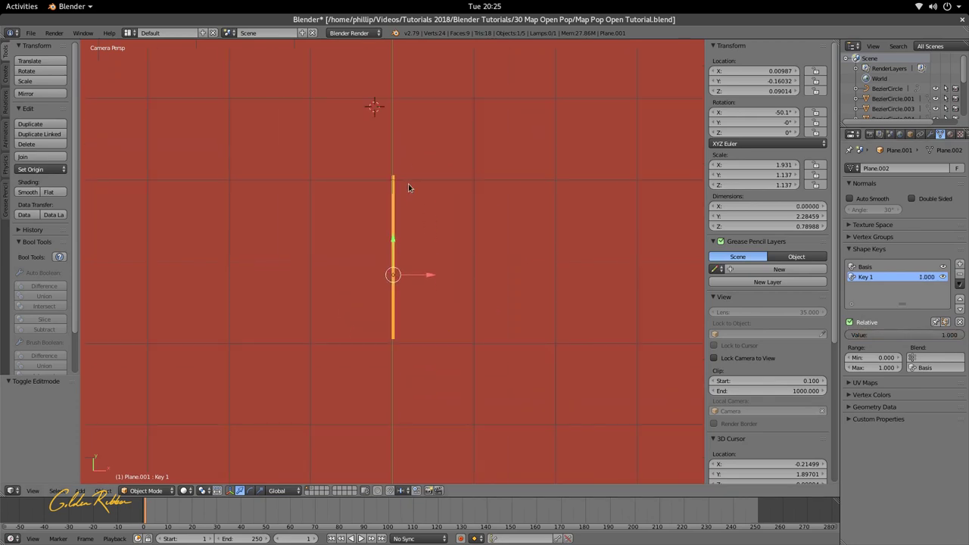
# Render the collapsed panel with F12, then set Key 1 back to 0 to restore the M fold.
pyautogui.press('F12')
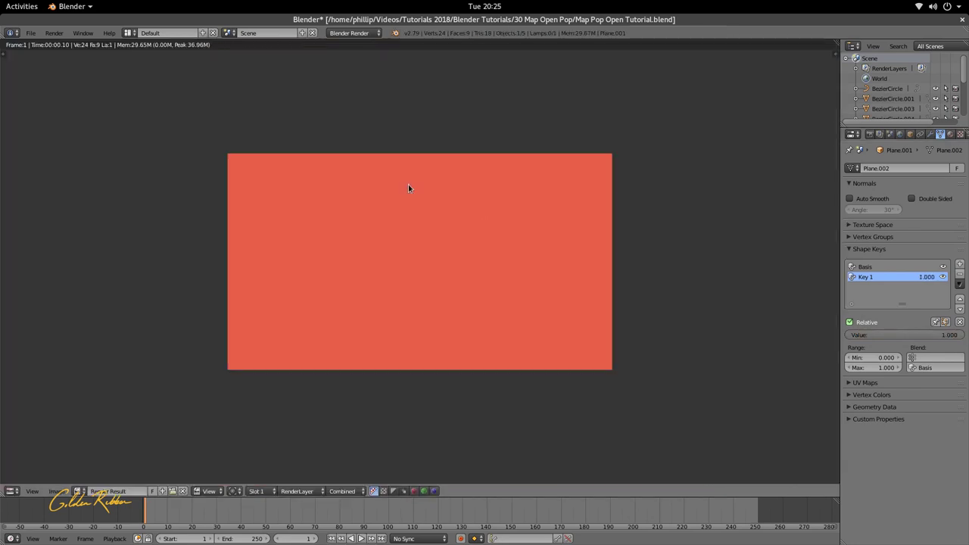
pyautogui.scroll(3, 428, 251)
pyautogui.scroll(3, 436, 276)
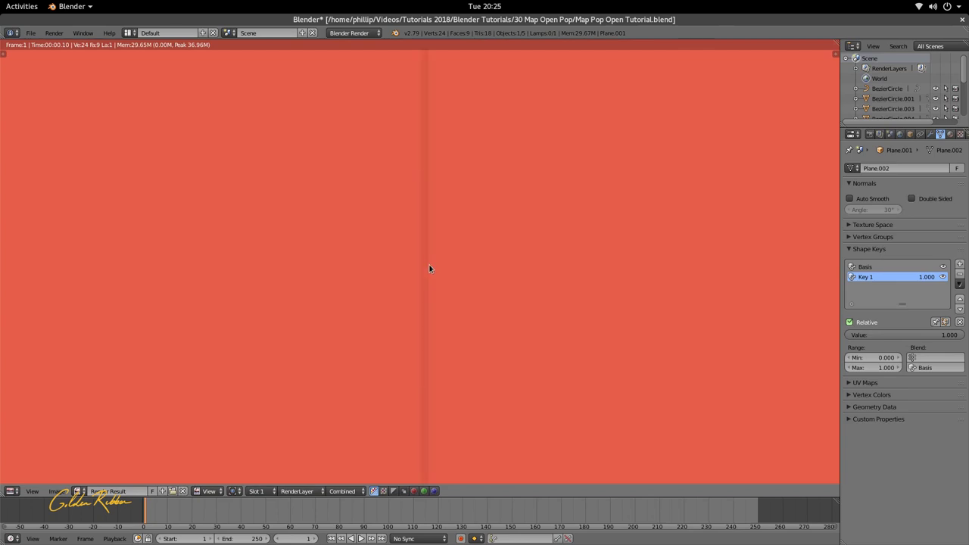
pyautogui.scroll(-5, 421, 215)
pyautogui.scroll(-3, 428, 247)
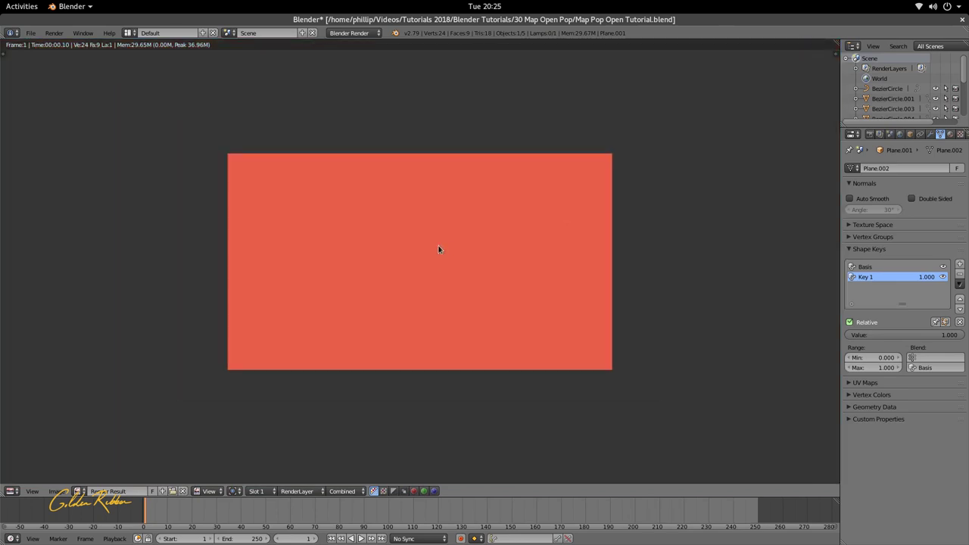
pyautogui.press('Escape')
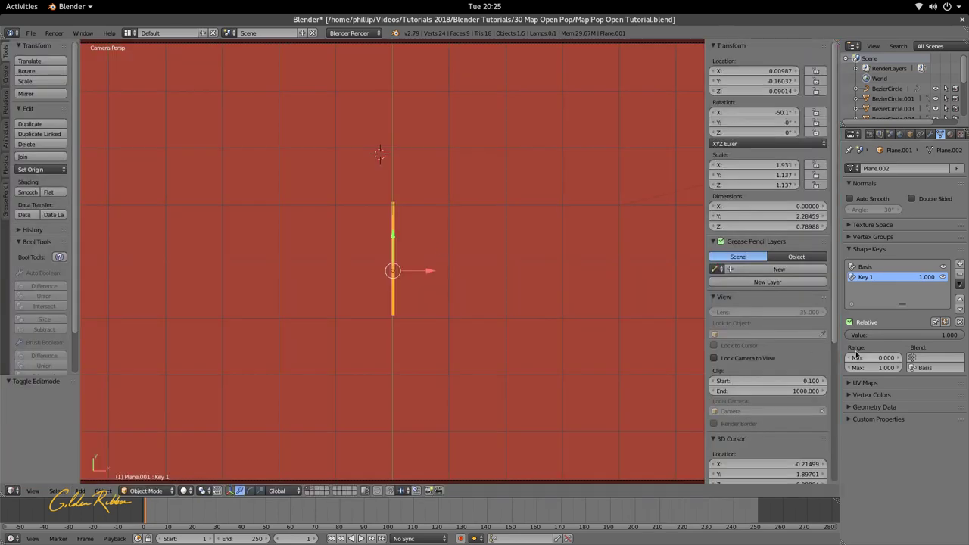
pyautogui.moveTo(947, 335); pyautogui.dragTo(852, 335)
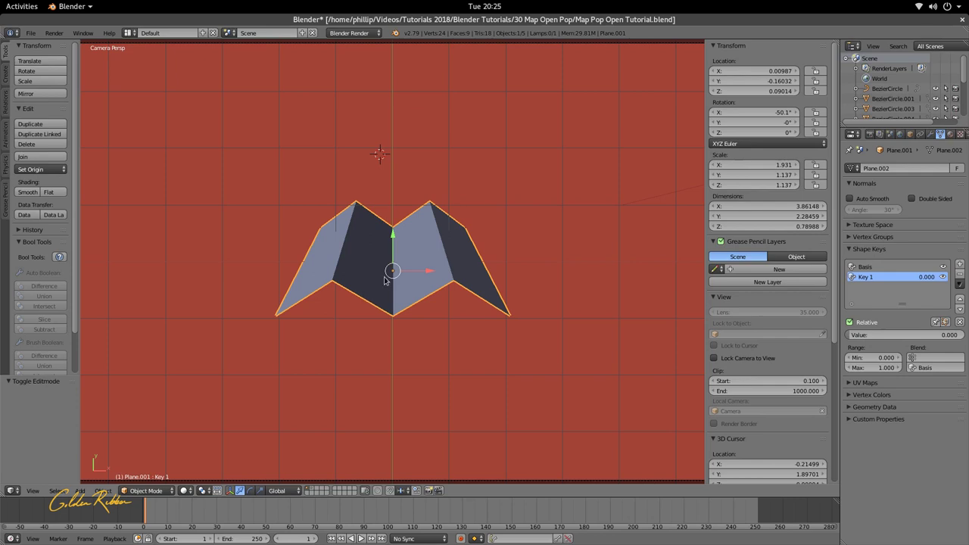
pyautogui.scroll(2, 384, 281)
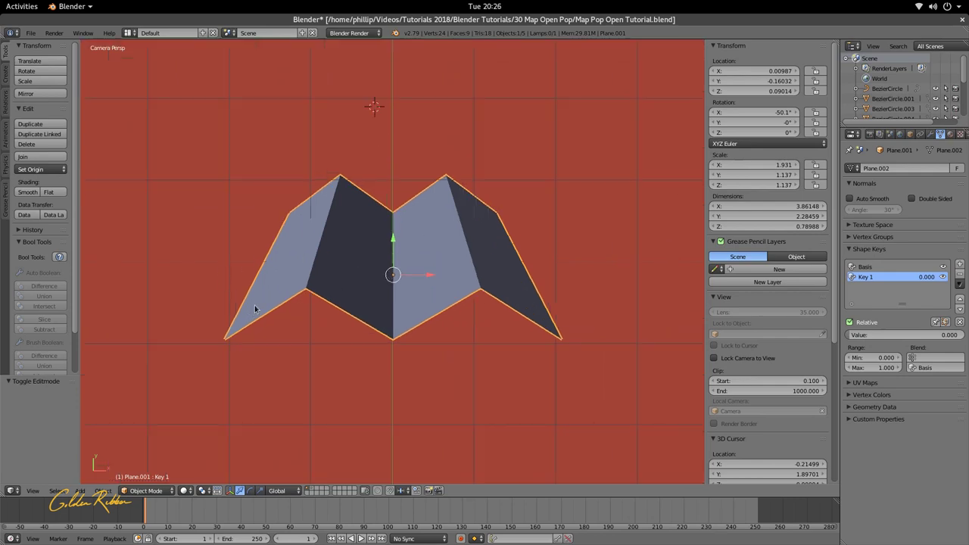
# Make an in-place duplicate of the folded map panel.
pyautogui.rightClick(423, 252)
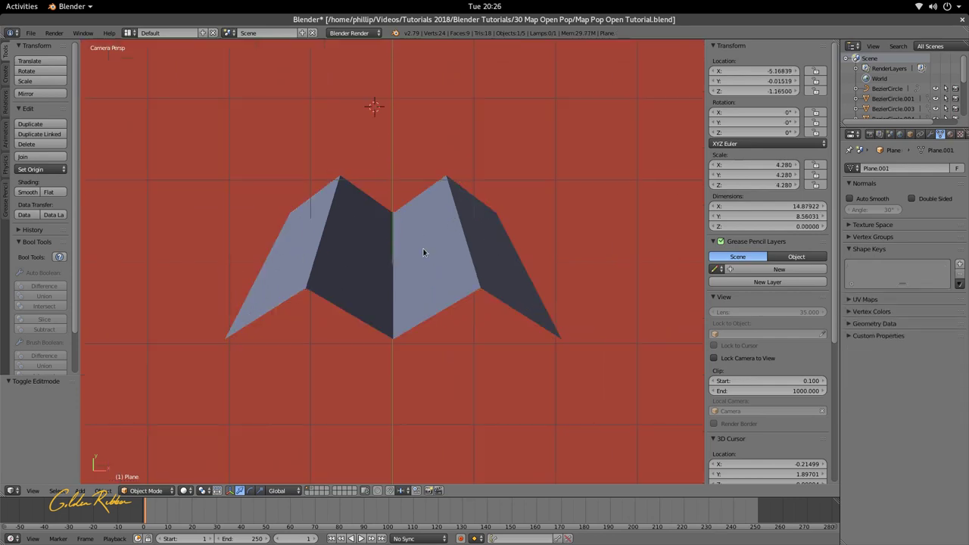
pyautogui.rightClick(423, 252)
pyautogui.hotkey('shift', 'd')
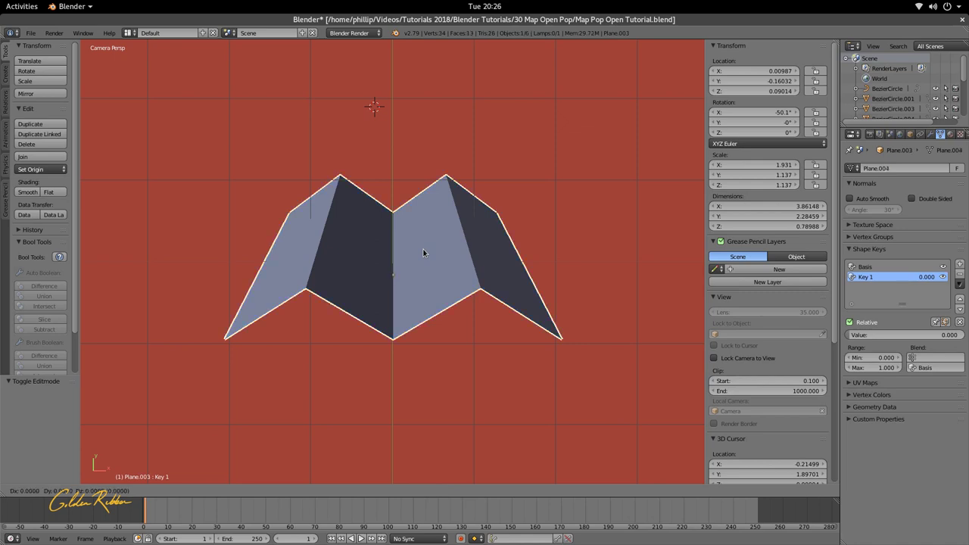
pyautogui.rightClick(423, 252)
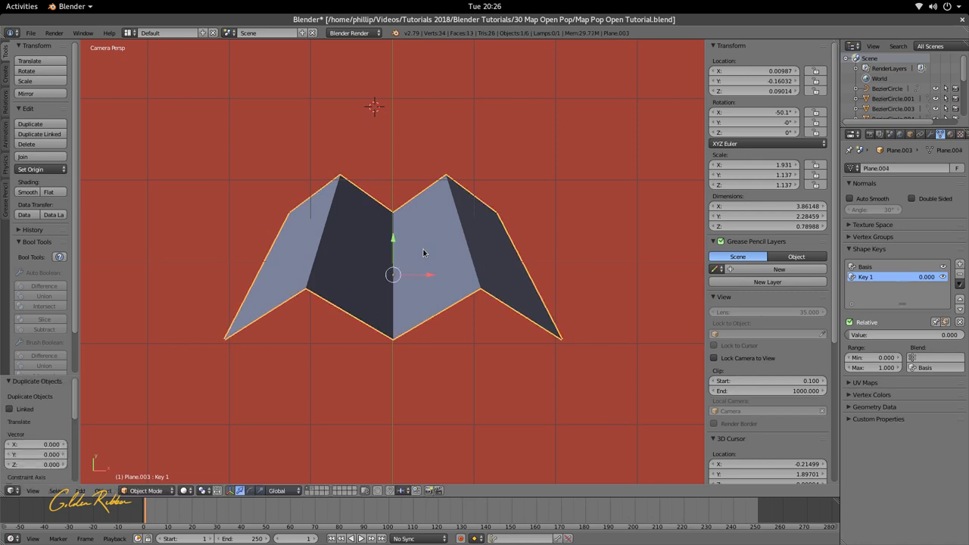
# Delete the copy's Key 1 and Basis shape keys, then return to Edit Mode.
pyautogui.press('Tab')
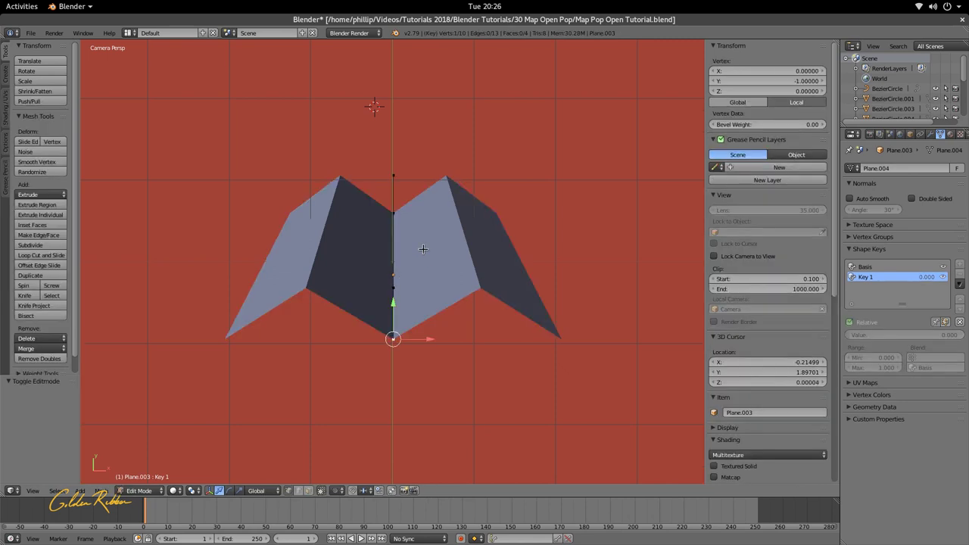
pyautogui.click(871, 268)
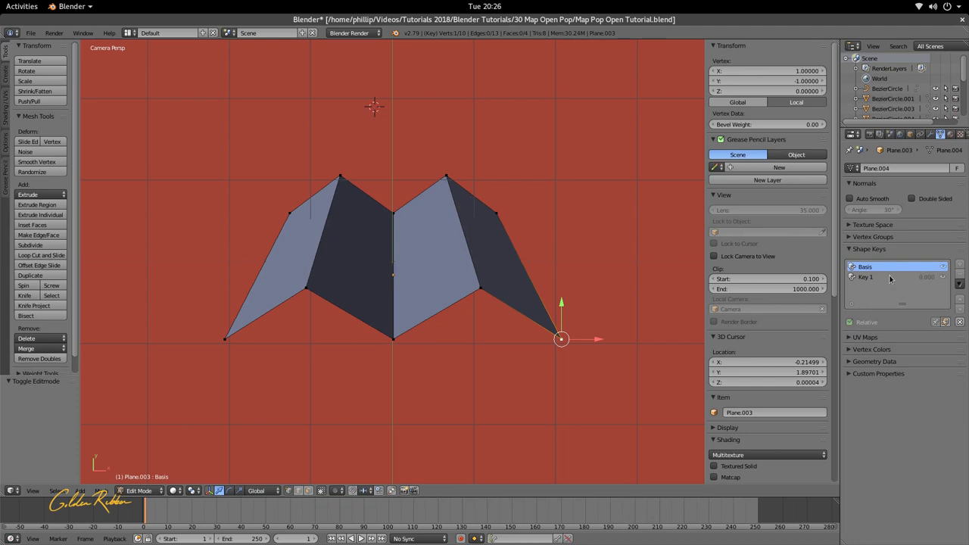
pyautogui.click(867, 277)
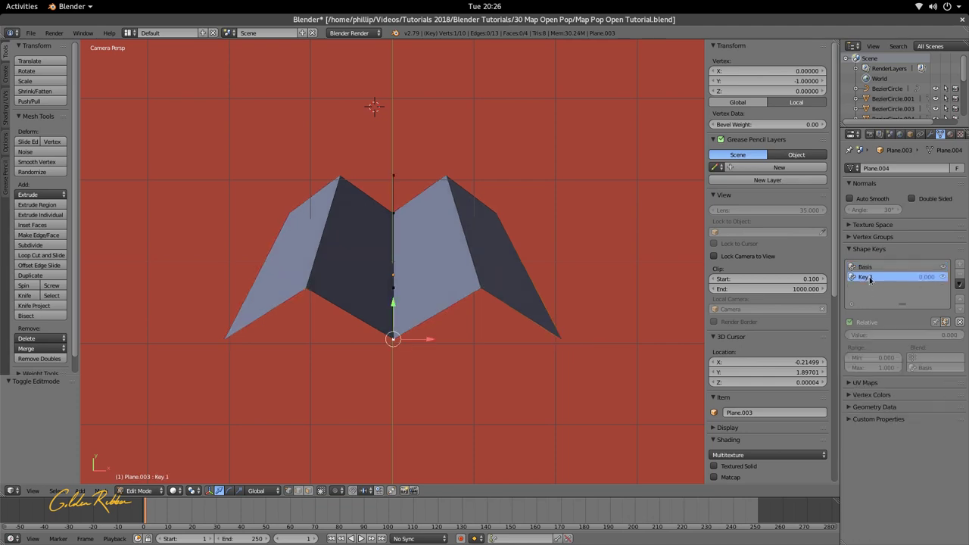
pyautogui.press('Tab')
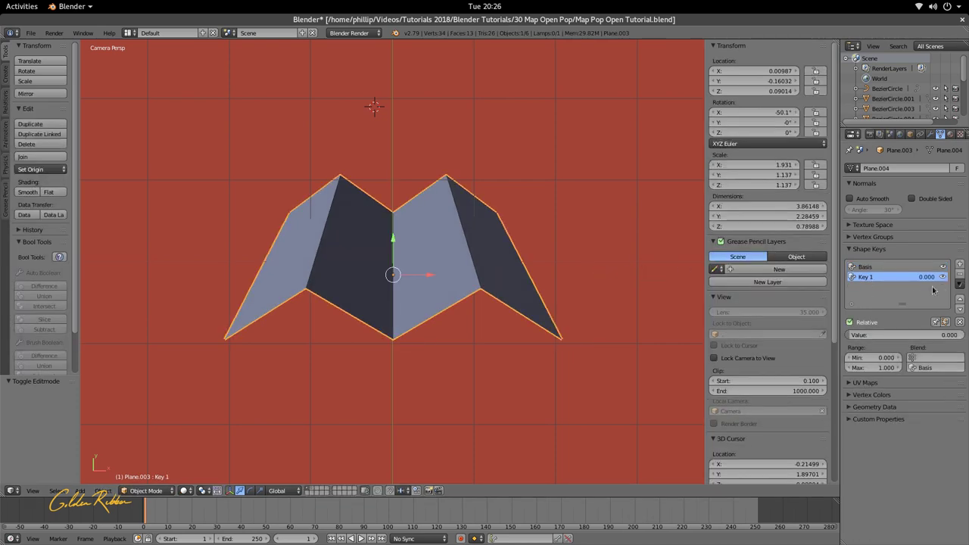
pyautogui.click(960, 278)
pyautogui.click(961, 276)
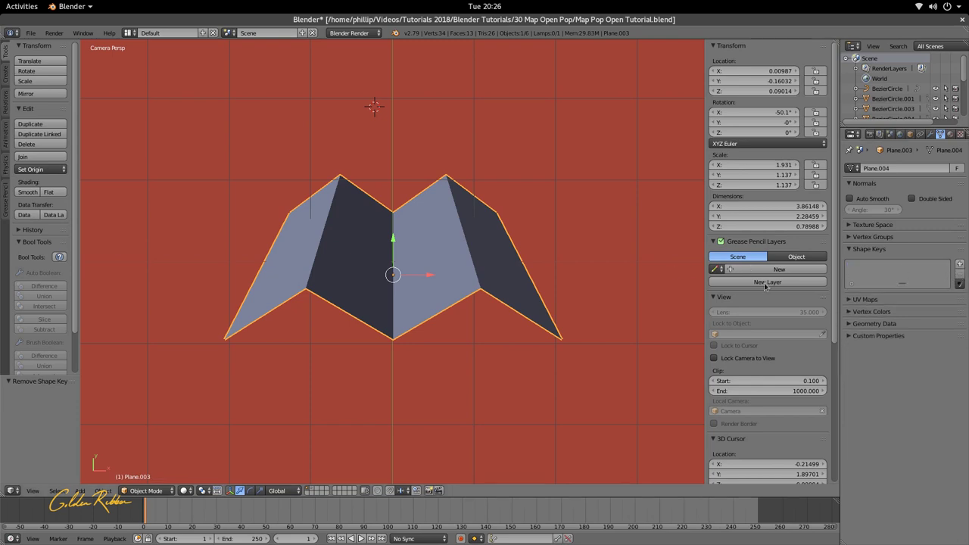
pyautogui.press('Tab')
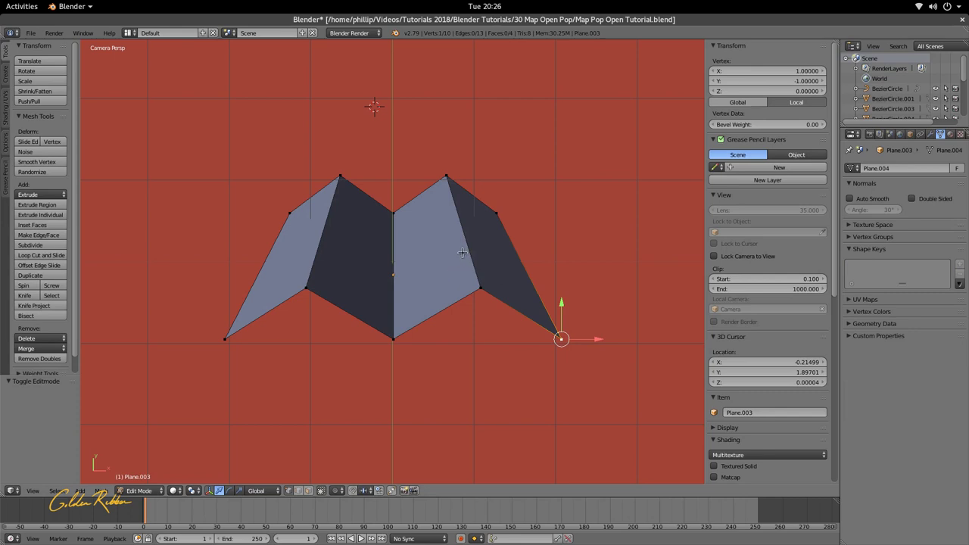
# Select the whole copy and inset its faces by 0.0933 with Boundary and Offset Even on.
pyautogui.press('a')
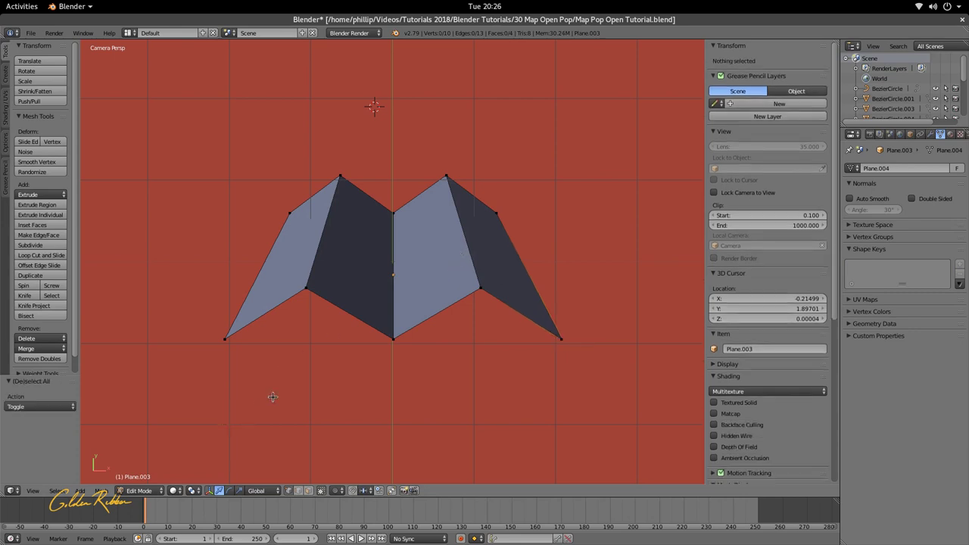
pyautogui.press('a')
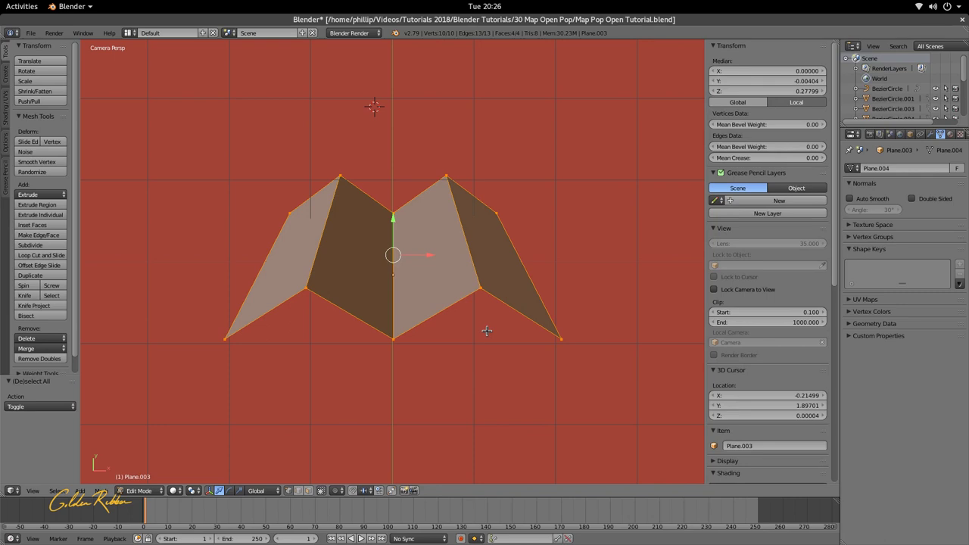
pyautogui.press('i')
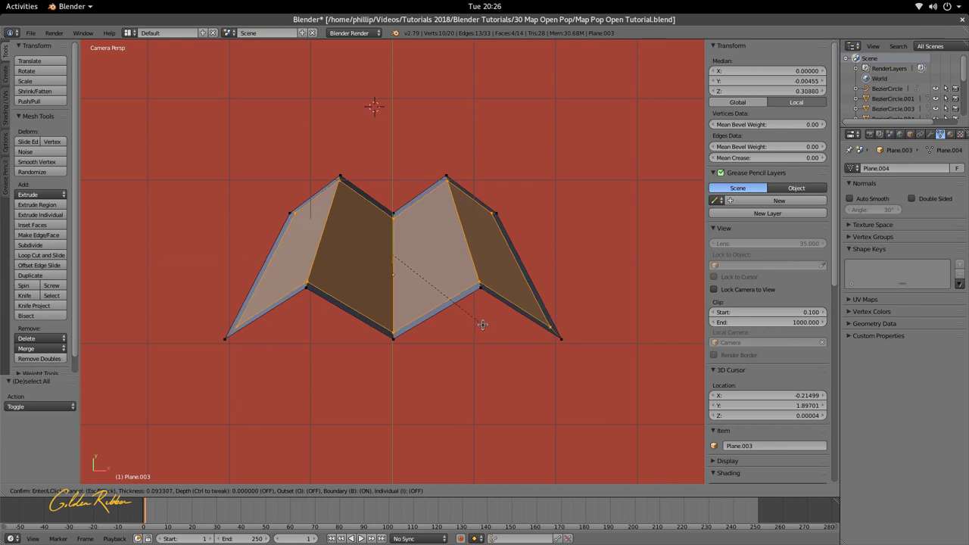
pyautogui.click(482, 324)
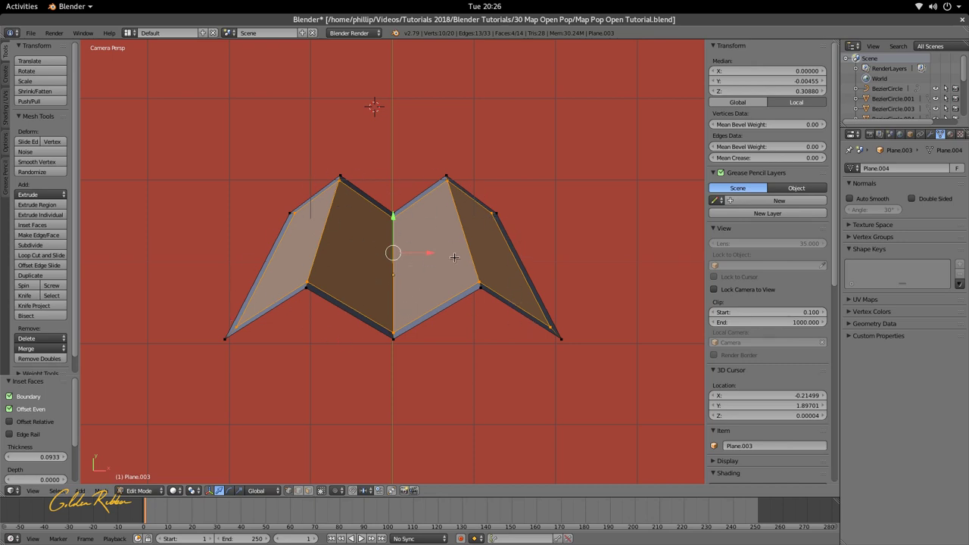
pyautogui.scroll(2, 447, 272)
pyautogui.scroll(3, 515, 306)
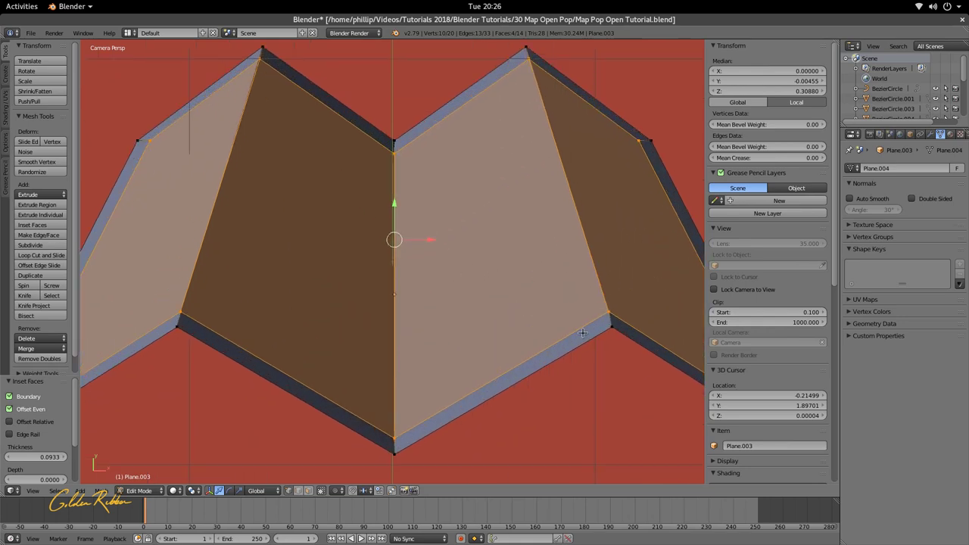
pyautogui.scroll(-3, 409, 208)
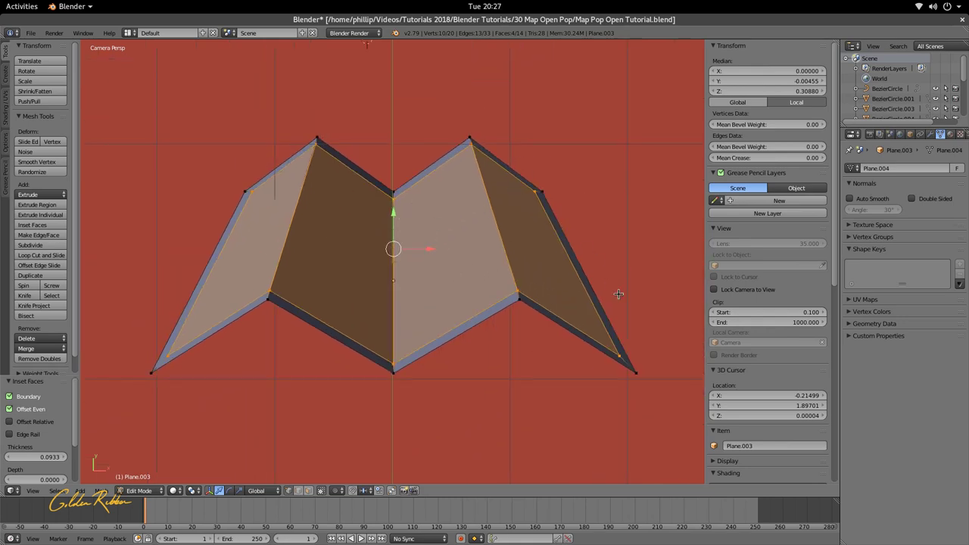
# Select the ten outer vertices around the M shape and delete them.
pyautogui.press('g')
pyautogui.rightClick(623, 353)
pyautogui.press('a')
pyautogui.rightClick(401, 373)
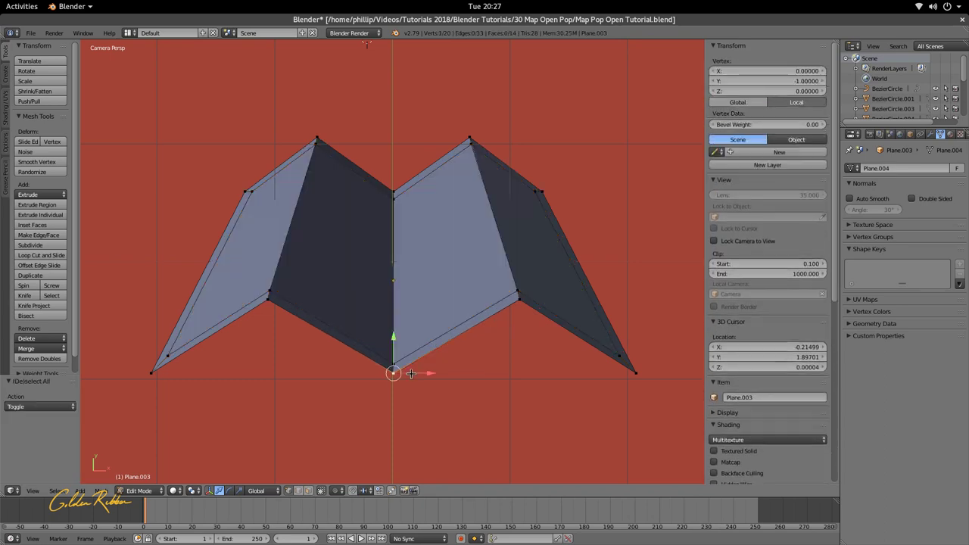
pyautogui.keyDown('shift'); pyautogui.rightClick(262, 304); pyautogui.keyUp('shift')
pyautogui.keyDown('shift'); pyautogui.rightClick(153, 372); pyautogui.keyUp('shift')
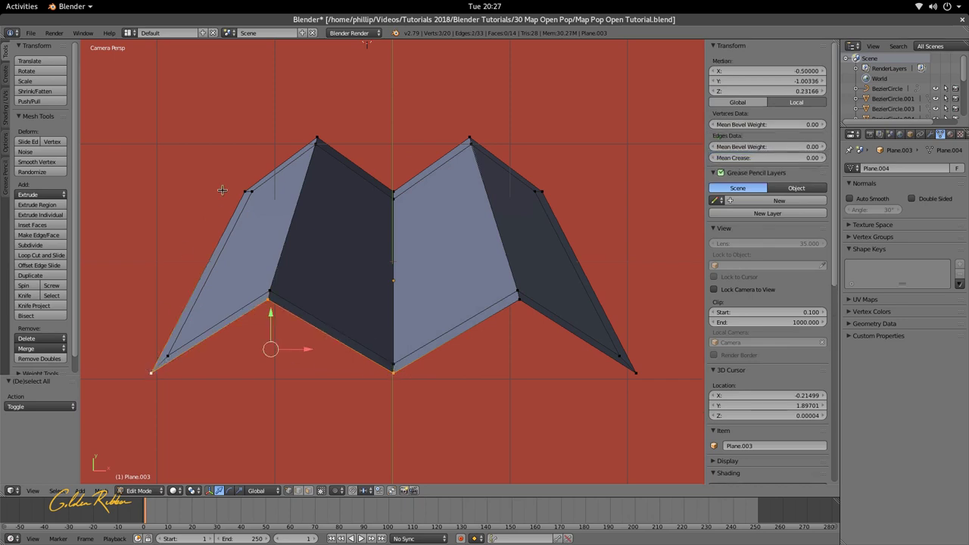
pyautogui.keyDown('shift'); pyautogui.rightClick(247, 191); pyautogui.keyUp('shift')
pyautogui.keyDown('shift'); pyautogui.rightClick(311, 135); pyautogui.keyUp('shift')
pyautogui.keyDown('shift'); pyautogui.rightClick(393, 187); pyautogui.keyUp('shift')
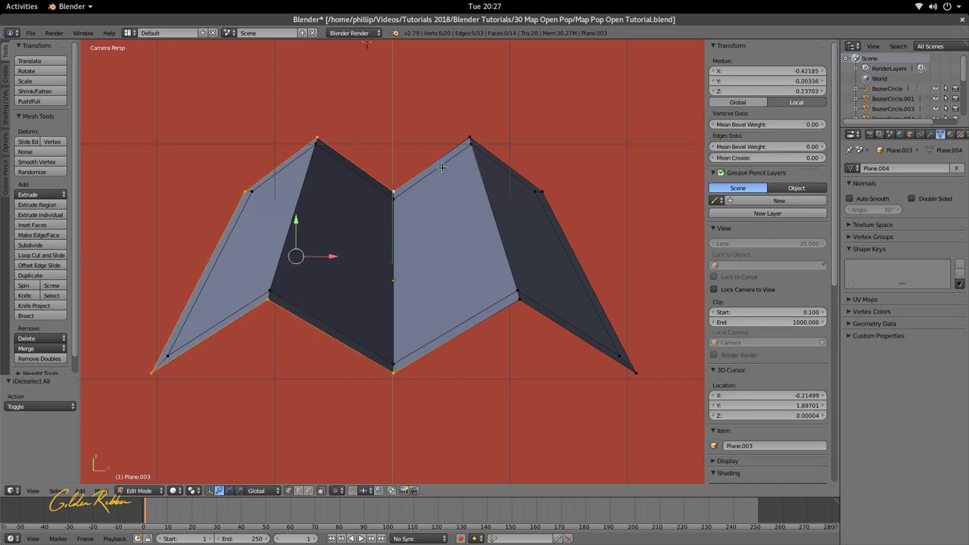
pyautogui.keyDown('shift'); pyautogui.rightClick(473, 135); pyautogui.keyUp('shift')
pyautogui.keyDown('shift'); pyautogui.rightClick(544, 189); pyautogui.keyUp('shift')
pyautogui.keyDown('shift'); pyautogui.rightClick(637, 370); pyautogui.keyUp('shift')
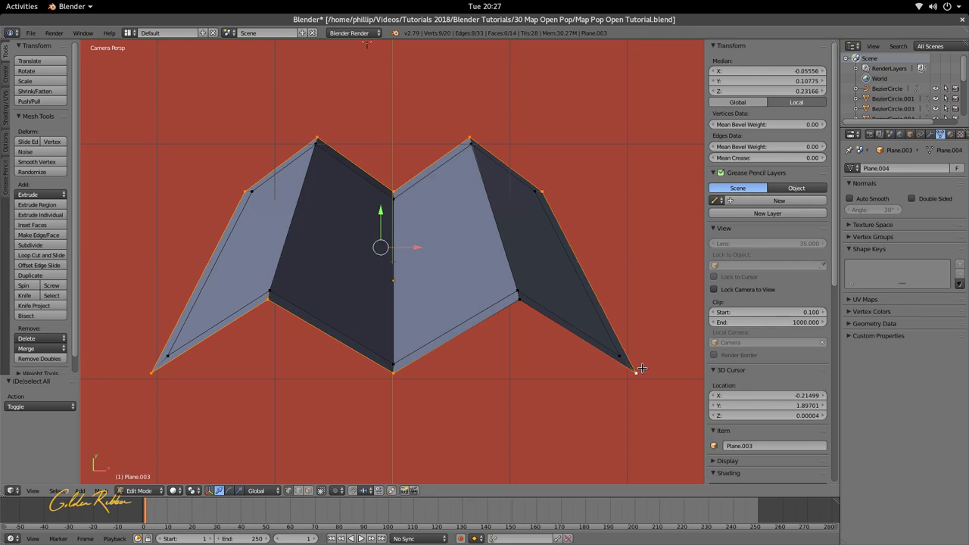
pyautogui.keyDown('shift'); pyautogui.rightClick(517, 308); pyautogui.keyUp('shift')
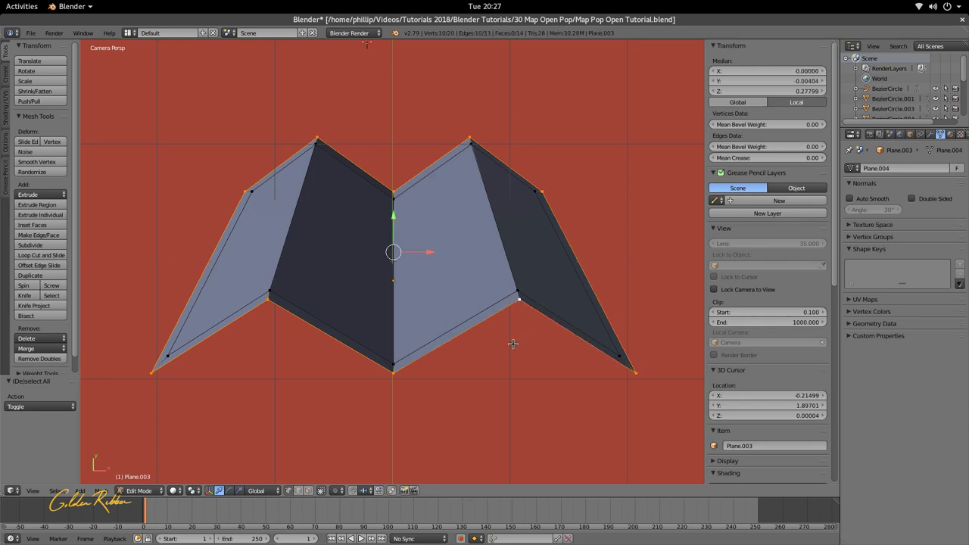
pyautogui.press('x')
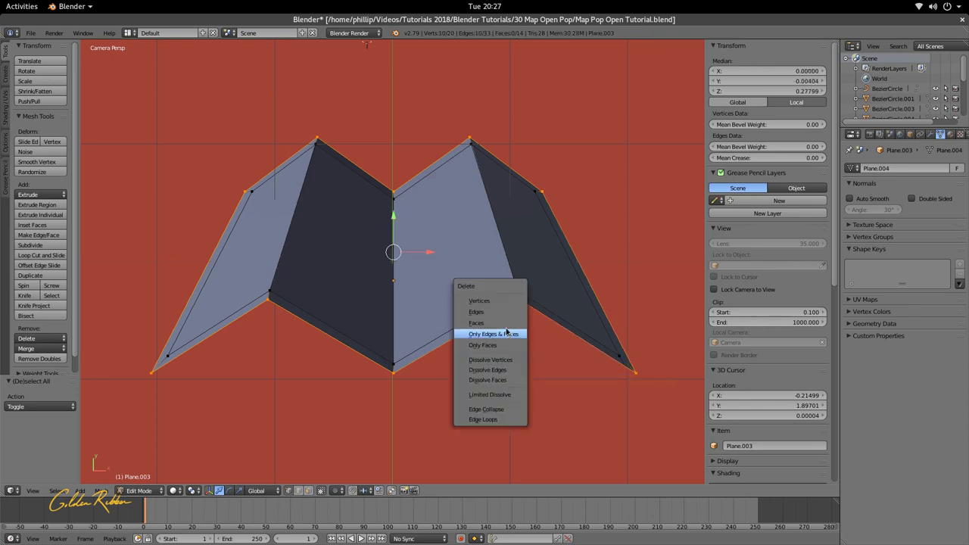
pyautogui.click(496, 301)
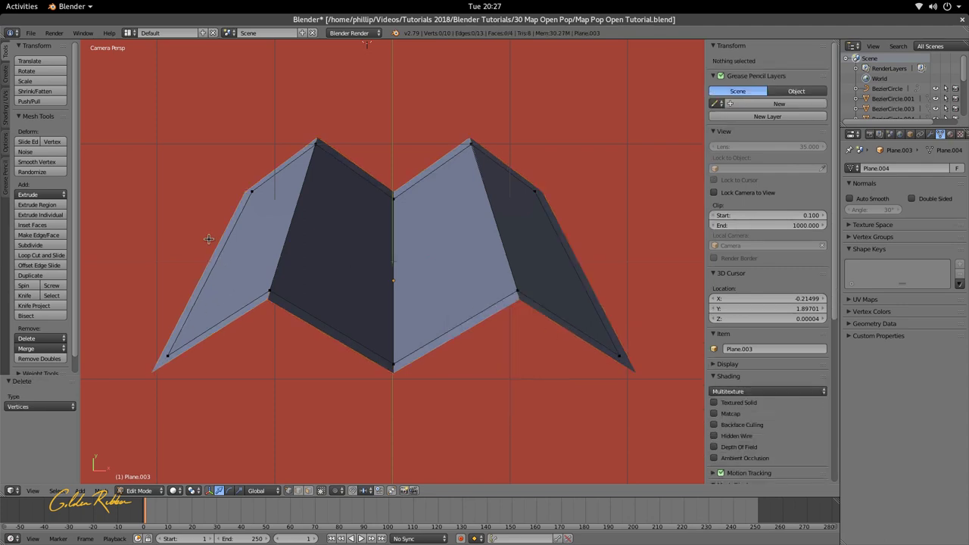
# Select the whole mesh and delete only its faces, keeping the edges.
pyautogui.rightClick(243, 196)
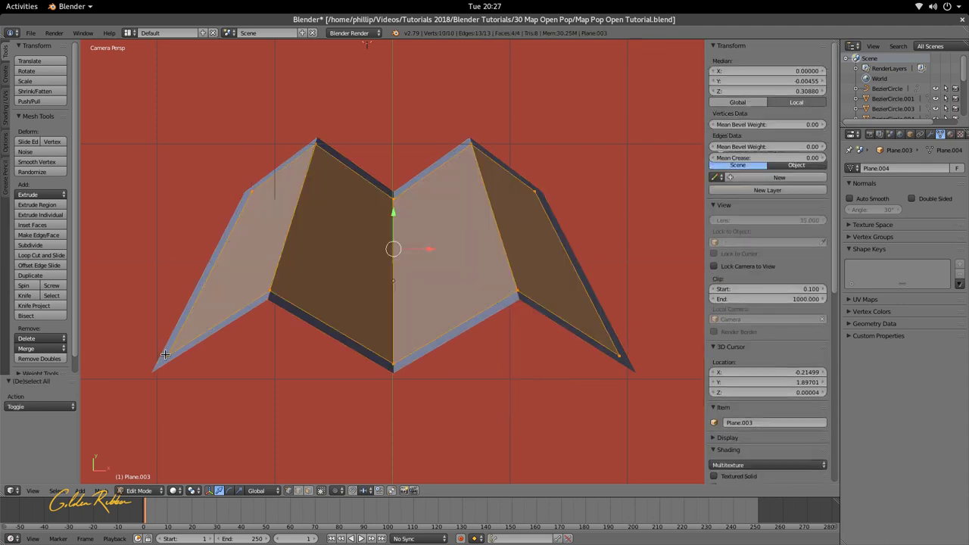
pyautogui.press('a')
pyautogui.press('a')
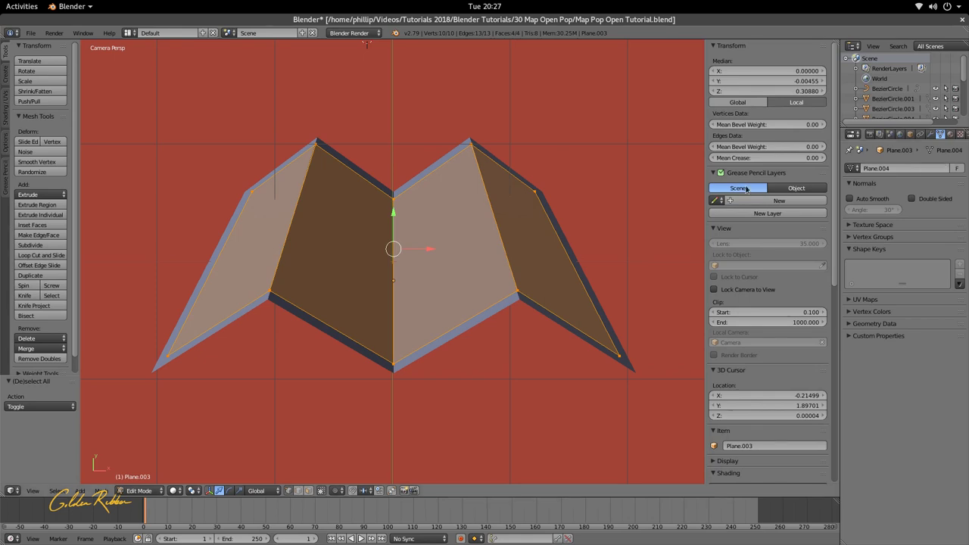
pyautogui.press('x')
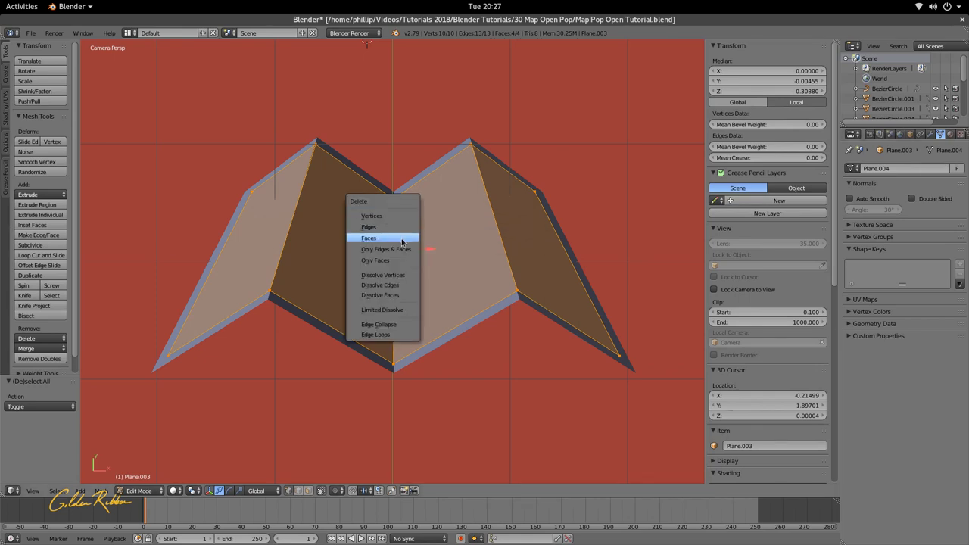
pyautogui.click(403, 241)
pyautogui.hotkey('ctrl', 'z')
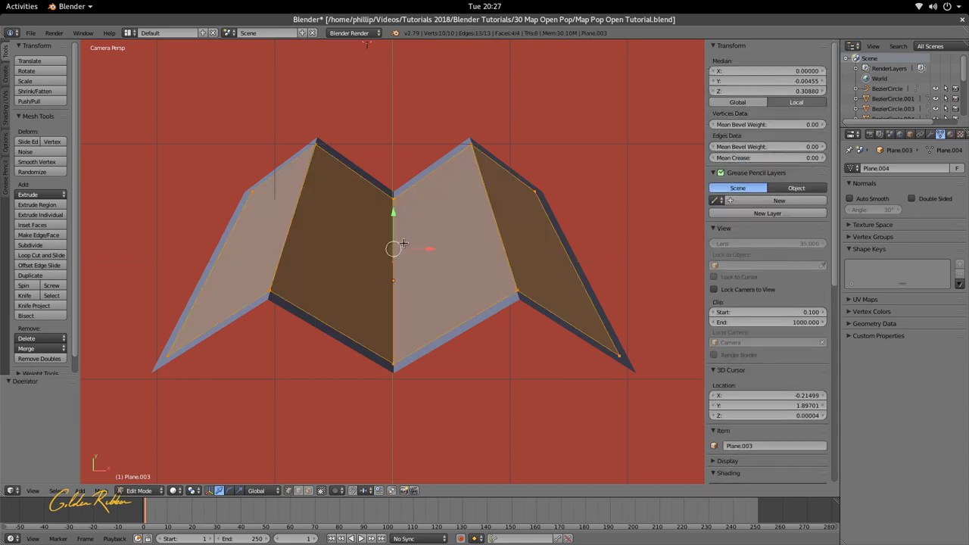
pyautogui.press('x')
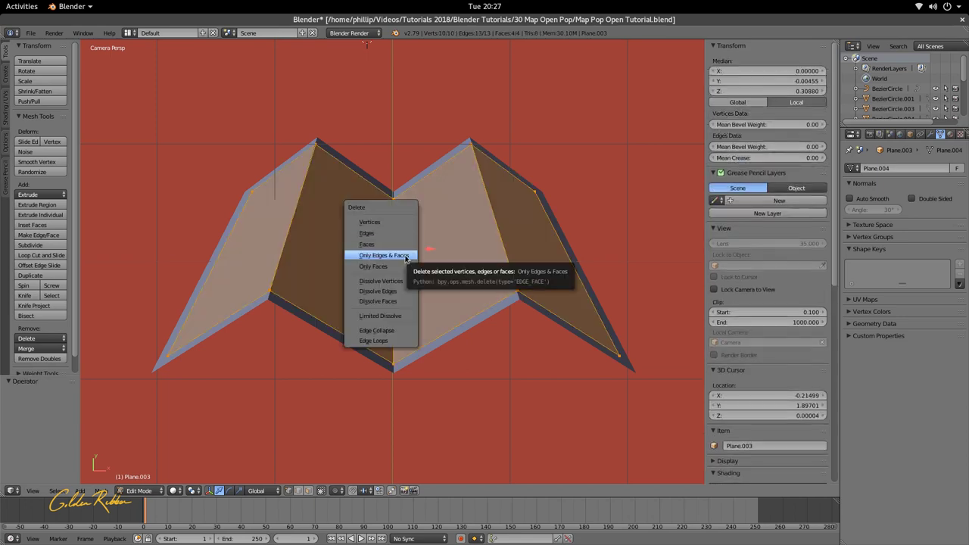
pyautogui.click(404, 268)
# Delete the three inner fold edges running across the middle of the outline.
pyautogui.rightClick(268, 290)
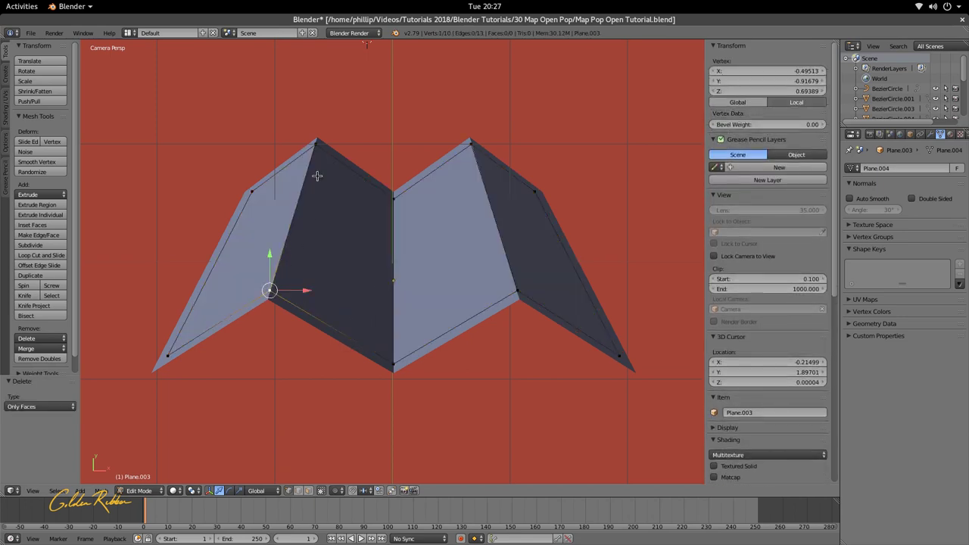
pyautogui.keyDown('shift'); pyautogui.rightClick(316, 143); pyautogui.keyUp('shift')
pyautogui.press('x')
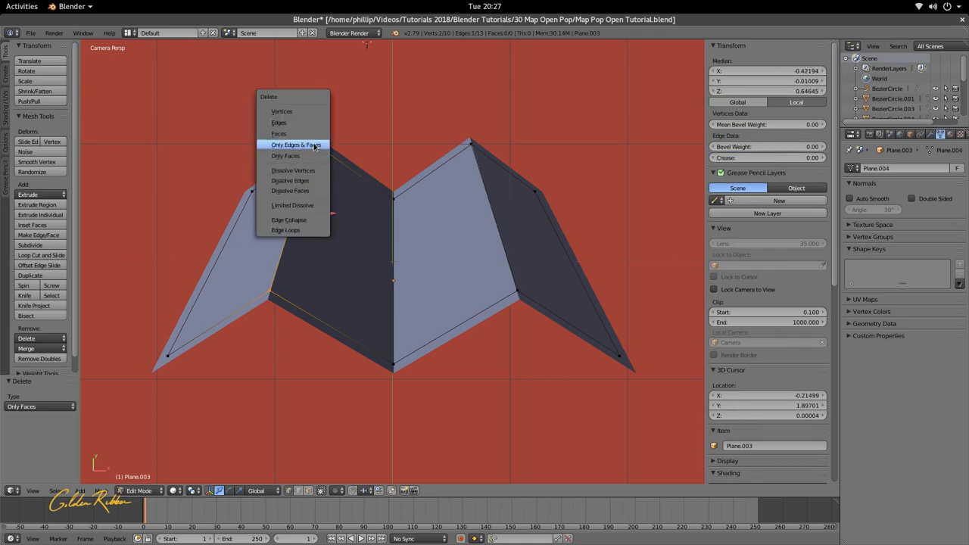
pyautogui.click(312, 124)
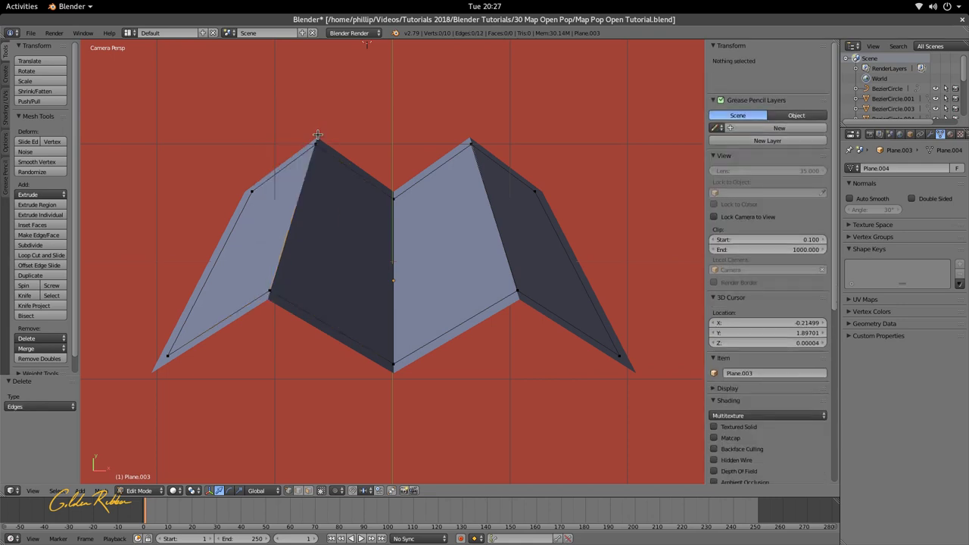
pyautogui.rightClick(393, 364)
pyautogui.keyDown('shift'); pyautogui.rightClick(400, 189); pyautogui.keyUp('shift')
pyautogui.press('x')
pyautogui.click(401, 187)
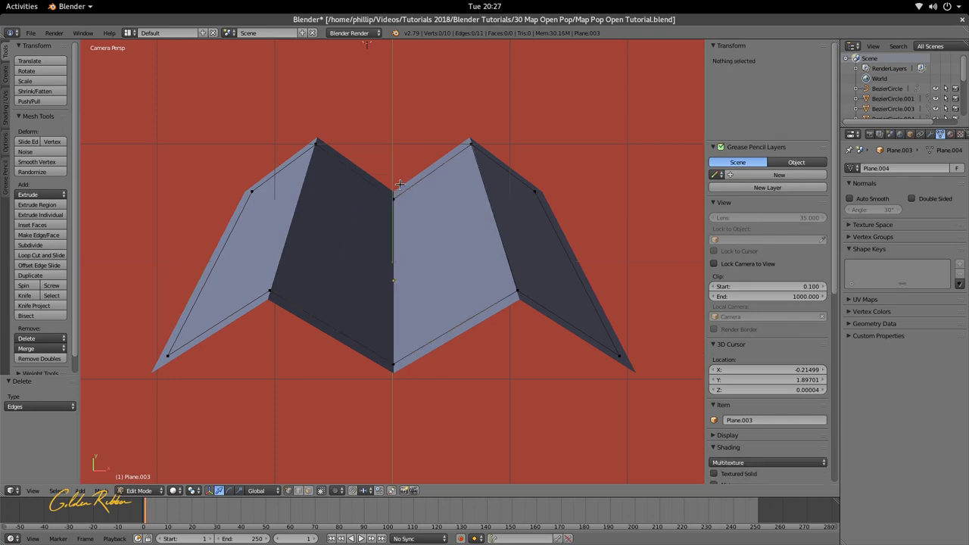
pyautogui.rightClick(517, 290)
pyautogui.keyDown('shift'); pyautogui.rightClick(470, 144); pyautogui.keyUp('shift')
pyautogui.press('x')
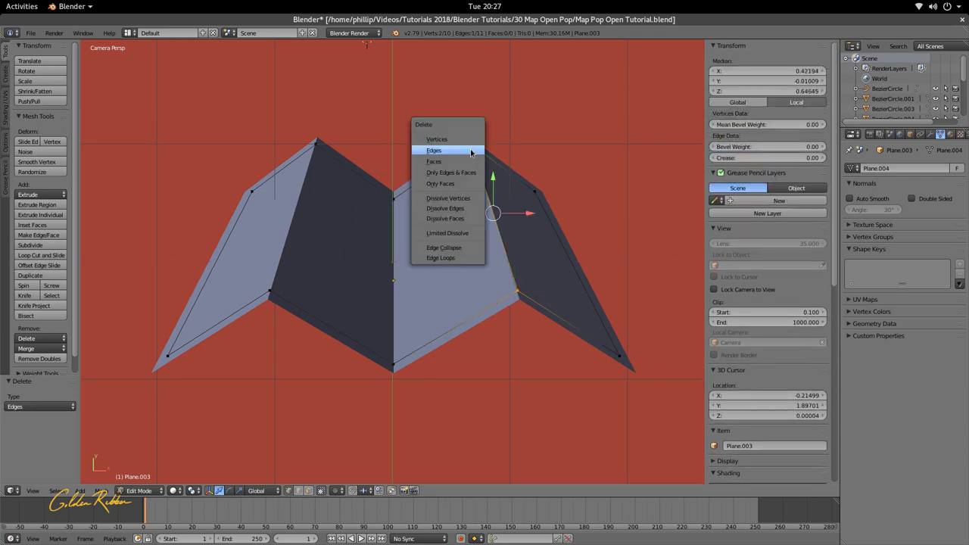
pyautogui.click(477, 148)
# Check the remaining outline vertices one by one.
pyautogui.rightClick(615, 334)
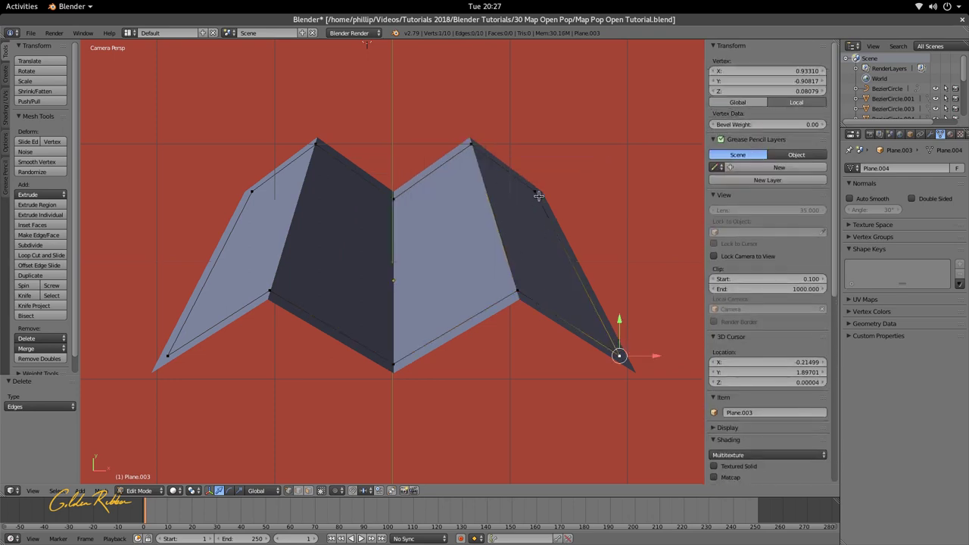
pyautogui.rightClick(270, 291)
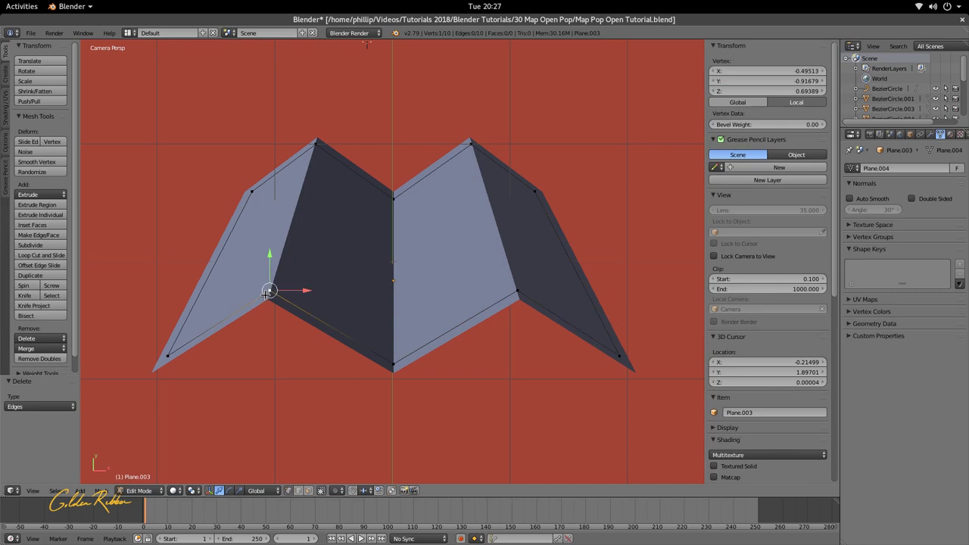
pyautogui.rightClick(396, 205)
pyautogui.rightClick(386, 381)
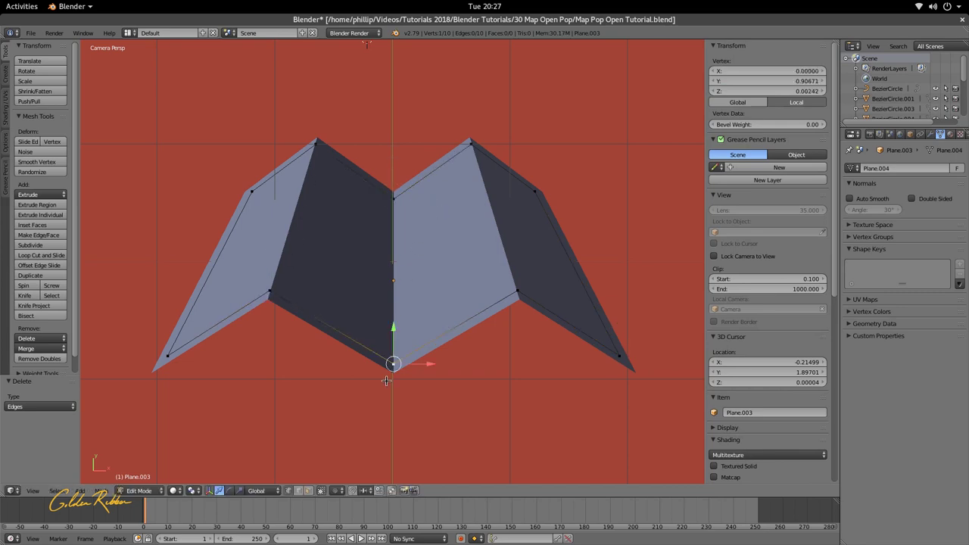
pyautogui.rightClick(270, 292)
pyautogui.rightClick(169, 356)
pyautogui.rightClick(251, 190)
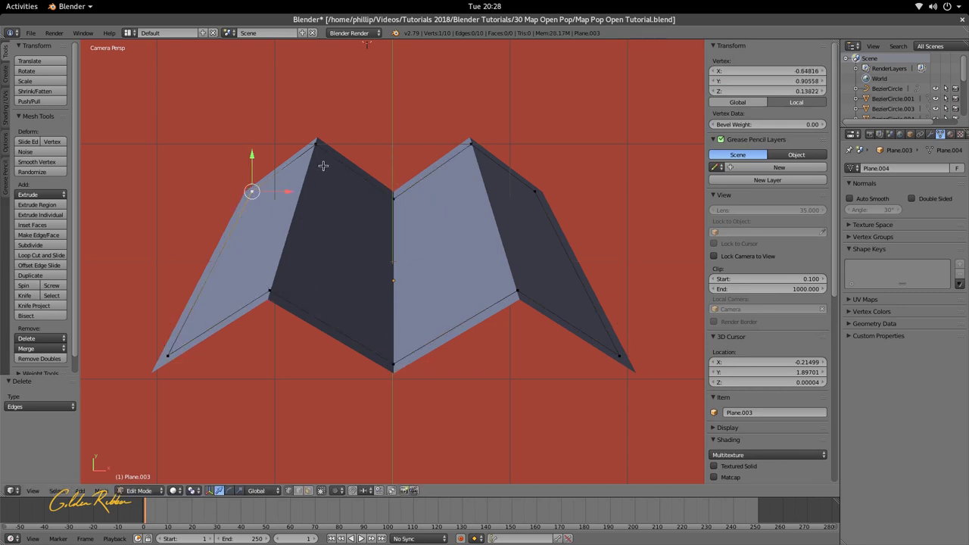
# Nudge the outline slightly along Y and convert it from mesh to curve.
pyautogui.press('Tab')
pyautogui.scroll(-2, 479, 236)
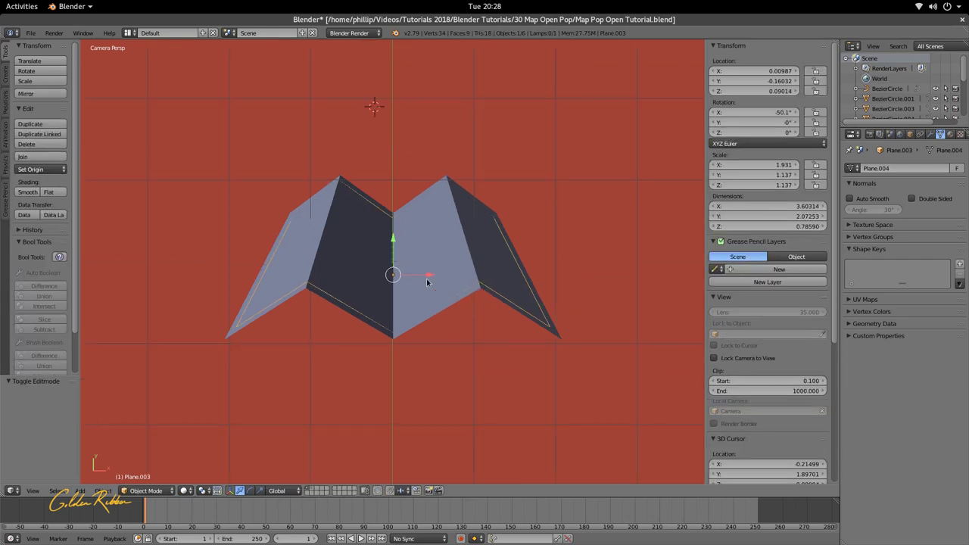
pyautogui.moveTo(394, 245); pyautogui.dragTo(394, 245)
pyautogui.scroll(2, 394, 275)
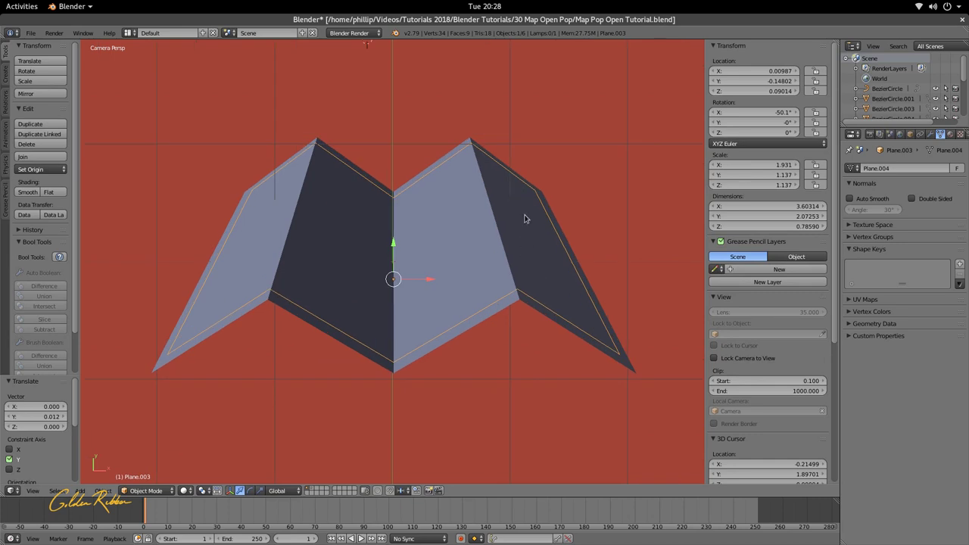
pyautogui.hotkey('alt', 'c')
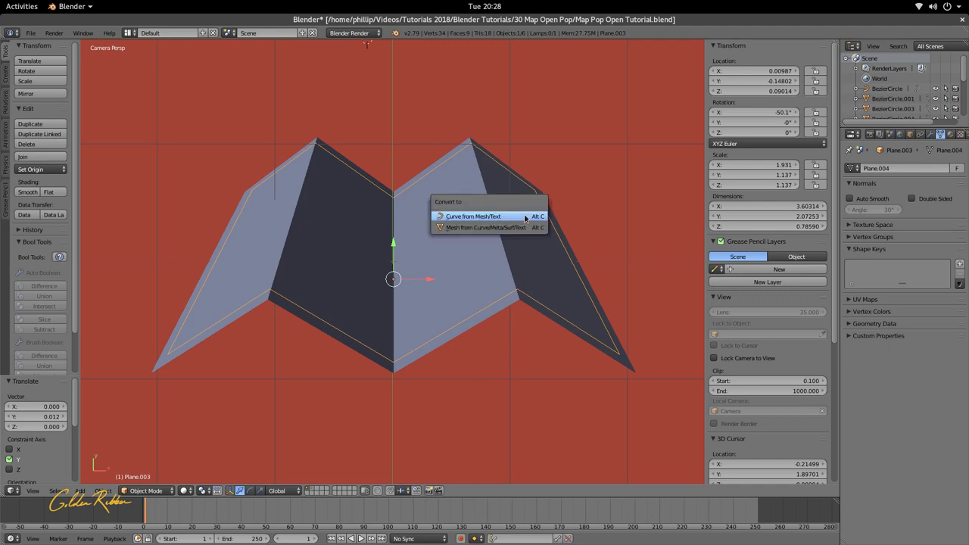
pyautogui.click(487, 217)
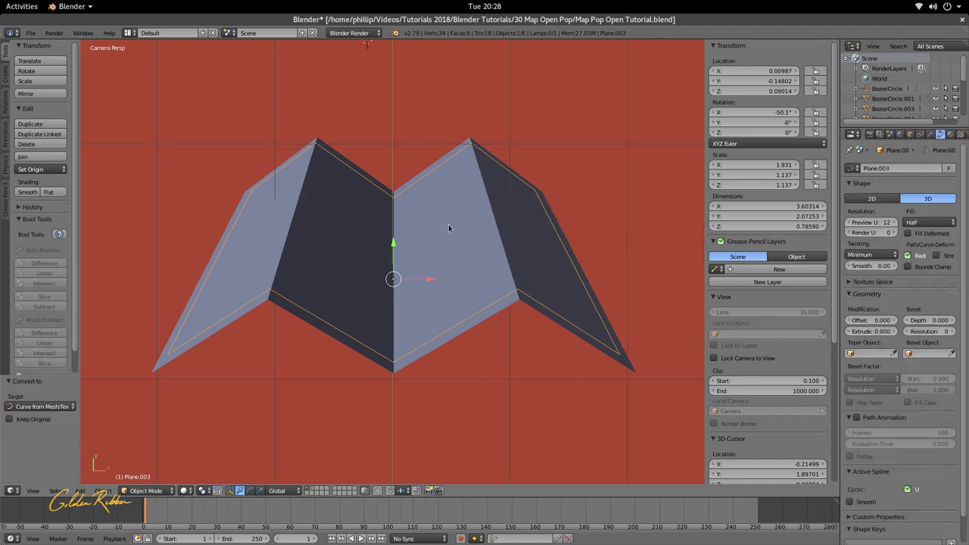
# Inspect the new curve's control points in Edit Mode with small test moves.
pyautogui.press('Tab')
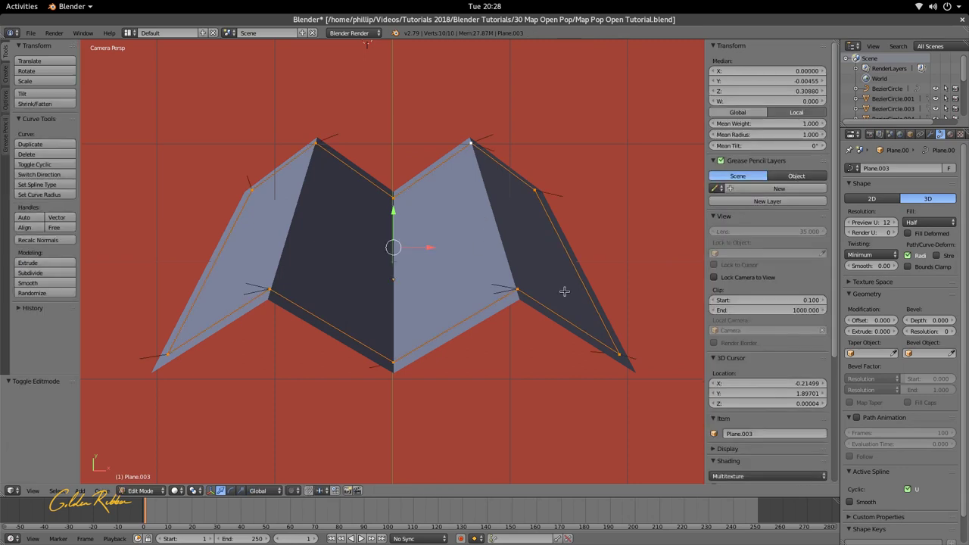
pyautogui.moveTo(517, 290)
pyautogui.mouseDown(button='right')
pyautogui.moveTo(520, 270)
pyautogui.moveTo(517, 290)
pyautogui.mouseUp(button='right')
pyautogui.moveTo(393, 362)
pyautogui.mouseDown(button='right')
pyautogui.moveTo(384, 328)
pyautogui.moveTo(391, 361)
pyautogui.mouseUp(button='right')
pyautogui.rightClick(391, 189)
pyautogui.moveTo(250, 184)
pyautogui.mouseDown(button='right')
pyautogui.moveTo(237, 184)
pyautogui.moveTo(250, 188)
pyautogui.mouseUp(button='right')
pyautogui.moveTo(535, 190)
pyautogui.mouseDown(button='right')
pyautogui.moveTo(559, 180)
pyautogui.moveTo(535, 191)
pyautogui.mouseUp(button='right')
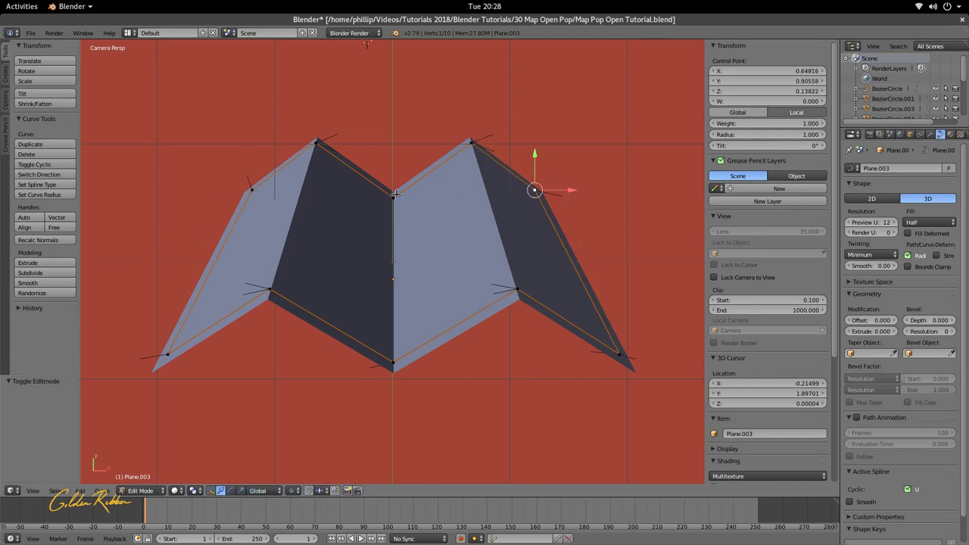
pyautogui.rightClick(393, 192)
pyautogui.rightClick(628, 357)
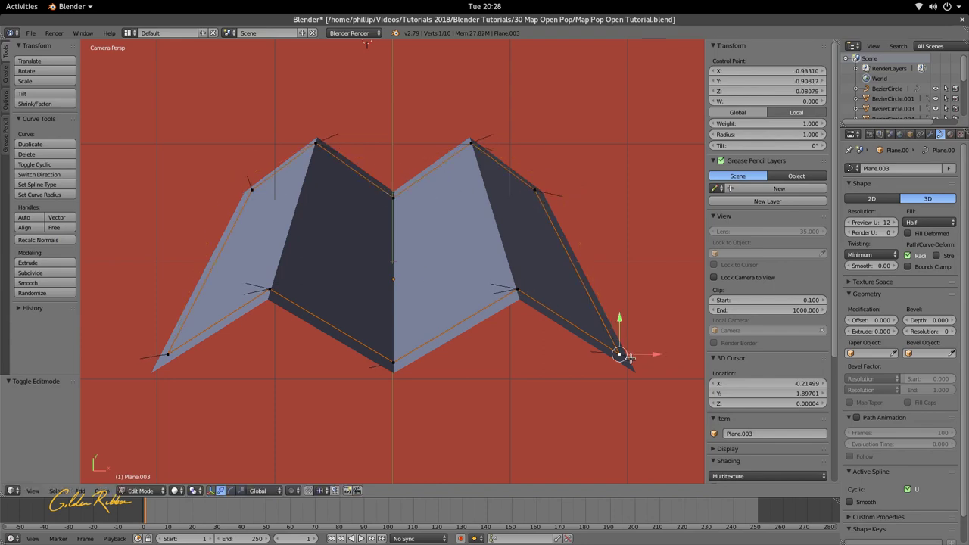
pyautogui.scroll(-3, 629, 357)
# Return to Object Mode, shift the view left, and add a Bezier circle.
pyautogui.press('Tab')
pyautogui.scroll(-2, 425, 258)
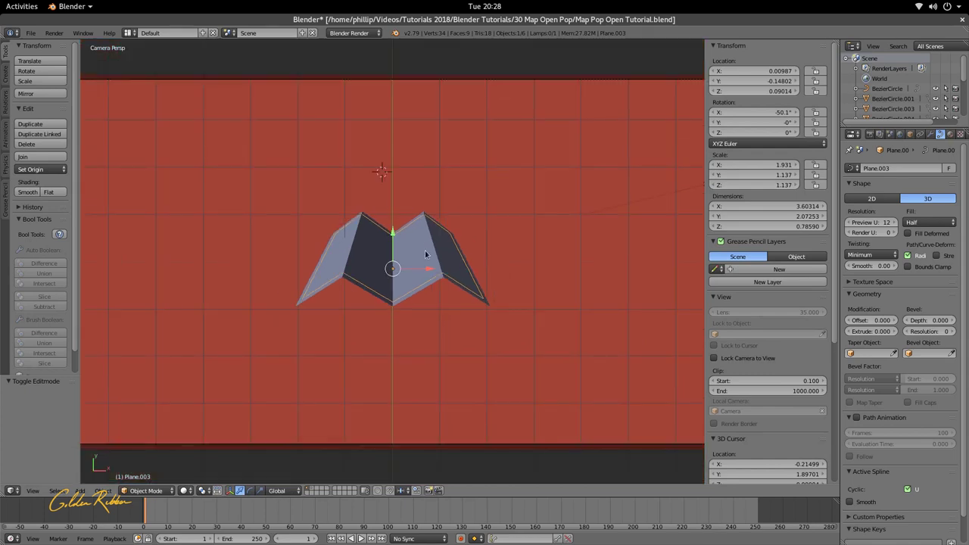
pyautogui.scroll(-2, 426, 255)
pyautogui.keyDown('shift'); pyautogui.moveTo(425, 255); pyautogui.dragTo(375, 276, button='middle'); pyautogui.keyUp('shift')
pyautogui.scroll(4, 375, 275)
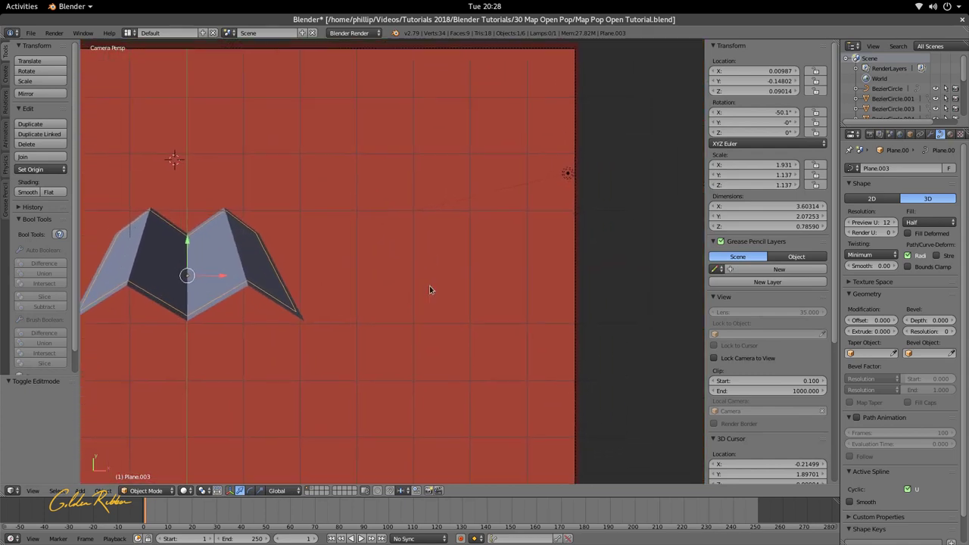
pyautogui.keyDown('ctrl'); pyautogui.scroll(2, 432, 290); pyautogui.keyUp('ctrl')
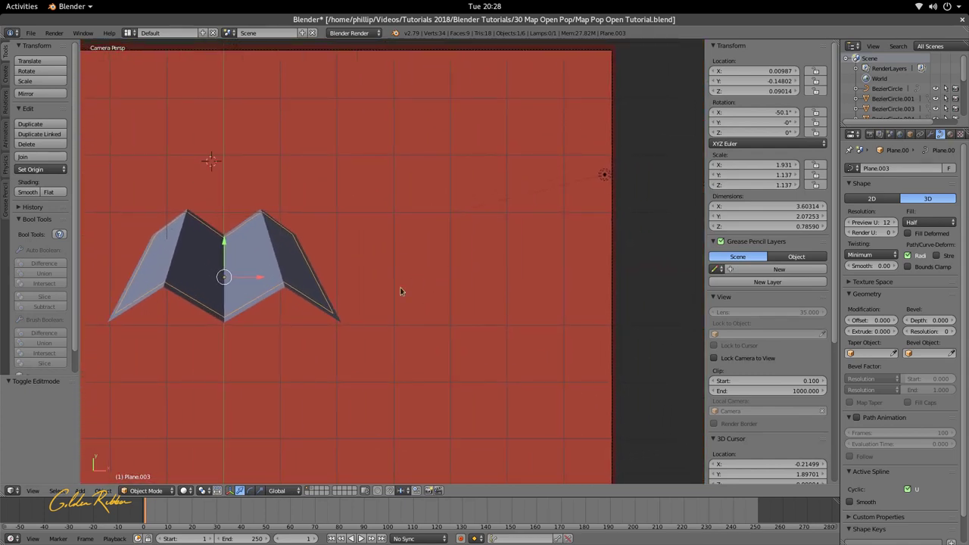
pyautogui.click(104, 491)
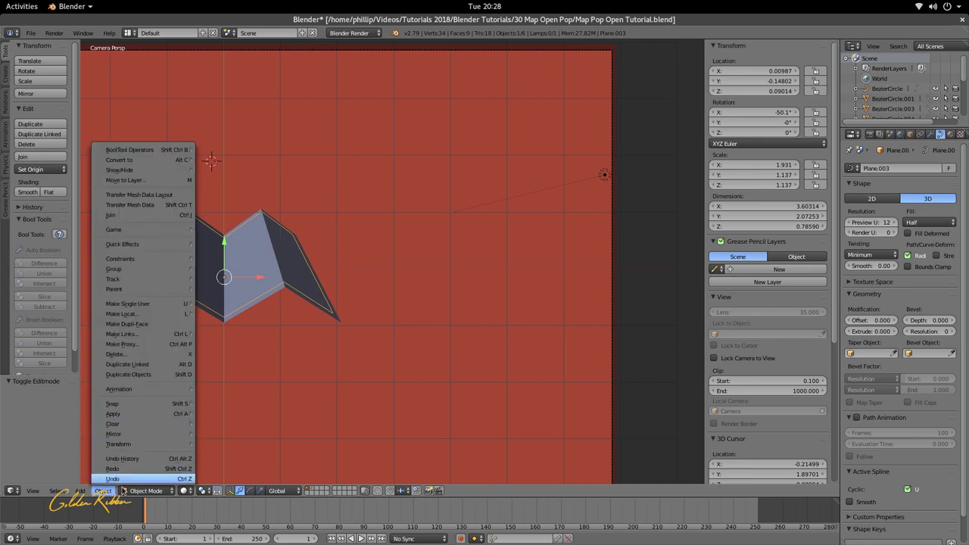
pyautogui.moveTo(81, 492)
pyautogui.moveTo(95, 469)
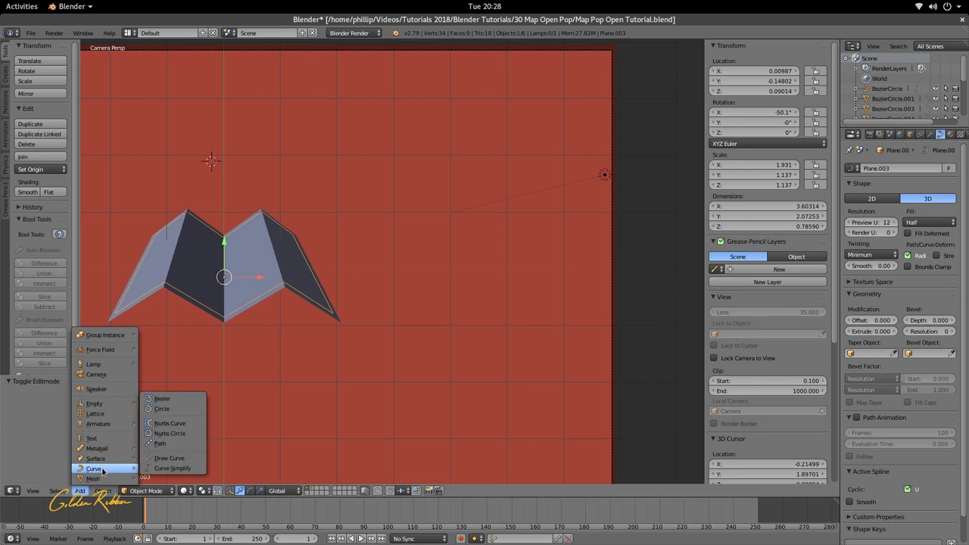
pyautogui.click(165, 419)
# Move the circle right of the camera frame on X, make it 2D, and shrink it.
pyautogui.scroll(-2, 362, 244)
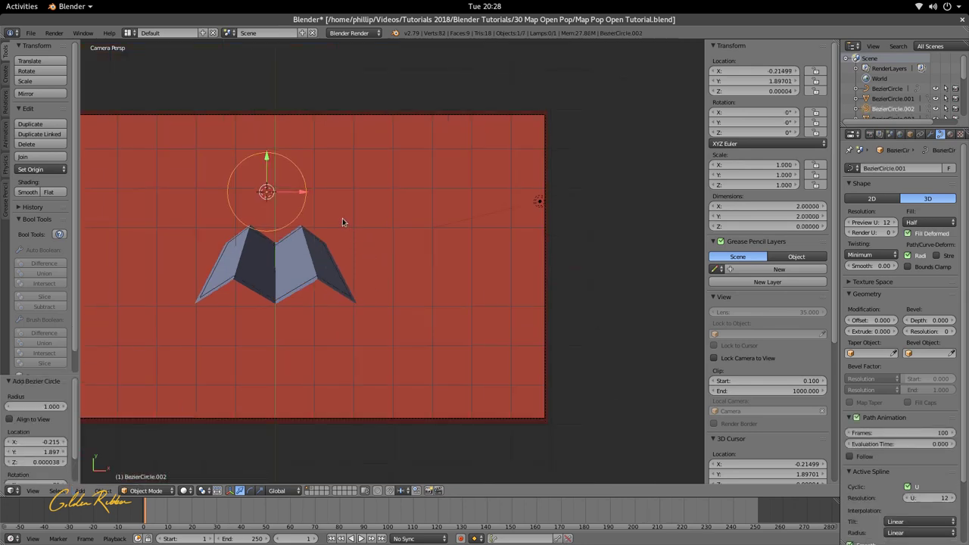
pyautogui.press('g')
pyautogui.press('x')
pyautogui.click(681, 204)
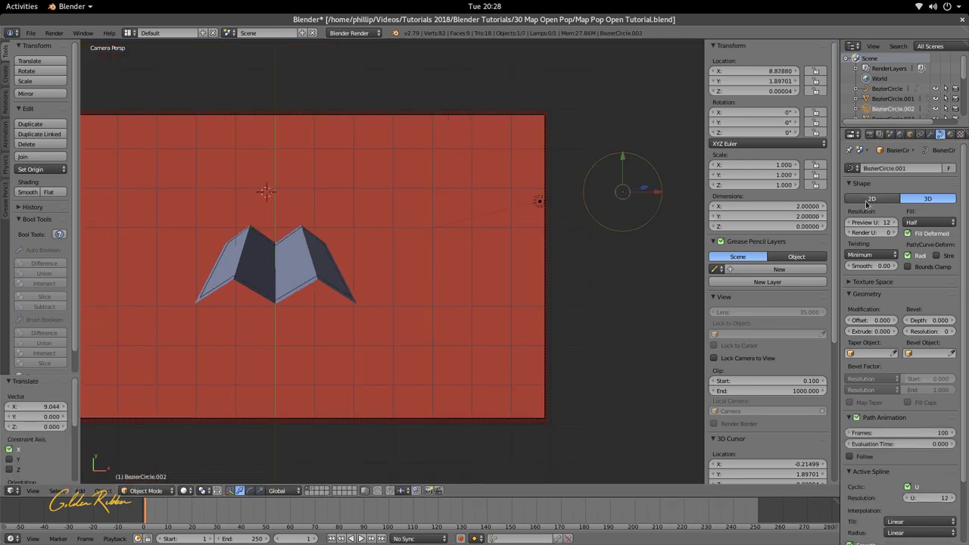
pyautogui.click(872, 198)
pyautogui.press('Tab')
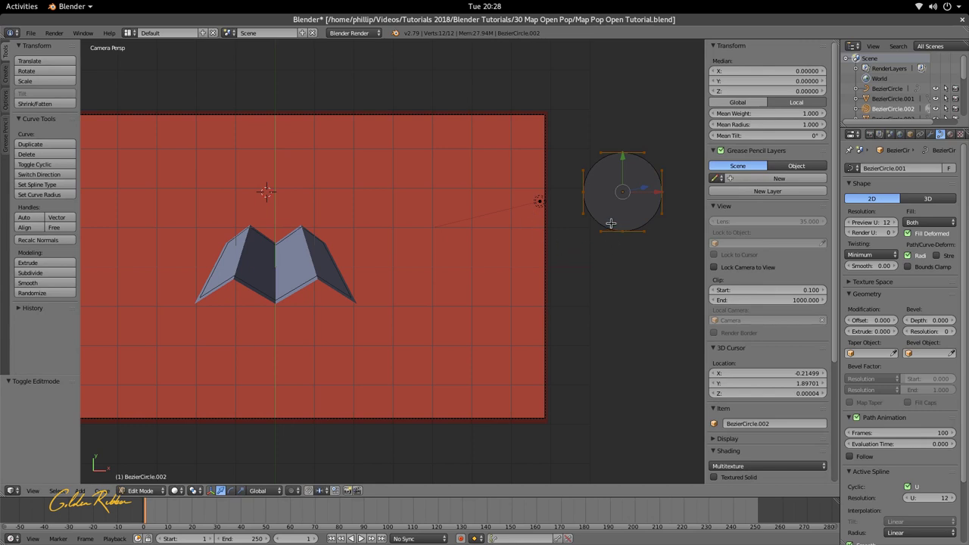
pyautogui.press('s')
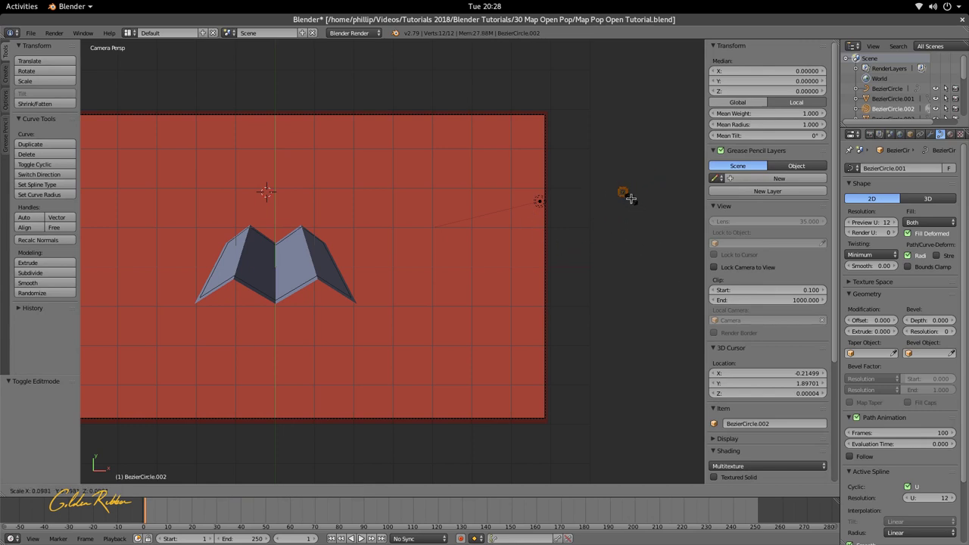
pyautogui.click(633, 199)
pyautogui.press('Tab')
# Move the small circle -1.533 along X beside the frame, then select the outline curve.
pyautogui.press('g')
pyautogui.press('x')
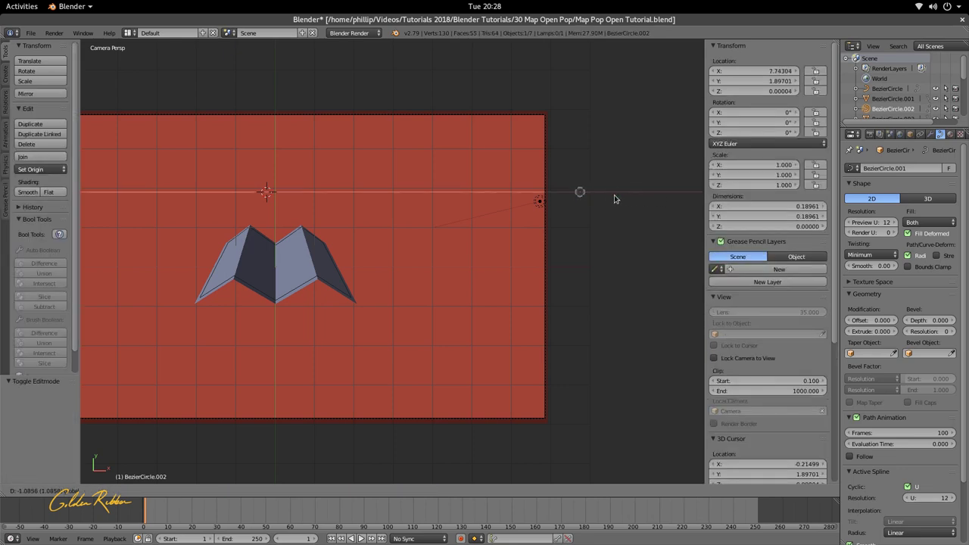
pyautogui.click(579, 221)
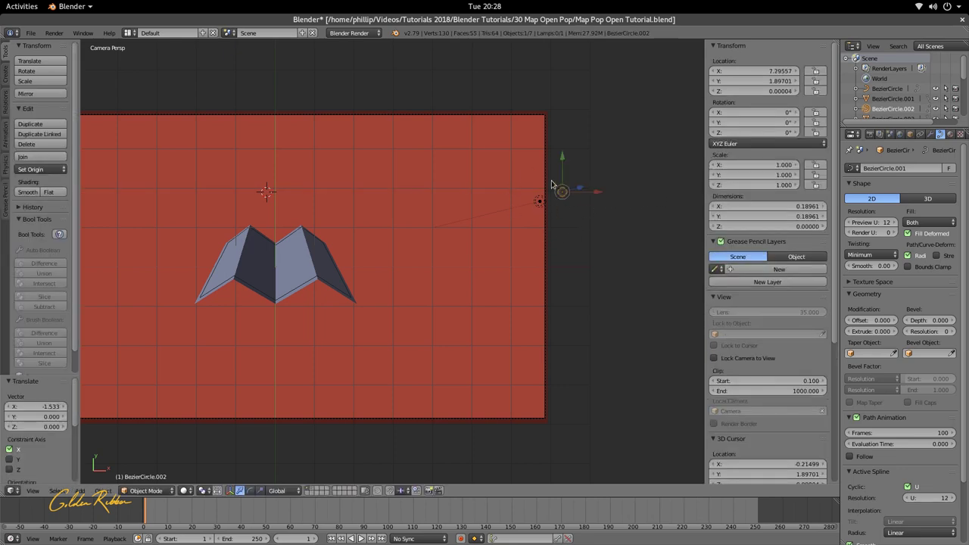
pyautogui.scroll(1, 270, 287)
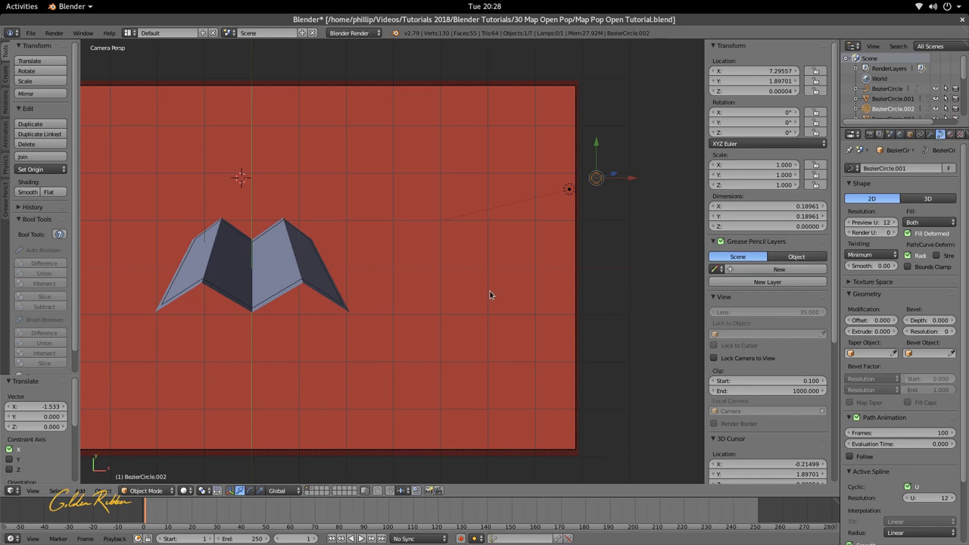
pyautogui.rightClick(284, 290)
pyautogui.rightClick(285, 290)
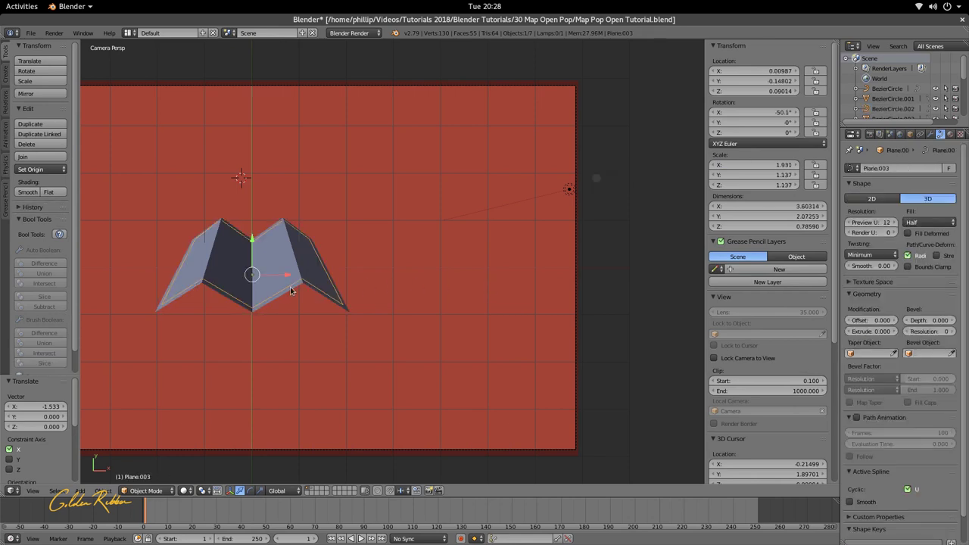
# Set BezierCircle.002 as the outline curve's bevel object in its Geometry settings.
pyautogui.click(849, 184)
pyautogui.click(849, 208)
pyautogui.click(848, 220)
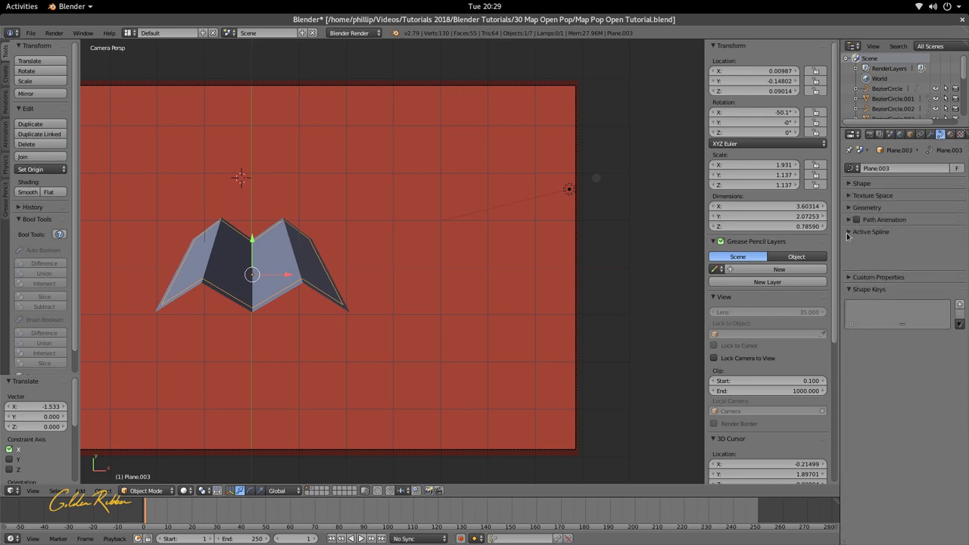
pyautogui.click(849, 231)
pyautogui.click(849, 256)
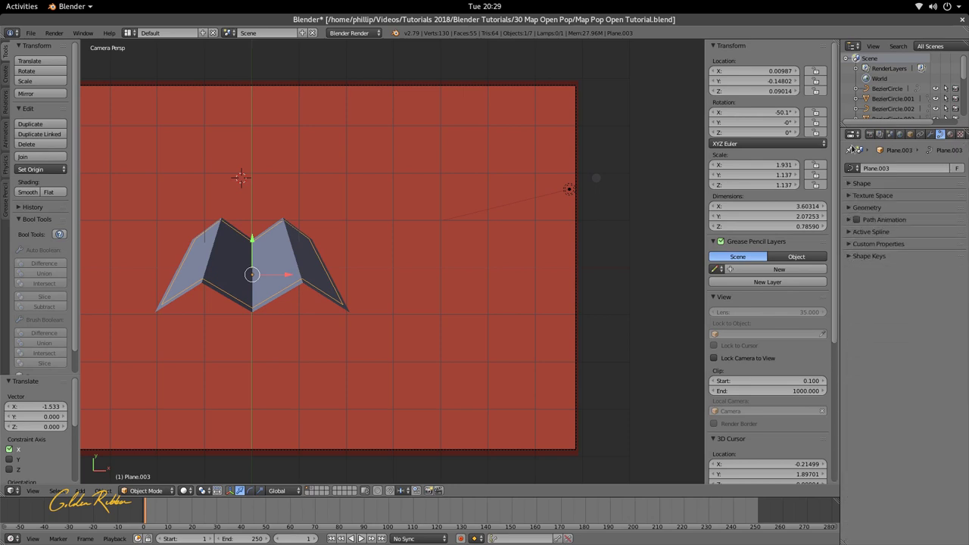
pyautogui.click(871, 136)
pyautogui.click(940, 135)
pyautogui.click(849, 208)
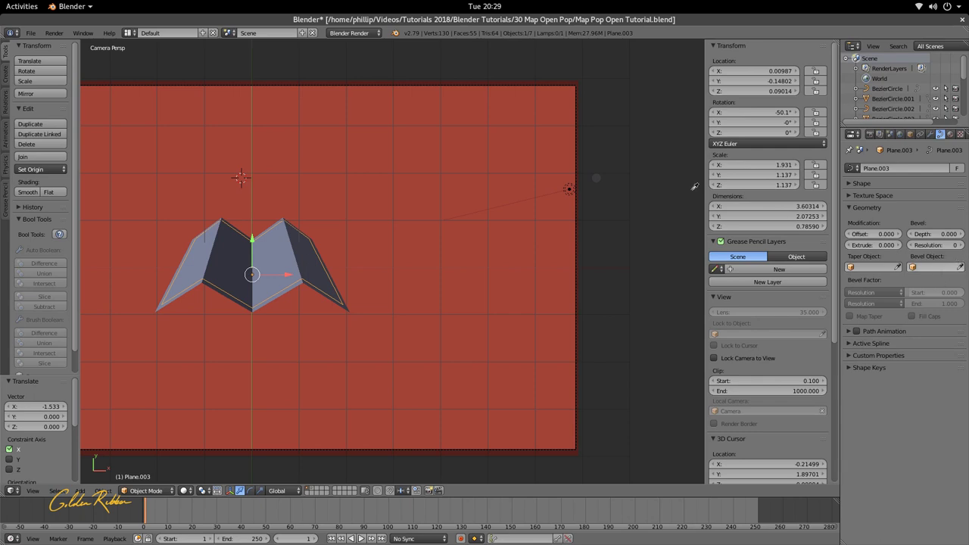
pyautogui.click(602, 170)
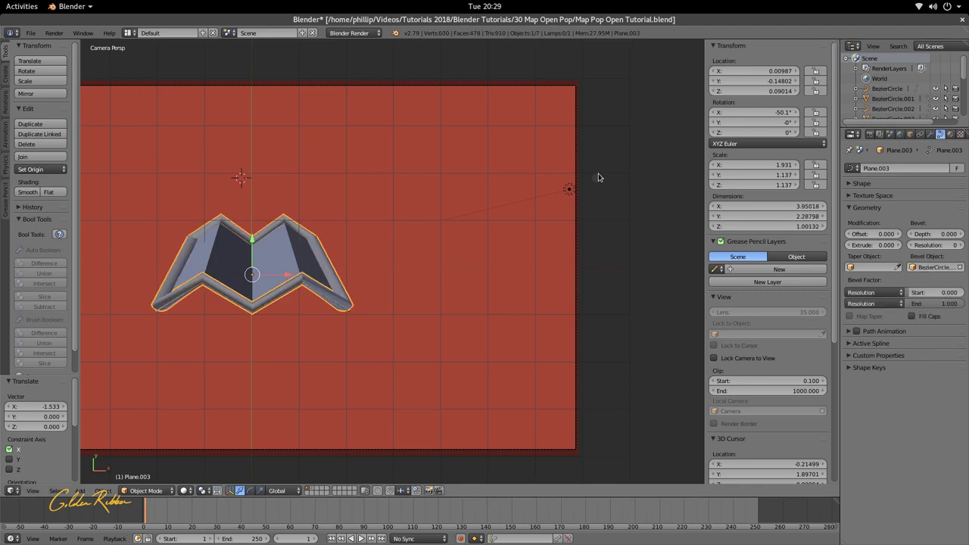
# Pan and zoom the camera view to frame the whole camera bounds around the map.
pyautogui.scroll(2, 406, 260)
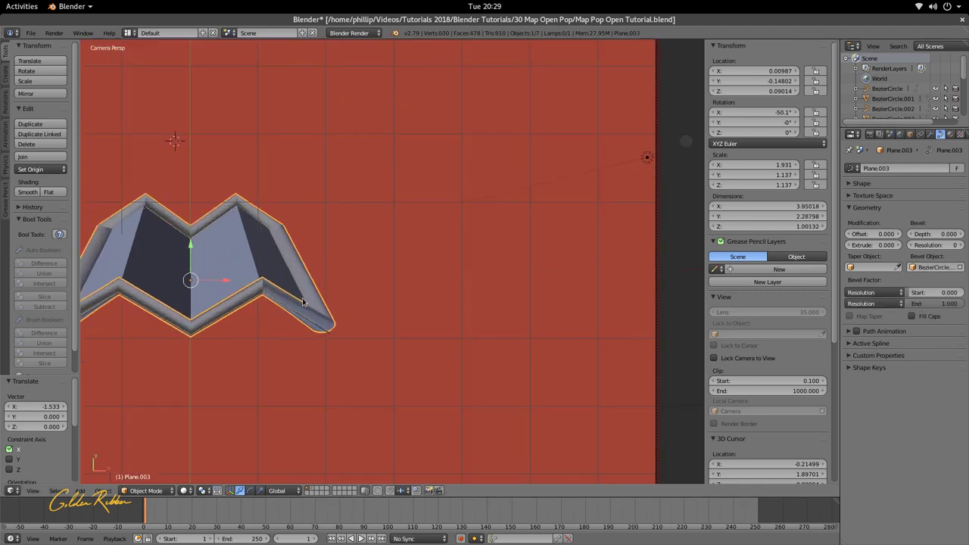
pyautogui.keyDown('shift'); pyautogui.moveTo(302, 302); pyautogui.dragTo(515, 303, button='middle'); pyautogui.keyUp('shift')
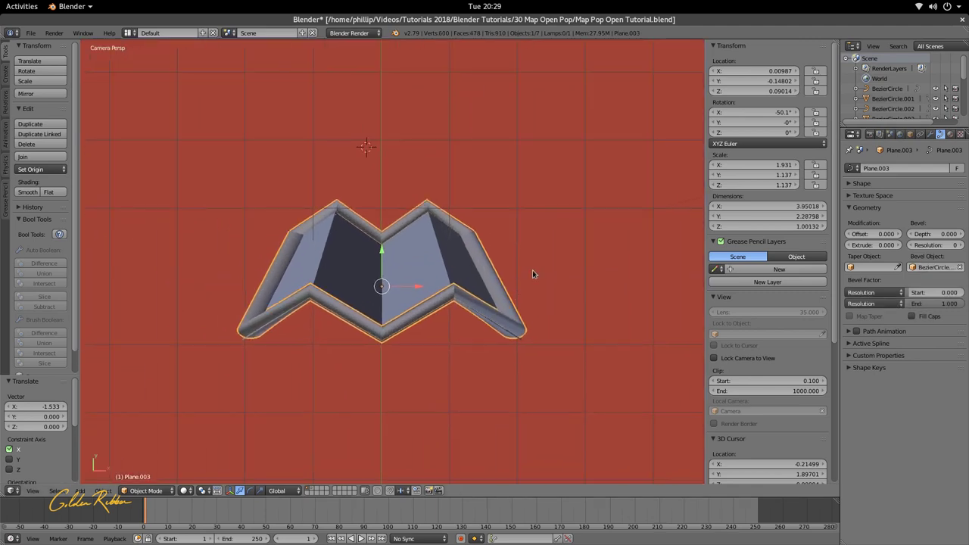
pyautogui.scroll(-3, 533, 269)
pyautogui.keyDown('shift'); pyautogui.moveTo(563, 278); pyautogui.dragTo(505, 243, button='middle'); pyautogui.keyUp('shift')
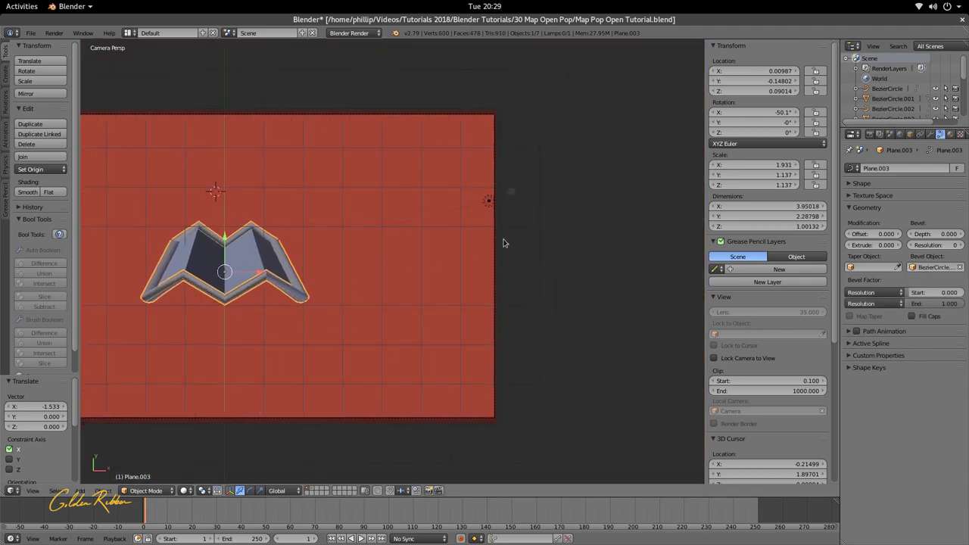
# Select BezierCircle.002 and scale the bevel profile circle down to 0.359.
pyautogui.rightClick(509, 195)
pyautogui.press('s')
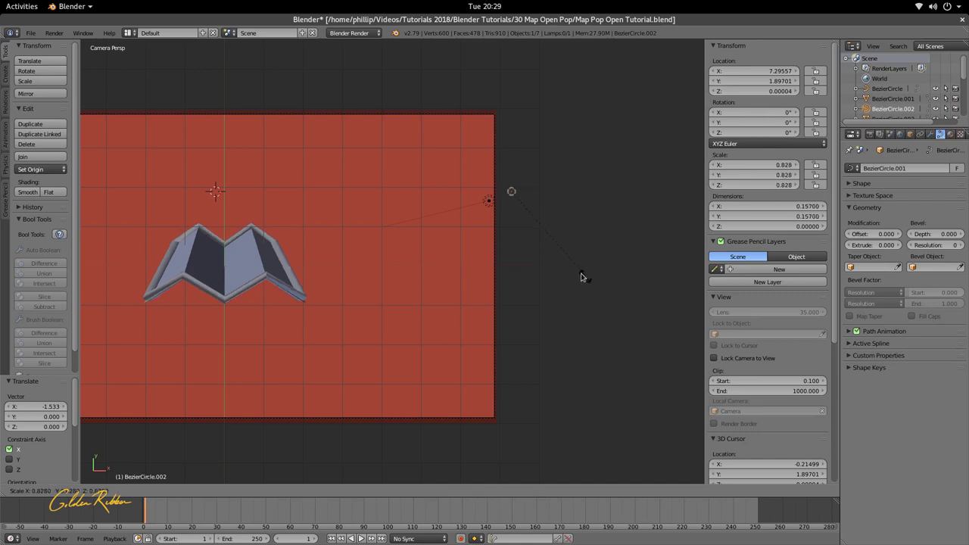
pyautogui.click(530, 235)
pyautogui.scroll(6, 530, 235)
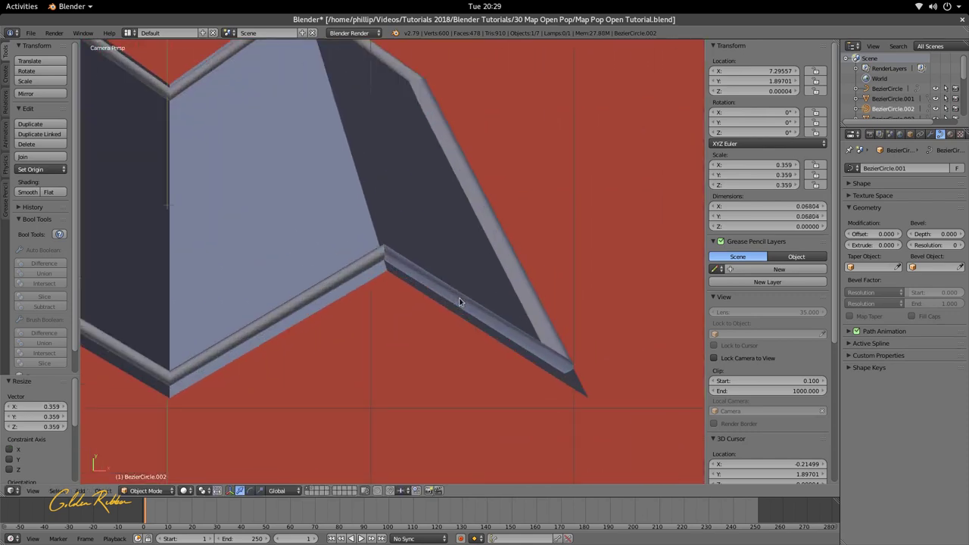
pyautogui.scroll(-5, 459, 301)
pyautogui.moveTo(460, 302); pyautogui.dragTo(422, 98, button='middle')
pyautogui.scroll(4, 436, 371)
pyautogui.scroll(-2, 416, 336)
pyautogui.scroll(-2, 425, 271)
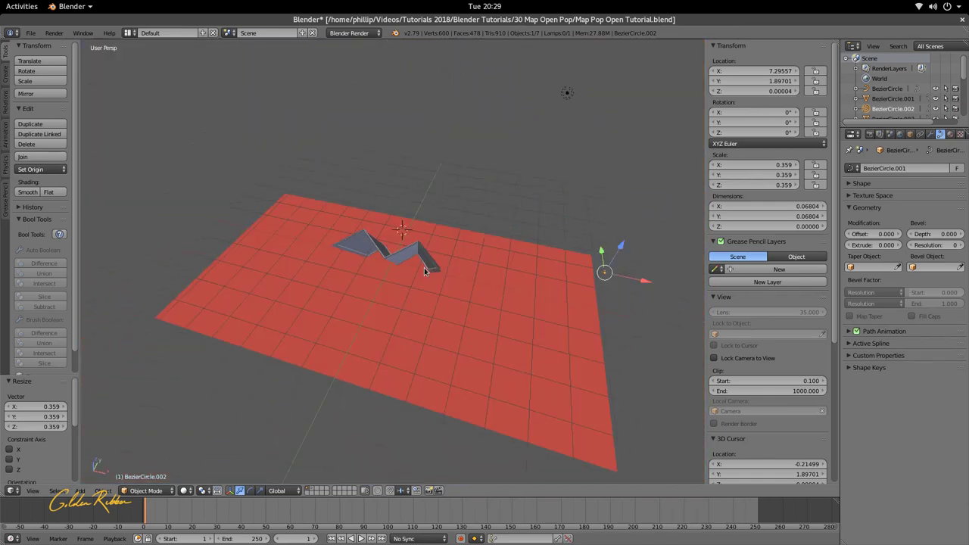
pyautogui.press('KP_0')
pyautogui.scroll(-6, 479, 247)
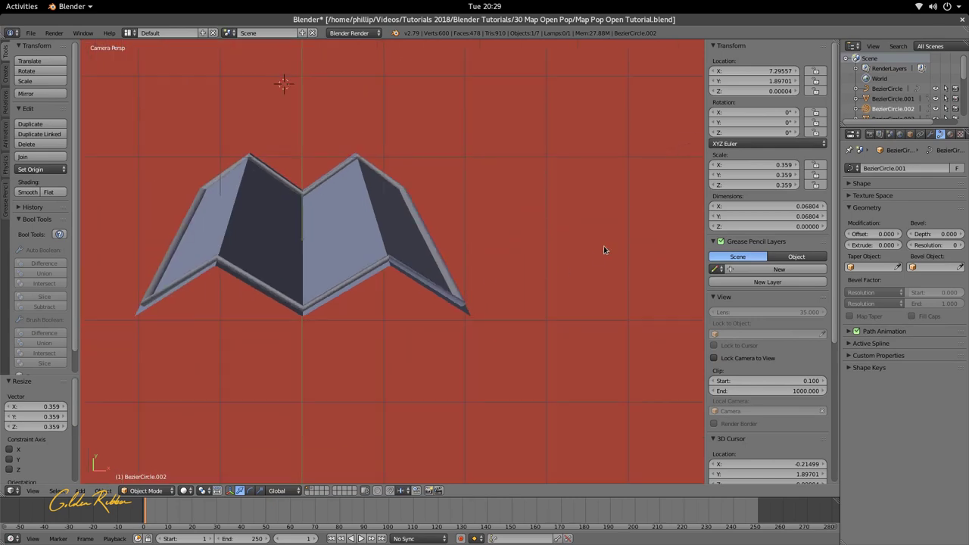
pyautogui.scroll(5, 479, 248)
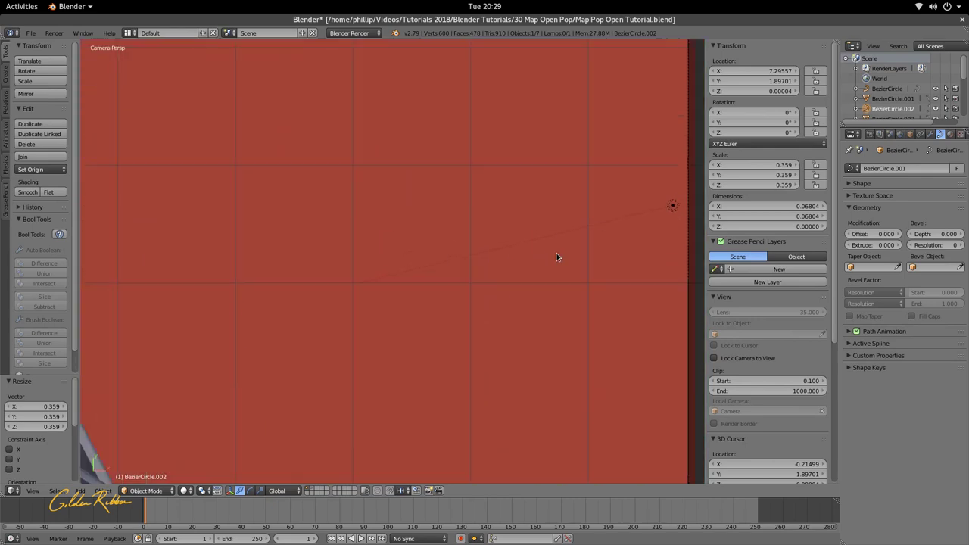
pyautogui.scroll(-3, 357, 247)
pyautogui.scroll(-2, 417, 154)
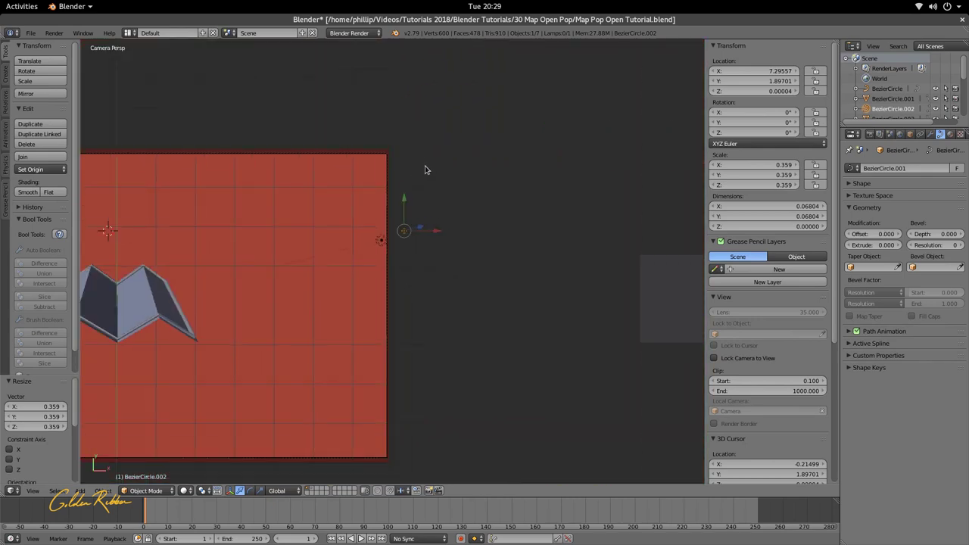
# Reposition the profile circle with moves along the X and Y axes.
pyautogui.press('g')
pyautogui.press('x')
pyautogui.click(241, 239)
pyautogui.scroll(4, 434, 252)
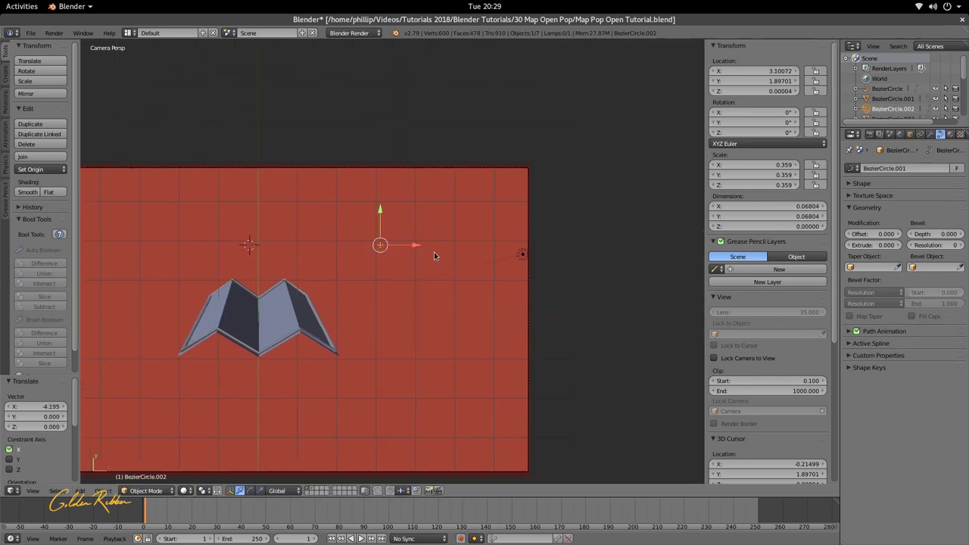
pyautogui.press('g')
pyautogui.press('x')
pyautogui.click(456, 221)
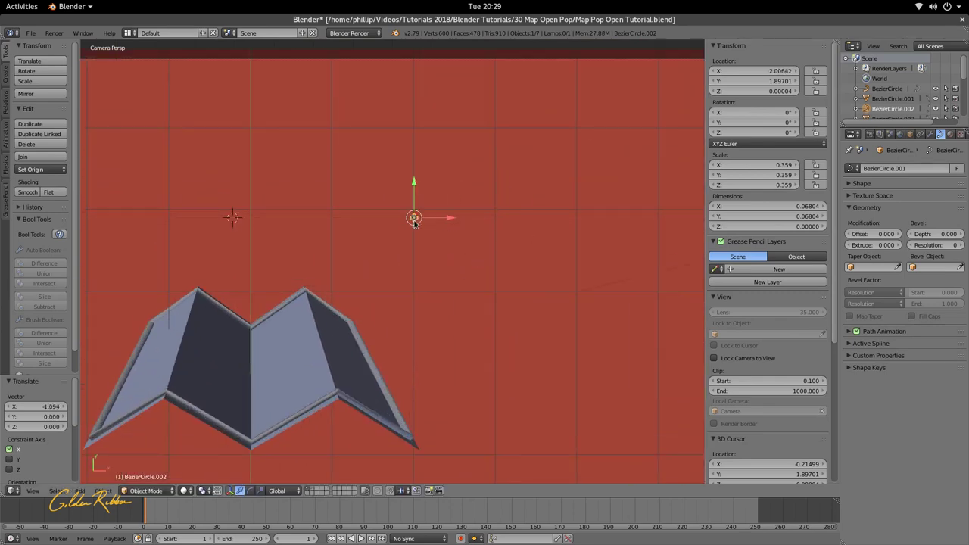
pyautogui.scroll(3, 409, 235)
pyautogui.scroll(1, 500, 183)
pyautogui.press('g')
pyautogui.press('y')
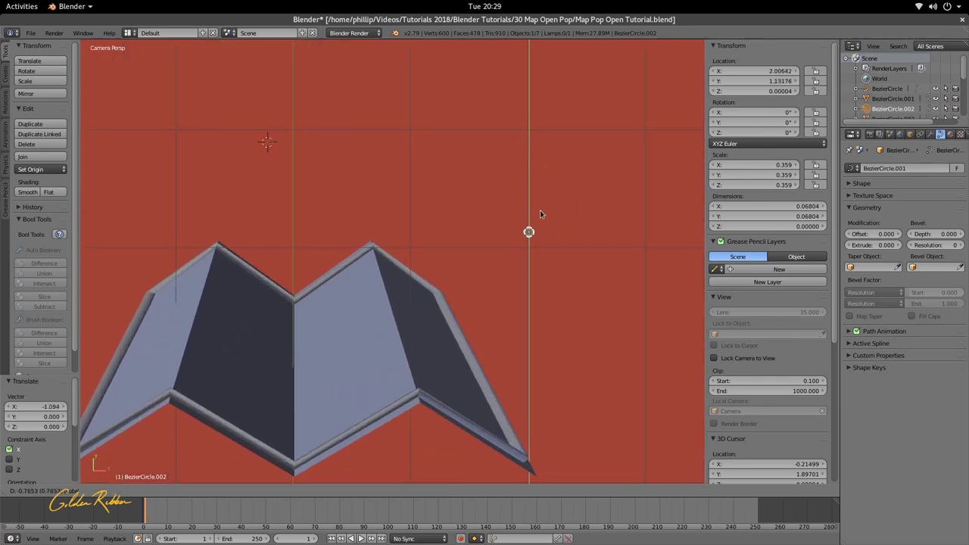
pyautogui.click(539, 250)
# In edit mode, flatten the profile circle's points to 0.265 along Y.
pyautogui.press('Tab')
pyautogui.scroll(2, 535, 278)
pyautogui.scroll(2, 536, 278)
pyautogui.keyDown('shift'); pyautogui.moveTo(586, 278); pyautogui.dragTo(495, 253, button='middle'); pyautogui.keyUp('shift')
pyautogui.scroll(-2, 415, 254)
pyautogui.press('s')
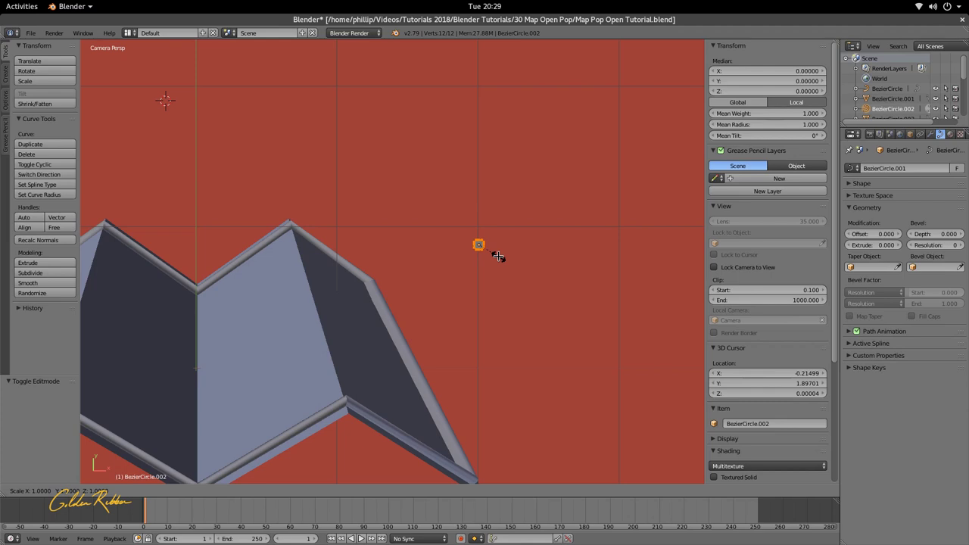
pyautogui.press('y')
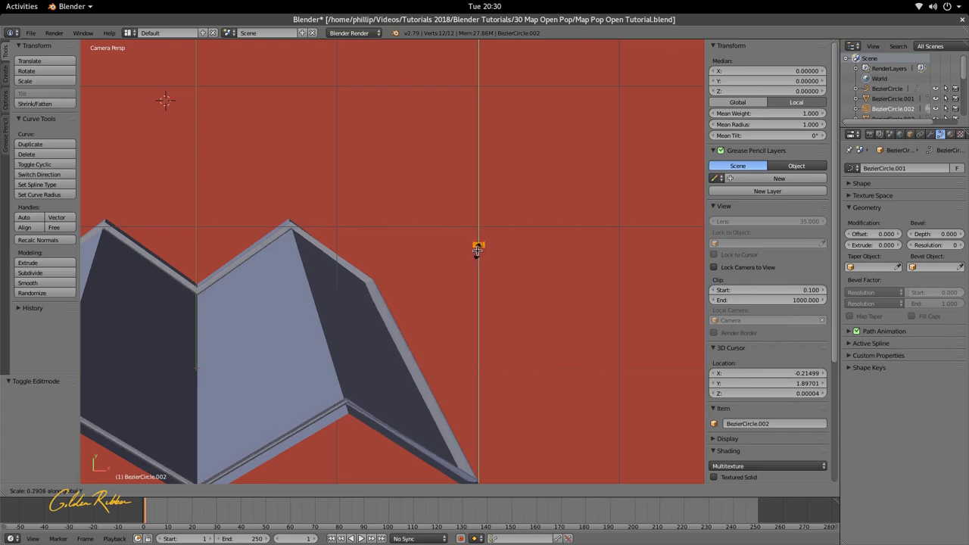
pyautogui.click(478, 250)
pyautogui.scroll(-4, 478, 250)
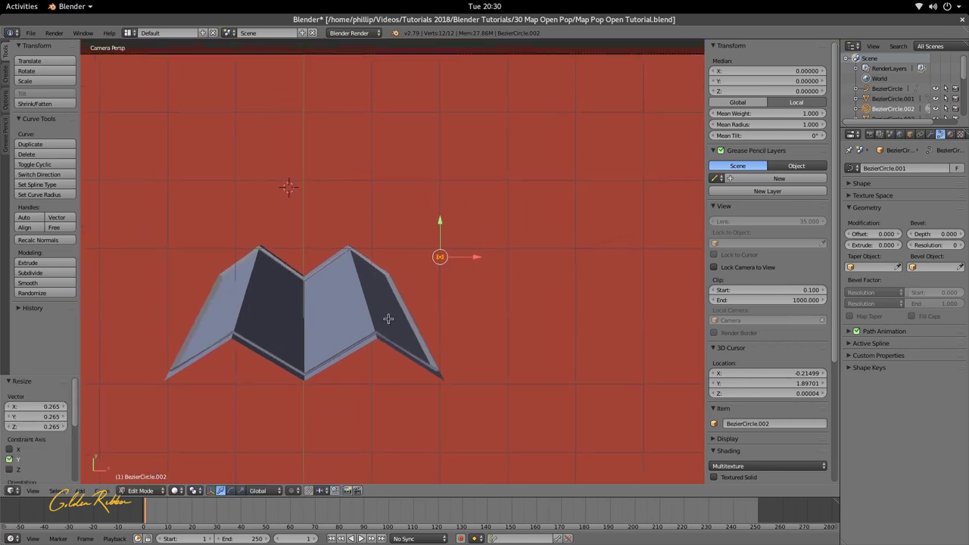
pyautogui.moveTo(389, 320); pyautogui.dragTo(455, 302, button='middle')
pyautogui.press('Tab')
pyautogui.press('Tab')
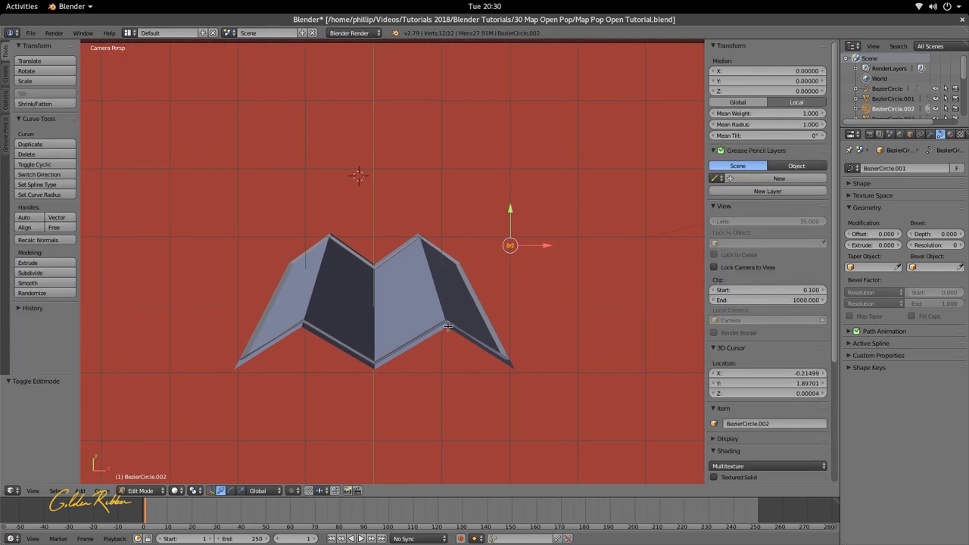
pyautogui.press('Tab')
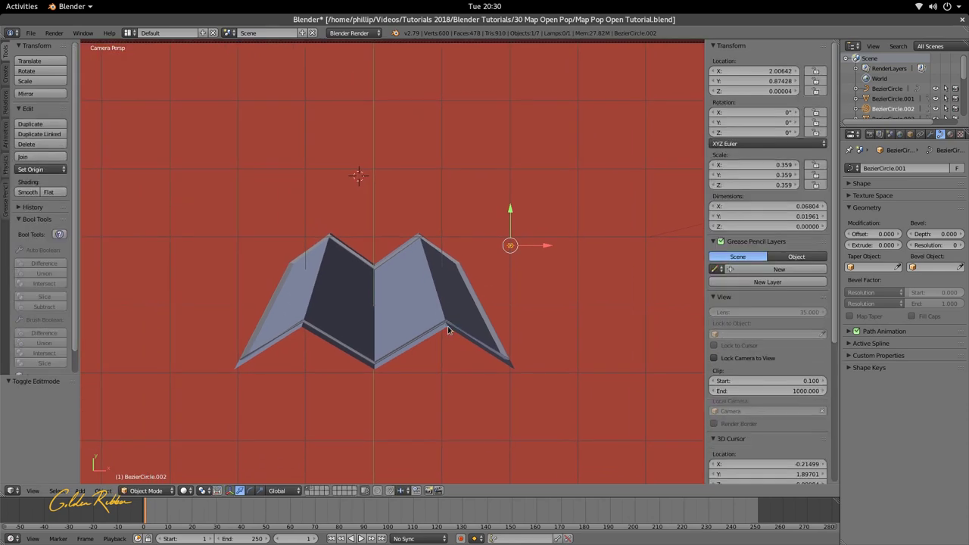
# Render a test image to check the slimmer border frame.
pyautogui.press('F12')
pyautogui.scroll(7, 448, 326)
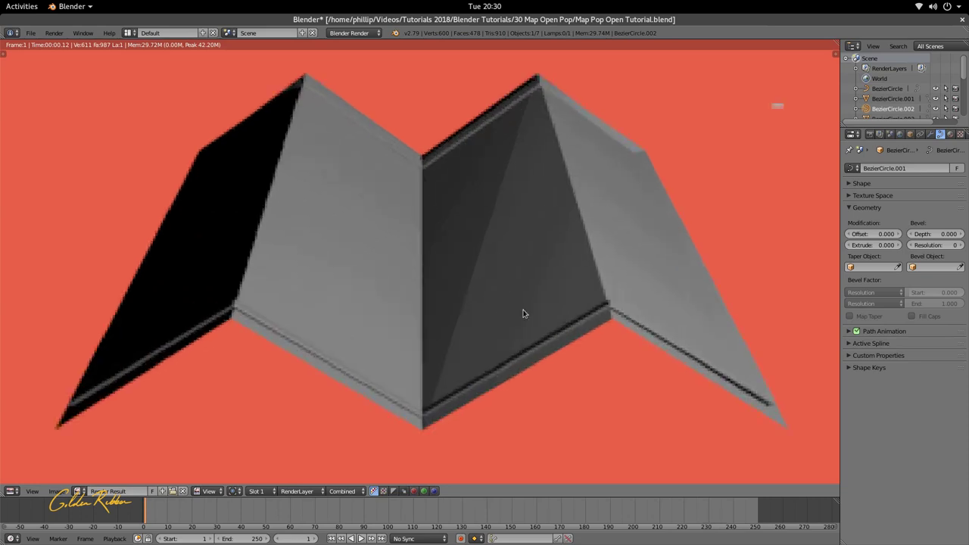
pyautogui.scroll(-6, 286, 133)
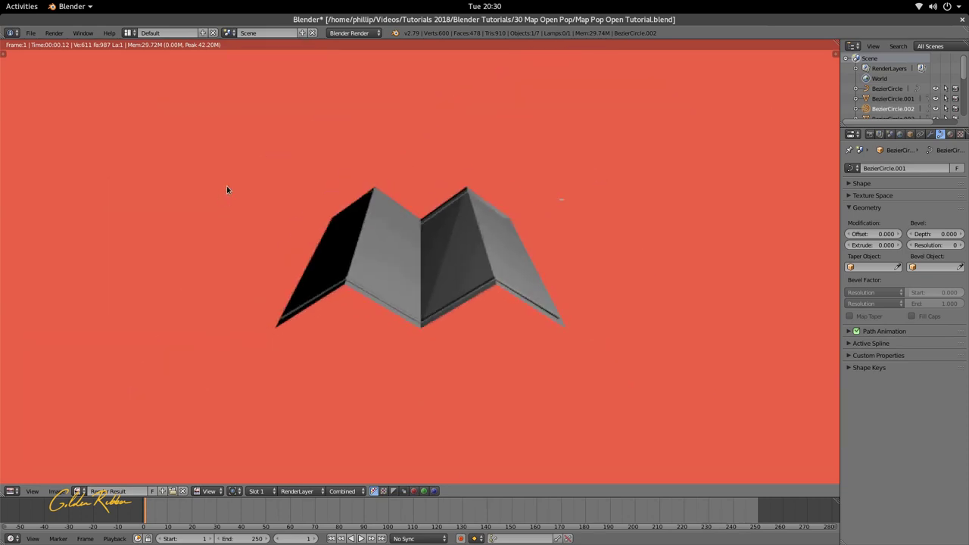
pyautogui.press('Escape')
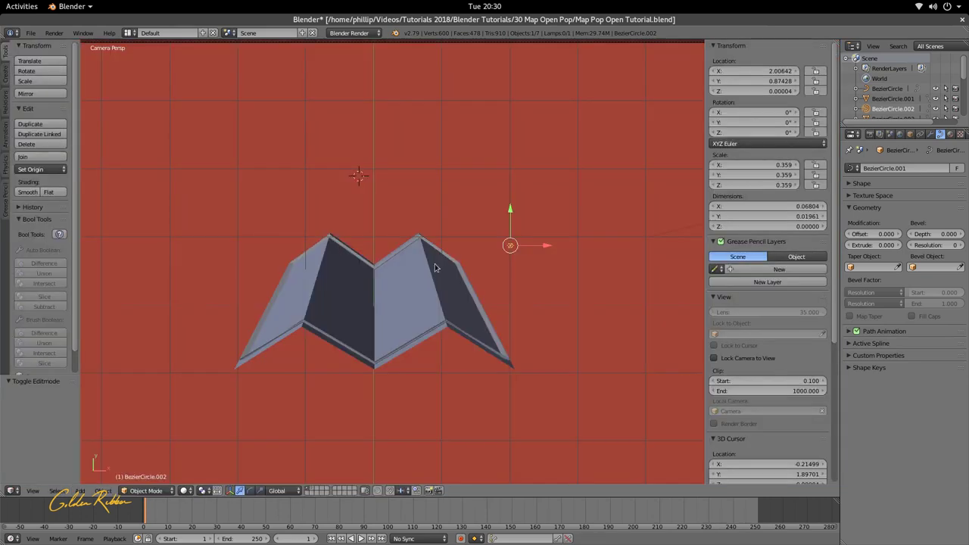
pyautogui.scroll(3, 526, 257)
pyautogui.scroll(-2, 527, 257)
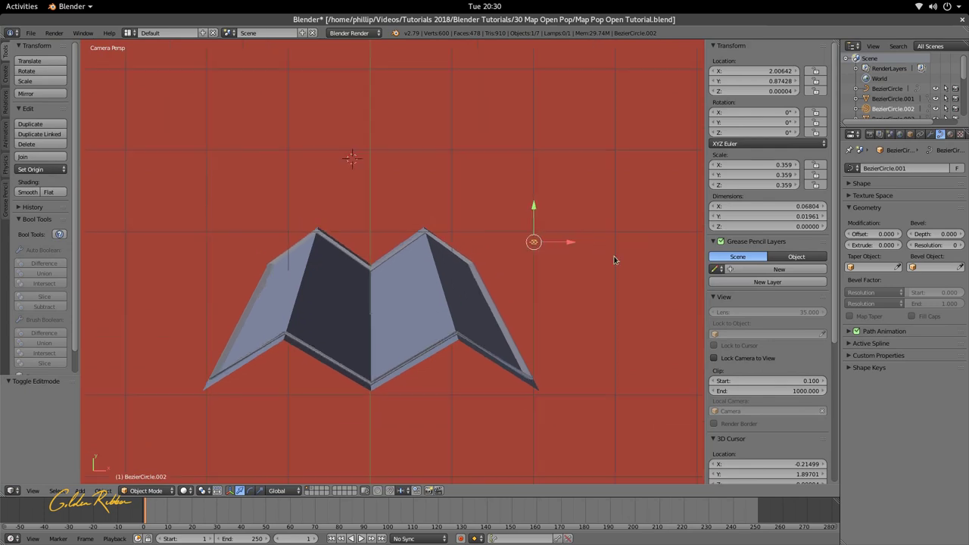
# Give BezierCircle.002 a new shadeless material and test-render the scene.
pyautogui.click(950, 135)
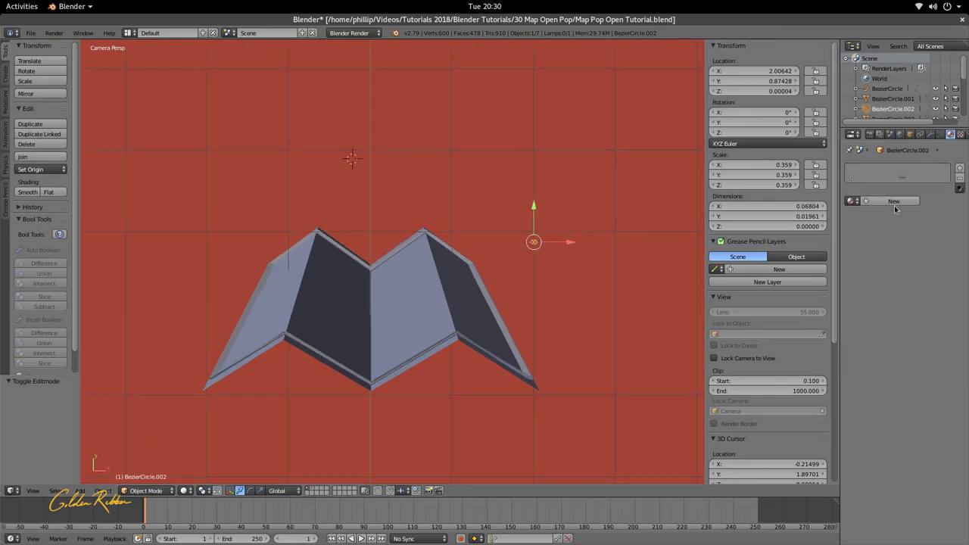
pyautogui.click(894, 205)
pyautogui.click(908, 422)
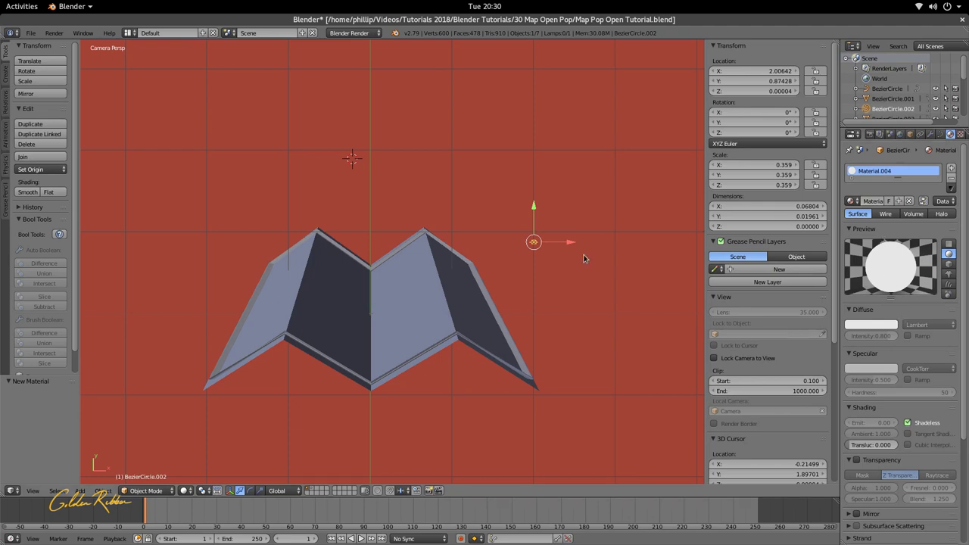
pyautogui.press('F12')
pyautogui.scroll(3, 583, 258)
pyautogui.press('Escape')
# Give the border frame Plane.003 a new shadeless material and render to check the white edge.
pyautogui.rightClick(514, 373)
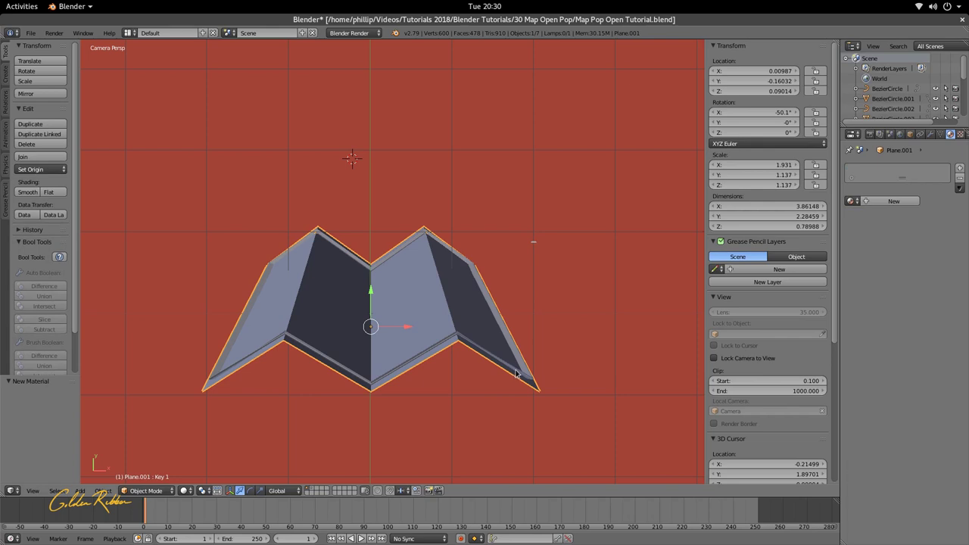
pyautogui.scroll(-2, 501, 354)
pyautogui.click(894, 201)
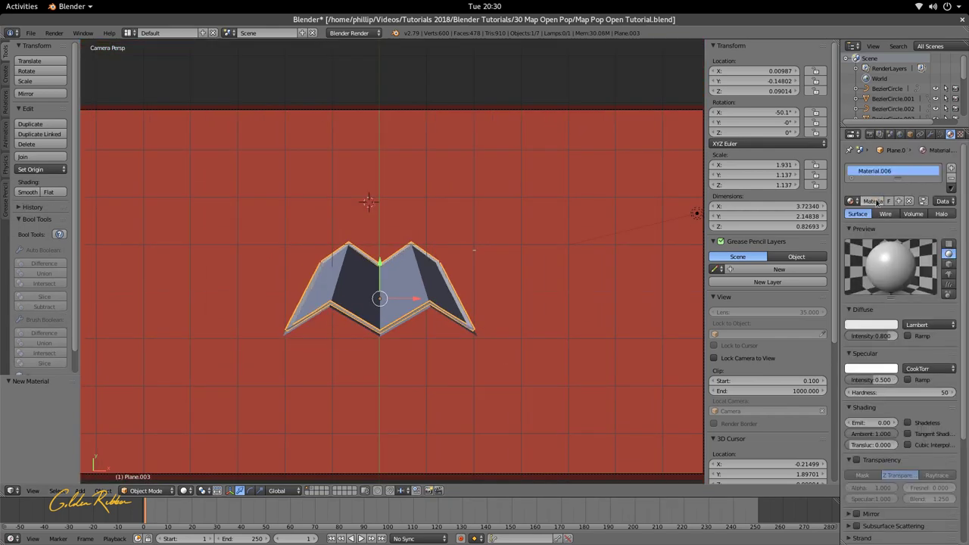
pyautogui.click(908, 423)
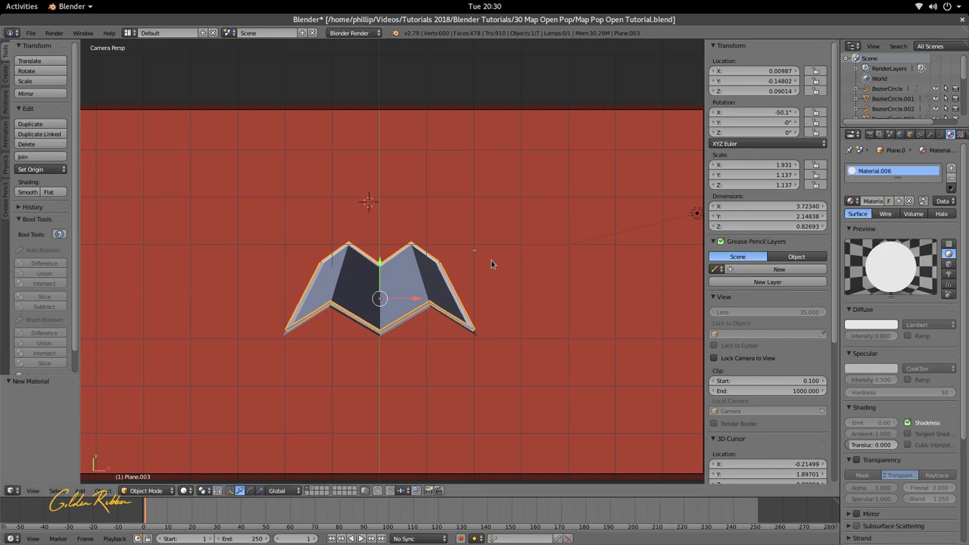
pyautogui.press('F12')
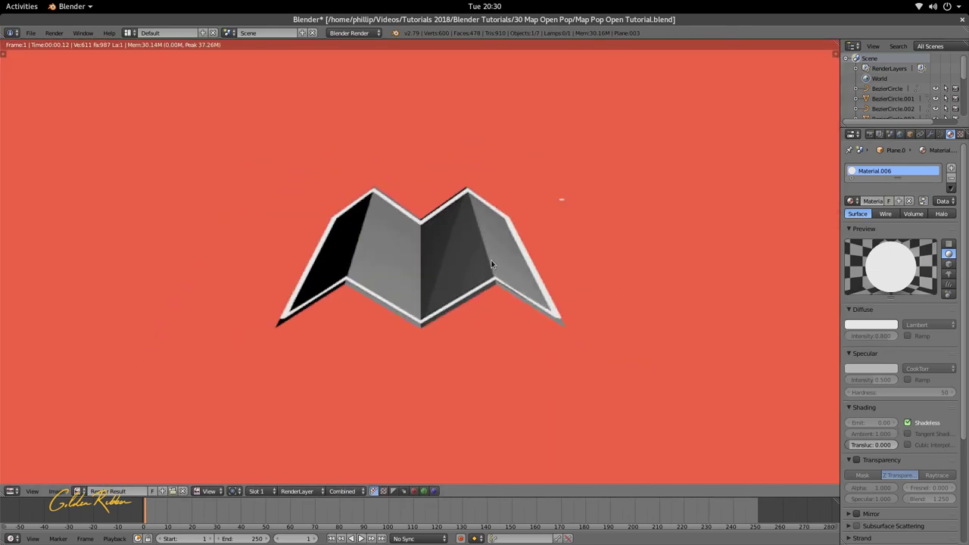
pyautogui.press('Escape')
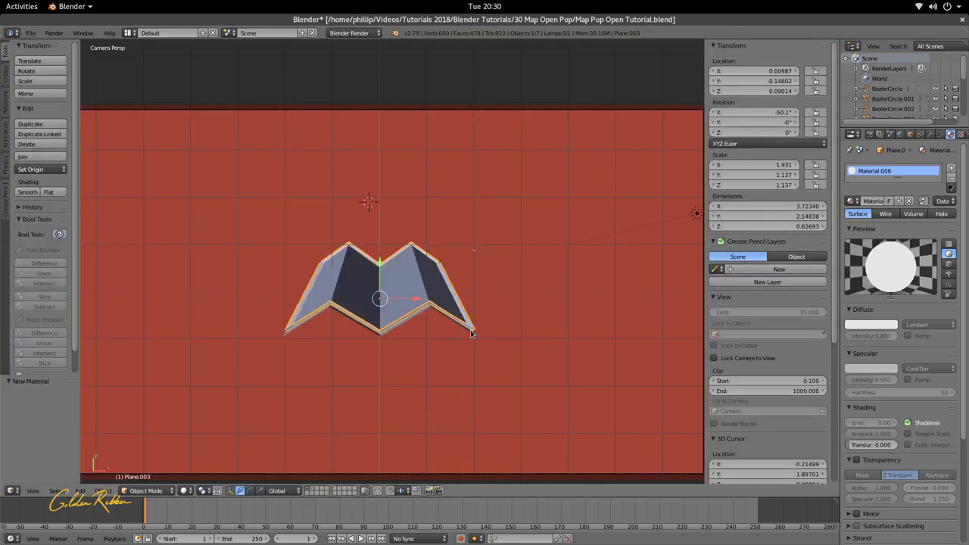
pyautogui.scroll(3, 470, 333)
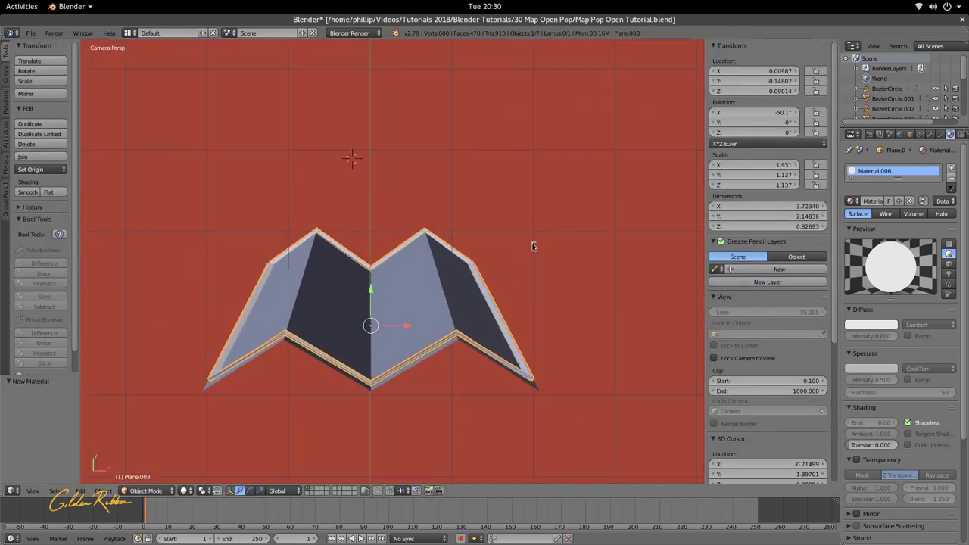
# Narrow the BezierCircle.002 profile to 0.240 in X and render the camera view.
pyautogui.rightClick(532, 246)
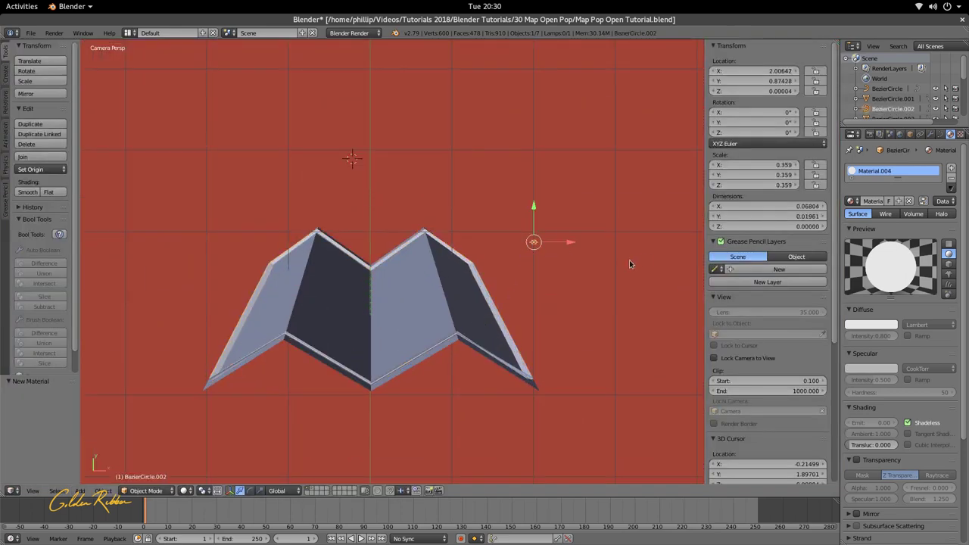
pyautogui.press('s')
pyautogui.press('x')
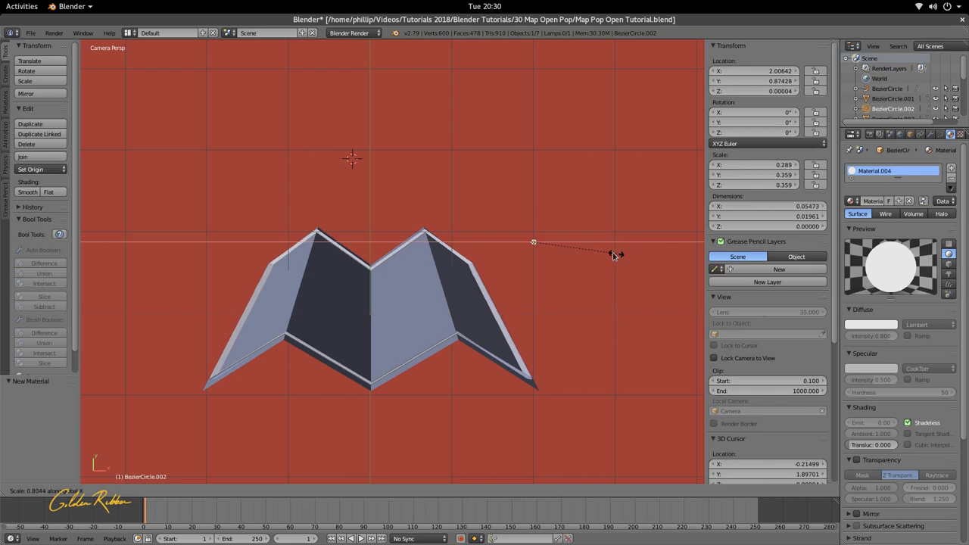
pyautogui.click(603, 252)
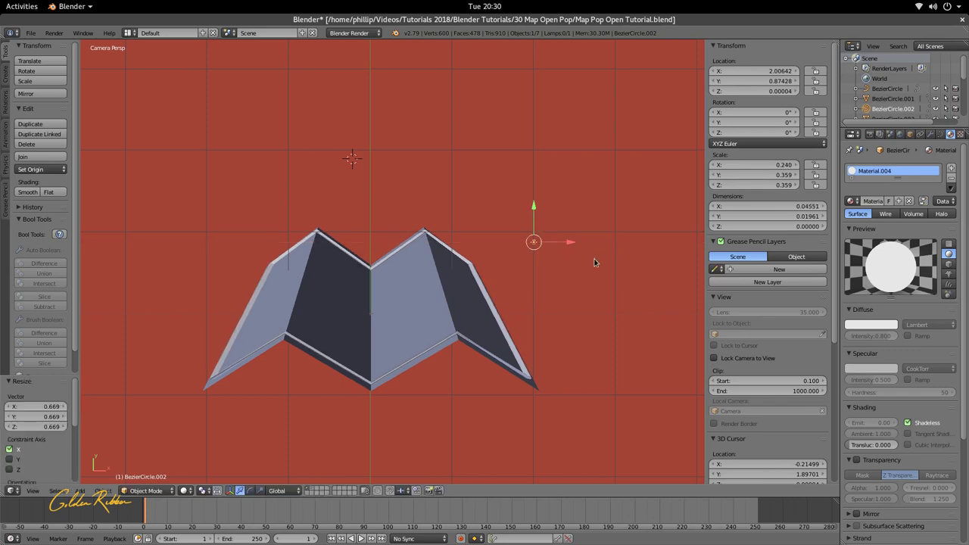
pyautogui.press('F12')
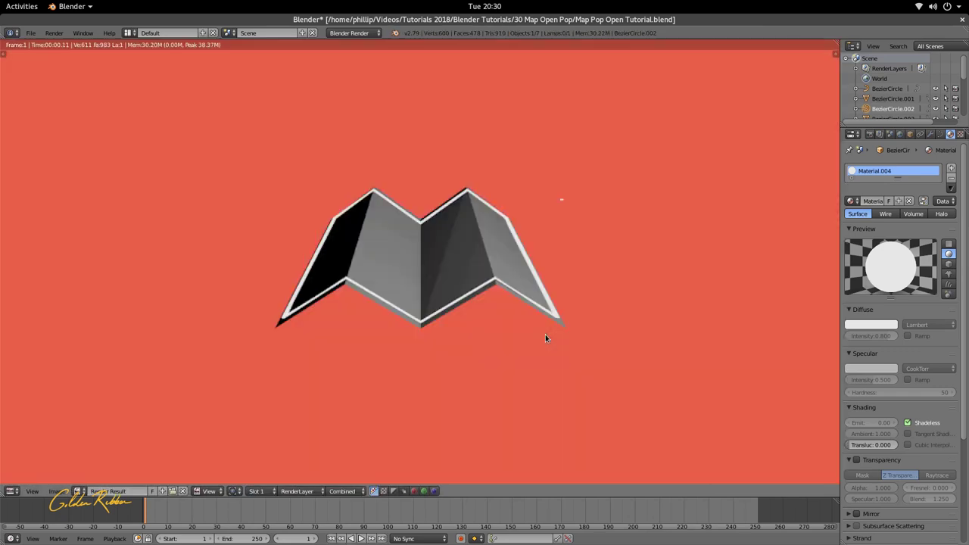
pyautogui.scroll(-2, 437, 294)
pyautogui.scroll(5, 437, 293)
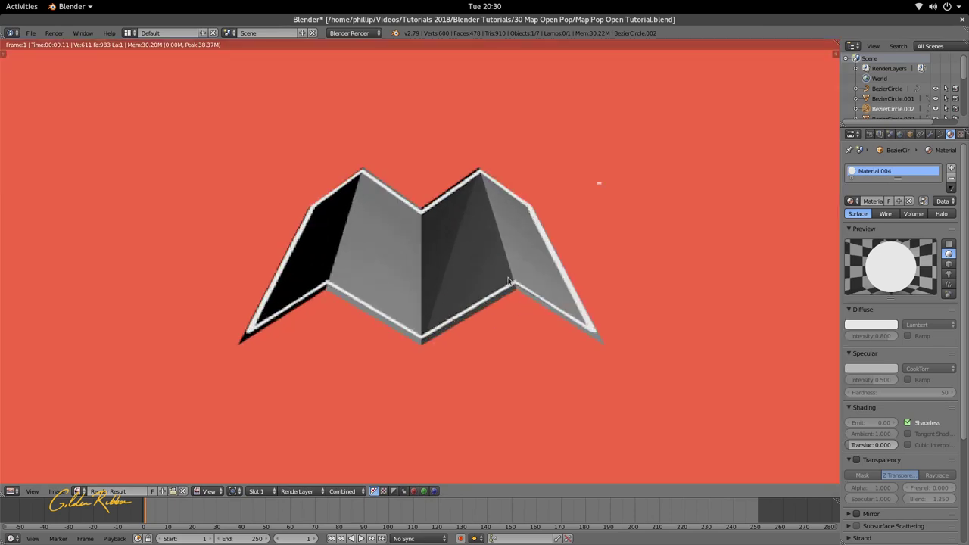
pyautogui.press('Escape')
# Try scaling the border frame Plane.003, then cancel the move and undo the scaling.
pyautogui.rightClick(466, 352)
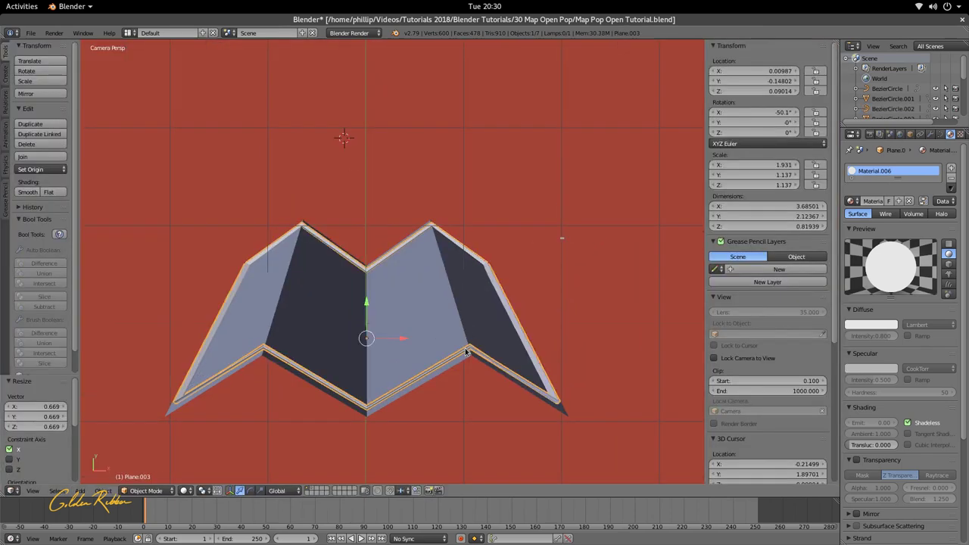
pyautogui.press('s')
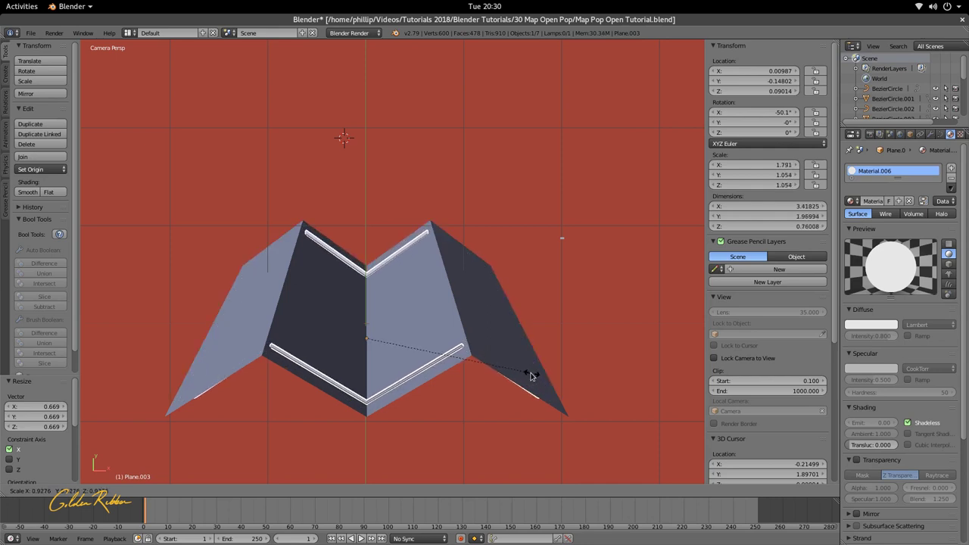
pyautogui.click(530, 374)
pyautogui.moveTo(366, 303); pyautogui.dragTo(356, 293)
pyautogui.rightClick(355, 292)
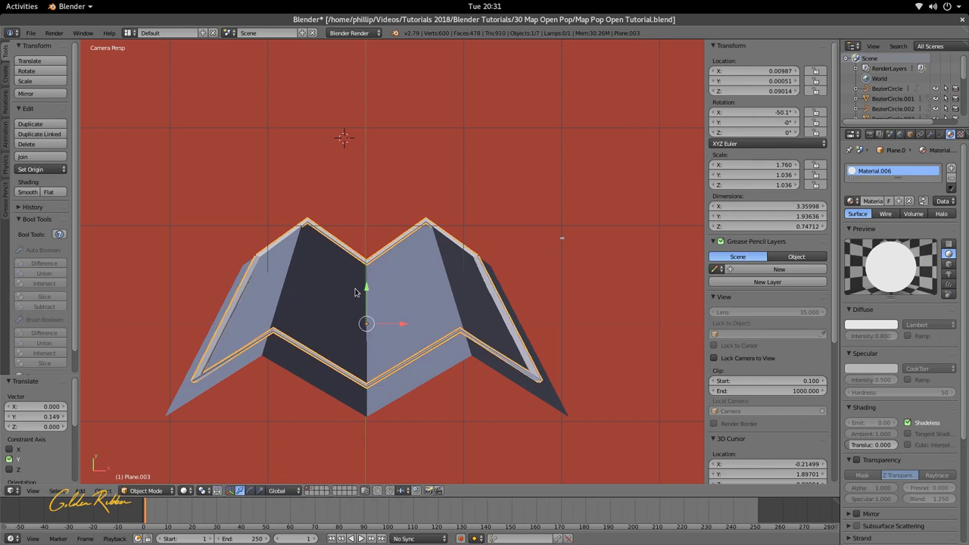
pyautogui.hotkey('ctrl', 'z')
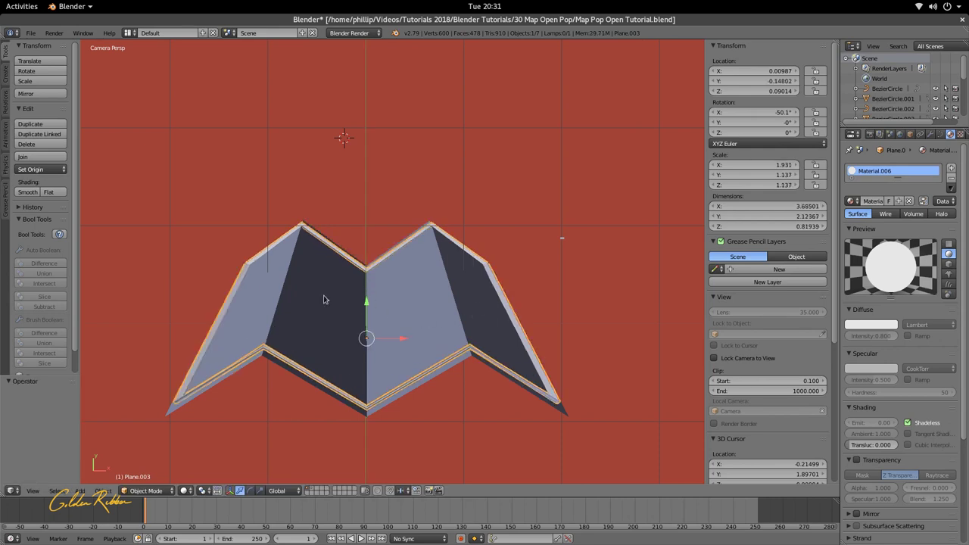
# Inspect the folded map from another angle, return to the camera, and render again.
pyautogui.keyDown('shift'); pyautogui.moveTo(323, 300); pyautogui.dragTo(399, 292, button='middle'); pyautogui.keyUp('shift')
pyautogui.moveTo(520, 309); pyautogui.dragTo(298, 252, button='middle')
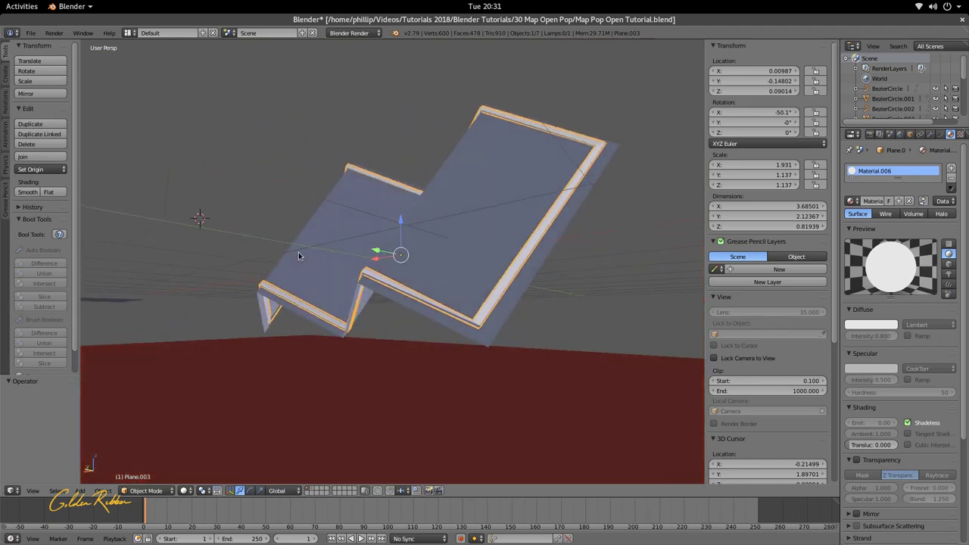
pyautogui.press('KP_0')
pyautogui.scroll(-3, 337, 331)
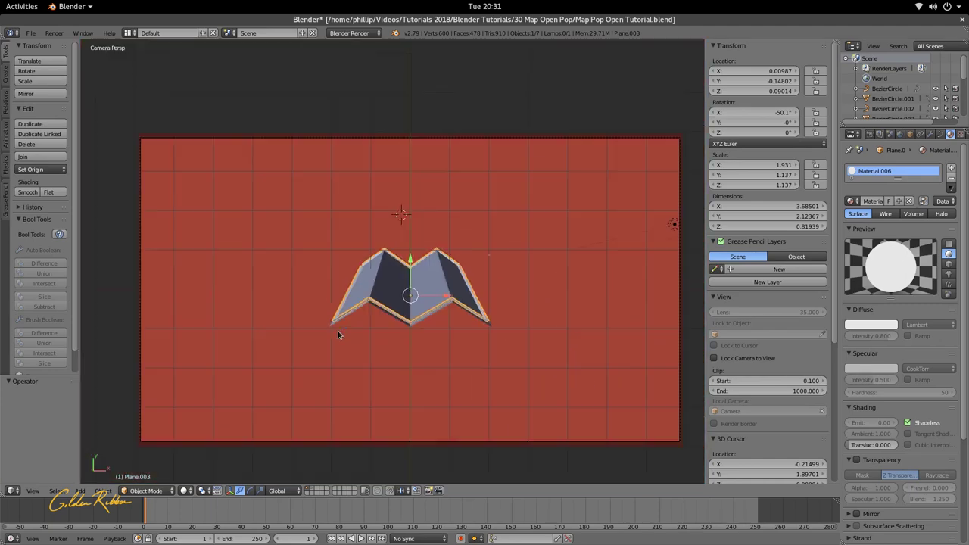
pyautogui.press('F12')
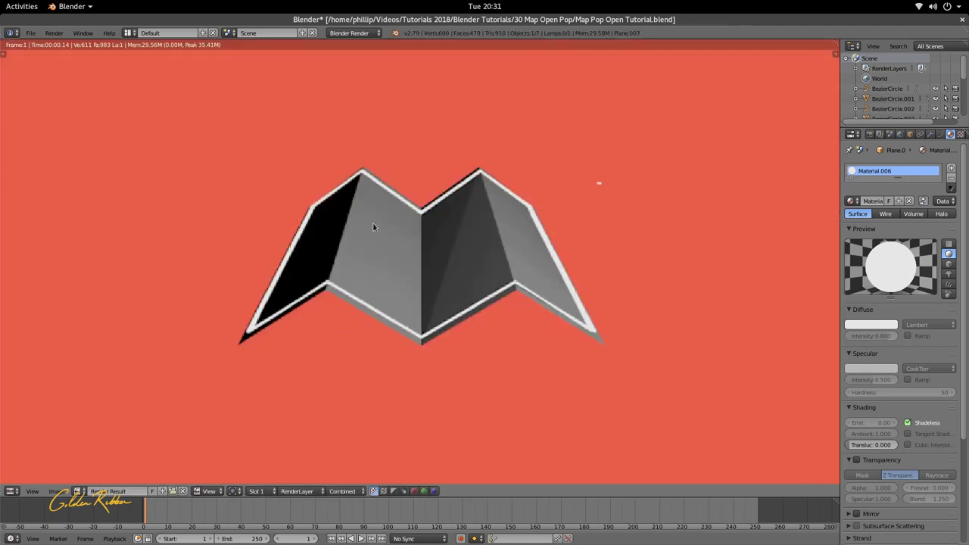
pyautogui.scroll(-2, 363, 231)
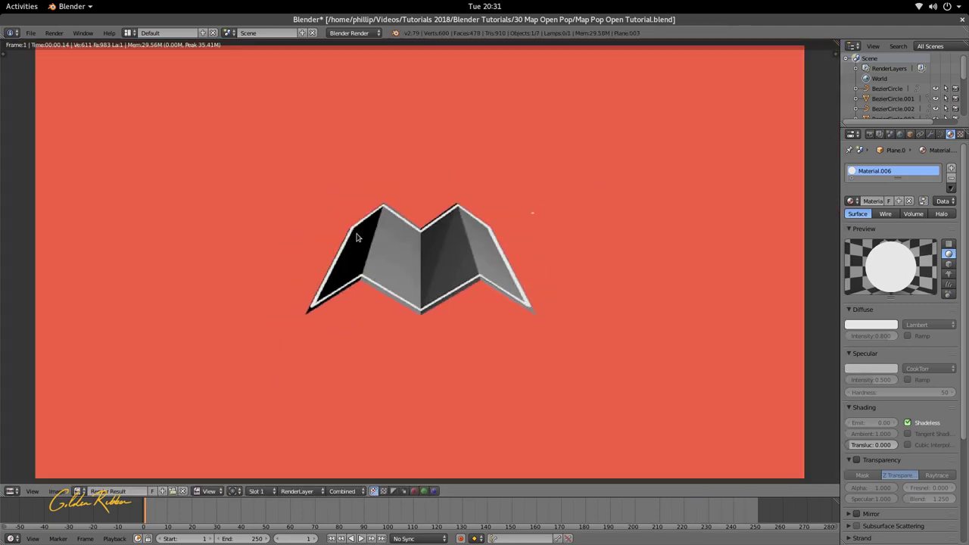
pyautogui.scroll(3, 462, 262)
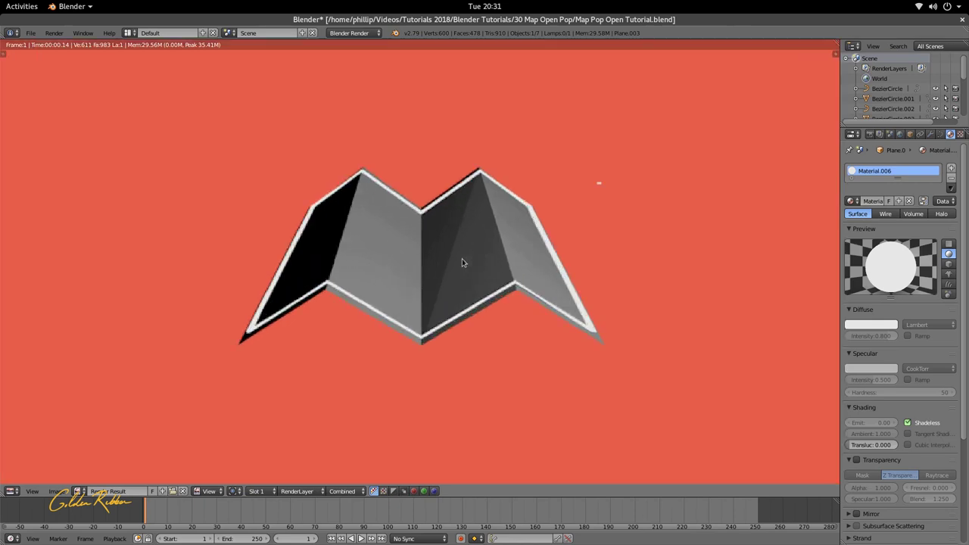
pyautogui.scroll(-2, 437, 267)
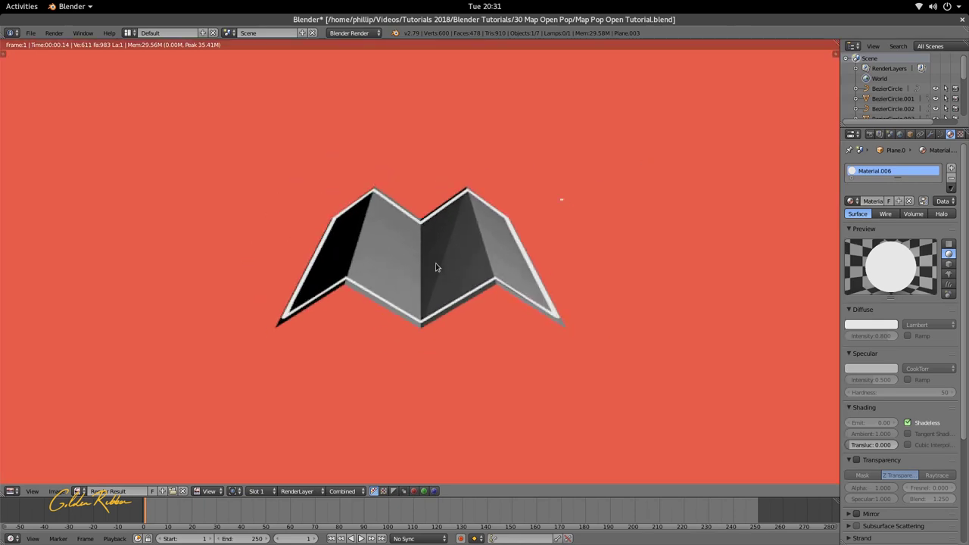
pyautogui.press('Escape')
pyautogui.scroll(2, 424, 315)
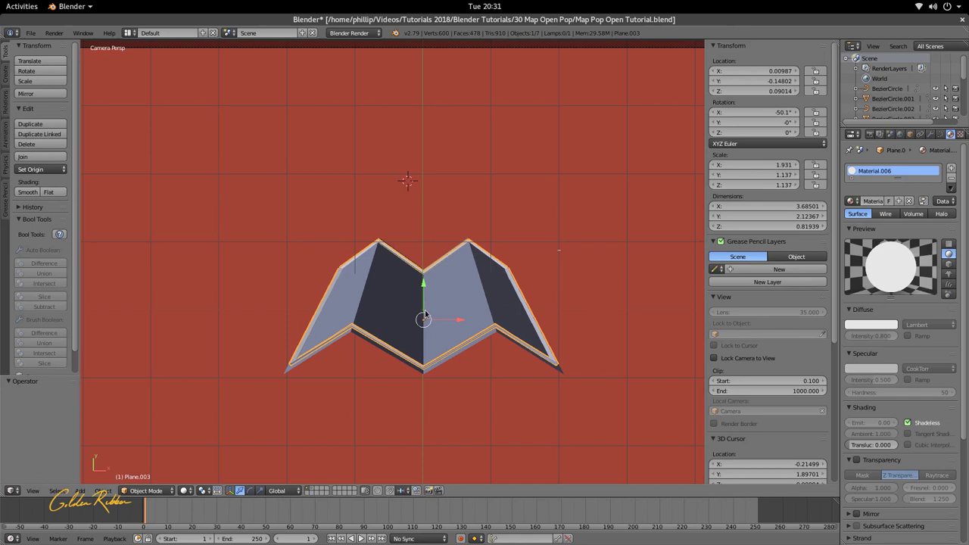
pyautogui.scroll(2, 391, 354)
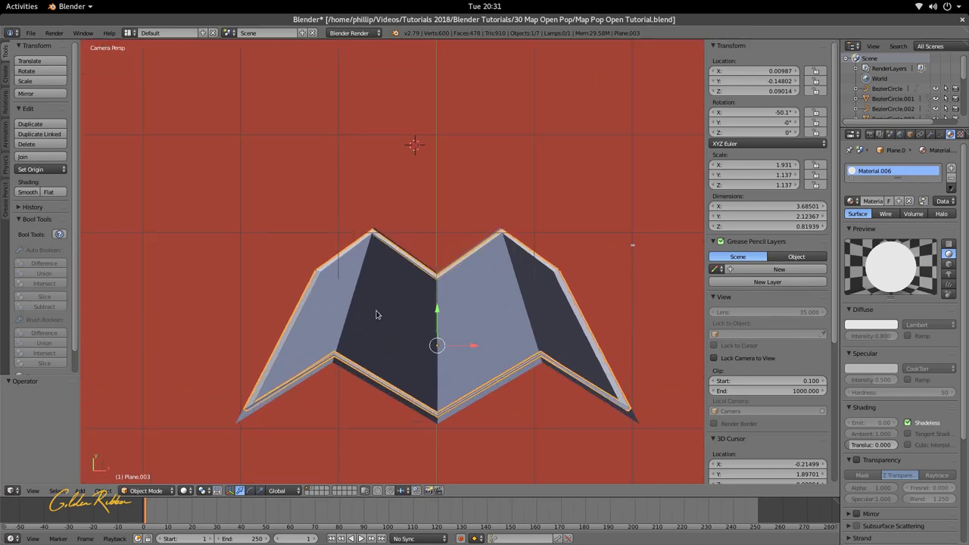
# Select the border frame Plane.003 and show its curve Data settings.
pyautogui.rightClick(377, 314)
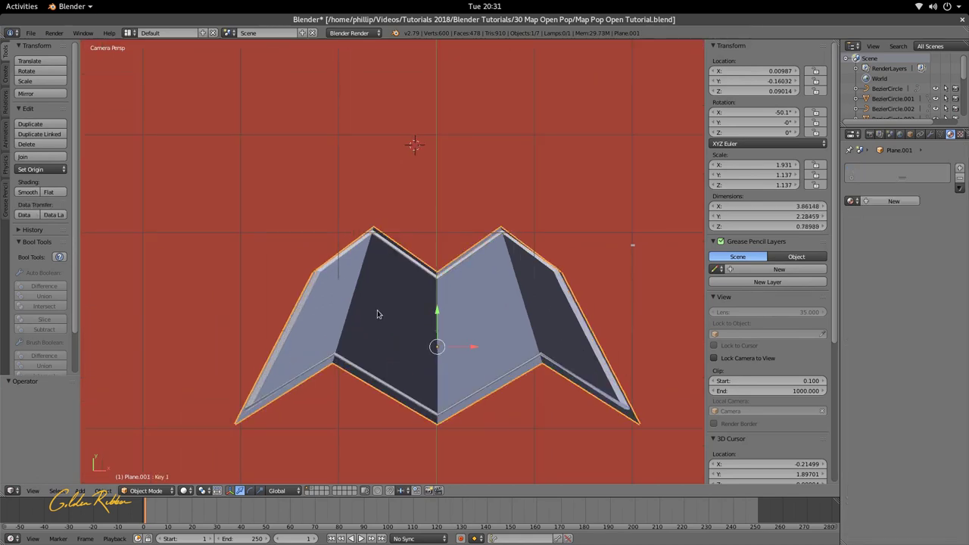
pyautogui.press('Tab')
pyautogui.press('Tab')
pyautogui.rightClick(628, 275)
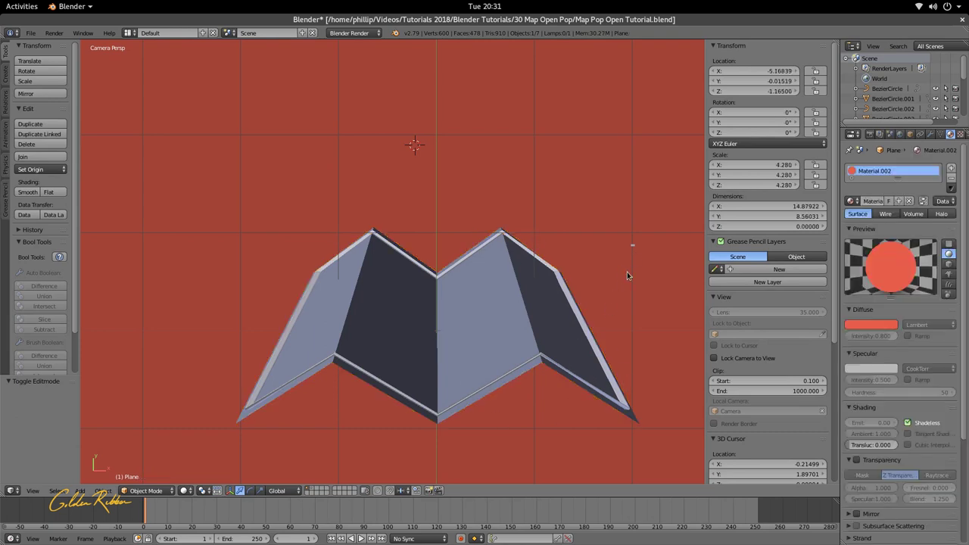
pyautogui.rightClick(636, 248)
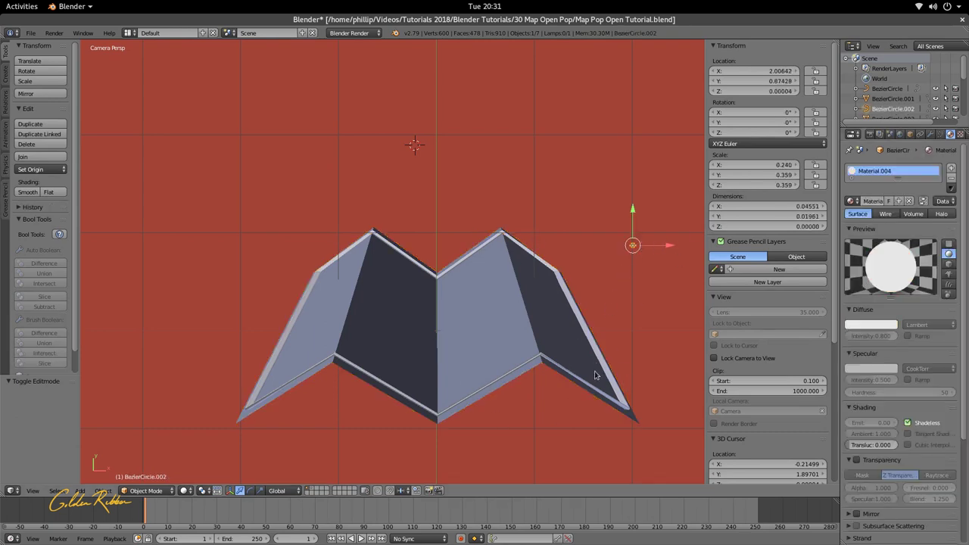
pyautogui.rightClick(604, 393)
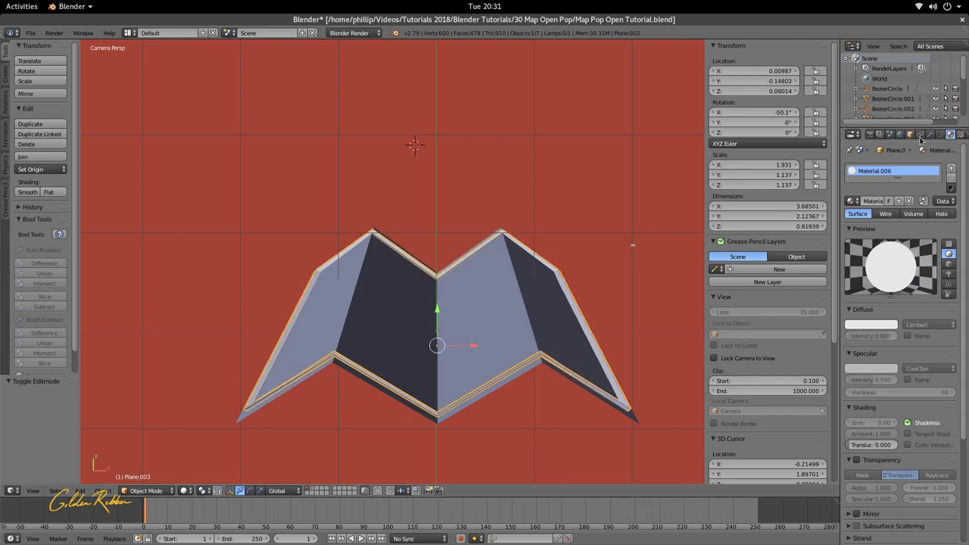
pyautogui.click(941, 135)
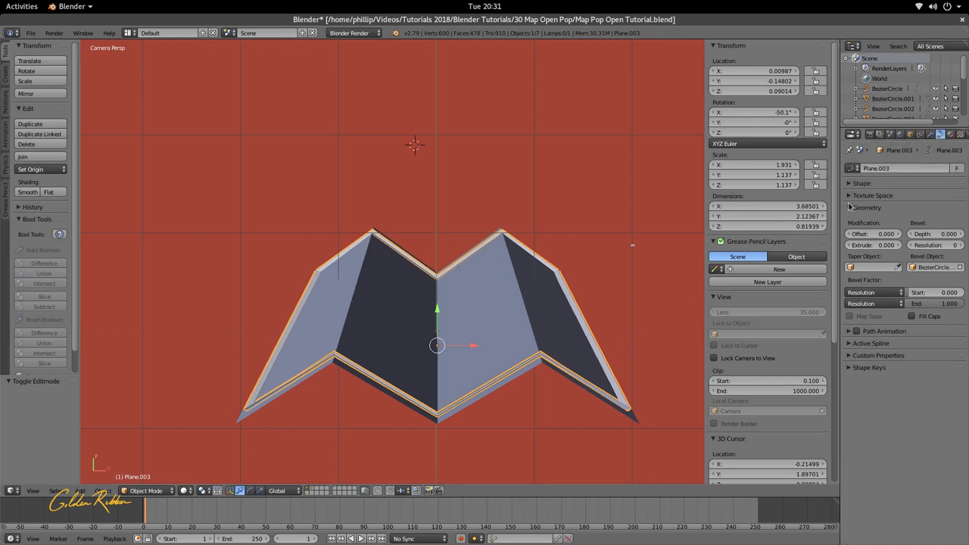
# Set the border curve's Render U and Preview U resolution to 16.
pyautogui.click(852, 183)
pyautogui.click(871, 233)
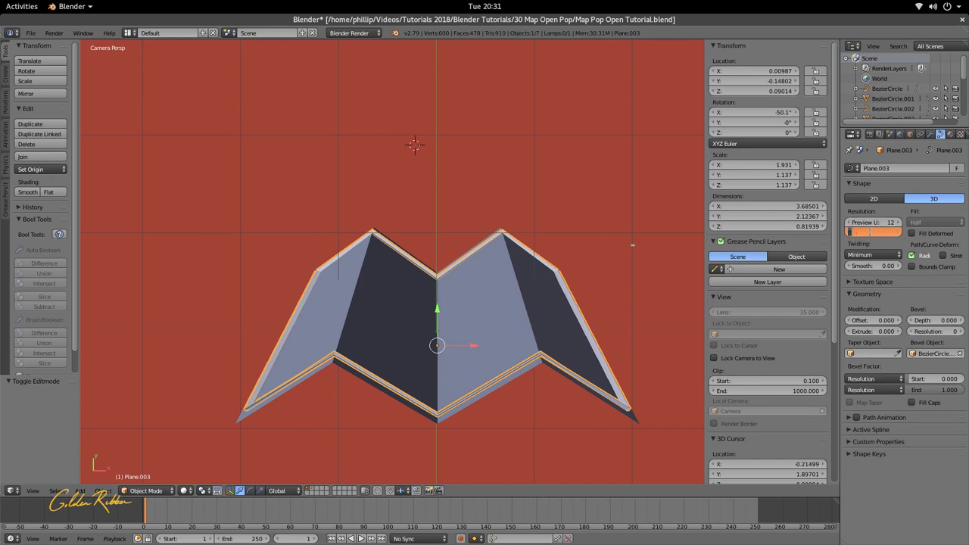
pyautogui.write('12')
pyautogui.press('Return')
pyautogui.click(877, 231)
pyautogui.hotkey('ctrl', 'a')
pyautogui.write('1')
pyautogui.press('Return')
pyautogui.click(879, 222)
pyautogui.write('1')
pyautogui.press('Return')
# Render to check the smoother frame, then reselect the border frame Plane.003.
pyautogui.press('F12')
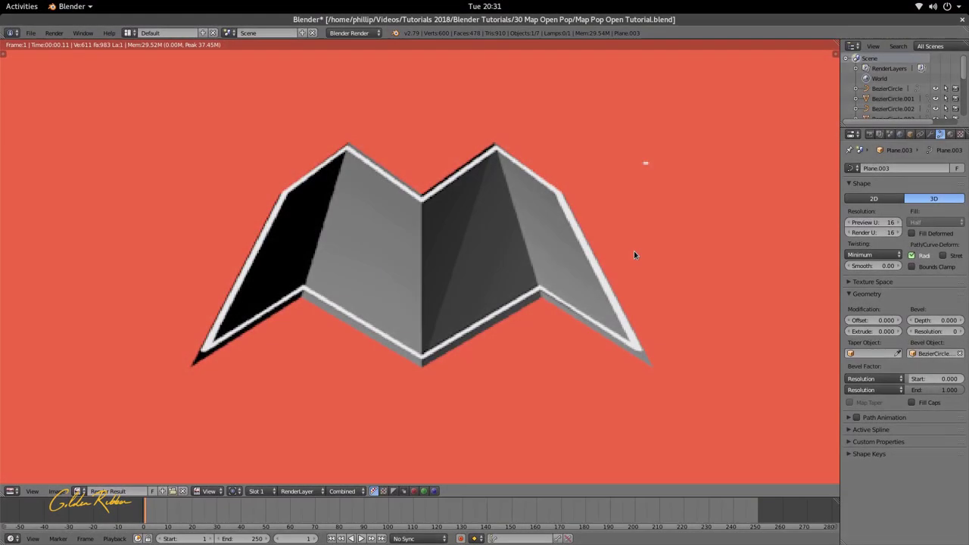
pyautogui.press('Escape')
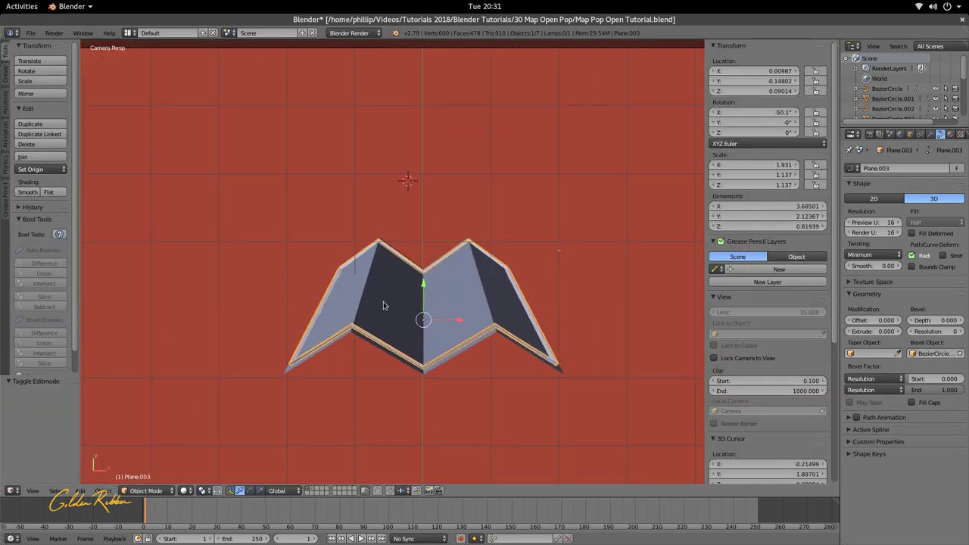
pyautogui.rightClick(510, 337)
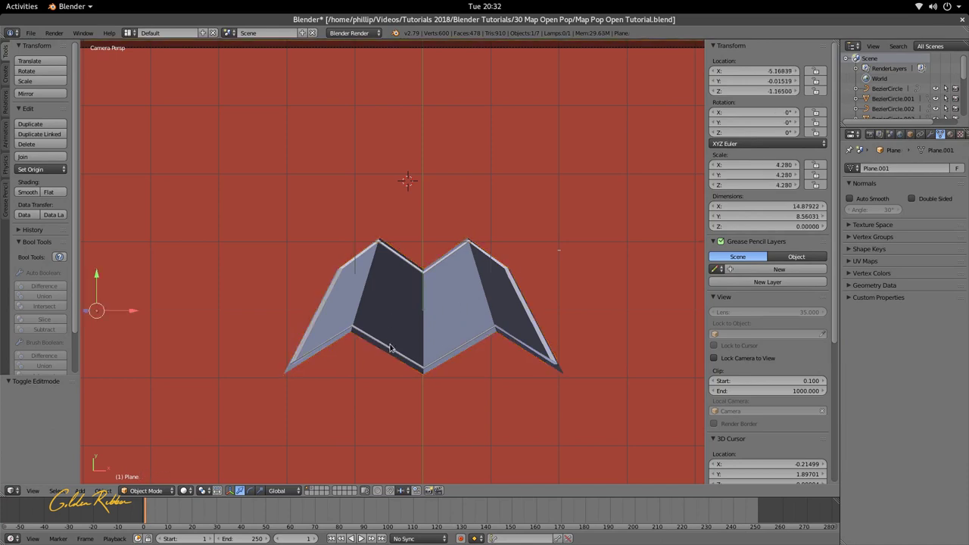
pyautogui.rightClick(410, 366)
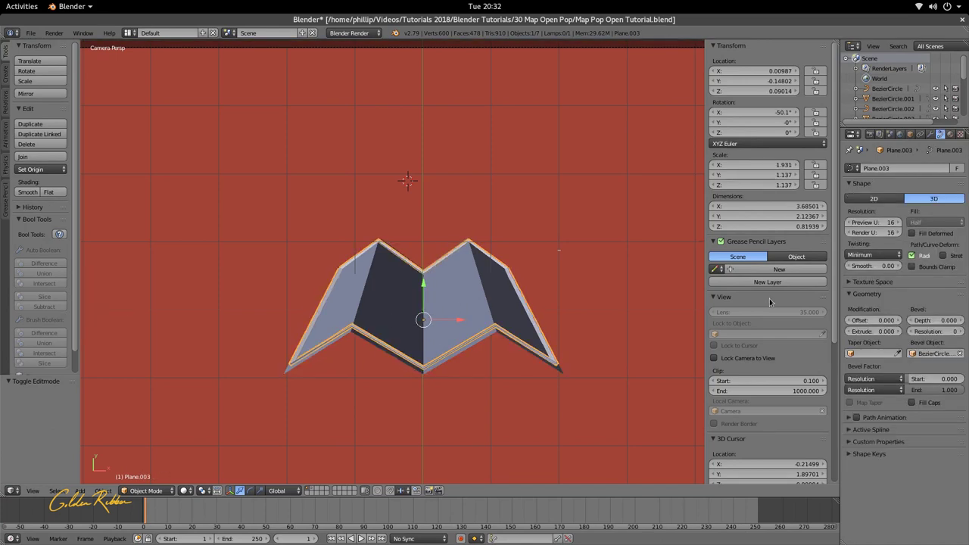
# Review the Geometry bevel settings, setting bevel factor Start back to 0.000.
pyautogui.click(848, 183)
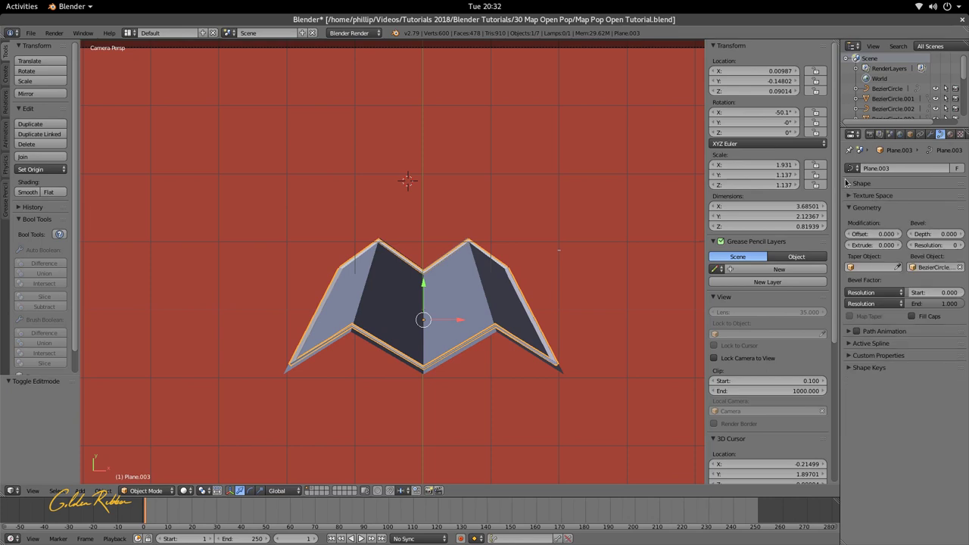
pyautogui.click(848, 207)
pyautogui.click(847, 208)
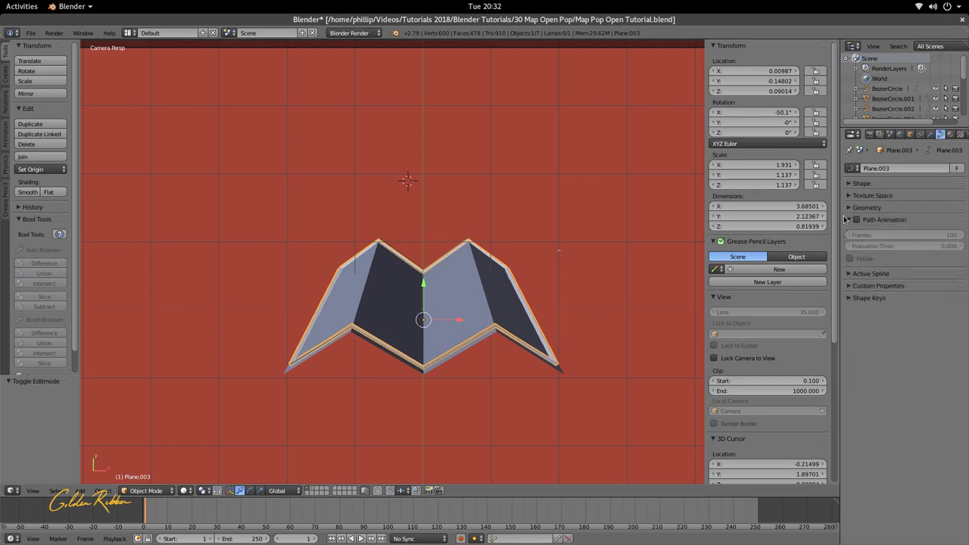
pyautogui.click(847, 208)
pyautogui.click(847, 208)
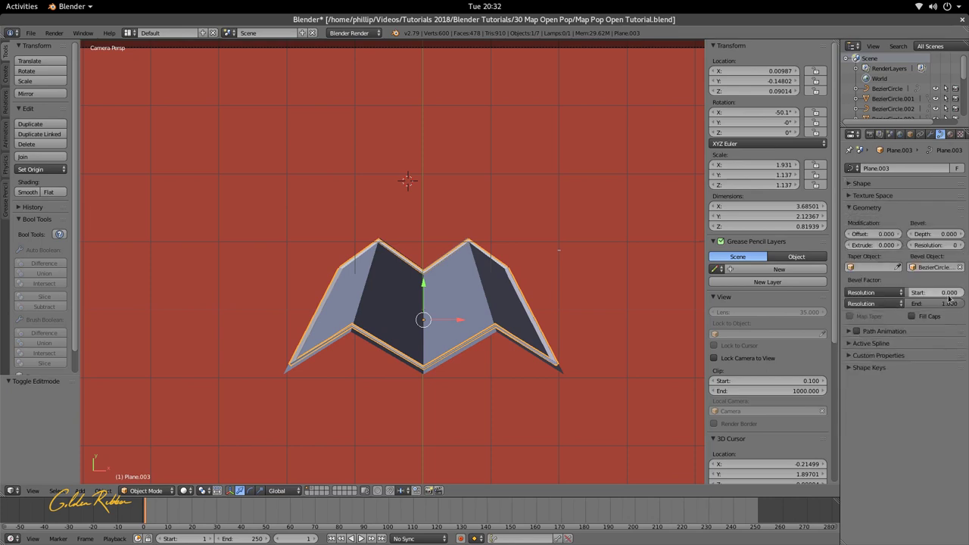
pyautogui.click(911, 292)
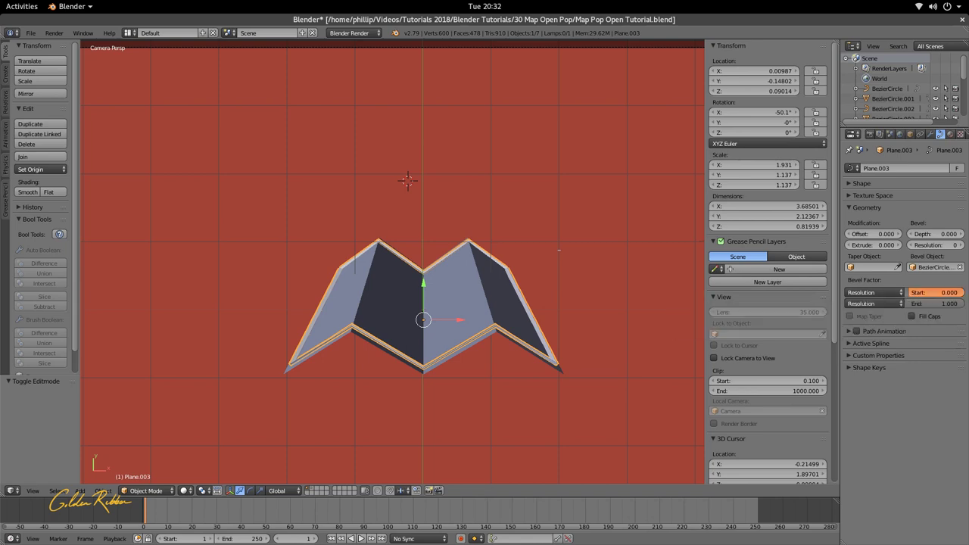
pyautogui.moveTo(931, 292); pyautogui.dragTo(901, 293)
pyautogui.rightClick(551, 357)
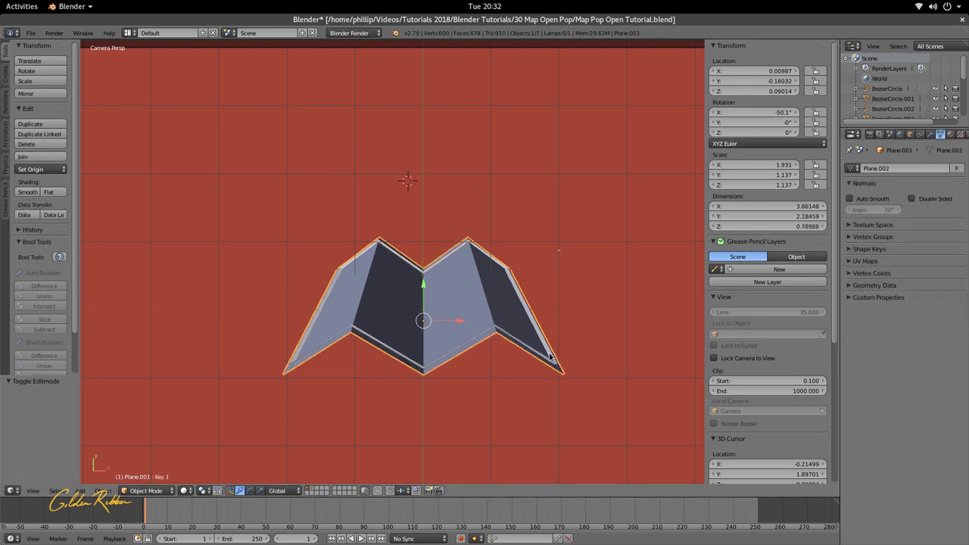
pyautogui.rightClick(551, 358)
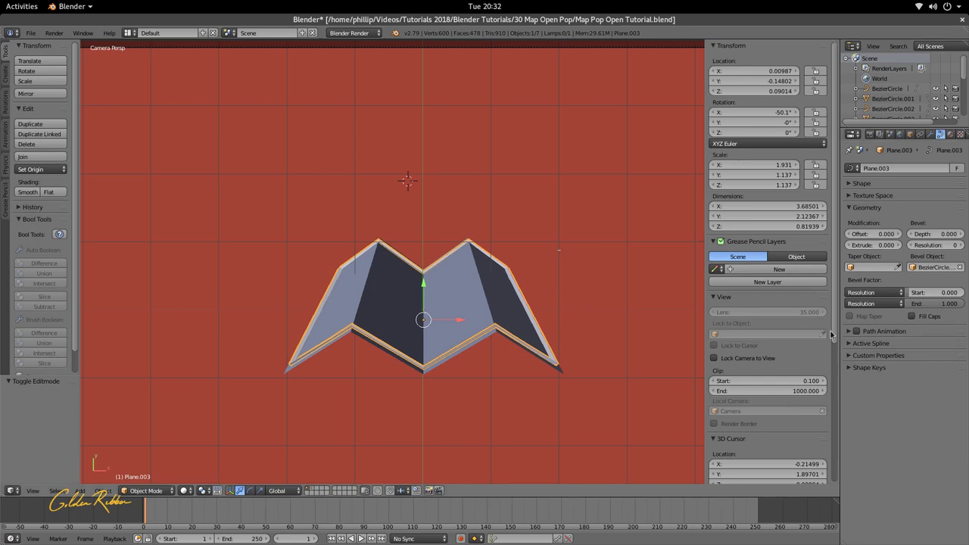
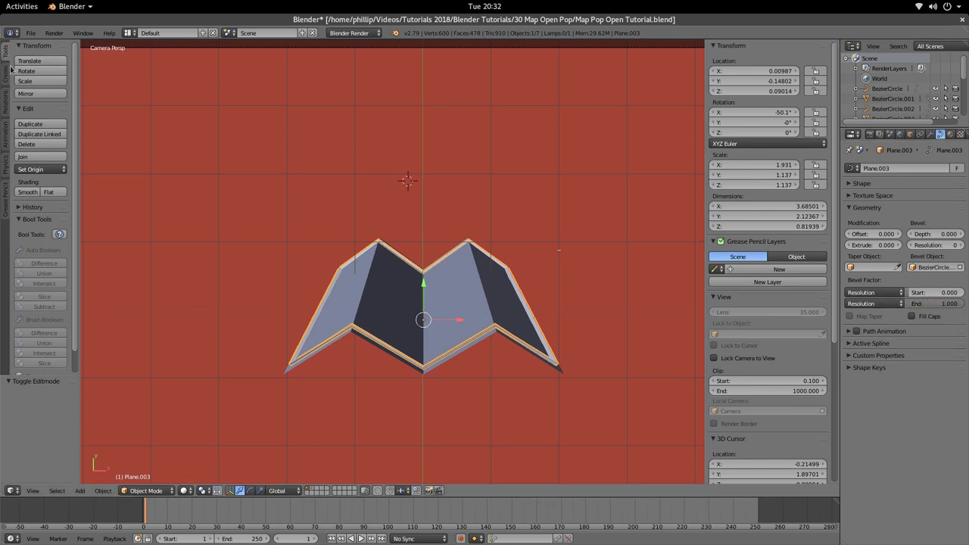
# Browse the tool shelf categories, including the physics tools.
pyautogui.click(7, 84)
pyautogui.click(6, 114)
pyautogui.click(5, 135)
pyautogui.click(5, 171)
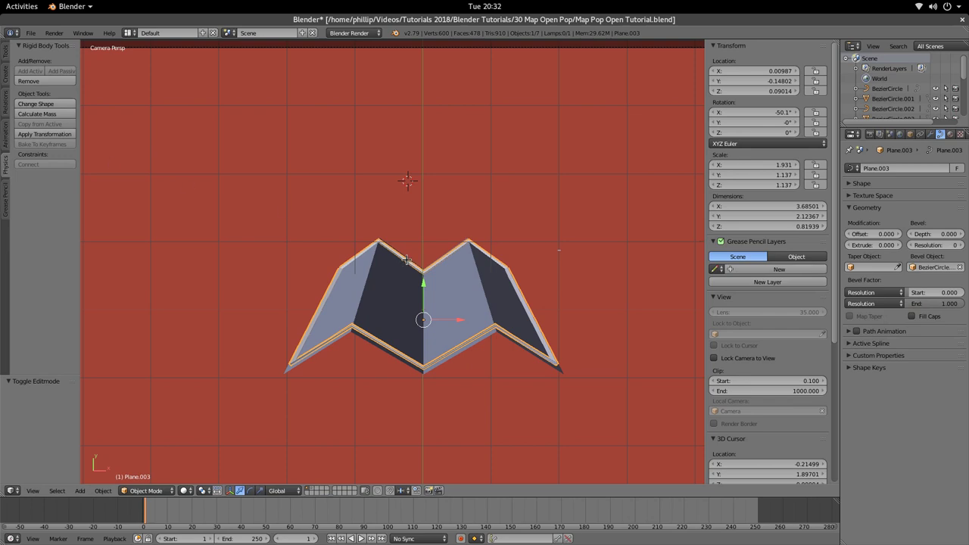
# Look over the curve stroke drawing options in Edit Mode, then return to Object Mode.
pyautogui.press('Tab')
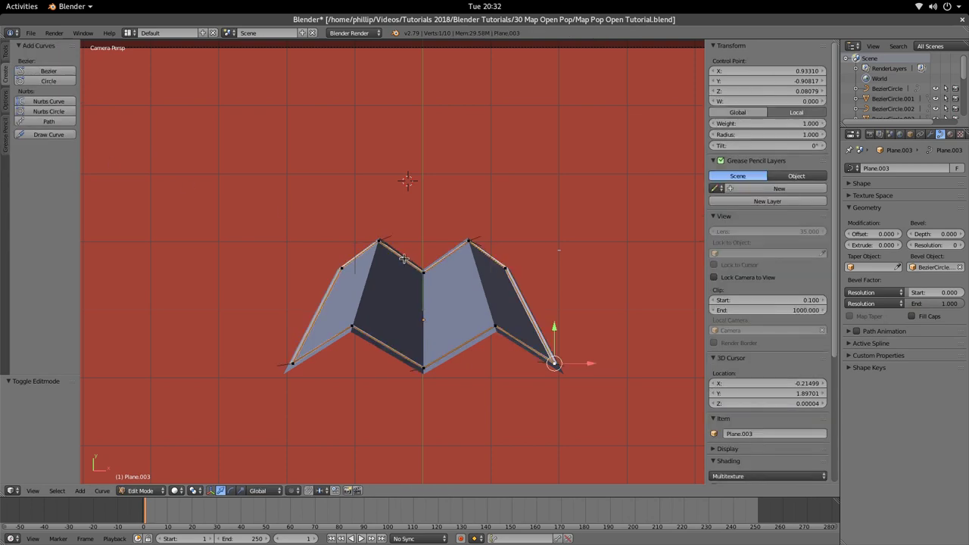
pyautogui.click(5, 53)
pyautogui.click(6, 76)
pyautogui.click(5, 101)
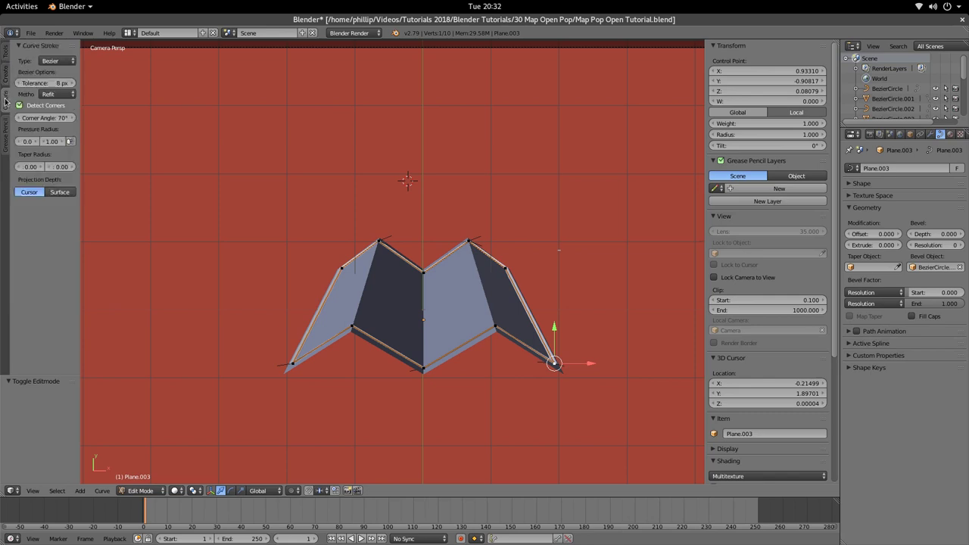
pyautogui.click(57, 94)
pyautogui.click(65, 86)
pyautogui.press('Tab')
pyautogui.press('Tab')
pyautogui.press('Tab')
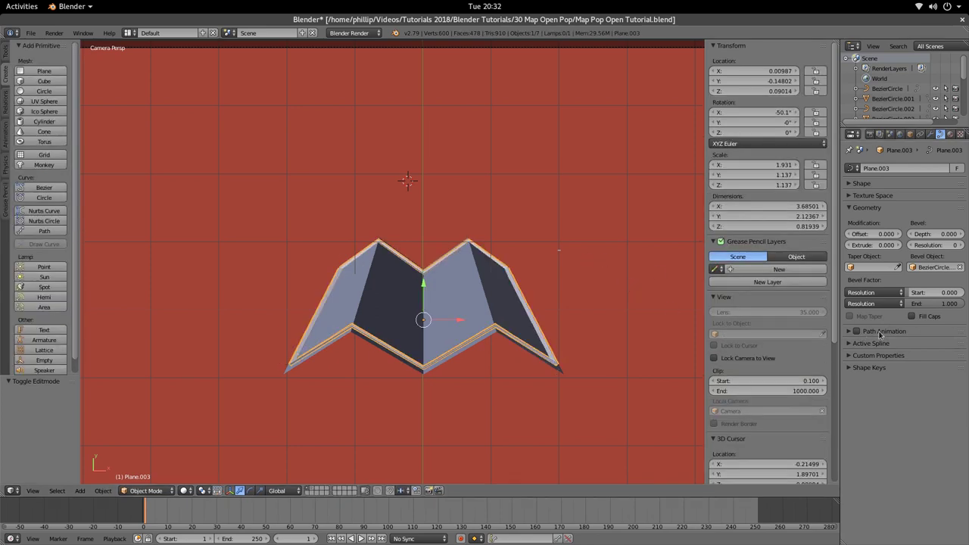
# Uncheck Cyclic U under Active Spline so the edge curve becomes an open path.
pyautogui.click(867, 344)
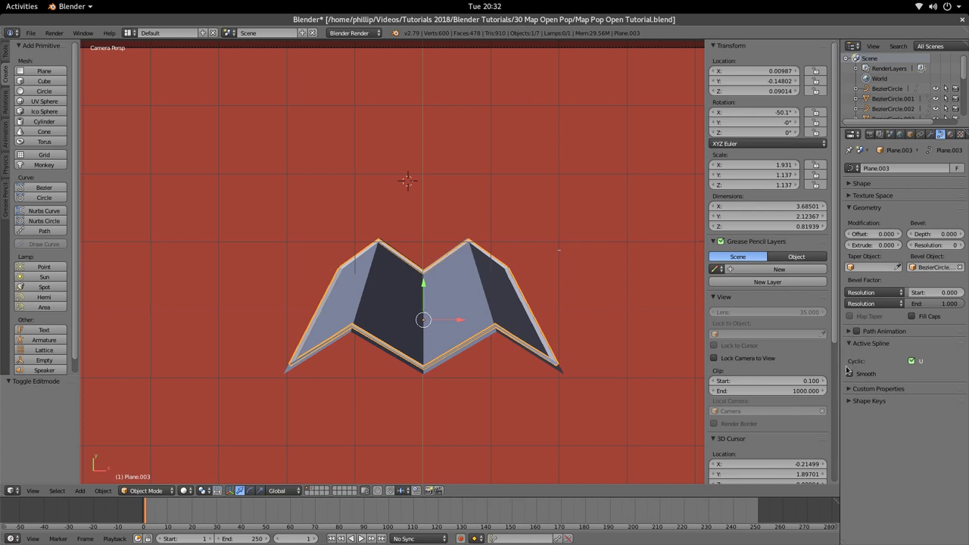
pyautogui.click(912, 361)
pyautogui.click(912, 361)
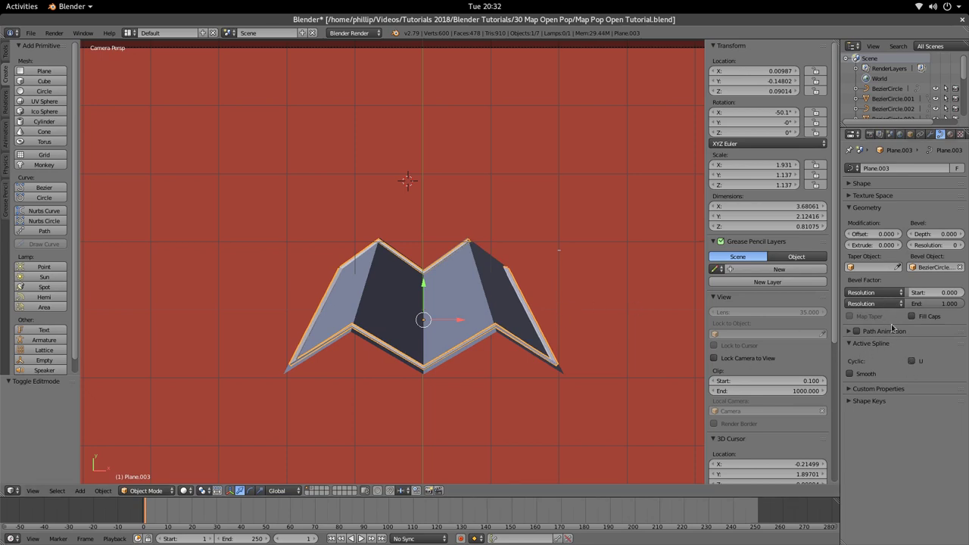
pyautogui.moveTo(947, 304)
pyautogui.mouseDown()
pyautogui.moveTo(894, 303)
pyautogui.moveTo(948, 304)
pyautogui.mouseUp()
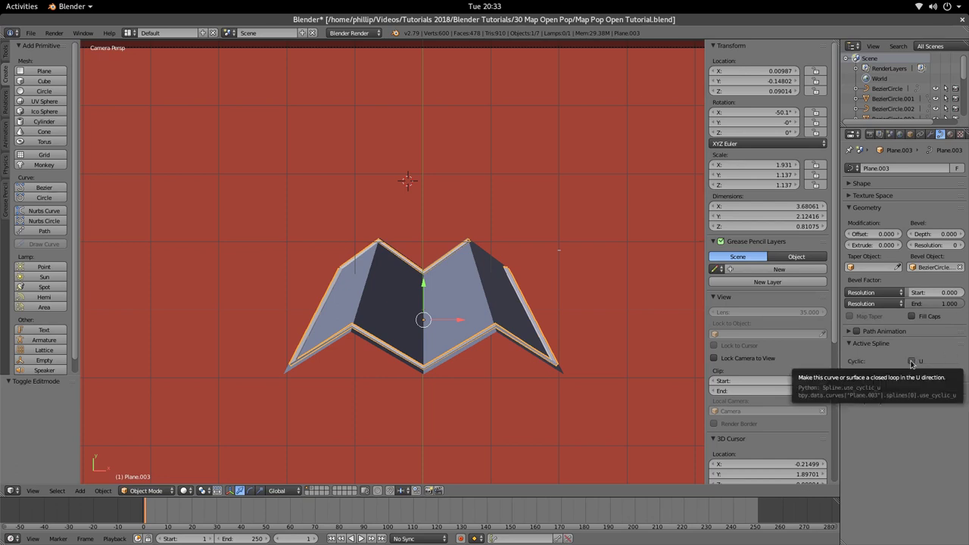
# Toggle Cyclic U closed and open again, leaving the edge trim curve open.
pyautogui.click(852, 344)
pyautogui.click(852, 344)
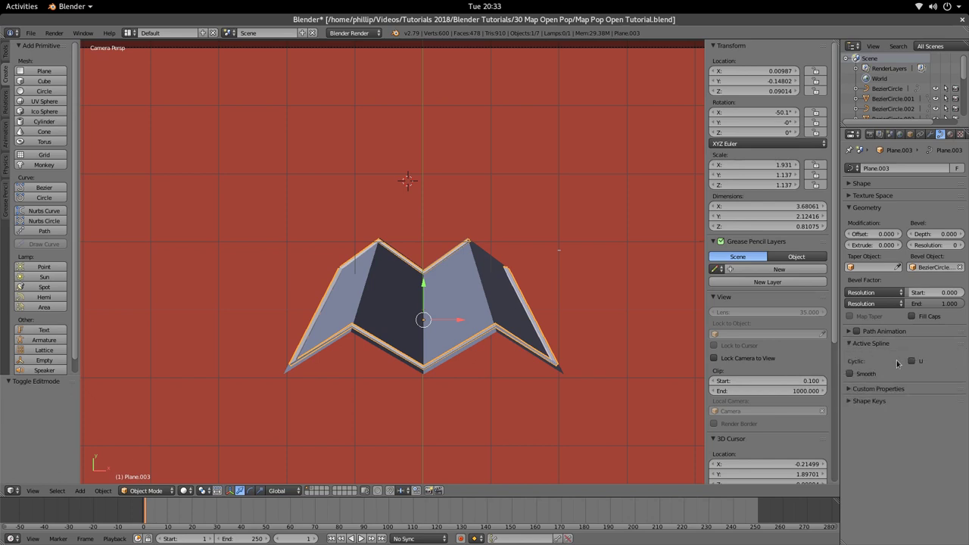
pyautogui.click(912, 361)
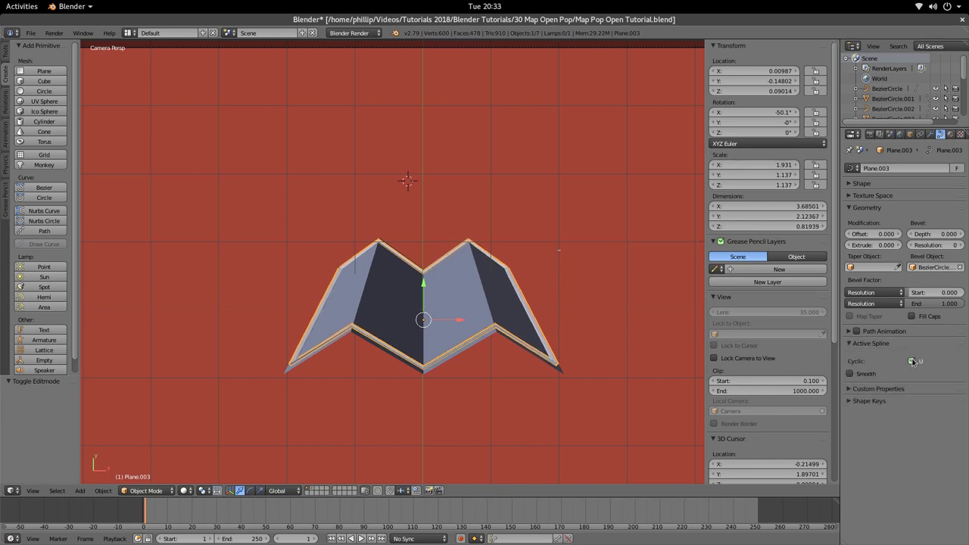
pyautogui.click(912, 361)
pyautogui.scroll(4, 544, 290)
# In Edit Mode, select the edge curve's control point at the right peak.
pyautogui.scroll(5, 469, 266)
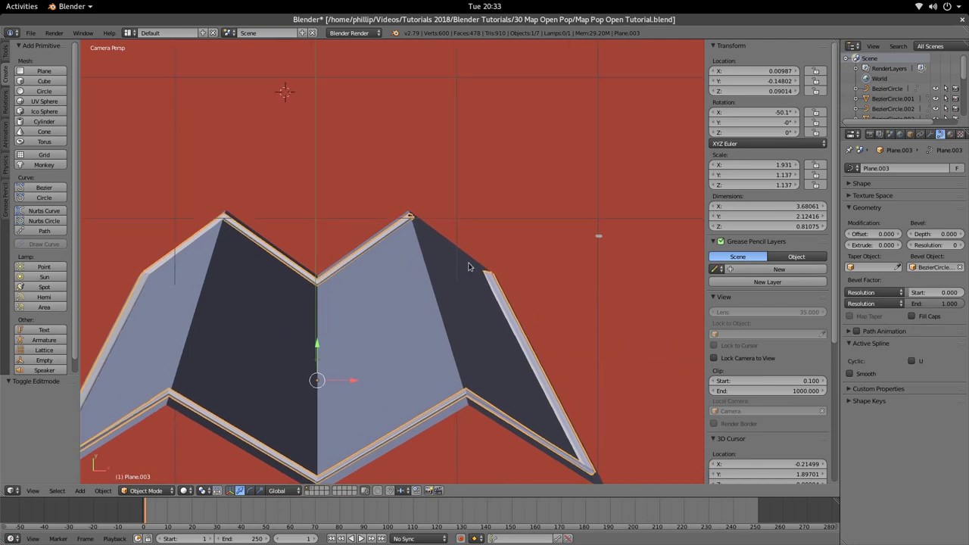
pyautogui.press('Tab')
pyautogui.keyDown('shift'); pyautogui.moveTo(474, 201); pyautogui.dragTo(366, 158, button='middle'); pyautogui.keyUp('shift')
pyautogui.rightClick(352, 160)
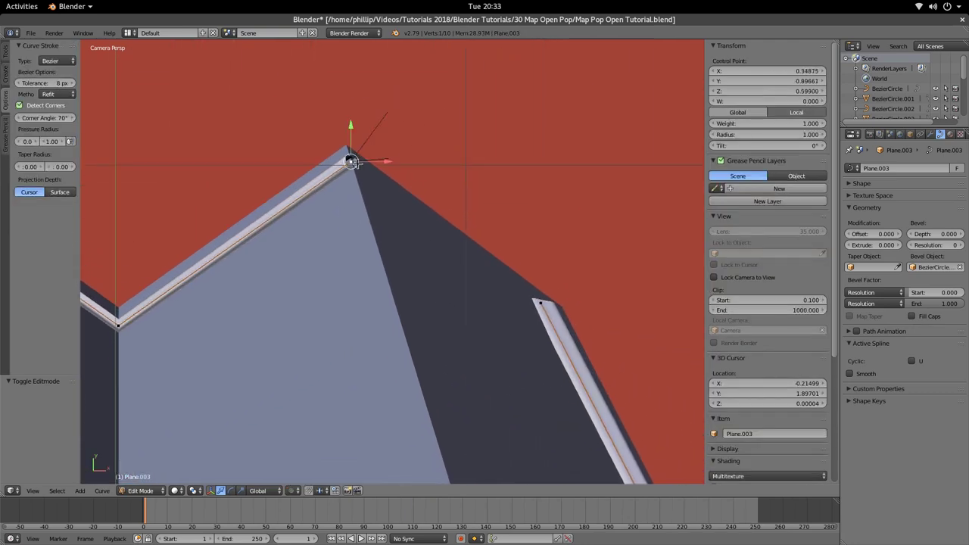
pyautogui.scroll(-3, 376, 202)
pyautogui.scroll(4, 382, 200)
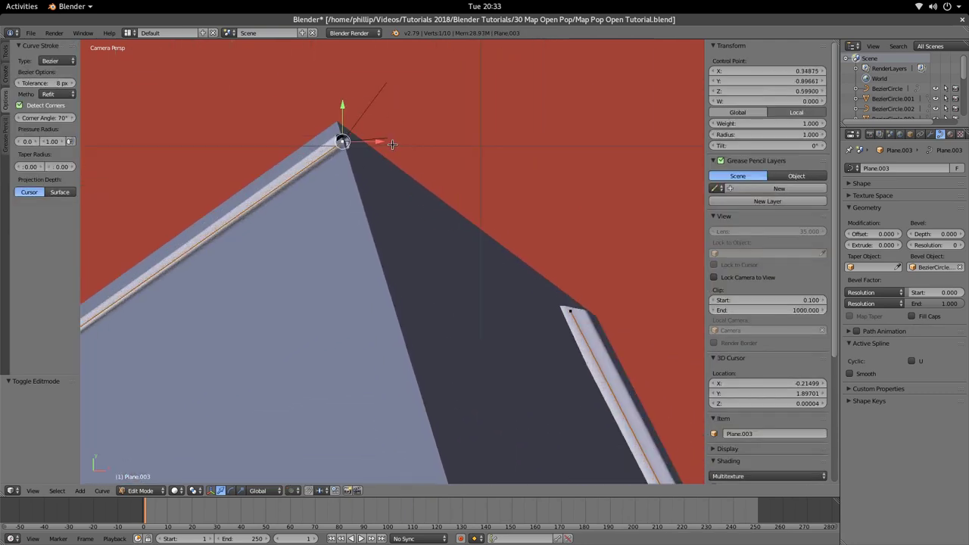
pyautogui.press('Tab')
pyautogui.press('Tab')
# Extrude a new curve point from the peak down to the next corner.
pyautogui.press('e')
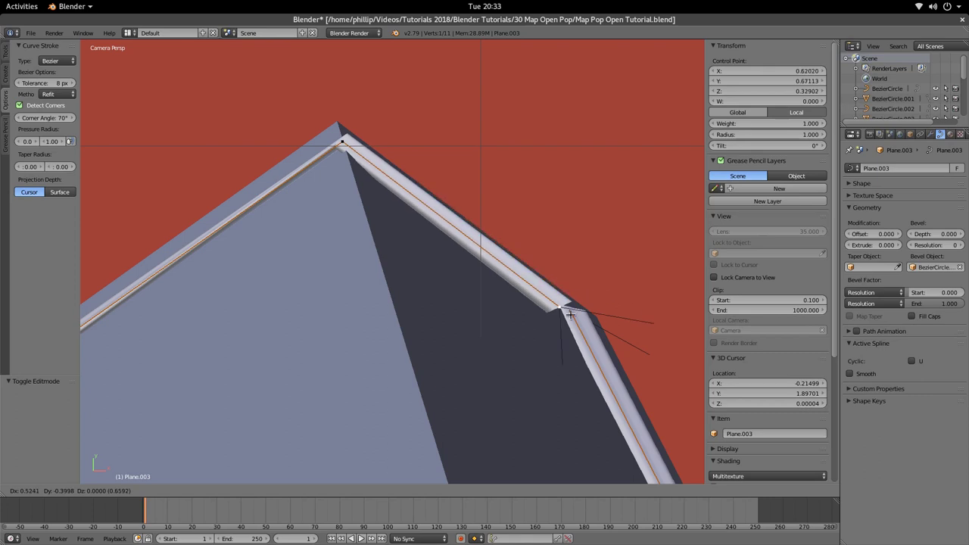
pyautogui.click(576, 318)
pyautogui.scroll(-5, 576, 318)
pyautogui.moveTo(552, 288); pyautogui.dragTo(383, 275, button='middle')
pyautogui.scroll(3, 433, 228)
# Adjust the new corner point's position along Z, then Y, then X.
pyautogui.press('g')
pyautogui.press('z')
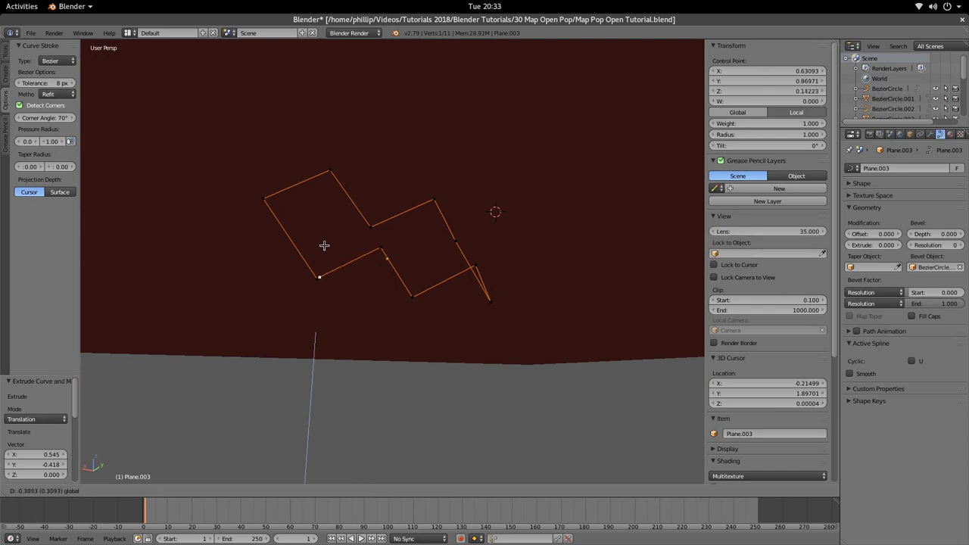
pyautogui.click(324, 254)
pyautogui.moveTo(325, 258); pyautogui.dragTo(417, 327, button='middle')
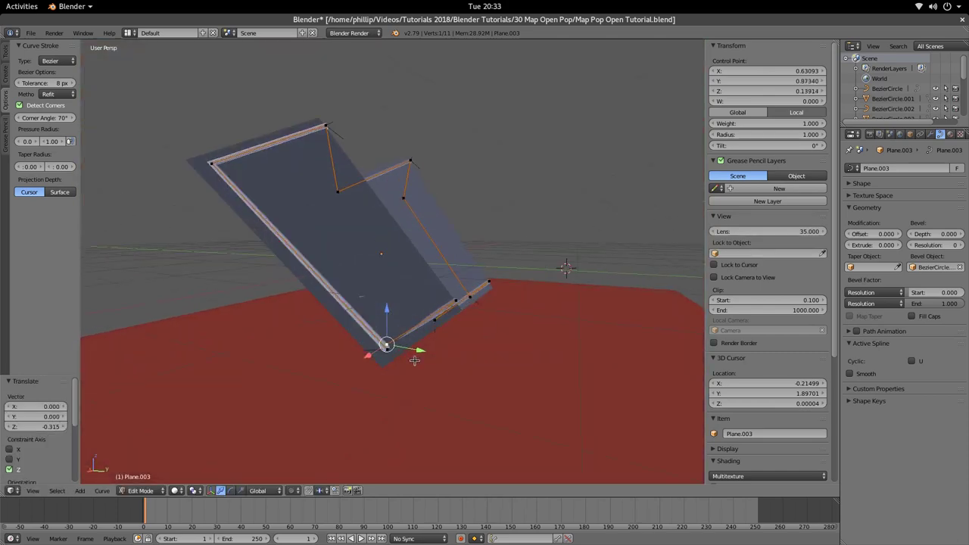
pyautogui.press('g')
pyautogui.press('y')
pyautogui.click(413, 356)
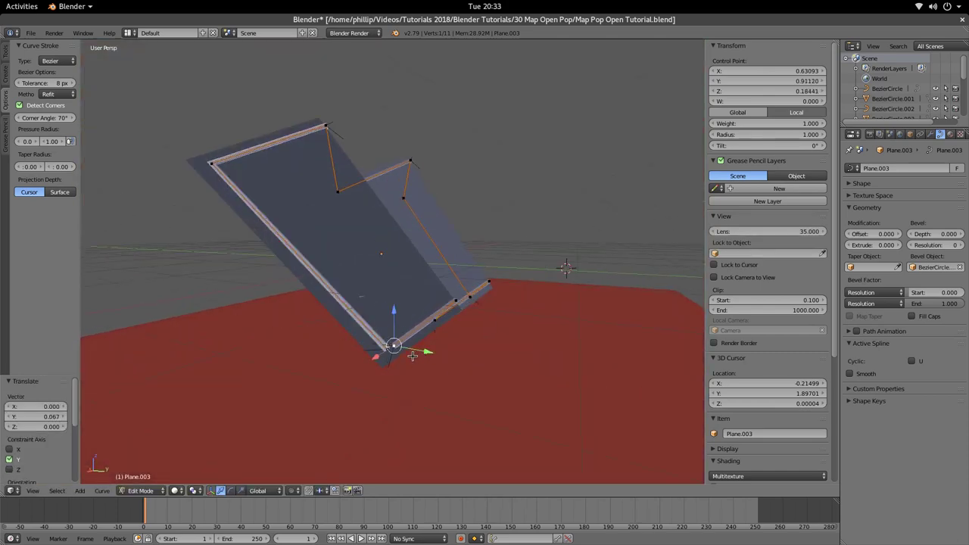
pyautogui.press('g')
pyautogui.press('x')
pyautogui.click(370, 366)
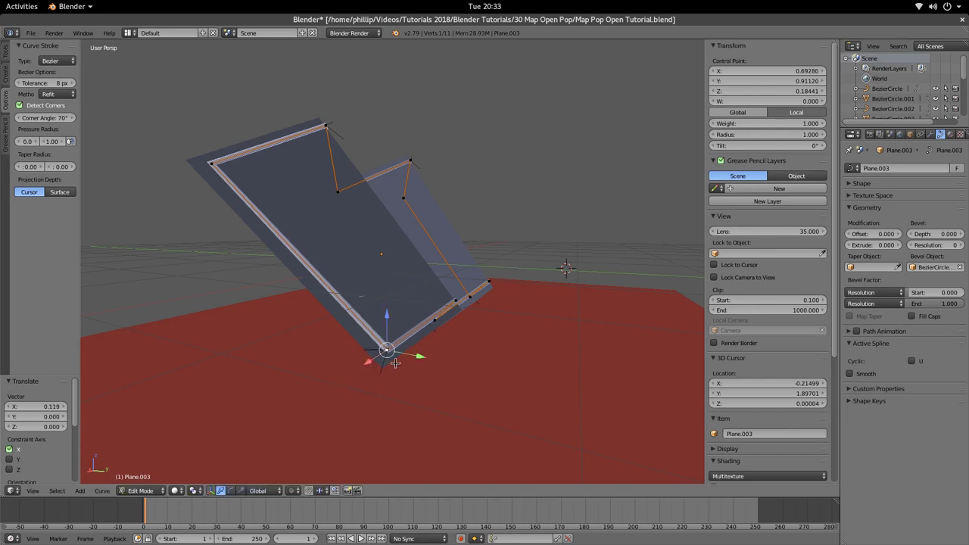
# Refine the corner point: lower it on Z, pull it back on X, raise it slightly.
pyautogui.moveTo(374, 362); pyautogui.dragTo(355, 325, button='middle')
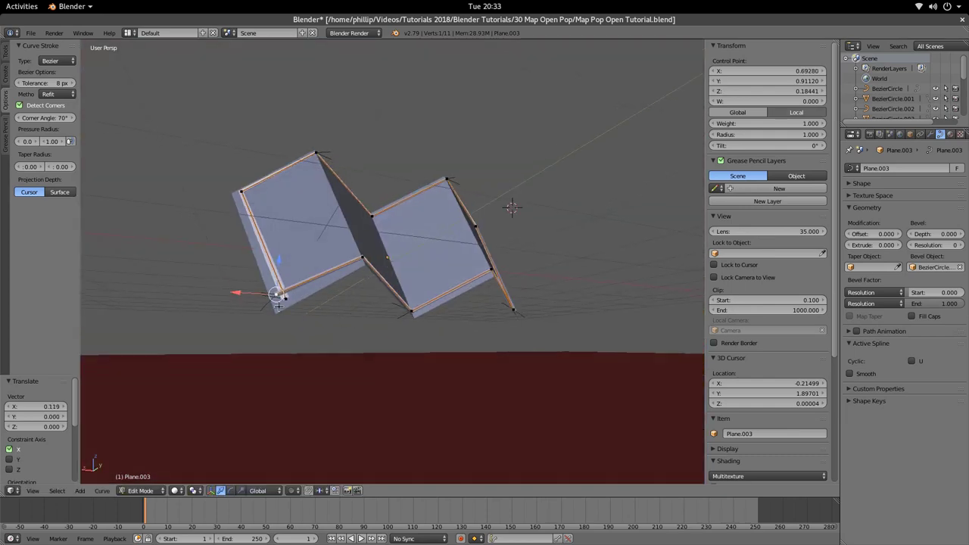
pyautogui.press('g')
pyautogui.press('z')
pyautogui.click(281, 279)
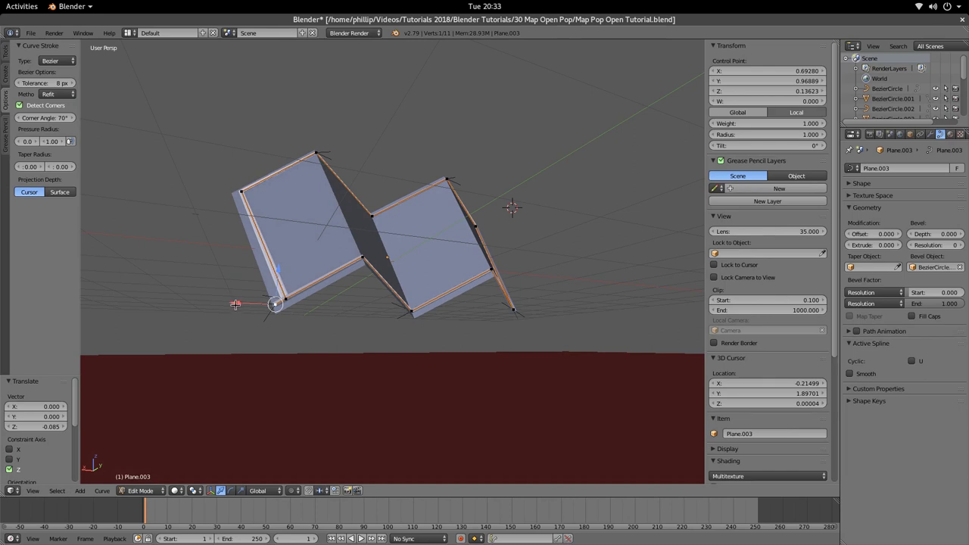
pyautogui.press('g')
pyautogui.press('x')
pyautogui.click(258, 305)
pyautogui.press('g')
pyautogui.press('z')
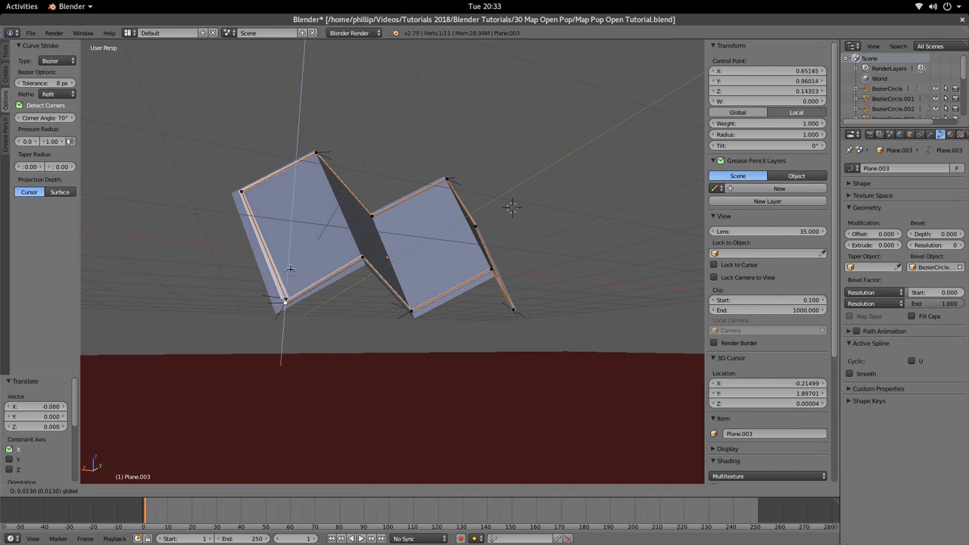
pyautogui.click(291, 269)
# From camera view, lower the corner point onto the map edge and leave Edit Mode.
pyautogui.moveTo(299, 296); pyautogui.dragTo(269, 258, button='middle')
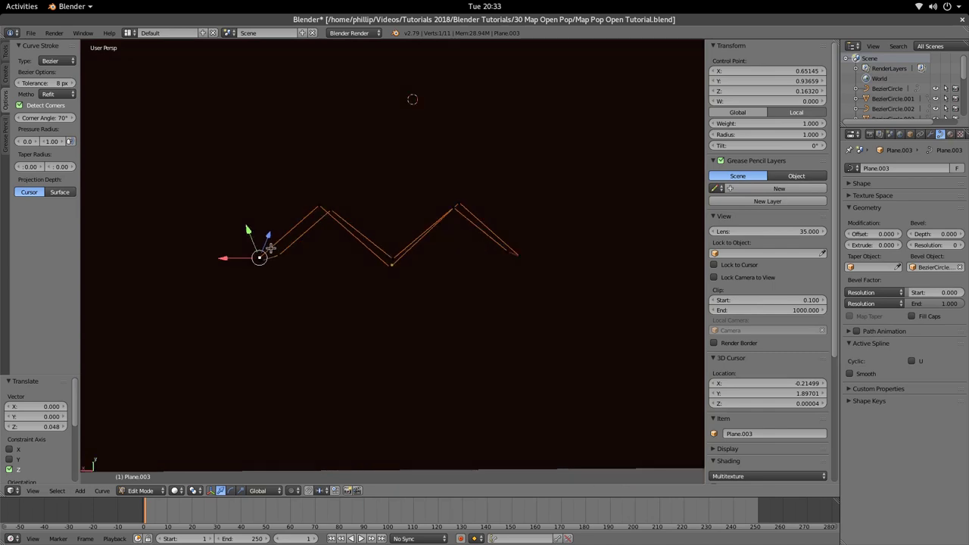
pyautogui.press('KP_0')
pyautogui.press('g')
pyautogui.press('z')
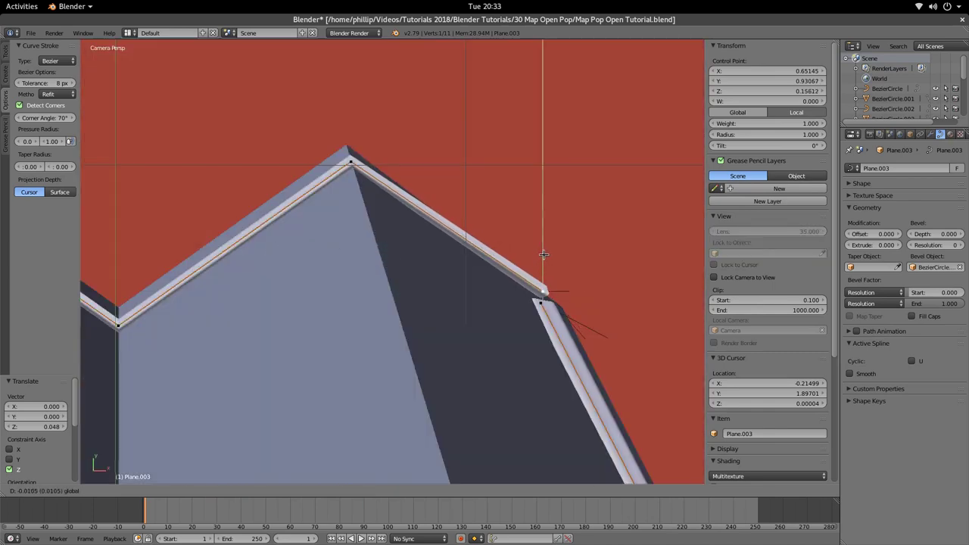
pyautogui.click(546, 263)
pyautogui.scroll(-5, 544, 267)
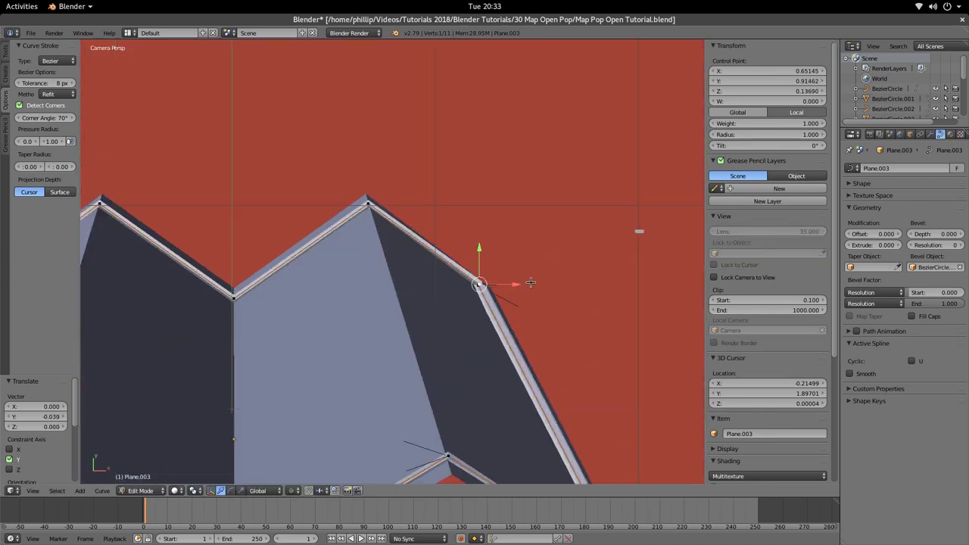
pyautogui.press('Tab')
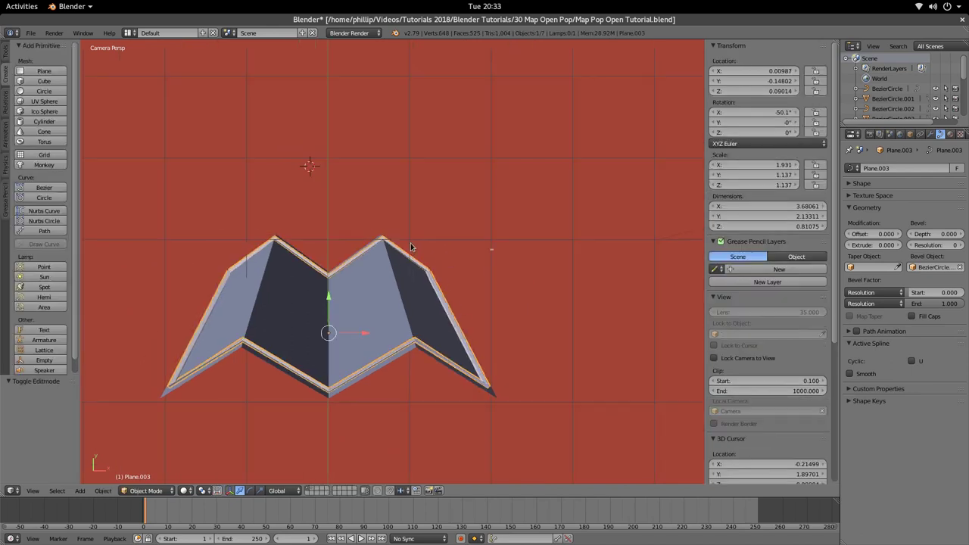
pyautogui.scroll(-2, 411, 247)
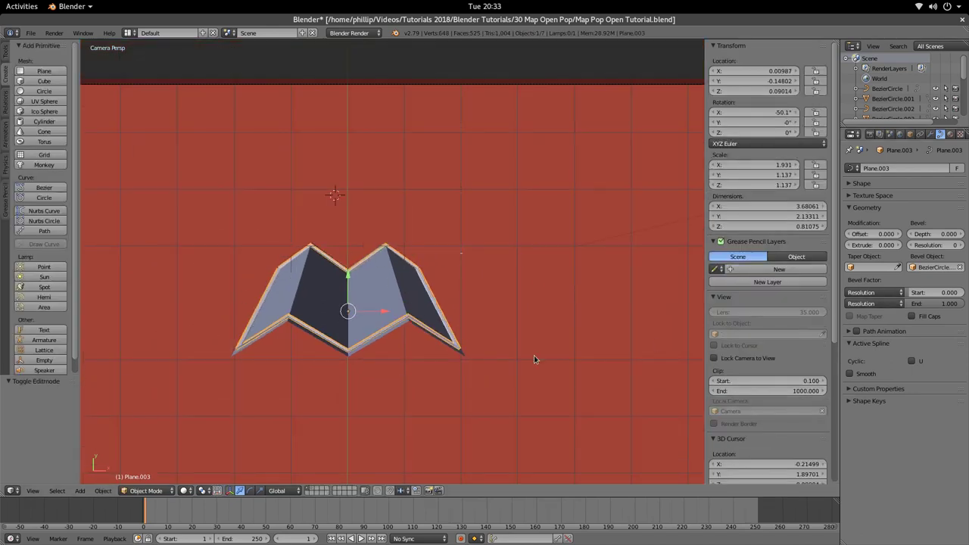
# Preview Bevel Factor Start partway along the curve, then collapse the Active Spline and Geometry panels.
pyautogui.click(912, 293)
pyautogui.moveTo(912, 293)
pyautogui.mouseDown()
pyautogui.moveTo(959, 293)
pyautogui.moveTo(885, 304)
pyautogui.moveTo(919, 304)
pyautogui.mouseUp()
pyautogui.click(851, 344)
pyautogui.click(862, 204)
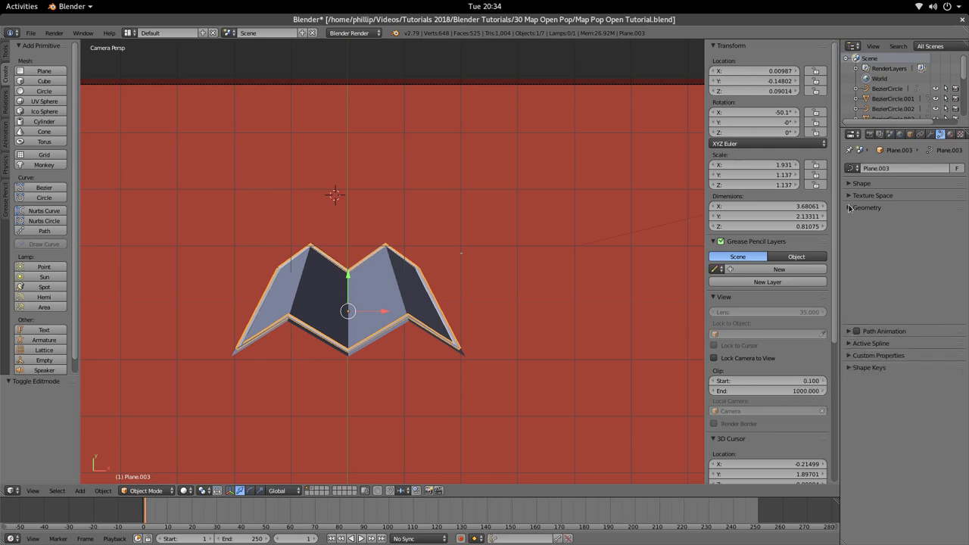
pyautogui.scroll(2, 407, 303)
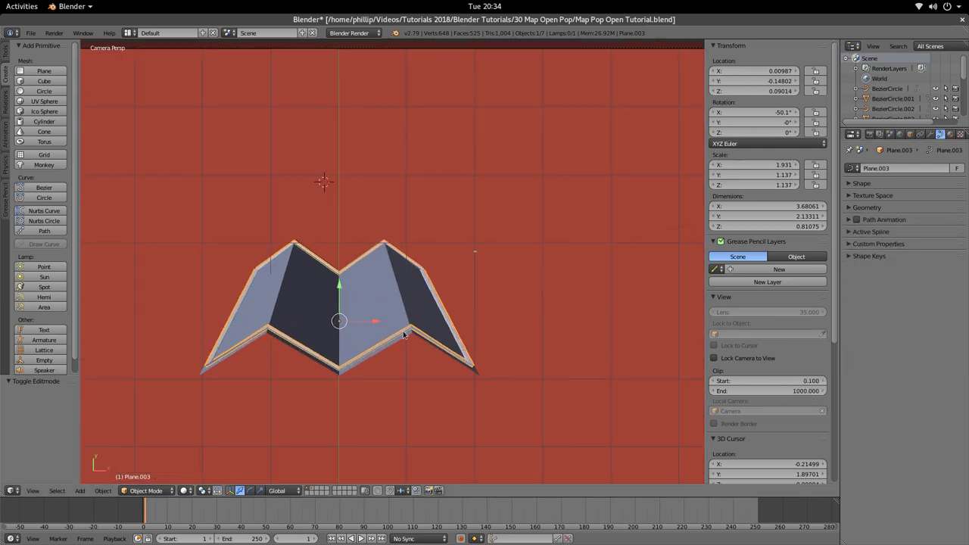
pyautogui.scroll(-1, 400, 333)
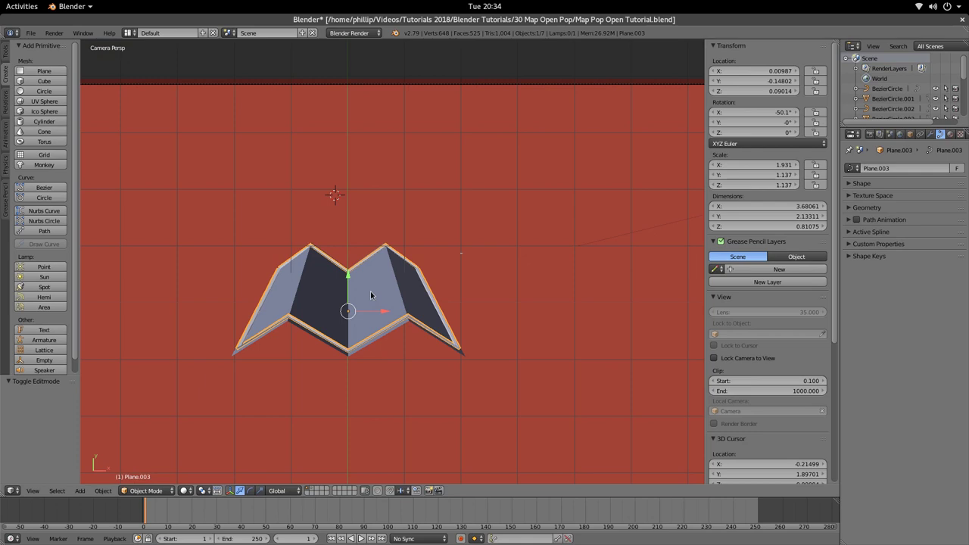
# Select the map planes, then add a Circle mesh at the 3D cursor.
pyautogui.rightClick(344, 292)
pyautogui.rightClick(287, 319)
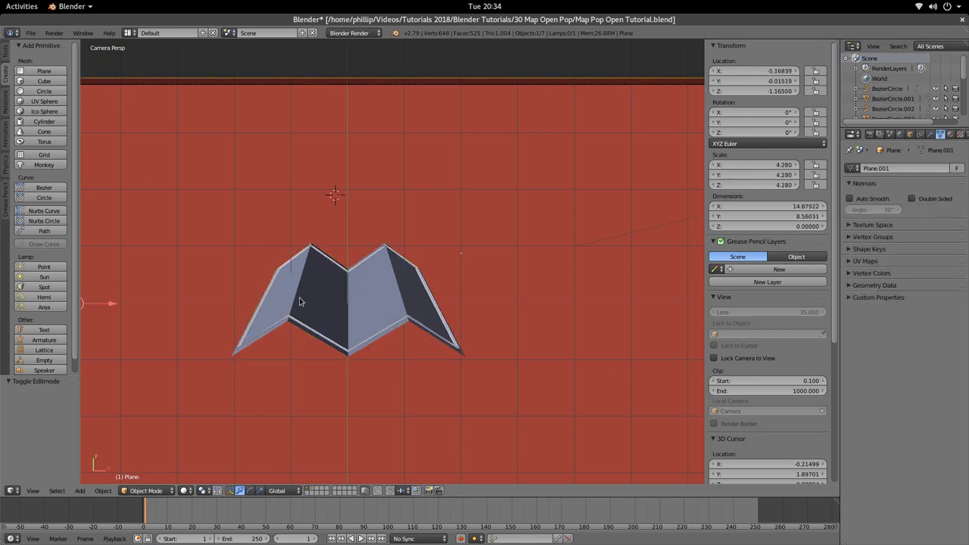
pyautogui.rightClick(300, 294)
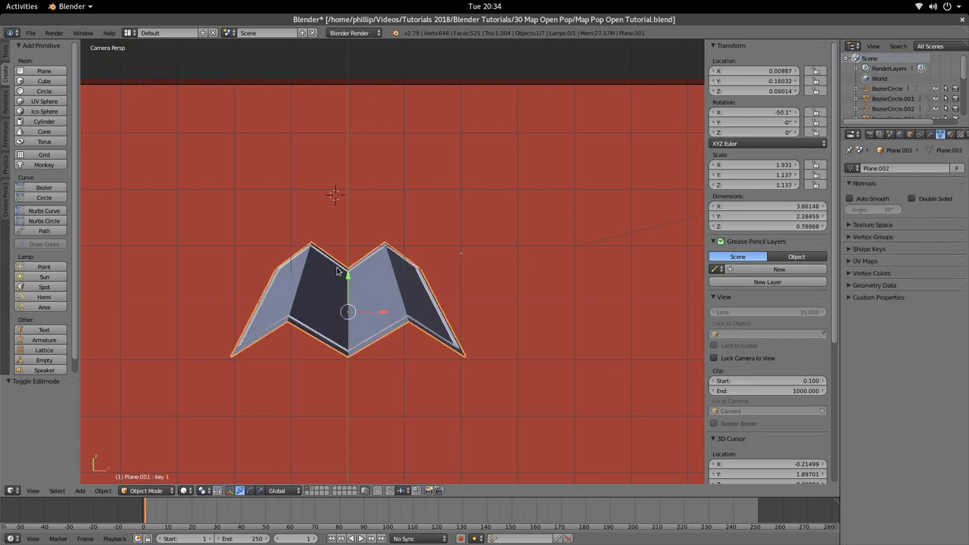
pyautogui.hotkey('shift', 'a')
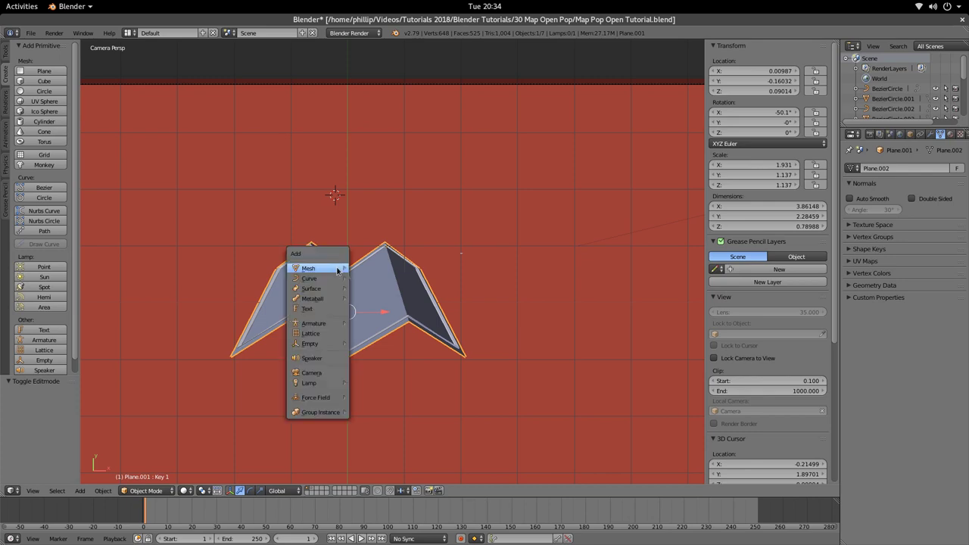
pyautogui.moveTo(338, 269)
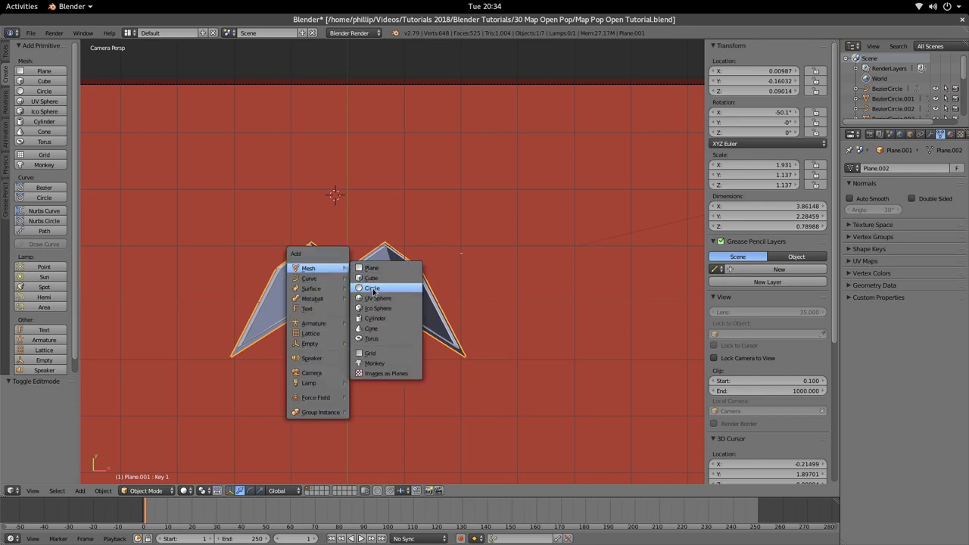
pyautogui.click(374, 291)
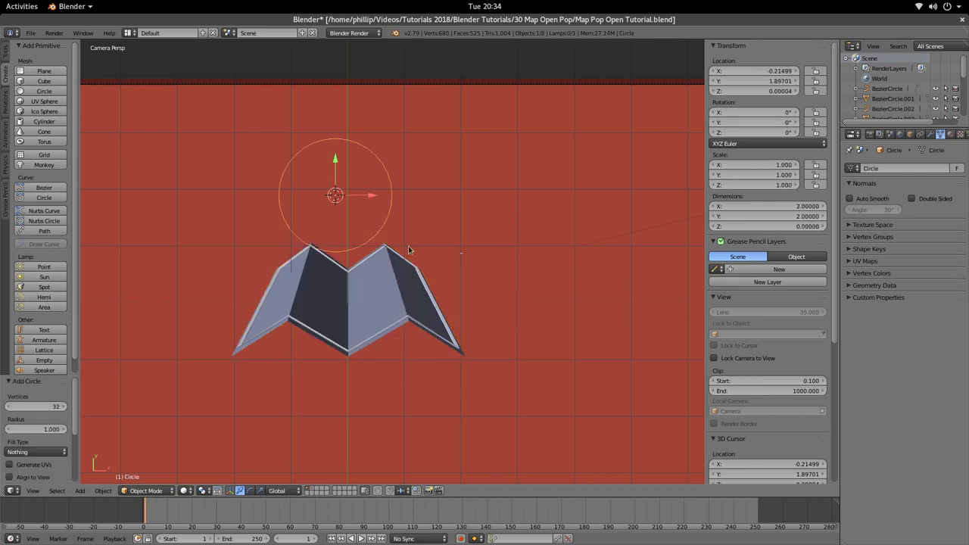
# In Edit Mode, shrink the circle to 0.432, move it right, and resize it.
pyautogui.press('Tab')
pyautogui.press('s')
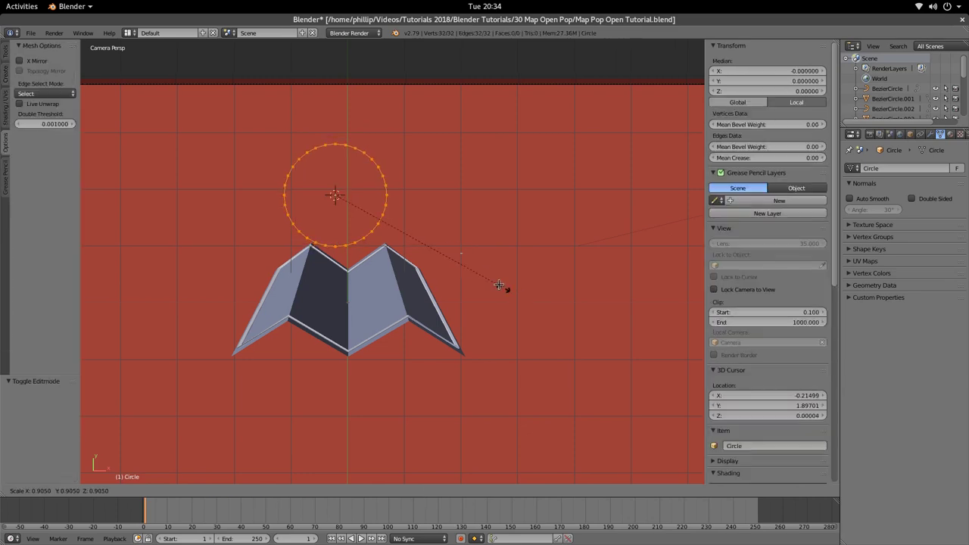
pyautogui.click(413, 244)
pyautogui.press('g')
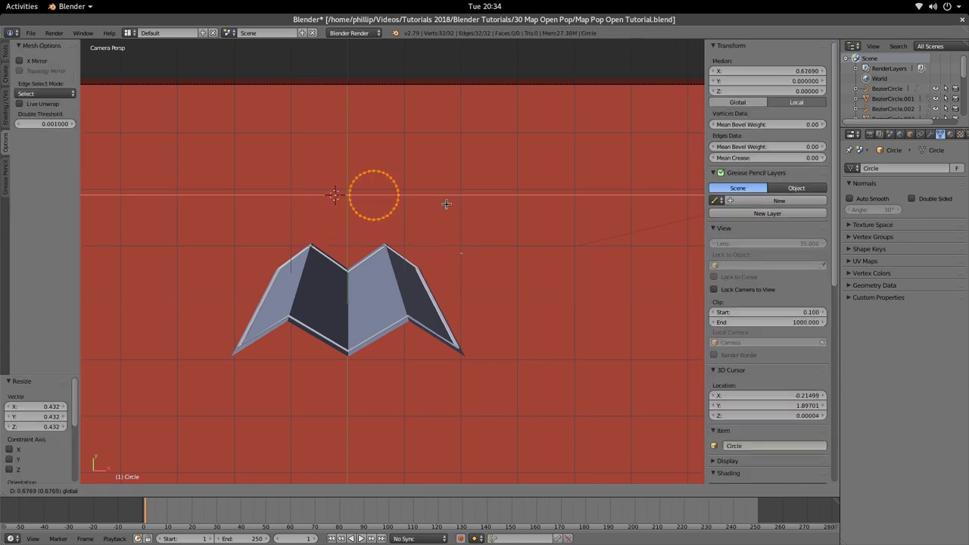
pyautogui.click(545, 238)
pyautogui.press('s')
pyautogui.click(524, 233)
pyautogui.press('Tab')
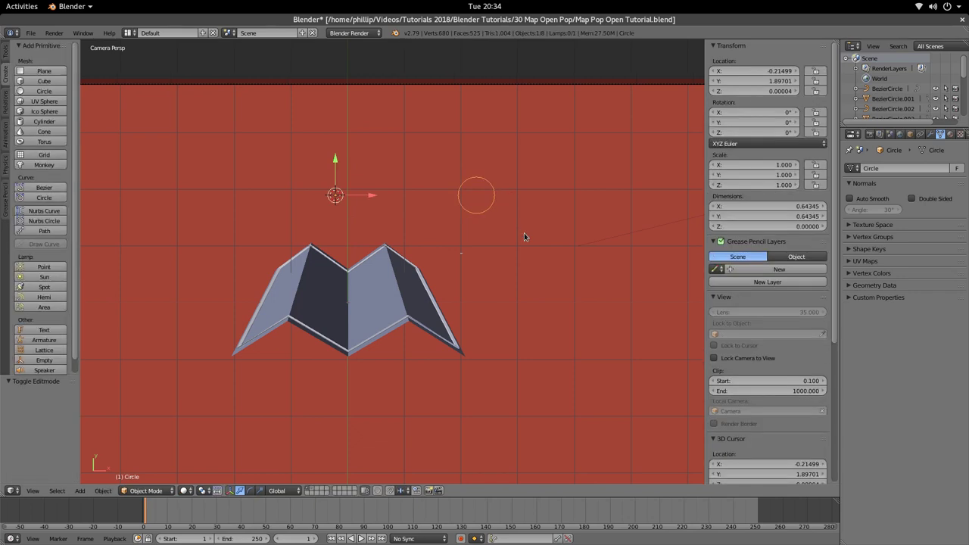
# Duplicate the circle's geometry in place and move the circle higher above the map.
pyautogui.press('Tab')
pyautogui.hotkey('shift', 'd')
pyautogui.click(524, 232)
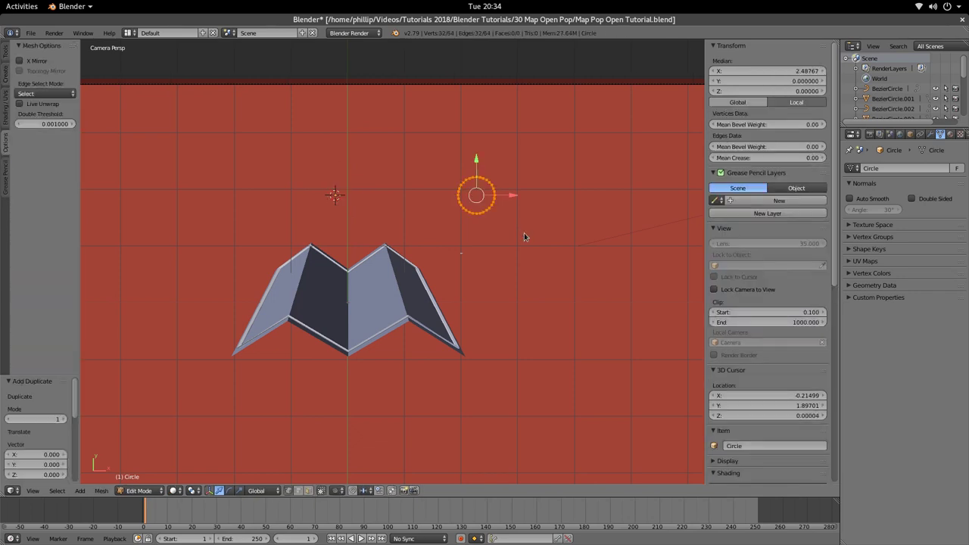
pyautogui.press('Tab')
pyautogui.moveTo(337, 175); pyautogui.dragTo(342, 126)
pyautogui.hotkey('shift', 'z')
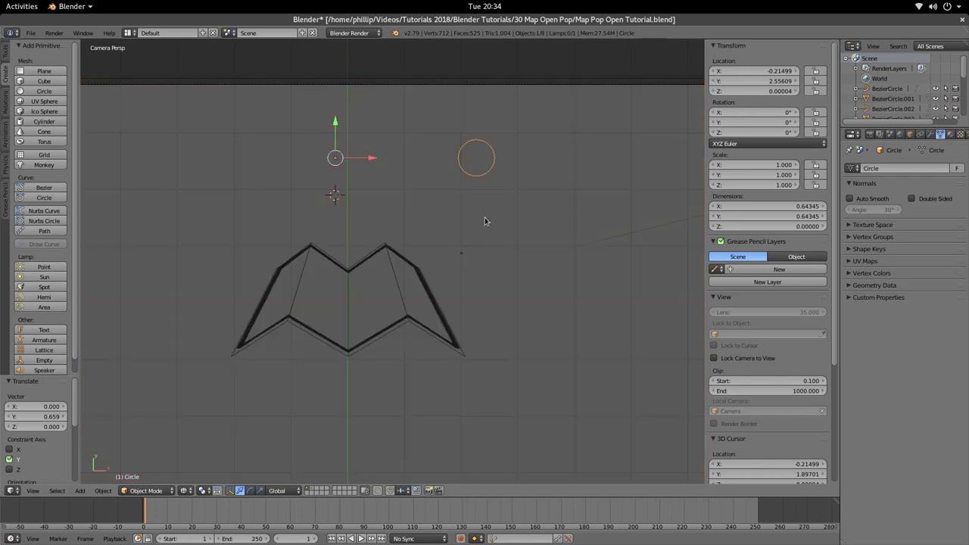
pyautogui.hotkey('shift', 'z')
pyautogui.hotkey('shift', 'z')
pyautogui.hotkey('shift', 'z')
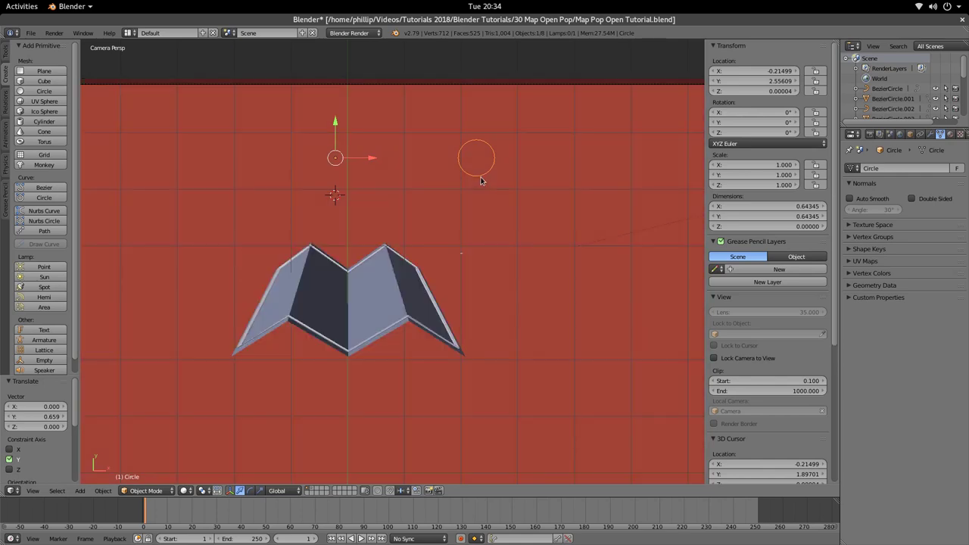
# Duplicate the circle object, place the copy below the original, and select it.
pyautogui.hotkey('shift', 'd')
pyautogui.press('Escape')
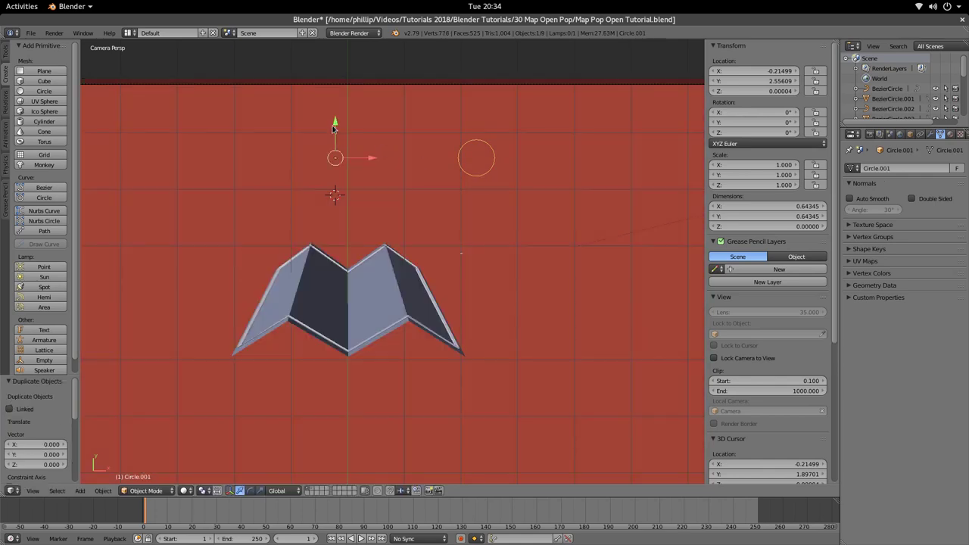
pyautogui.moveTo(335, 124); pyautogui.dragTo(338, 176)
pyautogui.press('Tab')
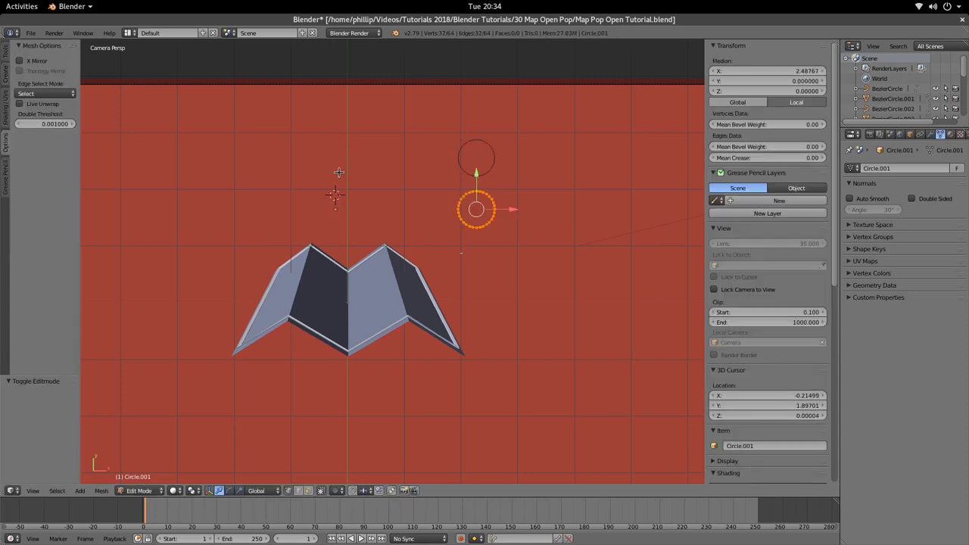
pyautogui.press('Tab')
pyautogui.rightClick(468, 194)
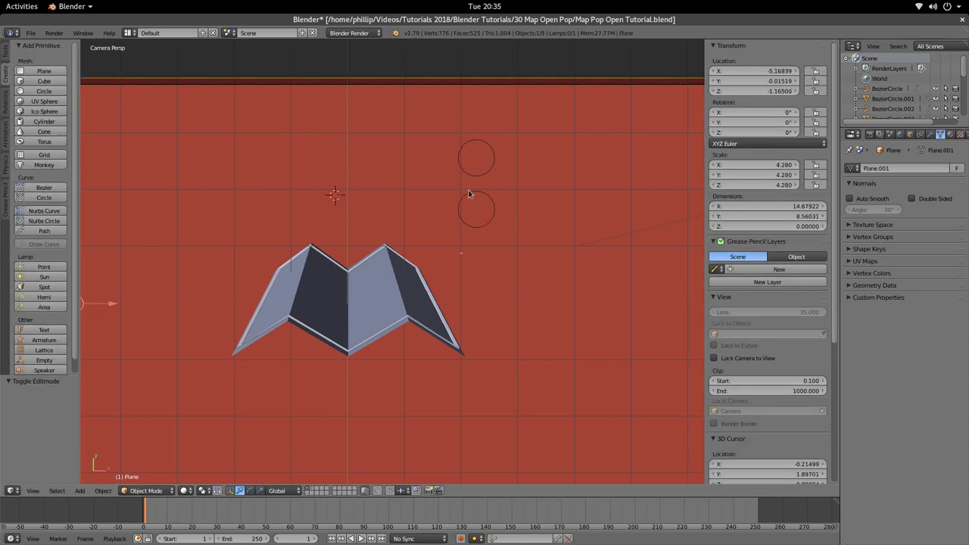
pyautogui.rightClick(469, 194)
# Add a Simple Deform modifier to Circle.001 and set it to Bend.
pyautogui.click(932, 135)
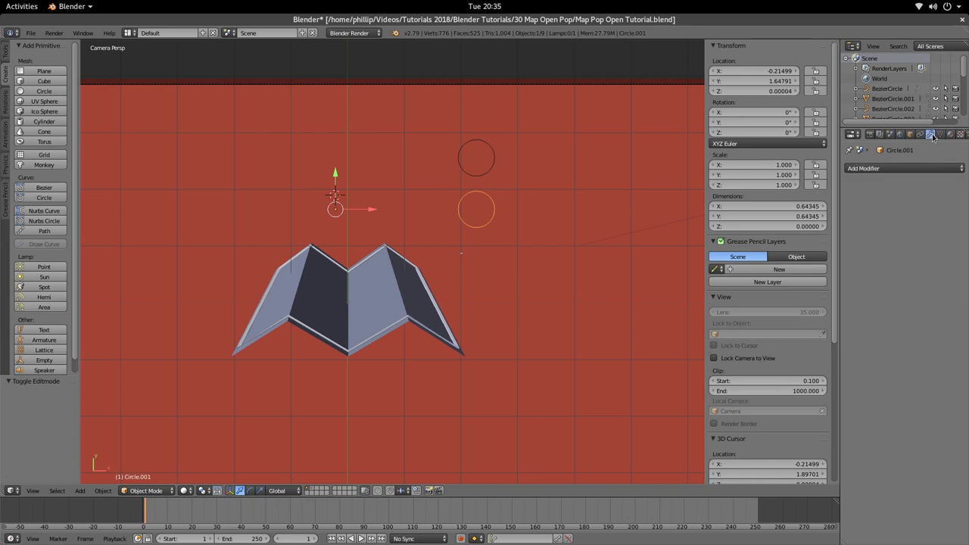
pyautogui.click(895, 168)
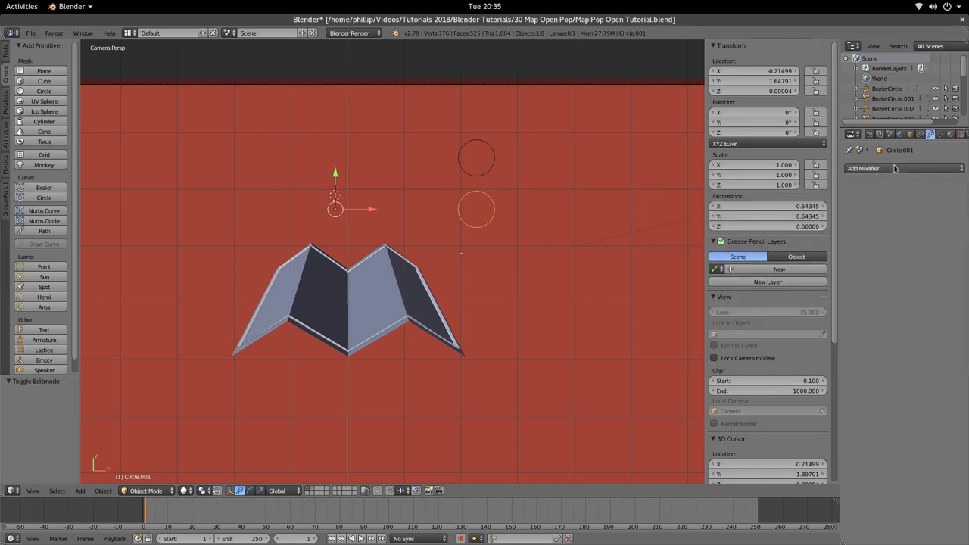
pyautogui.click(869, 135)
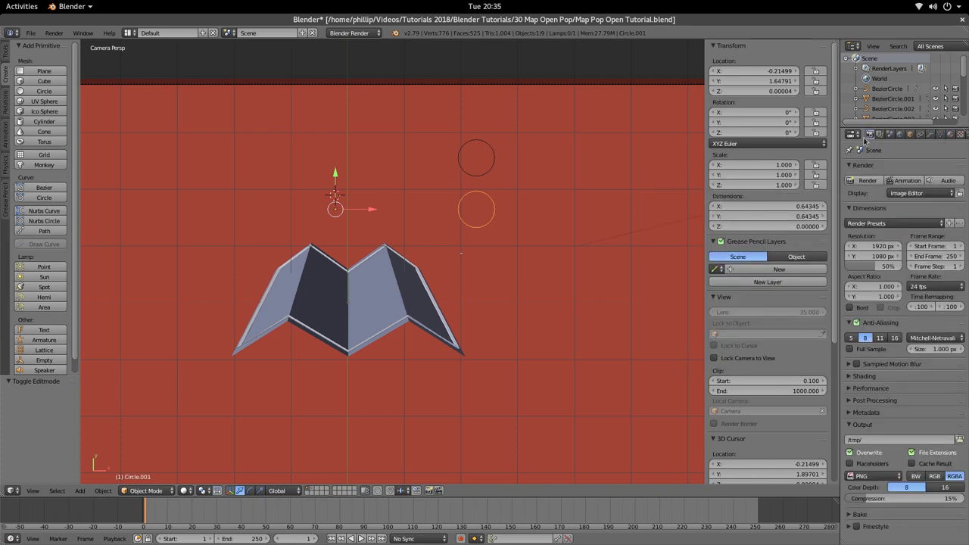
pyautogui.click(931, 135)
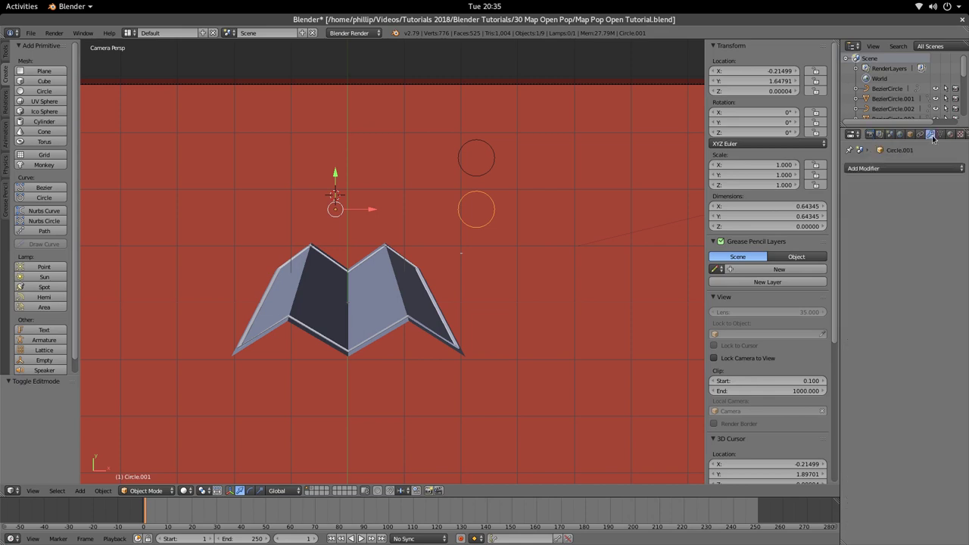
pyautogui.click(909, 168)
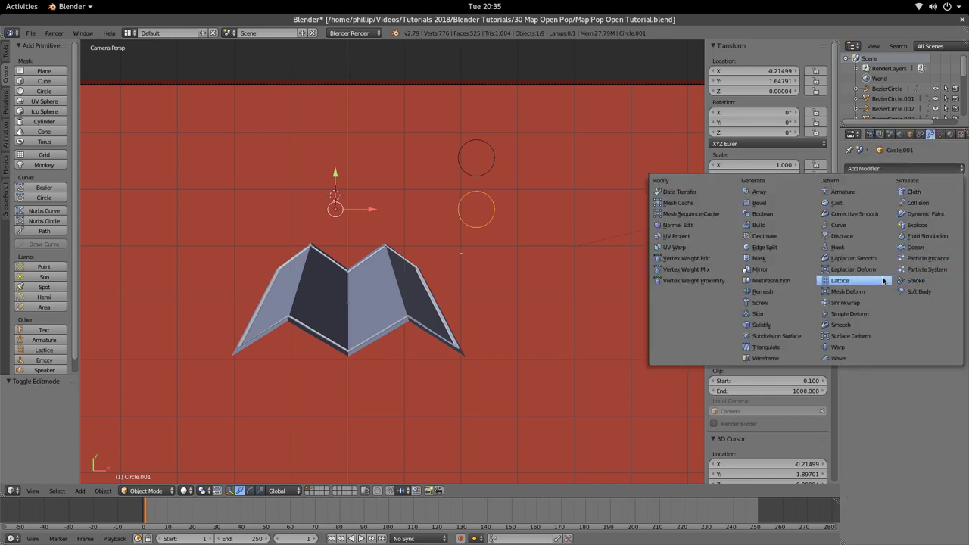
pyautogui.click(849, 313)
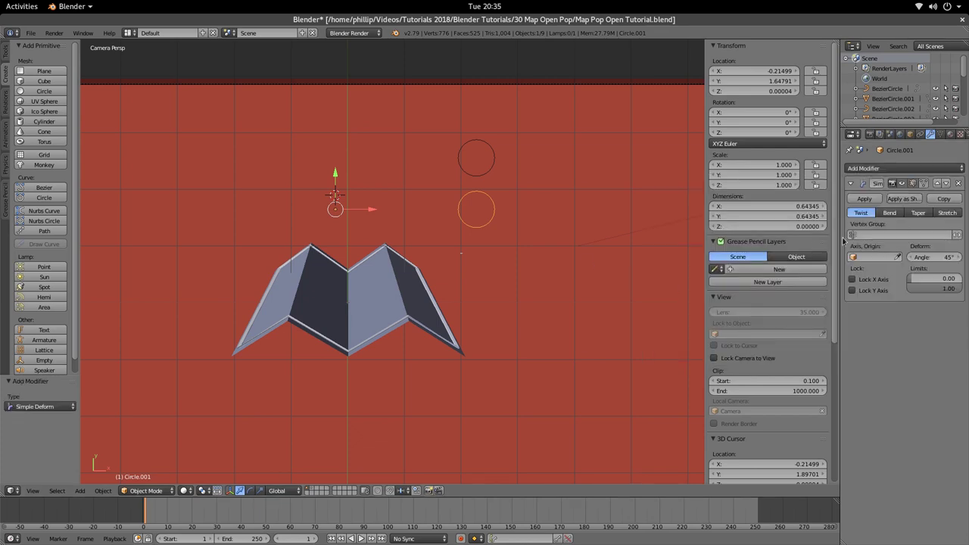
pyautogui.click(890, 213)
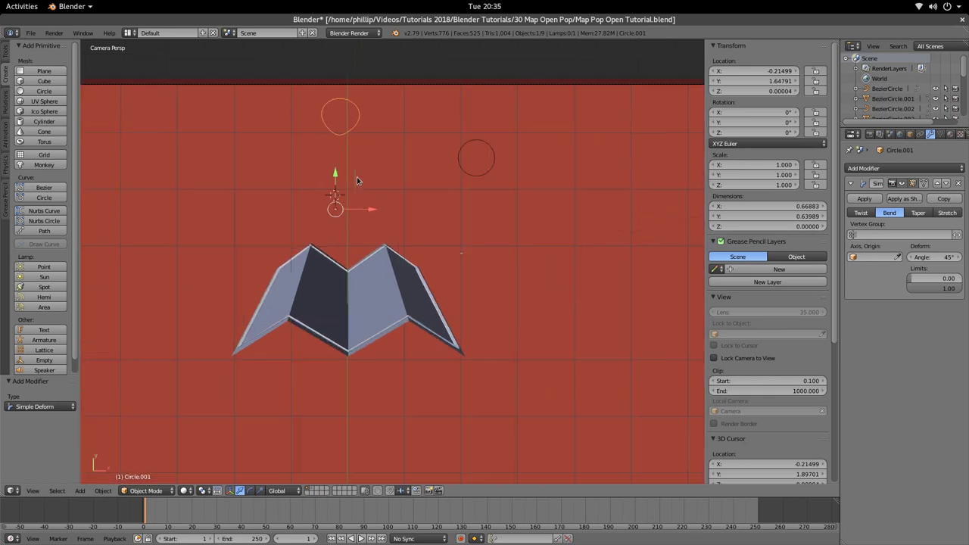
# Move the bent circle just above the map's centre and set its origin to Center of Mass (Surface).
pyautogui.moveTo(339, 181); pyautogui.dragTo(342, 281)
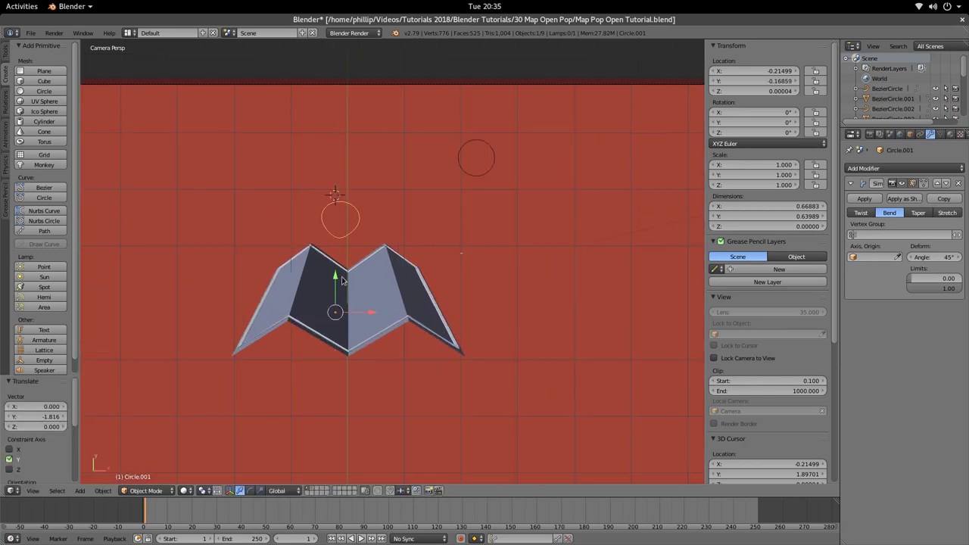
pyautogui.click(103, 491)
pyautogui.click(103, 491)
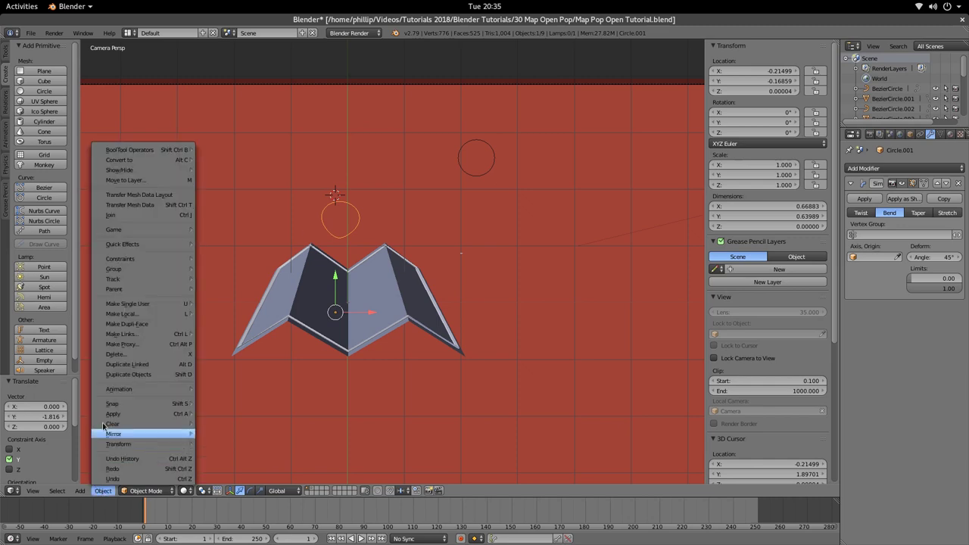
pyautogui.moveTo(137, 445)
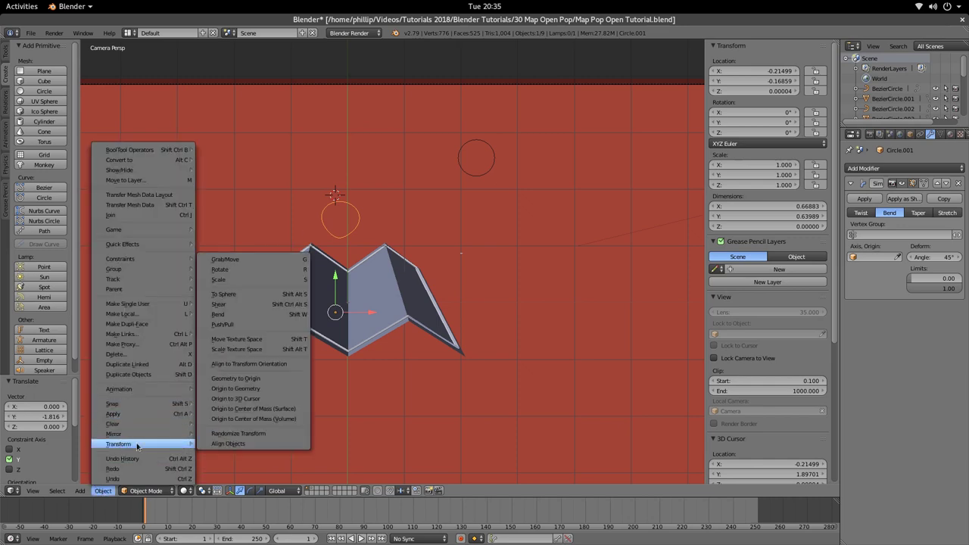
pyautogui.click(274, 409)
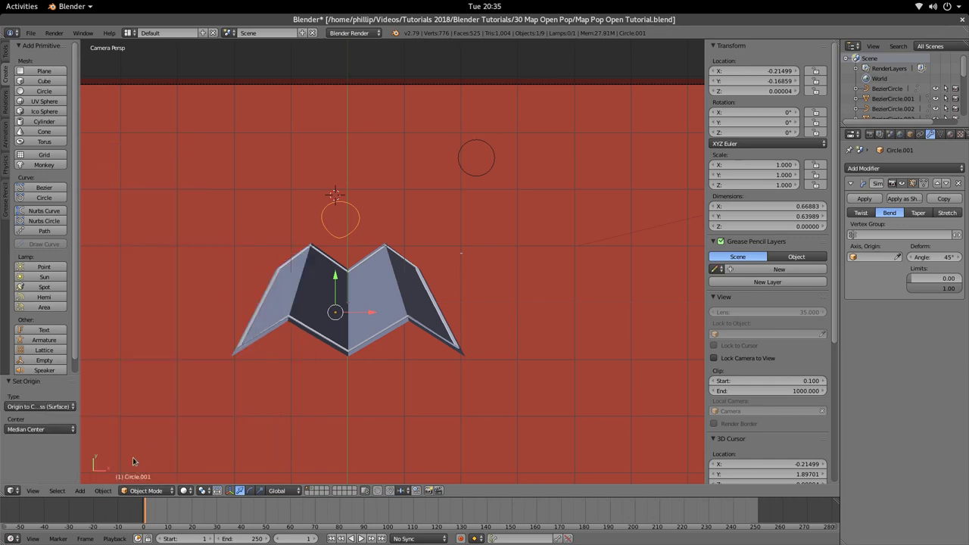
pyautogui.click(103, 491)
pyautogui.moveTo(127, 445)
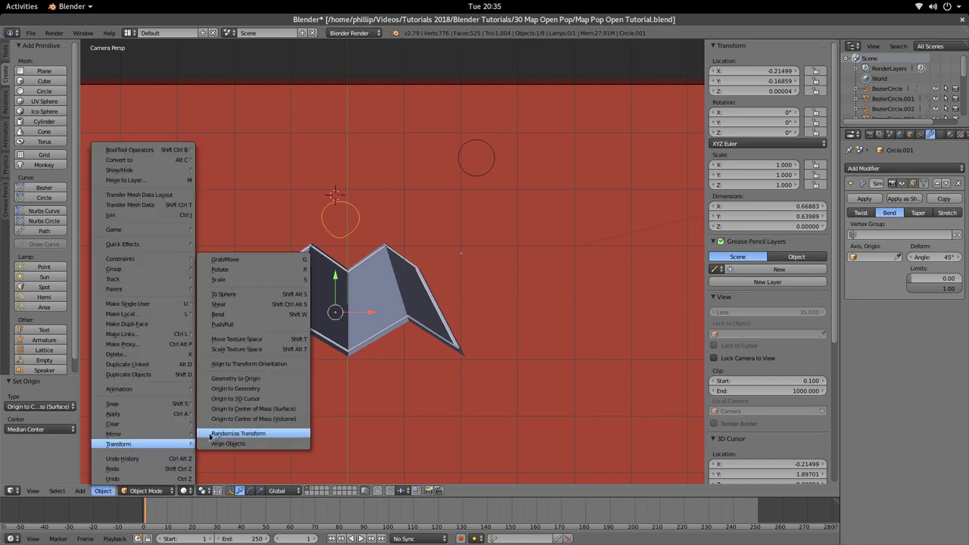
pyautogui.click(272, 409)
pyautogui.press('Tab')
pyautogui.press('Tab')
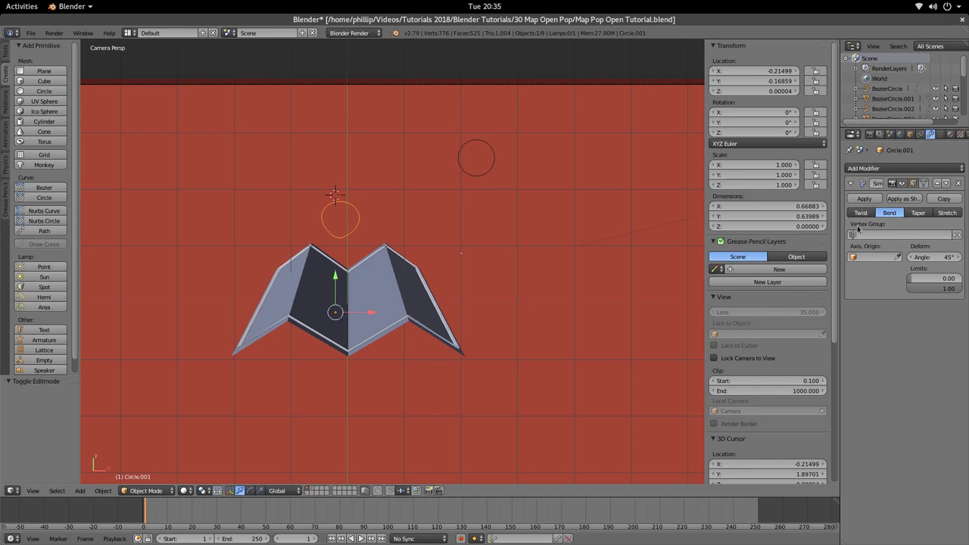
# Remove the Simple Deform bend modifier and set the circle's origin to its surface centre of mass.
pyautogui.click(958, 183)
pyautogui.press('Tab')
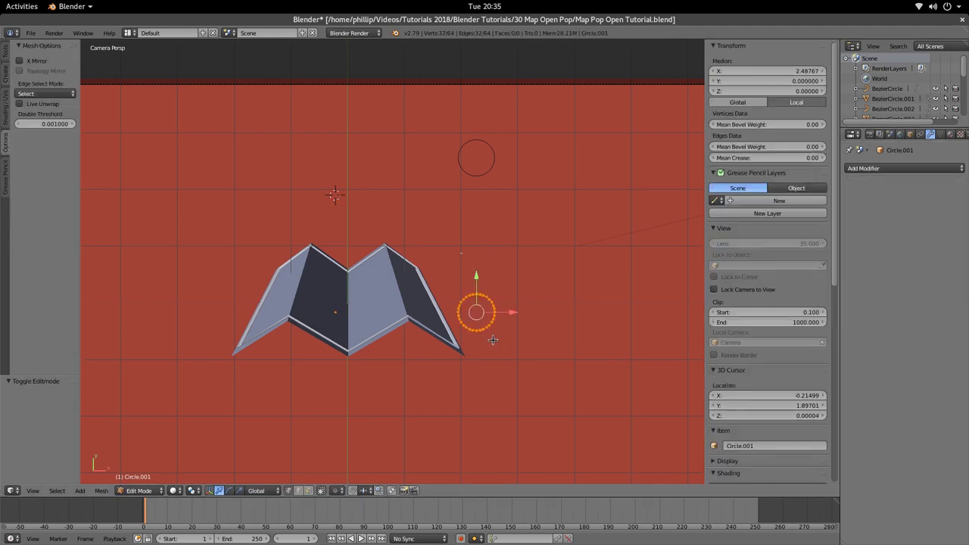
pyautogui.press('Tab')
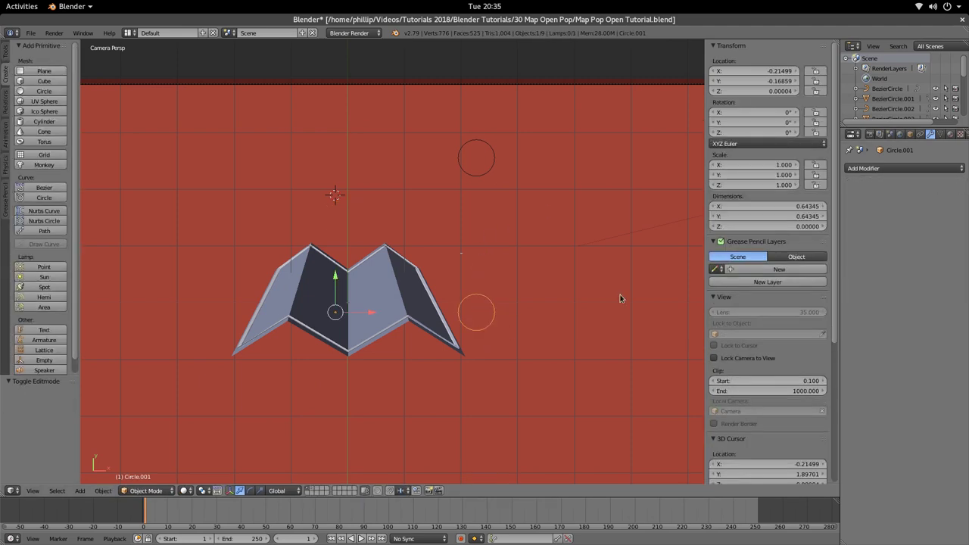
pyautogui.rightClick(478, 328)
pyautogui.rightClick(478, 329)
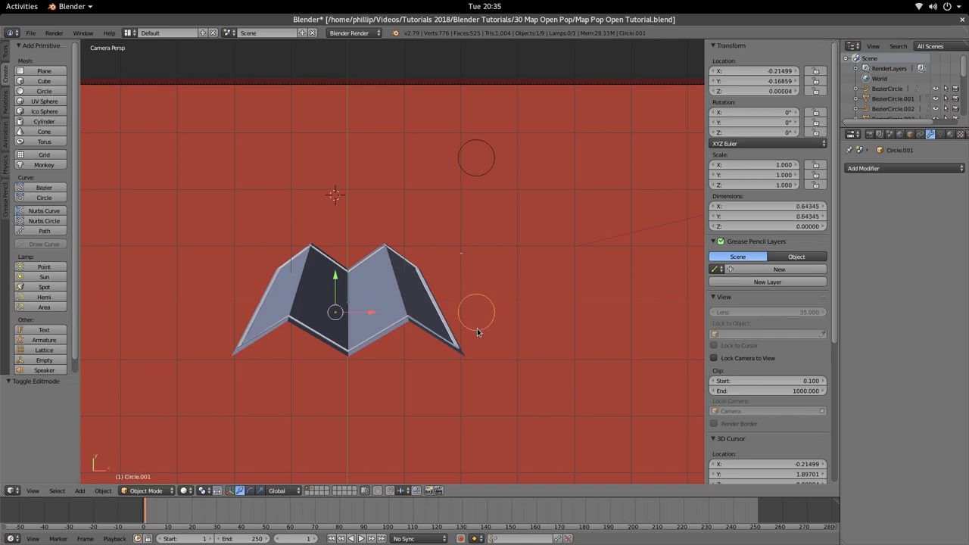
pyautogui.click(102, 491)
pyautogui.moveTo(142, 447)
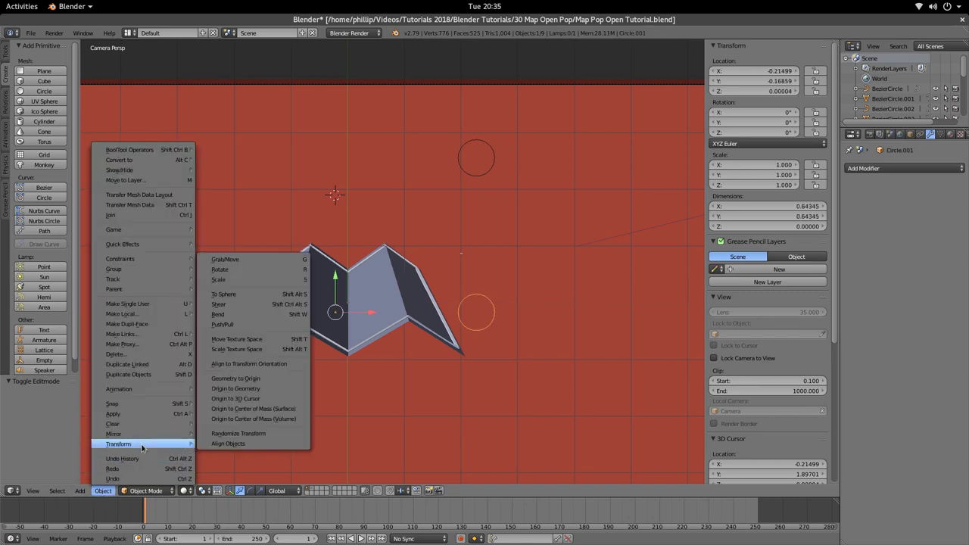
pyautogui.click(253, 408)
# Leave the camera view, reselect the small circle and reset its origin to the surface centre.
pyautogui.press('KP_0')
pyautogui.moveTo(433, 363); pyautogui.dragTo(468, 342, button='middle')
pyautogui.scroll(5, 443, 273)
pyautogui.rightClick(578, 397)
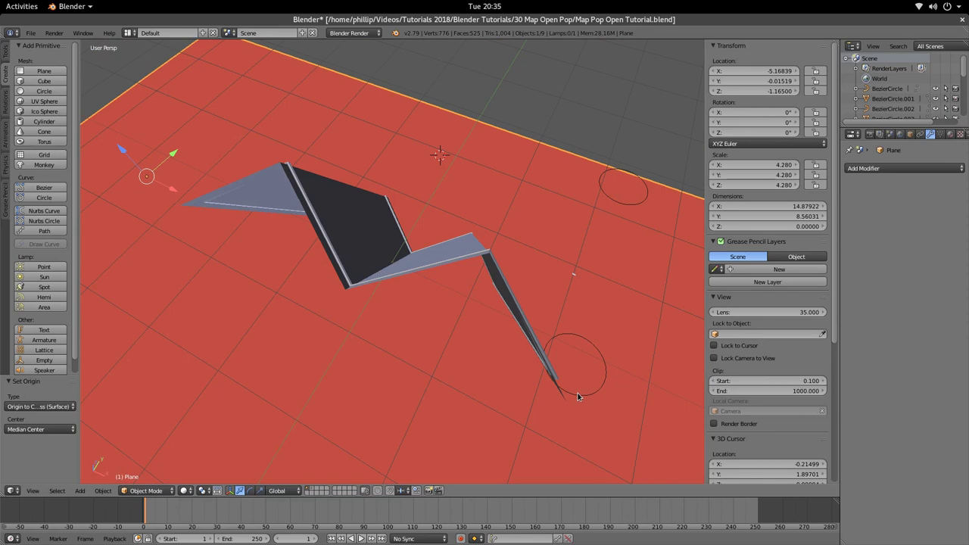
pyautogui.rightClick(577, 396)
pyautogui.press('Tab')
pyautogui.press('Tab')
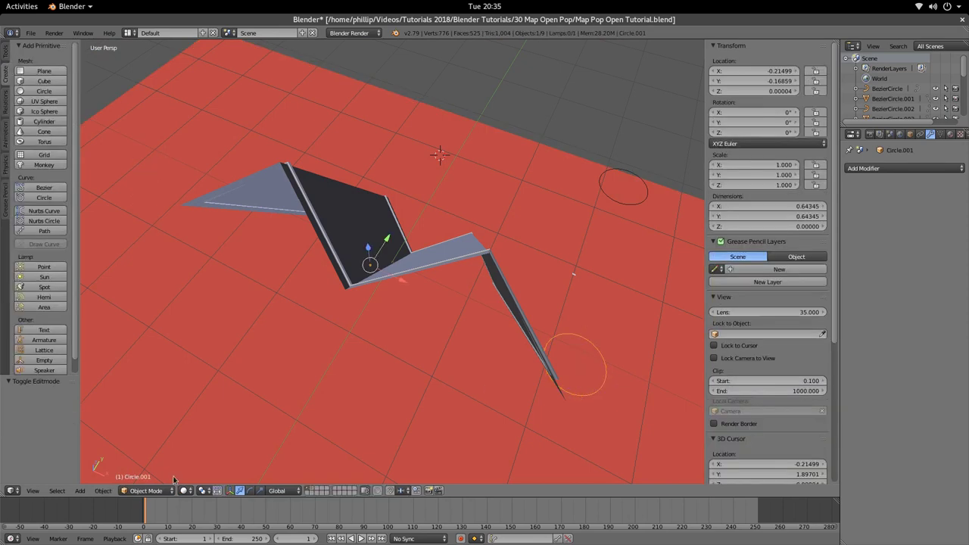
pyautogui.click(103, 491)
pyautogui.moveTo(151, 444)
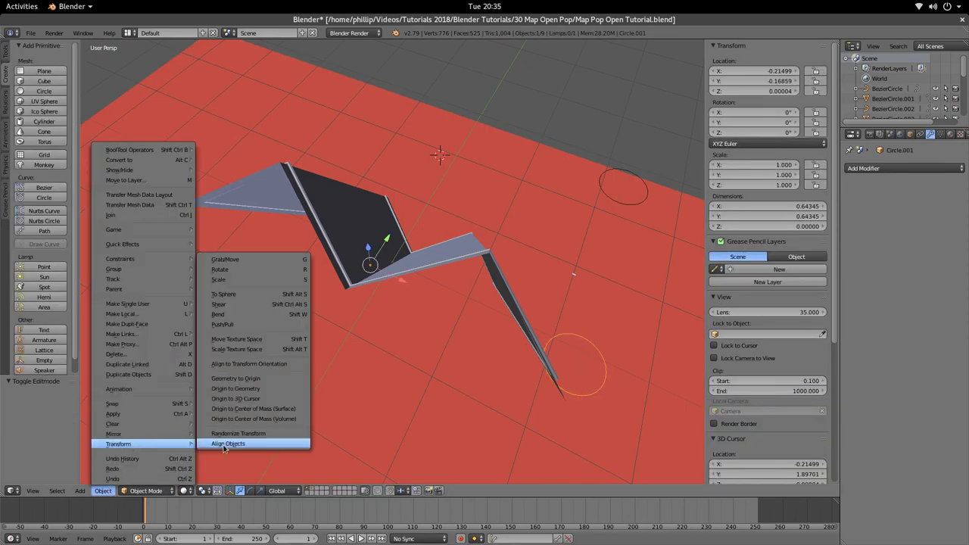
pyautogui.click(295, 411)
# Enter Edit Mode on the circle and drop the 3D cursor on the plane.
pyautogui.moveTo(460, 403); pyautogui.dragTo(427, 309, button='middle')
pyautogui.scroll(-3, 552, 347)
pyautogui.press('Tab')
pyautogui.scroll(3, 427, 313)
pyautogui.click(466, 320)
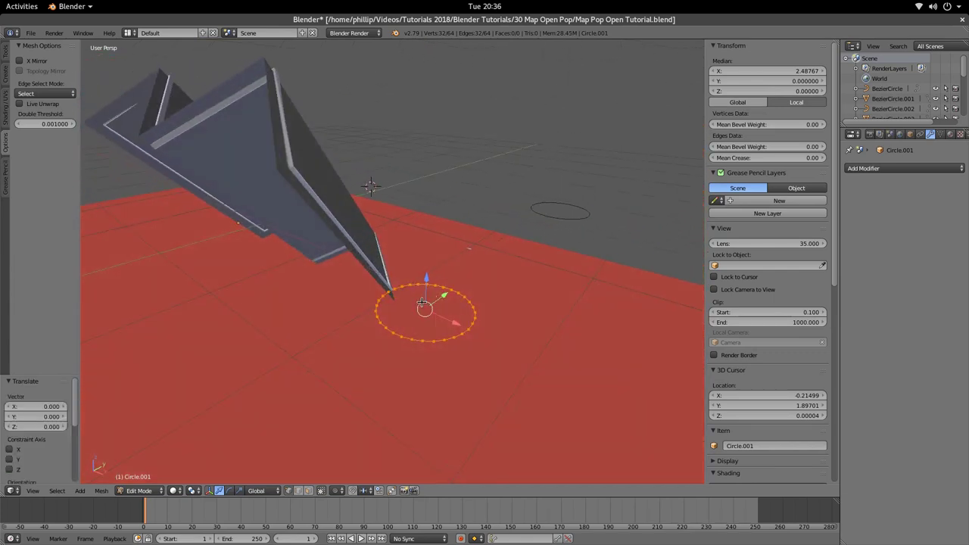
pyautogui.click(410, 326)
# Orbit in closer from a low angle and reposition the 3D cursor near the circle.
pyautogui.moveTo(422, 311); pyautogui.dragTo(377, 286, button='middle')
pyautogui.click(354, 269)
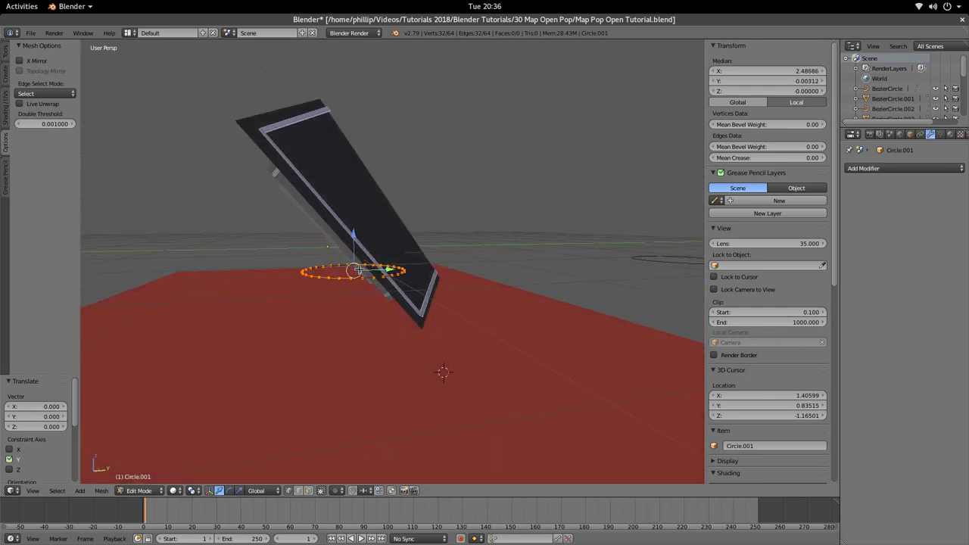
pyautogui.press('Tab')
pyautogui.click(355, 272)
pyautogui.moveTo(356, 274); pyautogui.dragTo(472, 341, button='middle')
pyautogui.scroll(3, 429, 292)
pyautogui.click(443, 281)
# Snap the 3D cursor onto the circle's bottom vertex with Cursor to Selected.
pyautogui.press('Tab')
pyautogui.rightClick(472, 341)
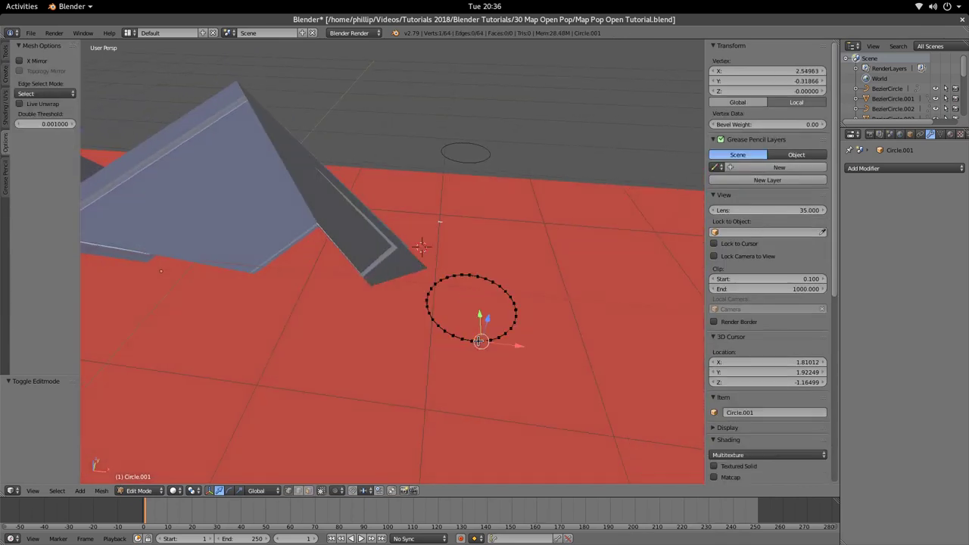
pyautogui.hotkey('shift', 's')
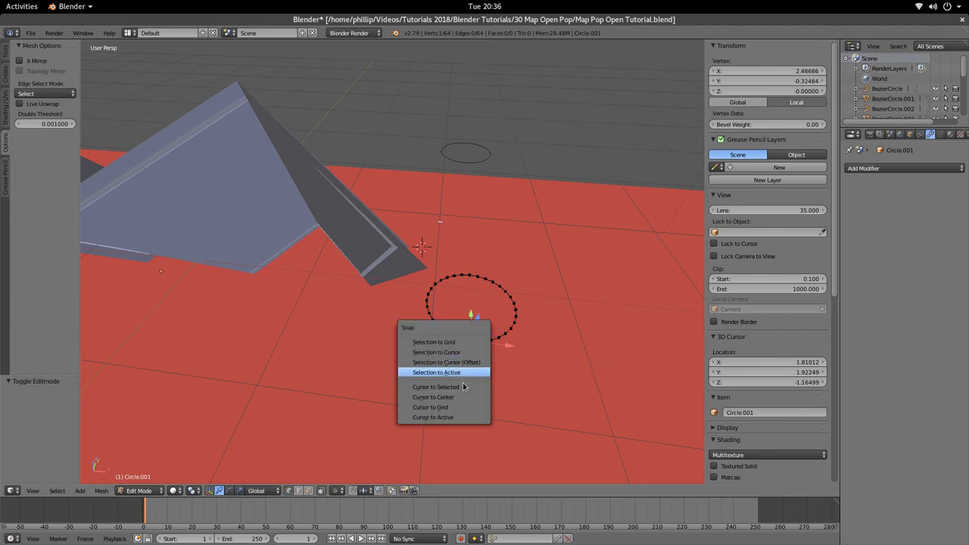
pyautogui.click(466, 379)
pyautogui.press('Tab')
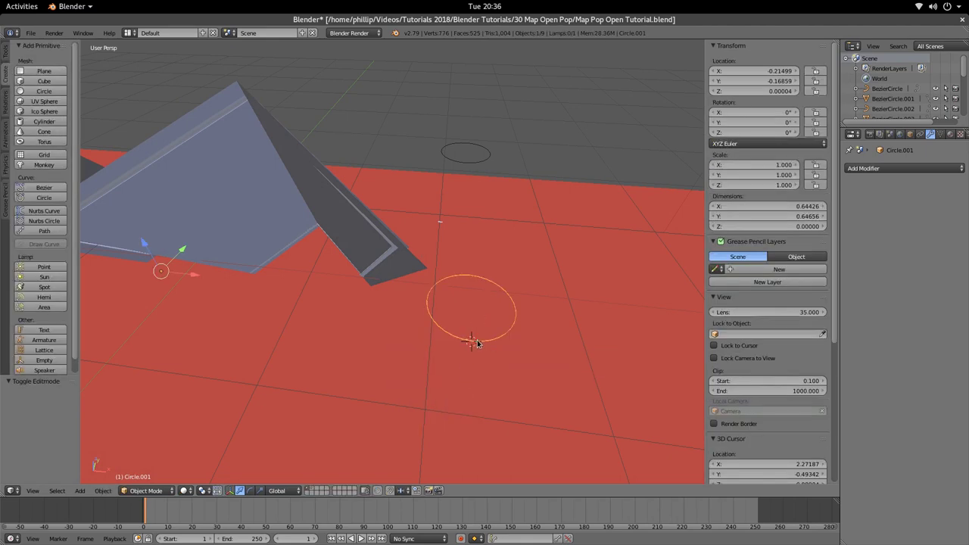
# Move the circle's origin to the 3D cursor and switch to the camera view.
pyautogui.moveTo(478, 345); pyautogui.dragTo(450, 345, button='middle')
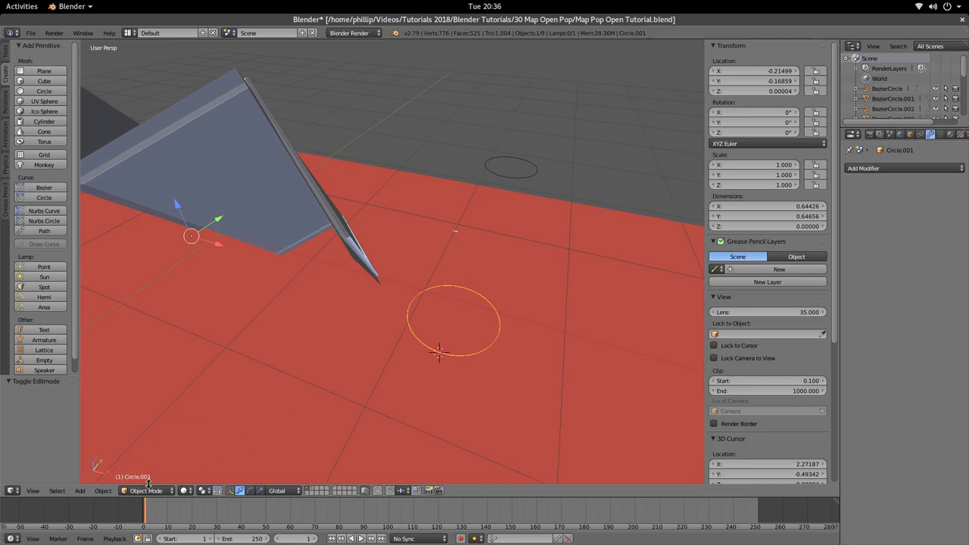
pyautogui.click(103, 491)
pyautogui.moveTo(125, 444)
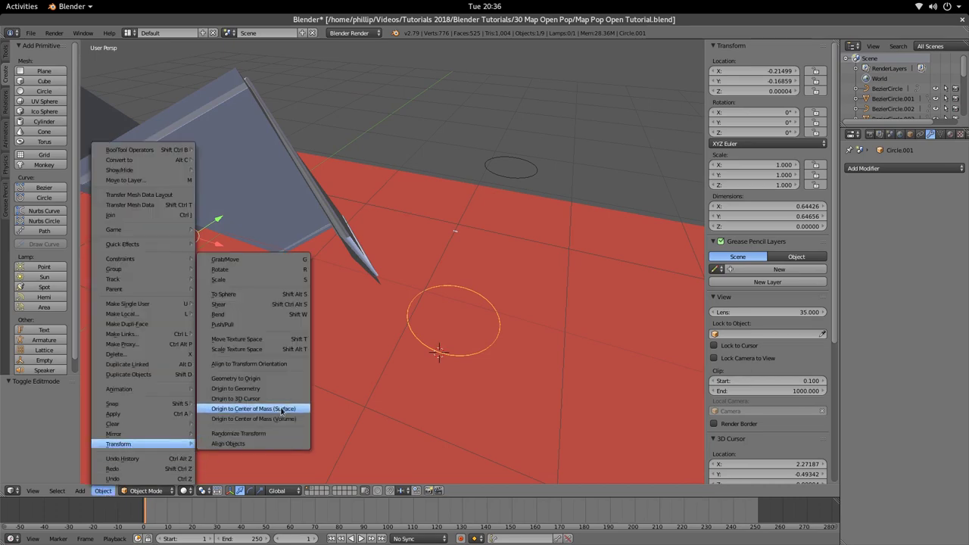
pyautogui.click(282, 400)
pyautogui.press('Tab')
pyautogui.press('Tab')
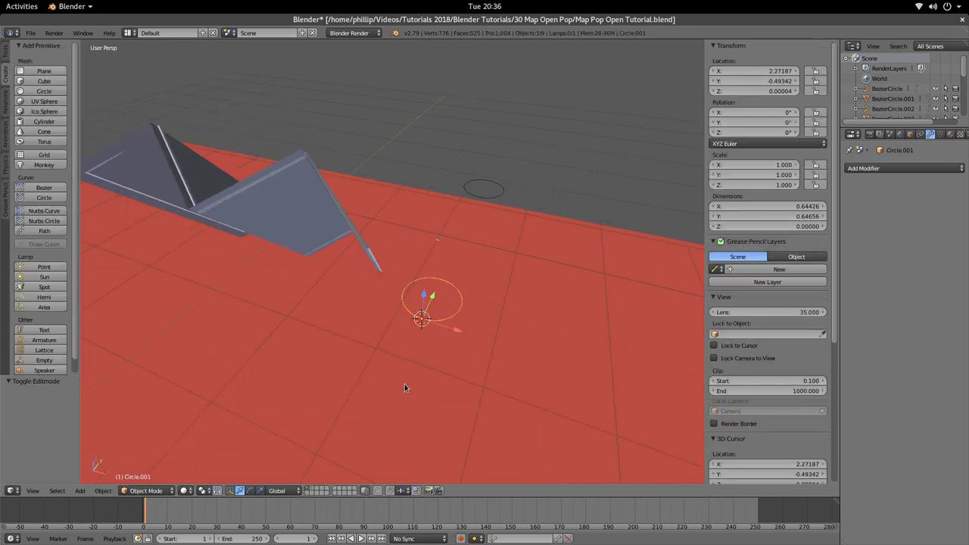
pyautogui.press('KP_0')
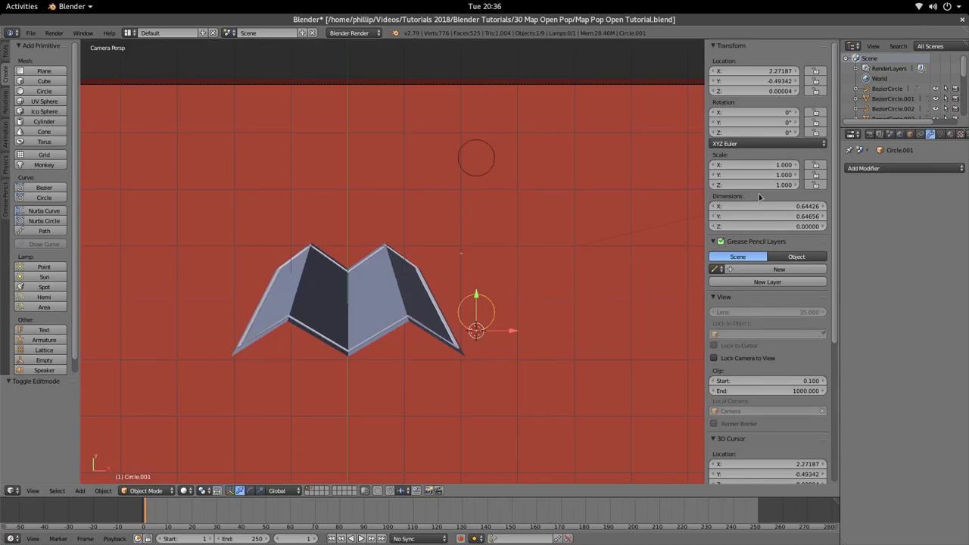
# Add a Simple Deform modifier set to Bend to shape the circle into a teardrop.
pyautogui.click(876, 168)
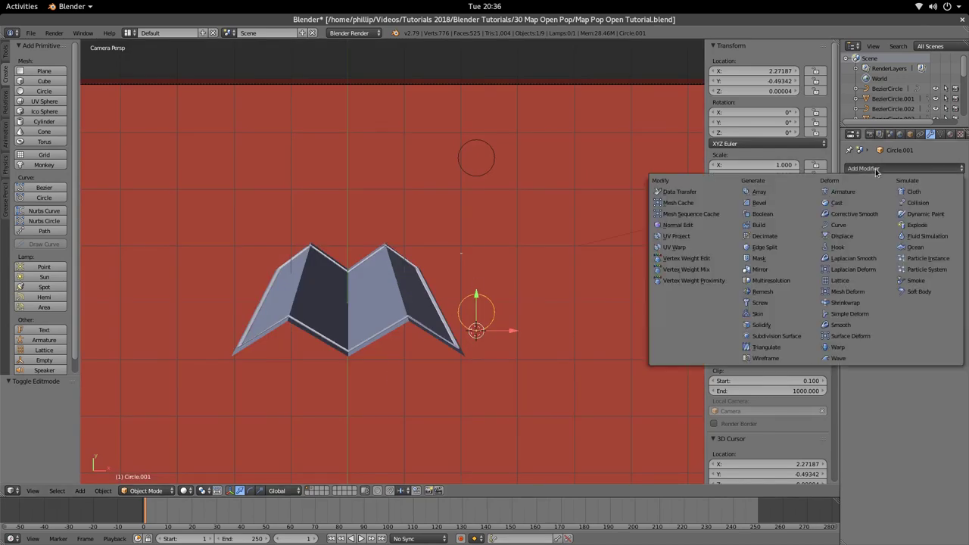
pyautogui.click(871, 313)
pyautogui.press('Tab')
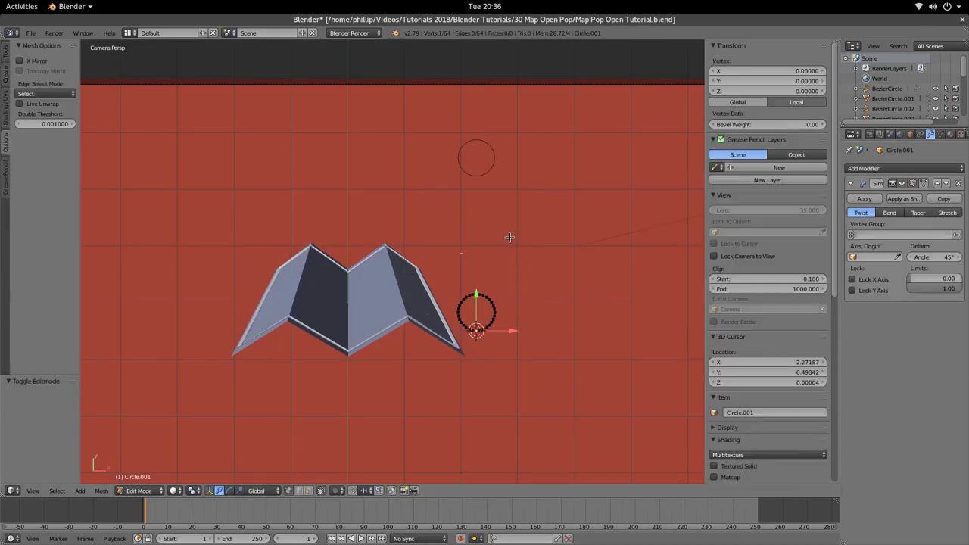
pyautogui.press('Tab')
pyautogui.click(891, 213)
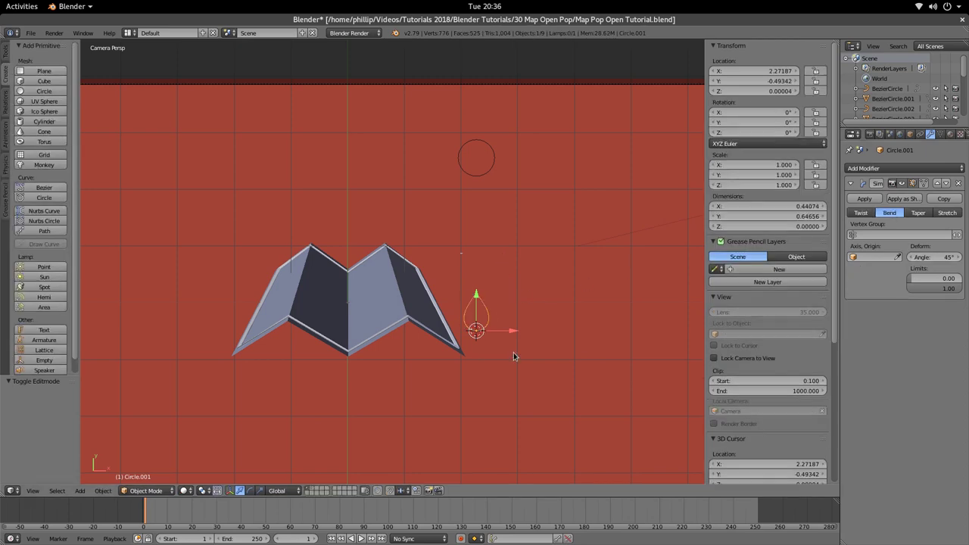
pyautogui.scroll(4, 512, 356)
pyautogui.keyDown('shift'); pyautogui.moveTo(550, 370); pyautogui.dragTo(385, 275, button='middle'); pyautogui.keyUp('shift')
pyautogui.scroll(2, 406, 310)
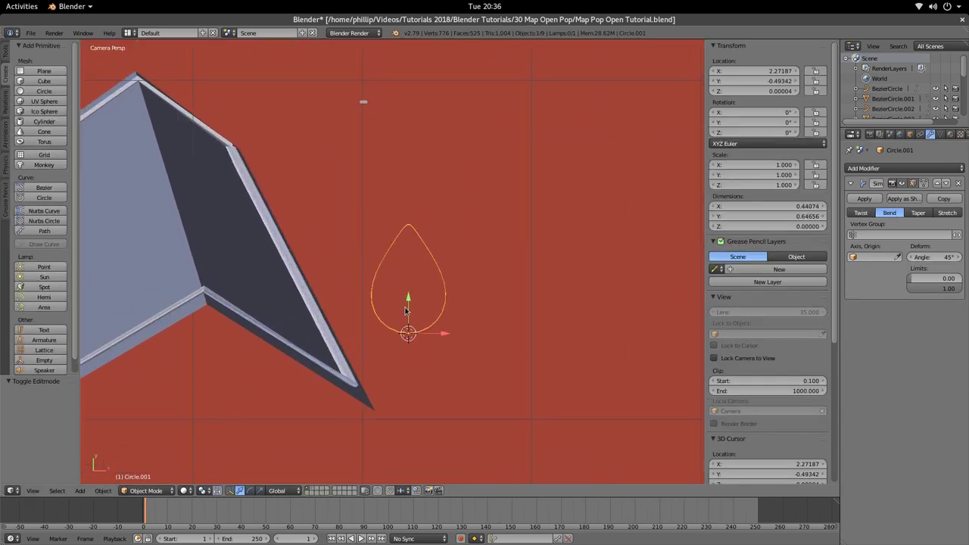
# Rotate the teardrop about 180° to point down and move it up along Y.
pyautogui.press('r')
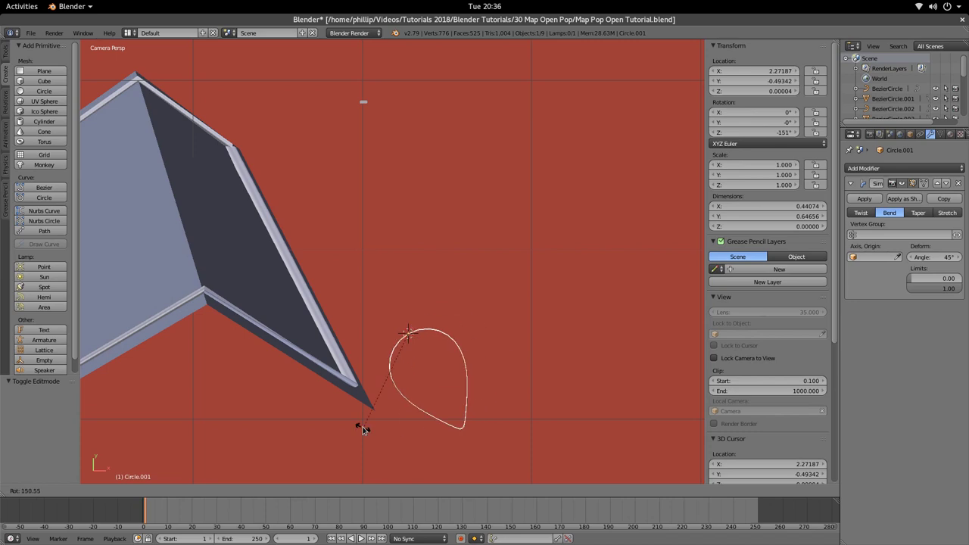
pyautogui.click(291, 412)
pyautogui.scroll(-3, 309, 406)
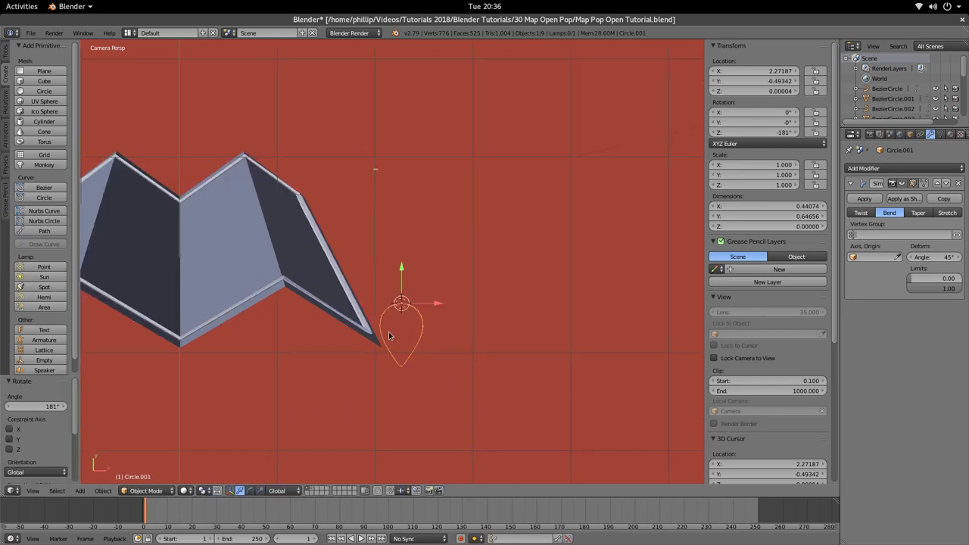
pyautogui.press('g')
pyautogui.press('y')
pyautogui.click(387, 96)
pyautogui.scroll(-2, 390, 182)
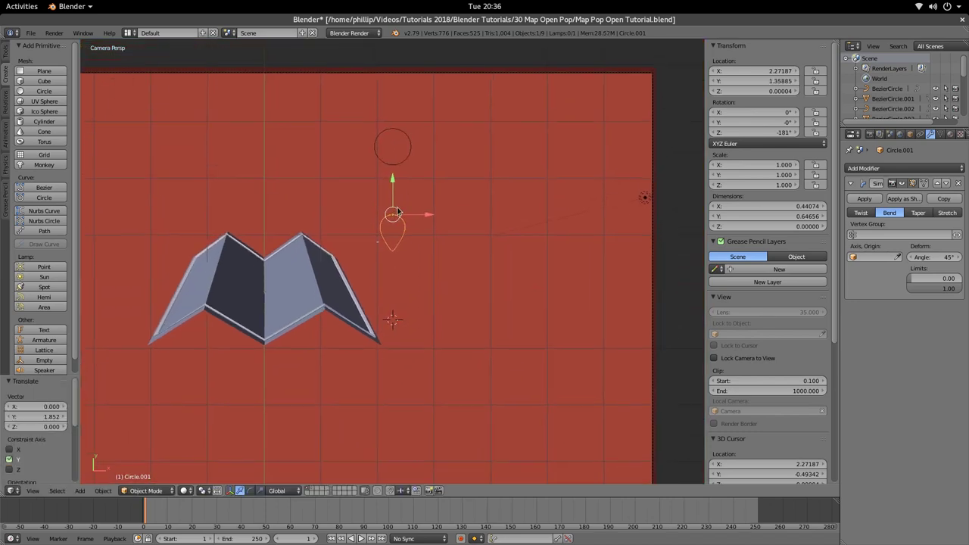
pyautogui.scroll(2, 397, 210)
pyautogui.press('Tab')
pyautogui.press('Tab')
pyautogui.scroll(7, 401, 265)
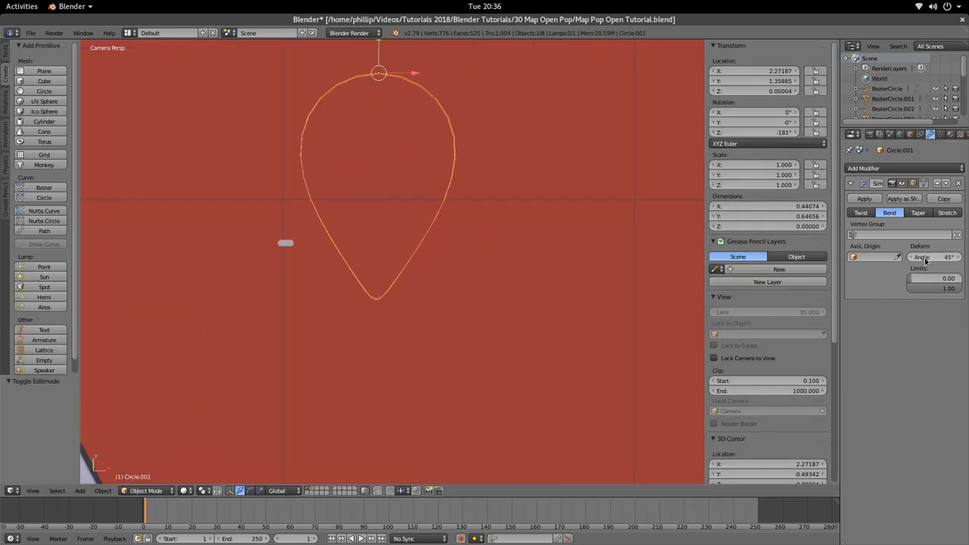
# Set the Simple Deform bend angle to 50.9°, keeping the limits at 0 and 1.
pyautogui.moveTo(939, 256); pyautogui.dragTo(964, 257)
pyautogui.scroll(-4, 493, 243)
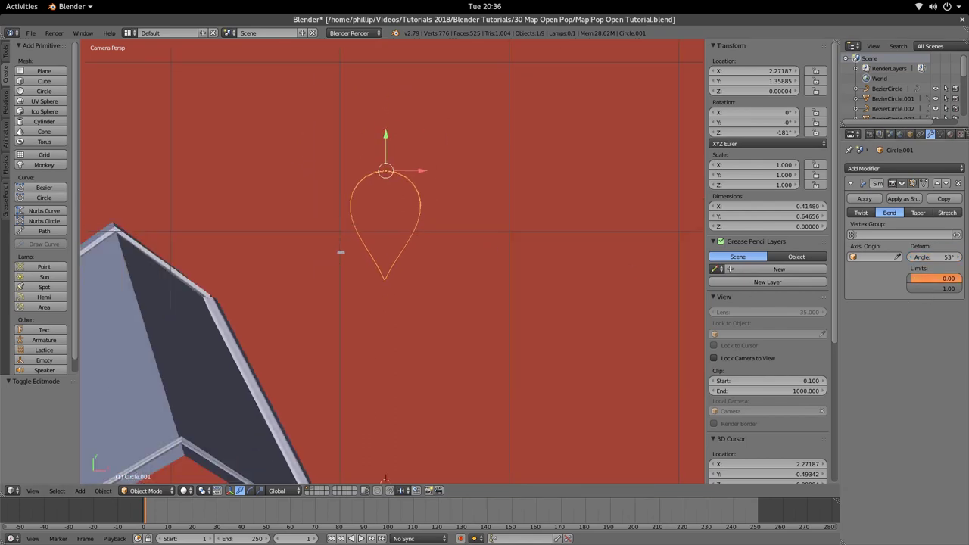
pyautogui.moveTo(913, 279)
pyautogui.mouseDown()
pyautogui.moveTo(923, 278)
pyautogui.moveTo(900, 290)
pyautogui.mouseUp()
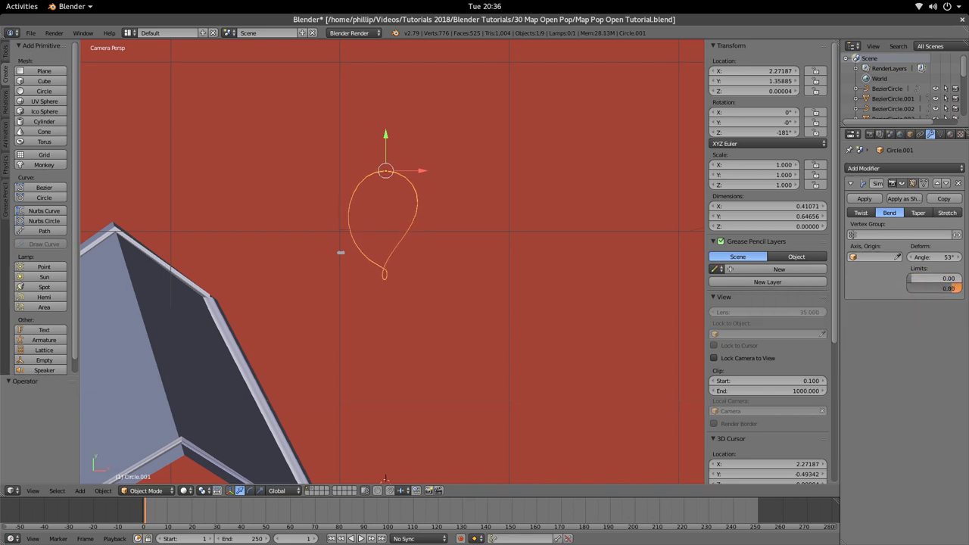
pyautogui.scroll(2, 412, 238)
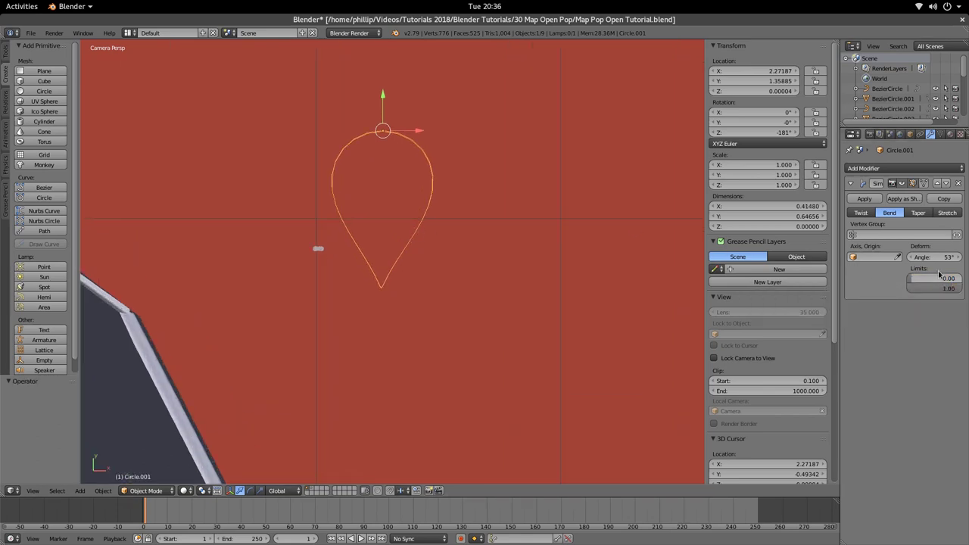
pyautogui.moveTo(939, 257); pyautogui.dragTo(933, 256)
pyautogui.scroll(8, 391, 151)
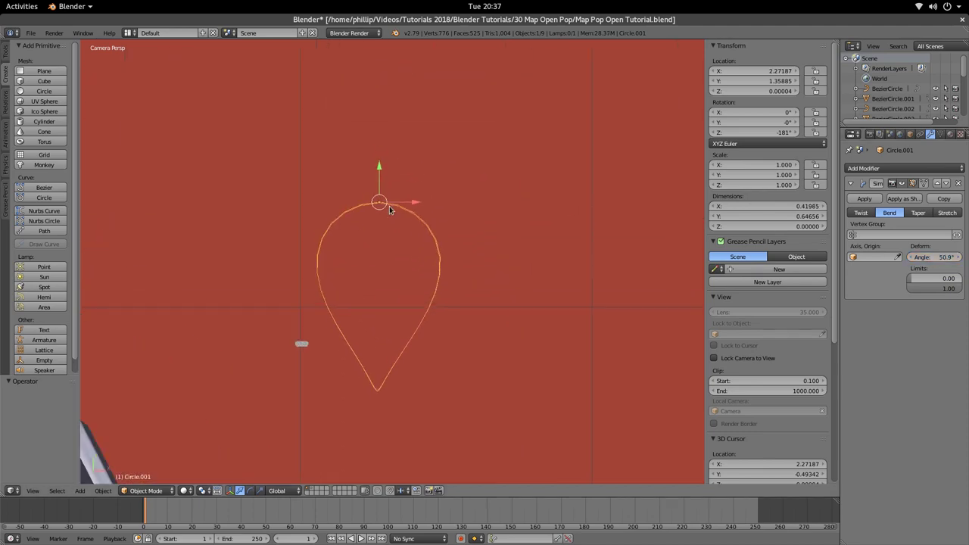
# Zoom in on the teardrop and toggle between Object and Edit Mode to inspect it.
pyautogui.scroll(3, 411, 138)
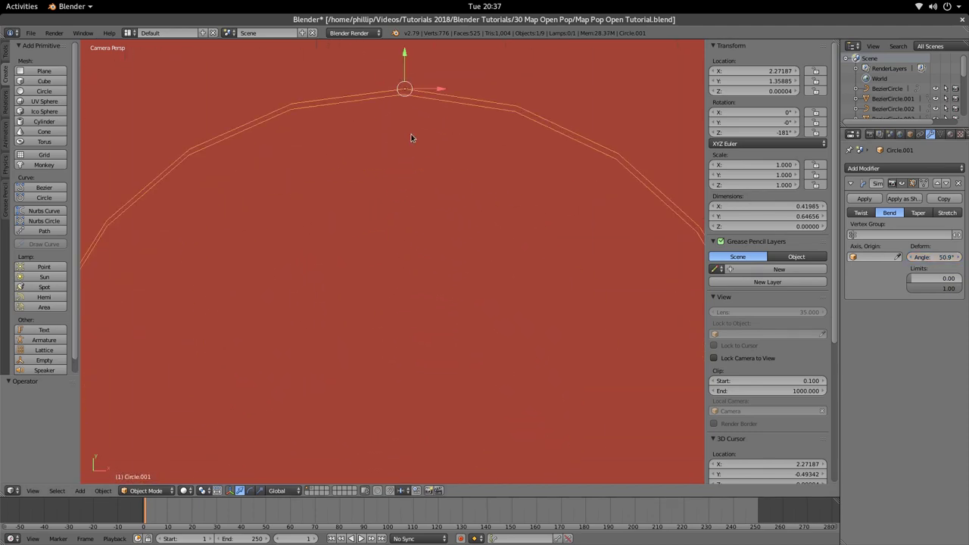
pyautogui.press('Tab')
pyautogui.press('Tab')
pyautogui.scroll(-5, 405, 121)
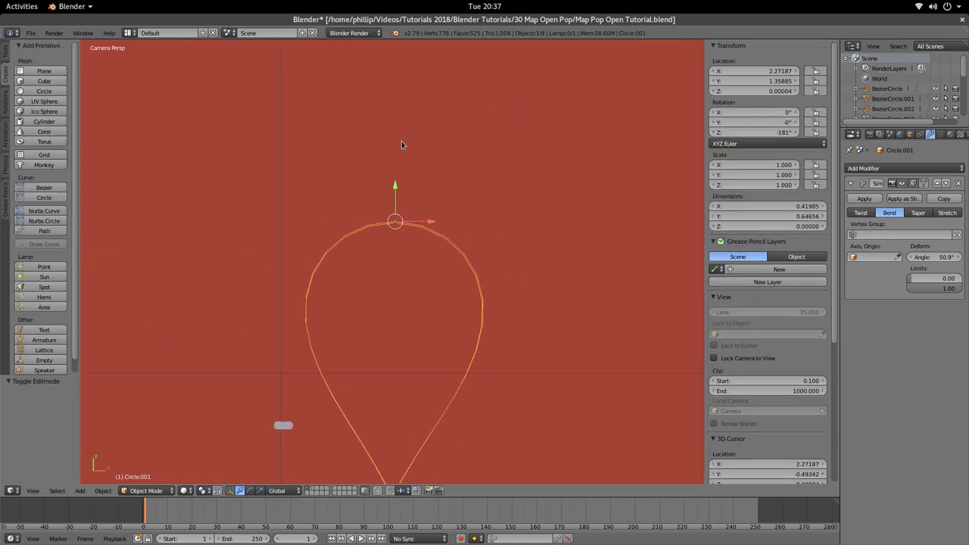
pyautogui.scroll(-3, 393, 147)
pyautogui.scroll(3, 393, 219)
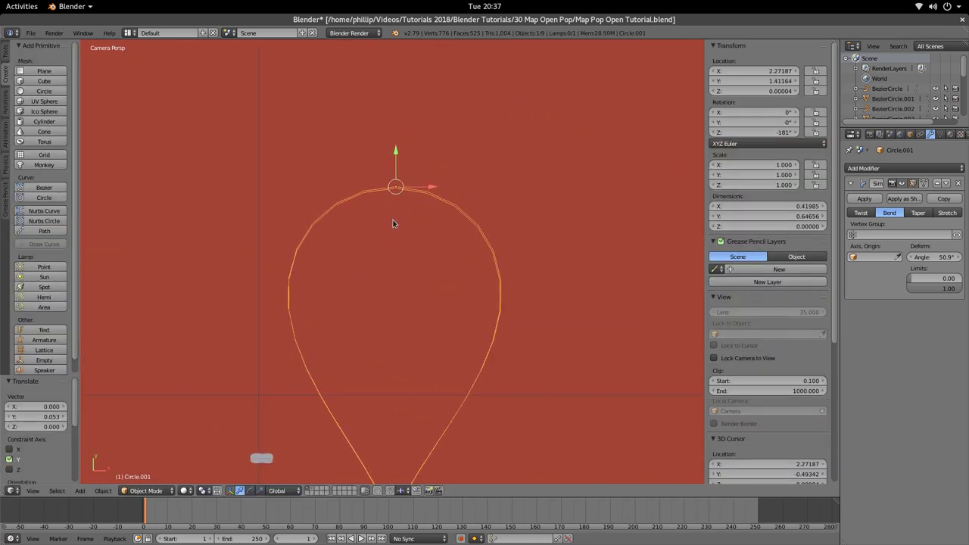
pyautogui.press('Tab')
pyautogui.scroll(5, 395, 187)
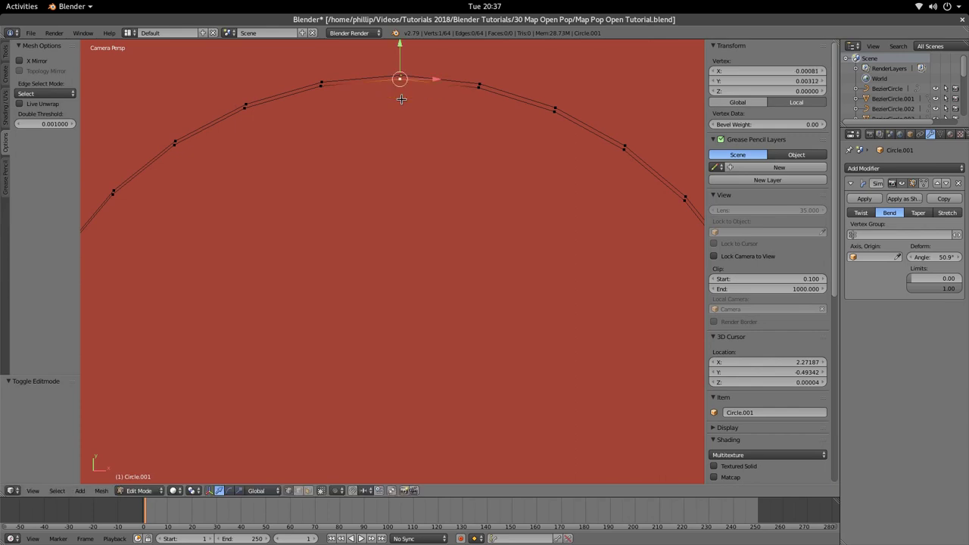
pyautogui.scroll(-5, 401, 73)
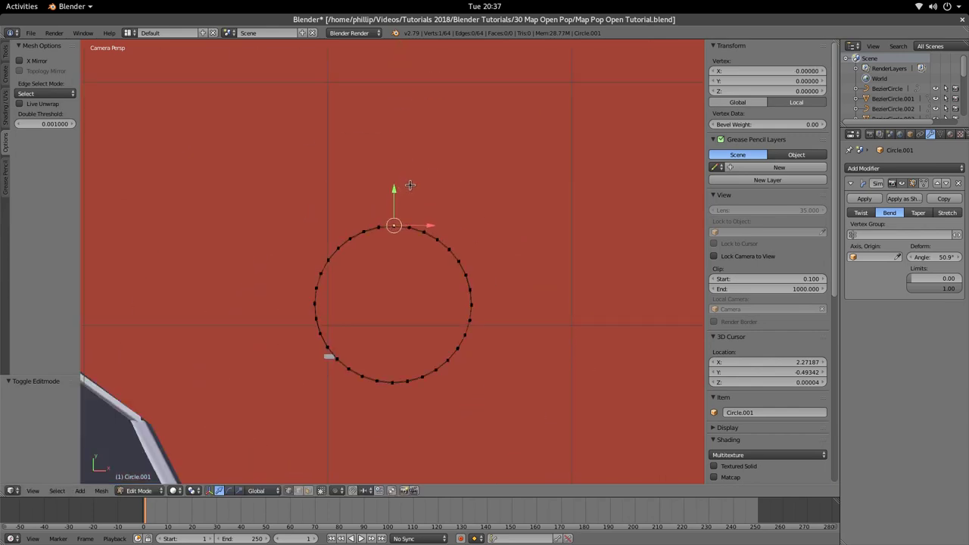
pyautogui.press('Tab')
pyautogui.scroll(-3, 426, 261)
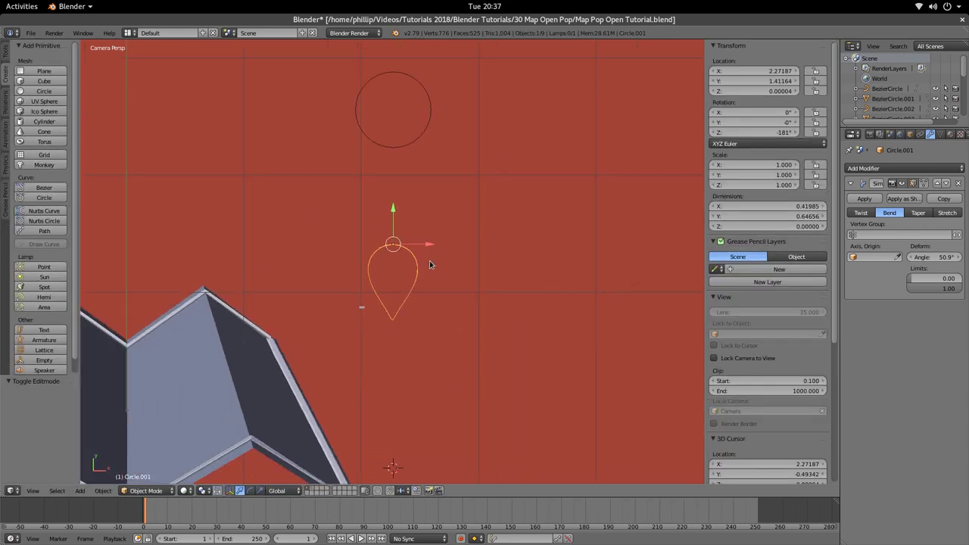
pyautogui.scroll(3, 430, 265)
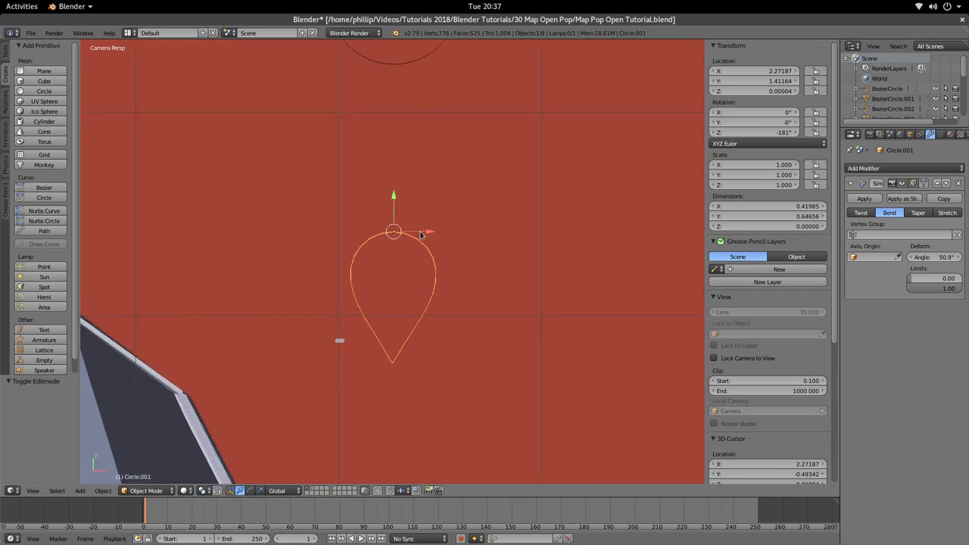
pyautogui.press('Tab')
pyautogui.scroll(5, 409, 223)
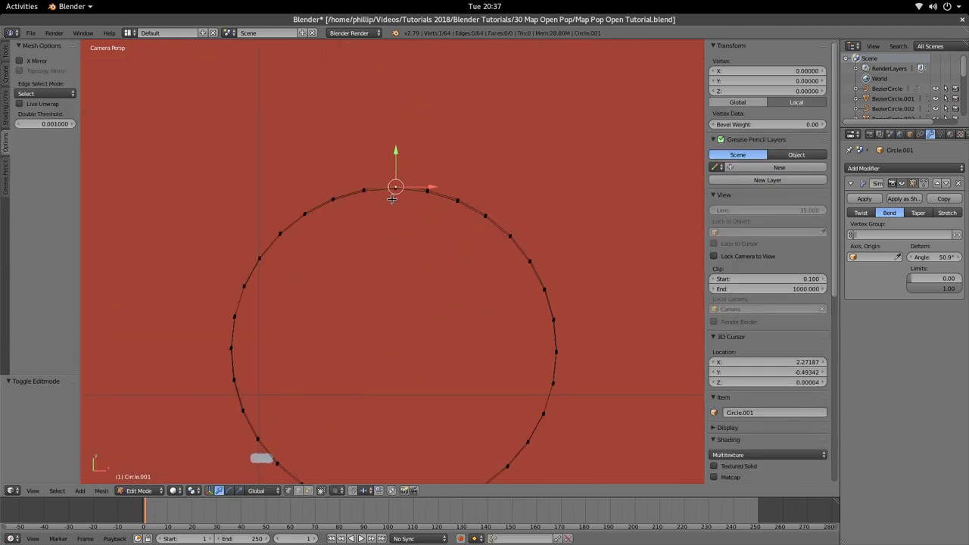
# Deselect all vertices and select only the single vertex at the circle's top.
pyautogui.rightClick(369, 199)
pyautogui.press('a')
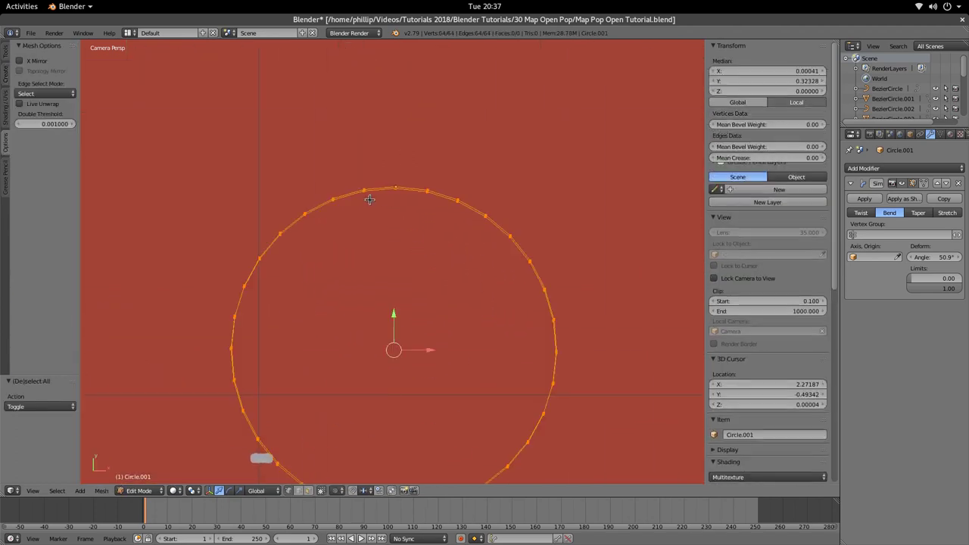
pyautogui.press('a')
pyautogui.rightClick(368, 193)
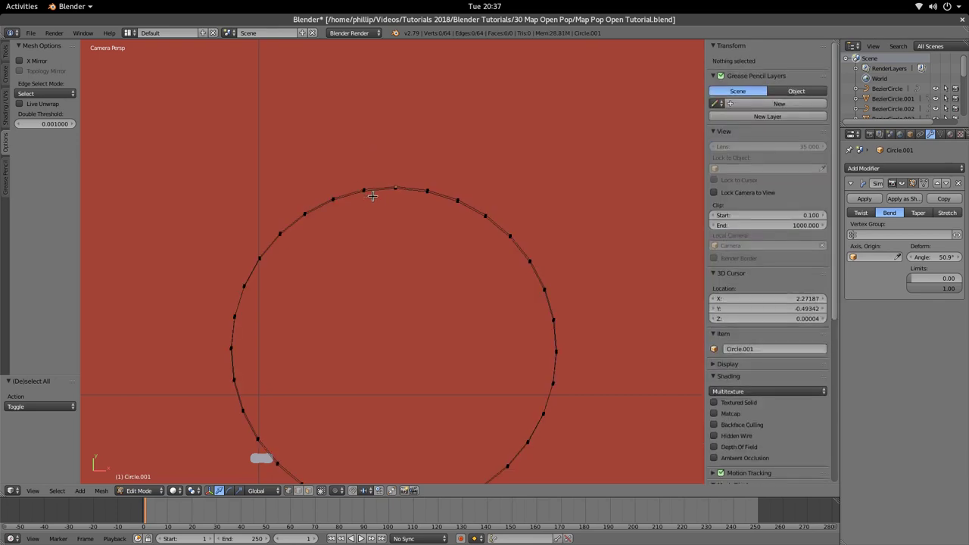
pyautogui.keyDown('ctrl'); pyautogui.rightClick(373, 196); pyautogui.keyUp('ctrl')
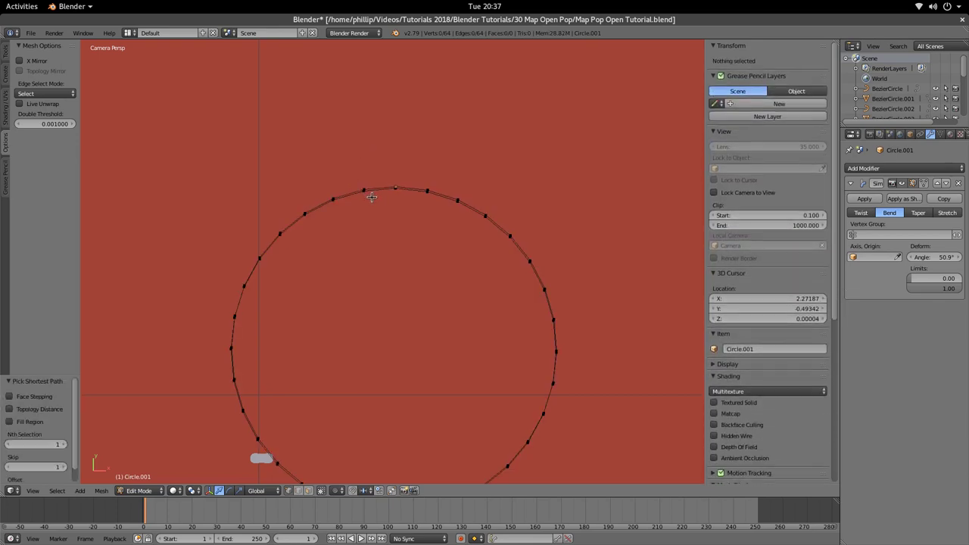
pyautogui.press('Tab')
pyautogui.press('Tab')
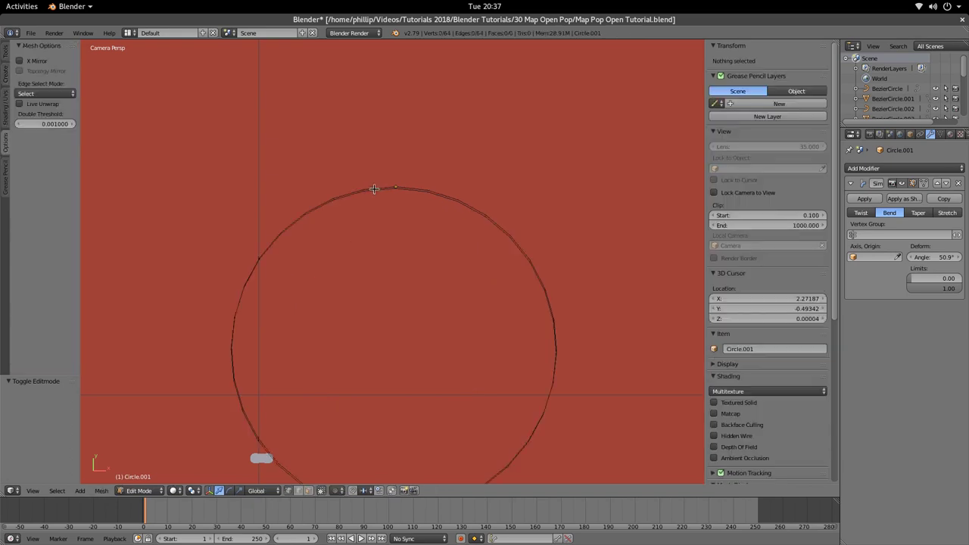
pyautogui.rightClick(370, 189)
pyautogui.scroll(2, 375, 197)
pyautogui.scroll(1, 375, 197)
# Select the topmost vertex, return to Object Mode and briefly toggle wireframe shading.
pyautogui.rightClick(403, 127)
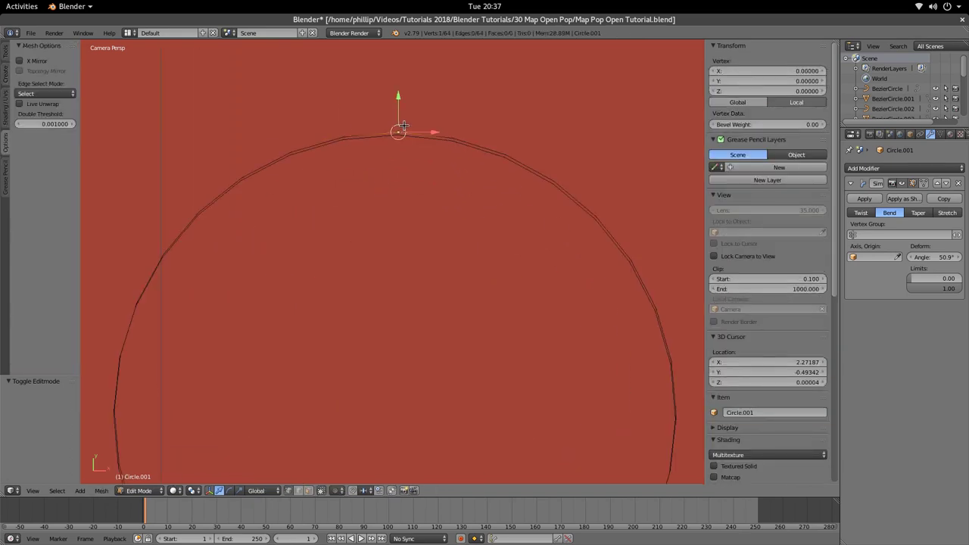
pyautogui.scroll(-5, 404, 155)
pyautogui.press('Tab')
pyautogui.scroll(-8, 412, 186)
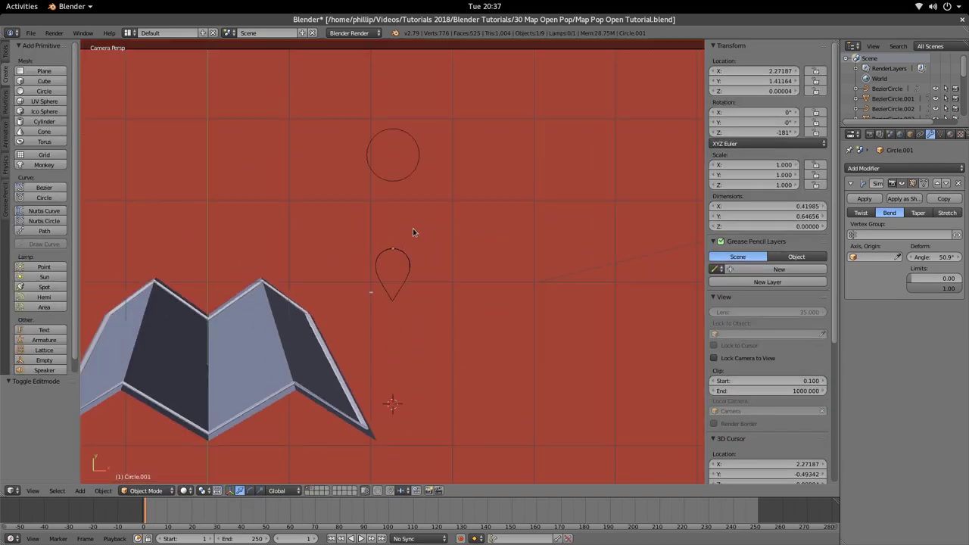
pyautogui.press('Tab')
pyautogui.press('Tab')
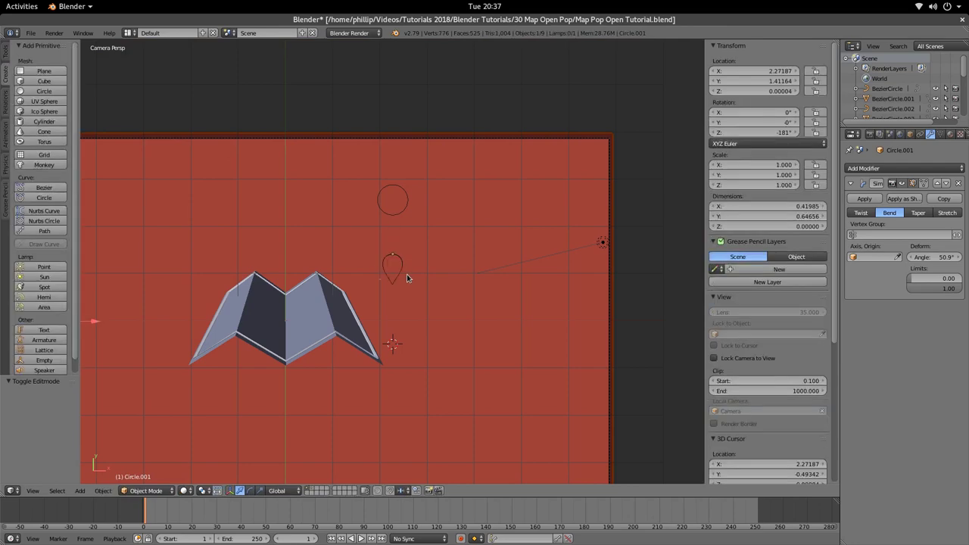
pyautogui.press('z')
pyautogui.press('z')
# Move the teardrop pin 3.315 units left along X to X -1.04272, above the left peak.
pyautogui.rightClick(399, 262)
pyautogui.scroll(3, 399, 261)
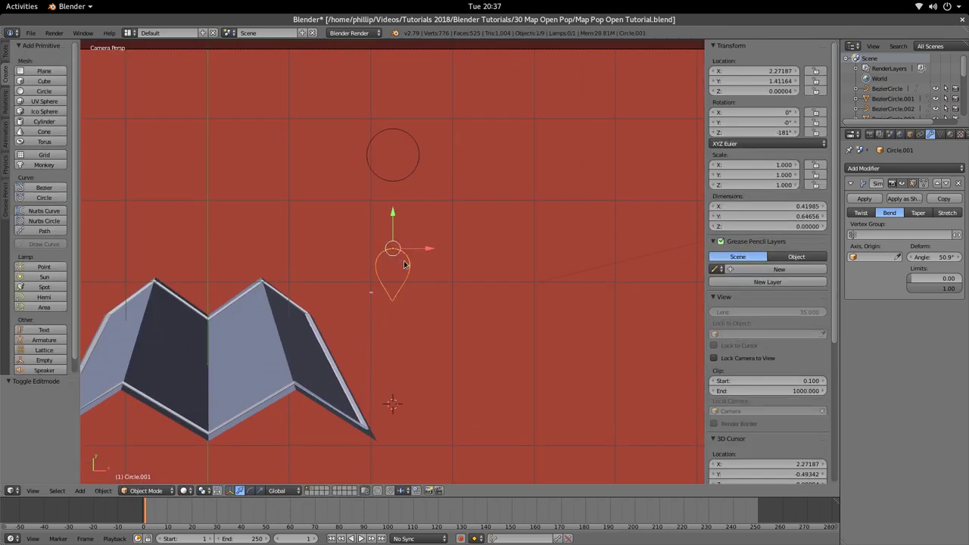
pyautogui.moveTo(426, 250); pyautogui.dragTo(169, 250)
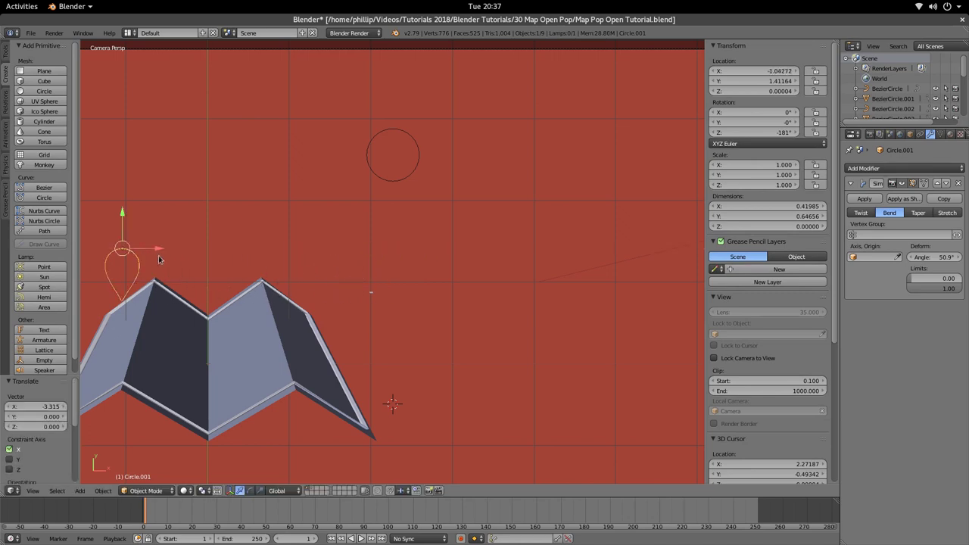
pyautogui.keyDown('shift'); pyautogui.moveTo(226, 242); pyautogui.dragTo(460, 258, button='middle'); pyautogui.keyUp('shift')
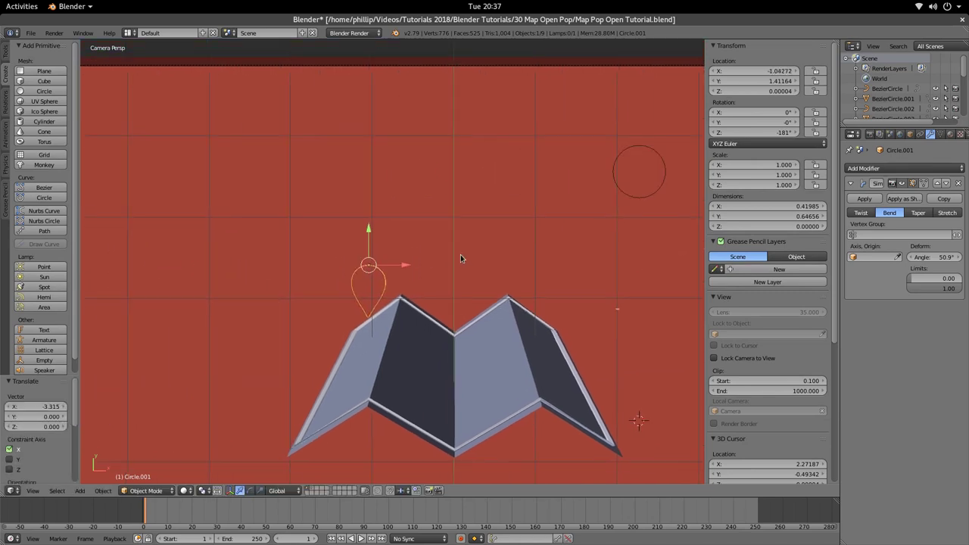
pyautogui.scroll(5, 460, 259)
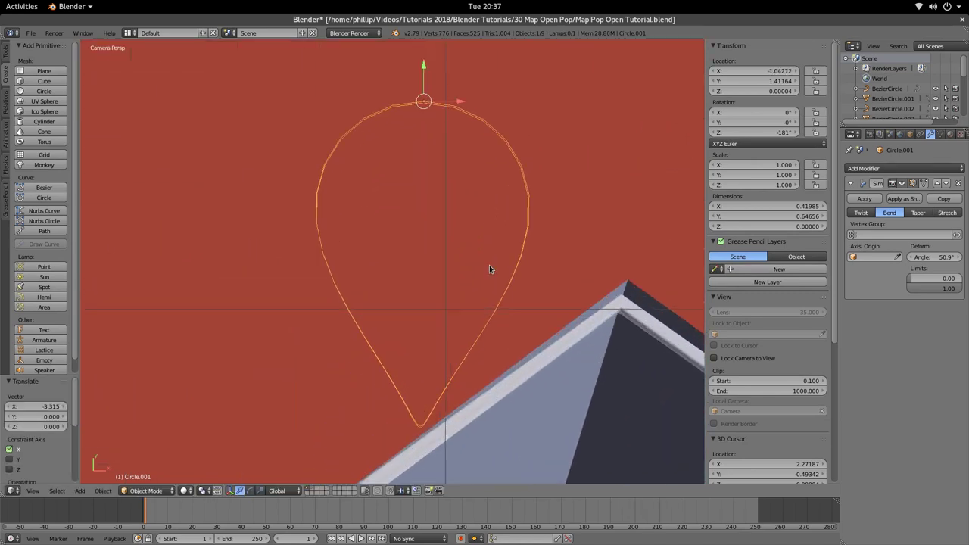
pyautogui.scroll(-6, 489, 269)
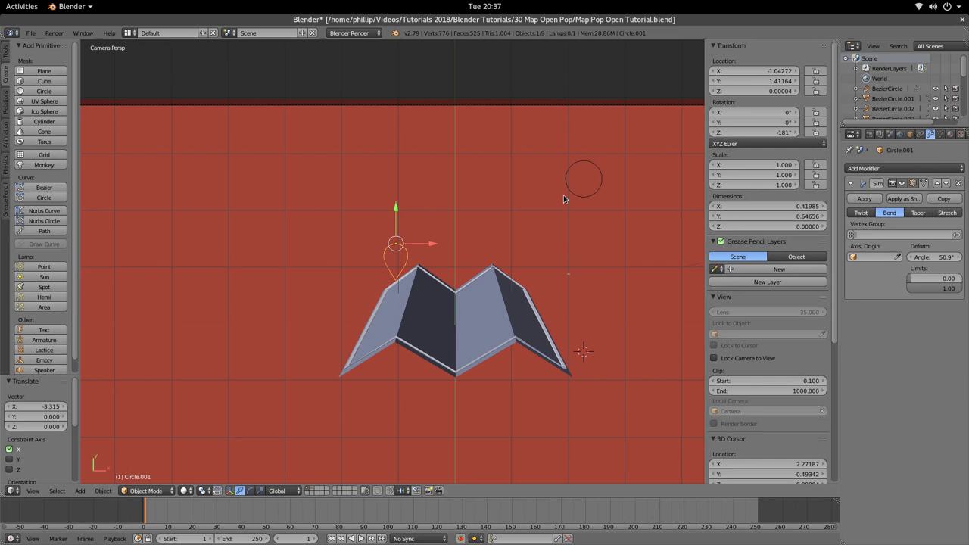
pyautogui.scroll(2, 563, 195)
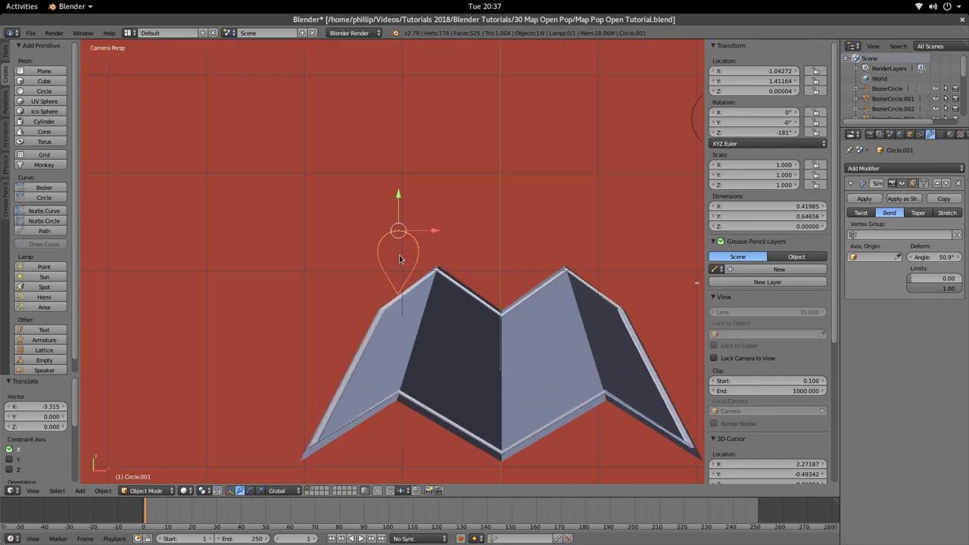
pyautogui.scroll(-3, 507, 231)
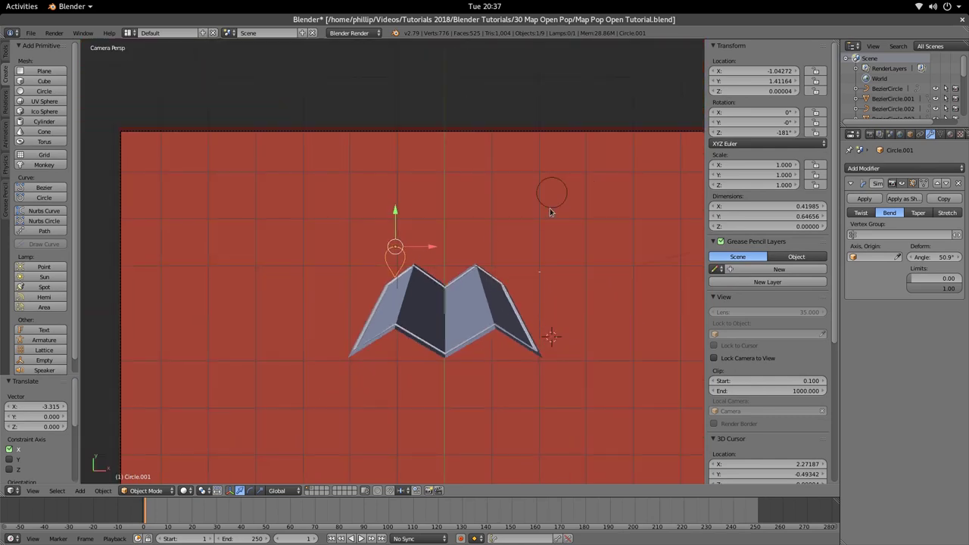
# Delete the leftover round circle from the scene.
pyautogui.rightClick(550, 209)
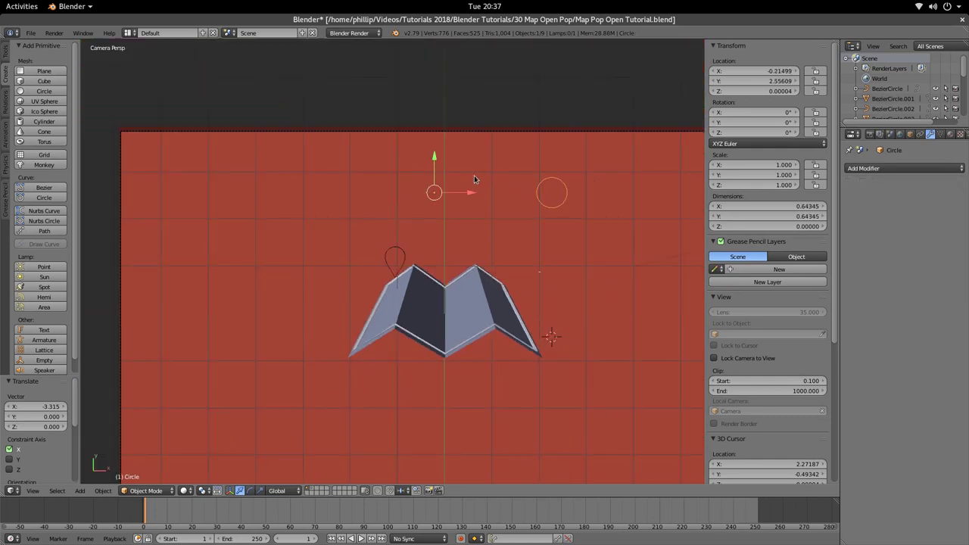
pyautogui.moveTo(434, 165); pyautogui.dragTo(428, 76)
pyautogui.press('x')
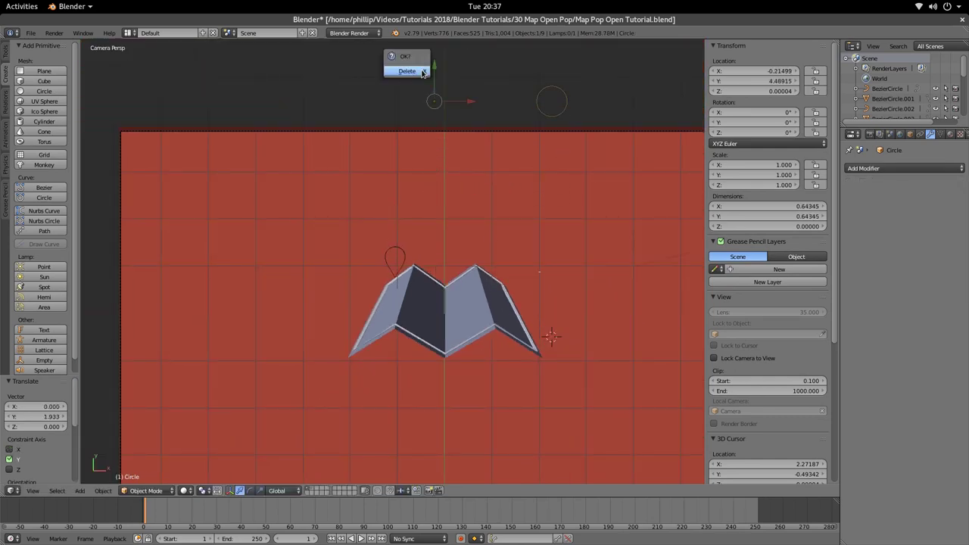
pyautogui.click(407, 71)
pyautogui.scroll(3, 409, 271)
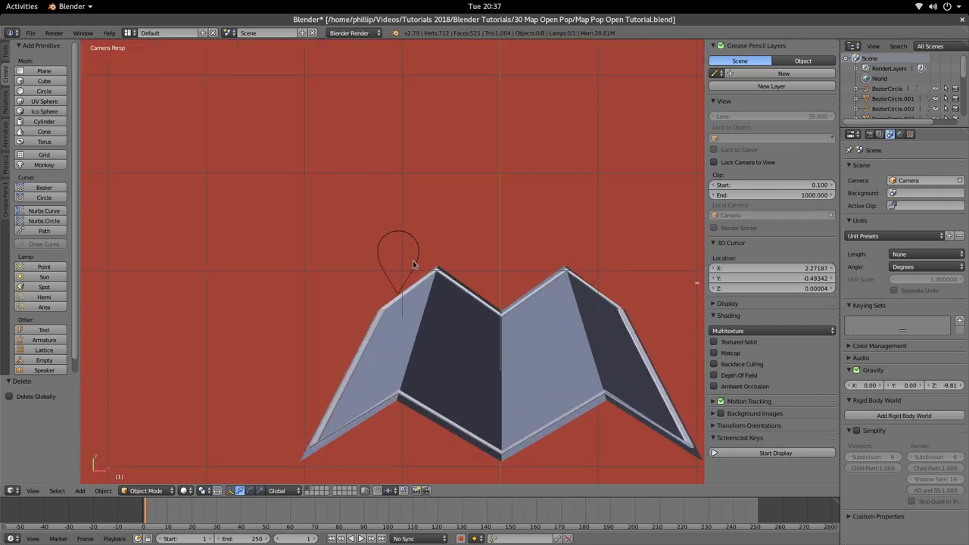
pyautogui.scroll(3, 413, 260)
pyautogui.rightClick(412, 268)
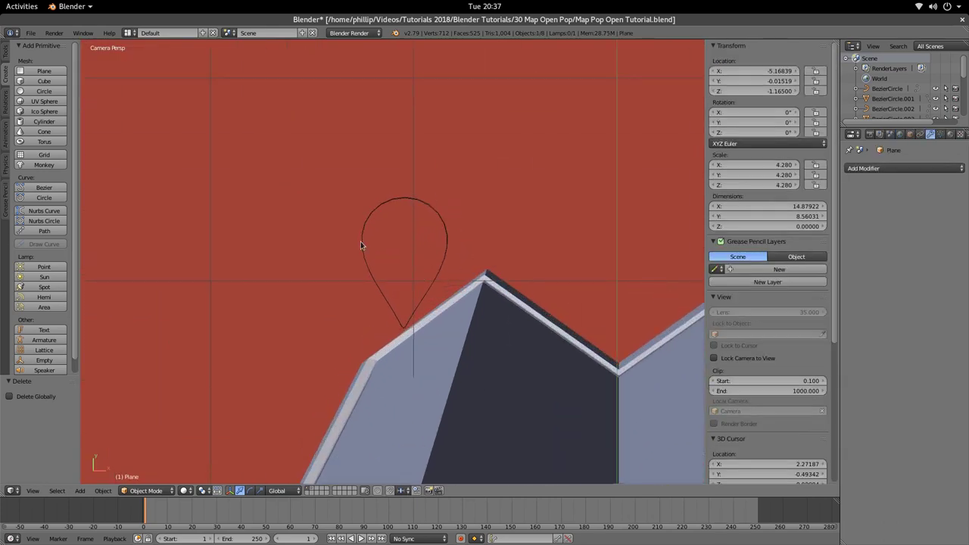
# Reduce the teardrop's bend angle to 47.9° and fill its vertices with a solid face.
pyautogui.rightClick(416, 203)
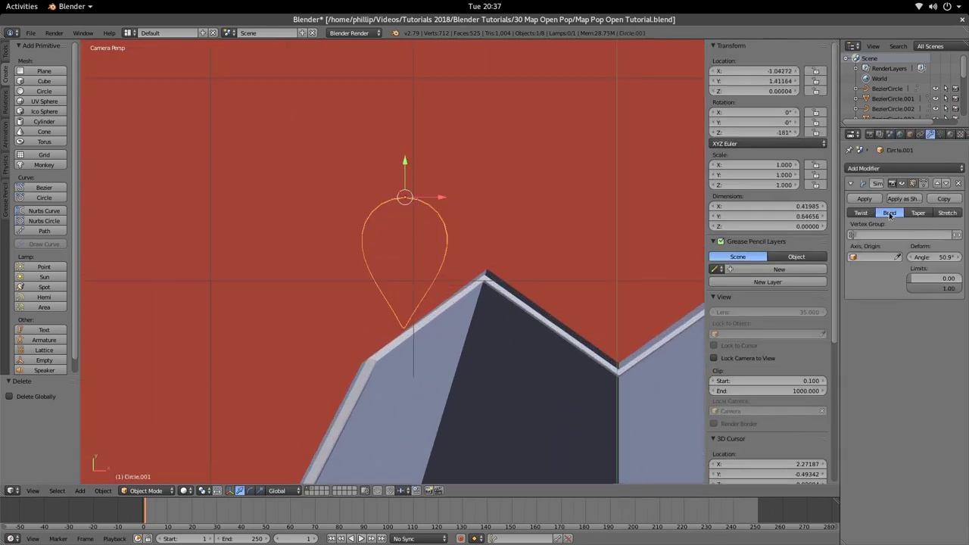
pyautogui.moveTo(945, 258); pyautogui.dragTo(933, 258)
pyautogui.scroll(-3, 459, 238)
pyautogui.press('Tab')
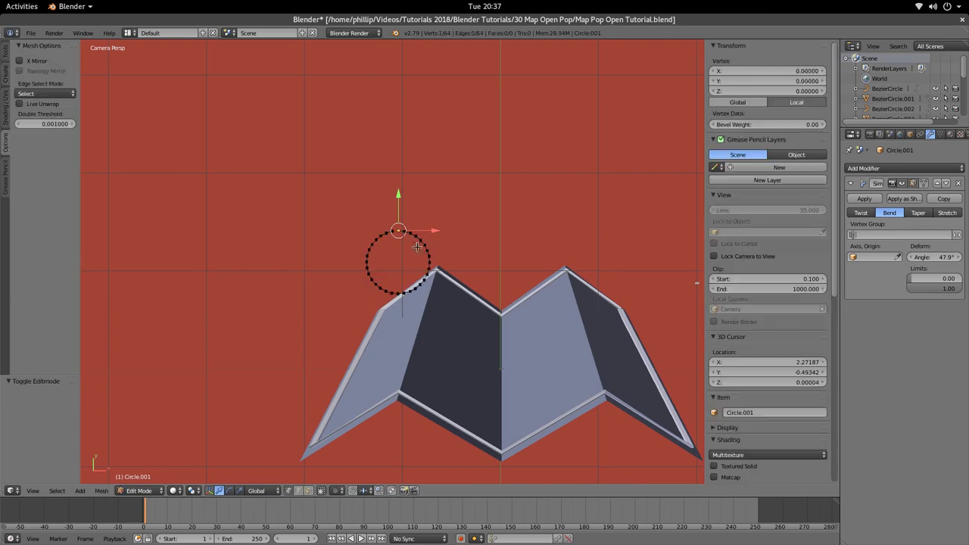
pyautogui.scroll(3, 439, 250)
pyautogui.press('a')
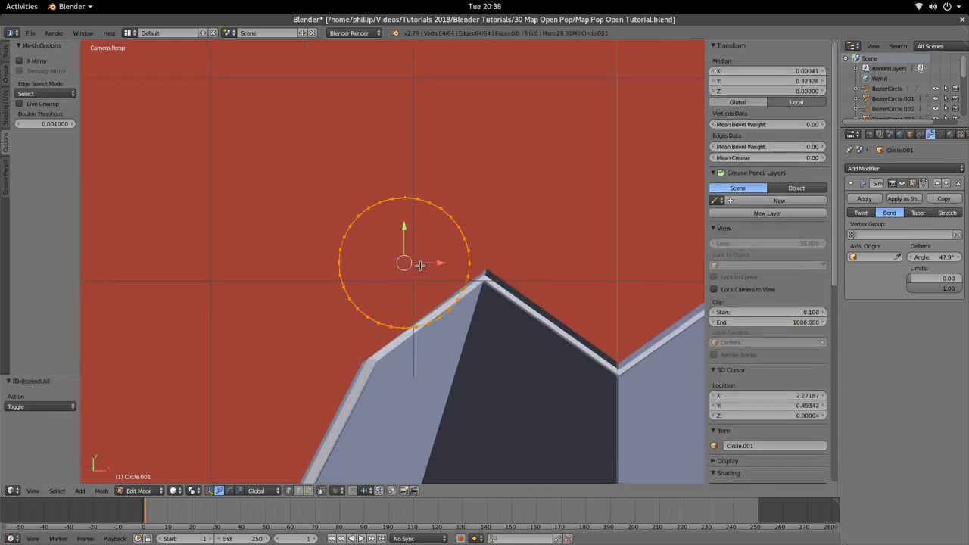
pyautogui.press('f')
pyautogui.press('Tab')
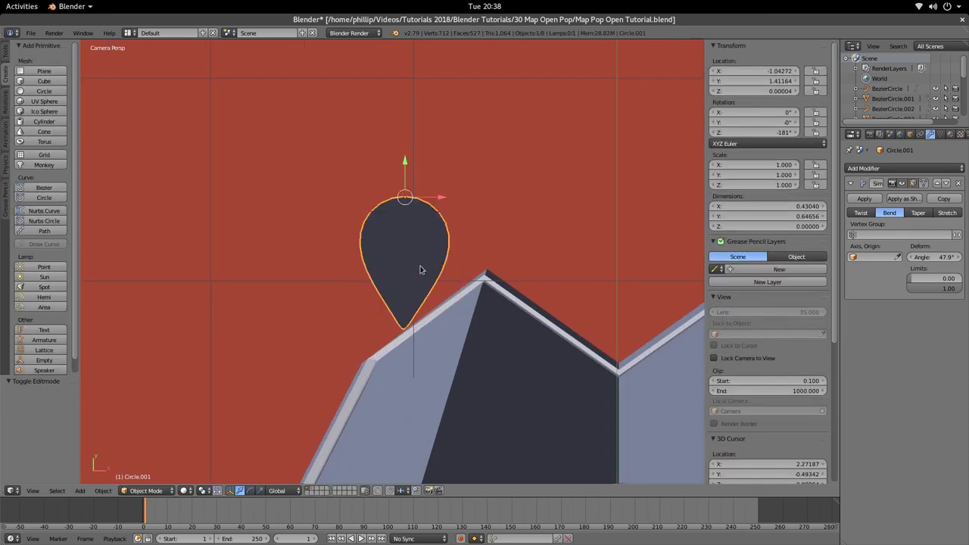
# Apply the Simple Deform modifier to bake the teardrop shape into the mesh.
pyautogui.press('Tab')
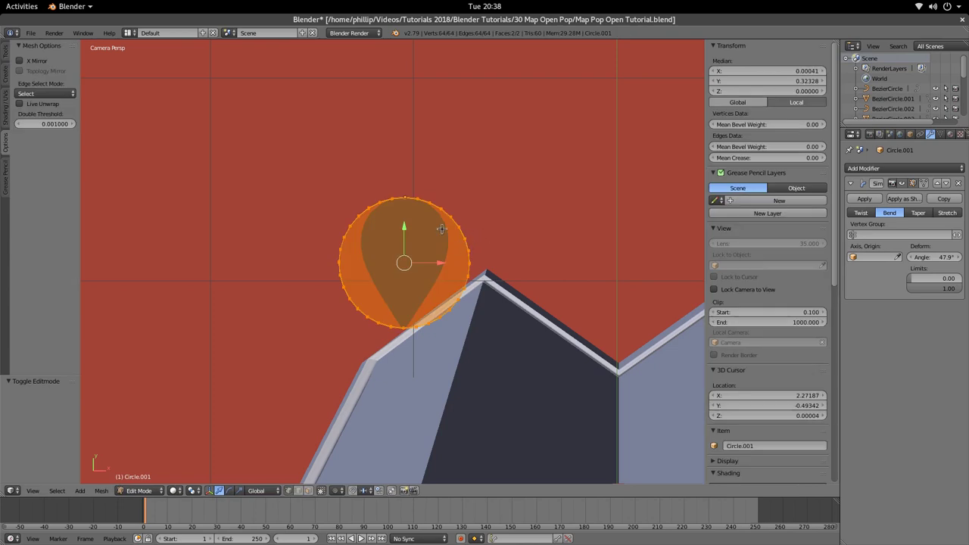
pyautogui.press('Tab')
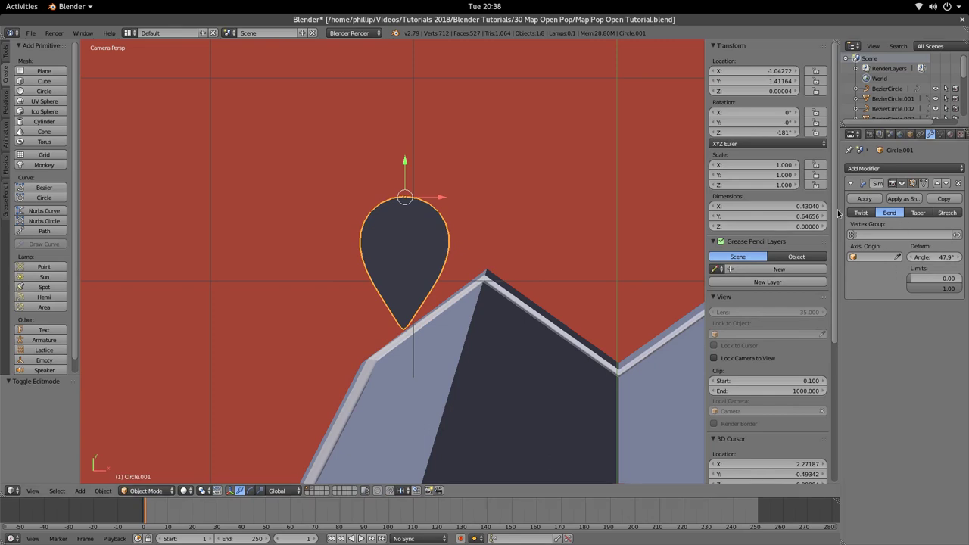
pyautogui.click(865, 198)
pyautogui.press('Tab')
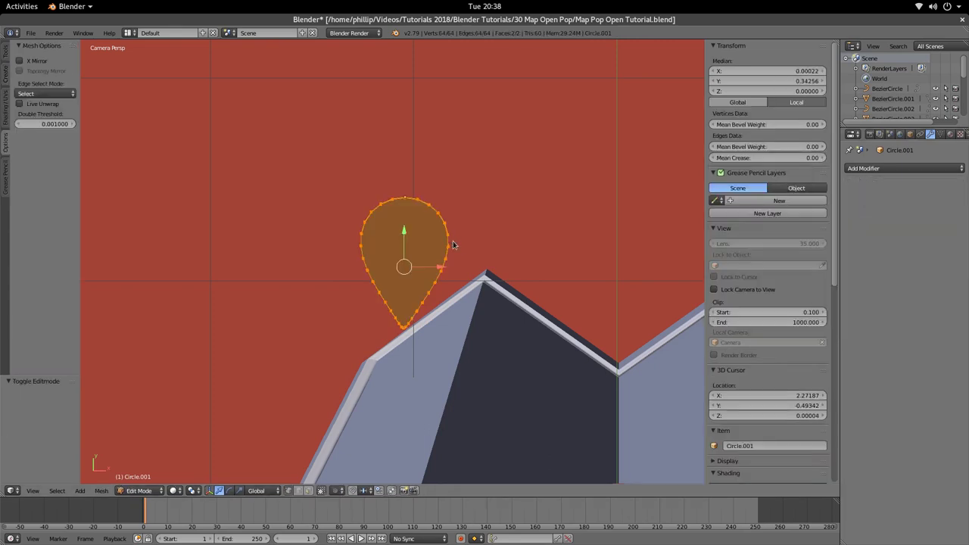
pyautogui.press('Tab')
pyautogui.scroll(7, 455, 242)
# Orbit around the folded map to the teardrop pin and enter Edit Mode on it.
pyautogui.scroll(-5, 512, 243)
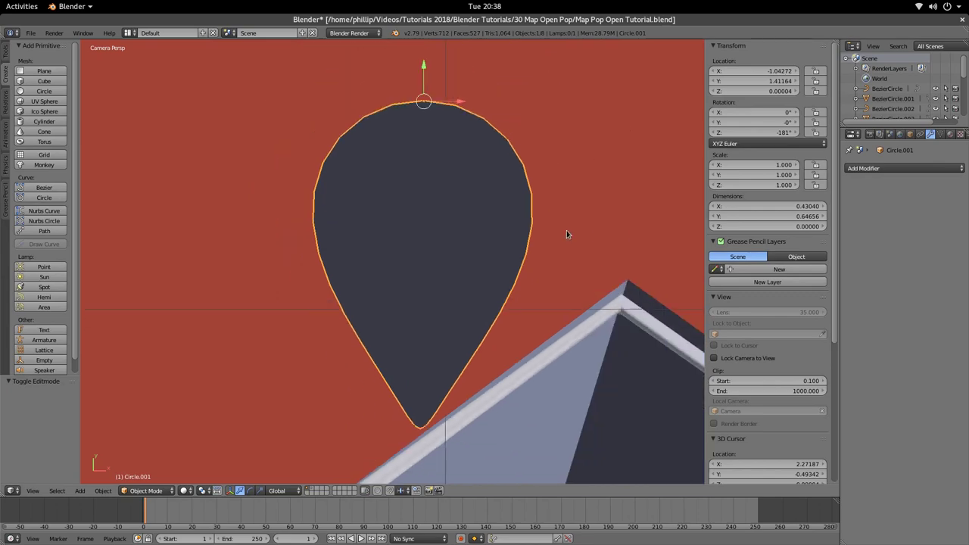
pyautogui.moveTo(566, 231)
pyautogui.mouseDown(button='middle')
pyautogui.moveTo(512, 200)
pyautogui.moveTo(561, 220)
pyautogui.mouseUp(button='middle')
pyautogui.scroll(5, 607, 248)
pyautogui.scroll(-3, 606, 248)
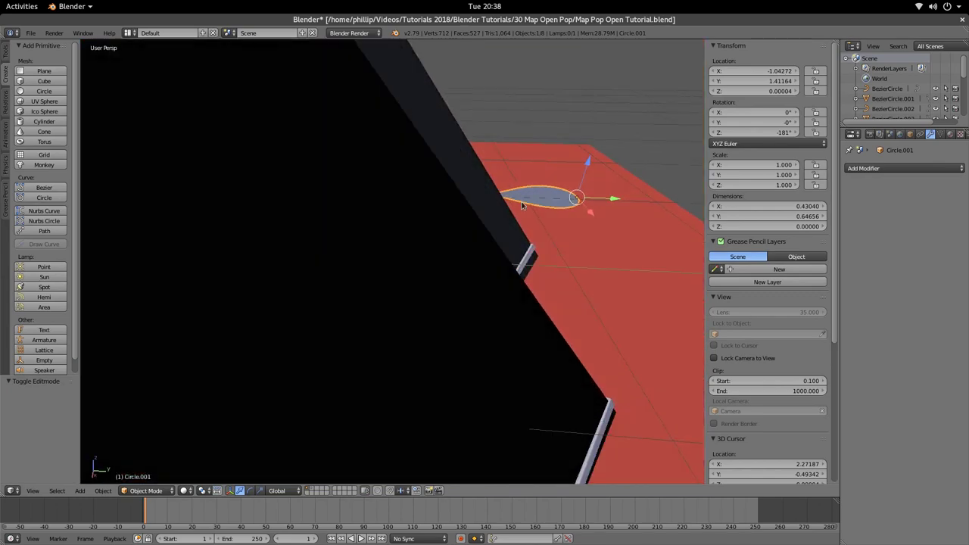
pyautogui.moveTo(607, 249); pyautogui.dragTo(462, 205, button='middle')
pyautogui.scroll(-3, 461, 205)
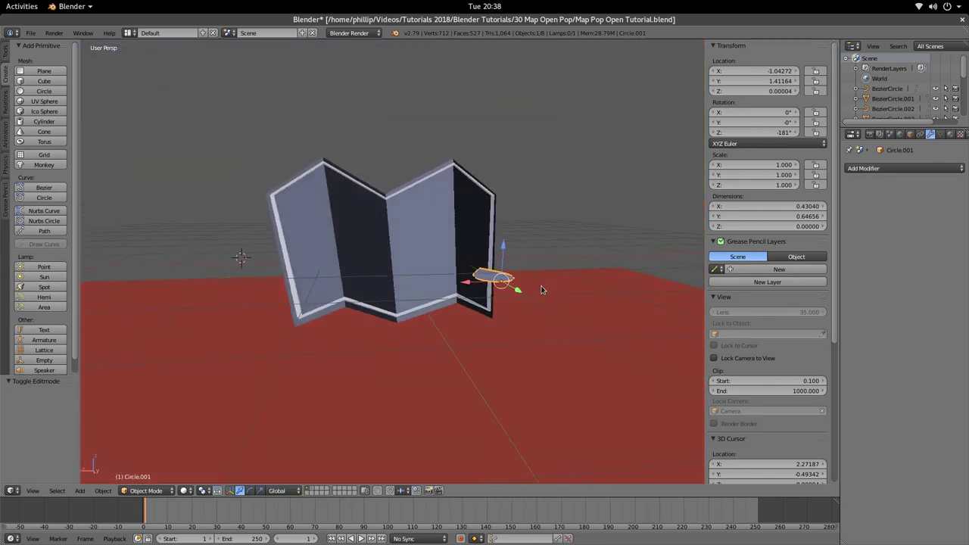
pyautogui.moveTo(566, 284); pyautogui.dragTo(404, 300, button='middle')
pyautogui.scroll(6, 401, 307)
pyautogui.press('Tab')
pyautogui.moveTo(433, 264); pyautogui.dragTo(439, 262, button='middle')
# Select the extra inner vertex loop with its face and delete it.
pyautogui.rightClick(478, 160)
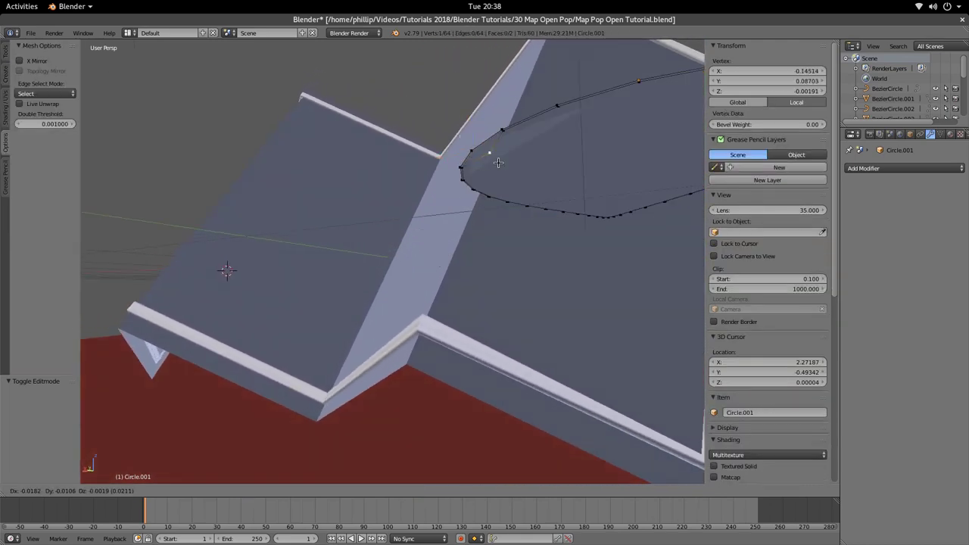
pyautogui.keyDown('shift'); pyautogui.rightClick(494, 144); pyautogui.keyUp('shift')
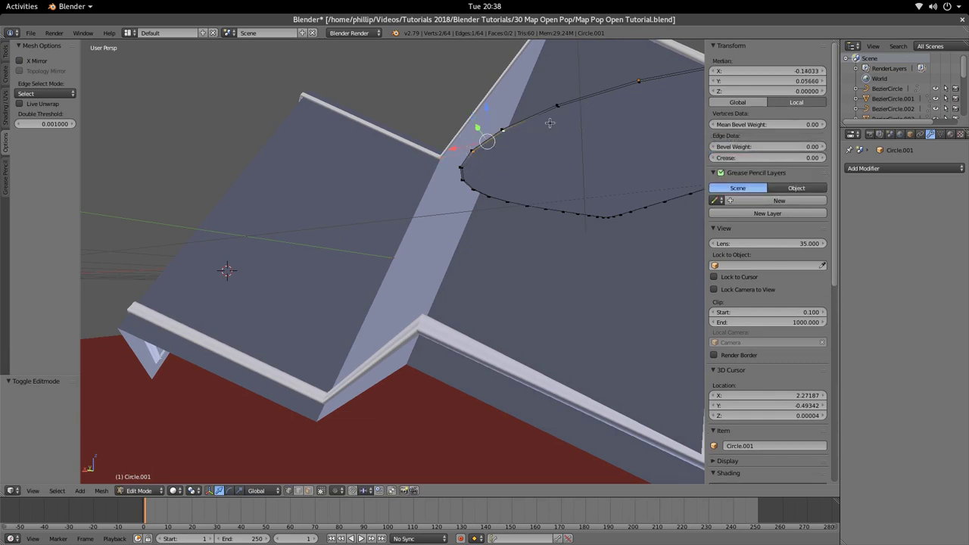
pyautogui.keyDown('shift'); pyautogui.rightClick(569, 108); pyautogui.keyUp('shift')
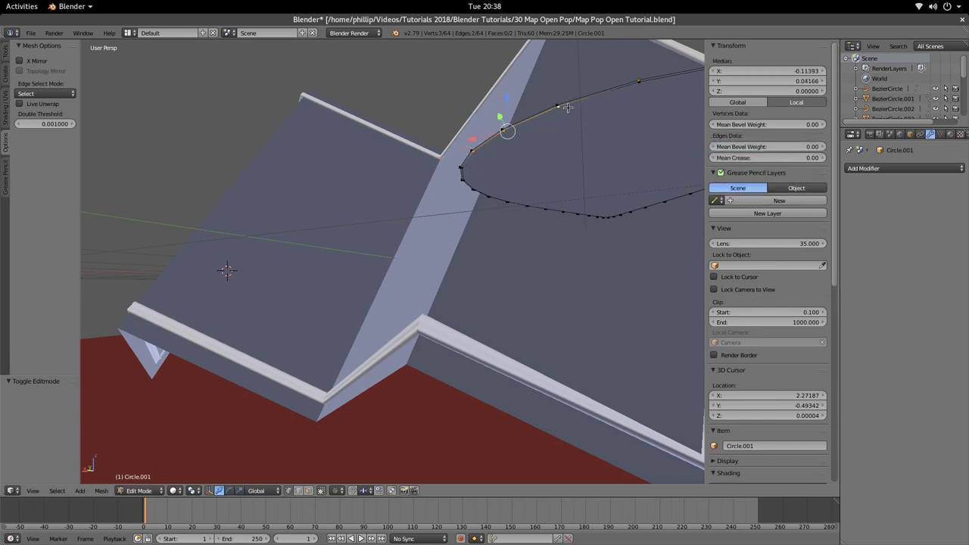
pyautogui.hotkey('ctrl', 'l')
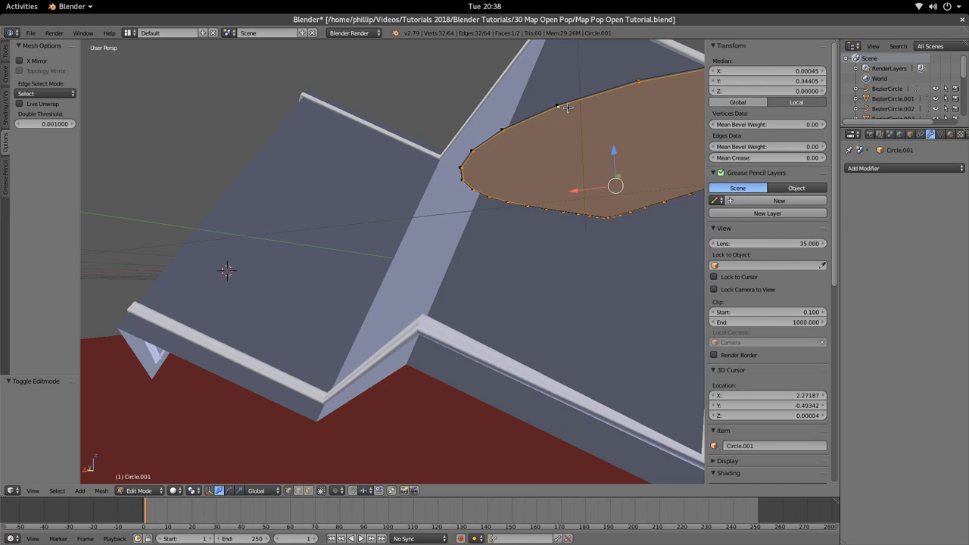
pyautogui.moveTo(568, 108); pyautogui.dragTo(578, 157, button='middle')
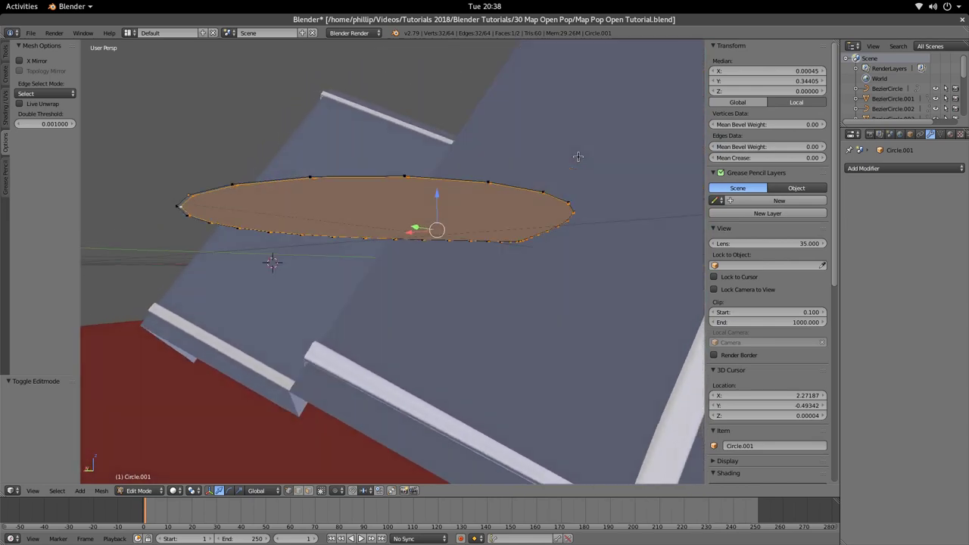
pyautogui.moveTo(483, 185)
pyautogui.mouseDown(button='middle')
pyautogui.moveTo(495, 177)
pyautogui.moveTo(489, 185)
pyautogui.mouseUp(button='middle')
pyautogui.press('x')
pyautogui.click(495, 178)
# Return to Object Mode and view the pin through the camera.
pyautogui.press('Tab')
pyautogui.moveTo(512, 220); pyautogui.dragTo(353, 245, button='middle')
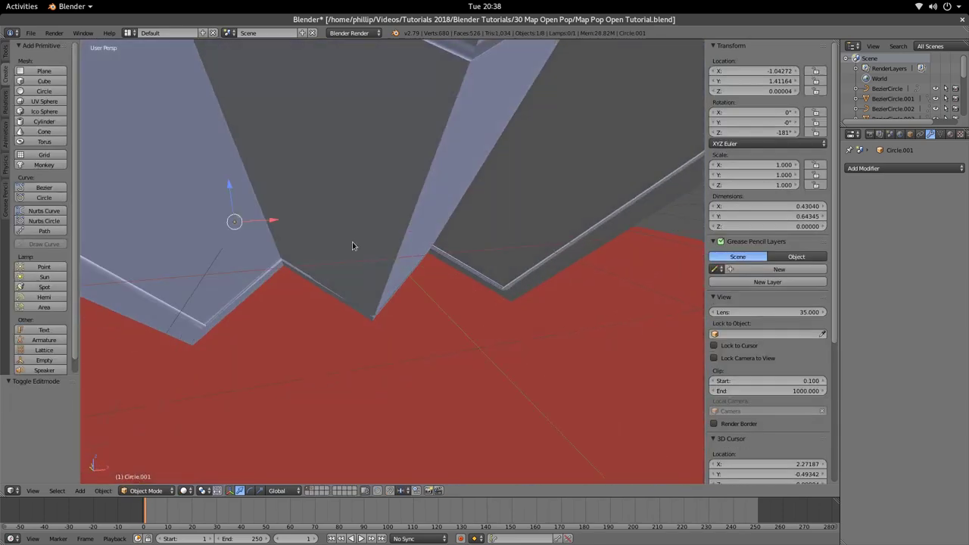
pyautogui.press('KP_0')
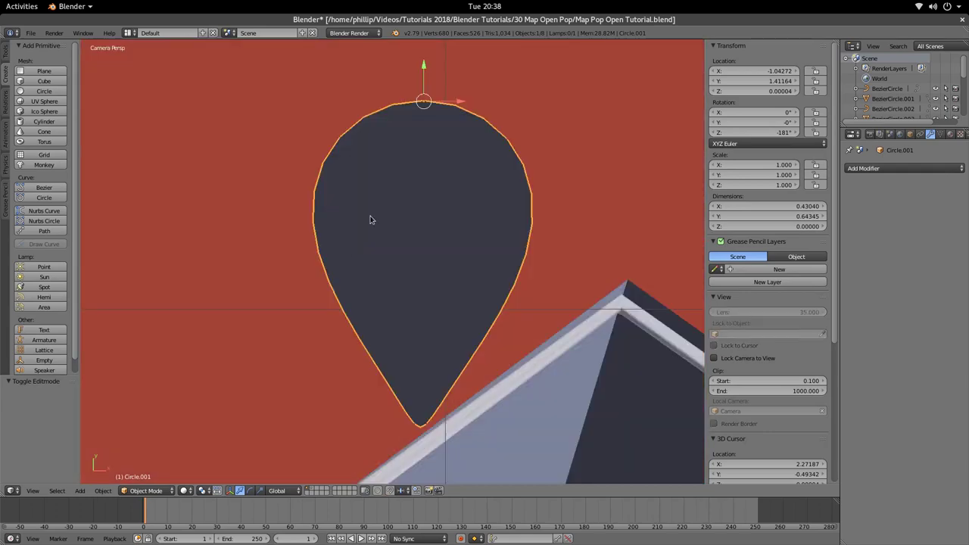
# Select and deselect all the pin's vertices in Edit Mode to verify the single outline, then leave Edit Mode.
pyautogui.press('Tab')
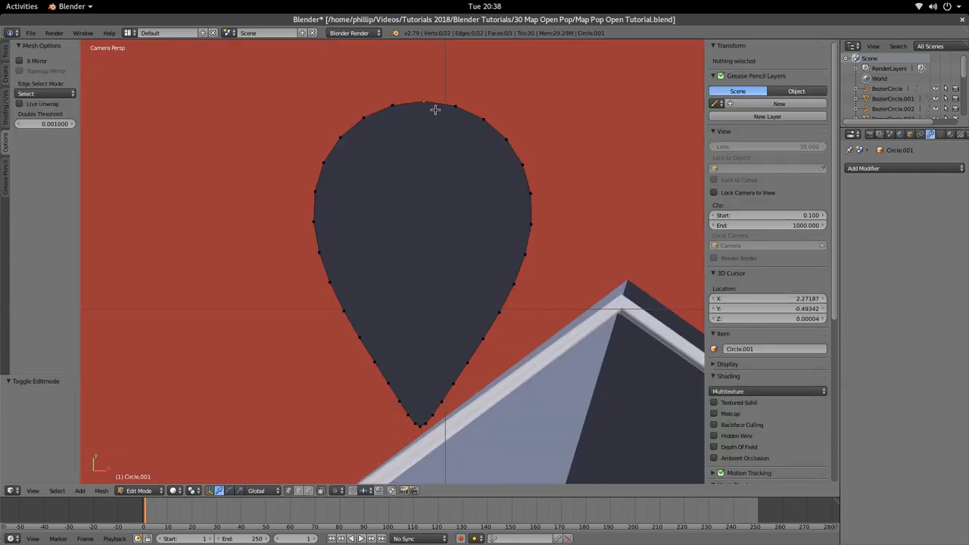
pyautogui.press('a')
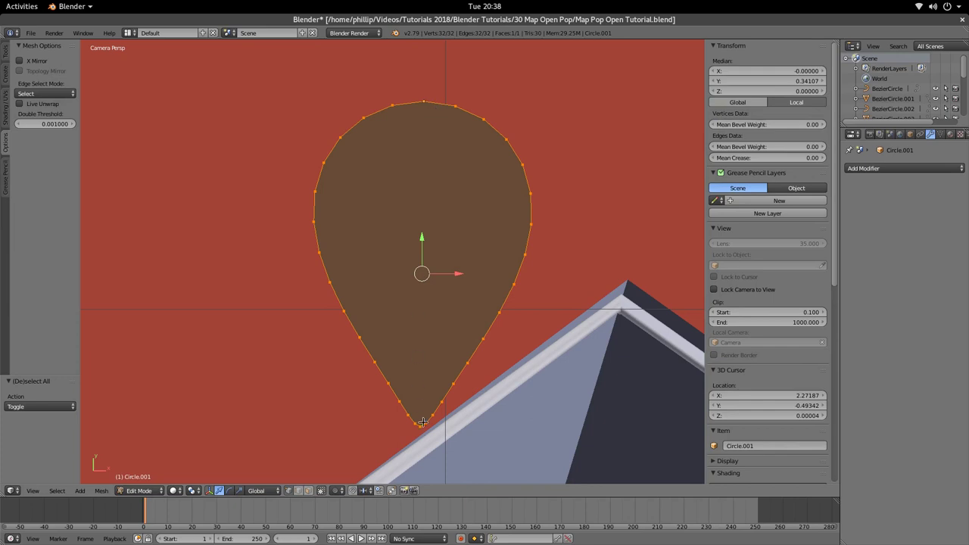
pyautogui.press('a')
pyautogui.press('a')
pyautogui.moveTo(465, 275); pyautogui.dragTo(429, 231, button='middle')
pyautogui.press('a')
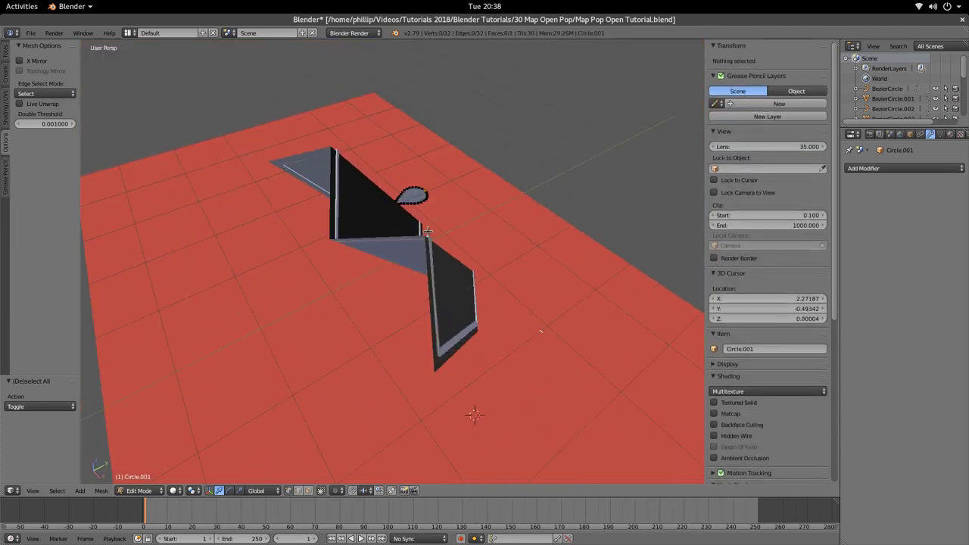
pyautogui.press('KP_0')
pyautogui.scroll(-5, 453, 258)
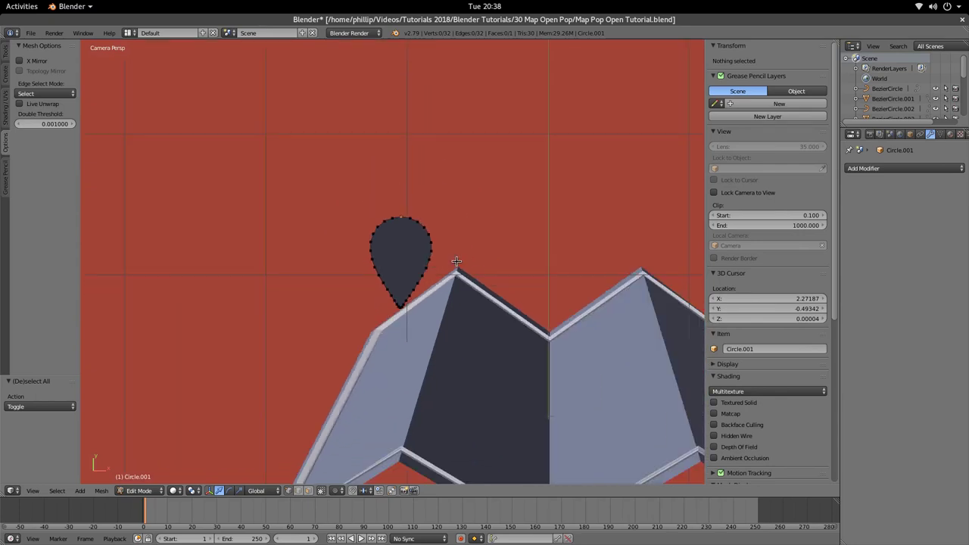
pyautogui.press('a')
pyautogui.scroll(3, 456, 260)
pyautogui.press('a')
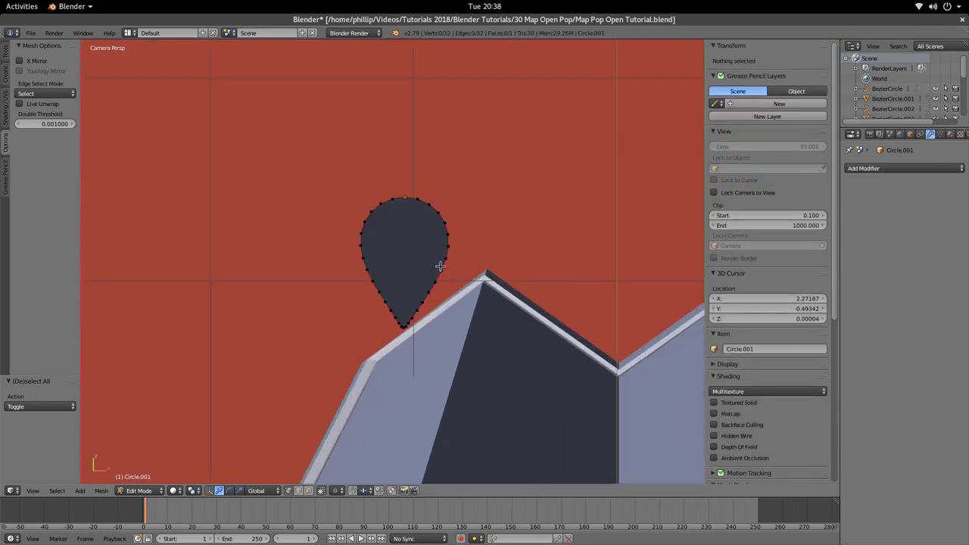
pyautogui.press('Tab')
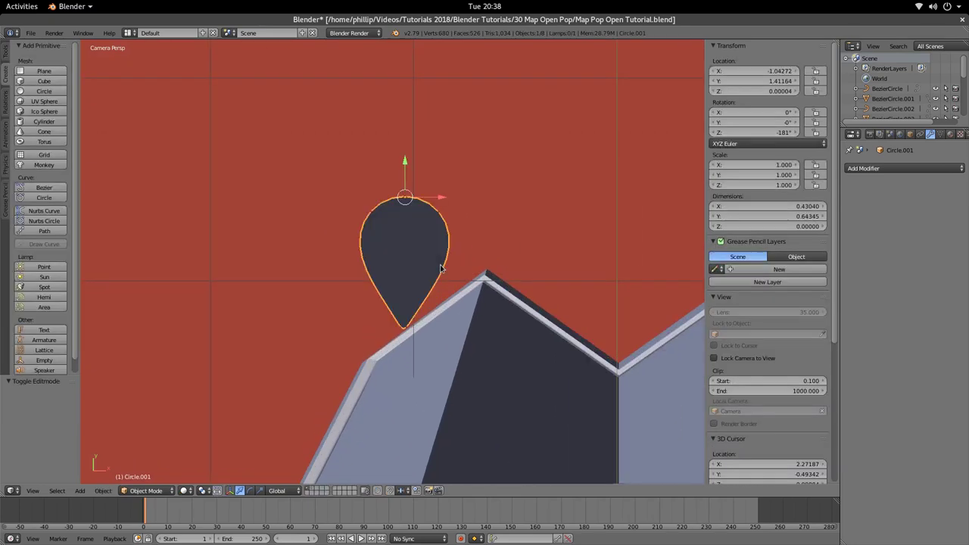
# Add a cylinder mesh to the scene.
pyautogui.click(79, 491)
pyautogui.moveTo(105, 462)
pyautogui.moveTo(114, 479)
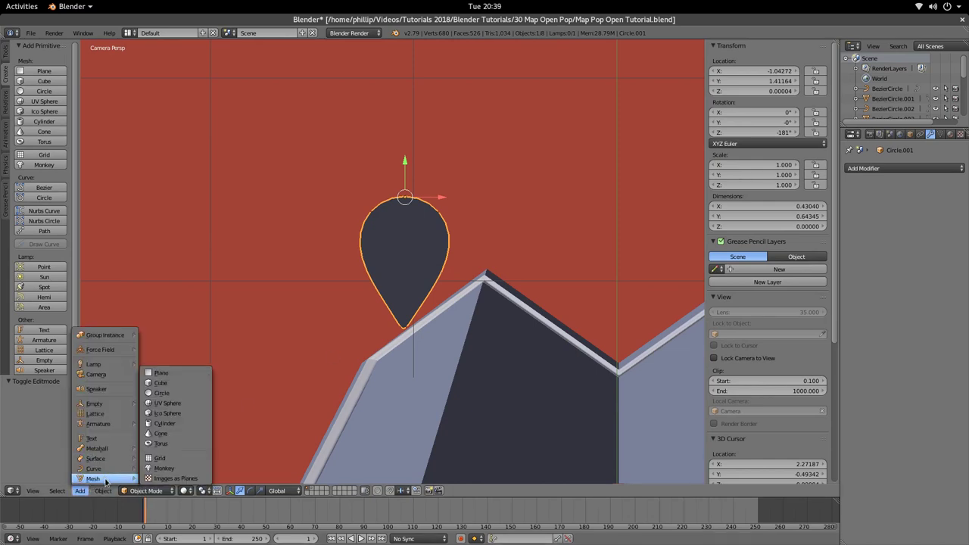
pyautogui.click(187, 424)
pyautogui.scroll(-4, 378, 322)
pyautogui.scroll(-4, 378, 322)
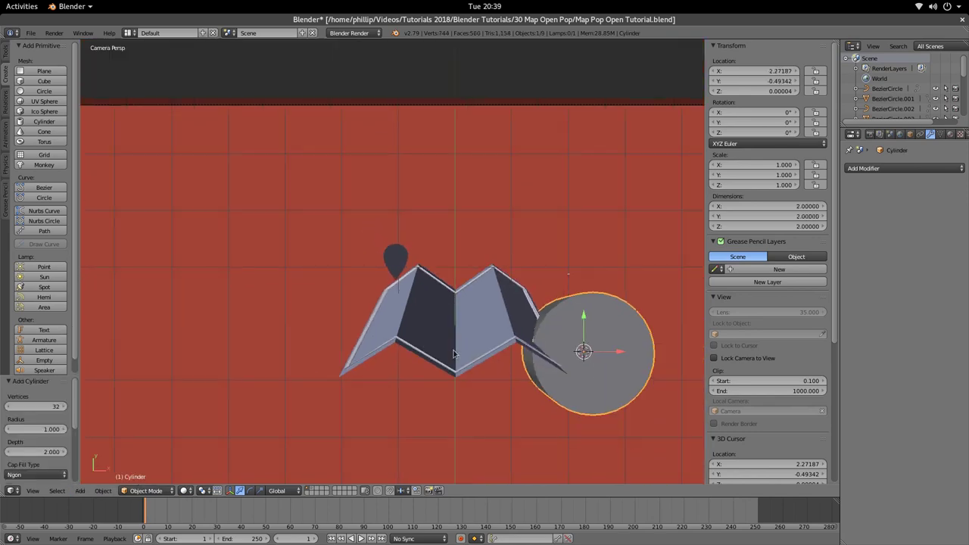
# Move the cylinder left along X, scale it to 0.205, and move it up along Y to the pin.
pyautogui.press('g')
pyautogui.press('x')
pyautogui.click(439, 346)
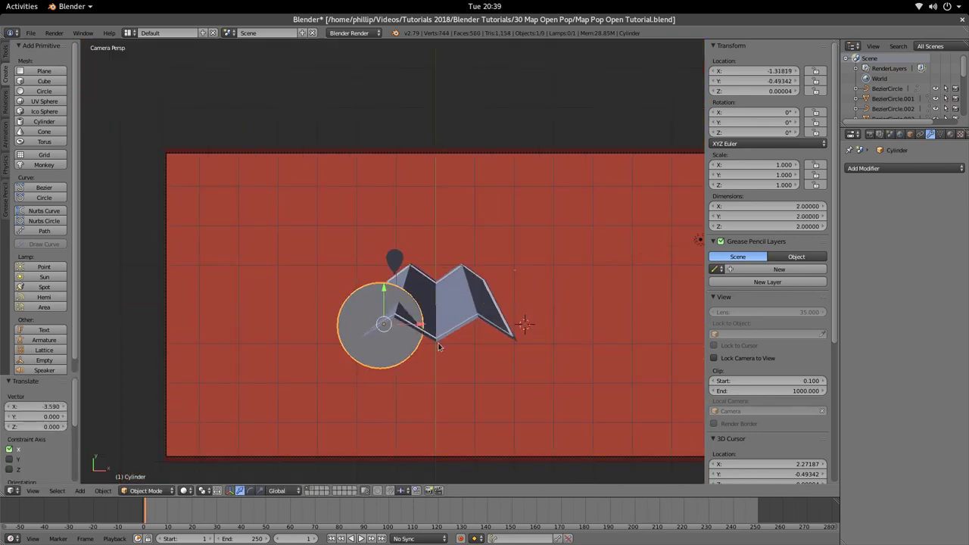
pyautogui.press('s')
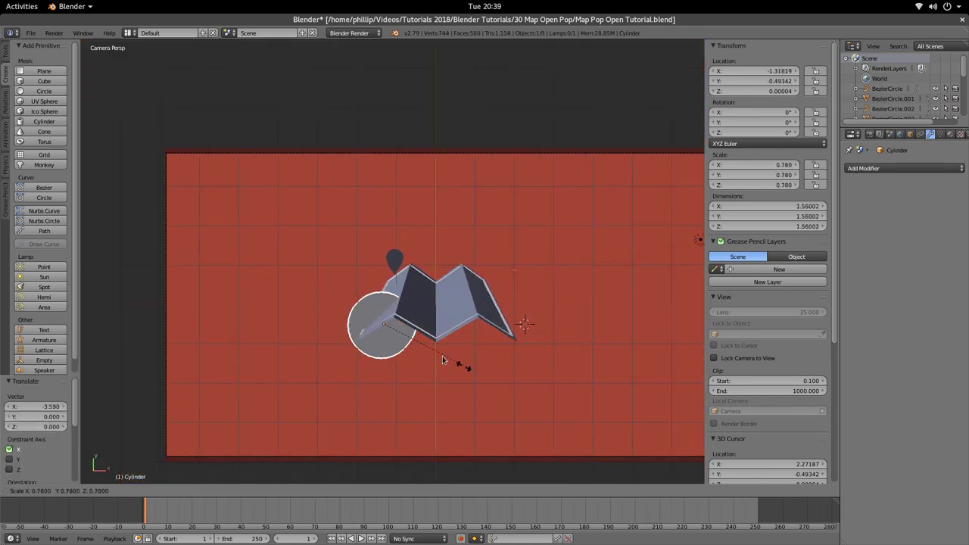
pyautogui.click(405, 338)
pyautogui.press('g')
pyautogui.press('y')
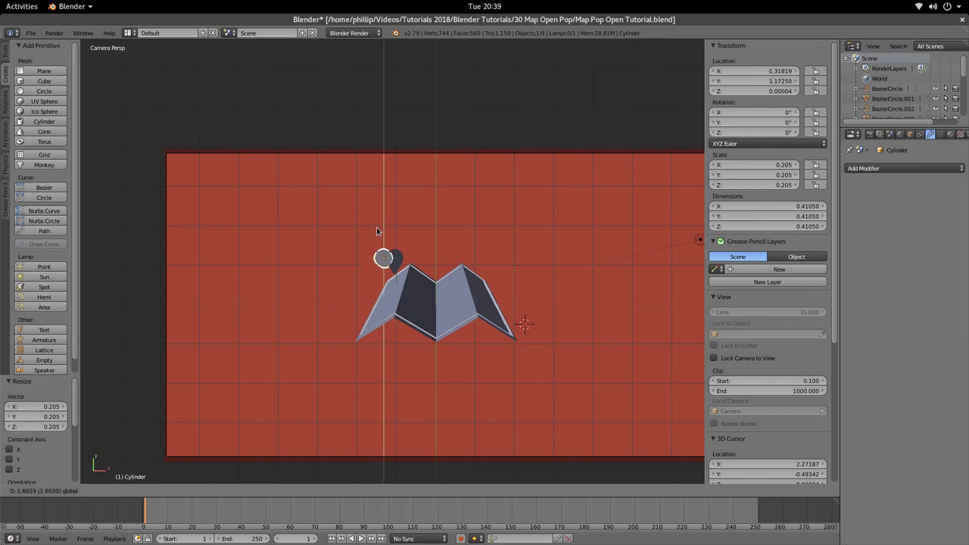
pyautogui.click(377, 240)
pyautogui.moveTo(377, 240); pyautogui.dragTo(464, 293, button='middle')
# Shift the cylinder along X and scale it down to 0.104.
pyautogui.press('g')
pyautogui.press('x')
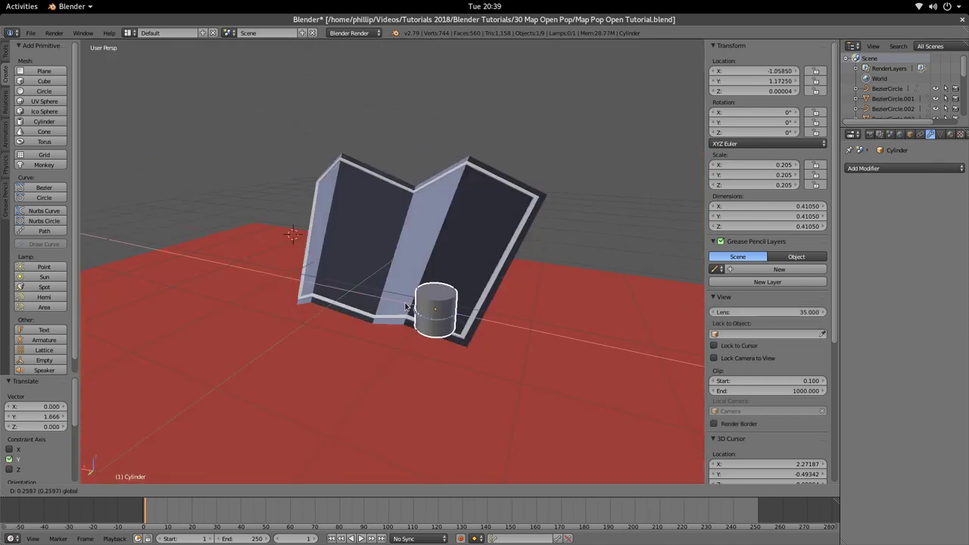
pyautogui.click(405, 305)
pyautogui.hotkey('shift', 's')
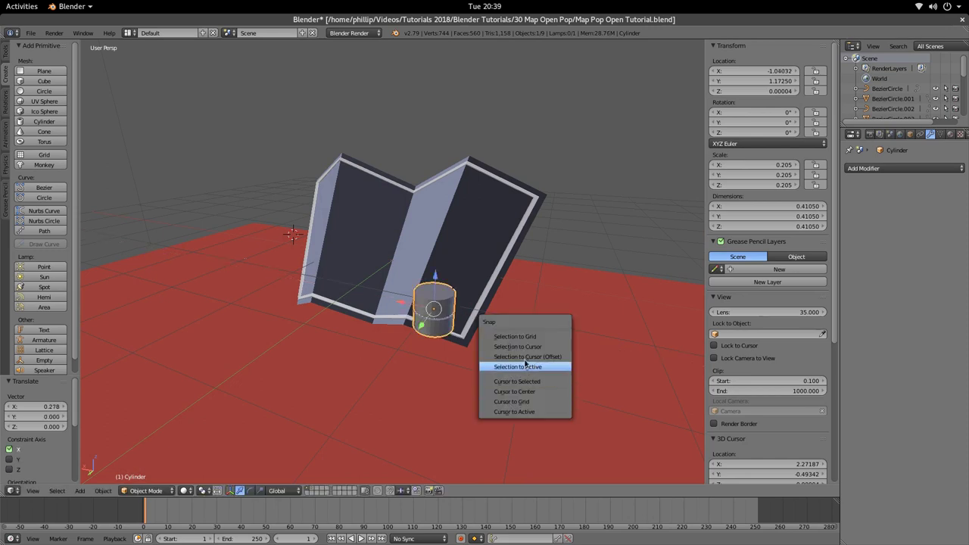
pyautogui.press('s')
pyautogui.click(462, 332)
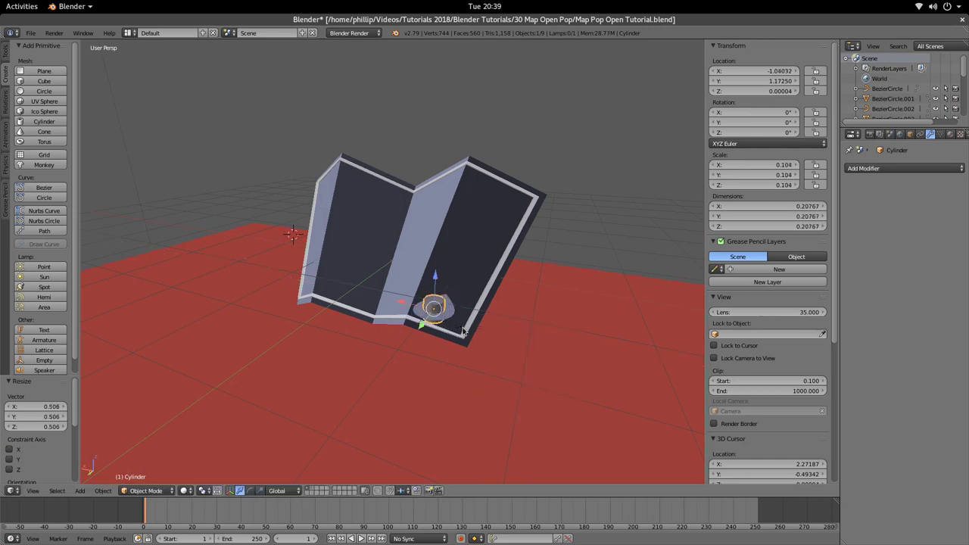
# In camera view, nudge the cylinder along X to centre it in the pin's head, then select the pin outline.
pyautogui.moveTo(462, 332); pyautogui.dragTo(445, 328, button='middle')
pyautogui.press('KP_0')
pyautogui.scroll(8, 421, 297)
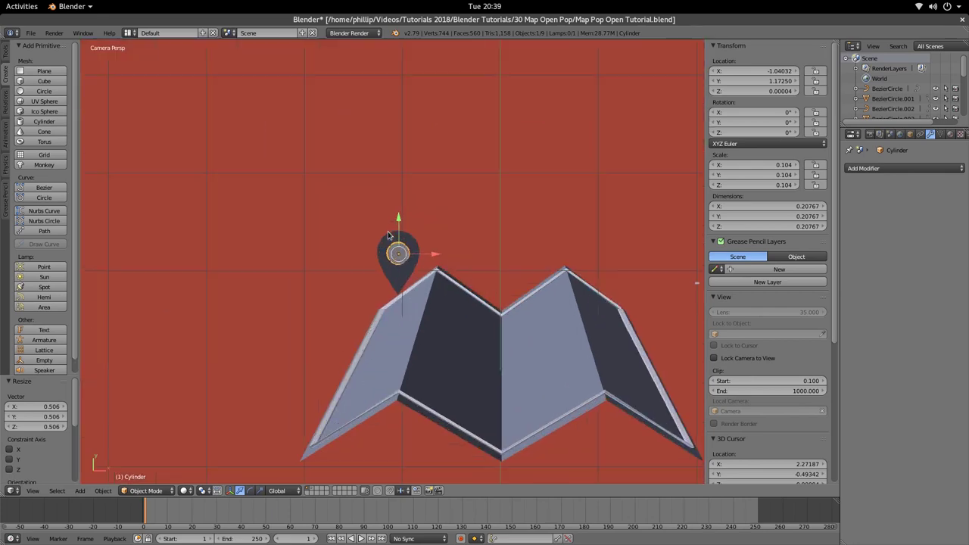
pyautogui.moveTo(463, 222); pyautogui.dragTo(460, 220)
pyautogui.scroll(-5, 468, 273)
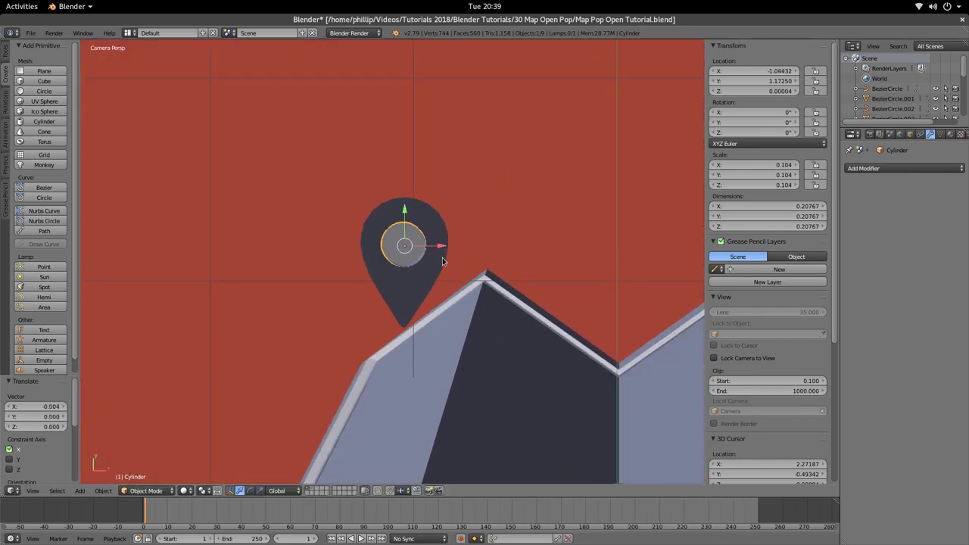
pyautogui.keyDown('shift'); pyautogui.moveTo(443, 261); pyautogui.dragTo(494, 269, button='middle'); pyautogui.keyUp('shift')
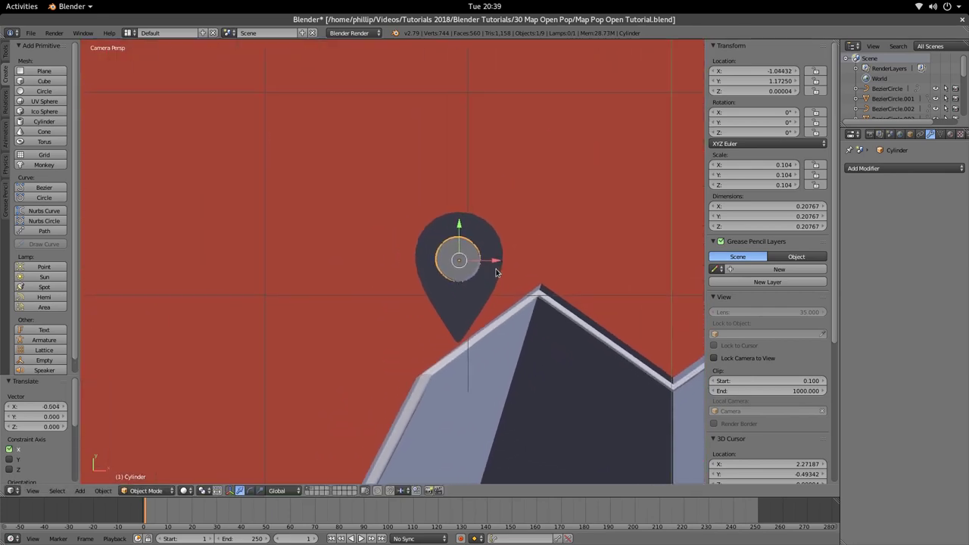
pyautogui.rightClick(496, 273)
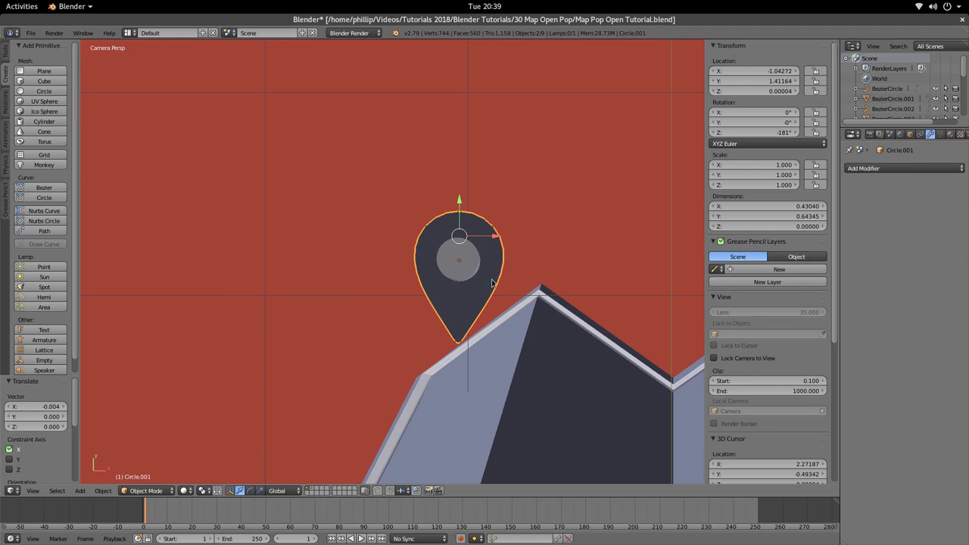
# Give the pin a Boolean modifier set to Difference with the Cylinder as the cutting object.
pyautogui.rightClick(492, 276)
pyautogui.rightClick(495, 248)
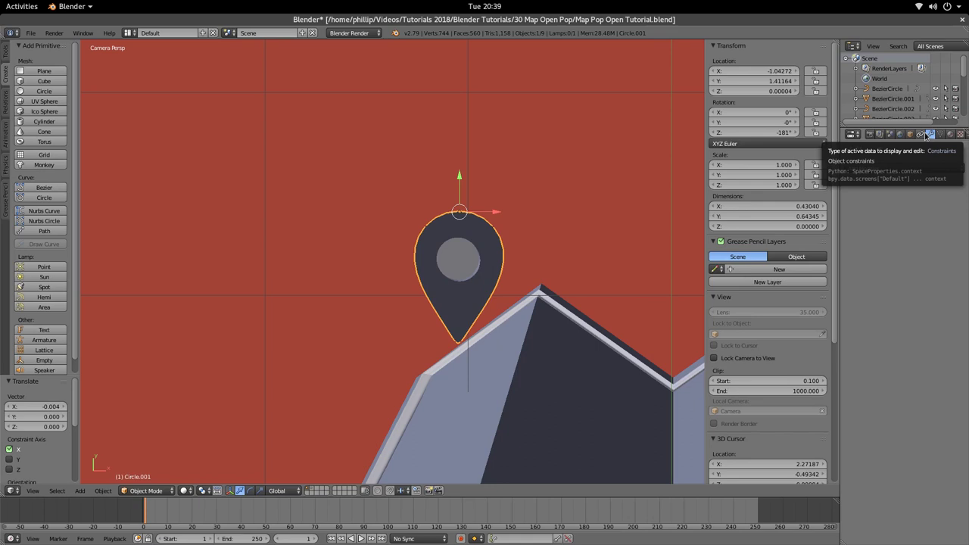
pyautogui.click(923, 167)
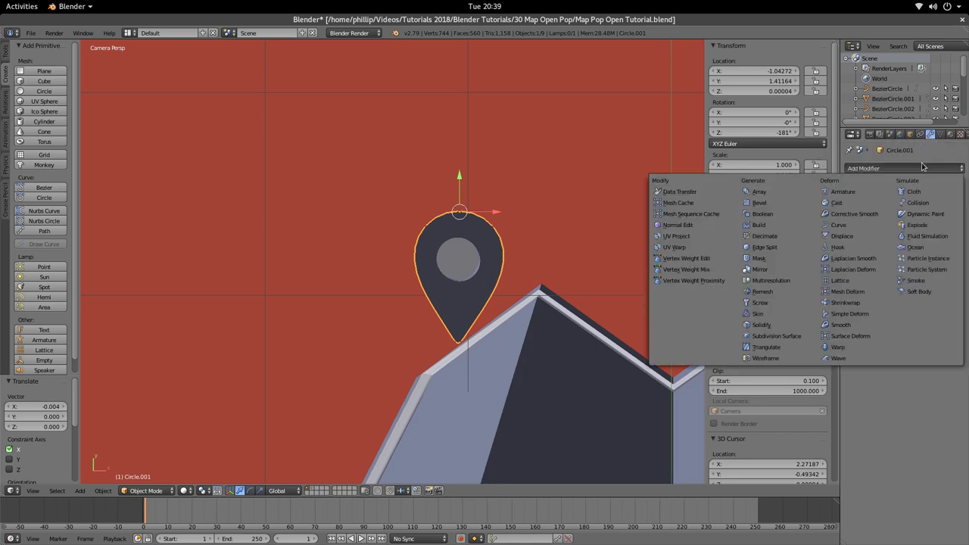
pyautogui.click(784, 216)
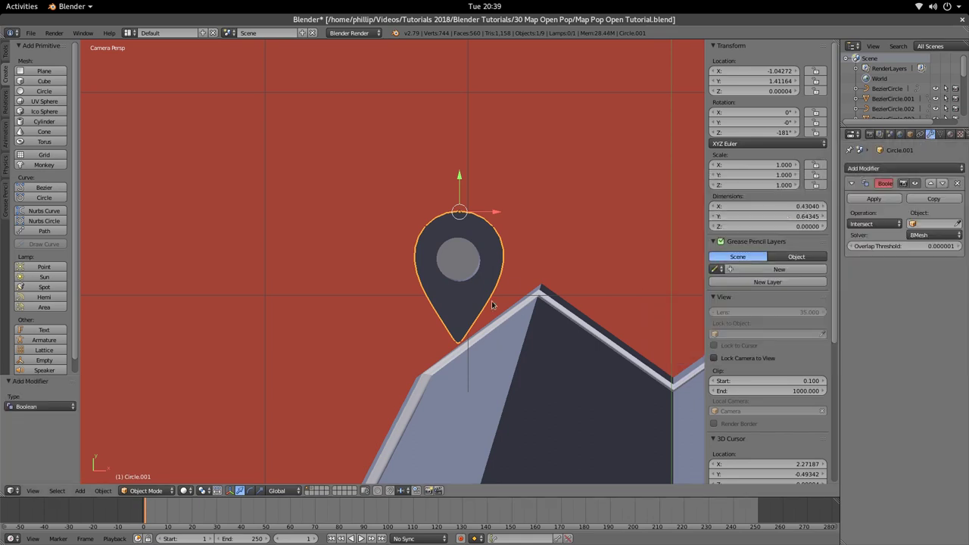
pyautogui.click(957, 225)
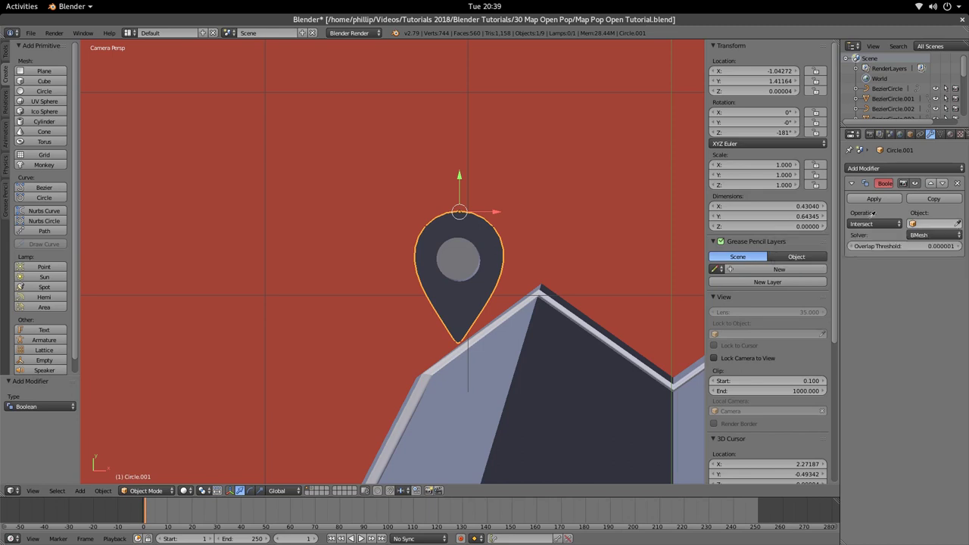
pyautogui.click(473, 250)
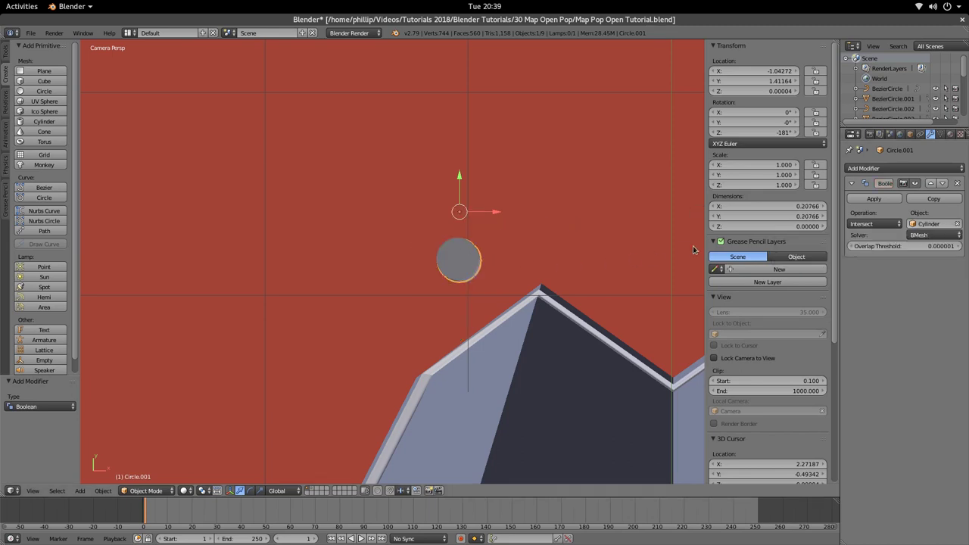
pyautogui.click(872, 224)
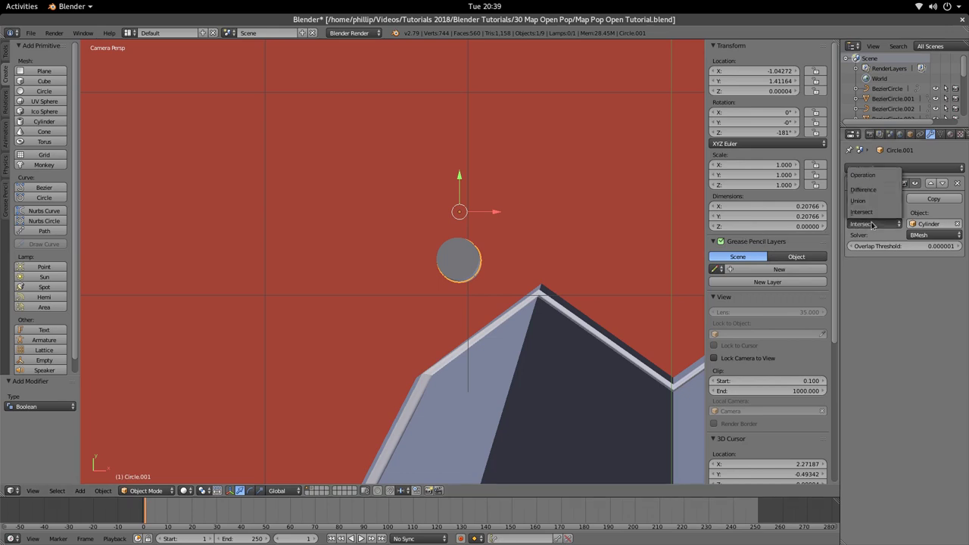
pyautogui.click(864, 189)
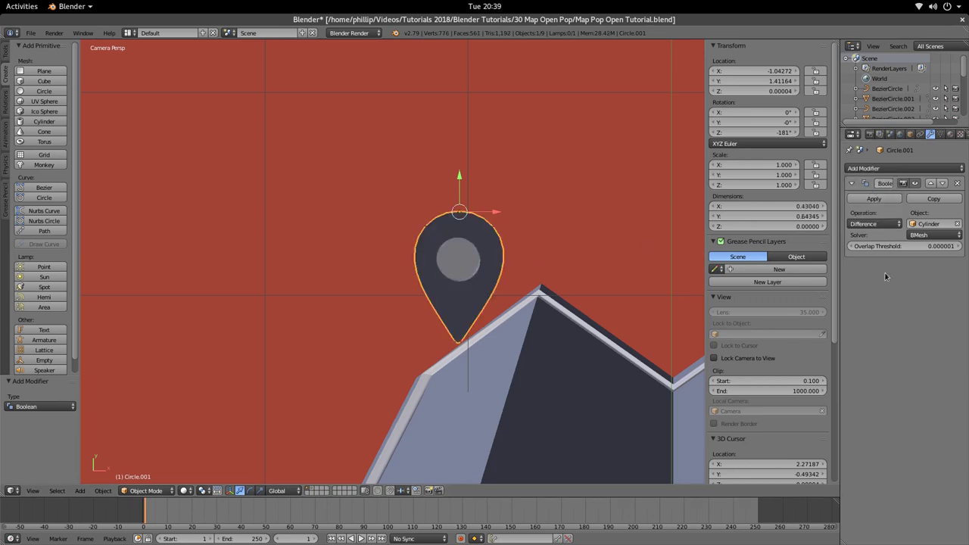
# Apply the Boolean modifier, check the cut mesh, and delete the cutter cylinder.
pyautogui.scroll(1, 438, 290)
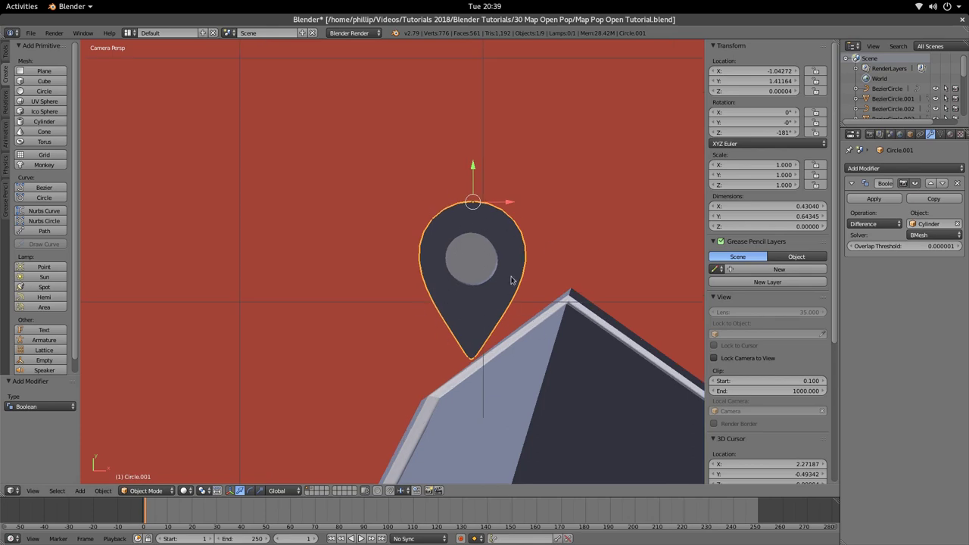
pyautogui.click(883, 199)
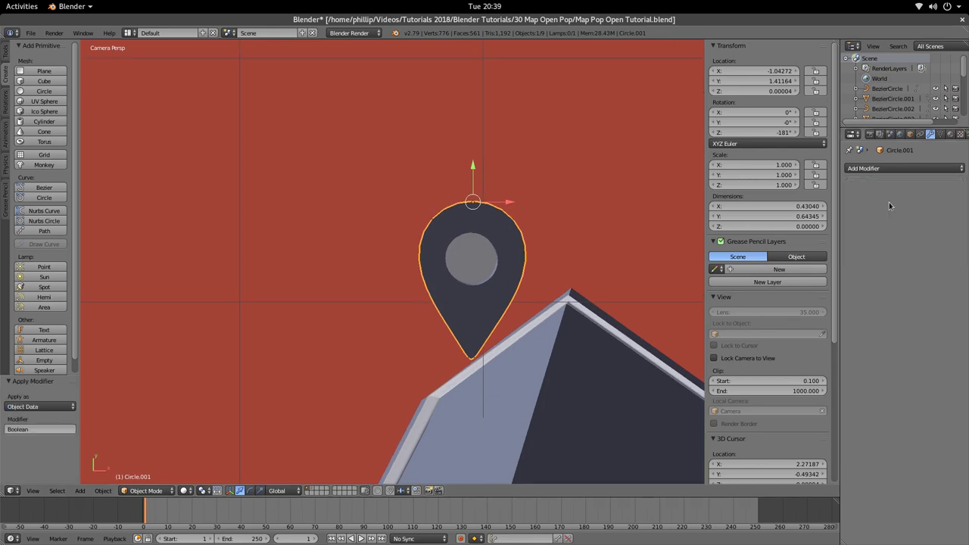
pyautogui.press('Tab')
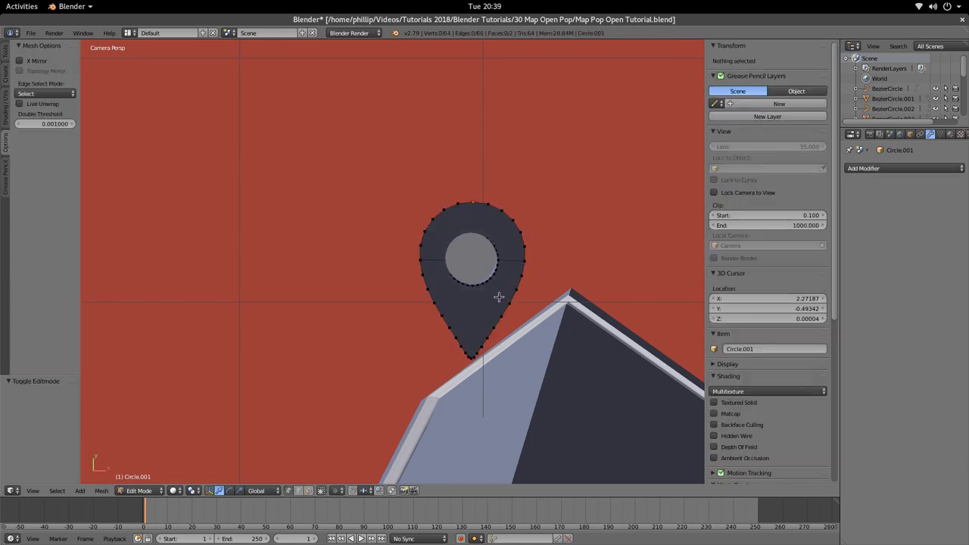
pyautogui.press('Tab')
pyautogui.rightClick(481, 273)
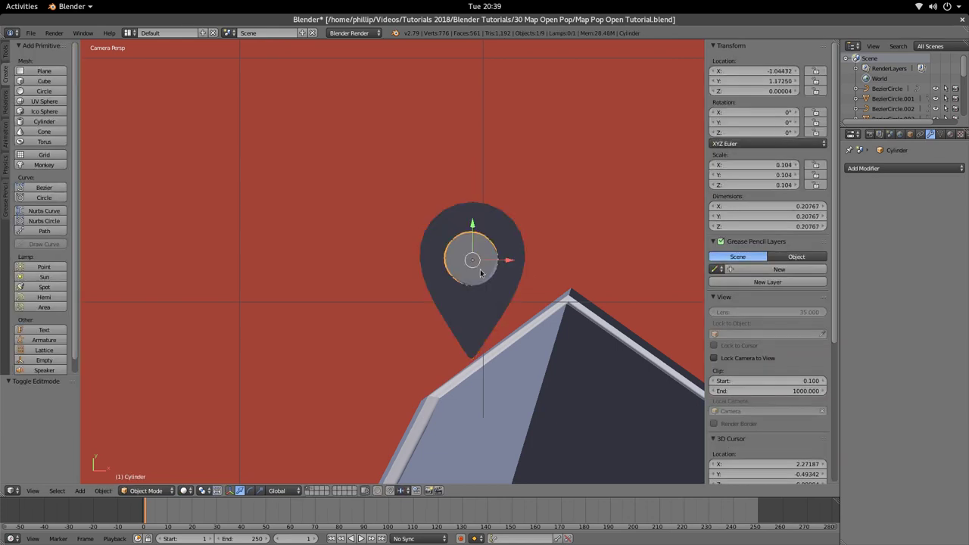
pyautogui.press('x')
pyautogui.click(466, 270)
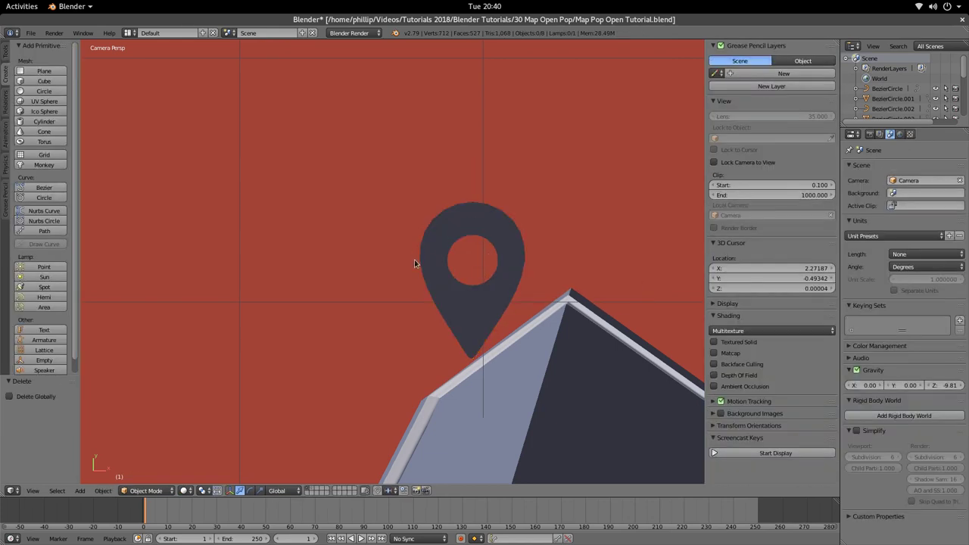
# Select the pin and move it slightly down the map.
pyautogui.rightClick(511, 262)
pyautogui.press('Tab')
pyautogui.press('Tab')
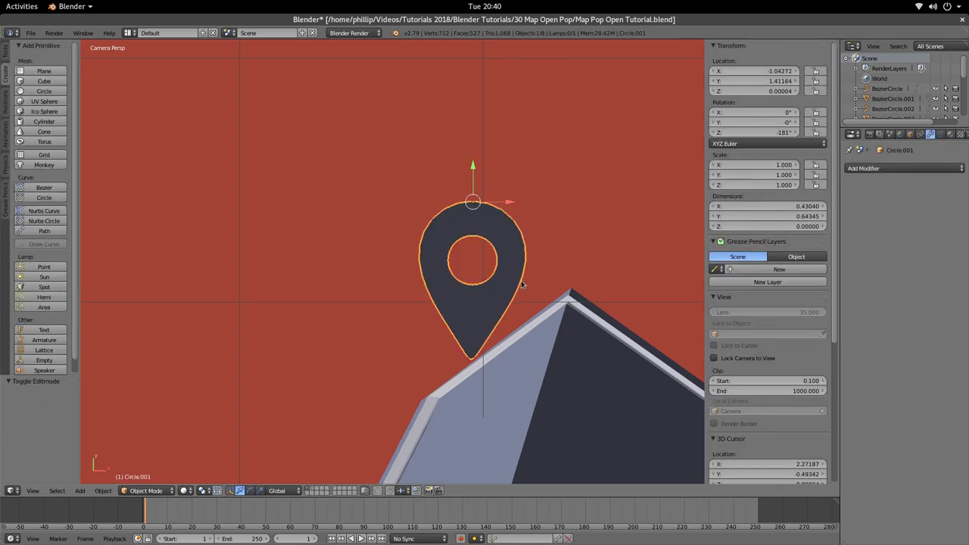
pyautogui.moveTo(505, 199); pyautogui.dragTo(492, 271, button='middle')
pyautogui.press('Tab')
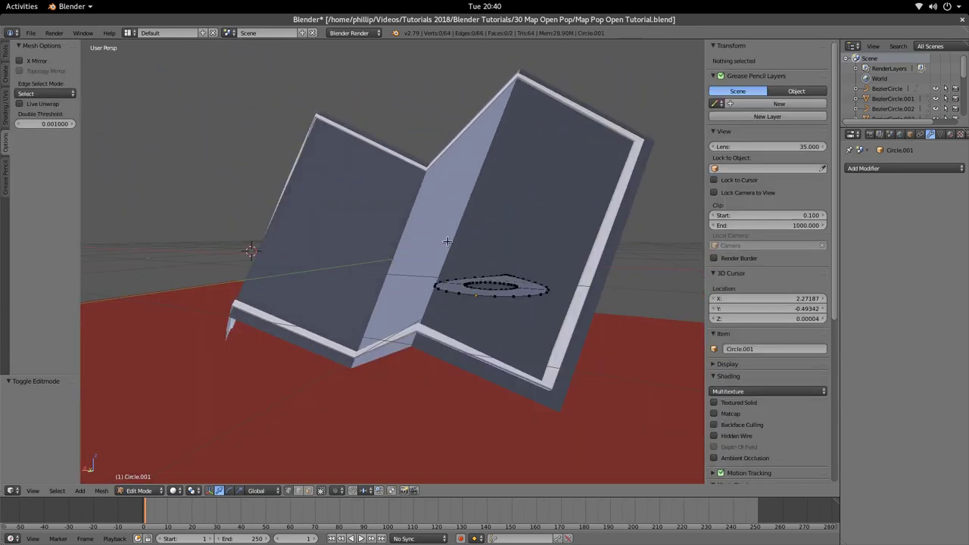
pyautogui.press('Tab')
pyautogui.press('KP_0')
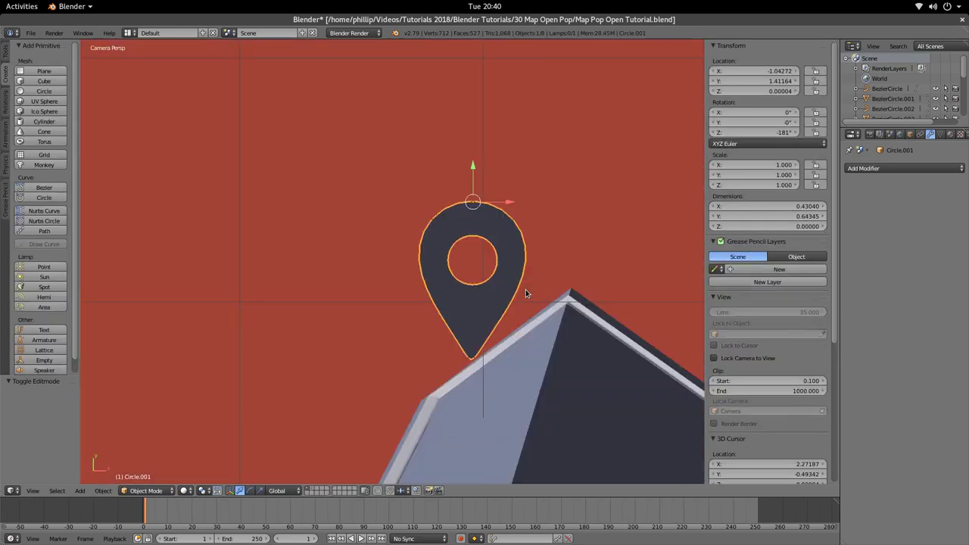
pyautogui.moveTo(422, 203); pyautogui.dragTo(567, 268)
# Duplicate the pin and place the copy on the map's centre panel.
pyautogui.hotkey('shift', 'd')
pyautogui.rightClick(434, 298)
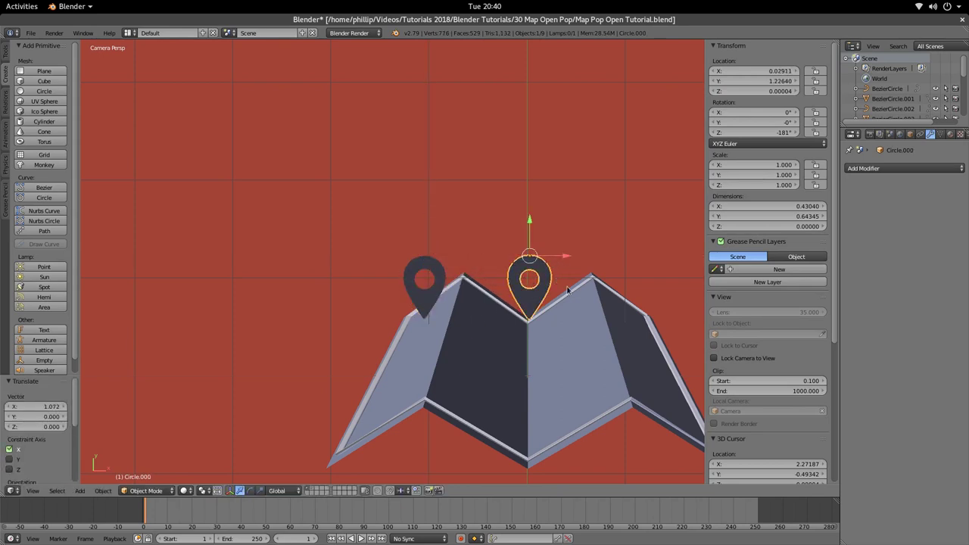
pyautogui.moveTo(554, 265); pyautogui.dragTo(453, 277, button='middle')
pyautogui.moveTo(453, 277); pyautogui.dragTo(433, 244)
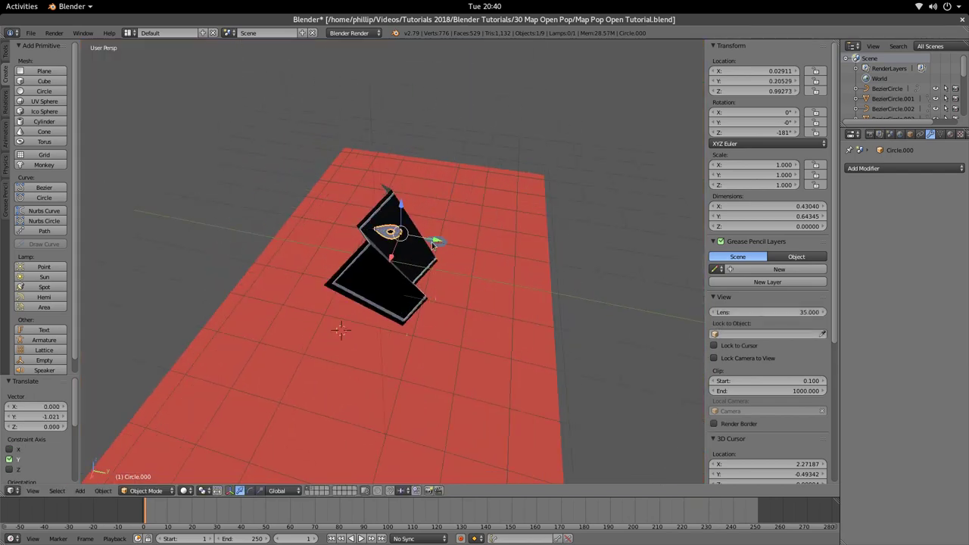
pyautogui.moveTo(400, 210); pyautogui.dragTo(401, 230)
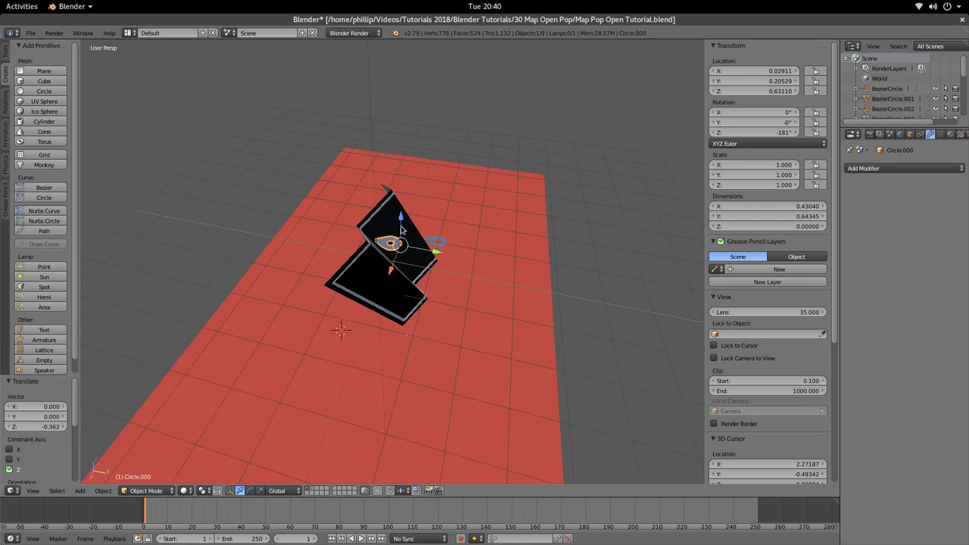
pyautogui.press('KP_0')
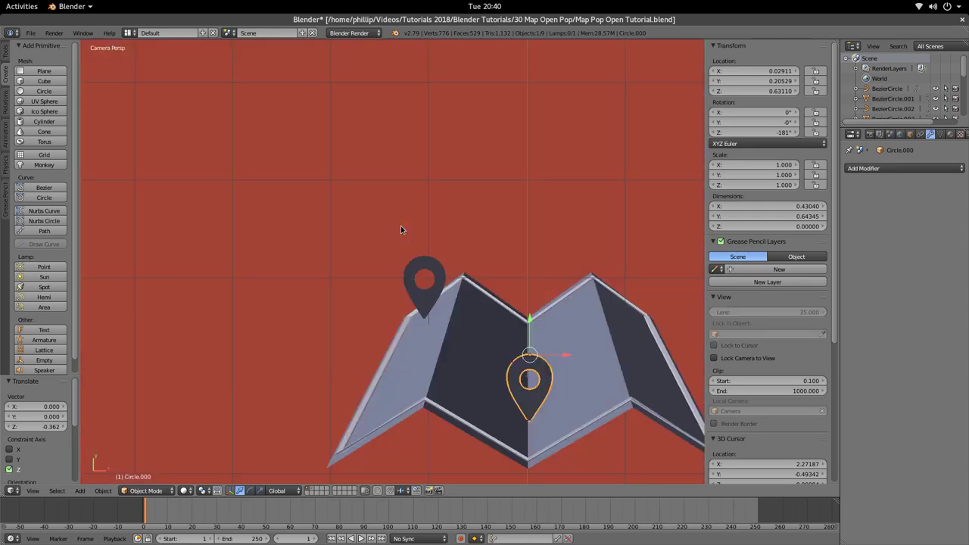
# Select the left pin and duplicate it in place.
pyautogui.rightClick(430, 282)
pyautogui.rightClick(435, 288)
pyautogui.press('g')
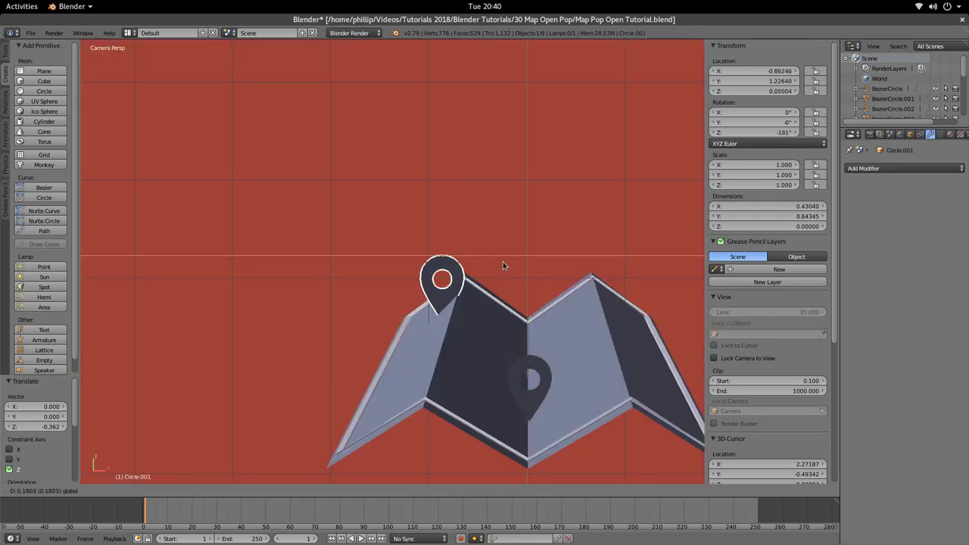
pyautogui.rightClick(574, 268)
pyautogui.hotkey('shift', 'd')
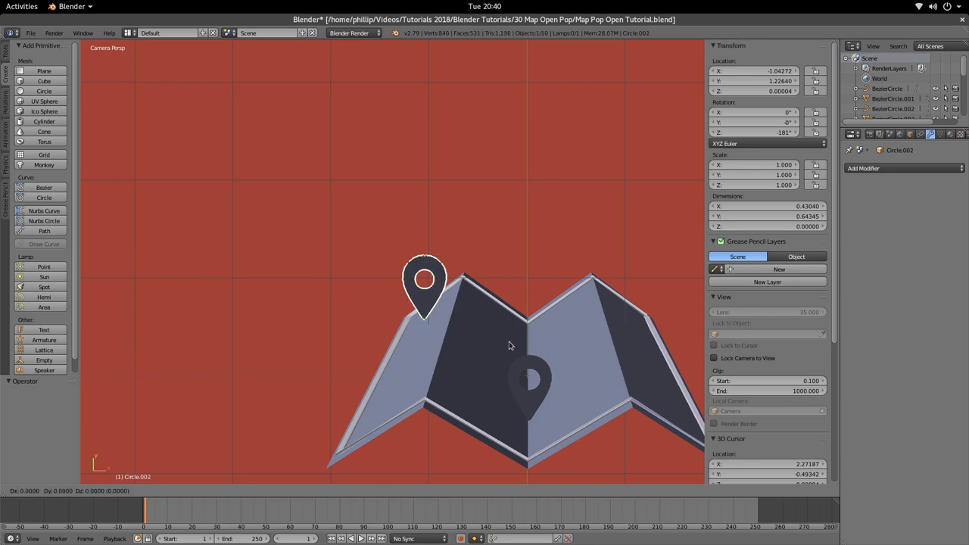
pyautogui.rightClick(509, 345)
# Slide the new copy along X and Y to sit over the right peak.
pyautogui.press('g')
pyautogui.press('x')
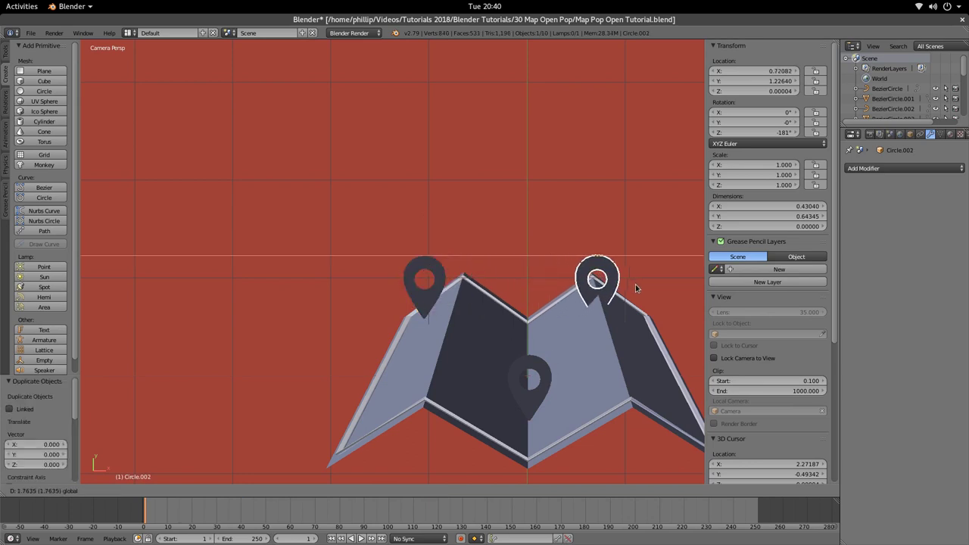
pyautogui.click(636, 284)
pyautogui.press('g')
pyautogui.press('x')
pyautogui.click(657, 260)
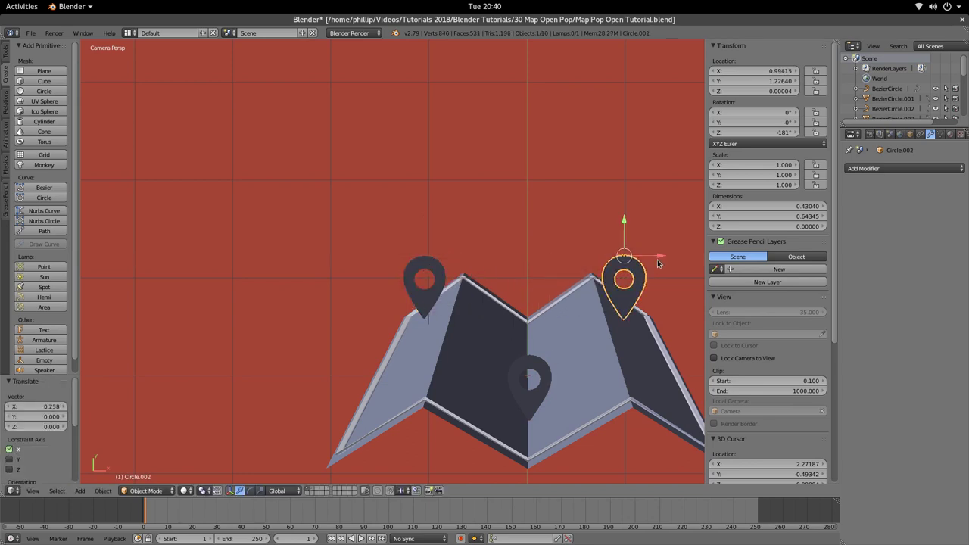
pyautogui.press('g')
pyautogui.press('y')
pyautogui.click(662, 268)
# Raise the copy along Z onto the right fold at X 0.99415, Y 1.09693, Z 0.26423.
pyautogui.moveTo(663, 269); pyautogui.dragTo(413, 272, button='middle')
pyautogui.press('g')
pyautogui.press('z')
pyautogui.click(438, 281)
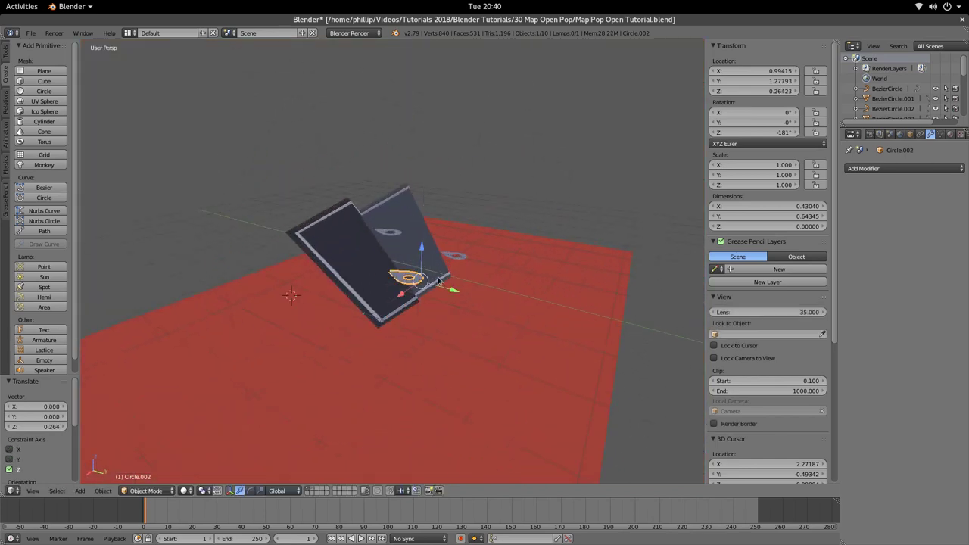
pyautogui.press('g')
pyautogui.press('y')
pyautogui.click(441, 288)
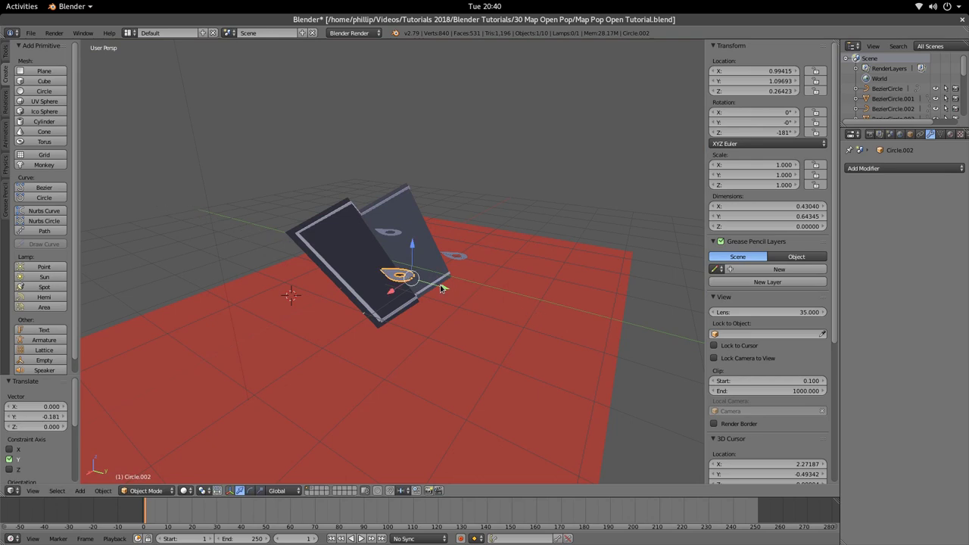
pyautogui.press('KP_0')
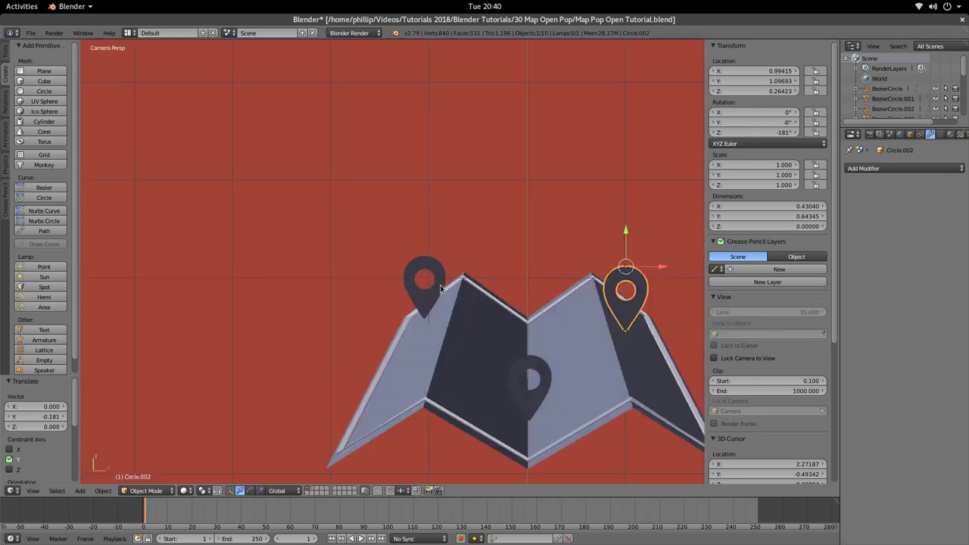
# Select the centre pin, frame it in view and enter Edit Mode.
pyautogui.rightClick(523, 365)
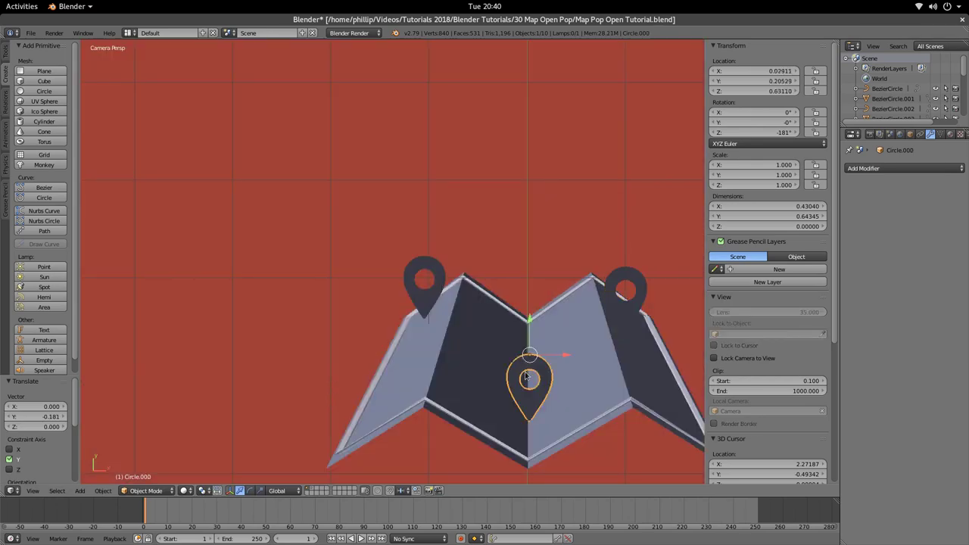
pyautogui.press('KP_Decimal')
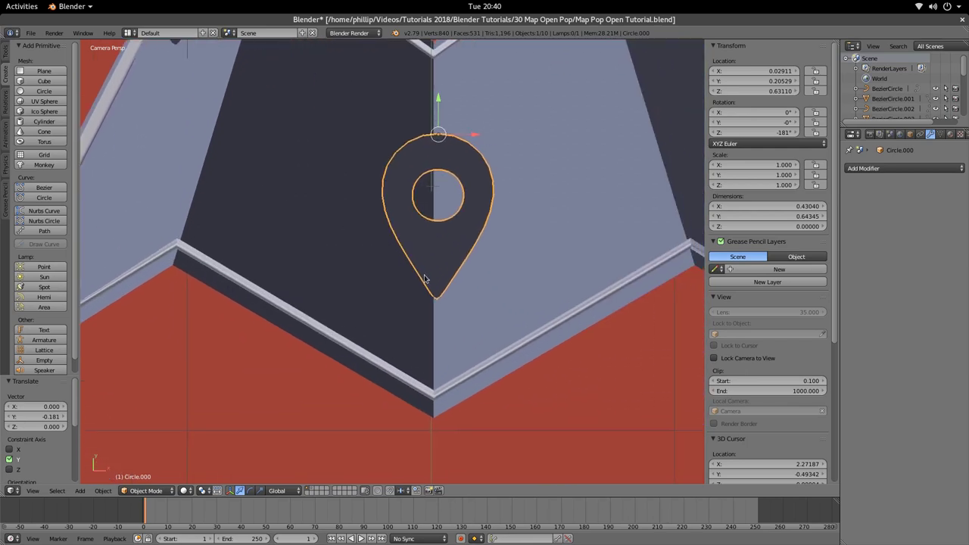
pyautogui.press('Tab')
pyautogui.scroll(-3, 461, 311)
pyautogui.scroll(3, 465, 190)
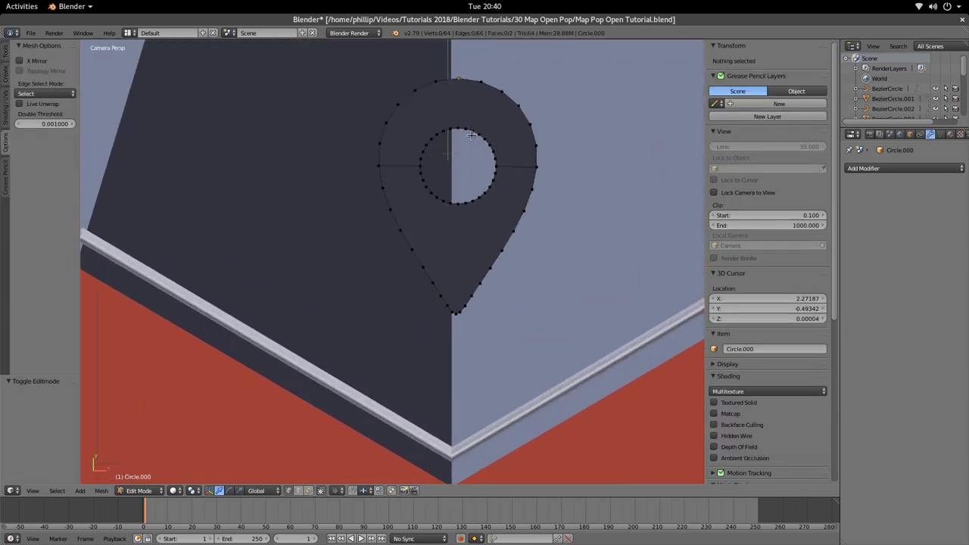
# Select the vertex at the centre pin's bottom tip.
pyautogui.rightClick(460, 79)
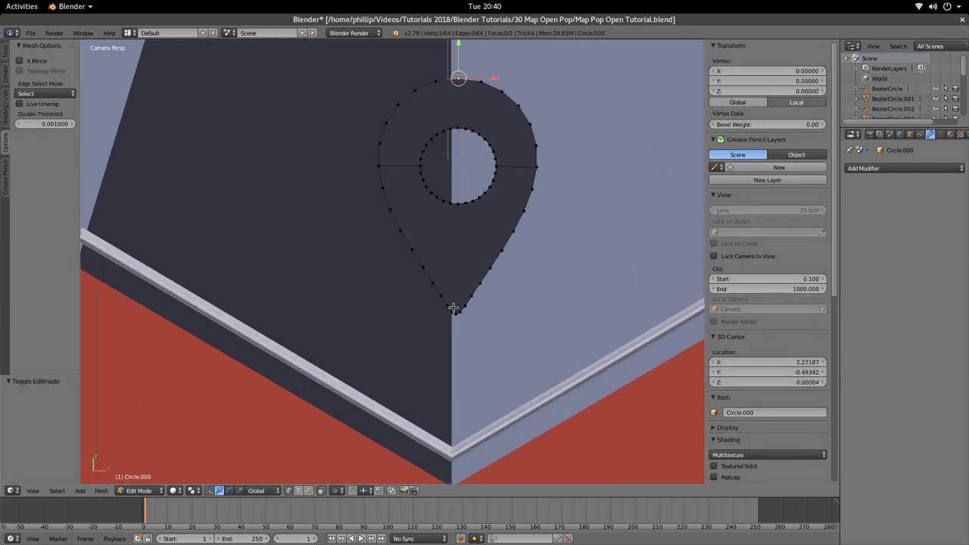
pyautogui.scroll(4, 473, 336)
pyautogui.moveTo(478, 336)
pyautogui.keyDown('shift'); pyautogui.mouseDown(button='middle')
pyautogui.moveTo(502, 312)
pyautogui.moveTo(471, 328)
pyautogui.mouseUp(button='middle'); pyautogui.keyUp('shift')
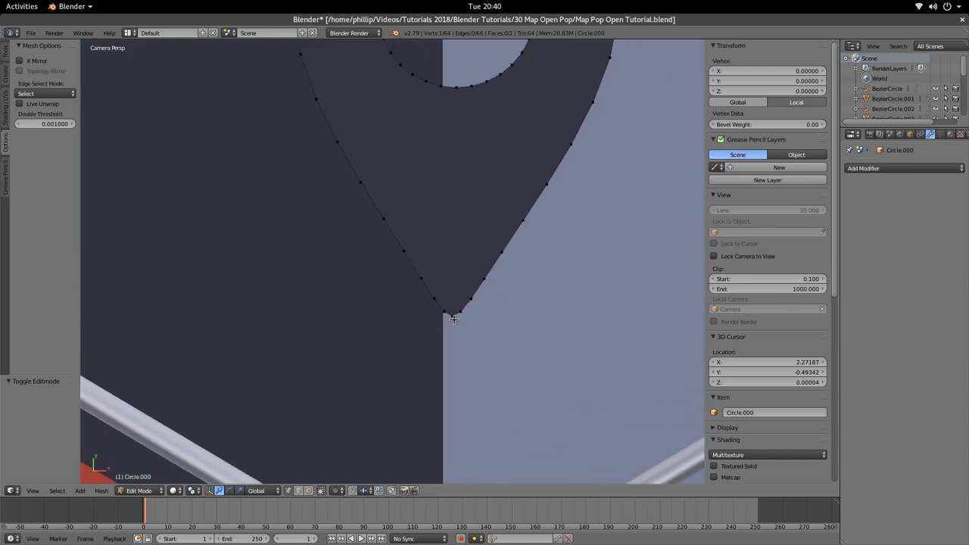
pyautogui.scroll(-1, 455, 312)
pyautogui.scroll(-7, 455, 313)
pyautogui.press('Tab')
pyautogui.press('Tab')
pyautogui.scroll(6, 447, 315)
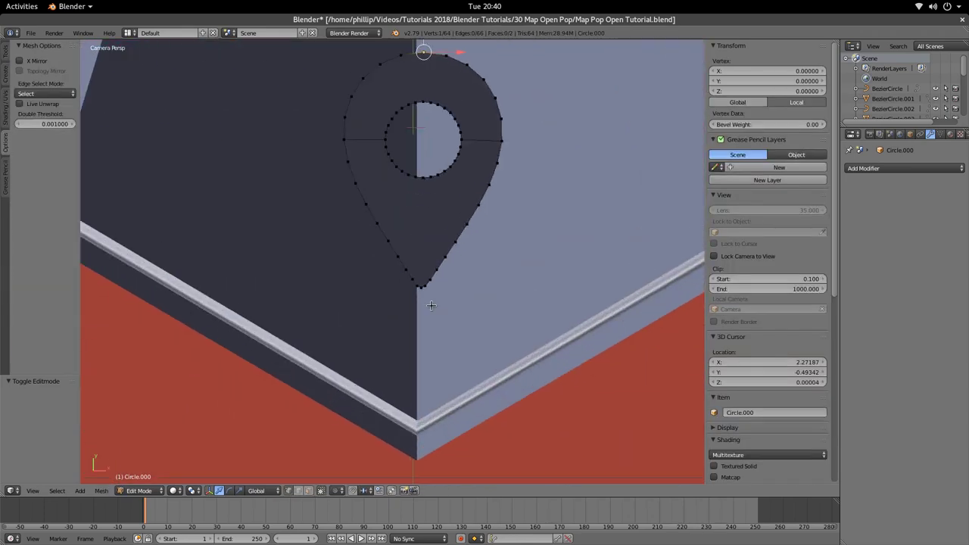
pyautogui.scroll(3, 443, 310)
pyautogui.rightClick(497, 356)
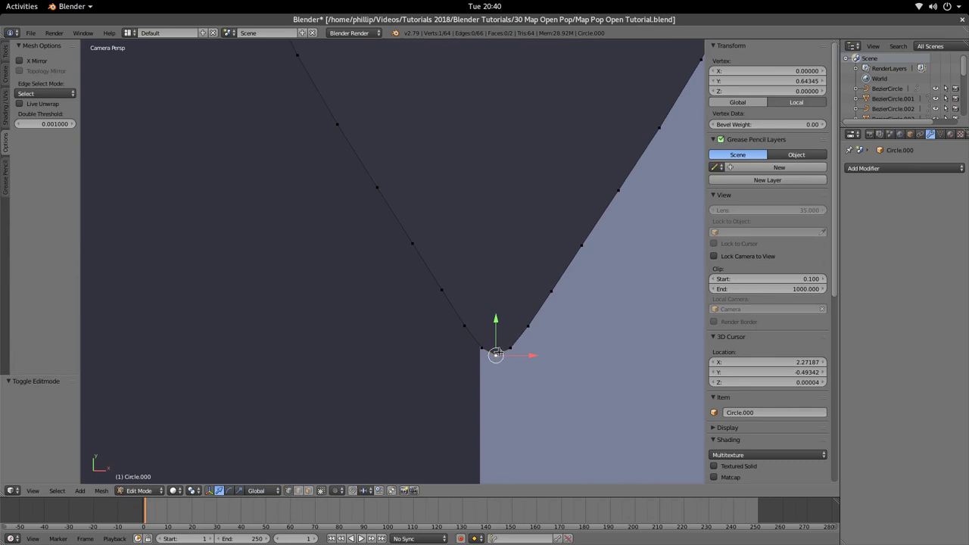
pyautogui.scroll(-7, 496, 355)
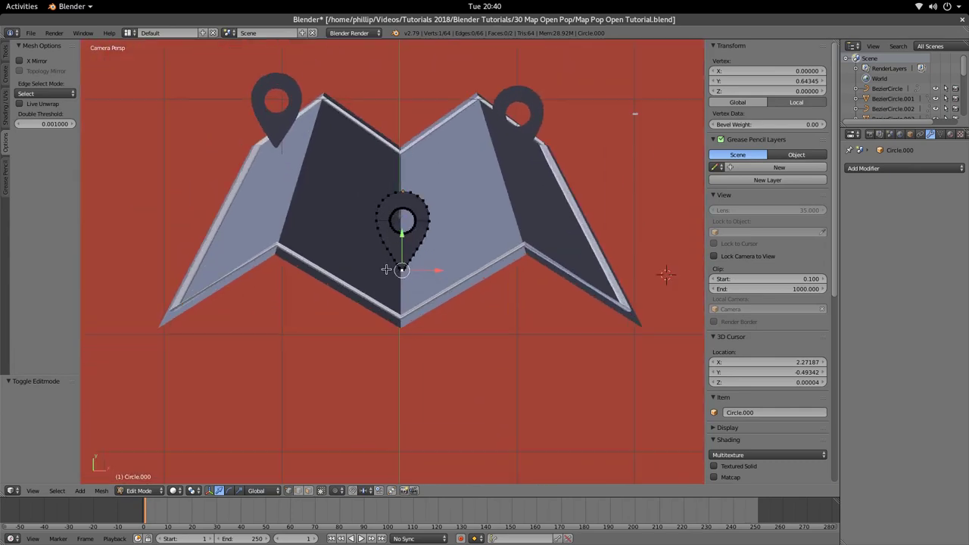
# Snap the 3D cursor to the selected tip vertex with Cursor to Selected.
pyautogui.hotkey('shift', 's')
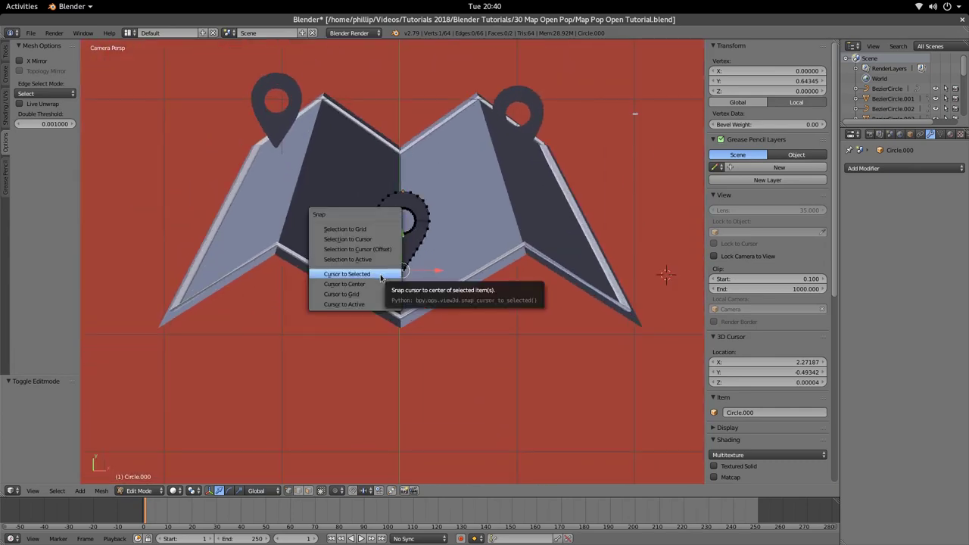
pyautogui.click(353, 276)
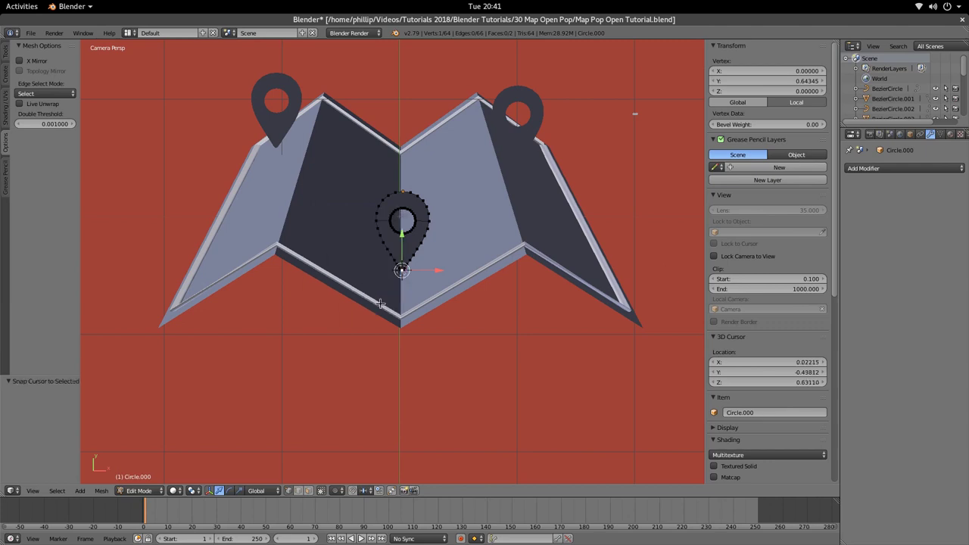
pyautogui.click(102, 491)
pyautogui.click(462, 289)
pyautogui.scroll(6, 428, 297)
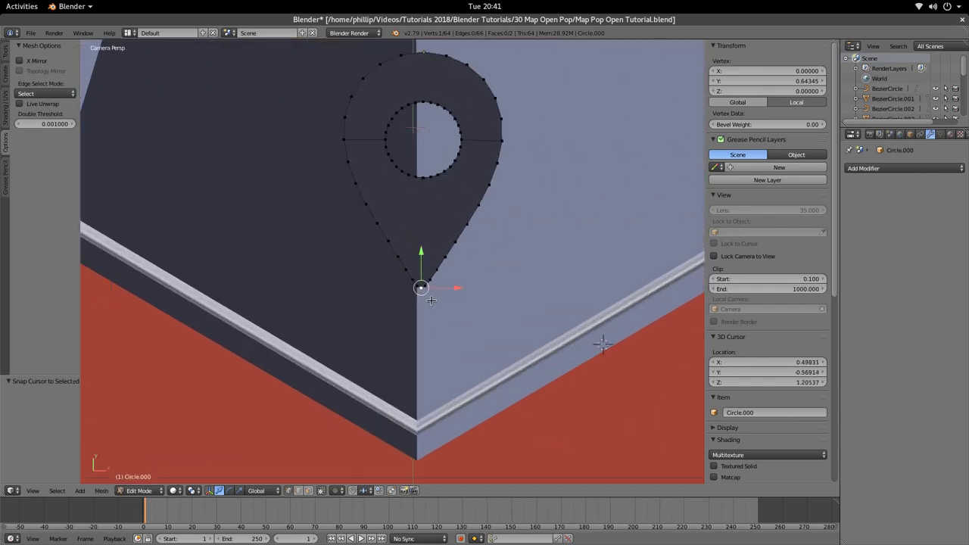
pyautogui.scroll(-3, 429, 297)
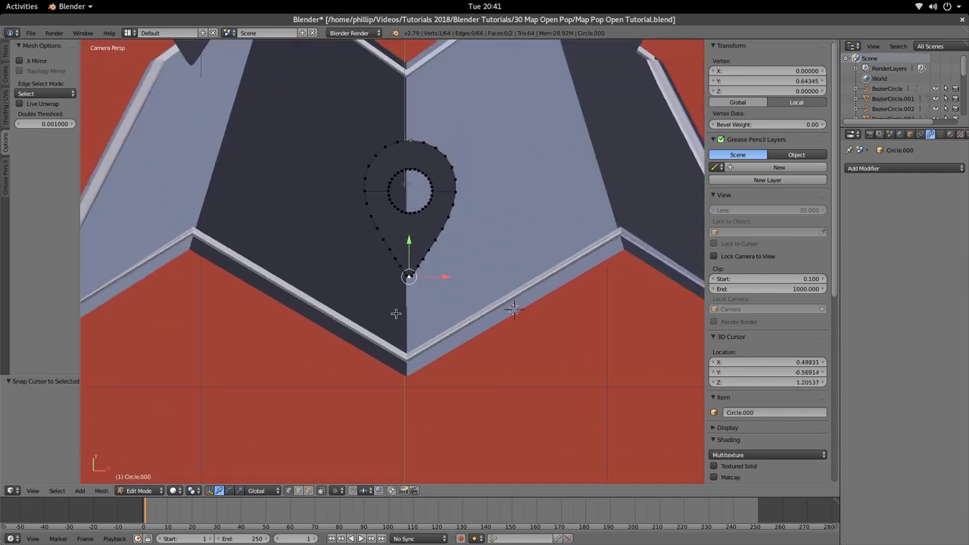
pyautogui.click(103, 494)
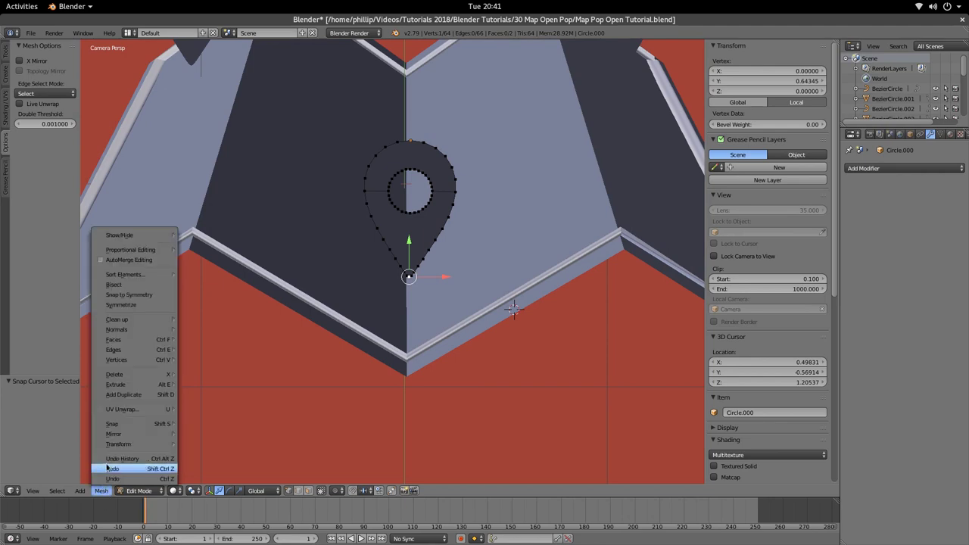
pyautogui.moveTo(121, 444)
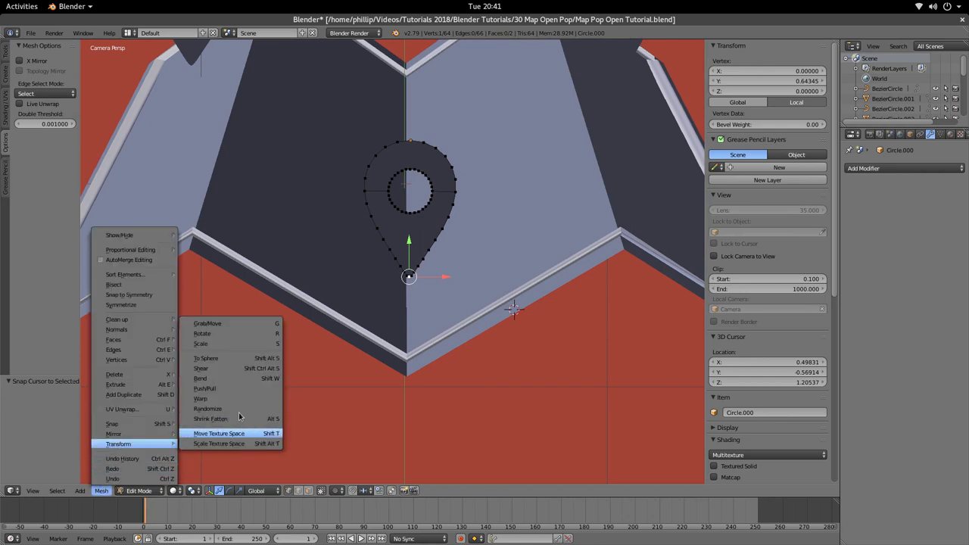
pyautogui.click(453, 253)
# In Object Mode set the pin's origin to the 3D cursor, then undo it.
pyautogui.press('Tab')
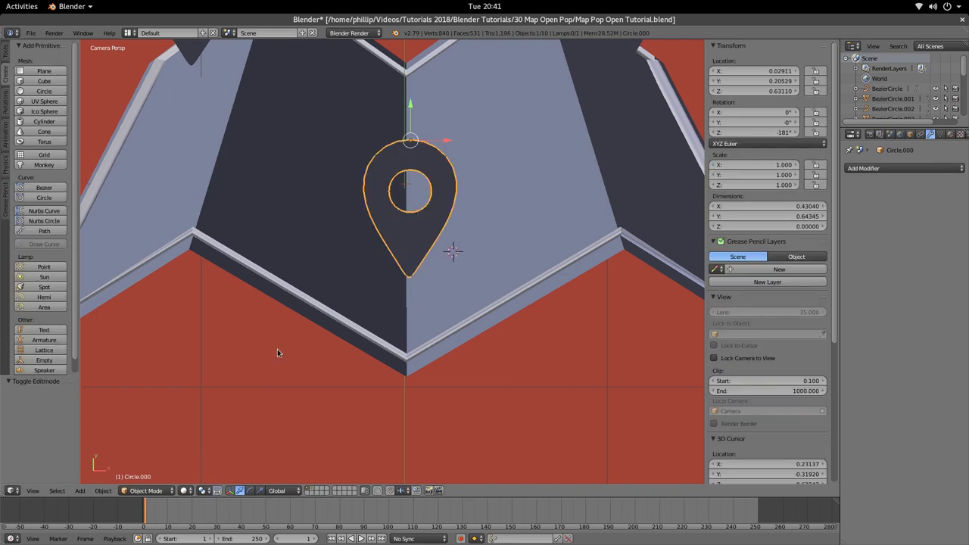
pyautogui.click(103, 491)
pyautogui.moveTo(121, 444)
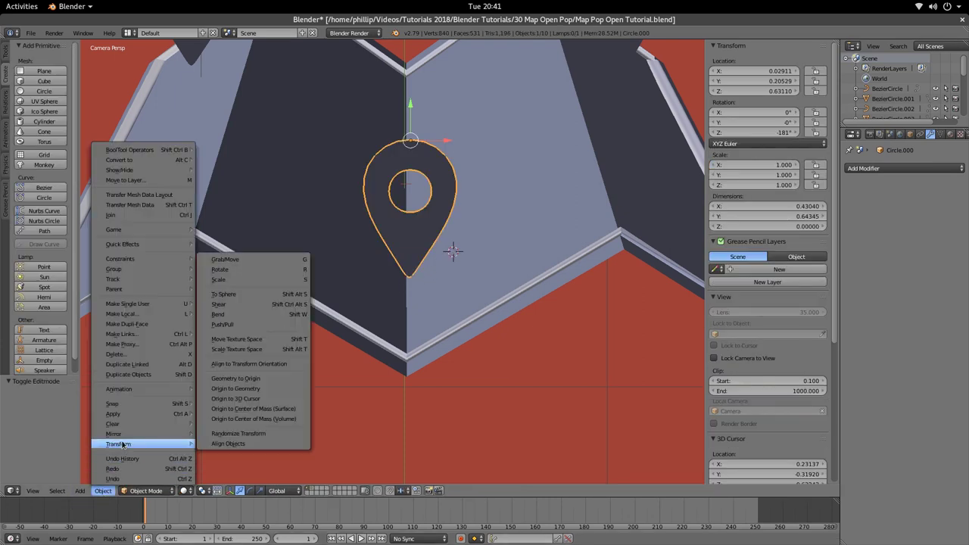
pyautogui.click(294, 399)
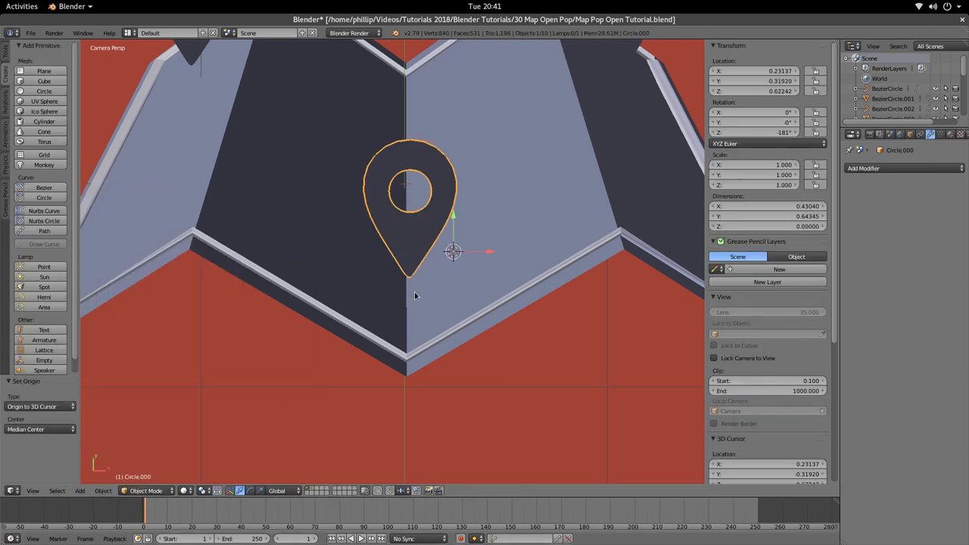
pyautogui.hotkey('ctrl', 'z')
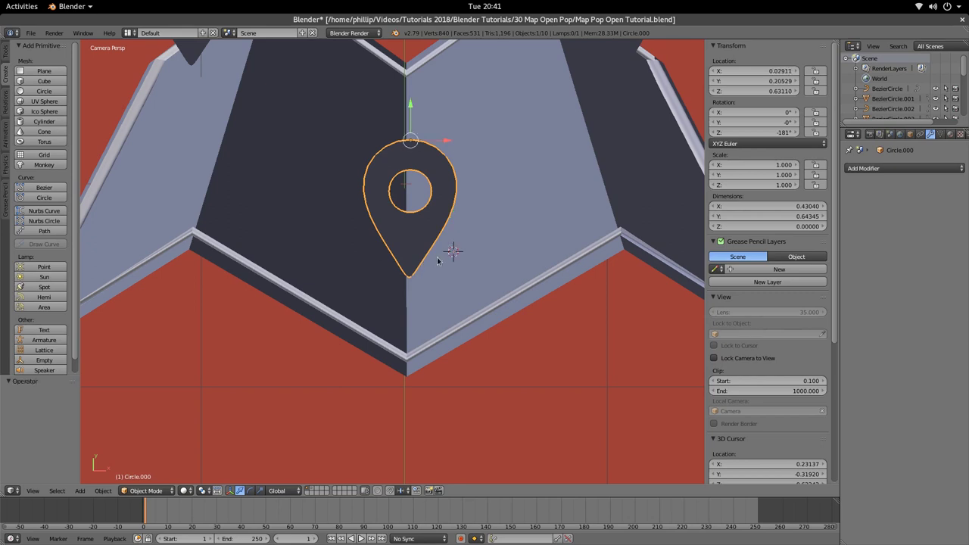
# Reselect the centre pin's tip vertex and snap the 3D cursor onto it.
pyautogui.rightClick(435, 261)
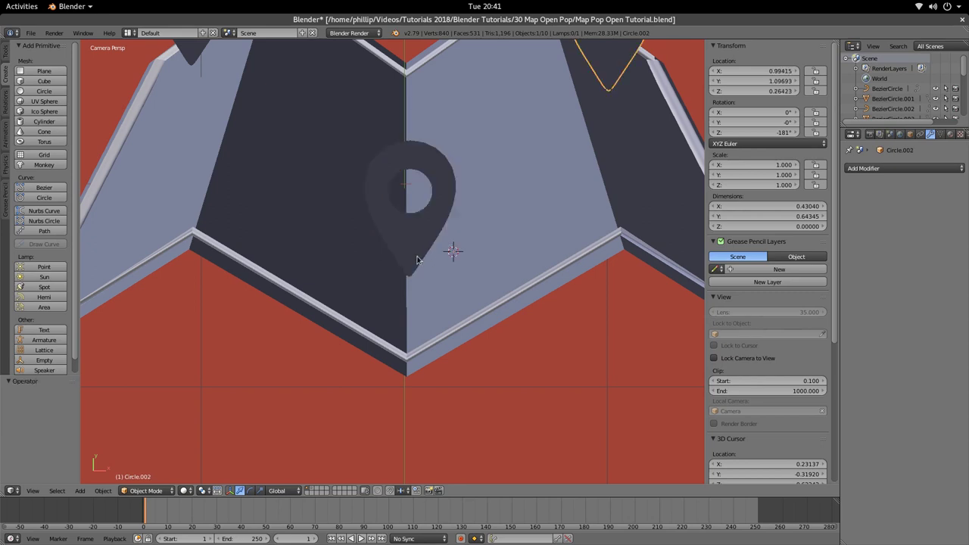
pyautogui.press('Tab')
pyautogui.press('Tab')
pyautogui.rightClick(413, 258)
pyautogui.press('Tab')
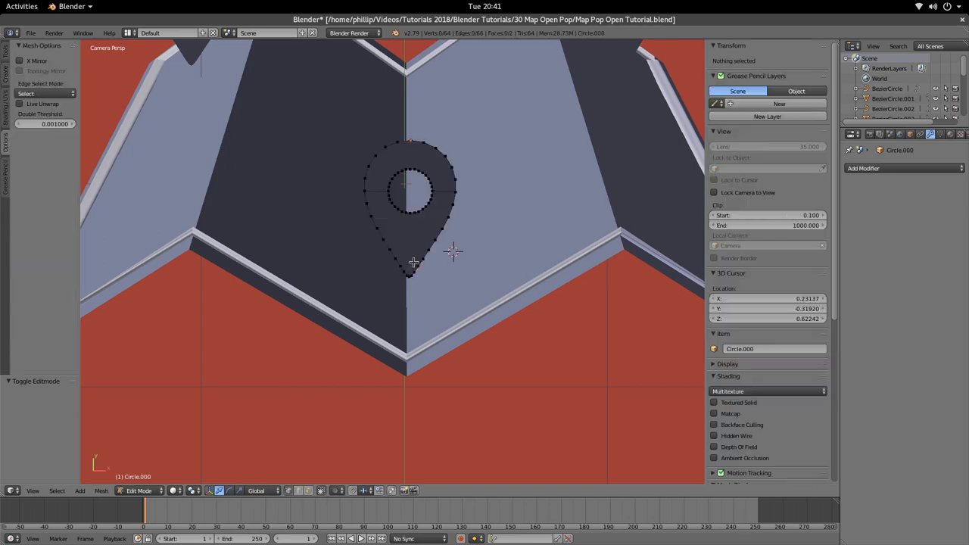
pyautogui.rightClick(409, 281)
pyautogui.hotkey('shift', 's')
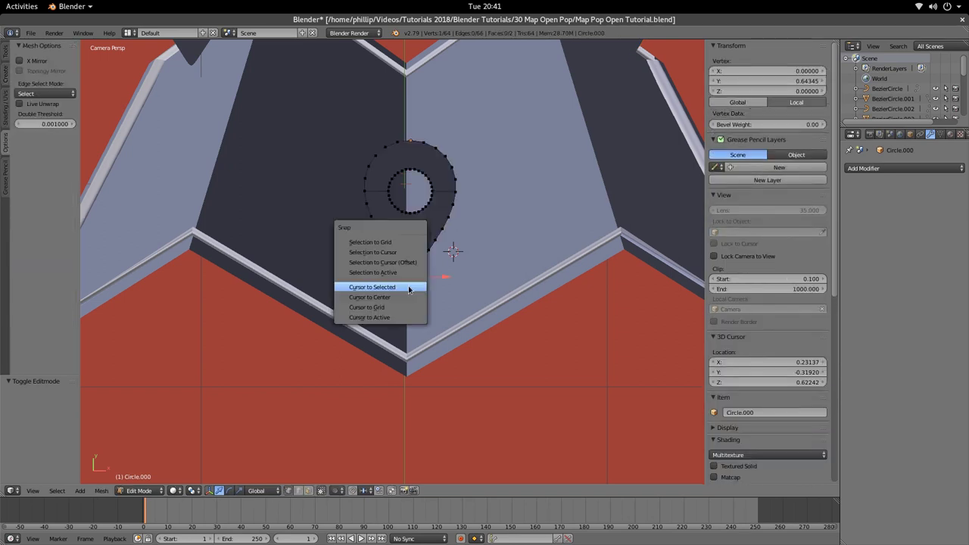
pyautogui.click(410, 287)
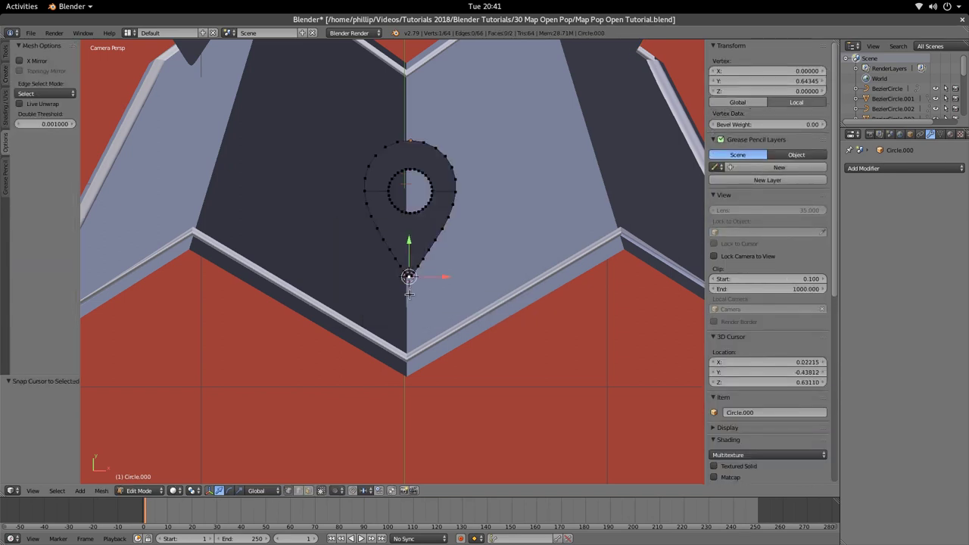
# Set Circle.000's origin to the cursor at X 0.02215, Y -0.43812, Z 0.63110.
pyautogui.press('Tab')
pyautogui.click(103, 490)
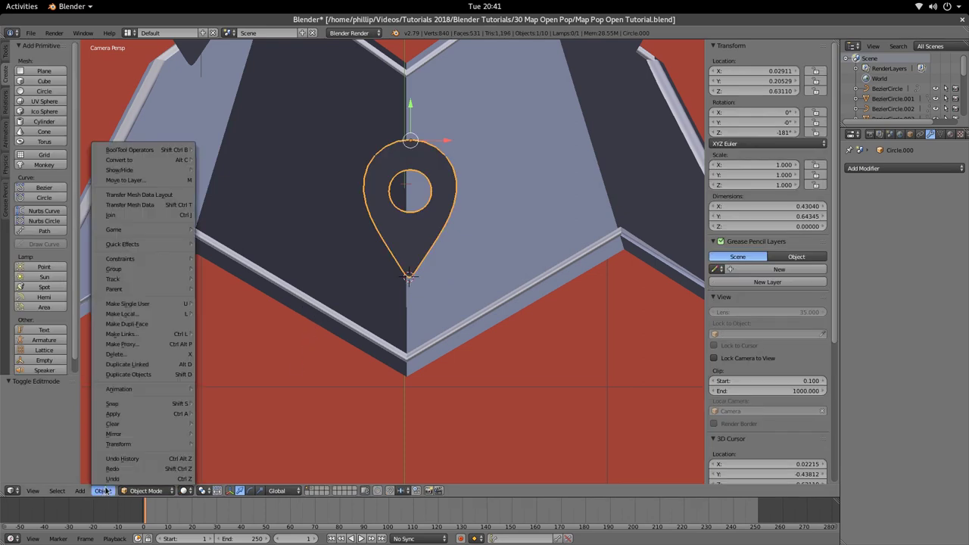
pyautogui.moveTo(138, 443)
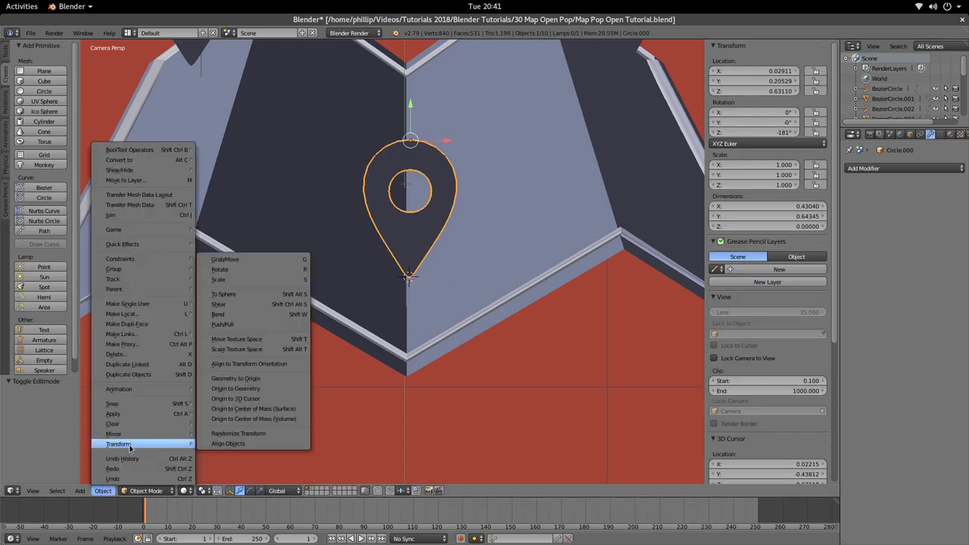
pyautogui.click(297, 398)
pyautogui.scroll(-3, 421, 278)
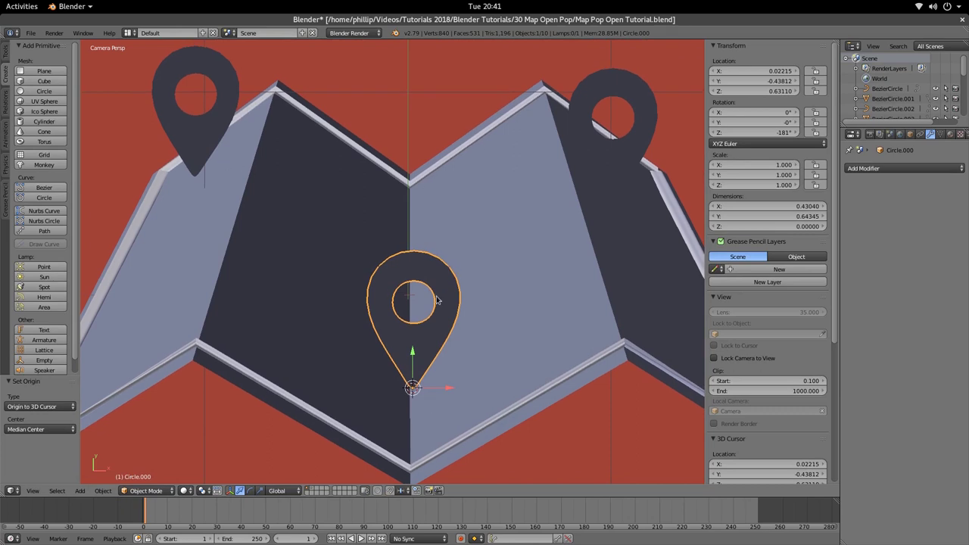
pyautogui.scroll(-2, 437, 301)
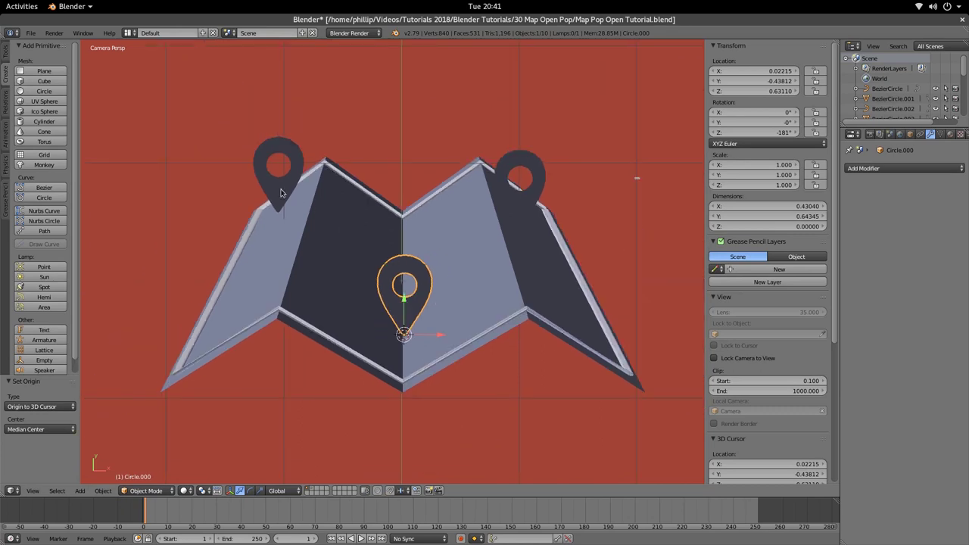
pyautogui.rightClick(261, 187)
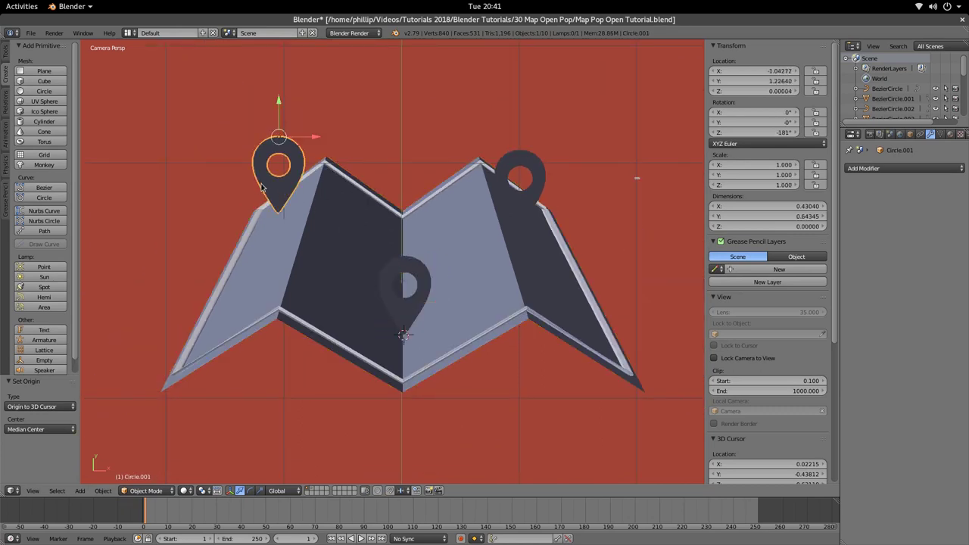
# Select the top-left pin alone, enter Edit Mode and pick its tip vertex.
pyautogui.keyDown('shift'); pyautogui.rightClick(529, 197); pyautogui.keyUp('shift')
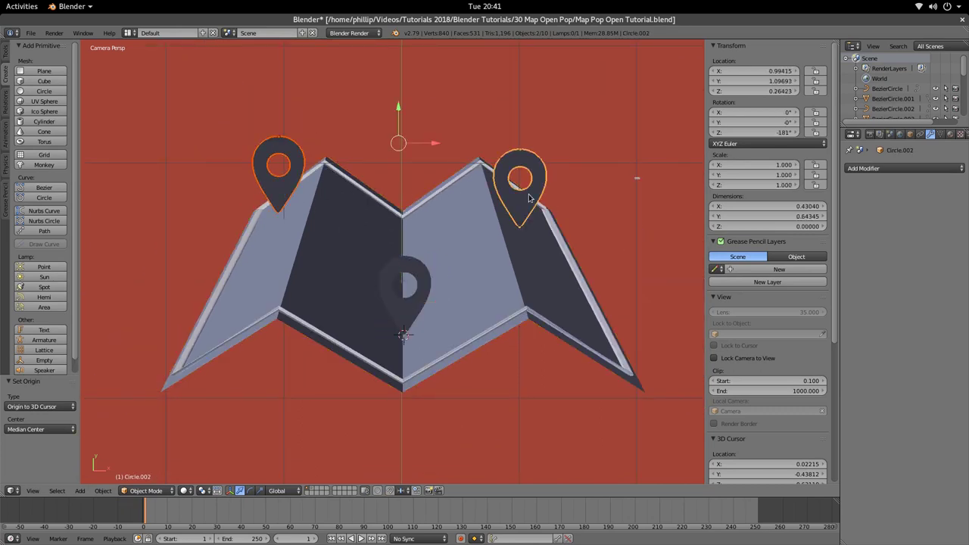
pyautogui.rightClick(279, 180)
pyautogui.press('Tab')
pyautogui.scroll(3, 277, 218)
pyautogui.keyDown('shift'); pyautogui.moveTo(277, 219); pyautogui.dragTo(557, 274, button='middle'); pyautogui.keyUp('shift')
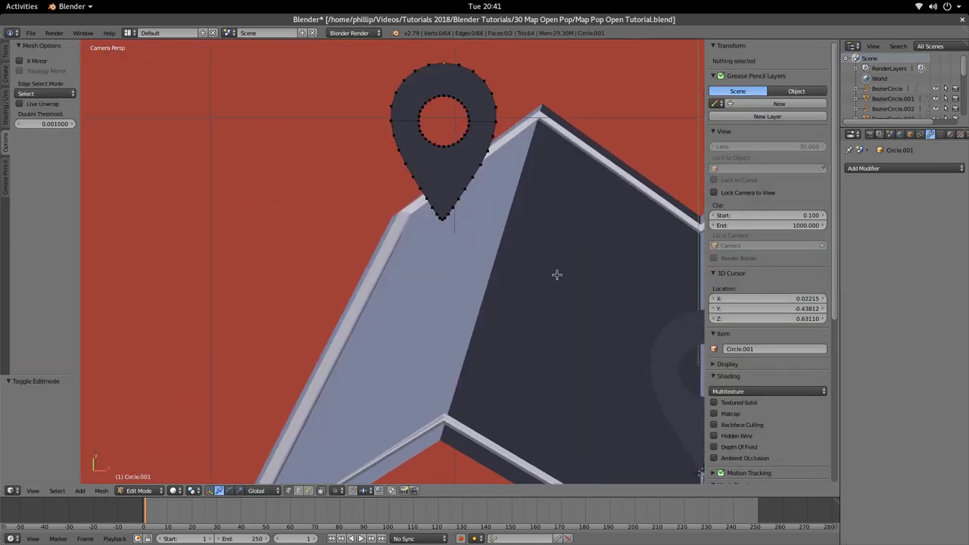
pyautogui.scroll(3, 454, 227)
pyautogui.scroll(-1, 507, 189)
pyautogui.rightClick(493, 219)
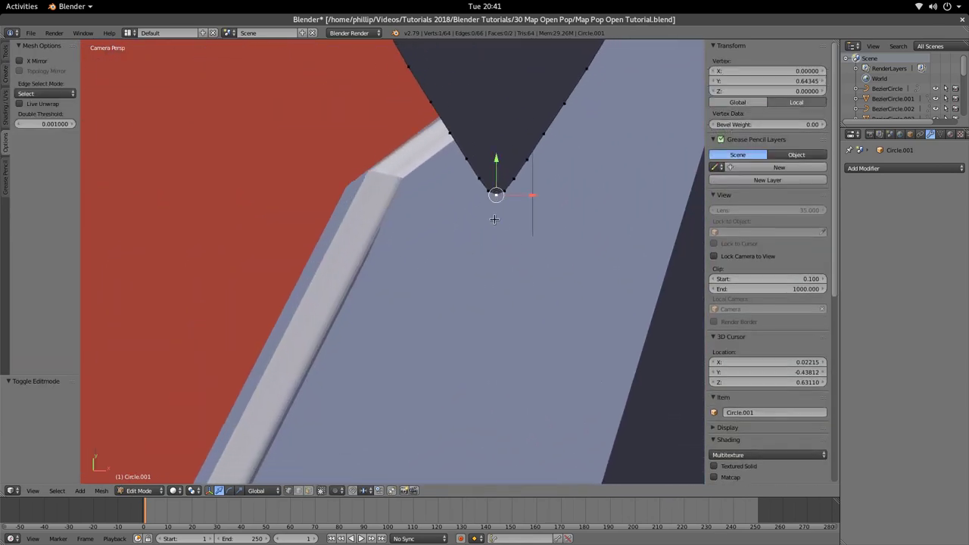
pyautogui.scroll(-2, 496, 227)
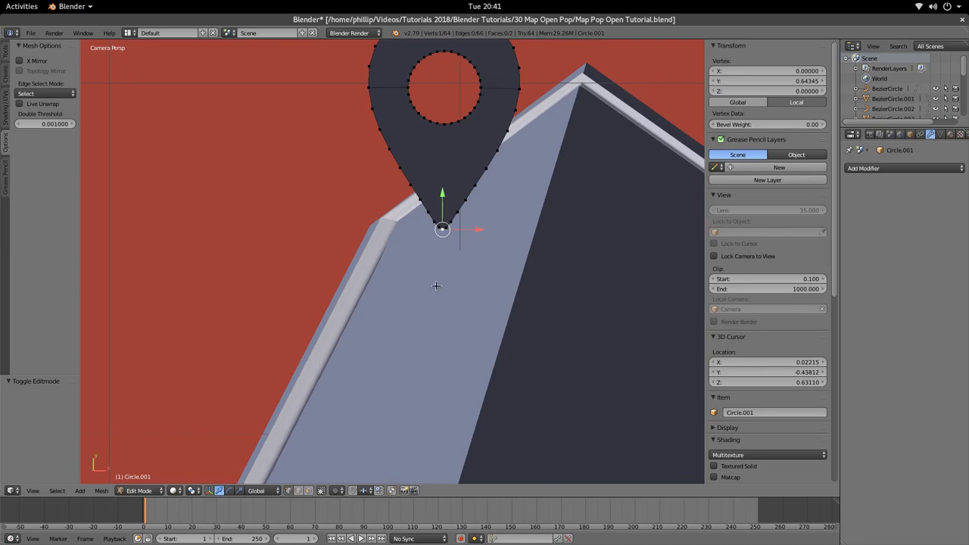
# Snap the cursor to the tip and set Circle.001's origin there (X -1.04968, Y 0.58299, Z 0.00004).
pyautogui.hotkey('shift', 's')
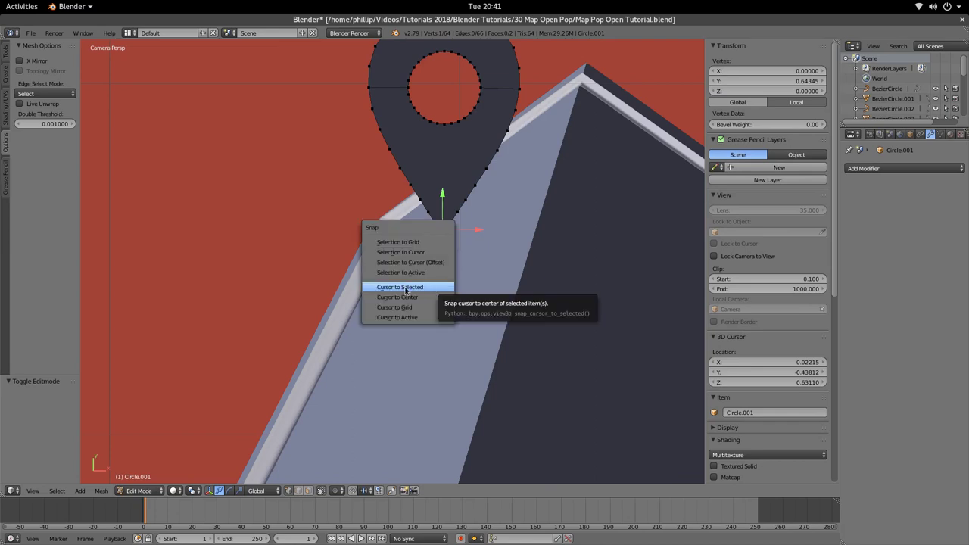
pyautogui.click(405, 287)
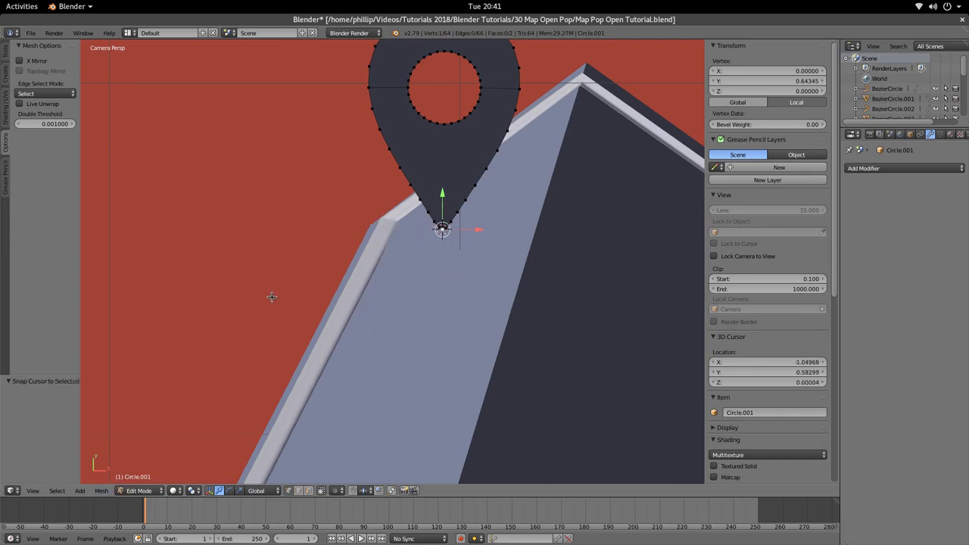
pyautogui.press('Tab')
pyautogui.click(103, 491)
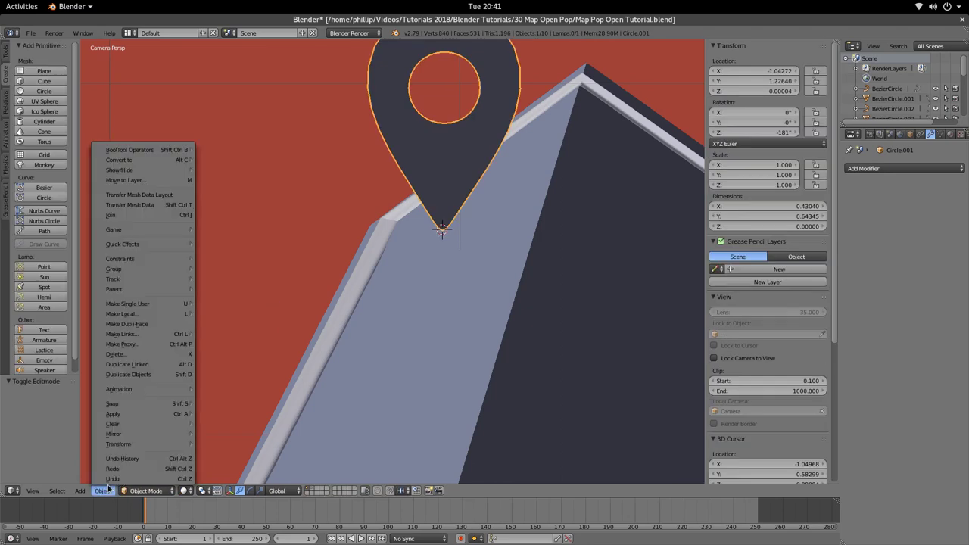
pyautogui.moveTo(124, 444)
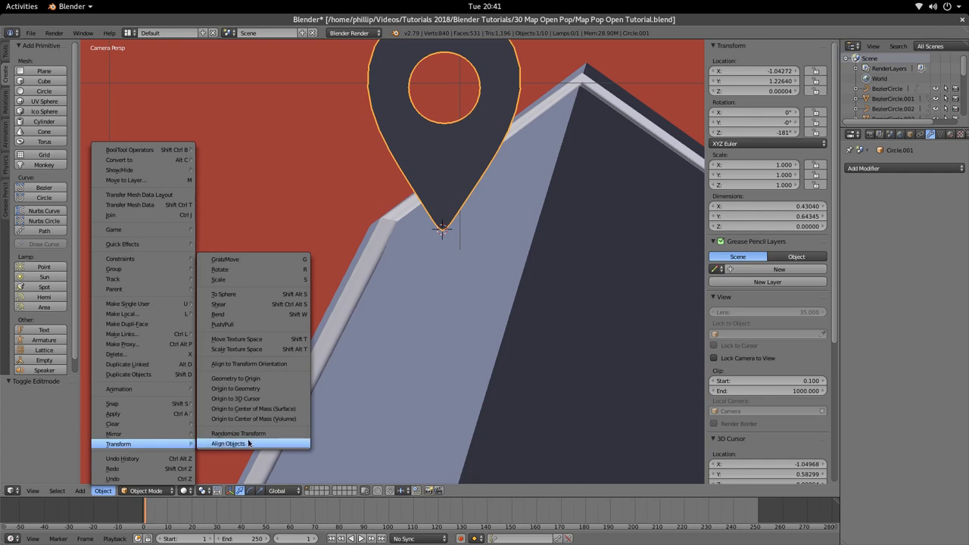
pyautogui.click(288, 400)
pyautogui.scroll(-6, 287, 397)
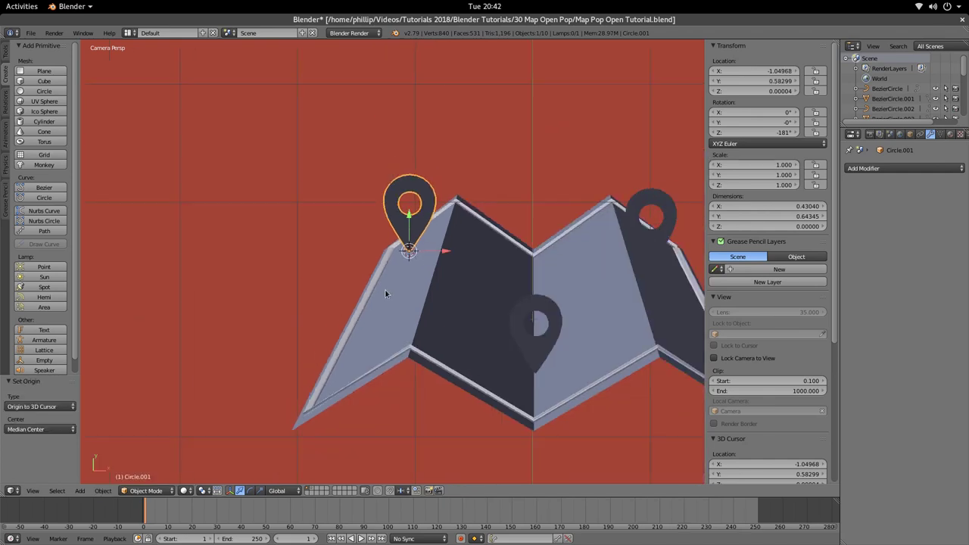
# Select the top-right pin, enter Edit Mode and pick its tip vertex.
pyautogui.keyDown('shift'); pyautogui.moveTo(598, 291); pyautogui.dragTo(424, 281, button='middle'); pyautogui.keyUp('shift')
pyautogui.scroll(3, 427, 263)
pyautogui.rightClick(427, 263)
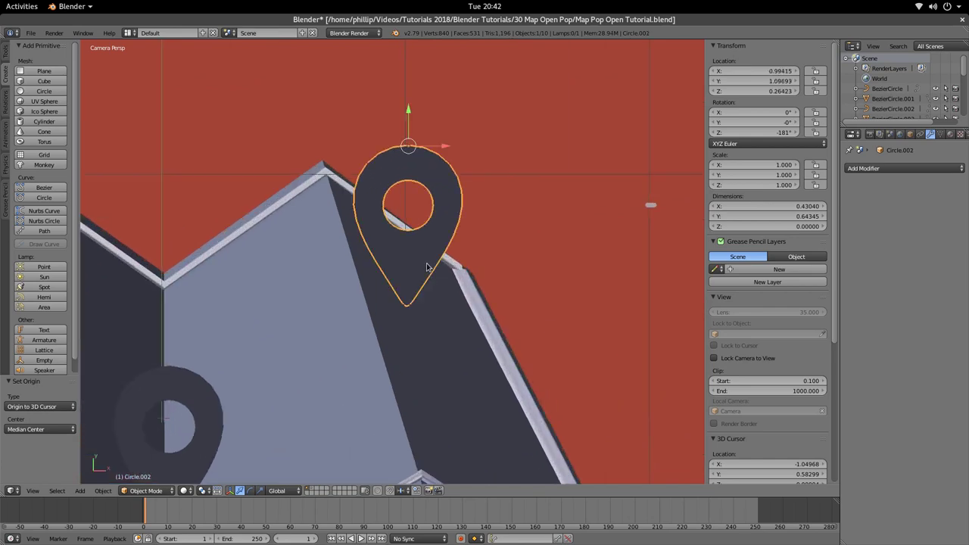
pyautogui.press('Tab')
pyautogui.scroll(4, 401, 320)
pyautogui.rightClick(422, 351)
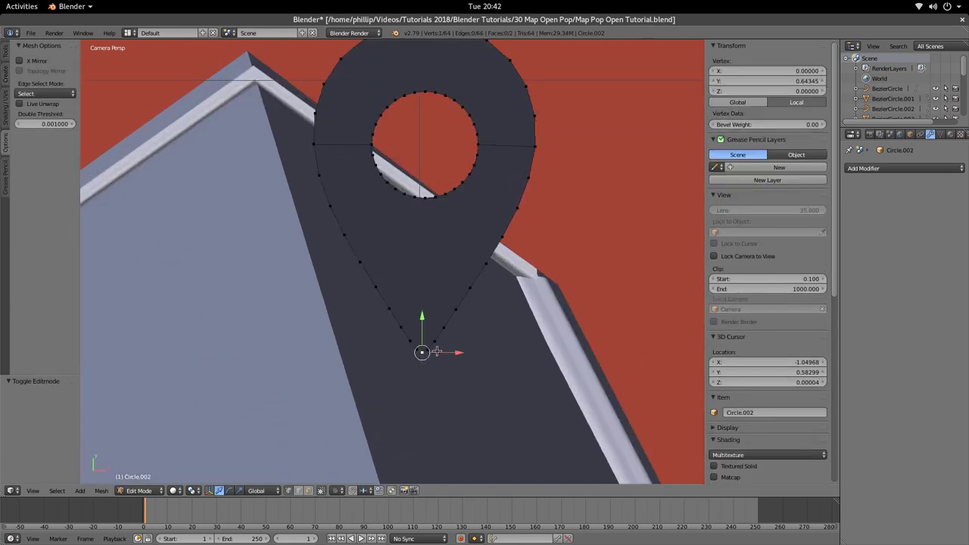
pyautogui.scroll(-2, 436, 336)
pyautogui.scroll(-1, 436, 335)
# Snap the cursor to the tip and set Circle.002's origin there (X 0.98718, Y 0.45352, Z 0.26423).
pyautogui.hotkey('shift', 's')
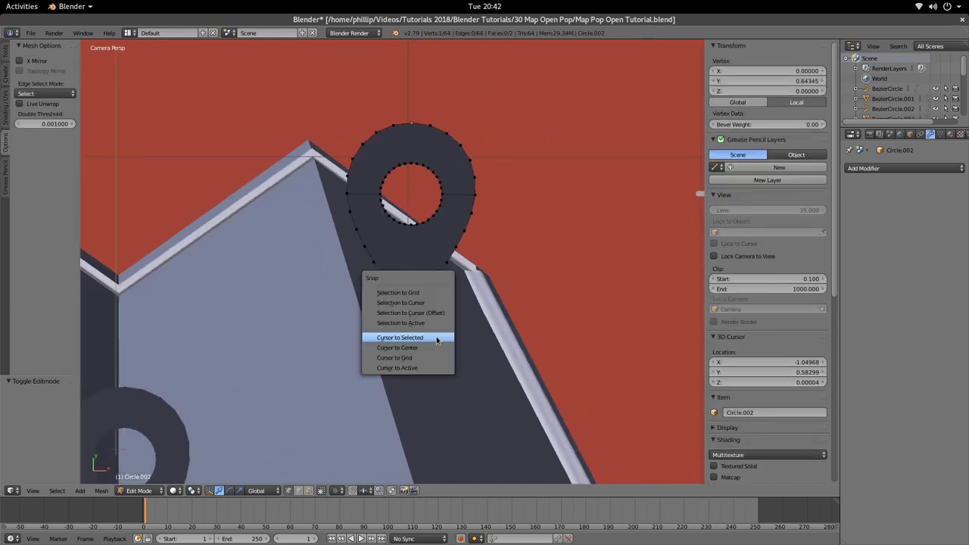
pyautogui.click(427, 341)
pyautogui.scroll(-2, 318, 396)
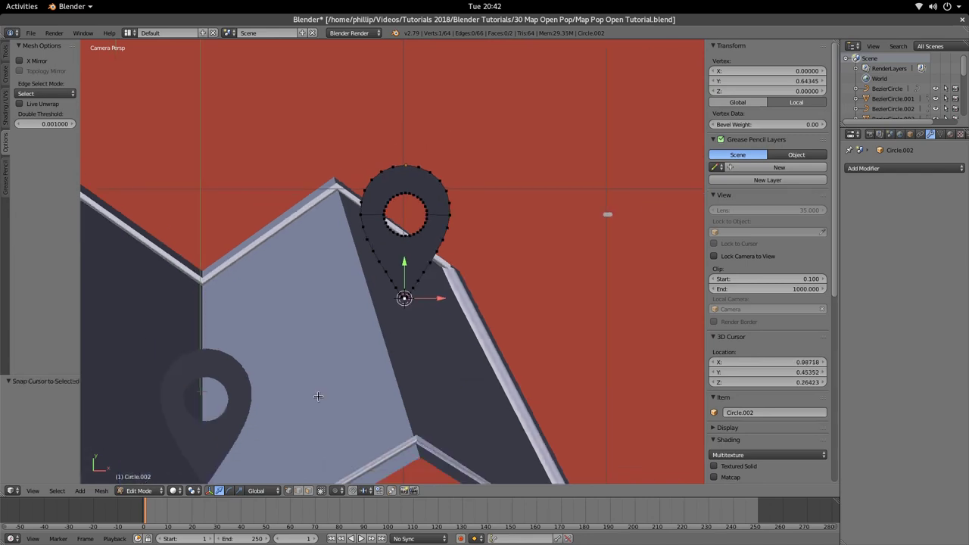
pyautogui.press('Tab')
pyautogui.click(104, 490)
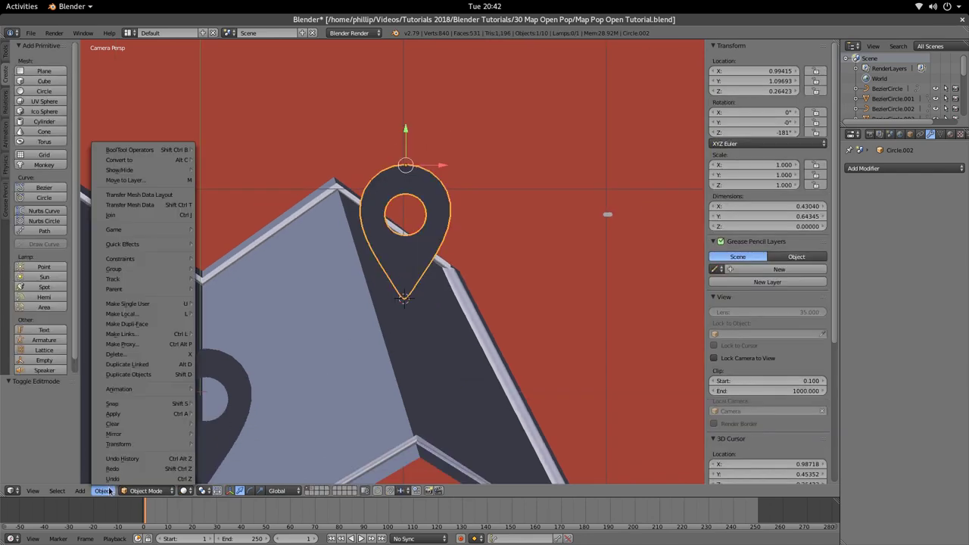
pyautogui.click(109, 493)
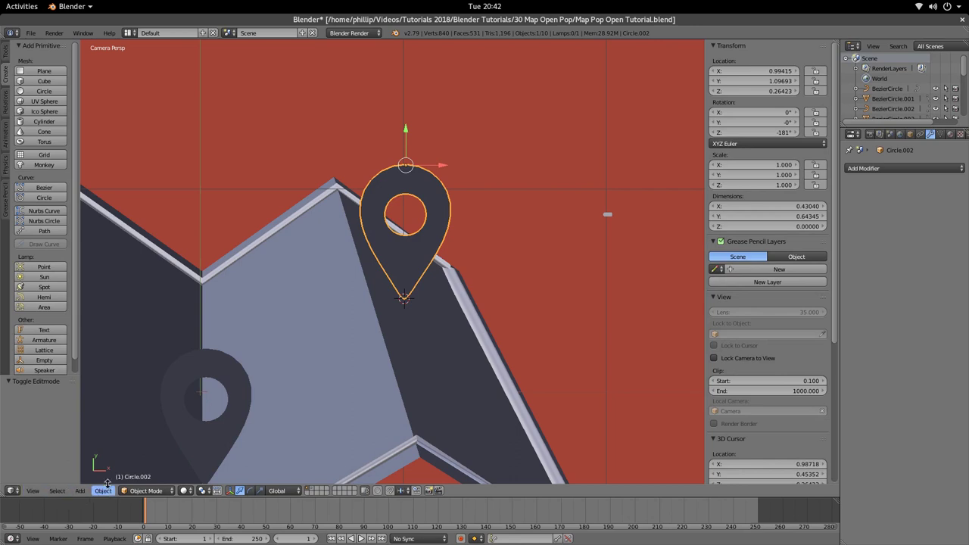
pyautogui.click(110, 493)
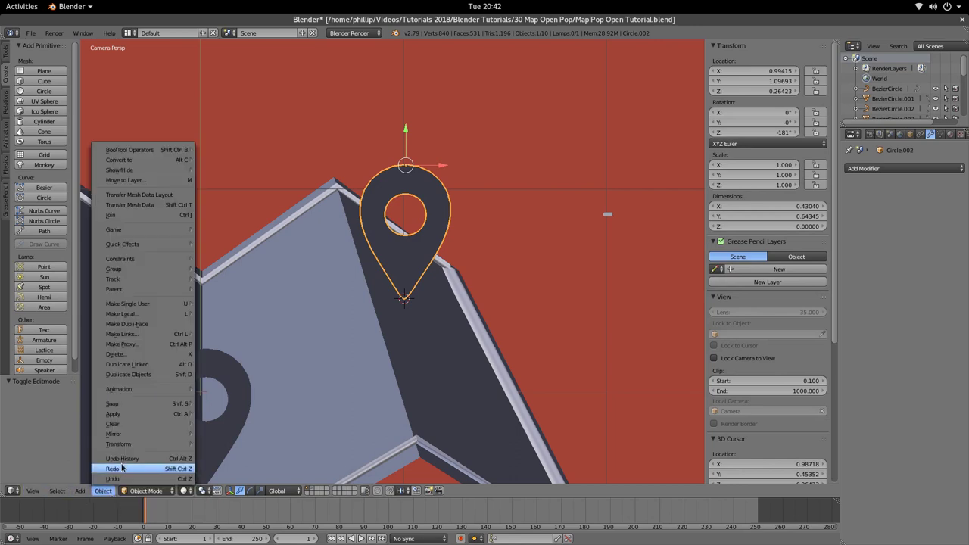
pyautogui.moveTo(134, 447)
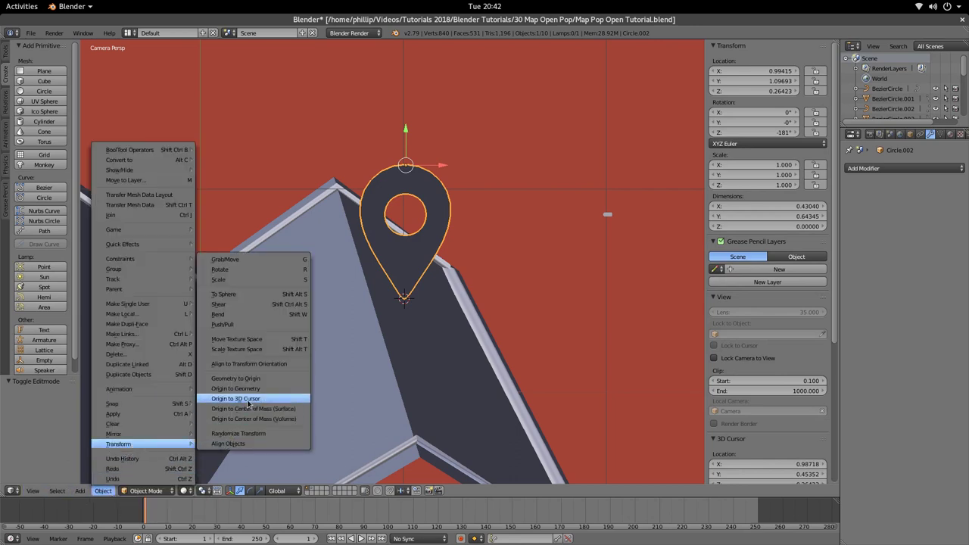
pyautogui.click(248, 399)
pyautogui.scroll(-5, 344, 339)
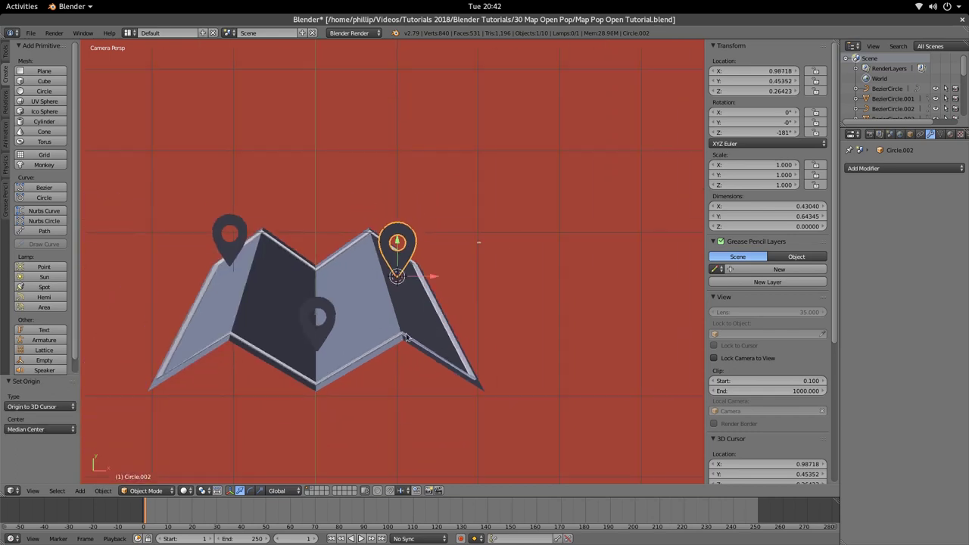
pyautogui.press('s')
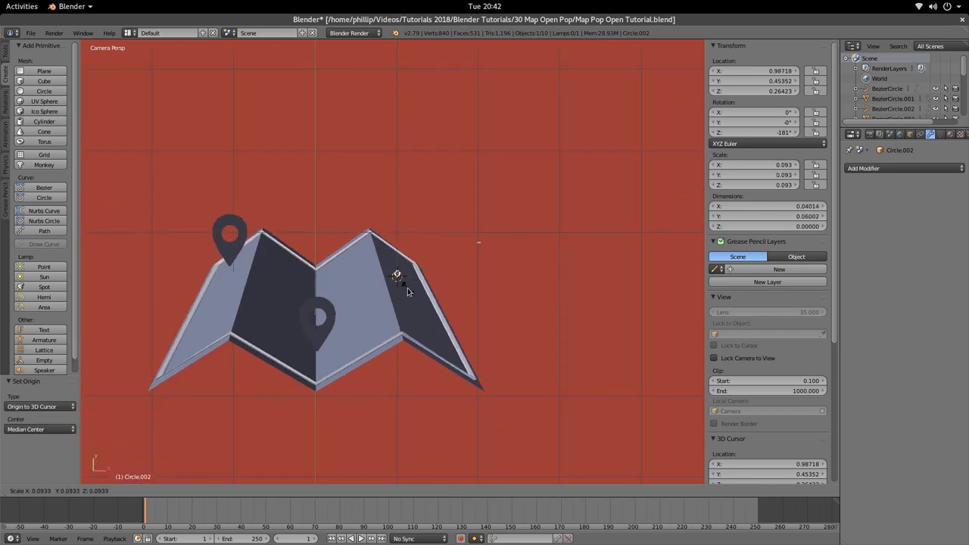
pyautogui.press('Escape')
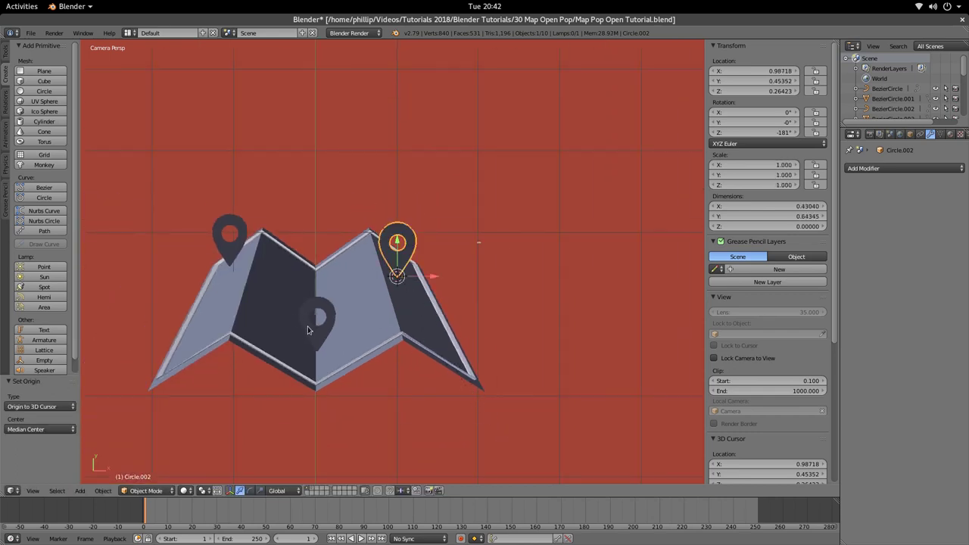
pyautogui.rightClick(308, 330)
pyautogui.press('s')
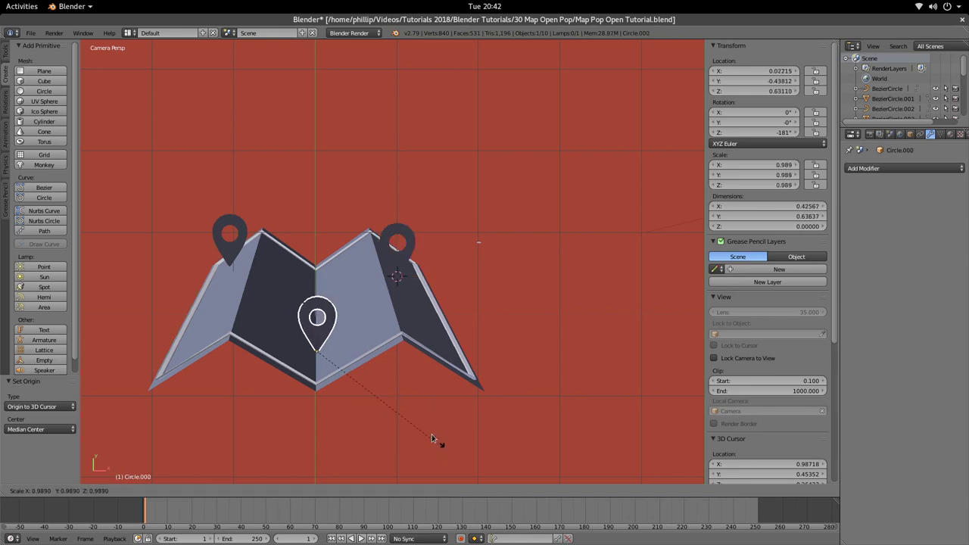
pyautogui.press('Escape')
pyautogui.rightClick(232, 244)
pyautogui.press('s')
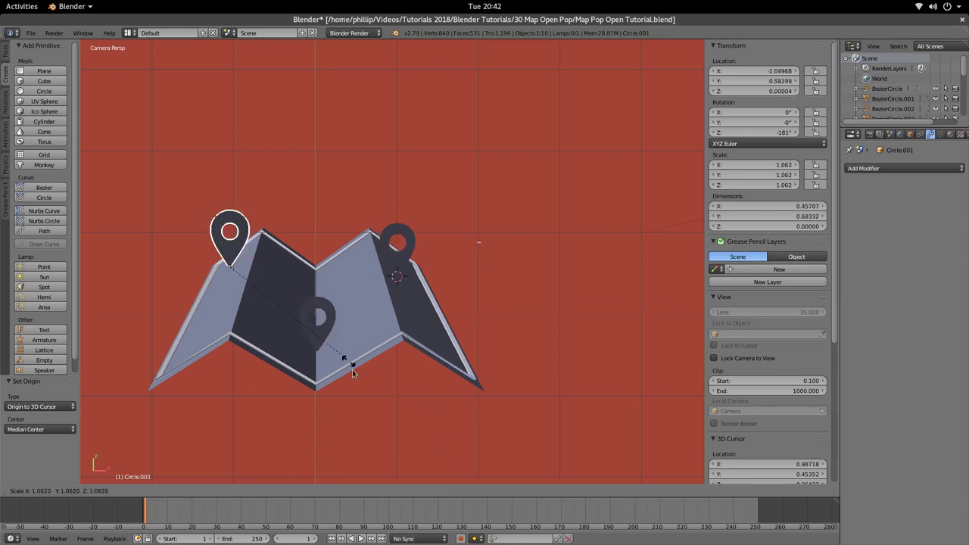
pyautogui.press('Escape')
pyautogui.scroll(-2, 357, 341)
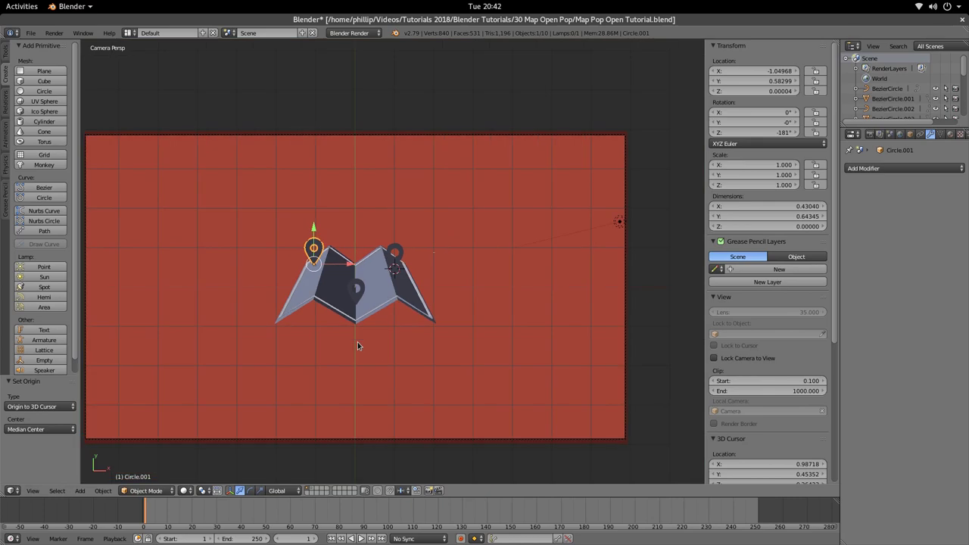
pyautogui.keyDown('shift'); pyautogui.moveTo(358, 342); pyautogui.dragTo(370, 343, button='middle'); pyautogui.keyUp('shift')
pyautogui.scroll(2, 370, 343)
# Select the map Plane.001 and link the existing Mango Fade Gold material in the Material tab.
pyautogui.rightClick(271, 290)
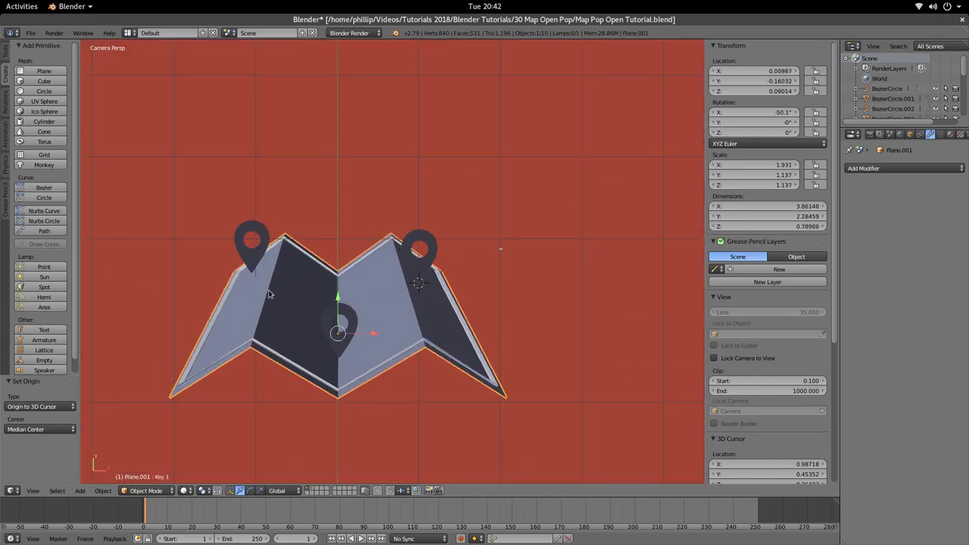
pyautogui.press('a')
pyautogui.rightClick(269, 281)
pyautogui.press('Tab')
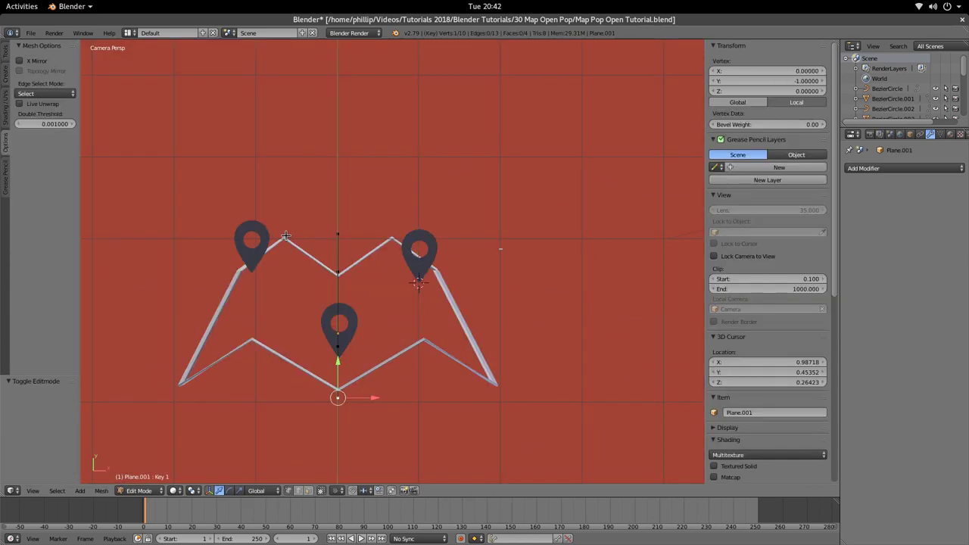
pyautogui.press('Tab')
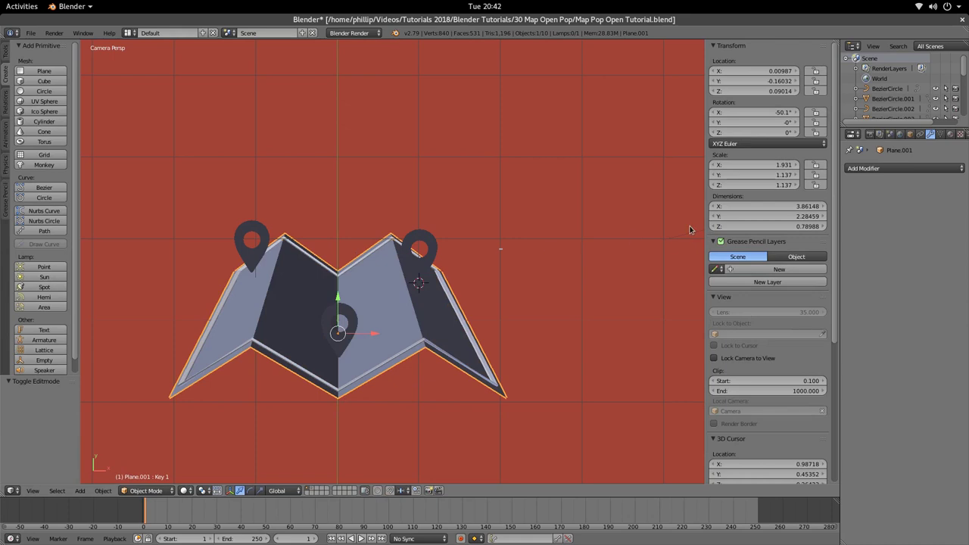
pyautogui.click(951, 134)
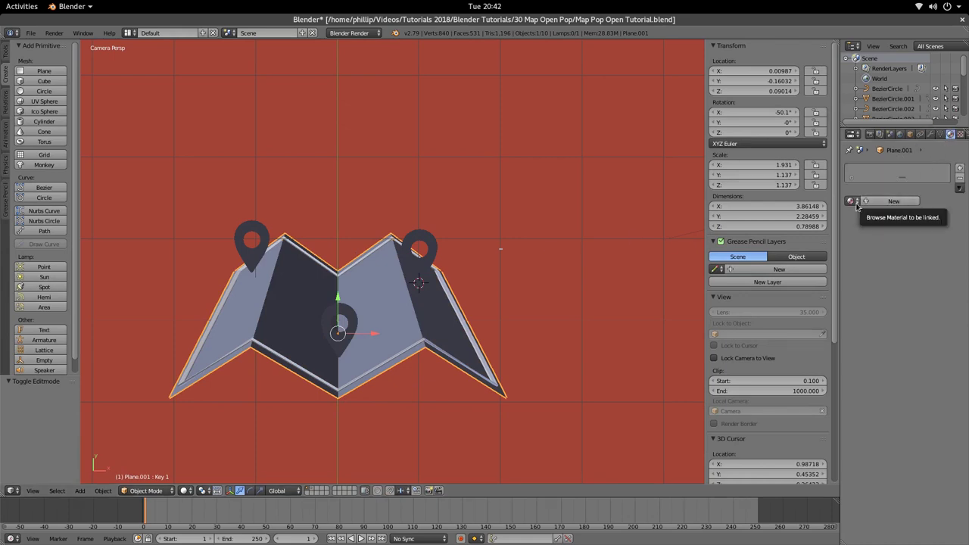
pyautogui.press('Tab')
pyautogui.press('Tab')
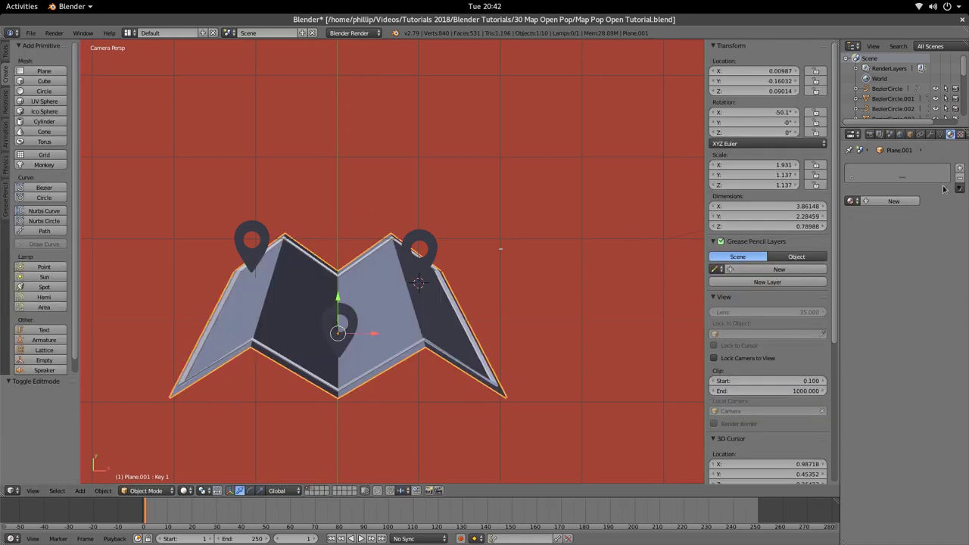
pyautogui.click(853, 201)
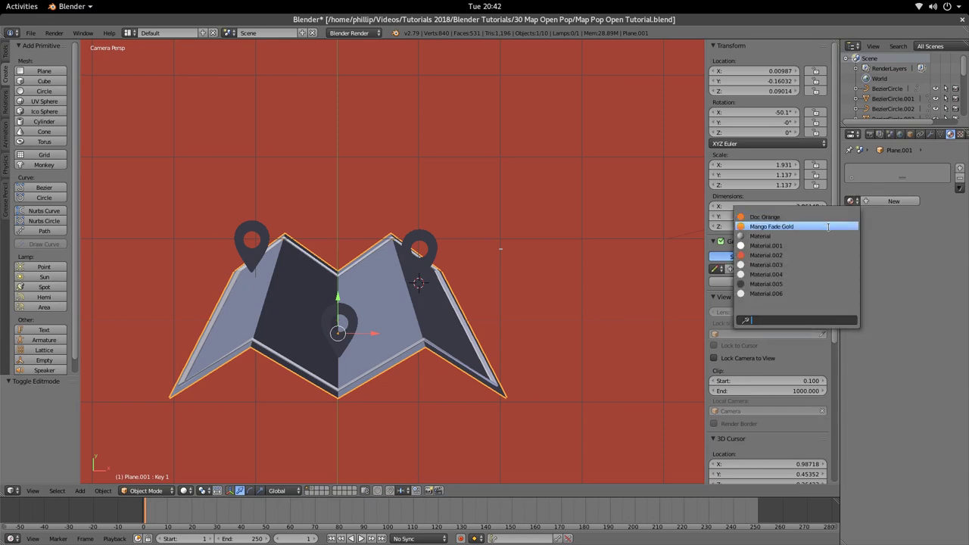
pyautogui.click(831, 227)
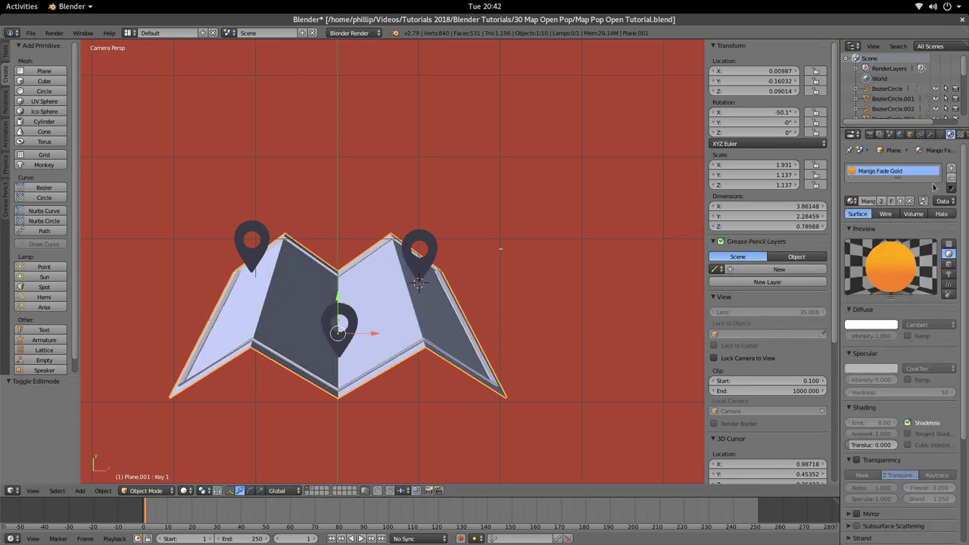
pyautogui.click(852, 200)
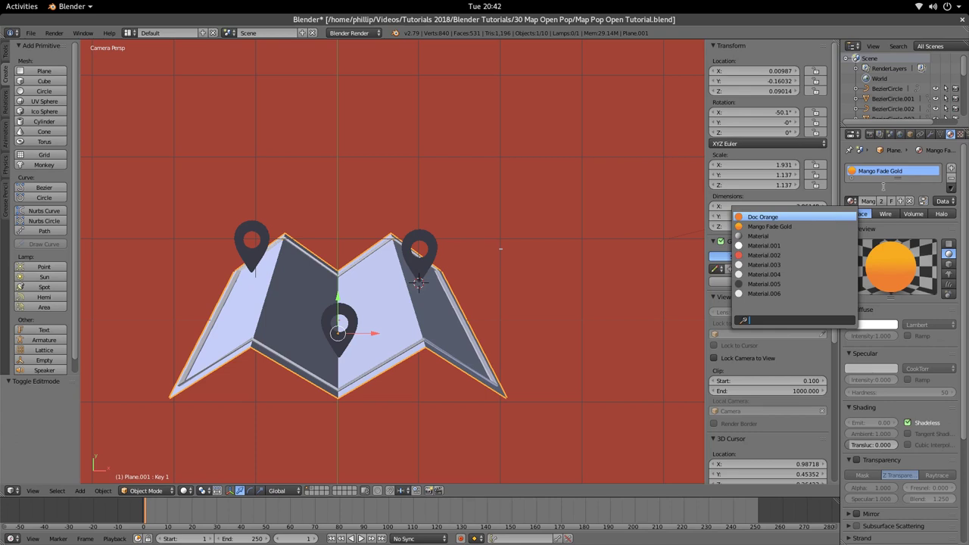
# Add a second material slot to the map and assign Doc Orange to it.
pyautogui.click(952, 170)
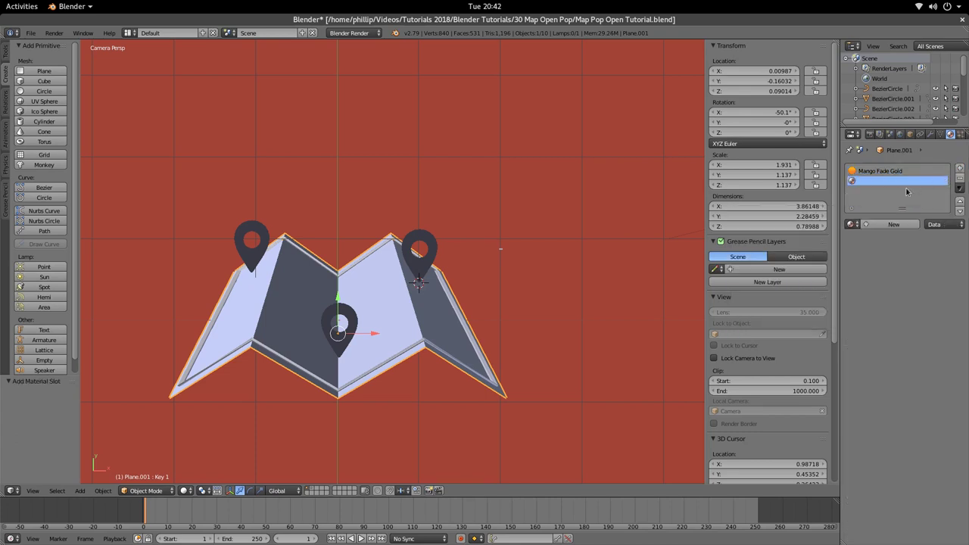
pyautogui.click(852, 224)
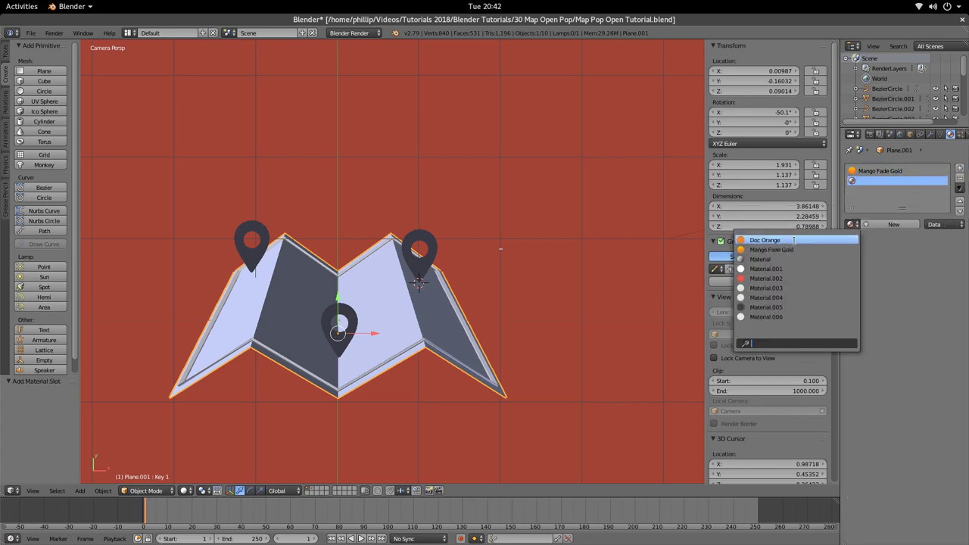
pyautogui.click(769, 240)
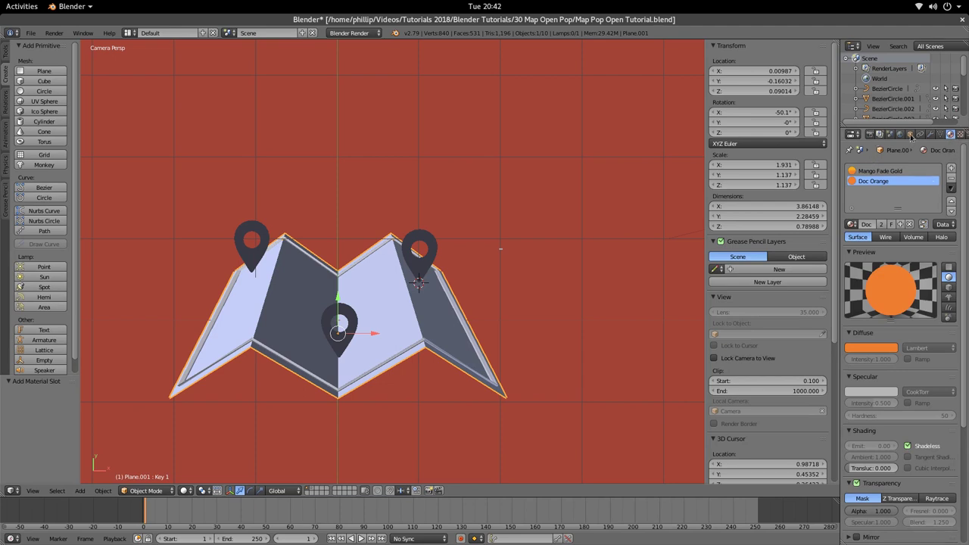
pyautogui.click(962, 134)
pyautogui.click(951, 134)
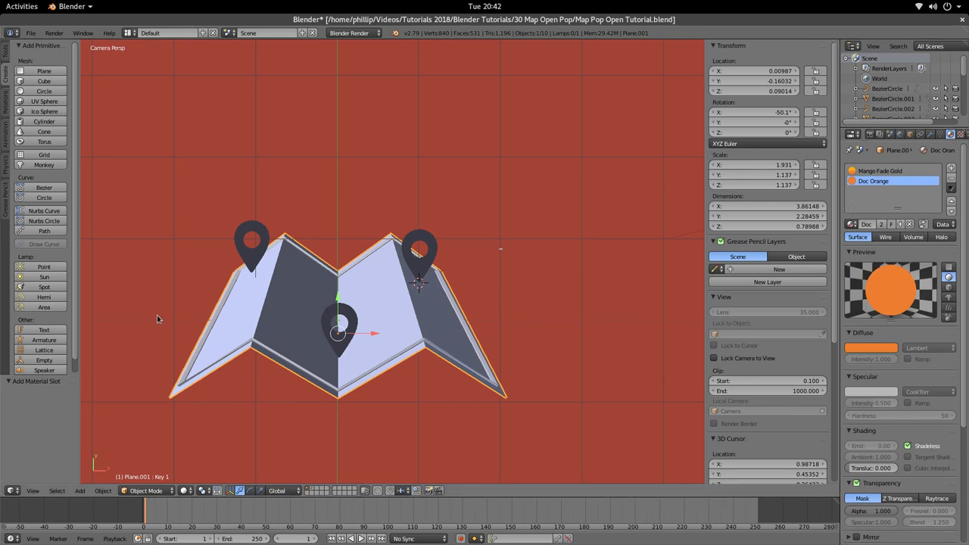
# Remove the extra empty slot, leaving only Mango Fade Gold and Doc Orange.
pyautogui.click(875, 172)
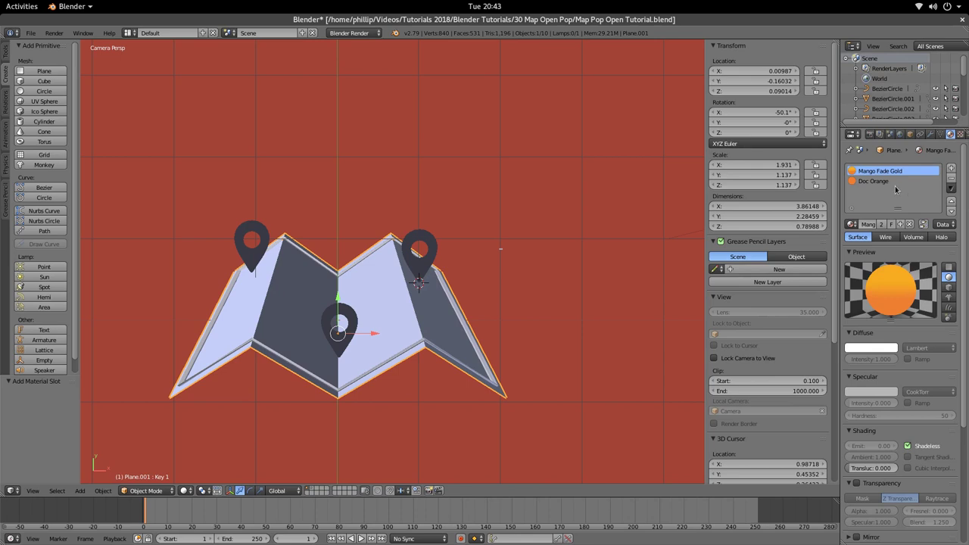
pyautogui.click(900, 181)
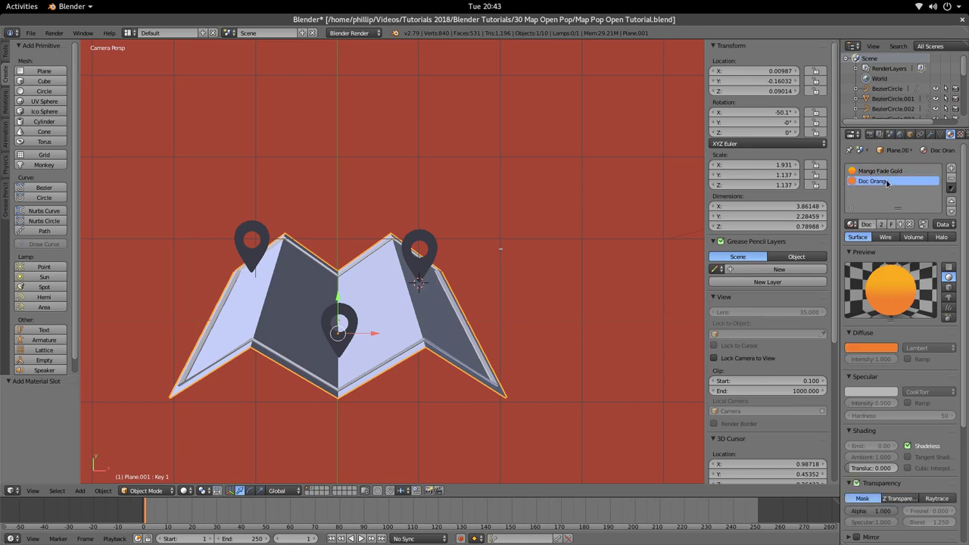
pyautogui.click(952, 168)
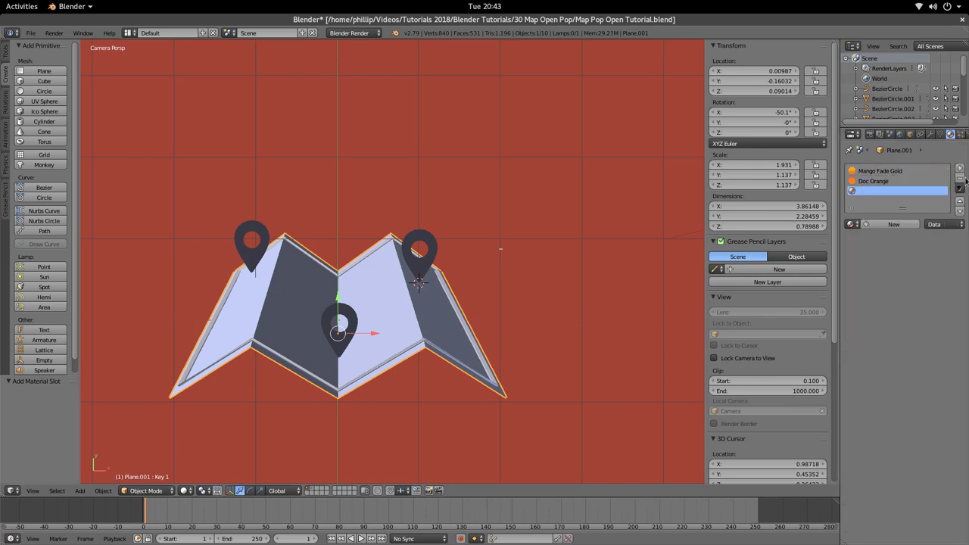
pyautogui.click(960, 177)
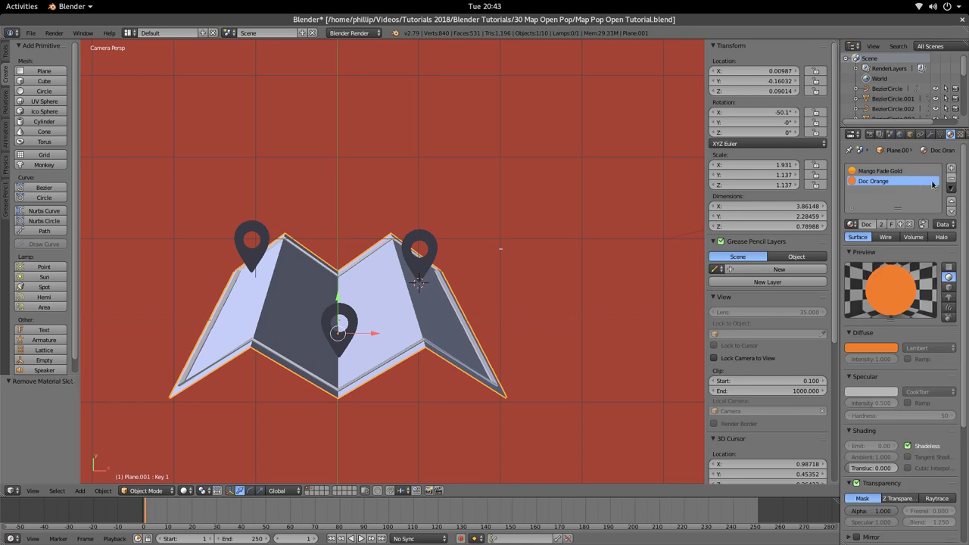
pyautogui.click(883, 172)
pyautogui.press('Tab')
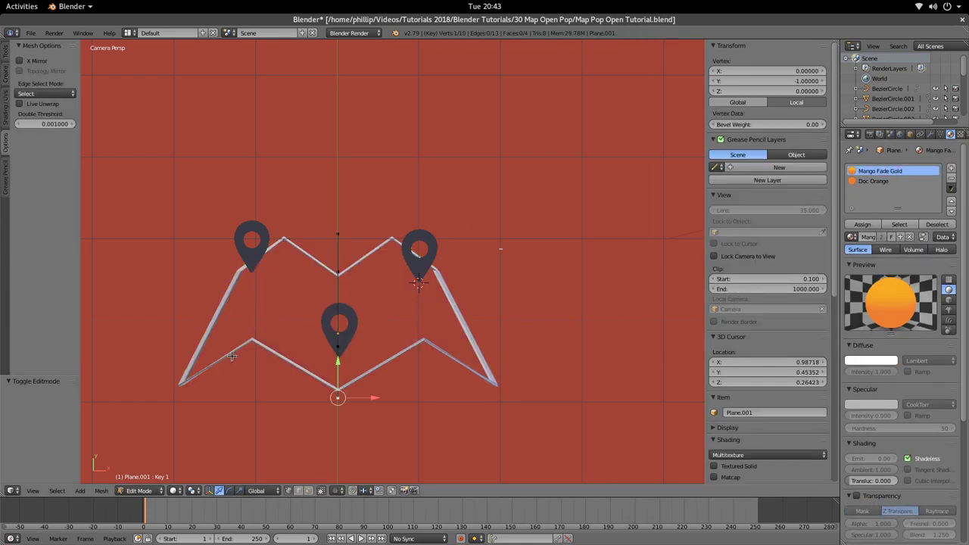
pyautogui.press('Tab')
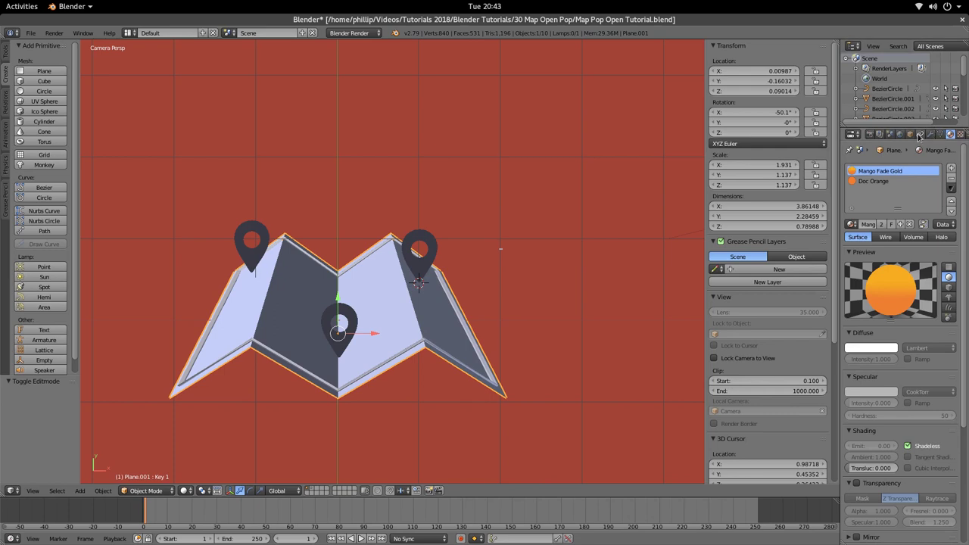
# Make Basis the active shape key on the map mesh and enter Edit Mode.
pyautogui.click(941, 134)
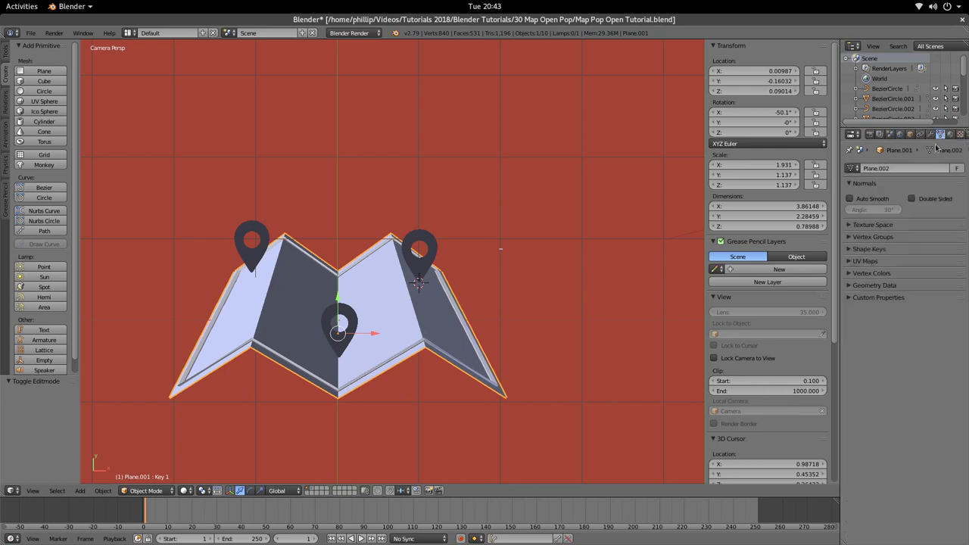
pyautogui.click(849, 250)
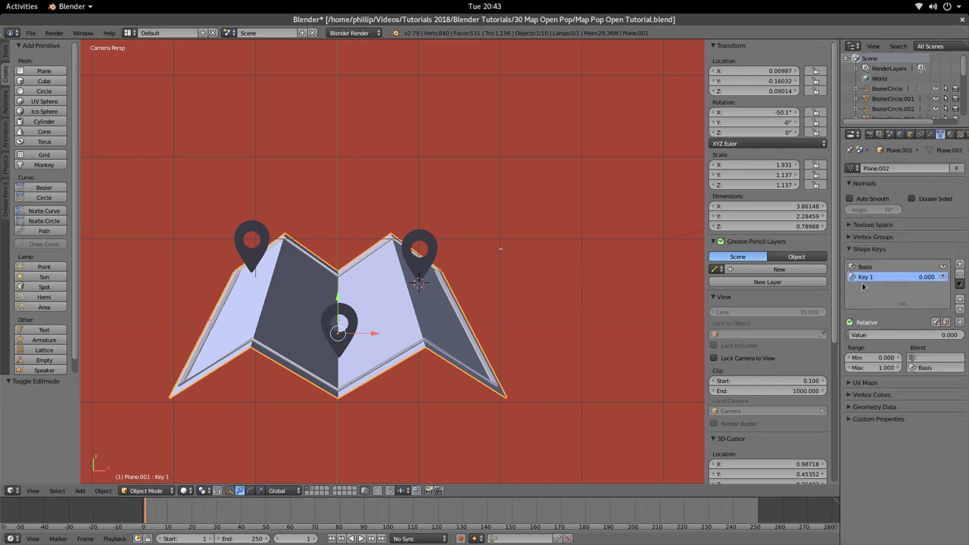
pyautogui.click(867, 266)
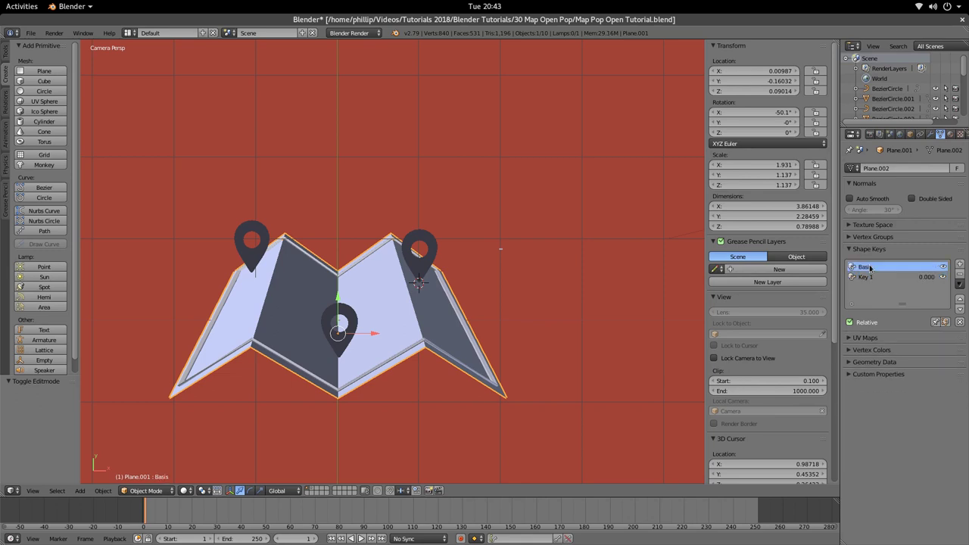
pyautogui.press('Tab')
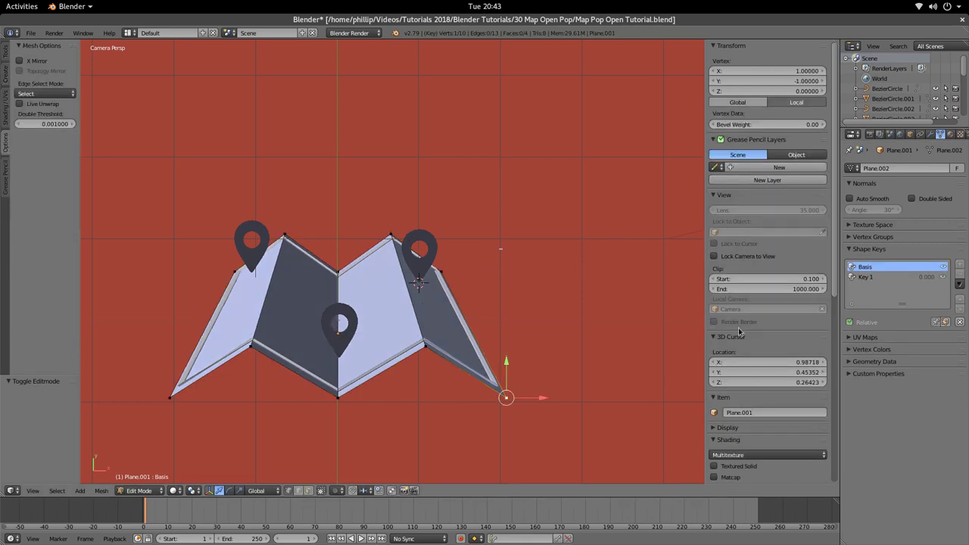
# Select the right fold face's vertices and assign it the Doc Orange material.
pyautogui.keyDown('shift'); pyautogui.rightClick(438, 343); pyautogui.keyUp('shift')
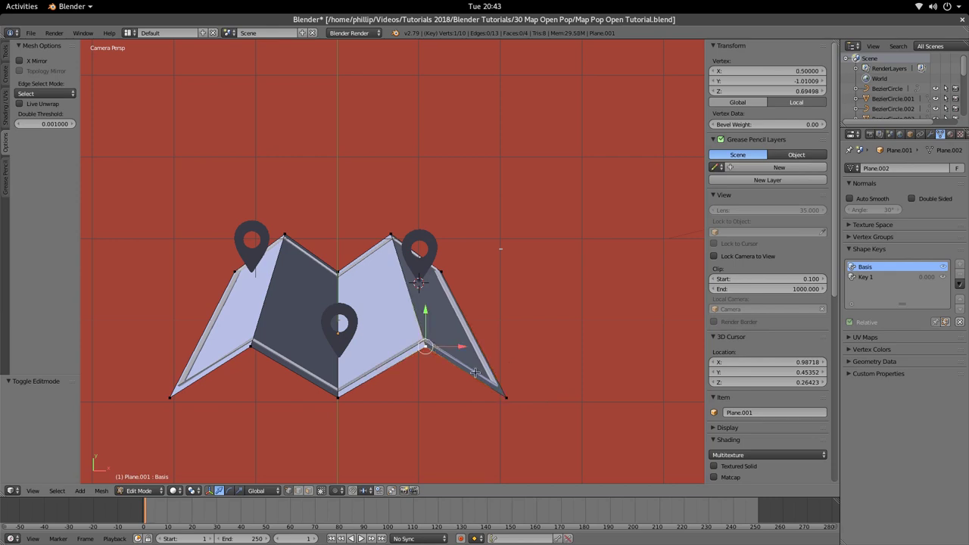
pyautogui.keyDown('shift'); pyautogui.rightClick(456, 261); pyautogui.keyUp('shift')
pyautogui.keyDown('shift'); pyautogui.rightClick(393, 237); pyautogui.keyUp('shift')
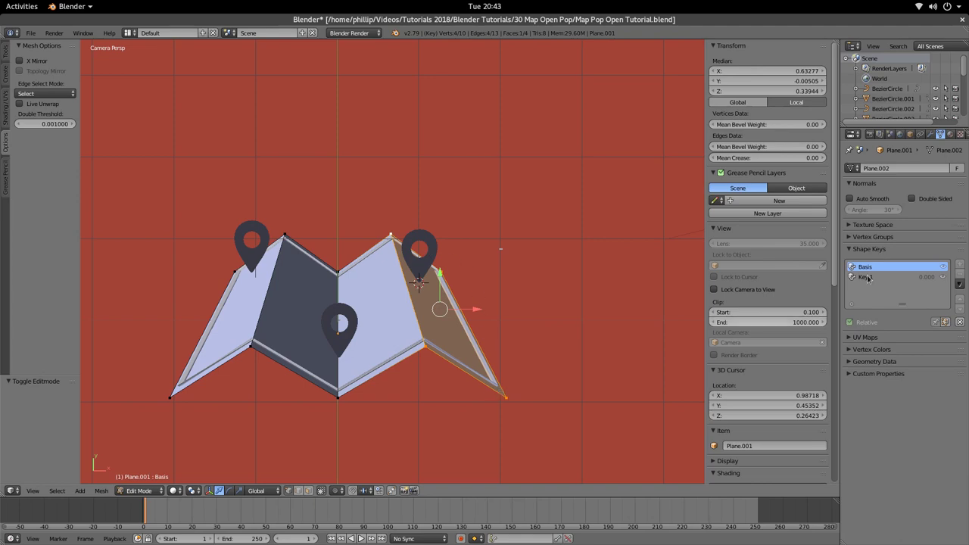
pyautogui.click(951, 135)
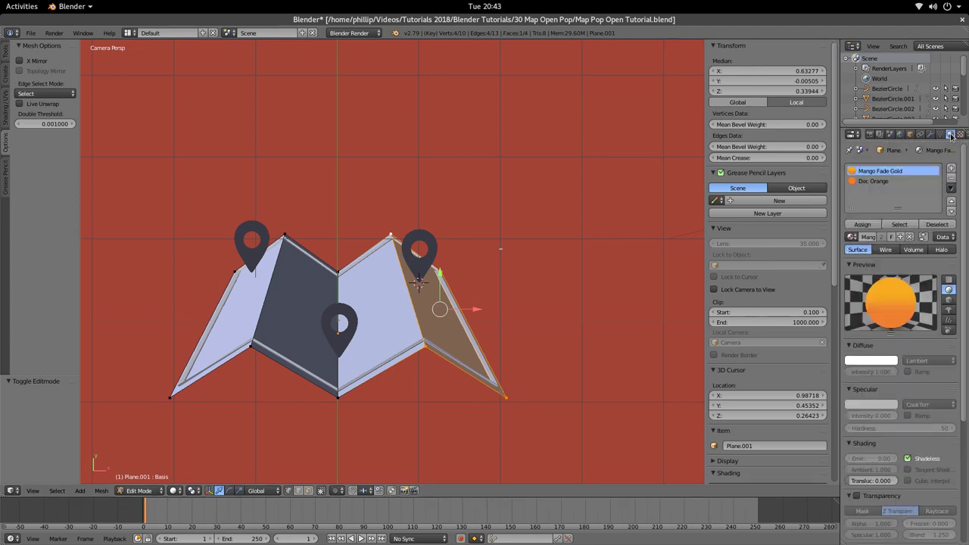
pyautogui.click(874, 181)
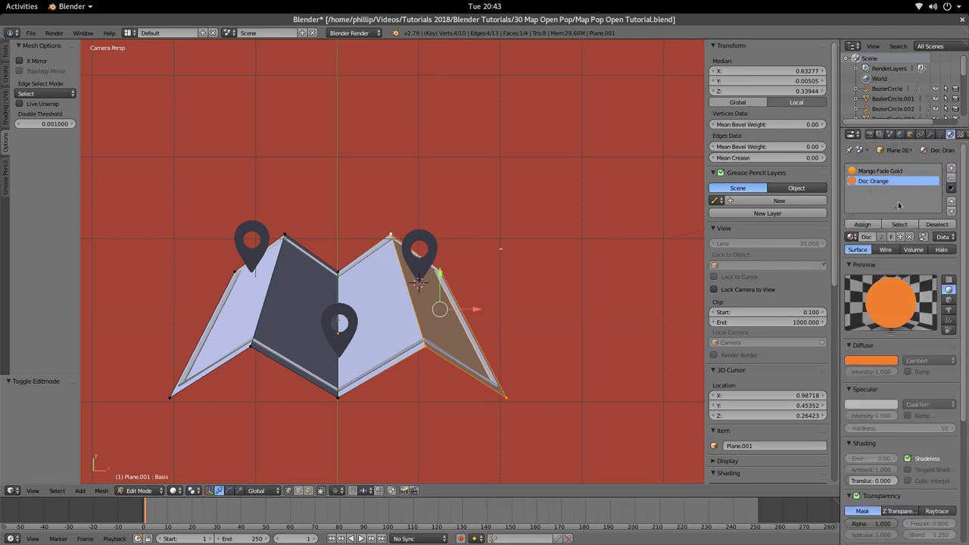
pyautogui.click(863, 225)
# Select the left fold face's four vertices and assign it Doc Orange too.
pyautogui.click(337, 396)
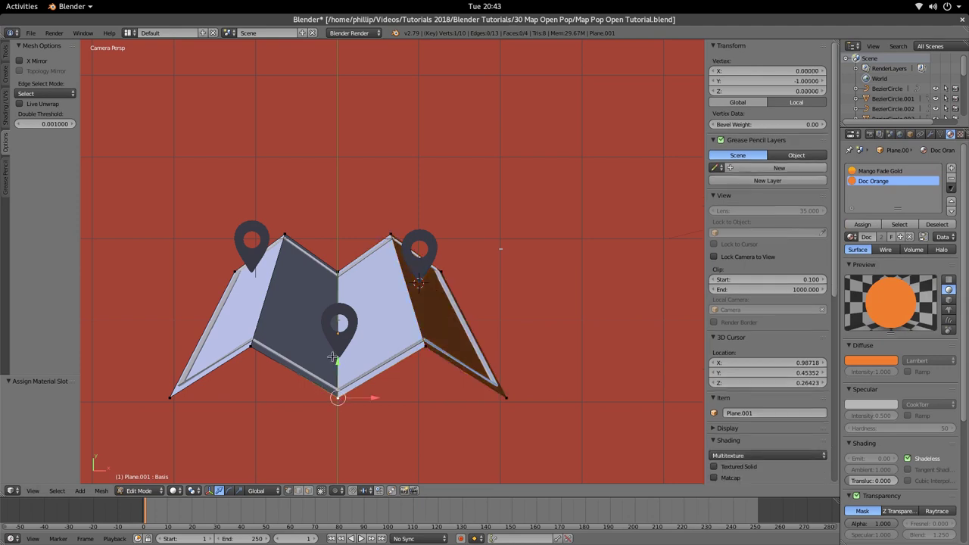
pyautogui.keyDown('shift'); pyautogui.click(338, 265); pyautogui.keyUp('shift')
pyautogui.keyDown('shift'); pyautogui.click(294, 229); pyautogui.keyUp('shift')
pyautogui.keyDown('shift'); pyautogui.click(256, 347); pyautogui.keyUp('shift')
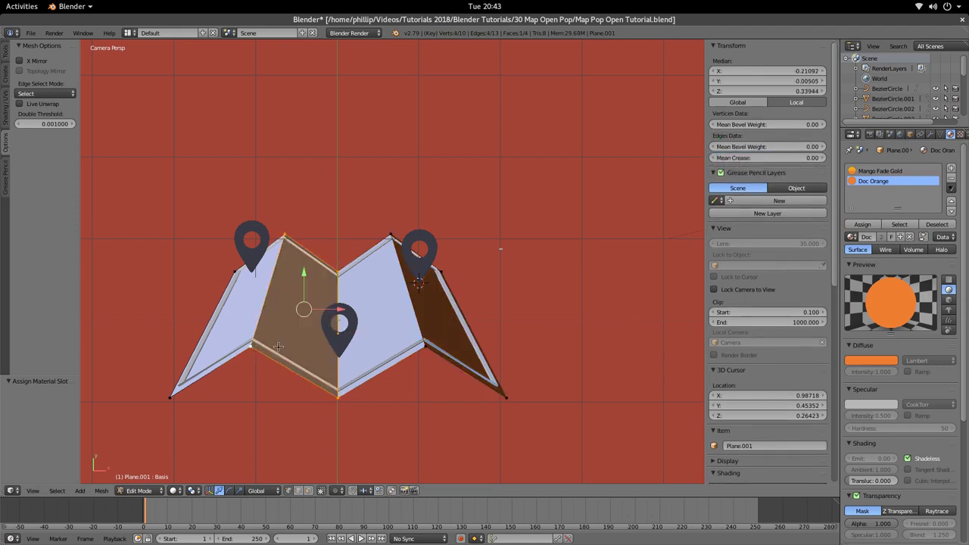
pyautogui.click(862, 224)
# Leave Edit Mode and render the frame to check the orange fold colours.
pyautogui.press('Tab')
pyautogui.scroll(-4, 408, 288)
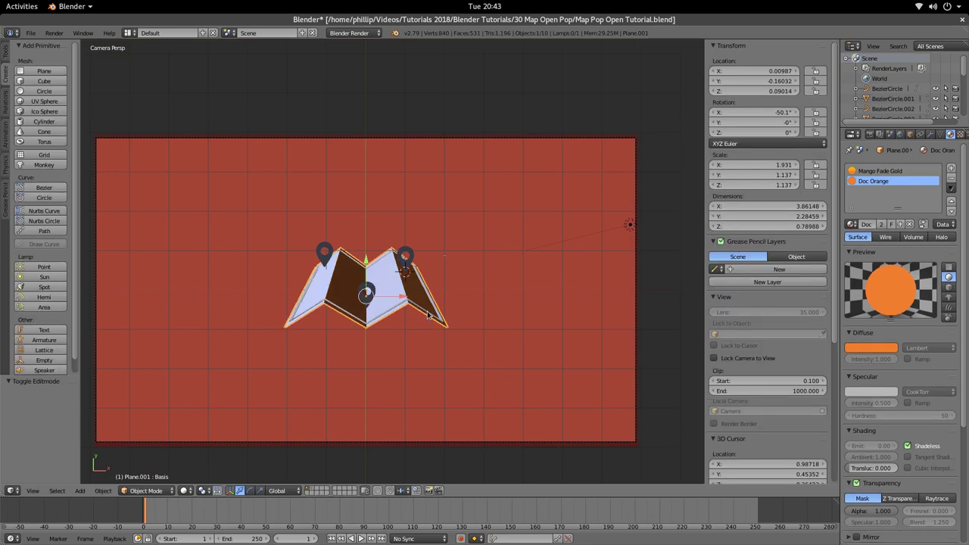
pyautogui.press('F12')
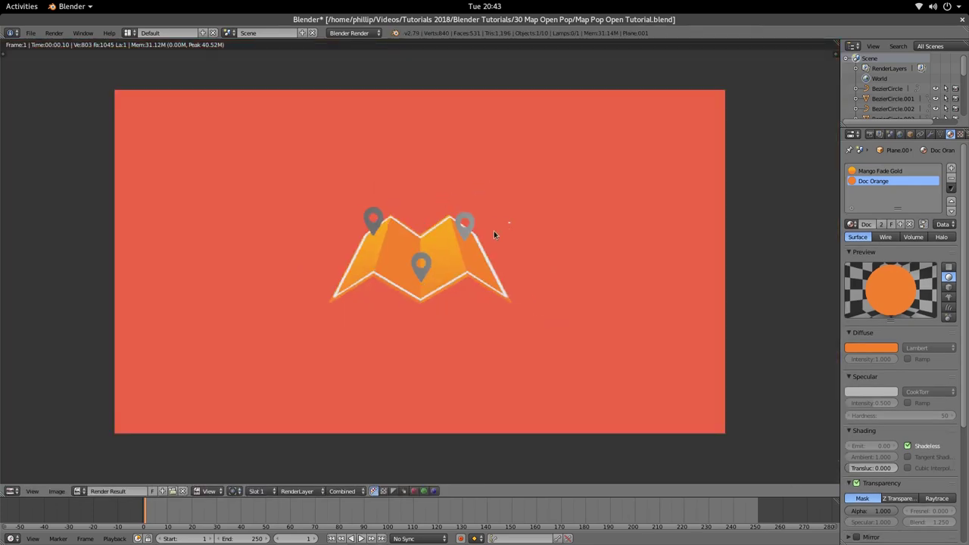
pyautogui.press('Escape')
pyautogui.scroll(3, 342, 282)
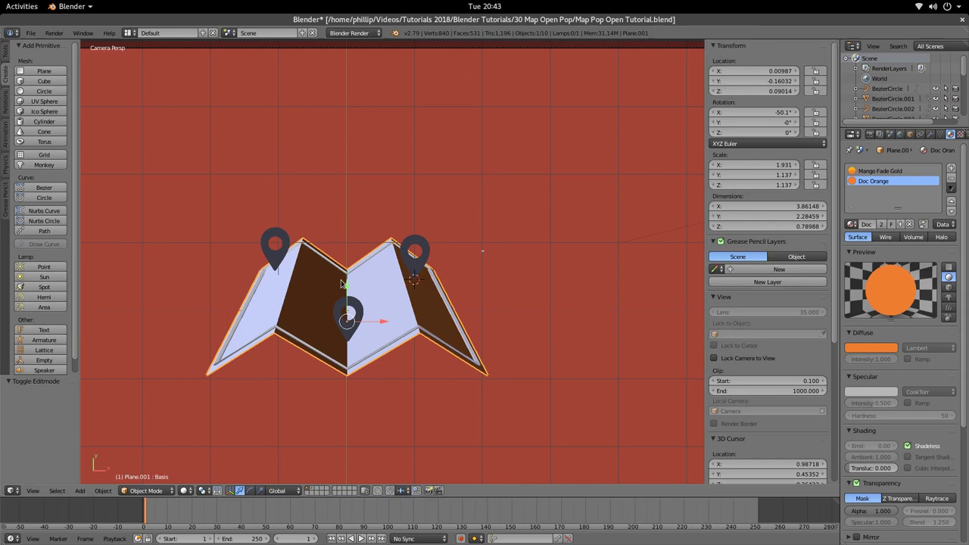
# Enlarge the three map pins, left to 1.257, centre to 1.254, and right.
pyautogui.rightClick(281, 259)
pyautogui.press('s')
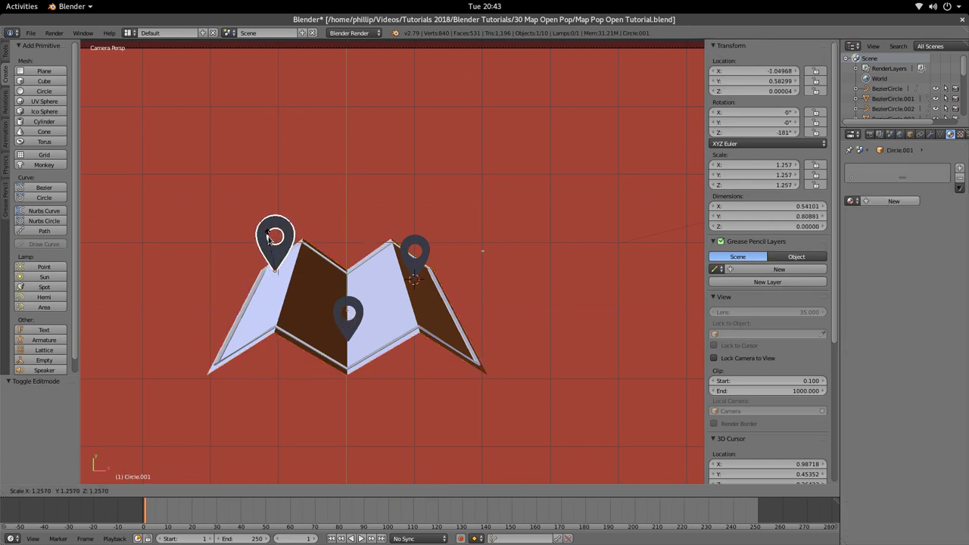
pyautogui.click(316, 295)
pyautogui.rightClick(343, 322)
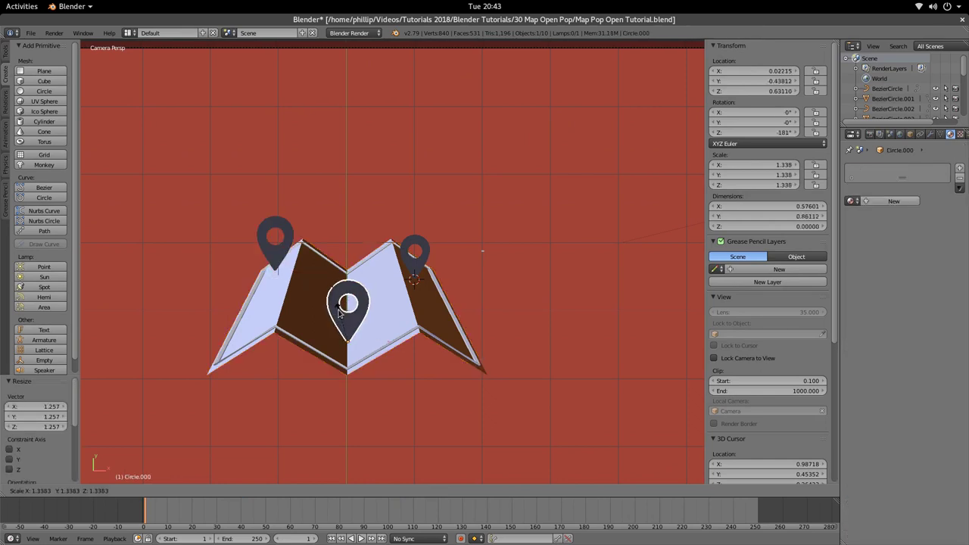
pyautogui.press('s')
pyautogui.click(342, 316)
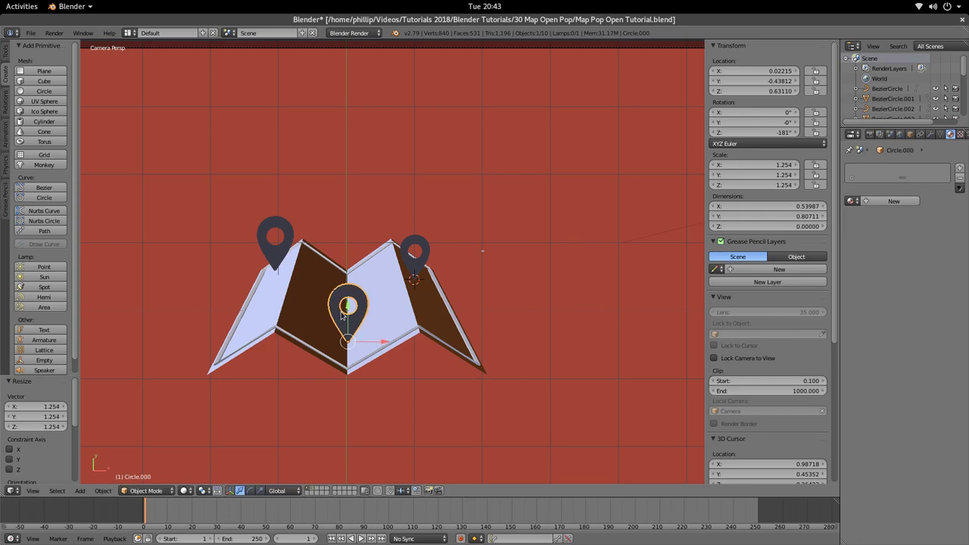
pyautogui.rightClick(426, 253)
pyautogui.press('s')
pyautogui.click(428, 243)
# Render to compare pin sizes, then scale the right pin back down.
pyautogui.press('F12')
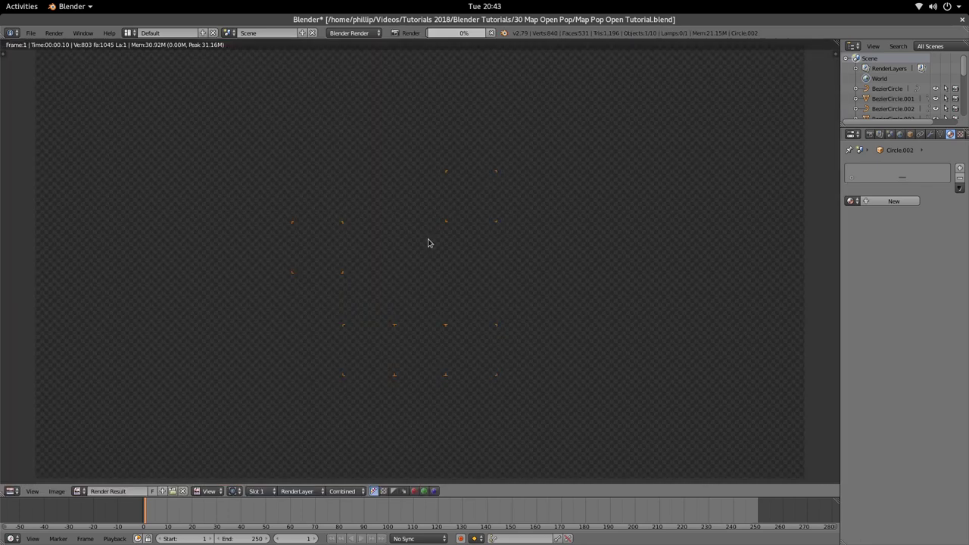
pyautogui.press('Escape')
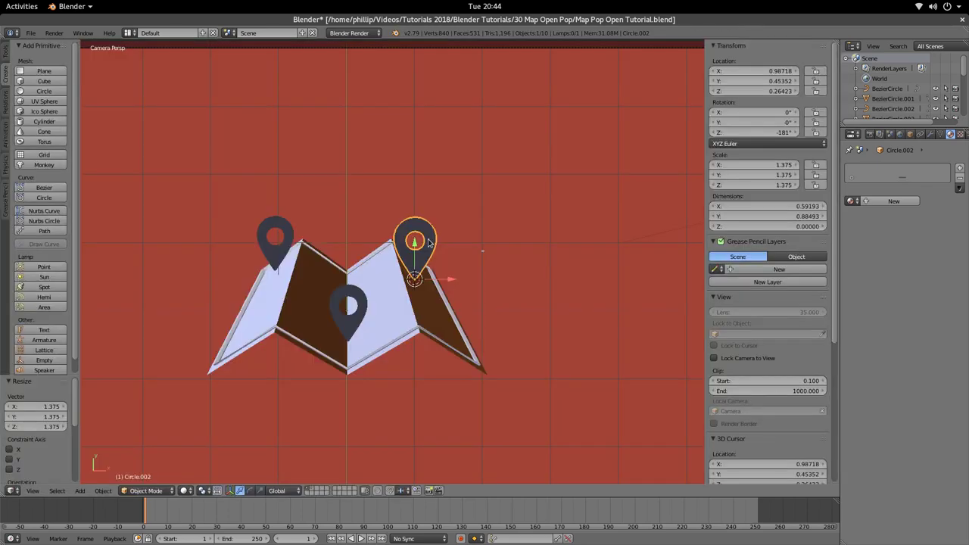
pyautogui.press('s')
pyautogui.click(447, 264)
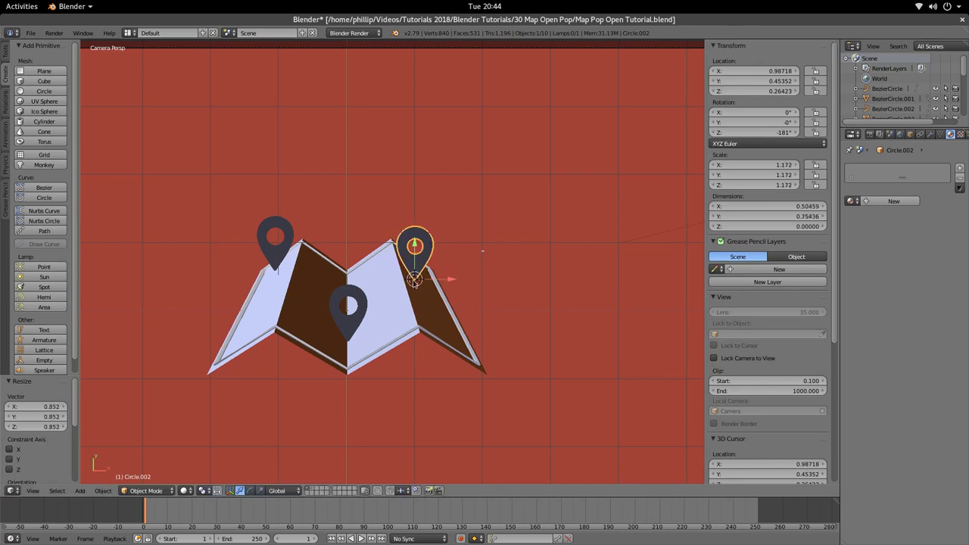
# Try linking materials across the three pins, then undo it.
pyautogui.keyDown('shift'); pyautogui.rightClick(346, 305); pyautogui.keyUp('shift')
pyautogui.keyDown('shift'); pyautogui.rightClick(281, 255); pyautogui.keyUp('shift')
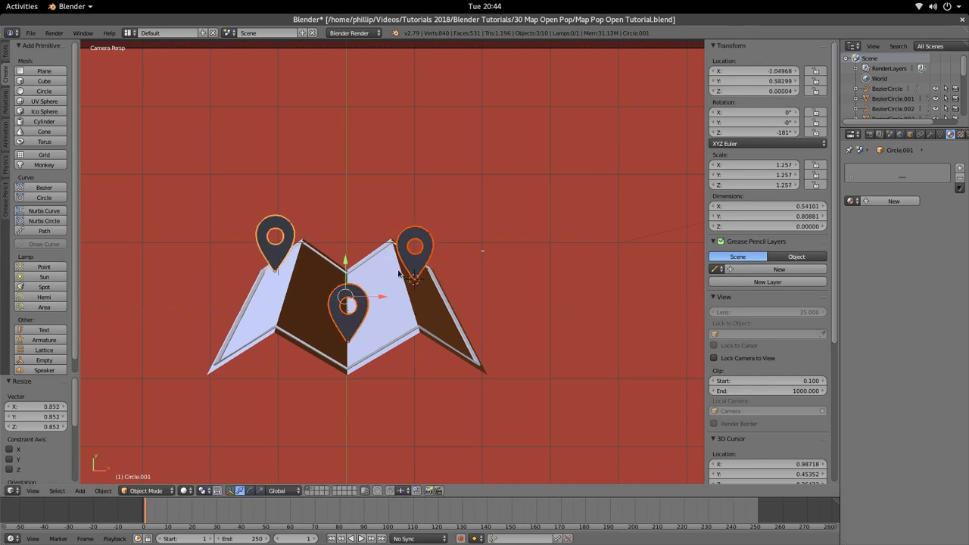
pyautogui.hotkey('ctrl', 'l')
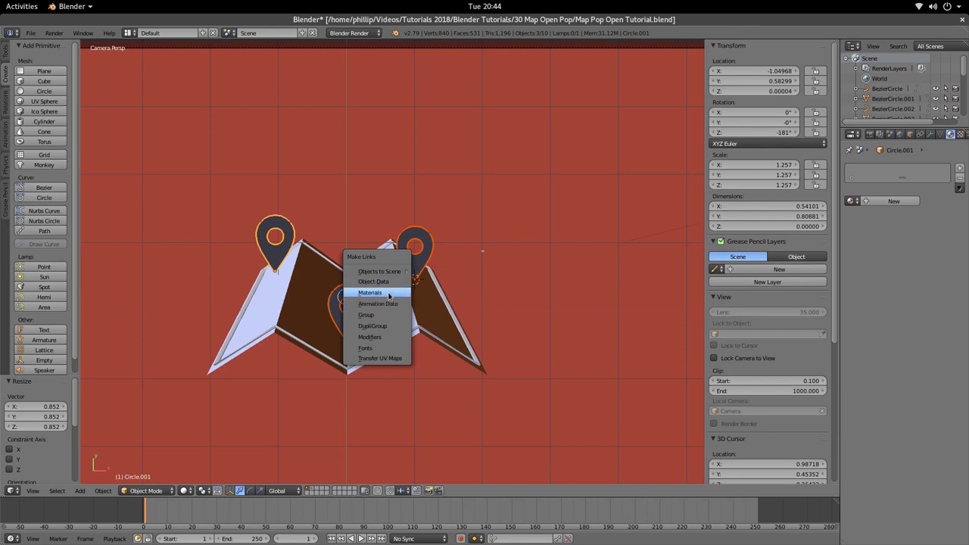
pyautogui.click(371, 293)
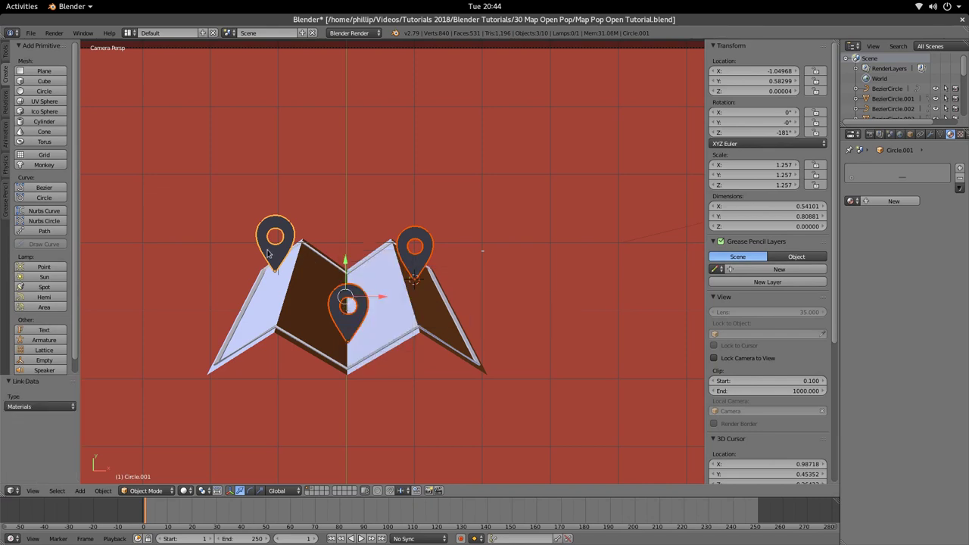
pyautogui.rightClick(278, 252)
pyautogui.hotkey('ctrl', 'z')
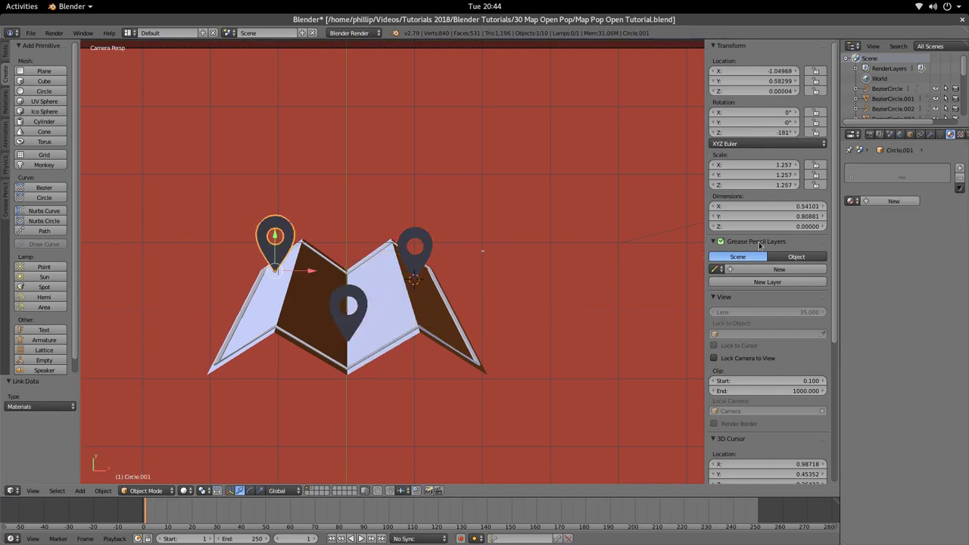
# Give the left pin a new shadeless, near-black material and render to check it.
pyautogui.click(899, 200)
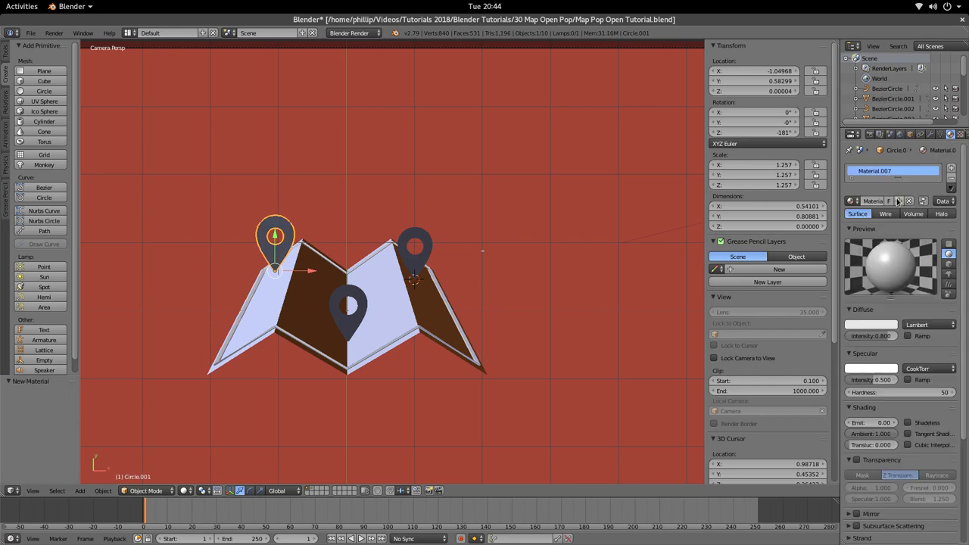
pyautogui.click(908, 422)
pyautogui.click(874, 325)
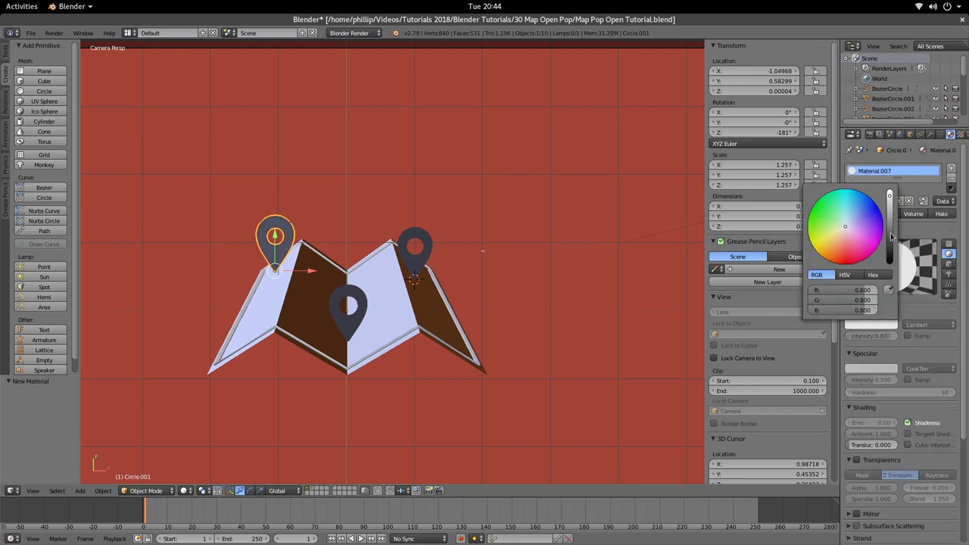
pyautogui.moveTo(892, 237); pyautogui.dragTo(890, 248)
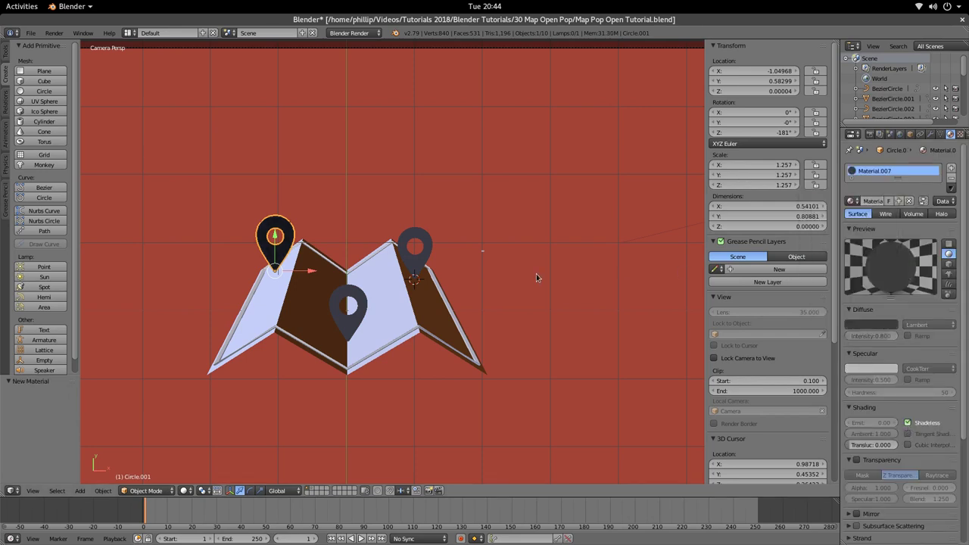
pyautogui.press('F12')
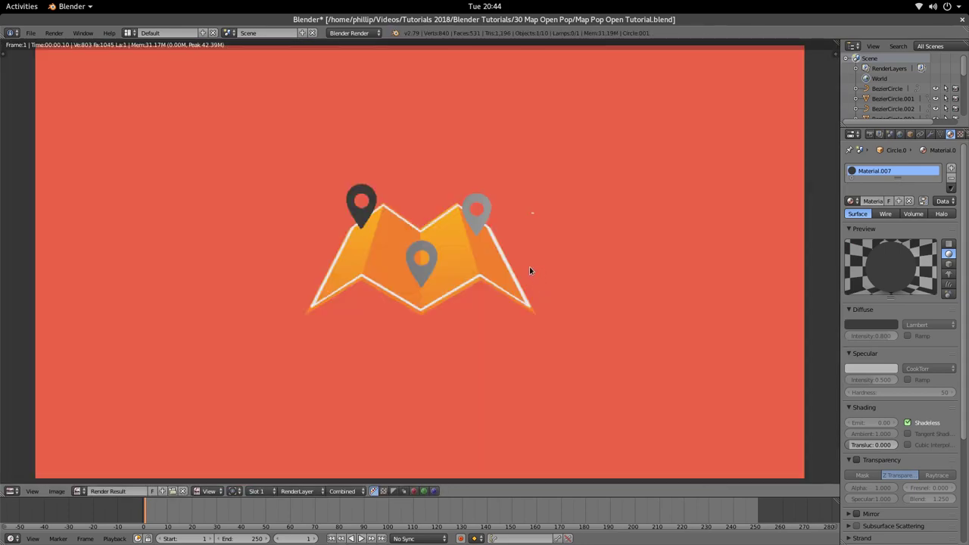
pyautogui.press('Escape')
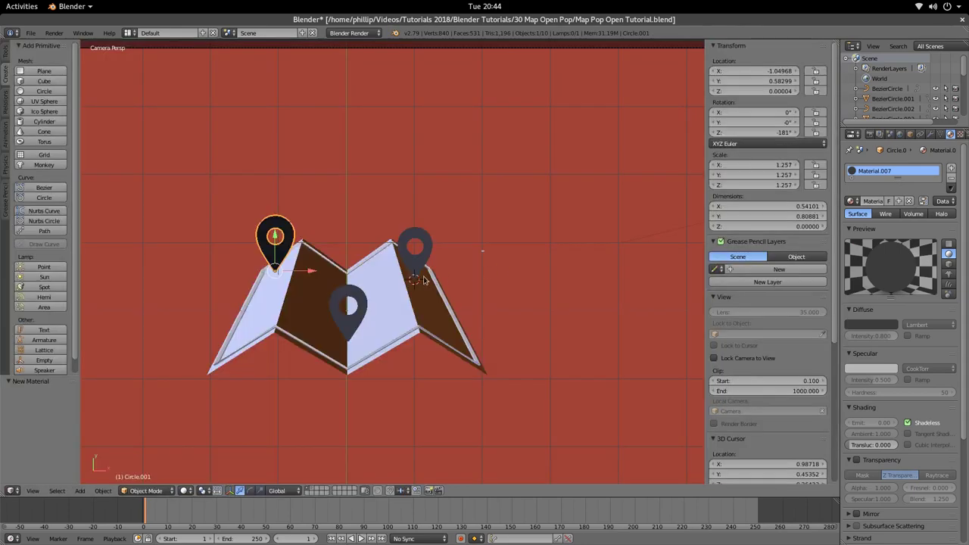
# Link the left pin's dark material, Material.007, to the middle and right pins.
pyautogui.rightClick(339, 307)
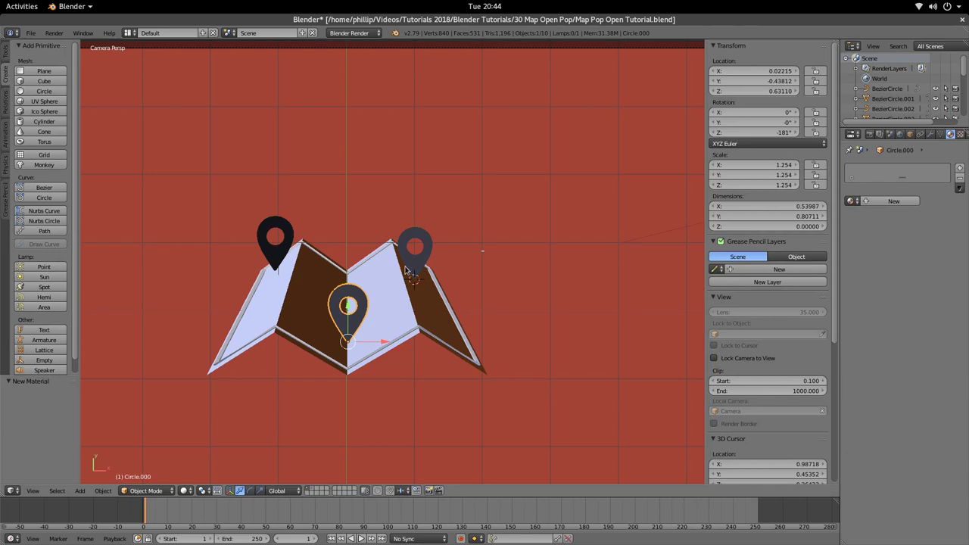
pyautogui.keyDown('shift'); pyautogui.rightClick(407, 270); pyautogui.keyUp('shift')
pyautogui.keyDown('shift'); pyautogui.rightClick(277, 256); pyautogui.keyUp('shift')
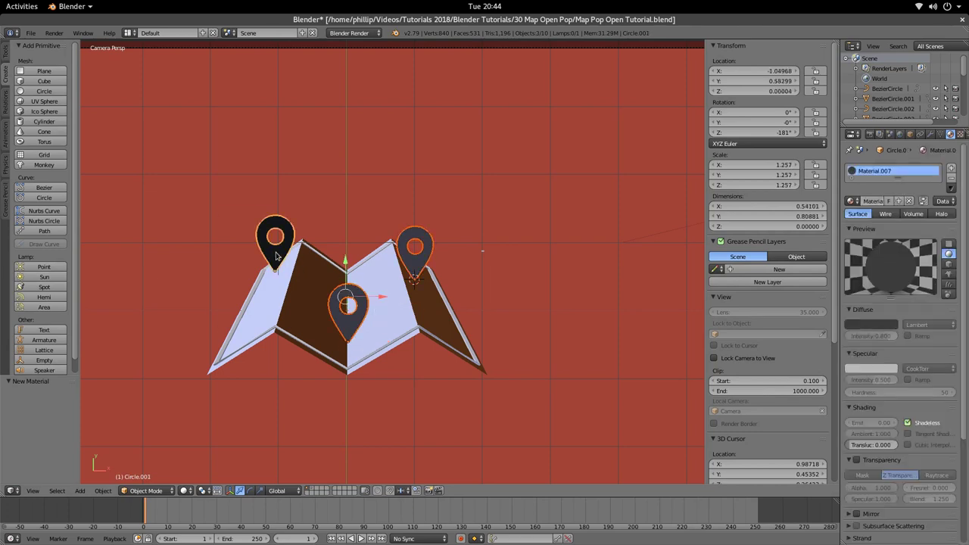
pyautogui.hotkey('ctrl', 'l')
pyautogui.click(276, 252)
pyautogui.scroll(-1, 407, 278)
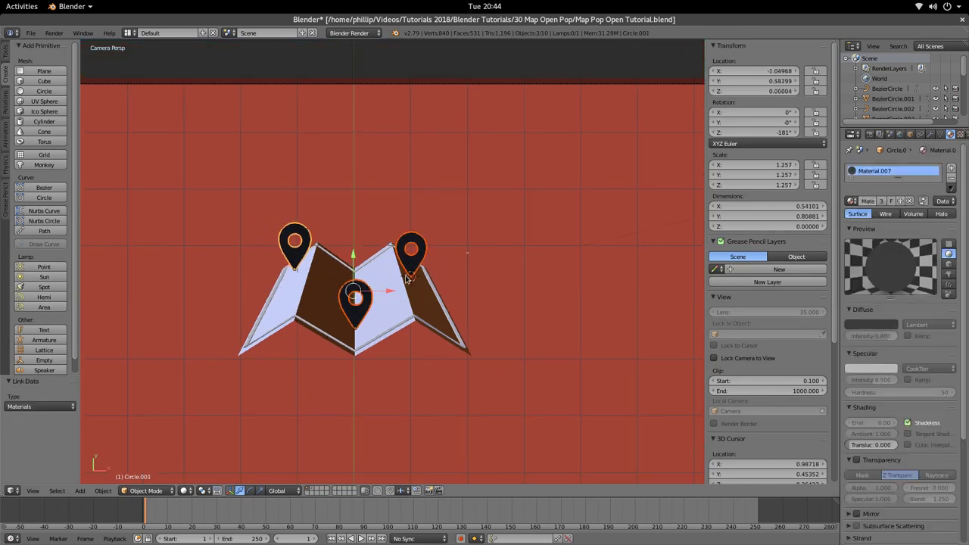
# Render the camera view to confirm the matching pins and save the blend file.
pyautogui.press('F12')
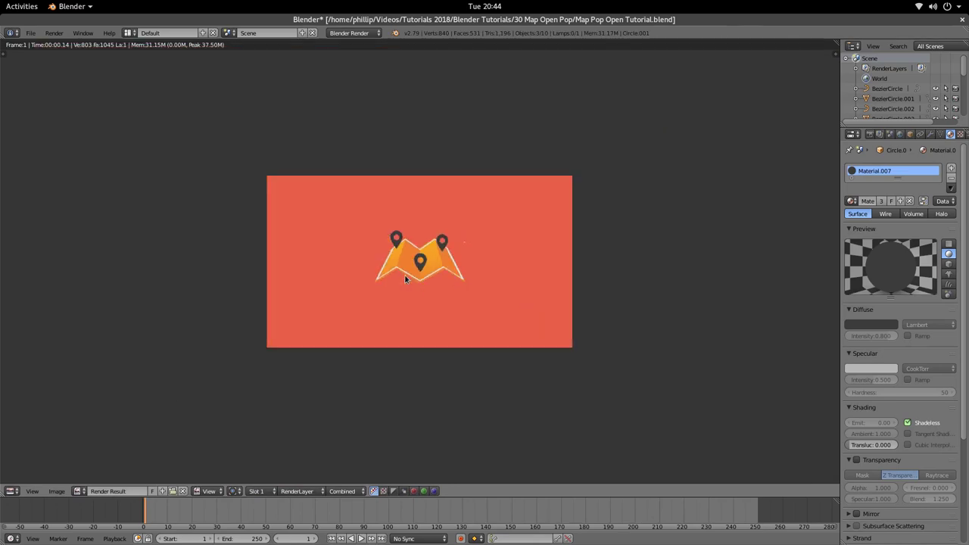
pyautogui.hotkey('ctrl', 's')
pyautogui.press('Escape')
pyautogui.scroll(-2, 458, 268)
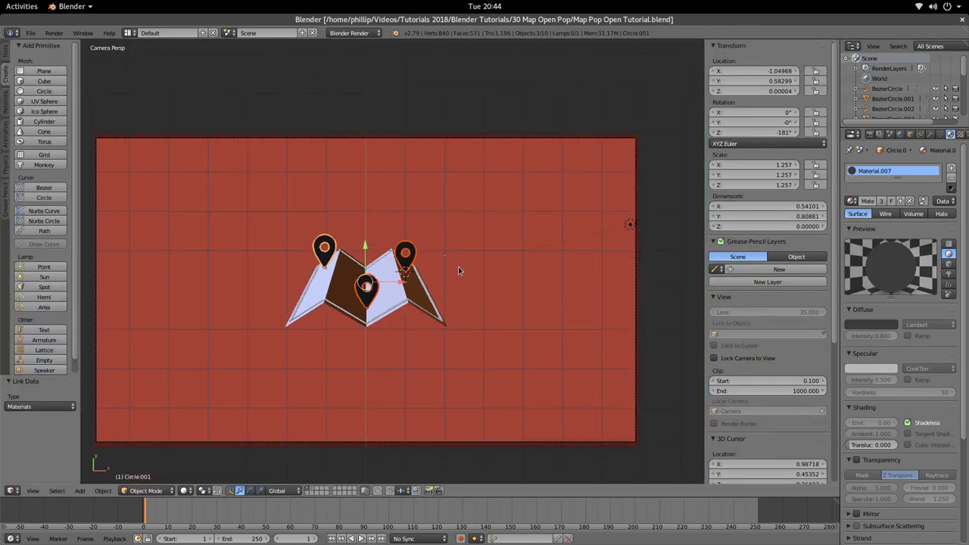
# Move BezierCircle.002 along the X axis to X 6.97.
pyautogui.rightClick(446, 253)
pyautogui.press('g')
pyautogui.press('x')
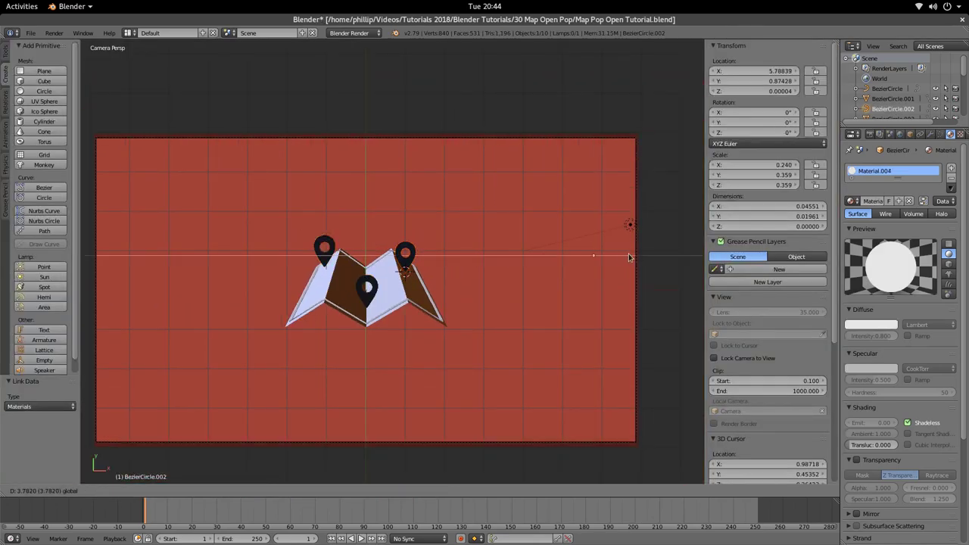
pyautogui.click(671, 260)
pyautogui.scroll(3, 379, 301)
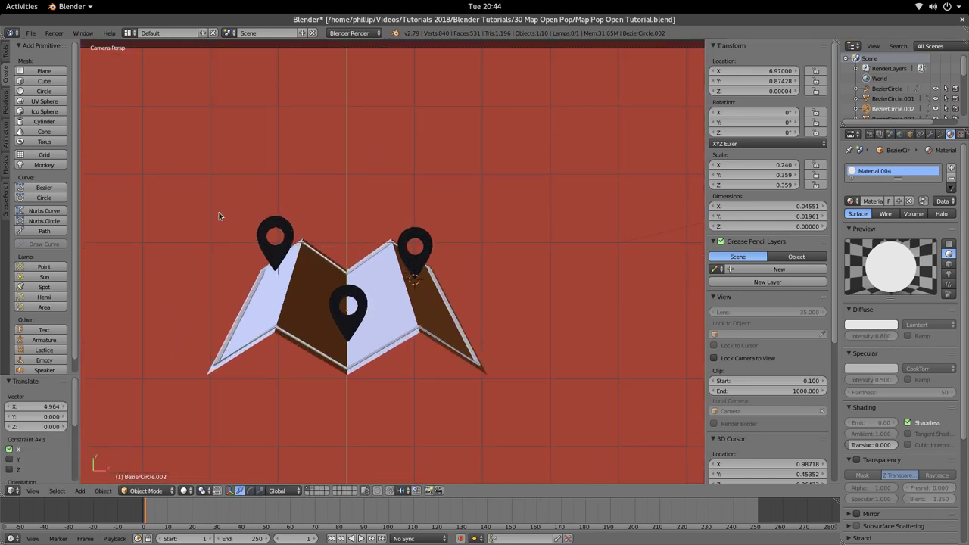
pyautogui.scroll(-2, 393, 307)
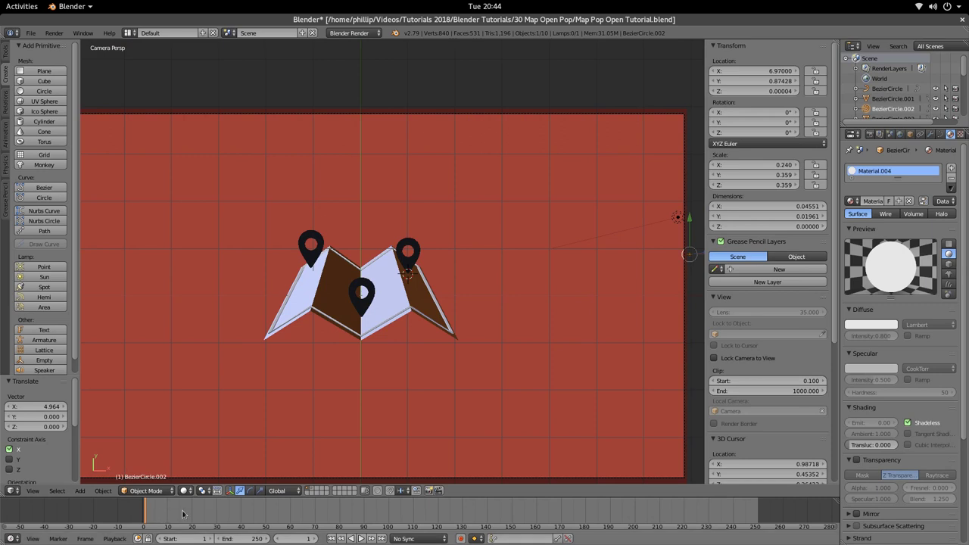
# On frame 0, select the map plane and keyframe its Key 1 shape key at 0.
pyautogui.click(144, 516)
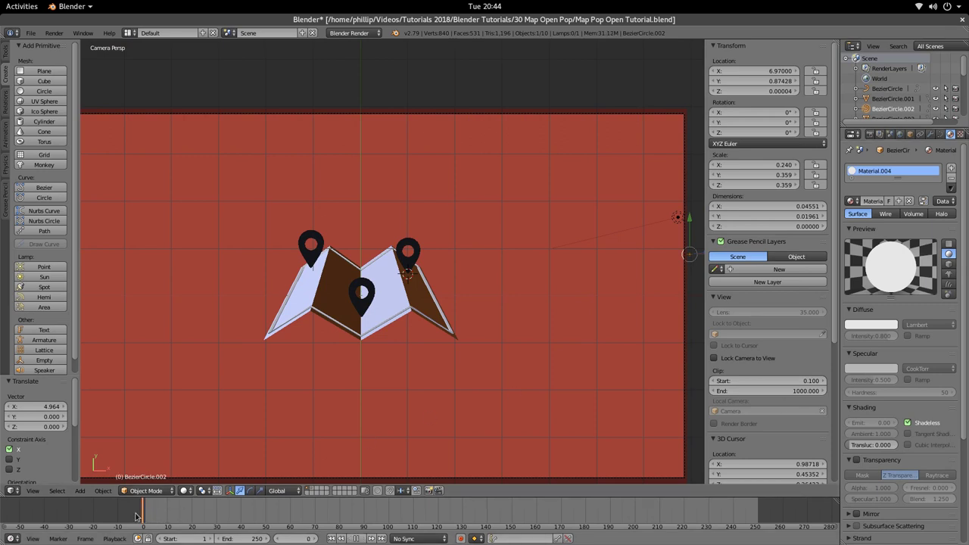
pyautogui.rightClick(407, 294)
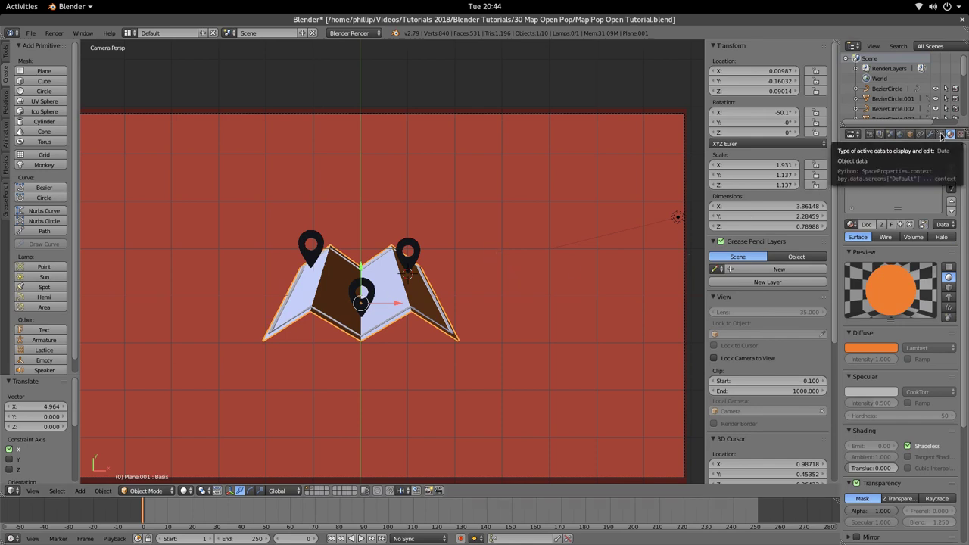
pyautogui.click(941, 134)
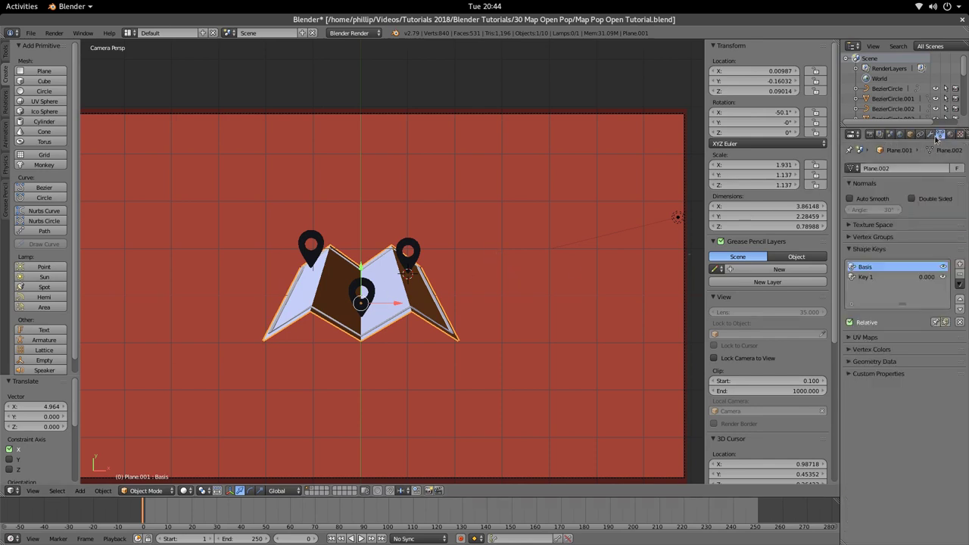
pyautogui.click(865, 277)
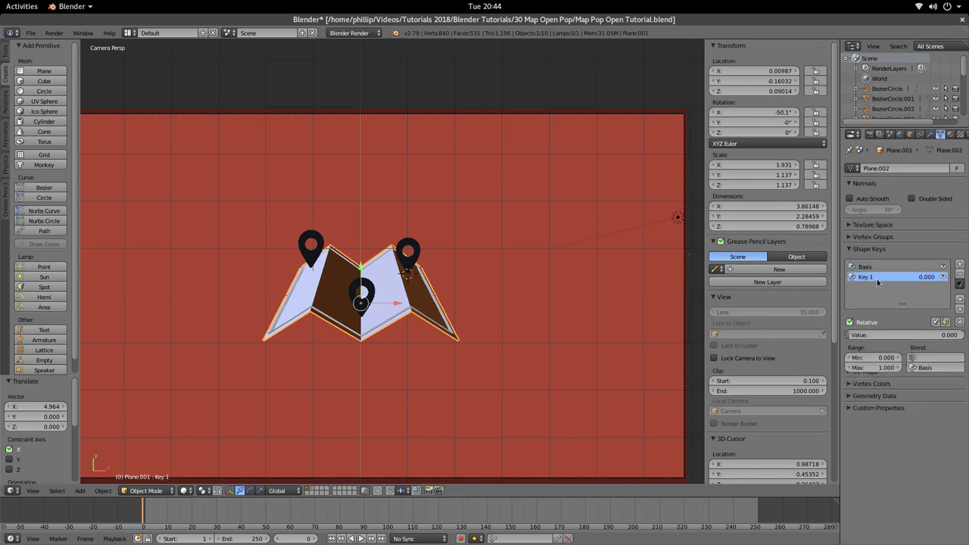
pyautogui.rightClick(868, 334)
pyautogui.click(867, 334)
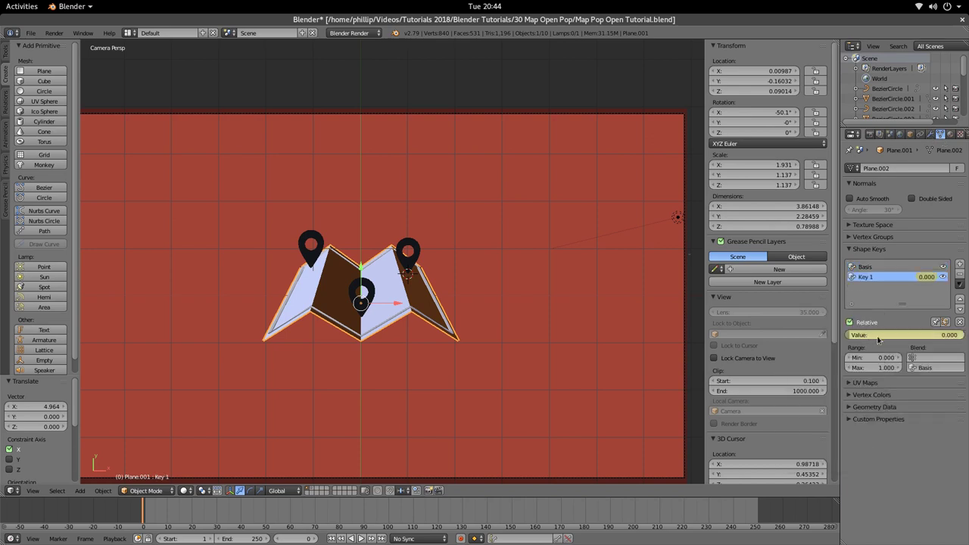
# On frame 30, set Key 1 to 1.000 and keyframe it so the map folds.
pyautogui.click(168, 520)
pyautogui.moveTo(167, 520); pyautogui.dragTo(218, 521)
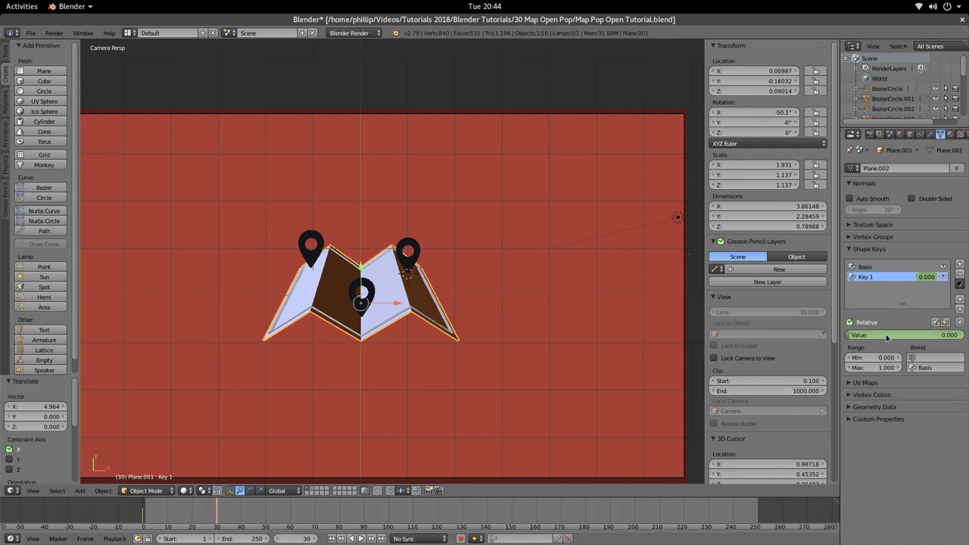
pyautogui.moveTo(879, 335); pyautogui.dragTo(946, 335)
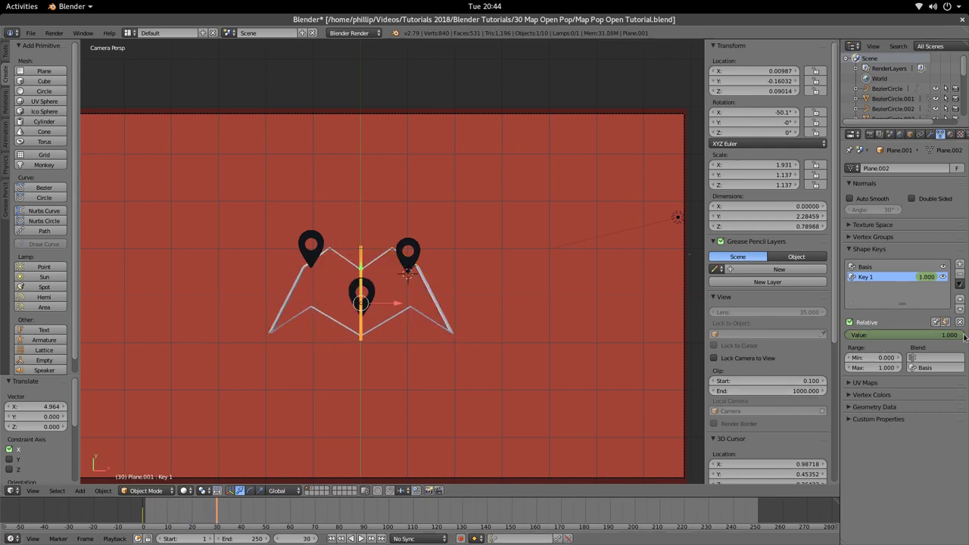
pyautogui.rightClick(939, 334)
pyautogui.click(938, 333)
# Play the fold animation twice to preview it, then return to frame 0.
pyautogui.hotkey('alt', 'a')
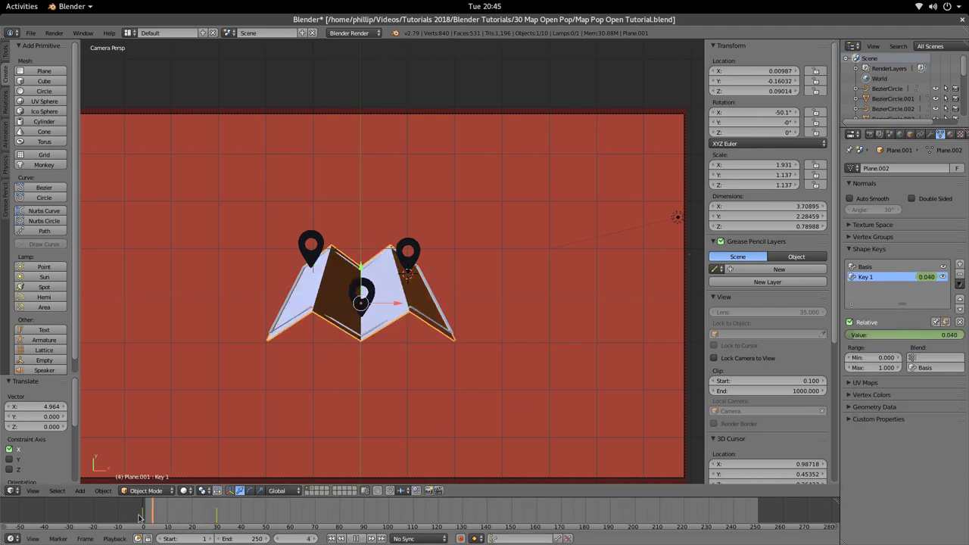
pyautogui.hotkey('alt', 'a')
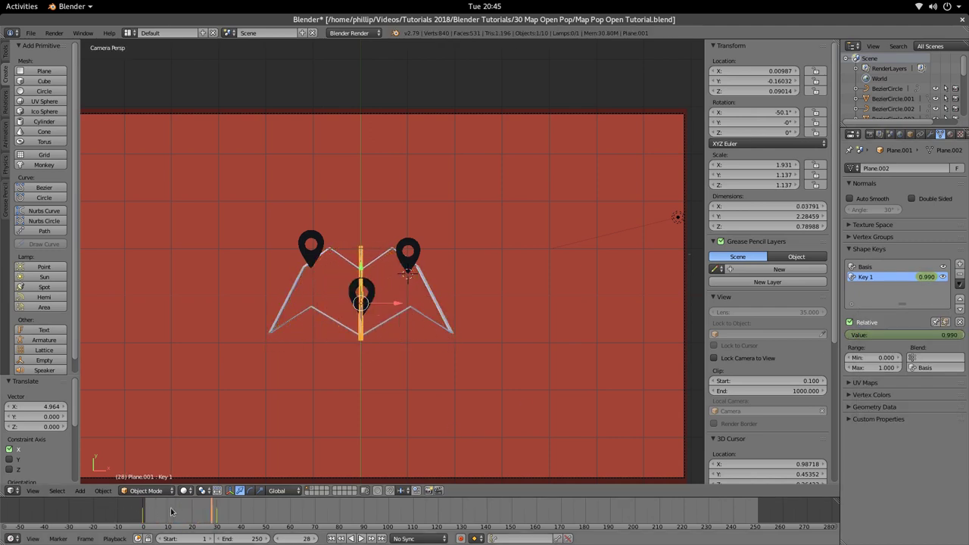
pyautogui.hotkey('alt', 'a')
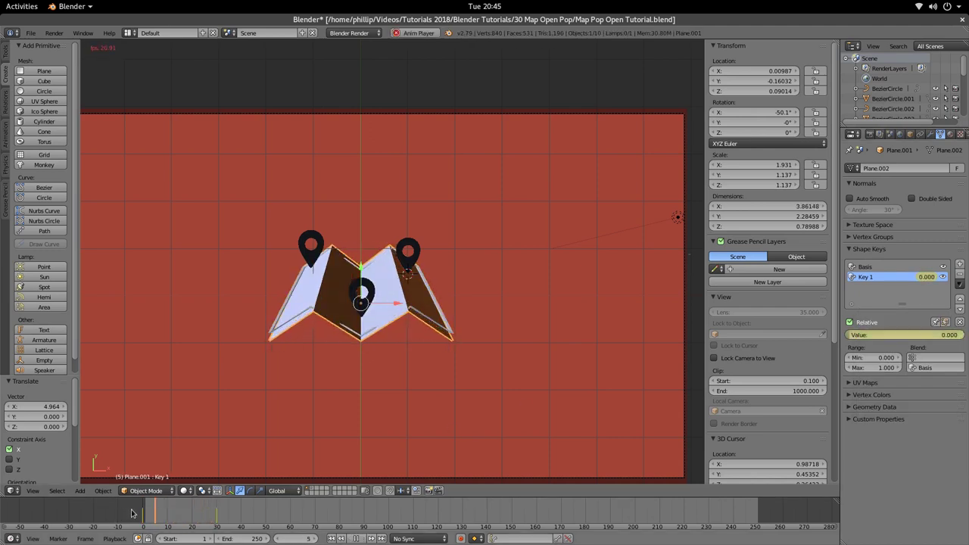
pyautogui.hotkey('alt', 'a')
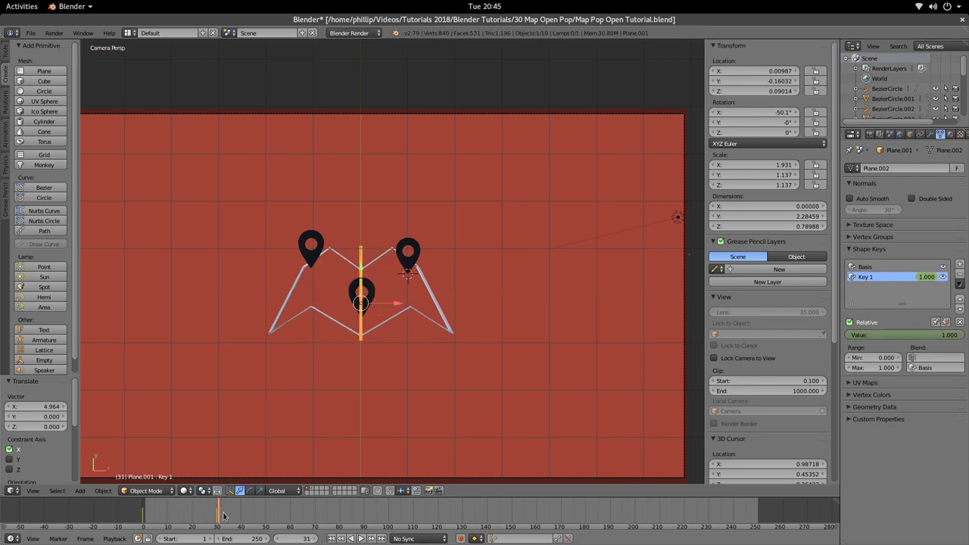
pyautogui.click(143, 517)
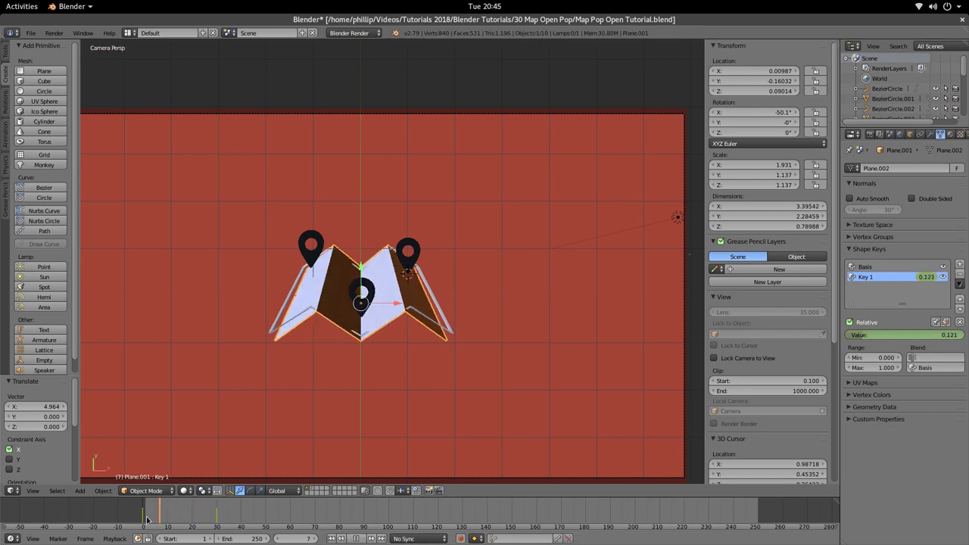
# Delete the Key 1 keyframe on frame 0 and move to frame 30.
pyautogui.rightClick(888, 333)
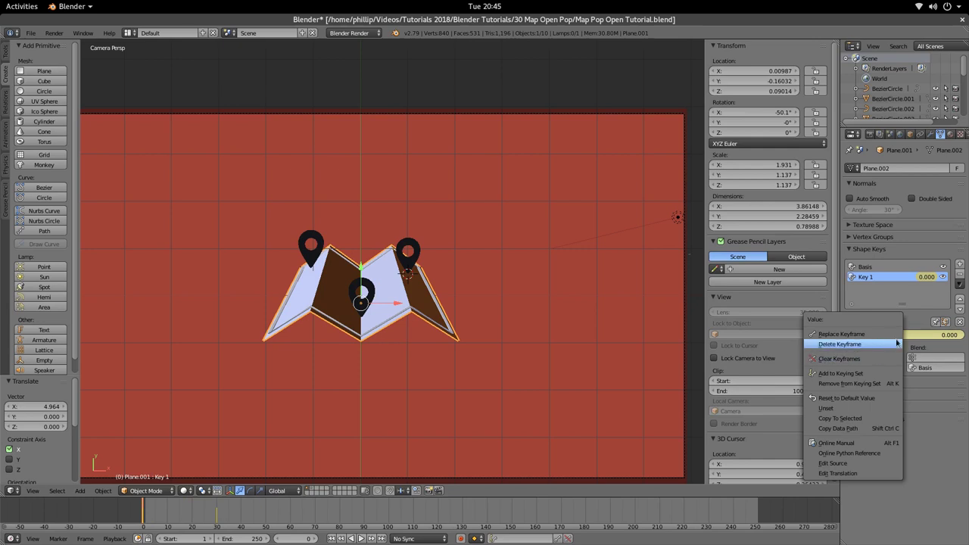
pyautogui.rightClick(911, 333)
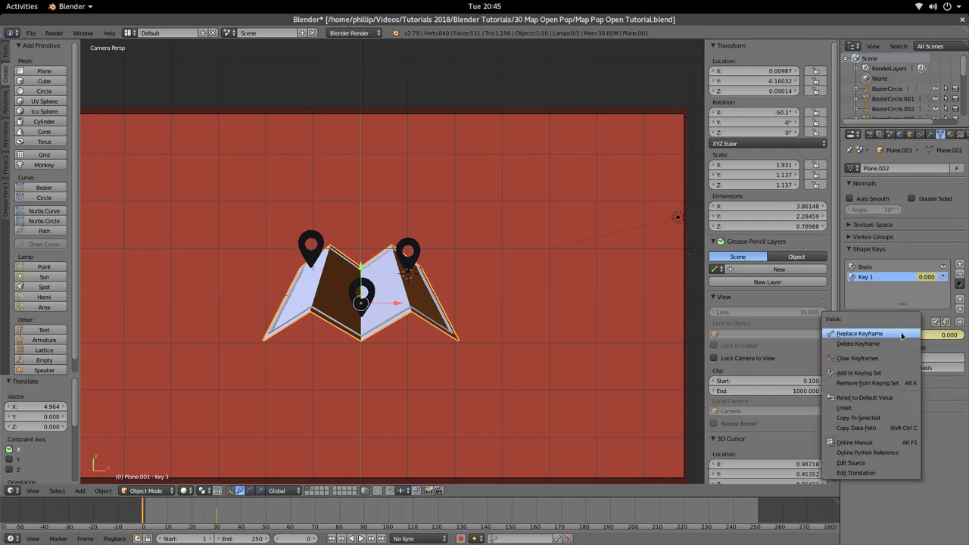
pyautogui.click(900, 343)
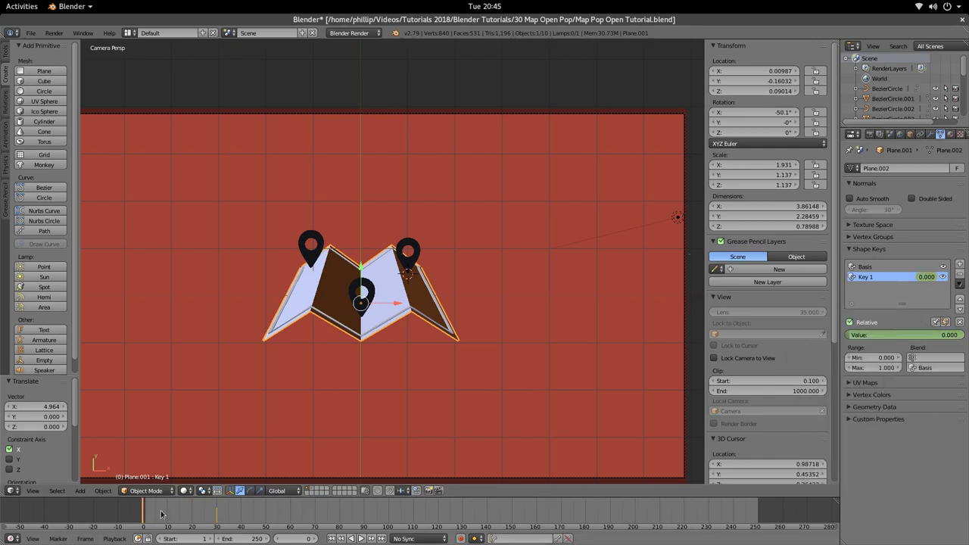
pyautogui.click(211, 516)
pyautogui.click(356, 538)
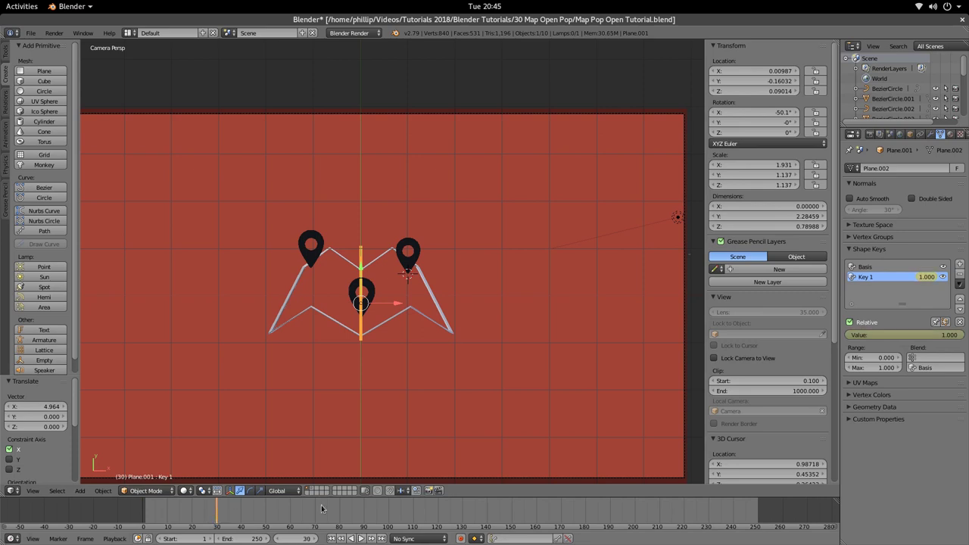
pyautogui.rightClick(876, 335)
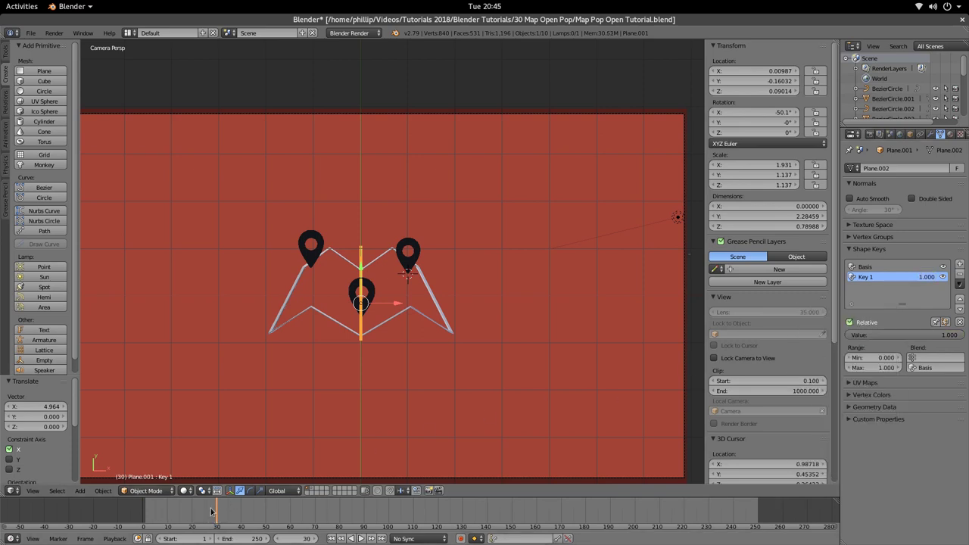
# Back on frame 0, keyframe Key 1 at 1.000 so the map starts folded.
pyautogui.hotkey('alt', 'a')
pyautogui.click(143, 514)
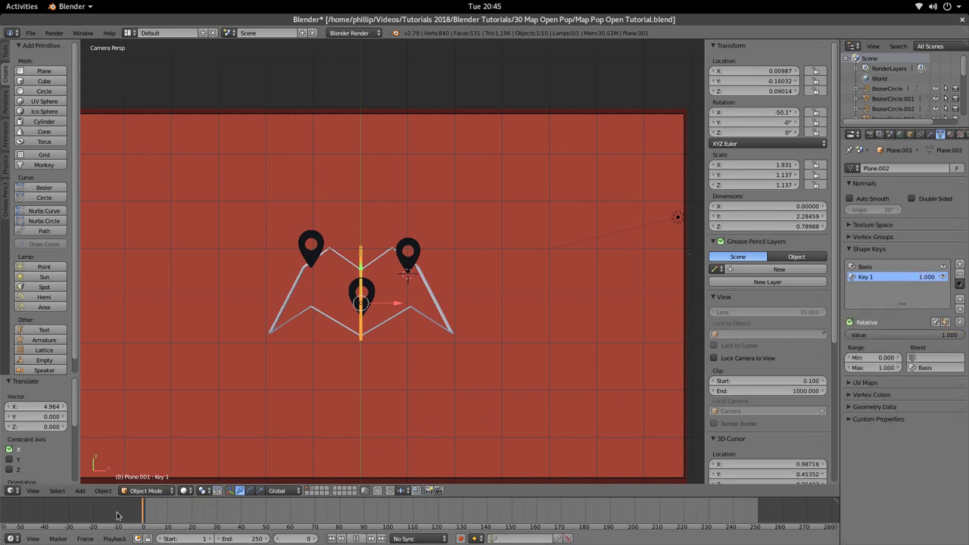
pyautogui.hotkey('alt', 'a')
pyautogui.press('BackSpace')
pyautogui.press('i')
pyautogui.rightClick(897, 335)
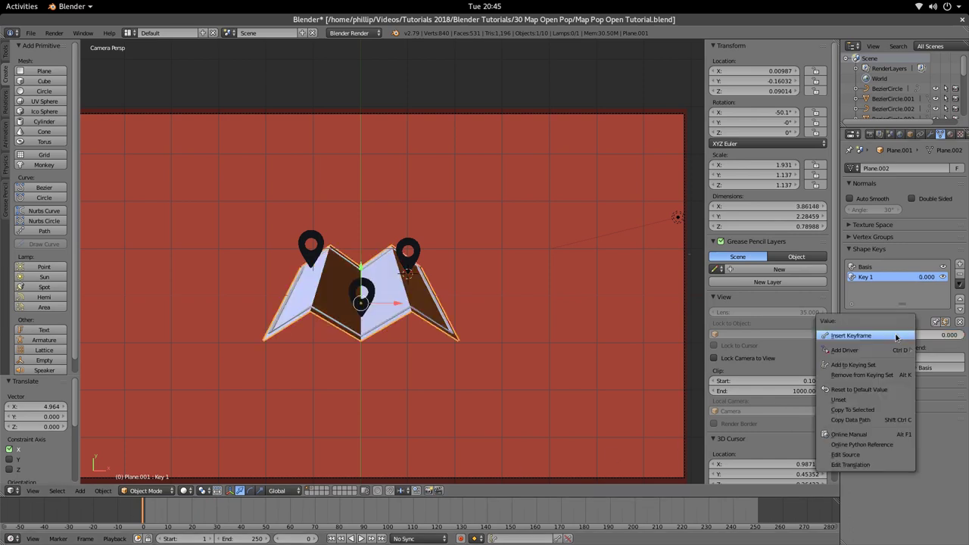
pyautogui.click(894, 335)
pyautogui.moveTo(896, 335); pyautogui.dragTo(930, 339)
pyautogui.rightClick(930, 339)
pyautogui.click(930, 337)
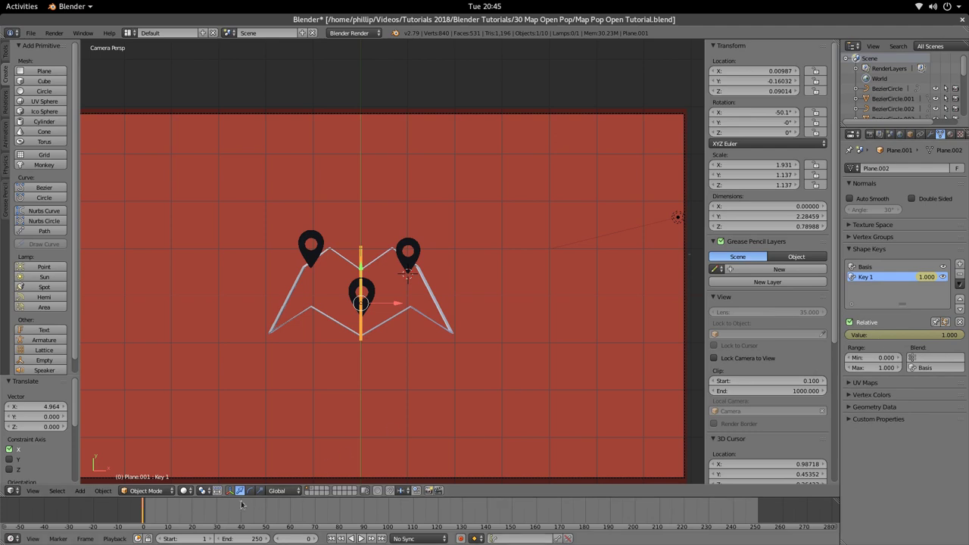
# On frame 10, lower Key 1 to 0.000 and keyframe it to unfold the map.
pyautogui.click(151, 518)
pyautogui.moveTo(152, 517); pyautogui.dragTo(167, 517)
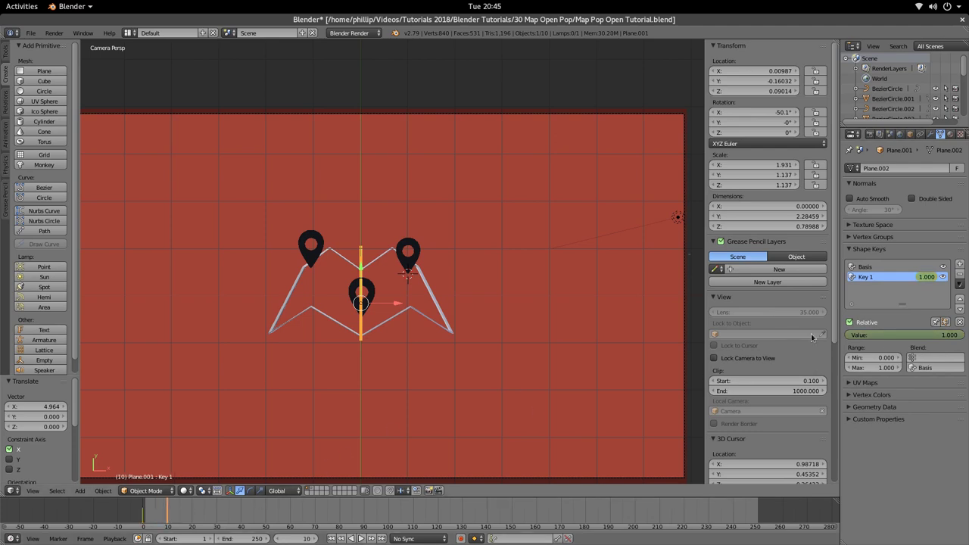
pyautogui.moveTo(930, 335); pyautogui.dragTo(879, 334)
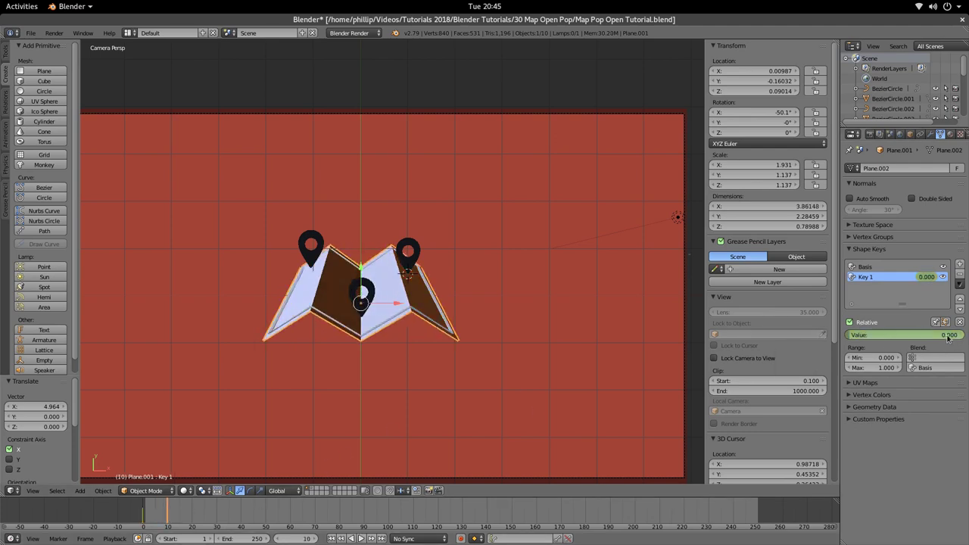
pyautogui.rightClick(947, 338)
pyautogui.click(942, 337)
# Play the unfold animation and scrub around frame 10 to check it.
pyautogui.hotkey('alt', 'a')
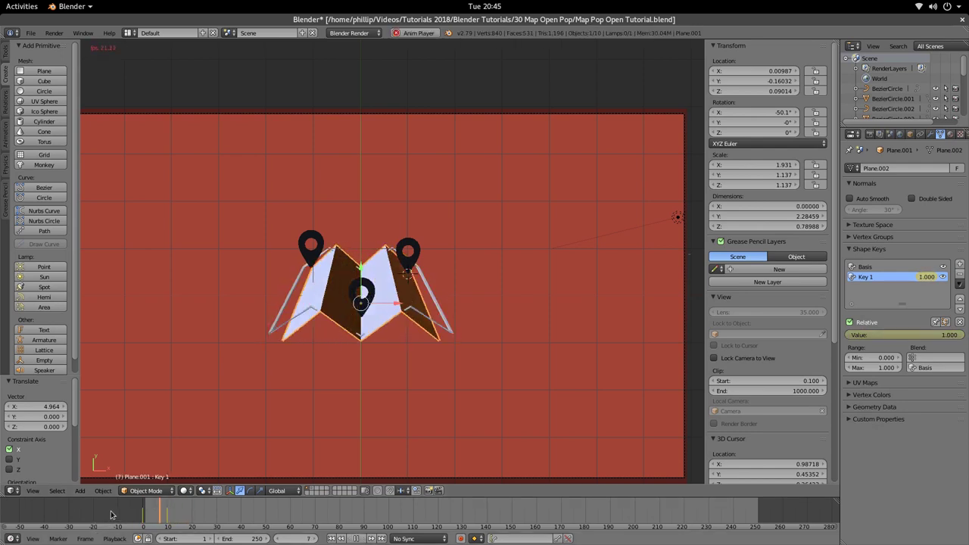
pyautogui.hotkey('alt', 'a')
pyautogui.click(164, 516)
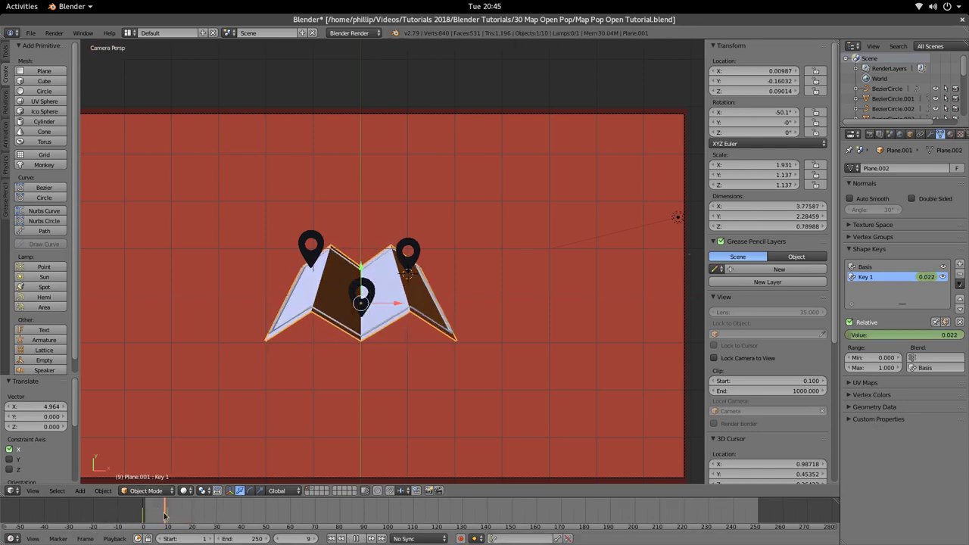
pyautogui.moveTo(165, 516)
pyautogui.mouseDown()
pyautogui.moveTo(151, 517)
pyautogui.moveTo(182, 518)
pyautogui.mouseUp()
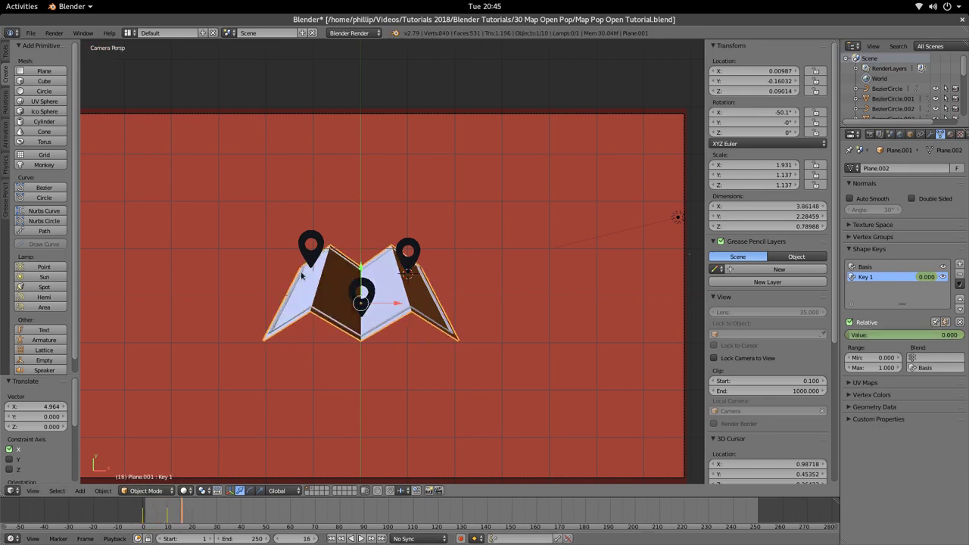
# Select the left pin, Circle.001, show its transform settings, and scrub the unfold animation.
pyautogui.rightClick(307, 240)
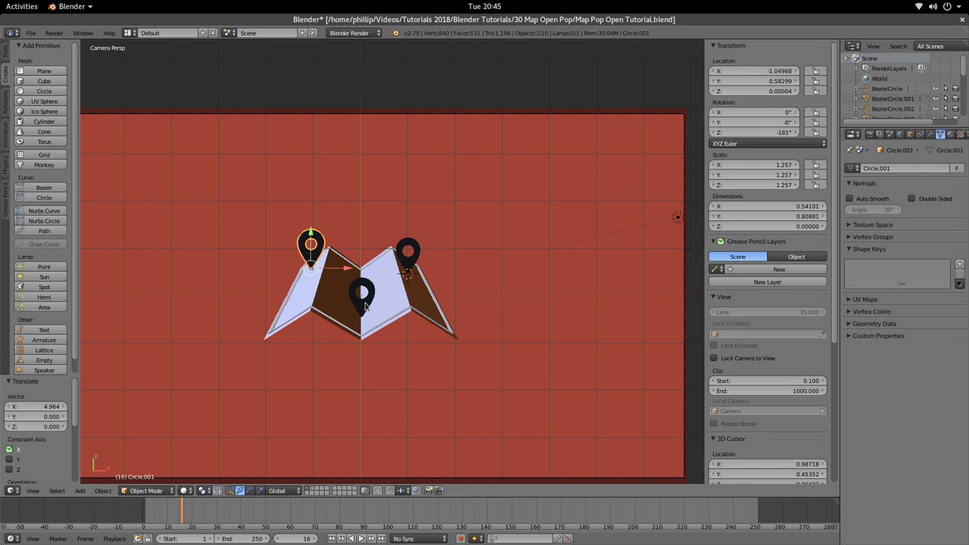
pyautogui.click(910, 134)
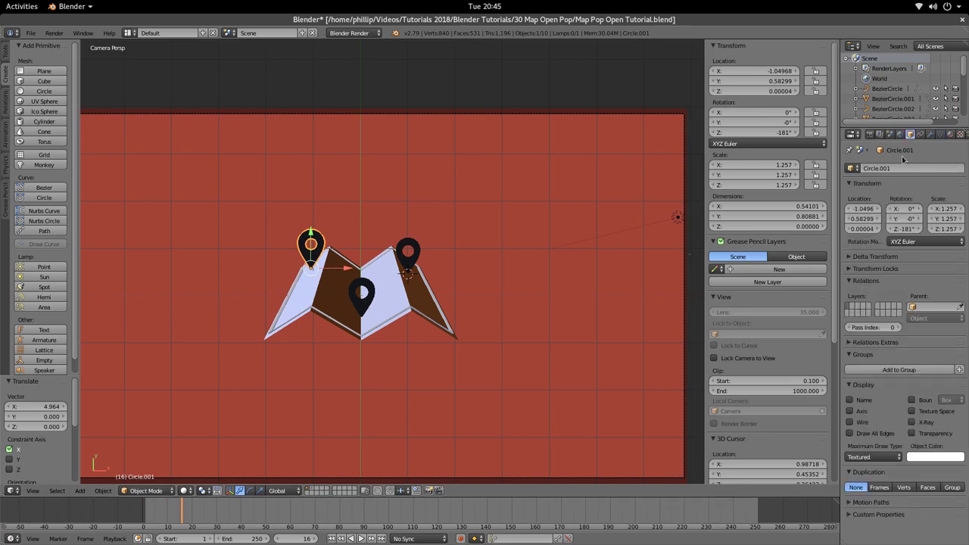
pyautogui.click(159, 515)
pyautogui.moveTo(144, 516)
pyautogui.mouseDown()
pyautogui.moveTo(136, 517)
pyautogui.moveTo(177, 518)
pyautogui.moveTo(160, 520)
pyautogui.mouseUp()
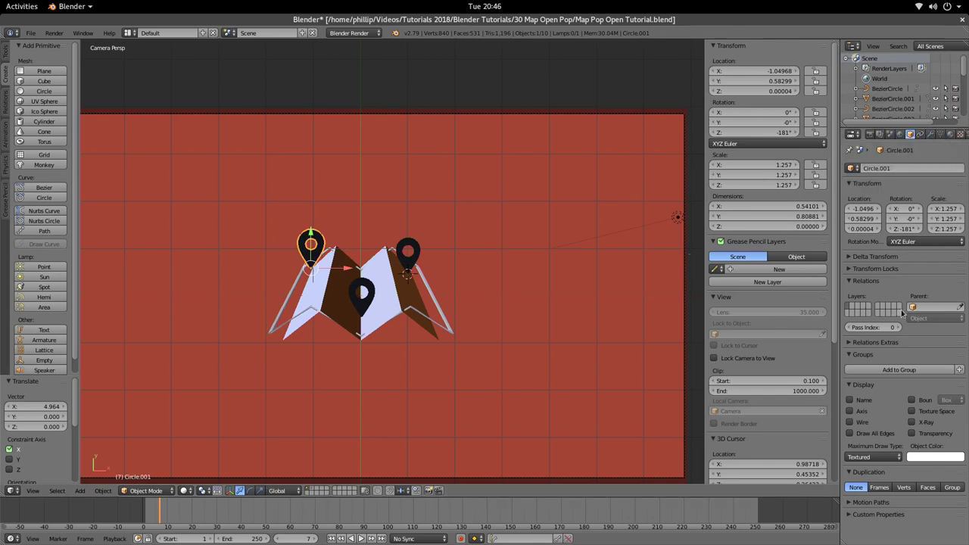
# Keyframe the left pin's full 1.257 scale on frame 11 and play it back.
pyautogui.click(947, 212)
pyautogui.moveTo(162, 513); pyautogui.dragTo(169, 515)
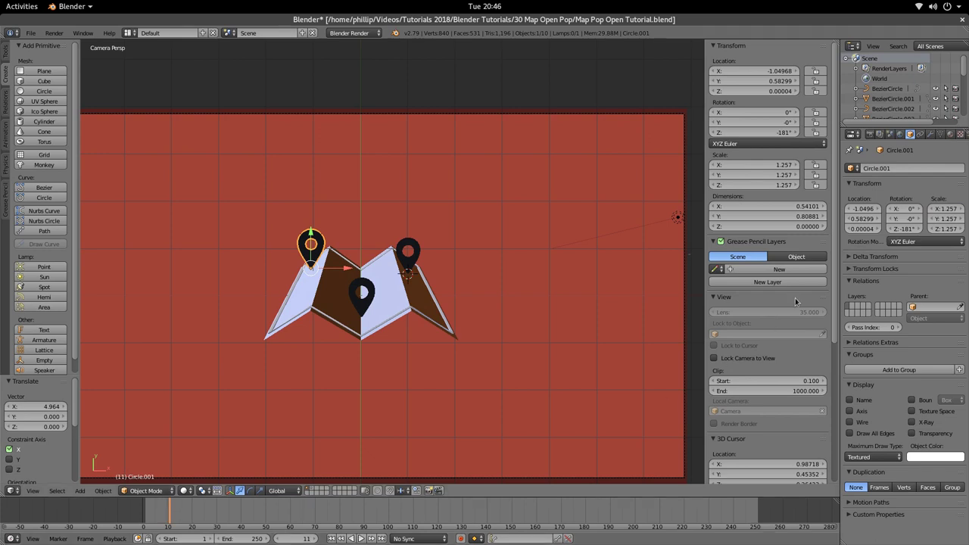
pyautogui.rightClick(951, 219)
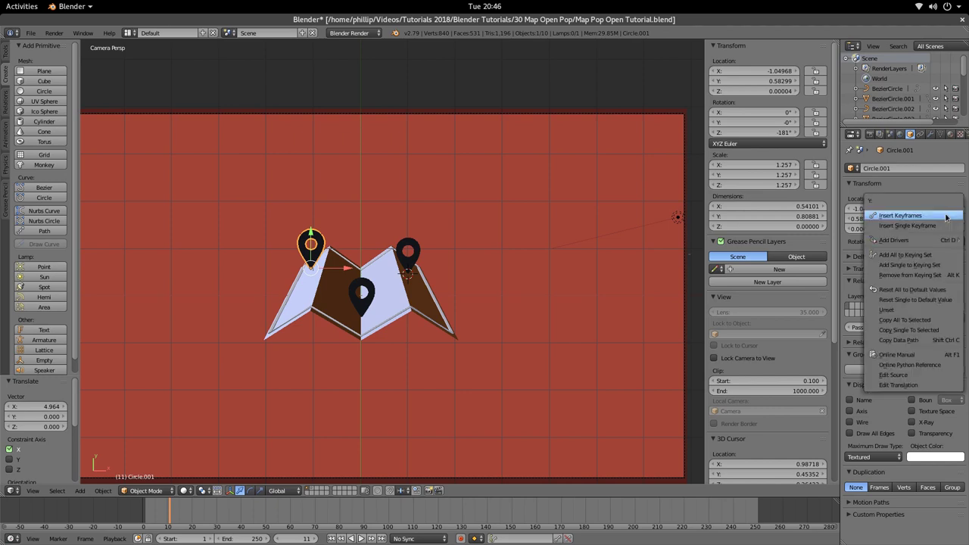
pyautogui.click(947, 215)
pyautogui.hotkey('alt', 'a')
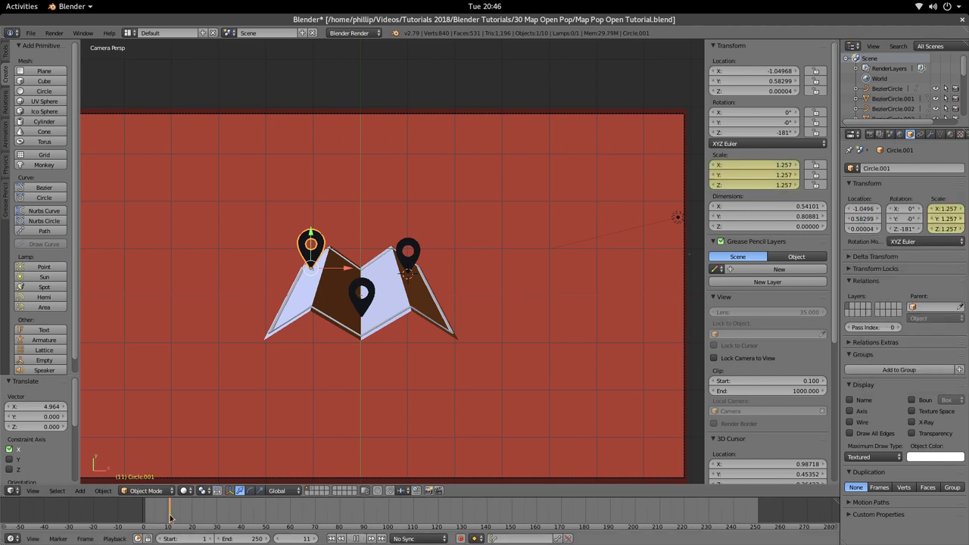
# Go back to frame 7 and drag the timeline area taller.
pyautogui.click(163, 517)
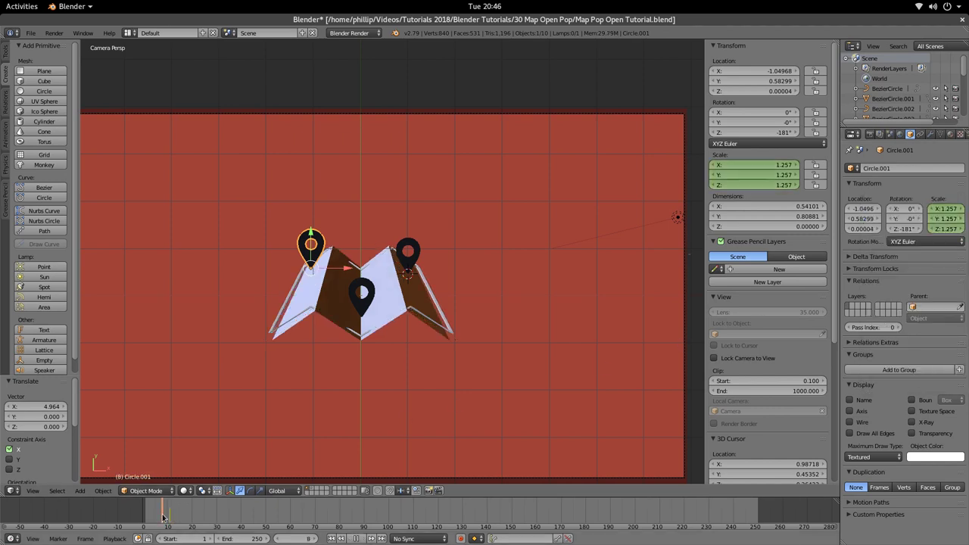
pyautogui.moveTo(163, 517); pyautogui.dragTo(160, 517)
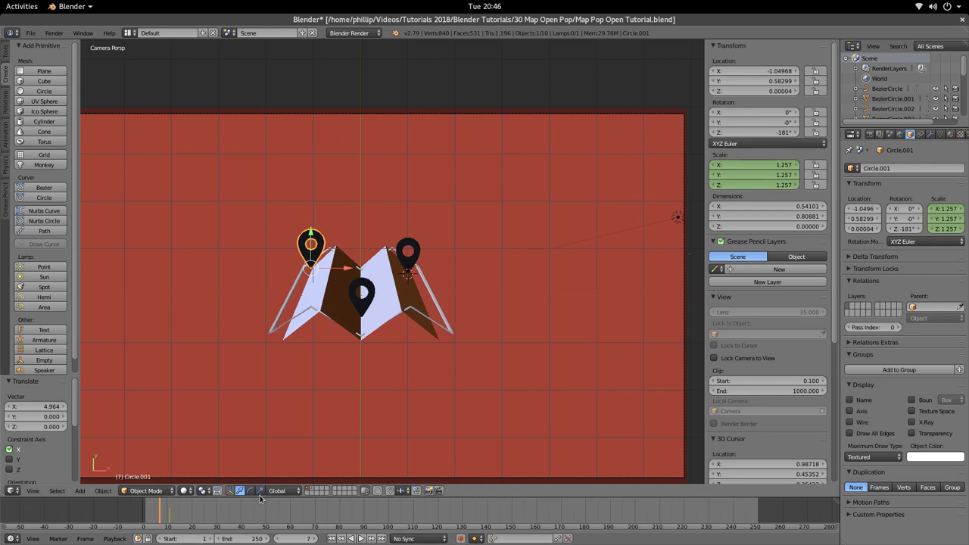
pyautogui.moveTo(260, 500); pyautogui.dragTo(287, 309)
pyautogui.moveTo(297, 312); pyautogui.dragTo(297, 312)
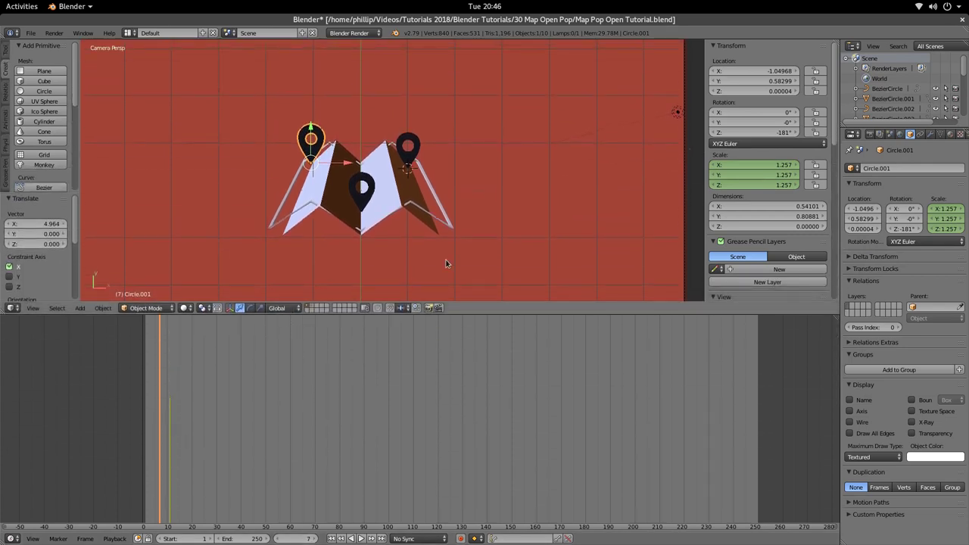
# Set the left pin's X, Y and Z scale to 0 and keyframe it on frame 7.
pyautogui.click(945, 208)
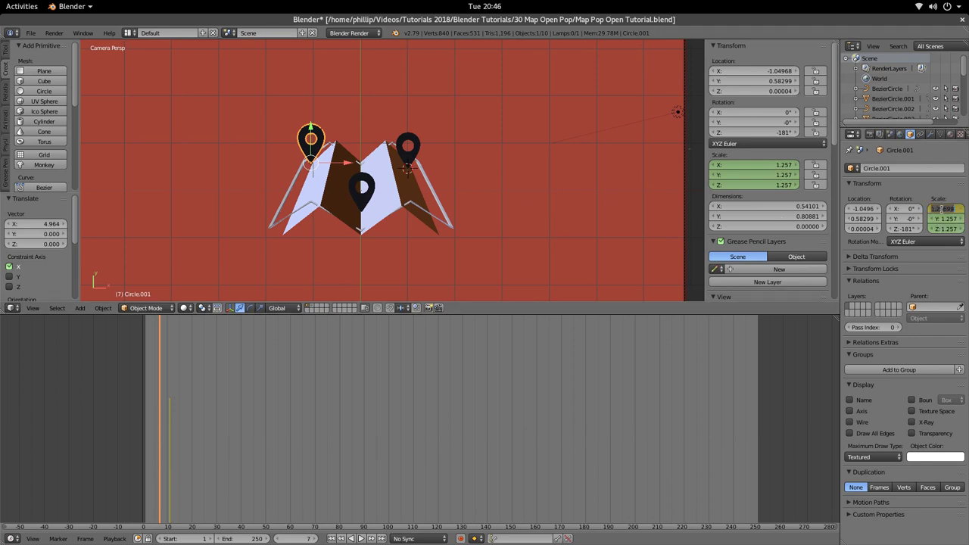
pyautogui.write('0')
pyautogui.press('Return')
pyautogui.click(945, 219)
pyautogui.write('000')
pyautogui.press('Return')
pyautogui.click(945, 228)
pyautogui.write('00')
pyautogui.press('Return')
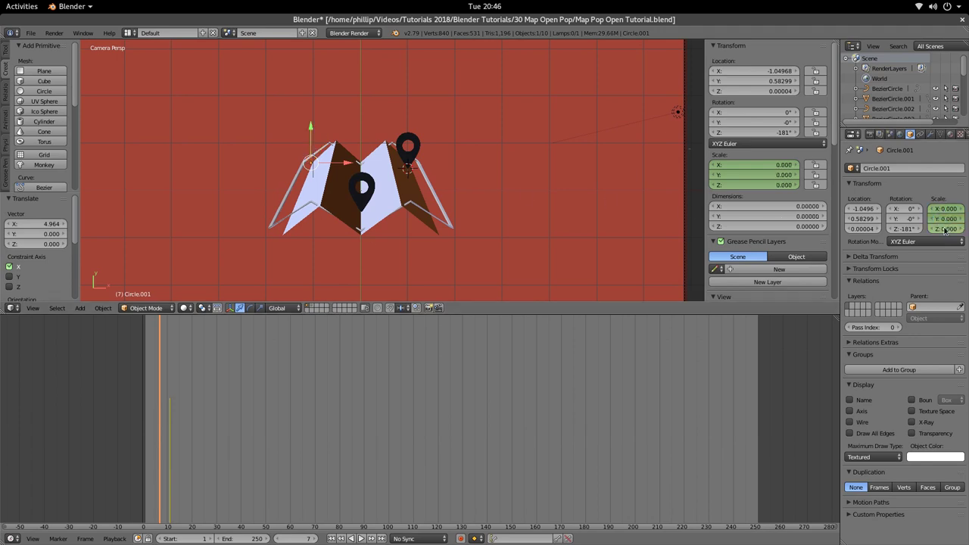
pyautogui.rightClick(945, 229)
pyautogui.click(939, 215)
# Preview the pop, keyframe the pin's Y location on frame 7, then raise it to Y 0.78299 on frame 11.
pyautogui.hotkey('alt', 'a')
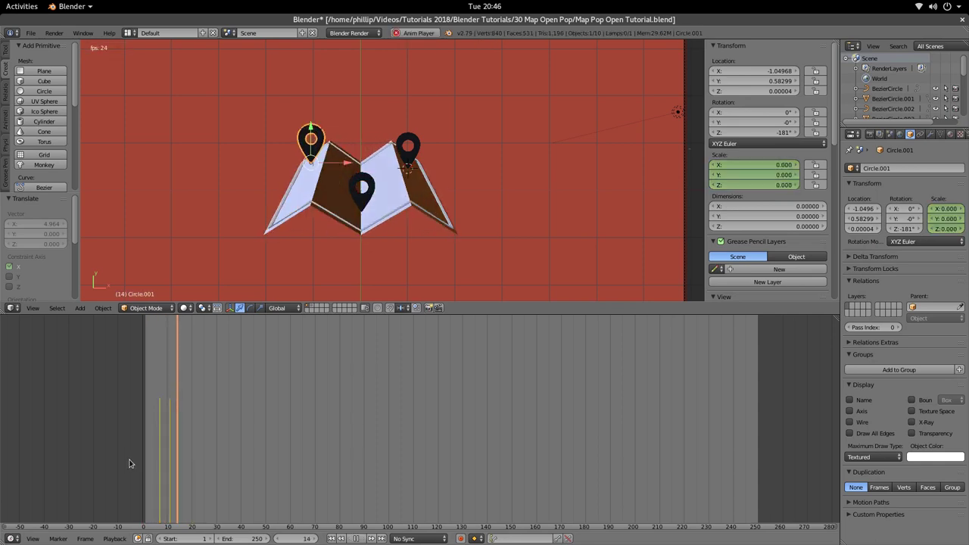
pyautogui.moveTo(167, 458)
pyautogui.mouseDown()
pyautogui.moveTo(176, 463)
pyautogui.moveTo(160, 465)
pyautogui.mouseUp()
pyautogui.press('Escape')
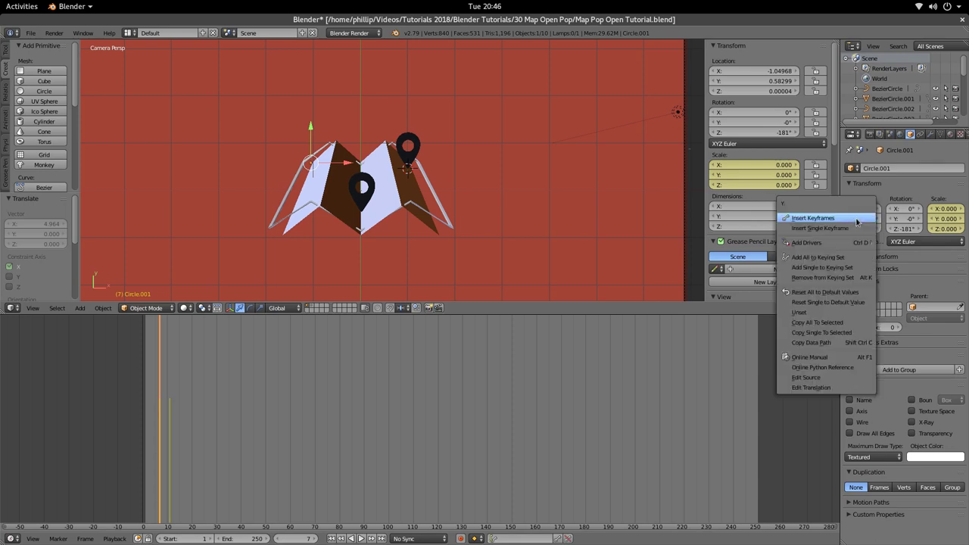
pyautogui.rightClick(857, 220)
pyautogui.click(855, 230)
pyautogui.moveTo(143, 436); pyautogui.dragTo(169, 438)
pyautogui.moveTo(866, 224)
pyautogui.mouseDown()
pyautogui.moveTo(877, 224)
pyautogui.moveTo(860, 222)
pyautogui.mouseUp()
# Keyframe the left pin's raised Y at frame 11 and Y 0.58299 at frame 14, then preview.
pyautogui.rightClick(859, 222)
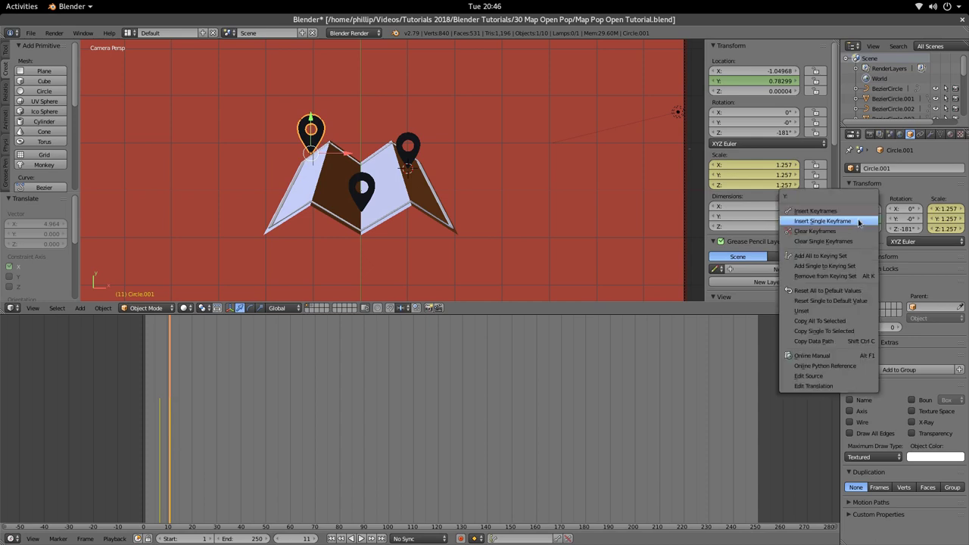
pyautogui.click(859, 221)
pyautogui.moveTo(182, 447); pyautogui.dragTo(177, 449)
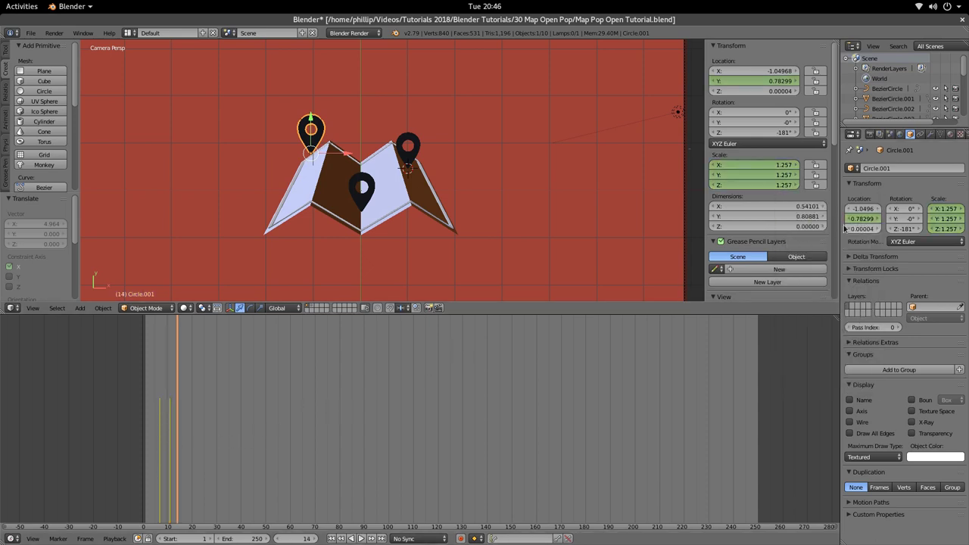
pyautogui.moveTo(182, 443); pyautogui.dragTo(159, 445)
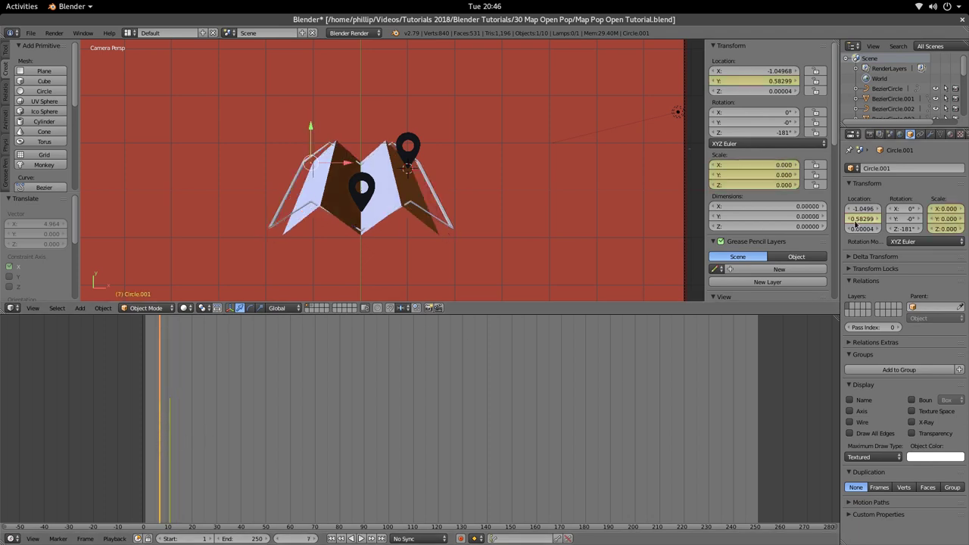
pyautogui.click(859, 219)
pyautogui.hotkey('ctrl', 'c')
pyautogui.moveTo(160, 428); pyautogui.dragTo(178, 434)
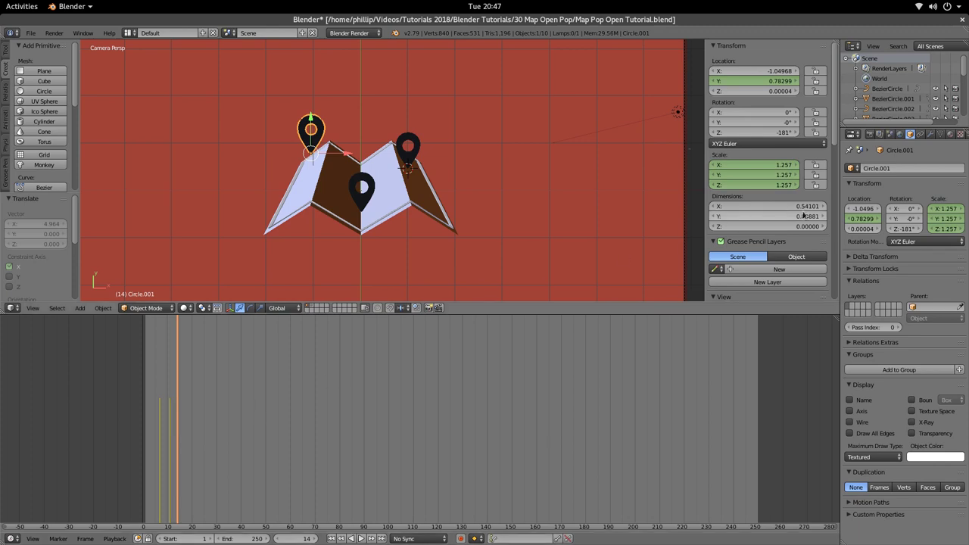
pyautogui.hotkey('ctrl', 'v')
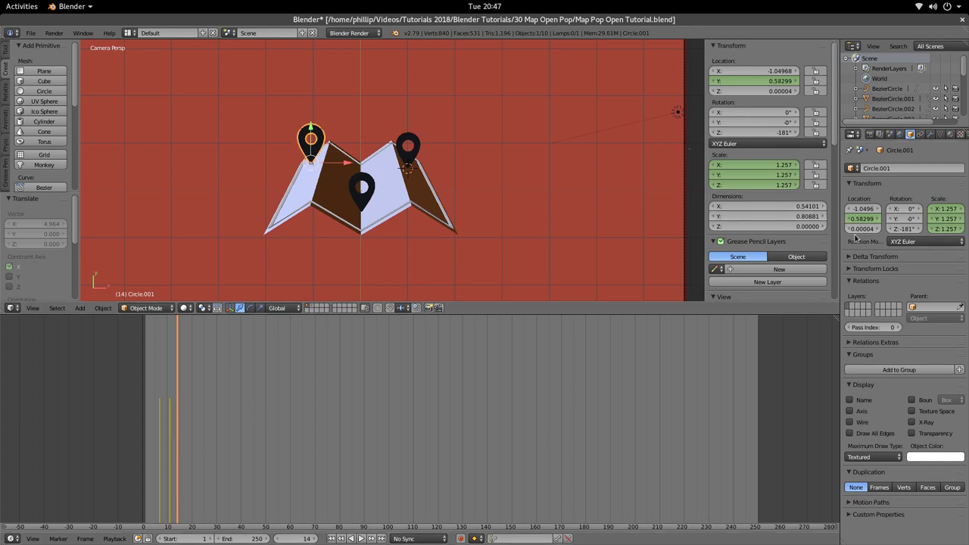
pyautogui.rightClick(860, 225)
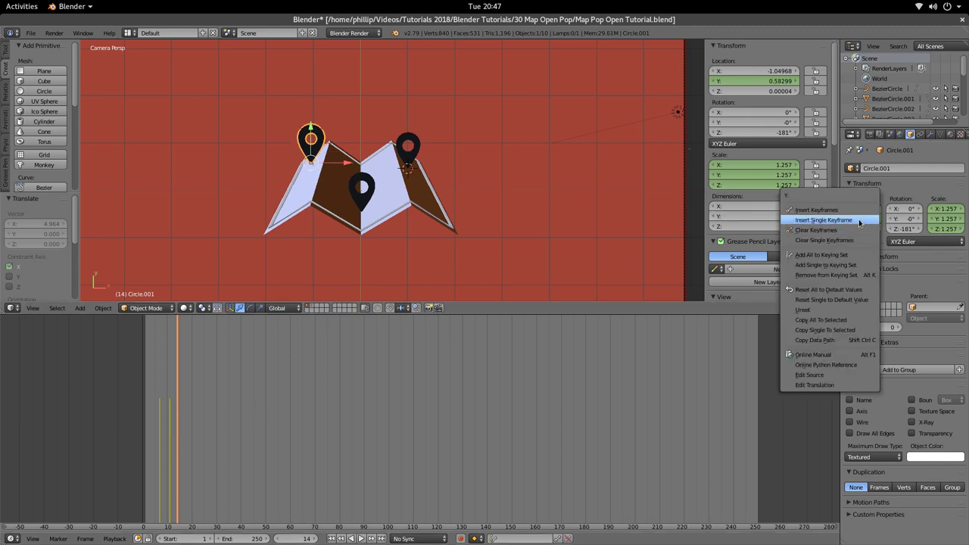
pyautogui.click(833, 219)
pyautogui.hotkey('shift', 'Left')
pyautogui.hotkey('alt', 'a')
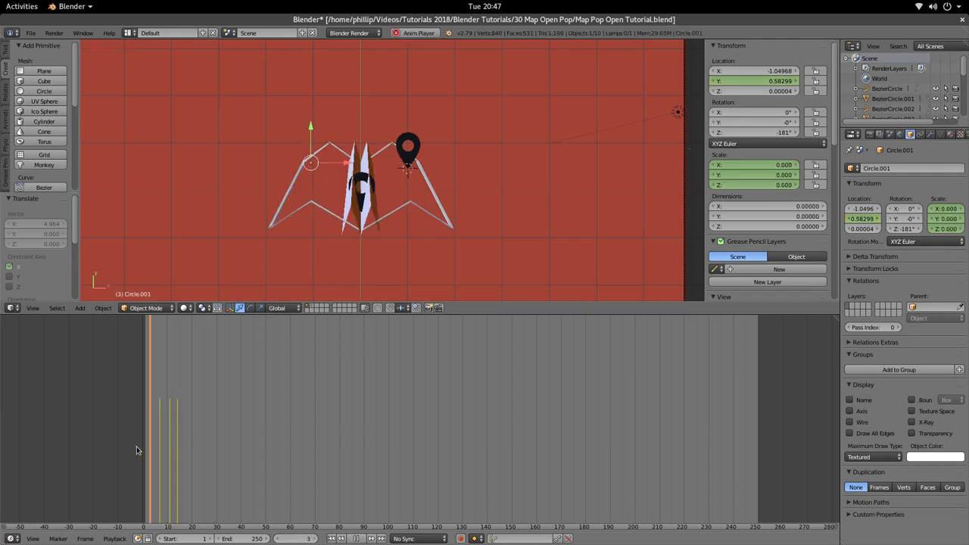
# Raise the left pin's frame-11 Location Y keyframe to 0.91299.
pyautogui.moveTo(161, 441)
pyautogui.mouseDown()
pyautogui.moveTo(195, 444)
pyautogui.moveTo(169, 443)
pyautogui.mouseUp()
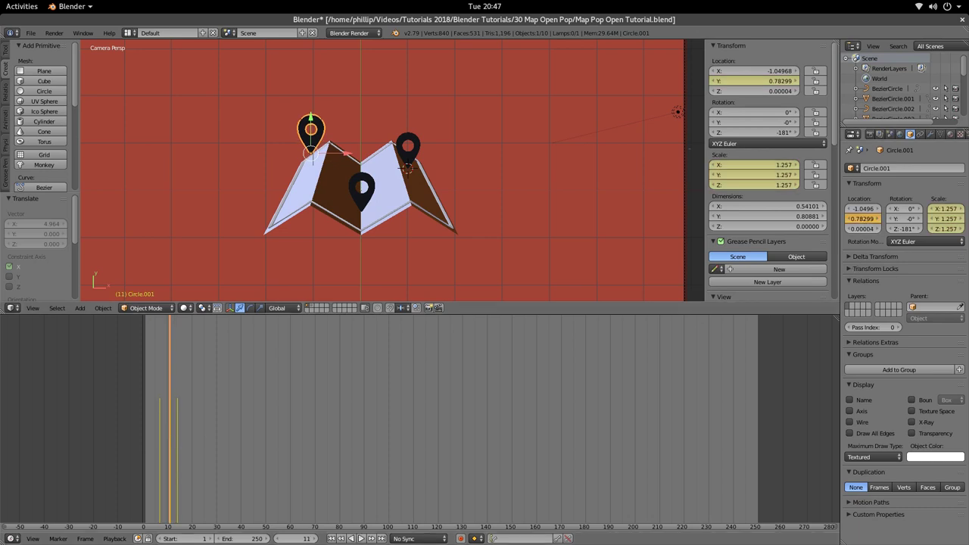
pyautogui.click(879, 218)
pyautogui.moveTo(863, 218); pyautogui.dragTo(865, 218)
pyautogui.rightClick(865, 220)
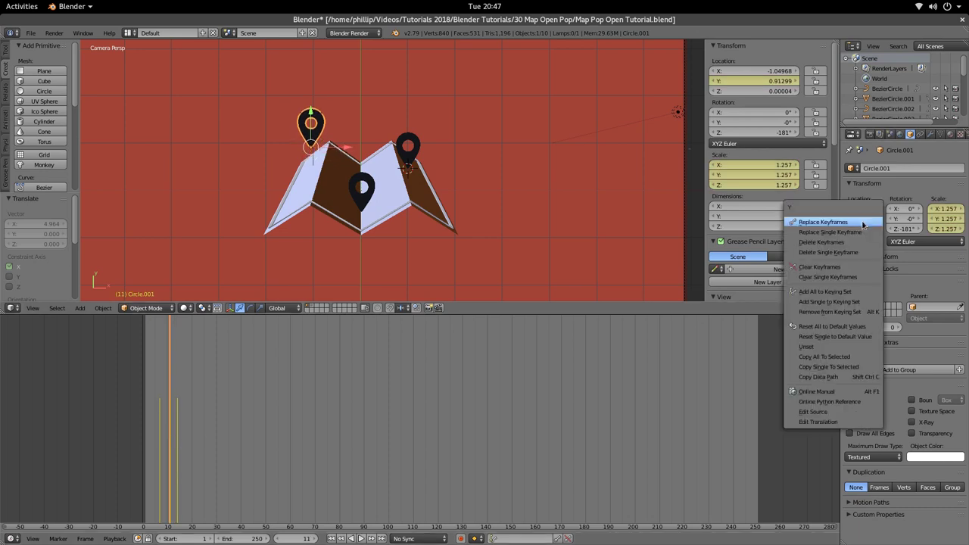
pyautogui.click(833, 226)
# Play the animation from frames 0 and 5 to watch the pin's bounce.
pyautogui.hotkey('shift', 'Left')
pyautogui.hotkey('alt', 'a')
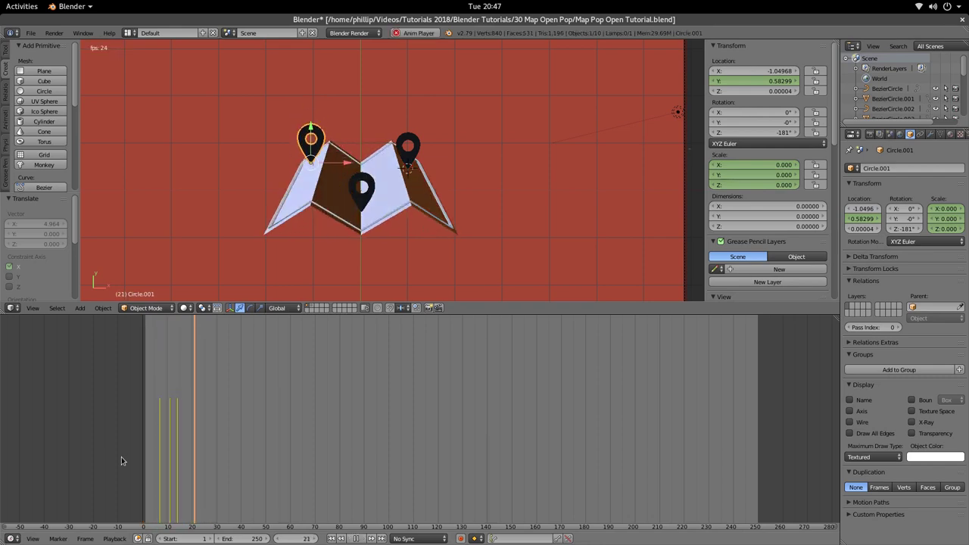
pyautogui.hotkey('alt', 'a')
pyautogui.moveTo(190, 440); pyautogui.dragTo(116, 453)
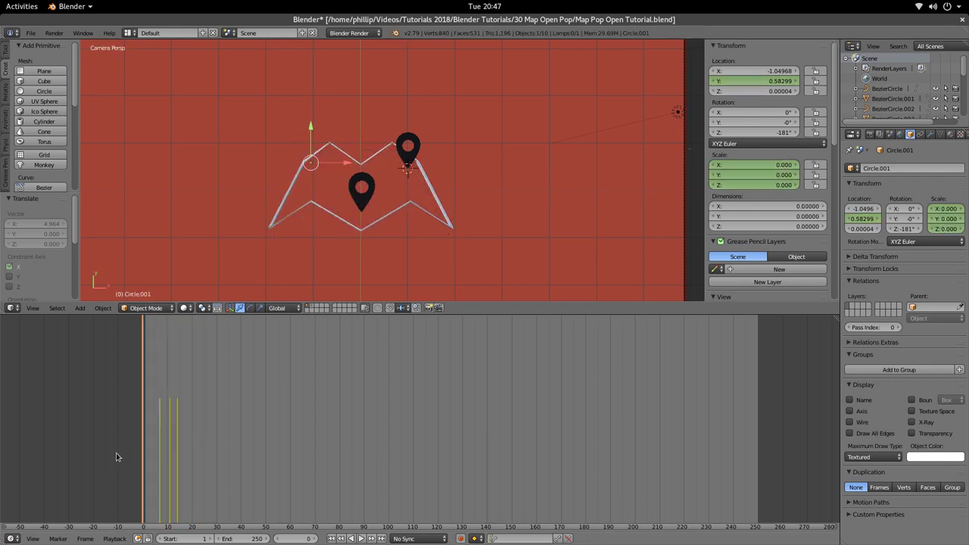
pyautogui.hotkey('alt', 'a')
pyautogui.hotkey('alt', 'a')
pyautogui.moveTo(193, 442); pyautogui.dragTo(156, 456)
pyautogui.hotkey('alt', 'a')
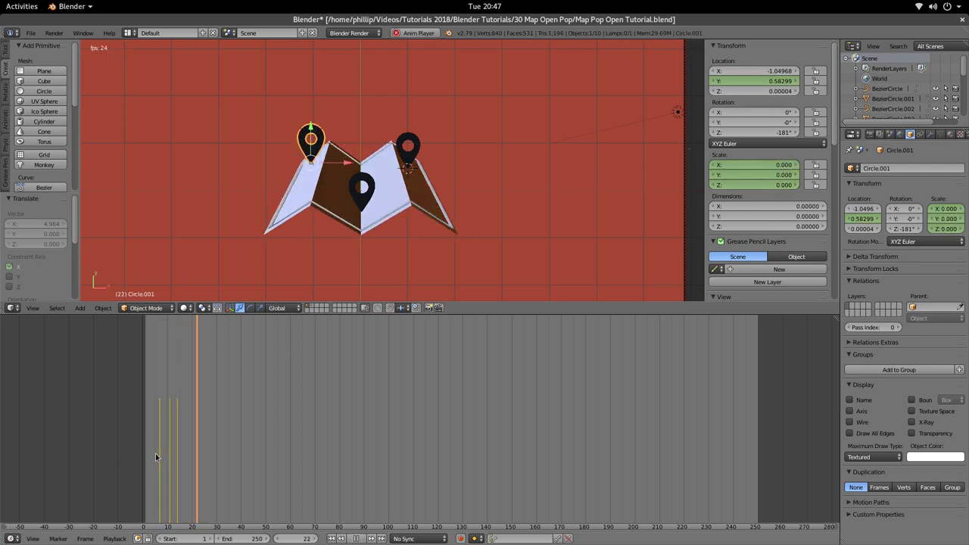
pyautogui.hotkey('alt', 'a')
# Link the left pin's animation to the middle and right pins with Ctrl+L.
pyautogui.rightClick(364, 203)
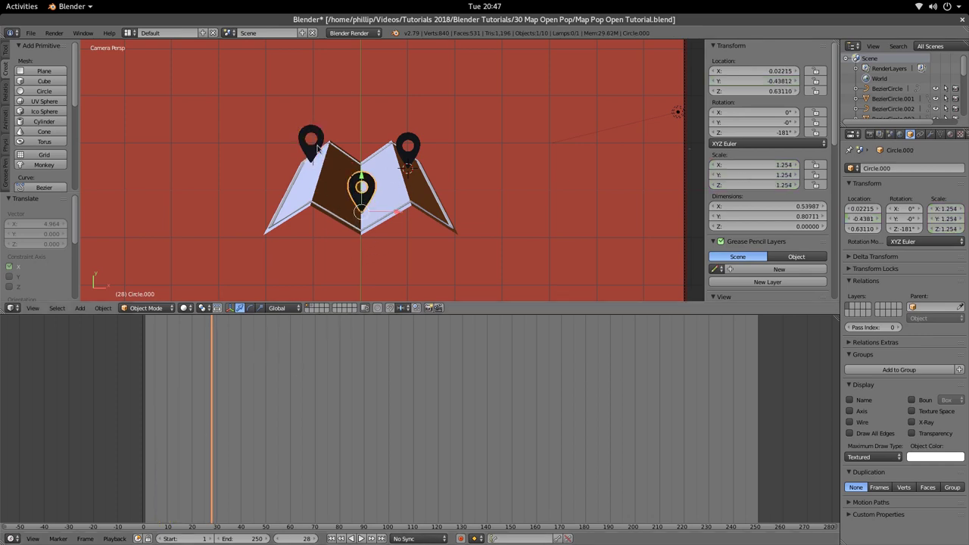
pyautogui.keyDown('shift'); pyautogui.rightClick(409, 155); pyautogui.keyUp('shift')
pyautogui.keyDown('shift'); pyautogui.rightClick(328, 152); pyautogui.keyUp('shift')
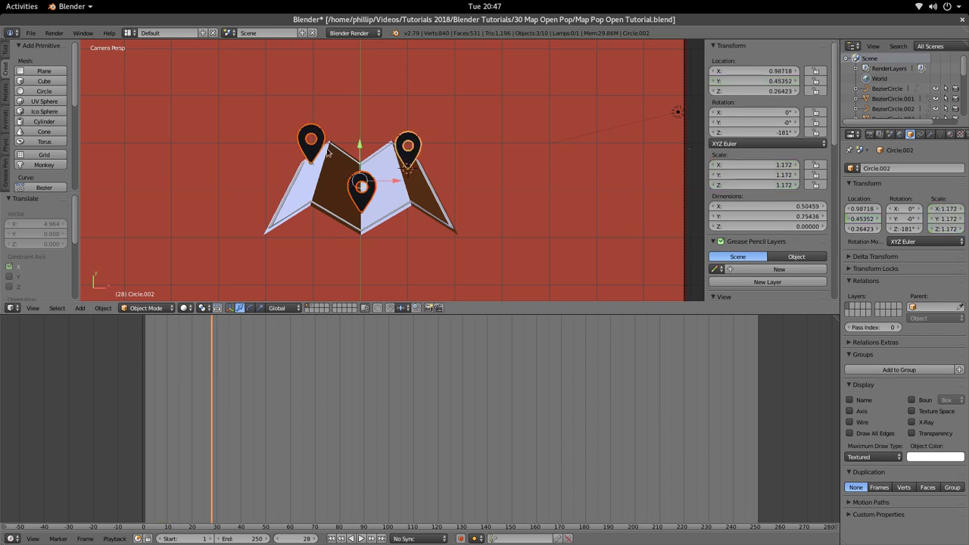
pyautogui.keyDown('shift'); pyautogui.rightClick(384, 180); pyautogui.keyUp('shift')
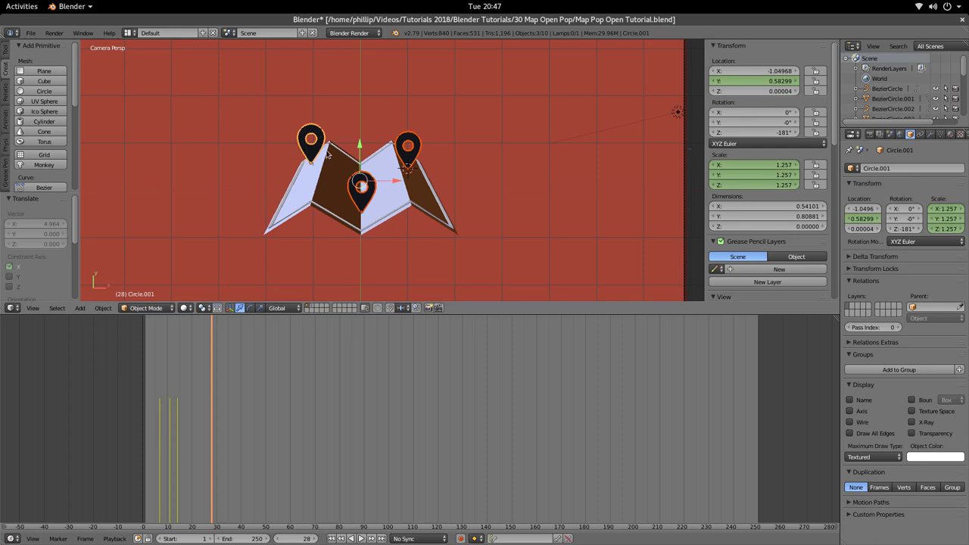
pyautogui.hotkey('ctrl', 'l')
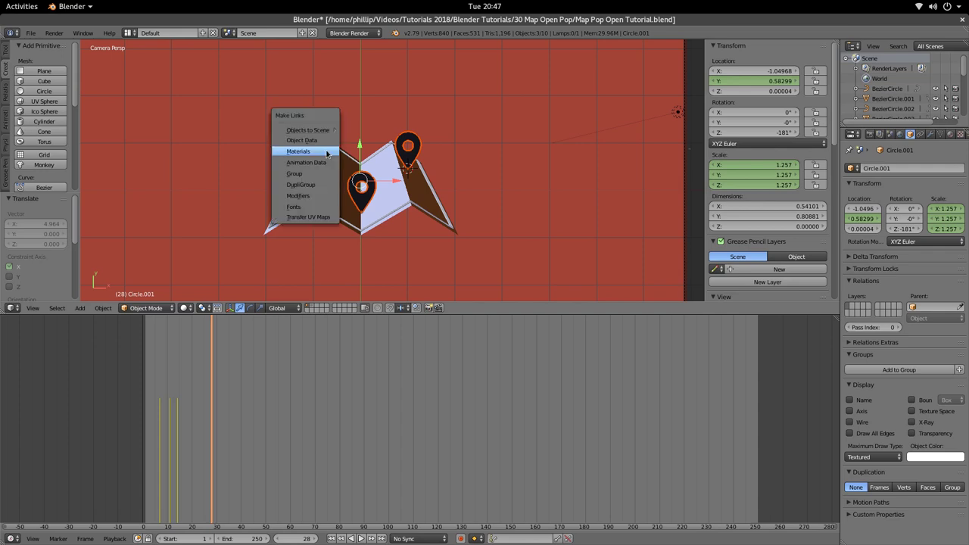
pyautogui.click(324, 158)
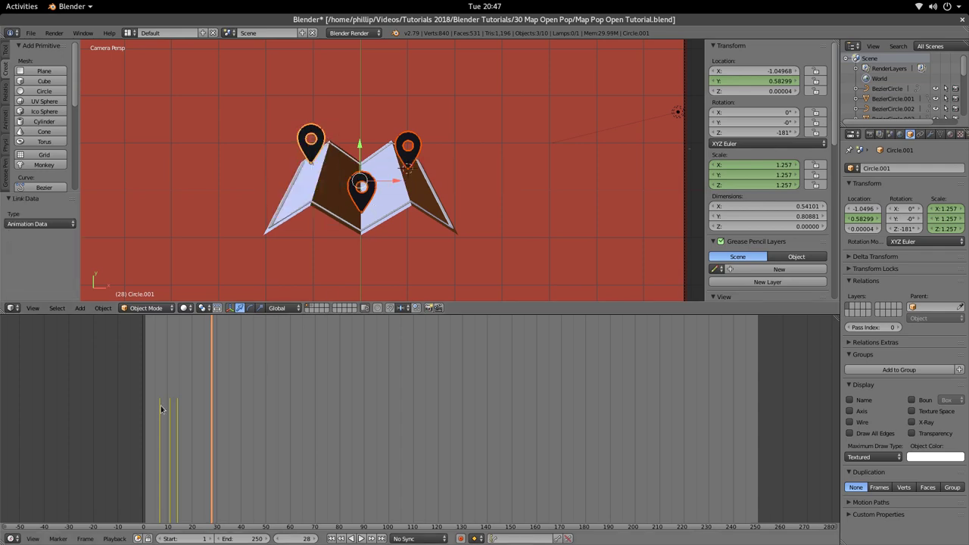
# Replay the animation from the start and frame 5, then orbit to view the map at an angle.
pyautogui.moveTo(157, 411); pyautogui.dragTo(140, 417)
pyautogui.hotkey('alt', 'a')
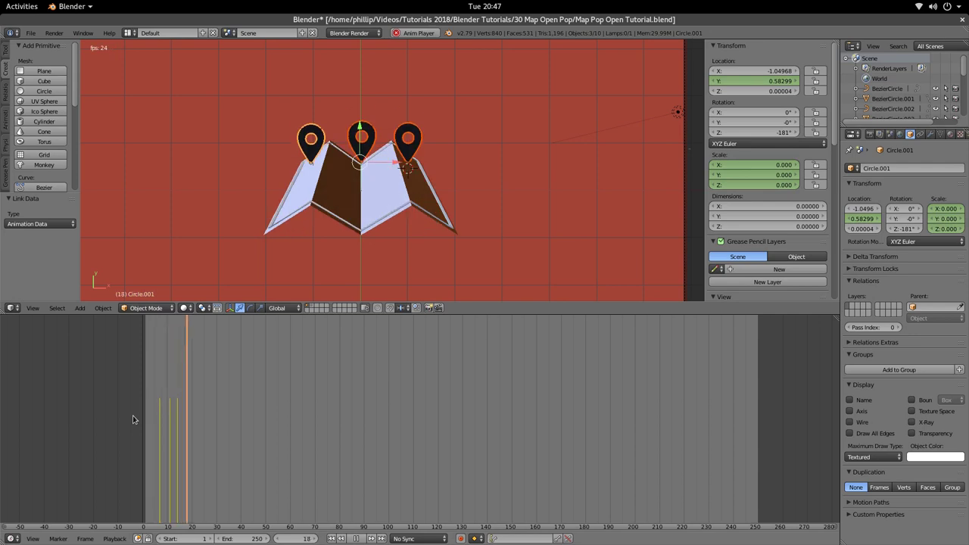
pyautogui.hotkey('alt', 'a')
pyautogui.moveTo(228, 404); pyautogui.dragTo(156, 421)
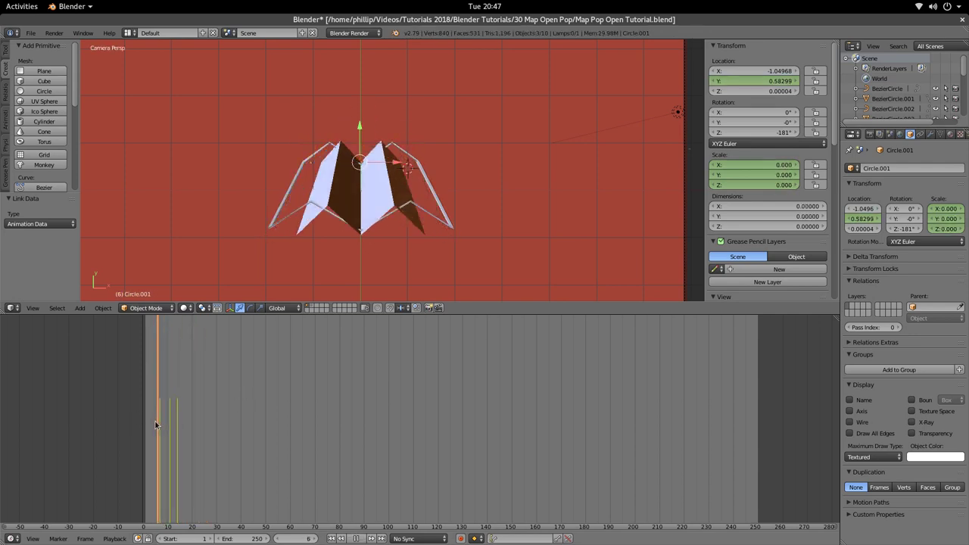
pyautogui.hotkey('alt', 'a')
pyautogui.hotkey('alt', 'a')
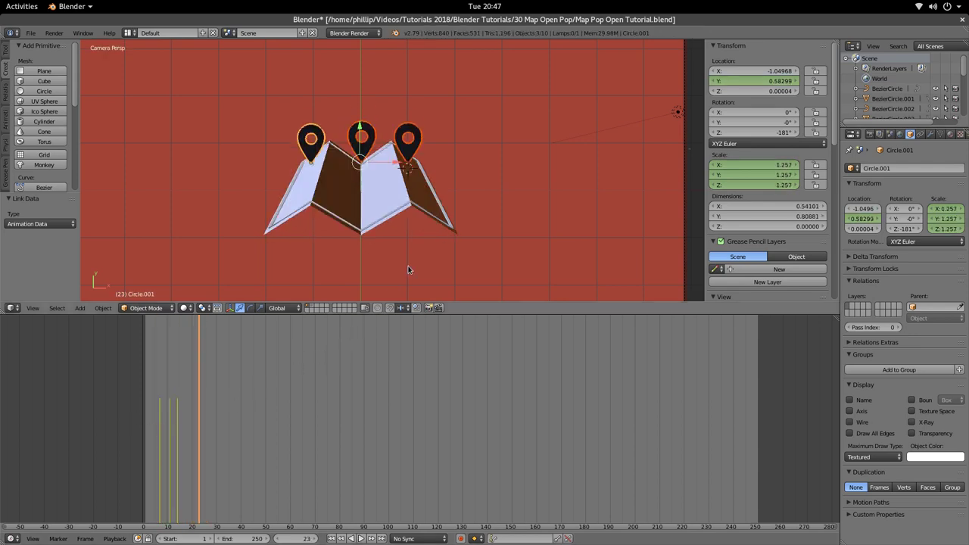
pyautogui.moveTo(408, 266); pyautogui.dragTo(309, 219, button='middle')
# Lift the middle pin and set its Delta Location Y to -0.930 onto the map centre.
pyautogui.scroll(6, 309, 219)
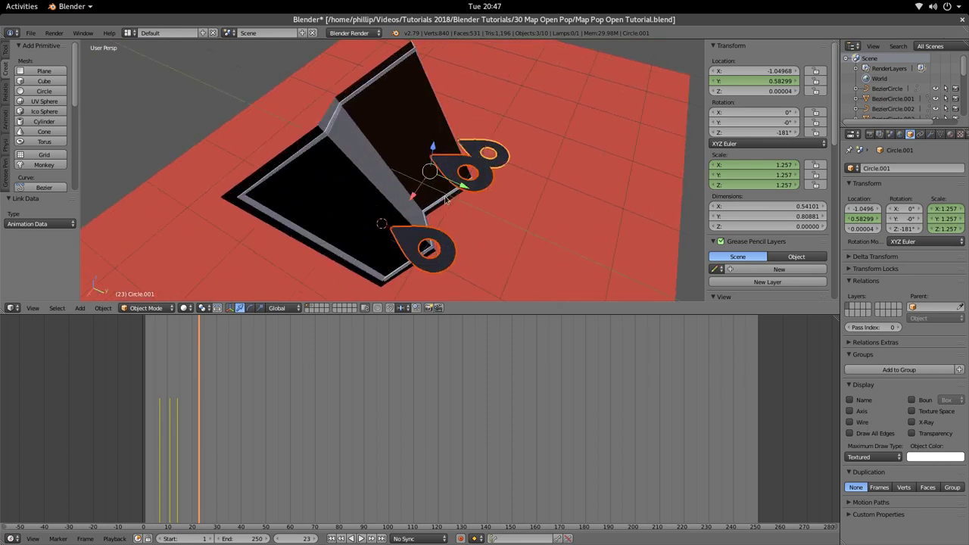
pyautogui.rightClick(457, 177)
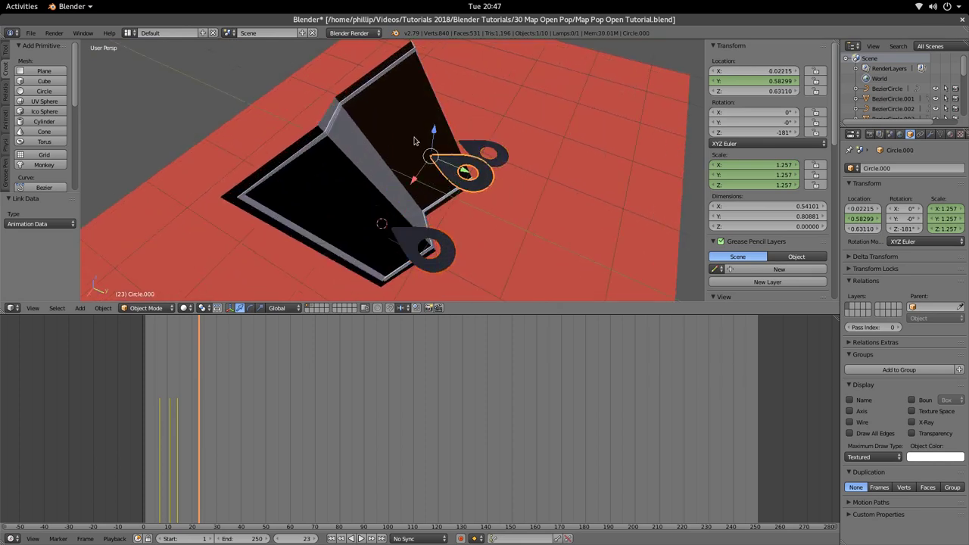
pyautogui.moveTo(433, 133); pyautogui.dragTo(431, 64)
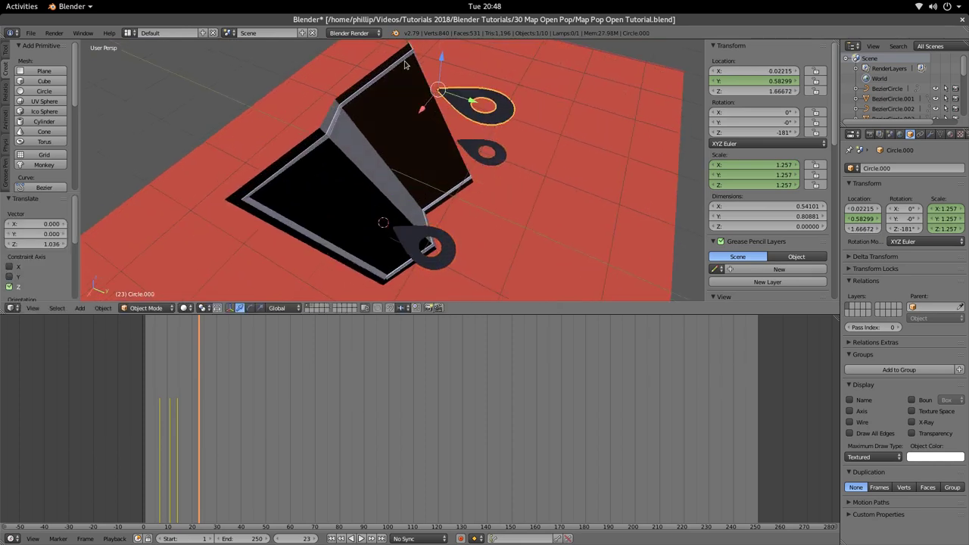
pyautogui.press('KP_0')
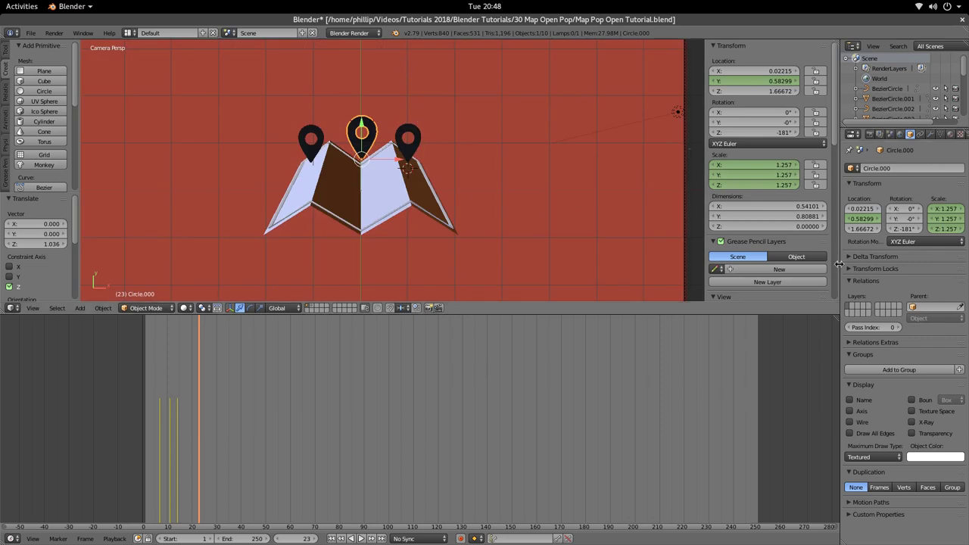
pyautogui.click(864, 256)
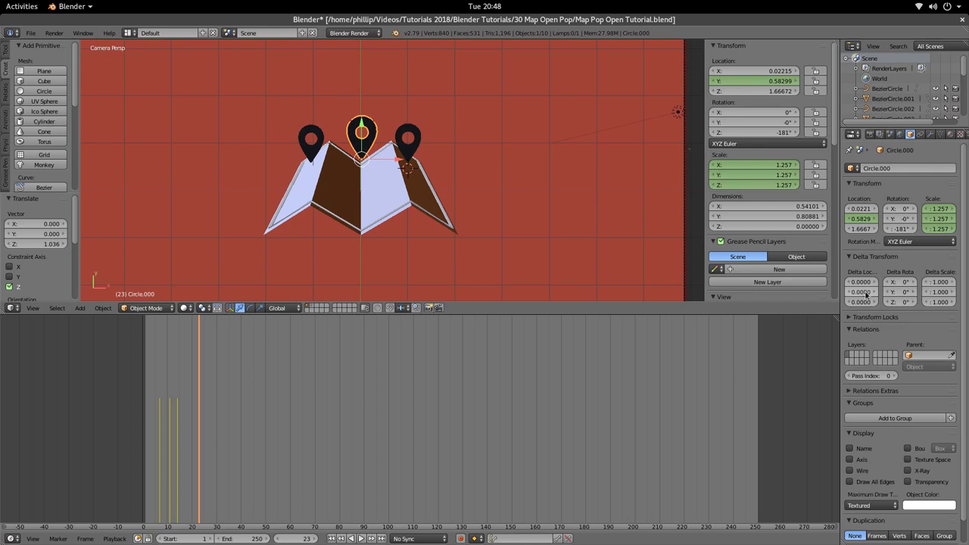
pyautogui.moveTo(868, 294); pyautogui.dragTo(792, 294)
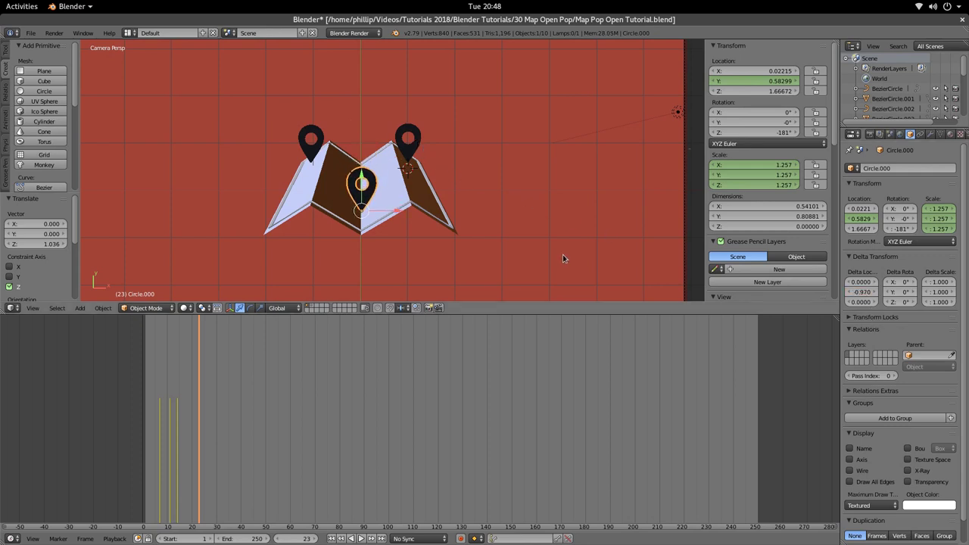
# Raise the right pin, set its Delta Location Y to -0.130, and render a test frame.
pyautogui.moveTo(563, 254); pyautogui.dragTo(394, 151, button='middle')
pyautogui.rightClick(418, 201)
pyautogui.scroll(2, 419, 202)
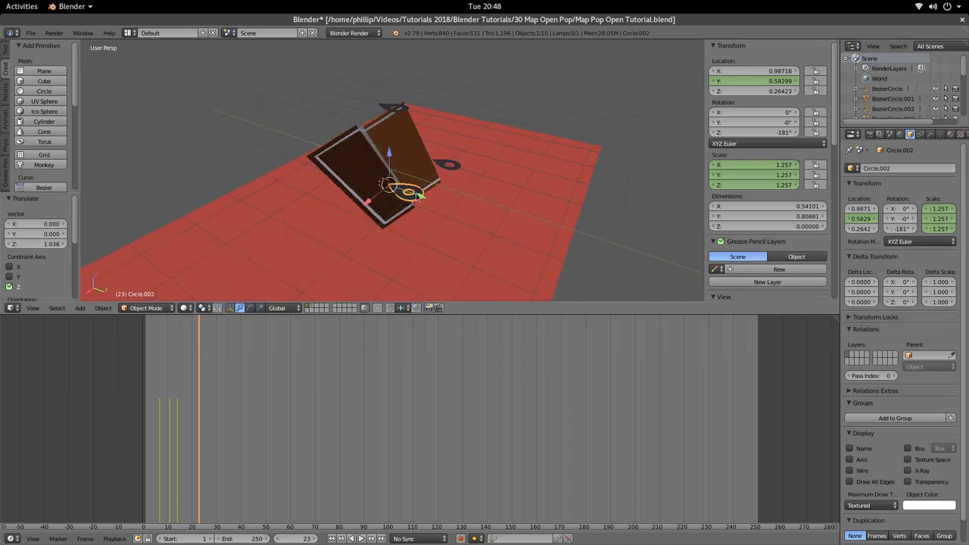
pyautogui.press('g')
pyautogui.press('z')
pyautogui.click(390, 144)
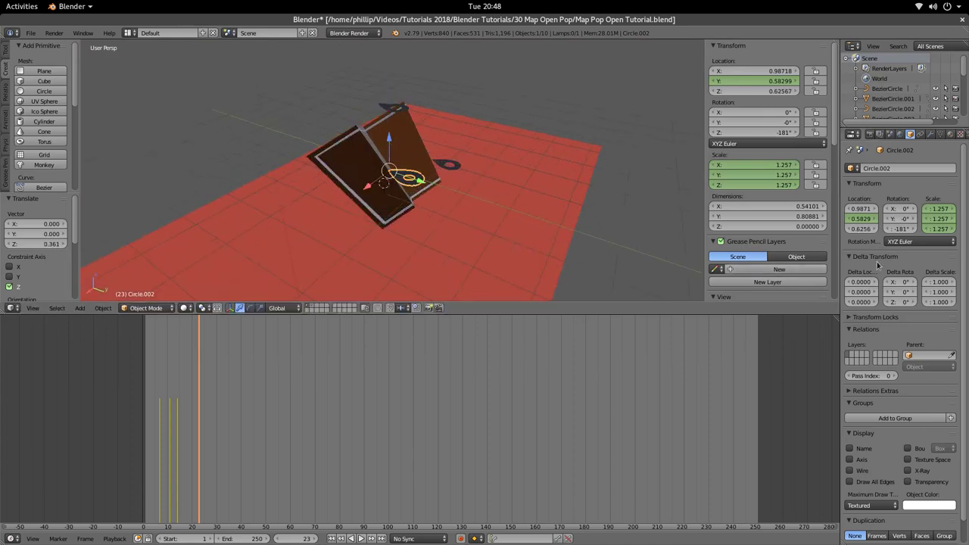
pyautogui.moveTo(863, 291)
pyautogui.mouseDown()
pyautogui.moveTo(845, 292)
pyautogui.moveTo(867, 294)
pyautogui.mouseUp()
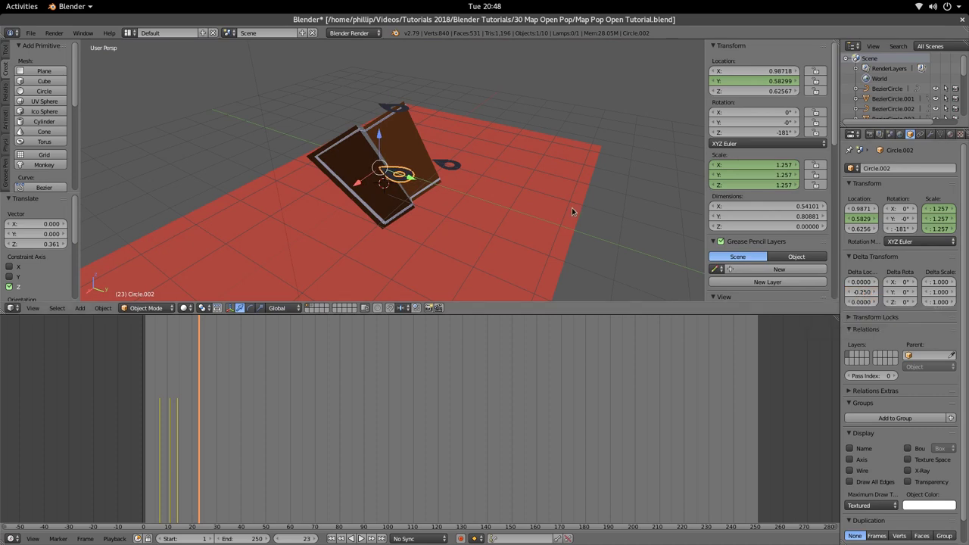
pyautogui.press('KP_0')
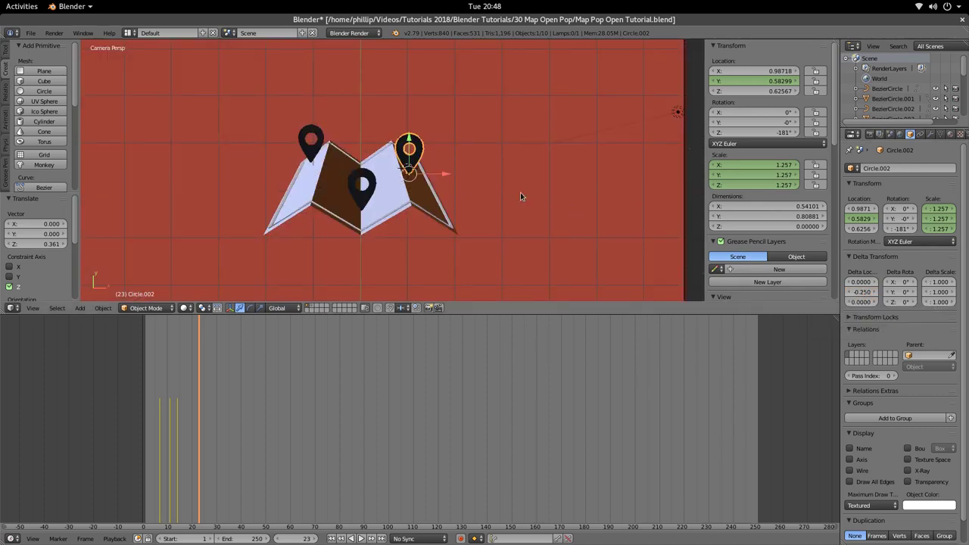
pyautogui.moveTo(863, 291); pyautogui.dragTo(888, 292)
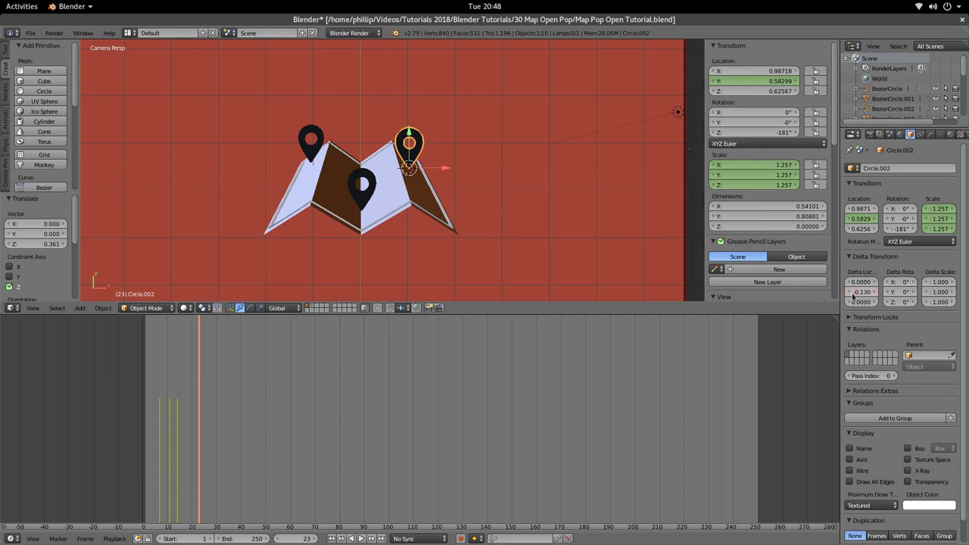
pyautogui.press('F12')
# Leave the render result and rewind the timeline toward frame 0 in the camera view.
pyautogui.scroll(-2, 531, 234)
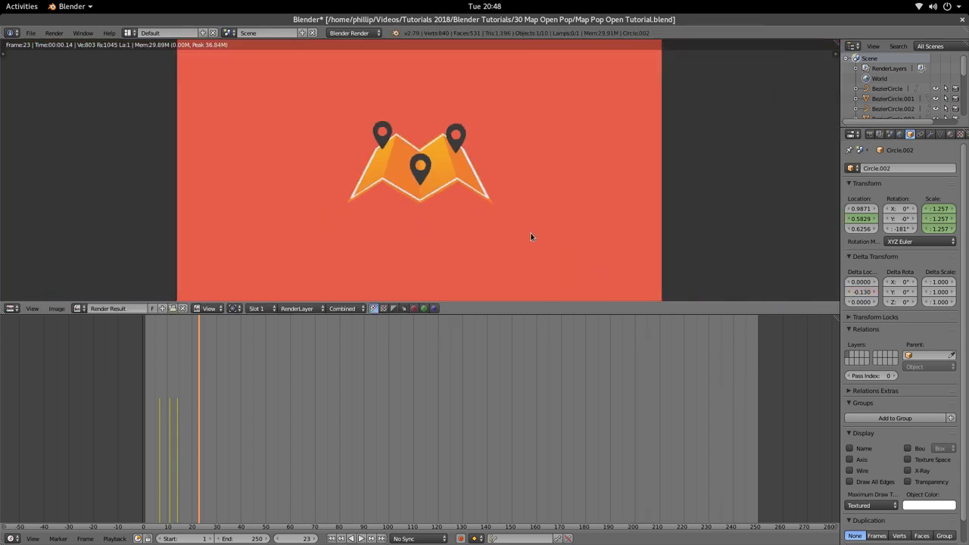
pyautogui.scroll(2, 530, 234)
pyautogui.press('Escape')
pyautogui.moveTo(200, 429); pyautogui.dragTo(176, 409)
# Keyframe Plane.003's curve Bevel Factor Start at 1.0, hiding the outline.
pyautogui.rightClick(298, 211)
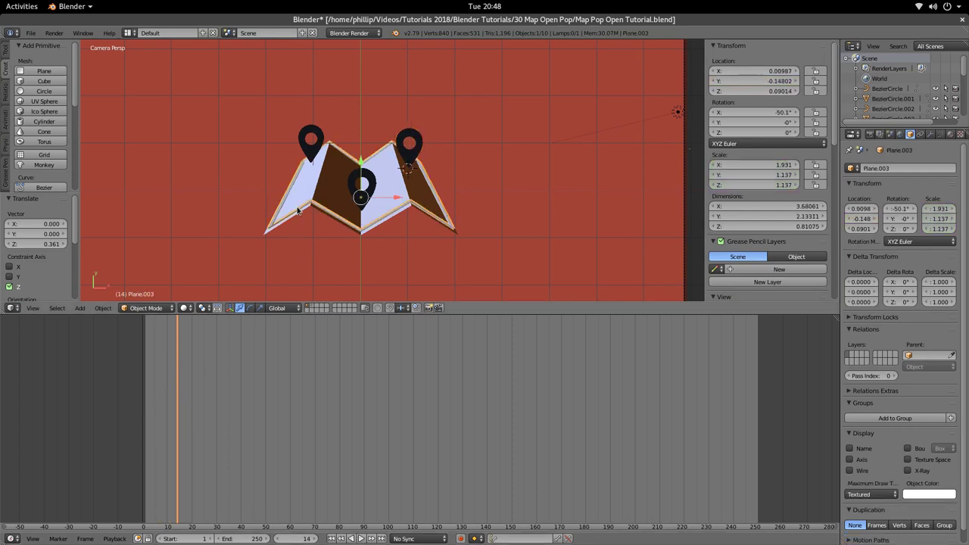
pyautogui.moveTo(181, 393)
pyautogui.mouseDown()
pyautogui.moveTo(158, 399)
pyautogui.moveTo(191, 401)
pyautogui.moveTo(161, 403)
pyautogui.moveTo(172, 399)
pyautogui.mouseUp()
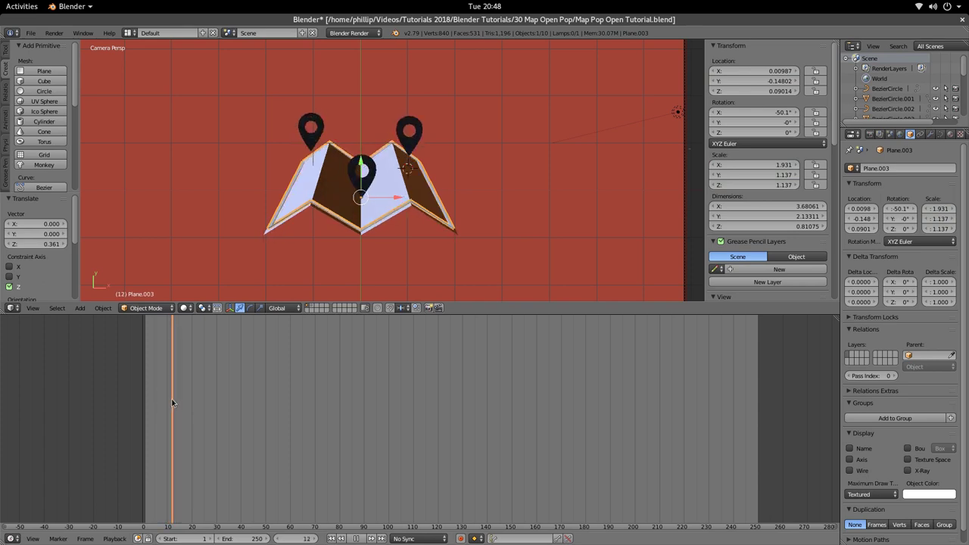
pyautogui.click(940, 134)
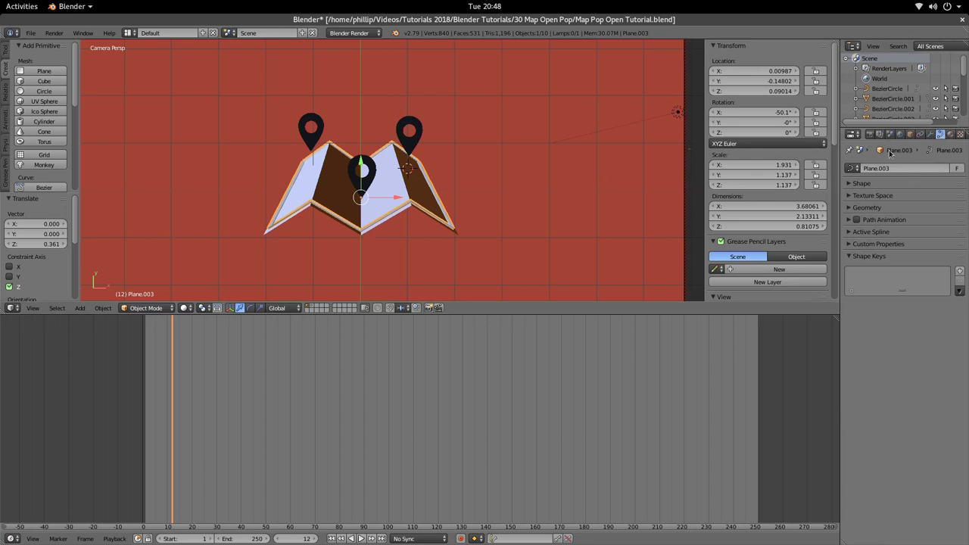
pyautogui.click(850, 210)
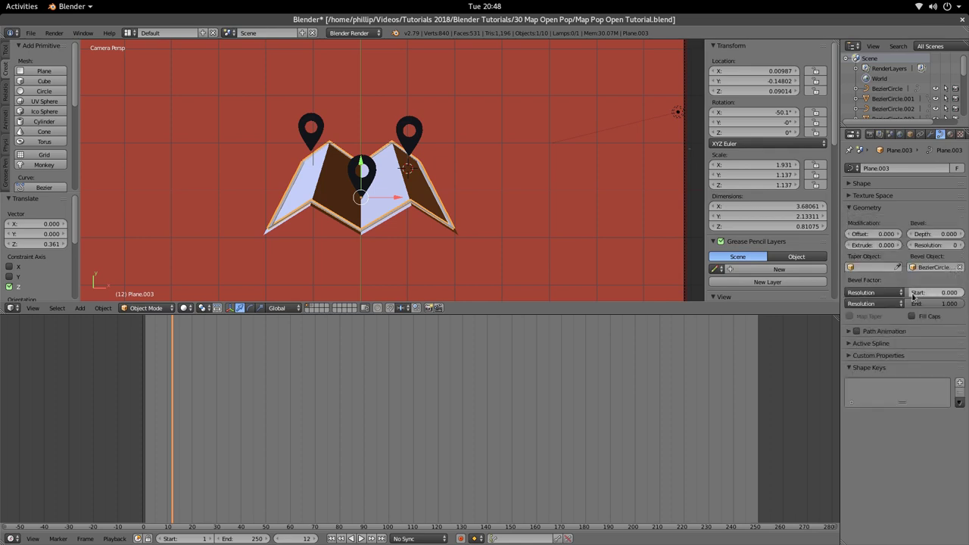
pyautogui.rightClick(911, 297)
pyautogui.click(901, 291)
pyautogui.moveTo(935, 292); pyautogui.dragTo(962, 293)
pyautogui.rightClick(960, 296)
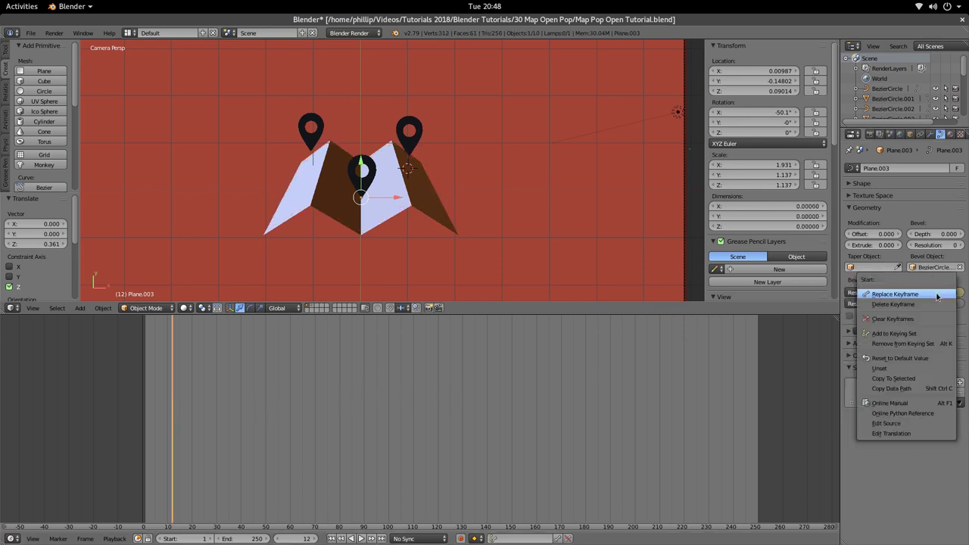
pyautogui.click(901, 292)
# Keyframe Bevel Factor Start at 0.0 on frame 20 and play the outline draw-in.
pyautogui.moveTo(174, 423)
pyautogui.mouseDown()
pyautogui.moveTo(201, 426)
pyautogui.moveTo(192, 427)
pyautogui.mouseUp()
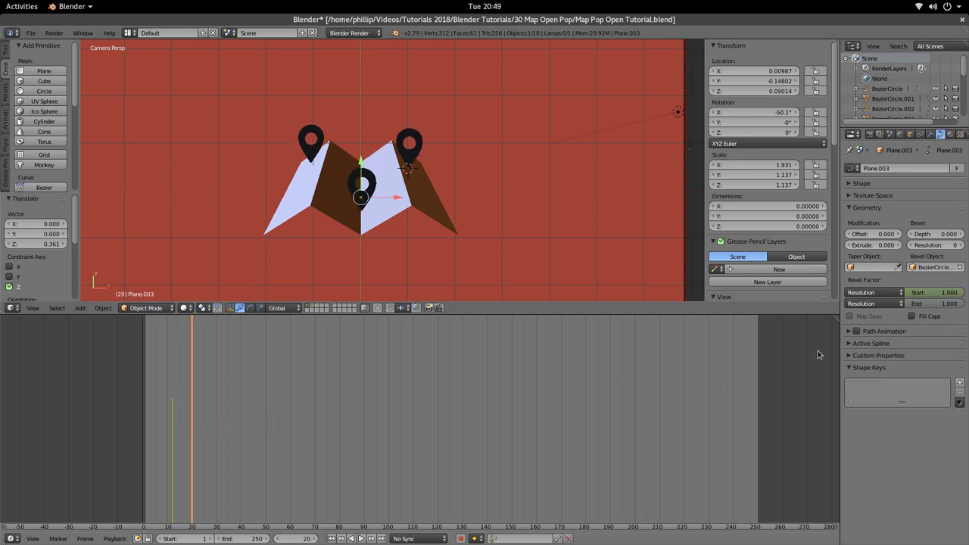
pyautogui.moveTo(942, 293); pyautogui.dragTo(940, 294)
pyautogui.rightClick(940, 294)
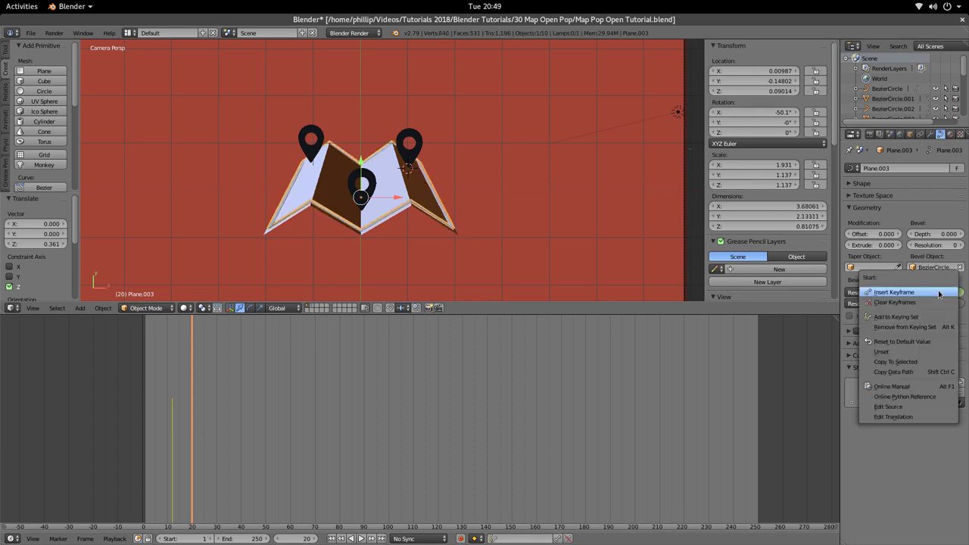
pyautogui.click(940, 294)
pyautogui.moveTo(212, 455); pyautogui.dragTo(117, 467)
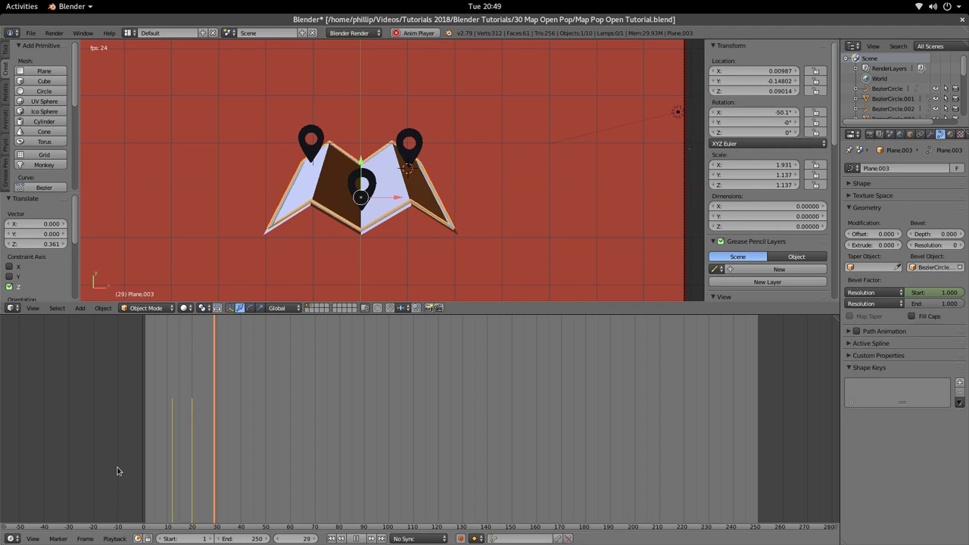
pyautogui.hotkey('alt', 'a')
pyautogui.moveTo(197, 443); pyautogui.dragTo(193, 444)
# Switch the Timeline to a Dope Sheet and move the frame-20 bevel keyframe to about frame 32.
pyautogui.click(12, 539)
pyautogui.click(55, 490)
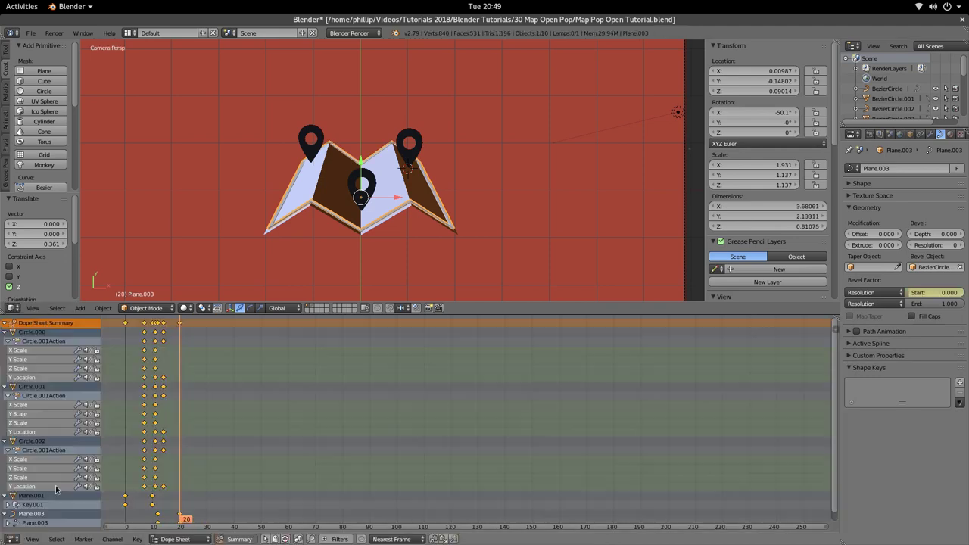
pyautogui.rightClick(183, 325)
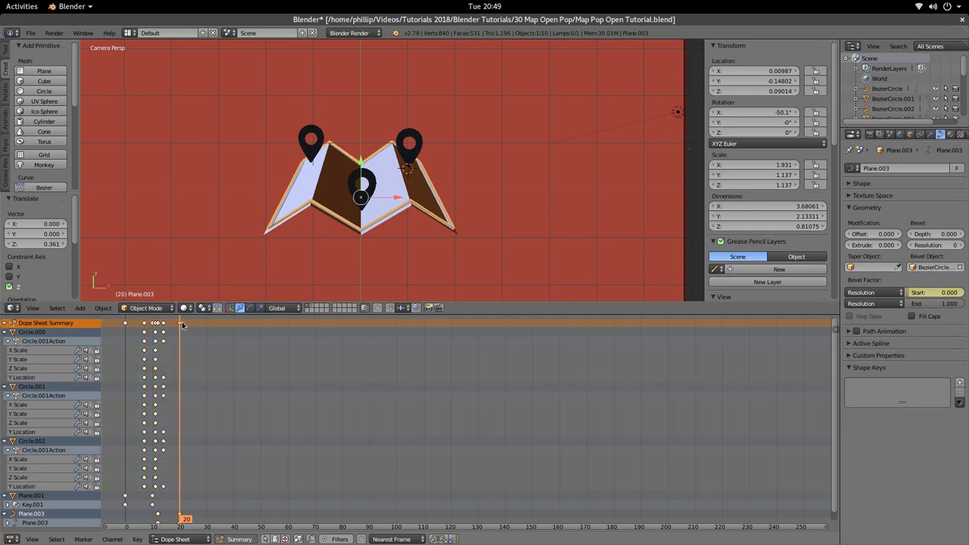
pyautogui.moveTo(183, 325); pyautogui.dragTo(202, 328, button='right')
pyautogui.hotkey('alt', 'a')
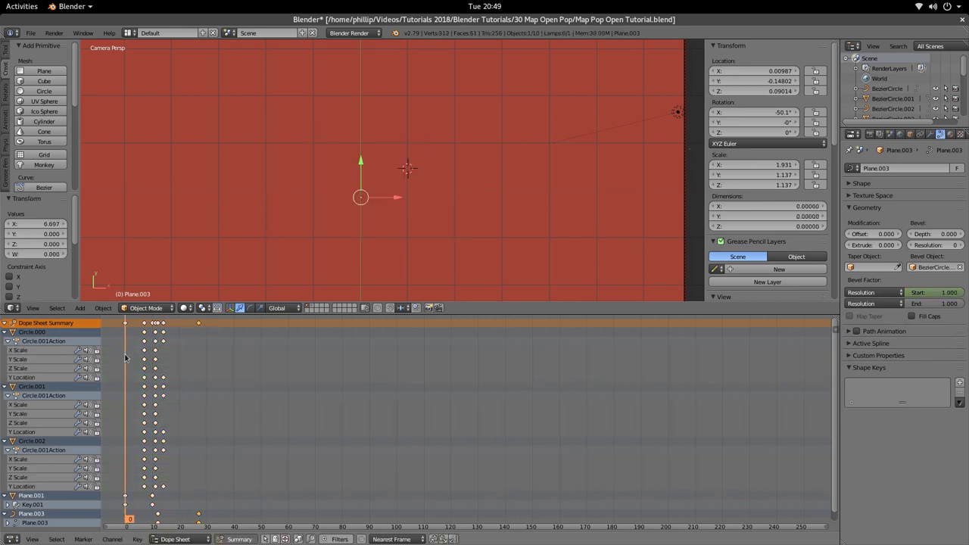
pyautogui.hotkey('alt', 'a')
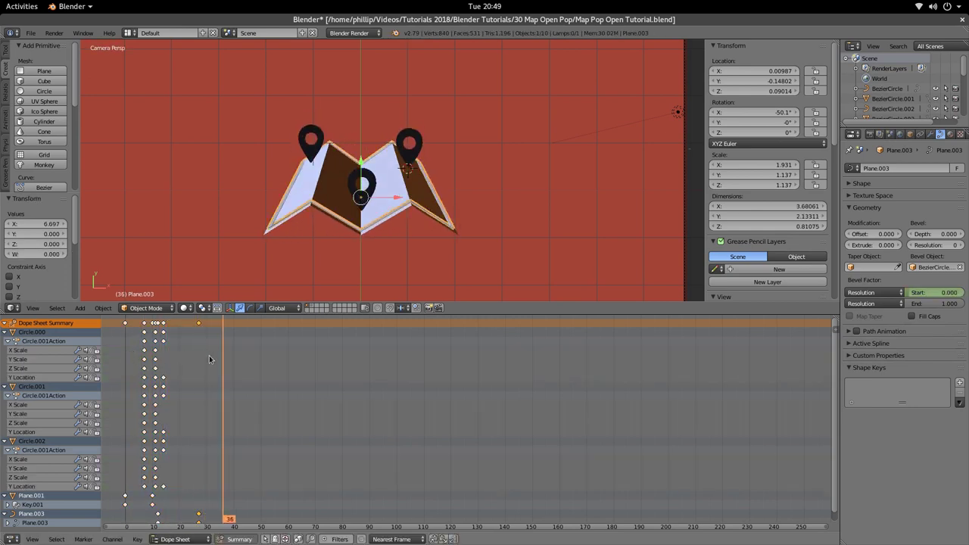
pyautogui.press('g')
pyautogui.click(231, 370)
# Replay the slower draw-in, stop at frame 19, and select the map mesh Plane.001.
pyautogui.hotkey('alt', 'a')
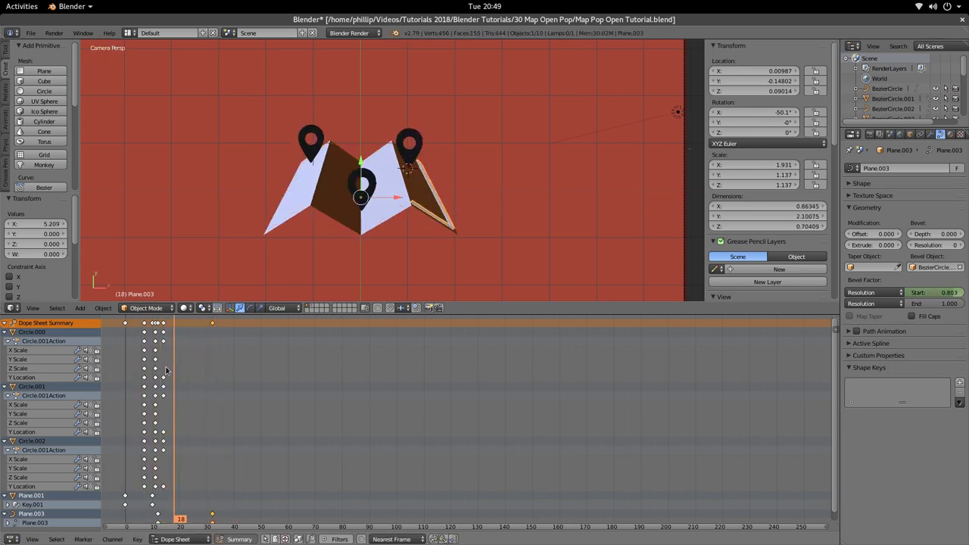
pyautogui.press('Escape')
pyautogui.moveTo(115, 379)
pyautogui.mouseDown()
pyautogui.moveTo(196, 385)
pyautogui.moveTo(117, 391)
pyautogui.mouseUp()
pyautogui.hotkey('alt', 'a')
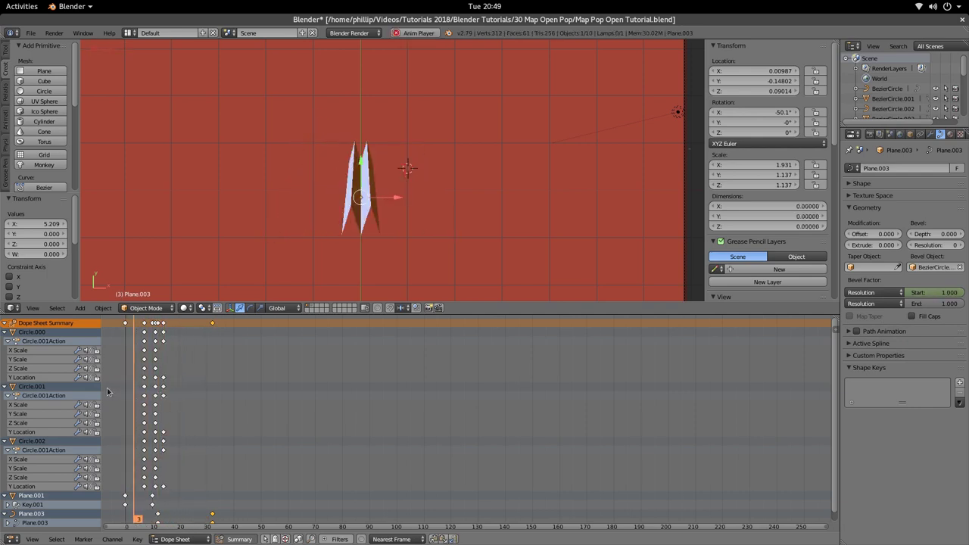
pyautogui.hotkey('alt', 'a')
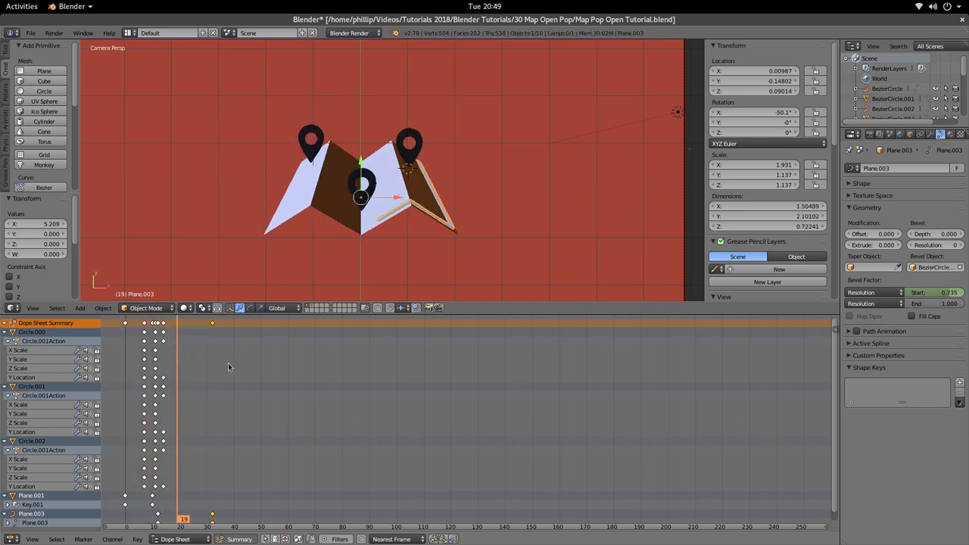
pyautogui.rightClick(372, 225)
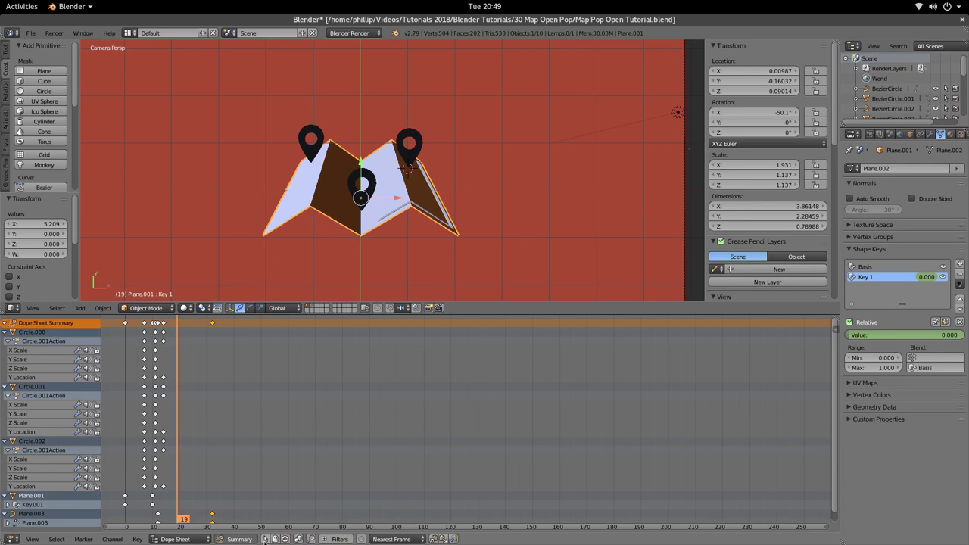
# Show only the selected map's channels and key a slight fold-back shape-key value at frame 12.
pyautogui.click(265, 539)
pyautogui.click(153, 352)
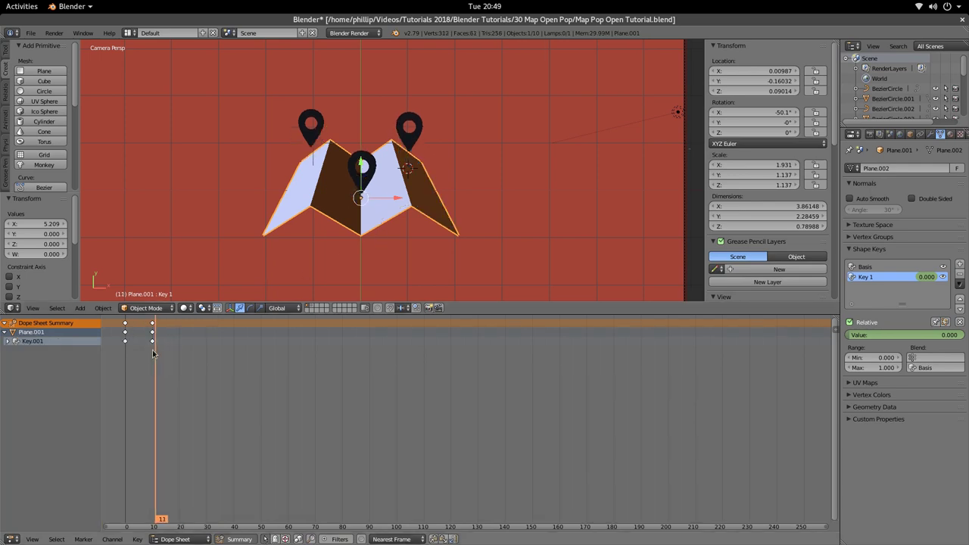
pyautogui.moveTo(153, 353)
pyautogui.mouseDown()
pyautogui.moveTo(145, 357)
pyautogui.moveTo(162, 363)
pyautogui.moveTo(153, 364)
pyautogui.mouseUp()
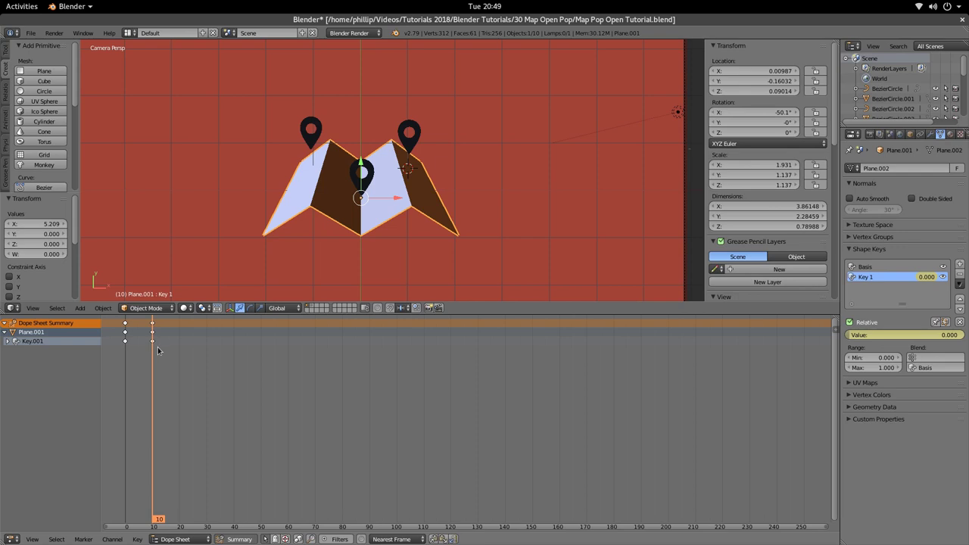
pyautogui.moveTo(154, 355); pyautogui.dragTo(160, 358)
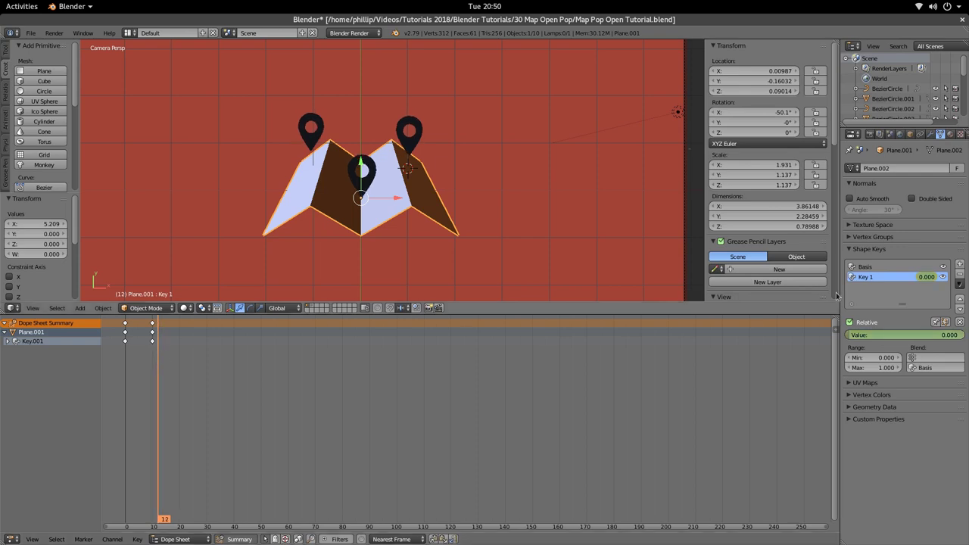
pyautogui.moveTo(879, 336); pyautogui.dragTo(889, 337)
pyautogui.rightClick(865, 338)
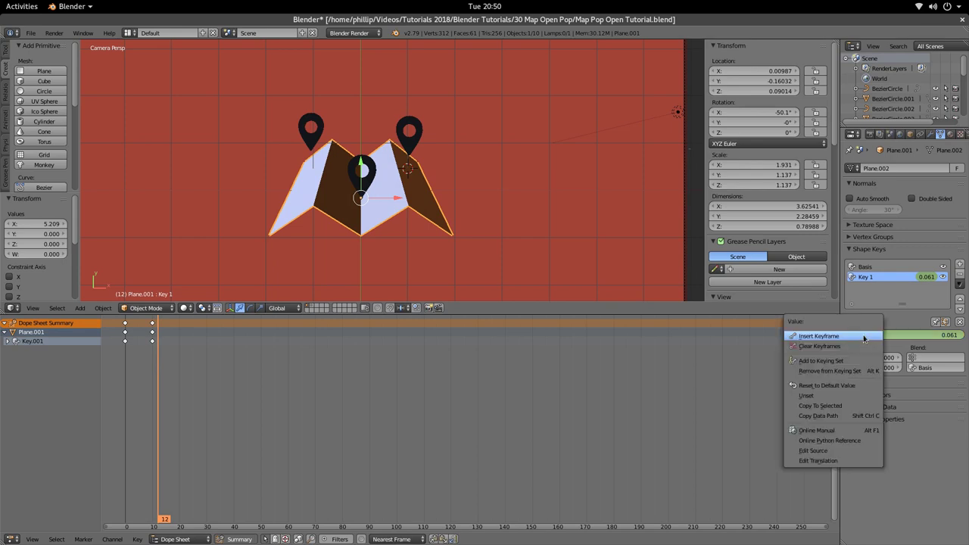
pyautogui.click(864, 336)
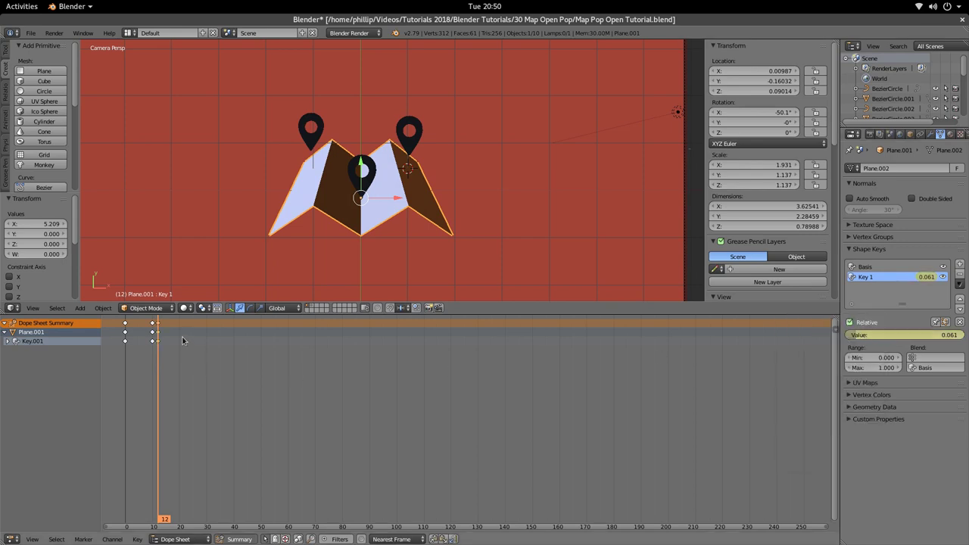
# Move the fold-back keyframe to frame 16, then to frame 14, previewing each.
pyautogui.press('g')
pyautogui.click(203, 345)
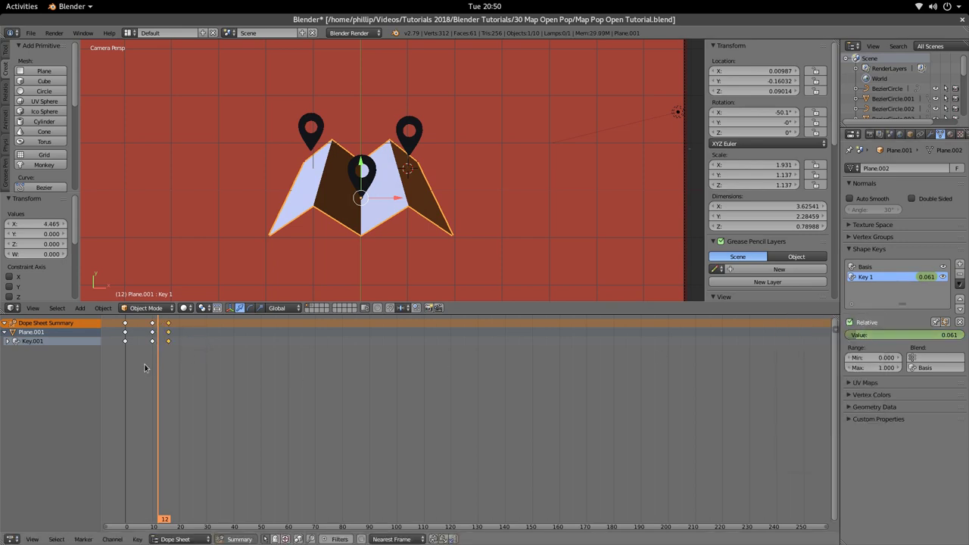
pyautogui.click(105, 371)
pyautogui.hotkey('alt', 'a')
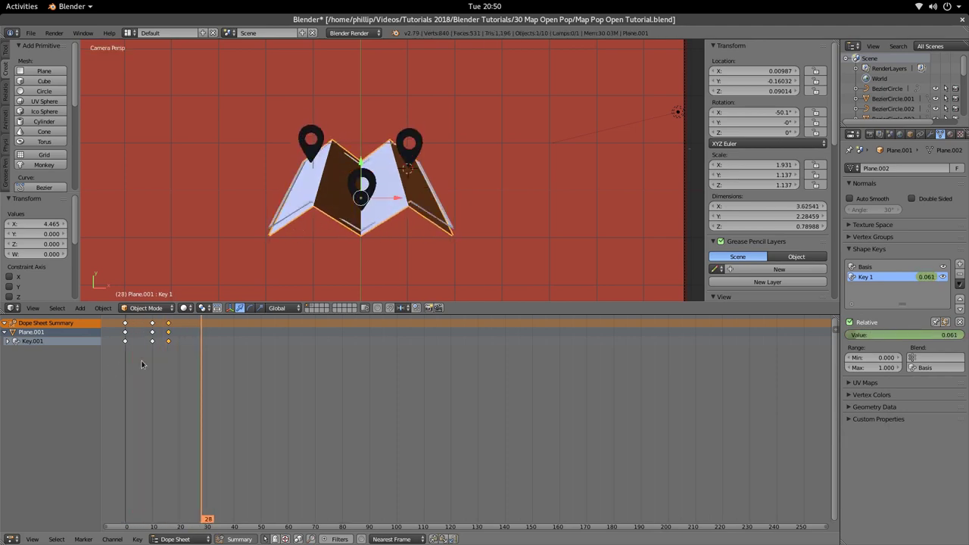
pyautogui.press('g')
pyautogui.click(162, 326)
pyautogui.hotkey('alt', 'a')
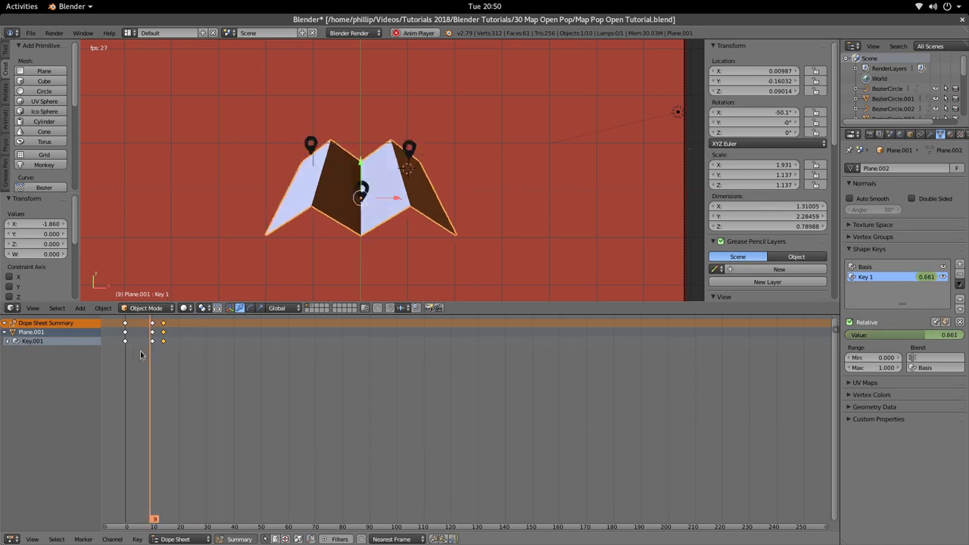
pyautogui.hotkey('alt', 'a')
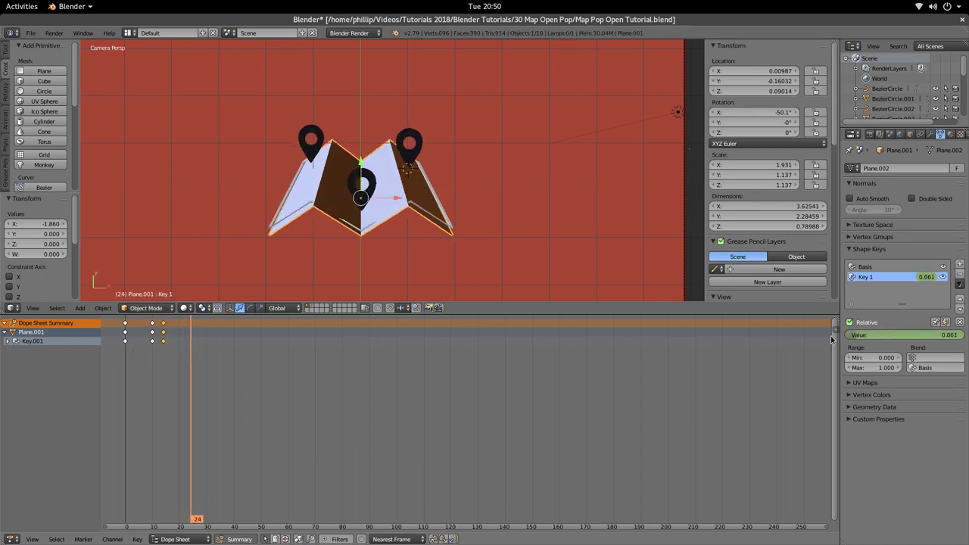
# Strengthen the fold-back slightly and replay the unfold.
pyautogui.moveTo(856, 335)
pyautogui.mouseDown()
pyautogui.moveTo(882, 335)
pyautogui.moveTo(843, 335)
pyautogui.mouseUp()
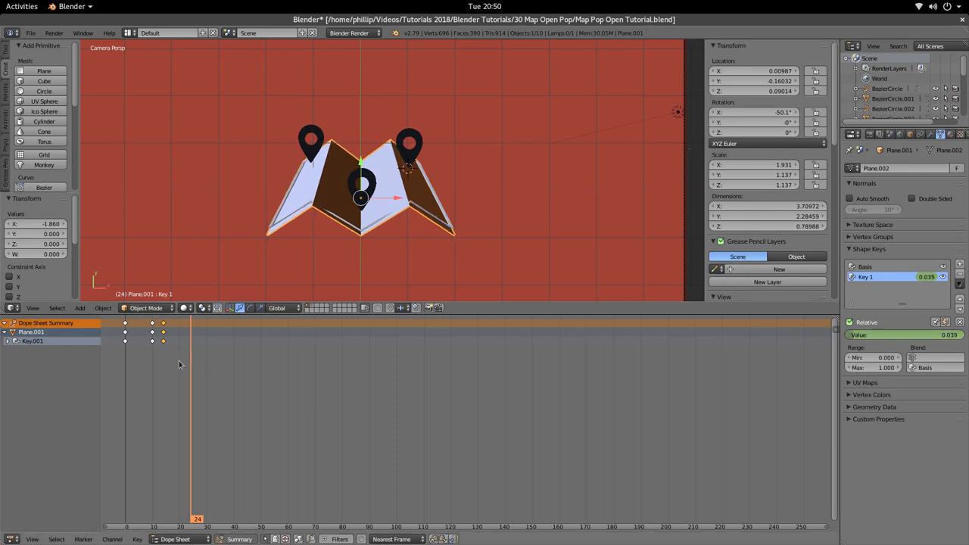
pyautogui.moveTo(179, 360); pyautogui.dragTo(104, 367)
pyautogui.hotkey('alt', 'a')
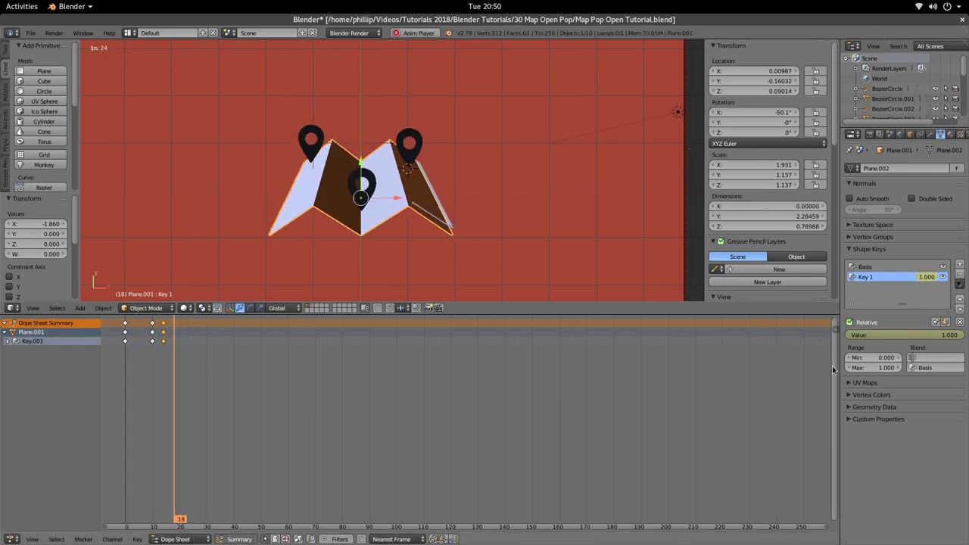
pyautogui.hotkey('alt', 'a')
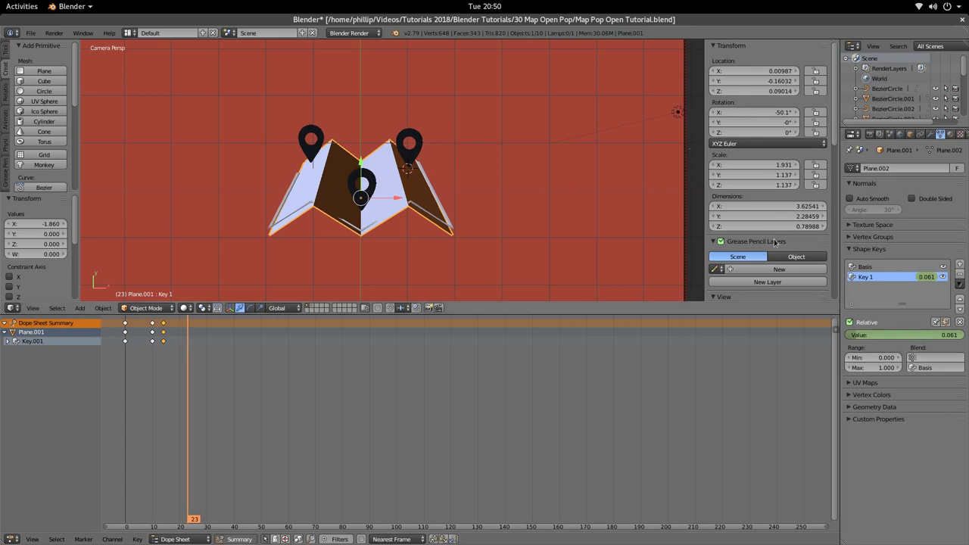
pyautogui.click(179, 369)
pyautogui.moveTo(175, 369)
pyautogui.mouseDown()
pyautogui.moveTo(149, 374)
pyautogui.moveTo(164, 376)
pyautogui.mouseUp()
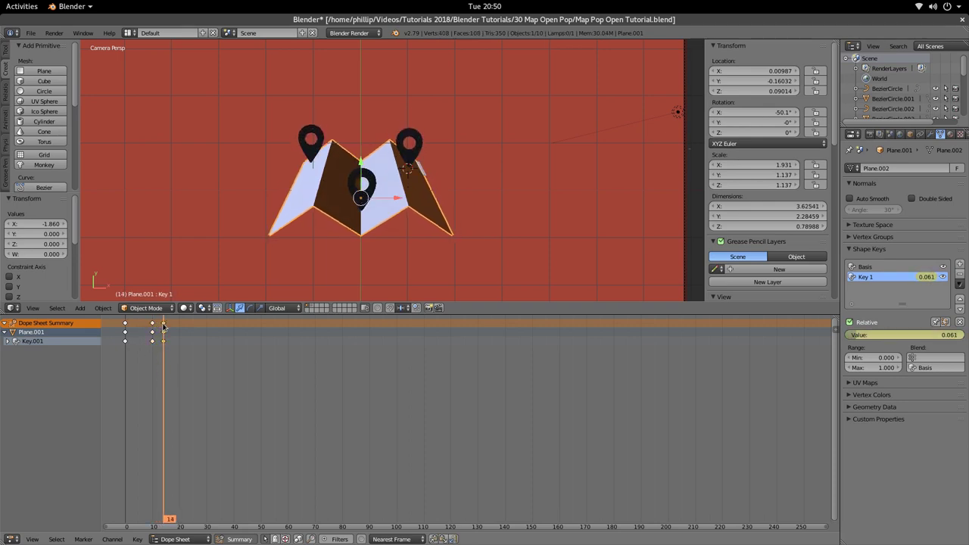
# Delete the frame-14 fold-back keyframes and show the map's Object transform properties.
pyautogui.press('x')
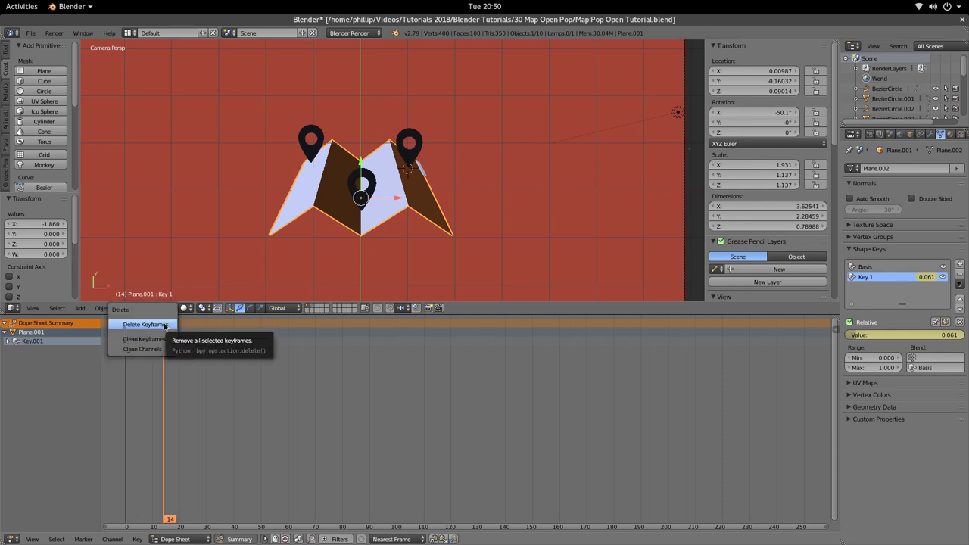
pyautogui.click(165, 326)
pyautogui.moveTo(163, 359); pyautogui.dragTo(116, 387)
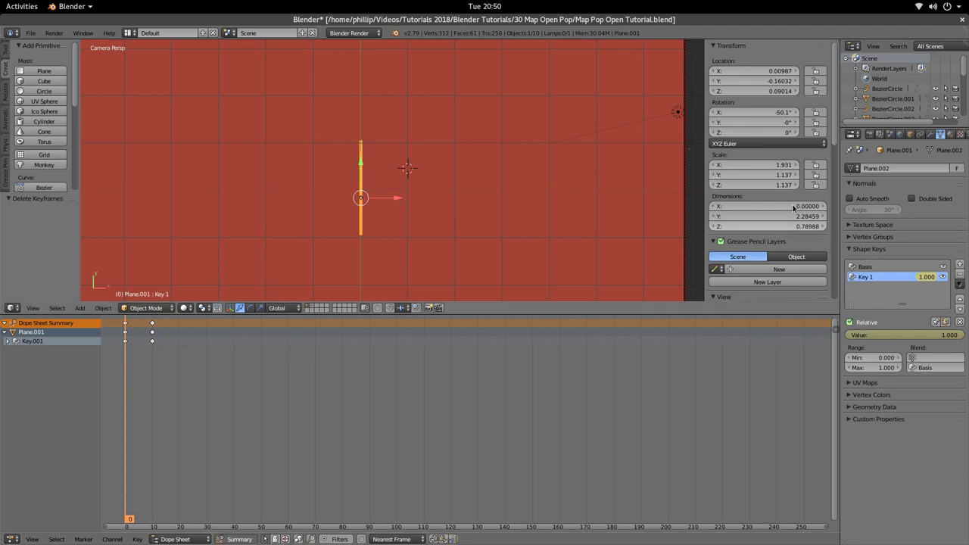
pyautogui.click(912, 134)
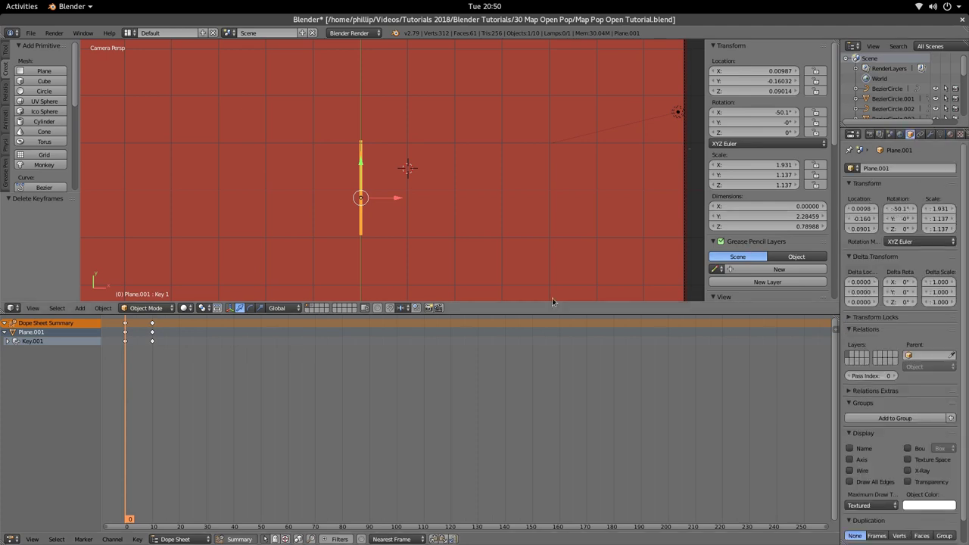
pyautogui.click(134, 387)
pyautogui.moveTo(135, 387); pyautogui.dragTo(152, 387)
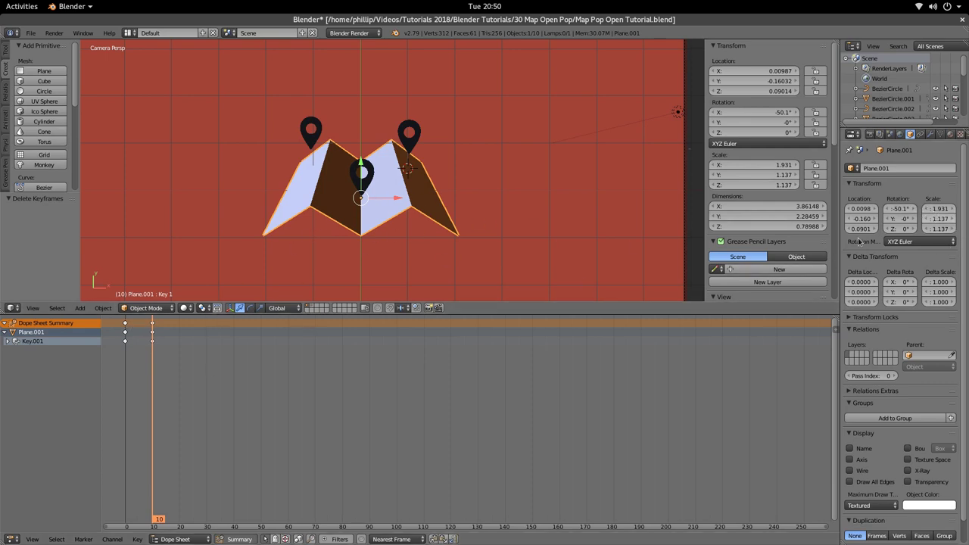
pyautogui.moveTo(156, 363); pyautogui.dragTo(166, 365)
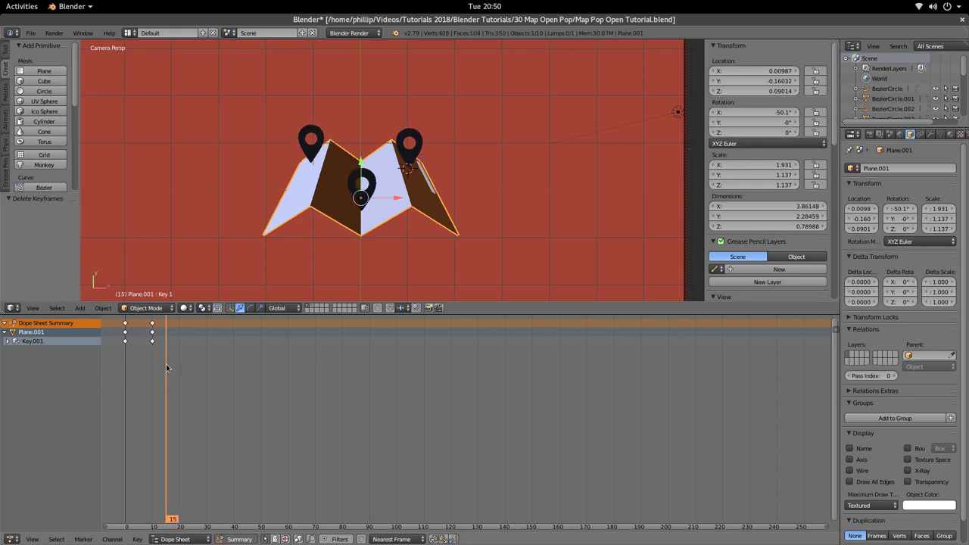
# Keyframe the map's X scale at frame 15, then widen it to 2.179 and key frame 10.
pyautogui.rightClick(939, 218)
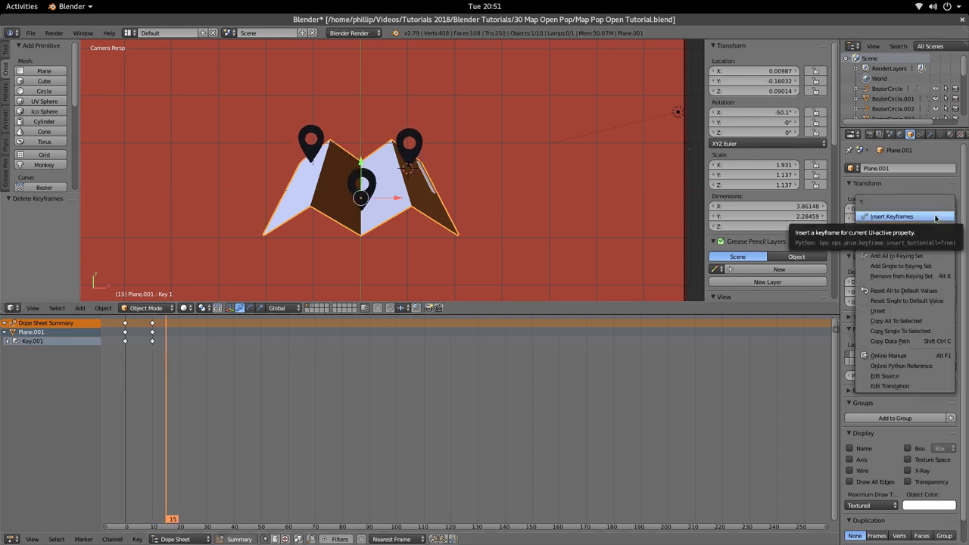
pyautogui.rightClick(939, 208)
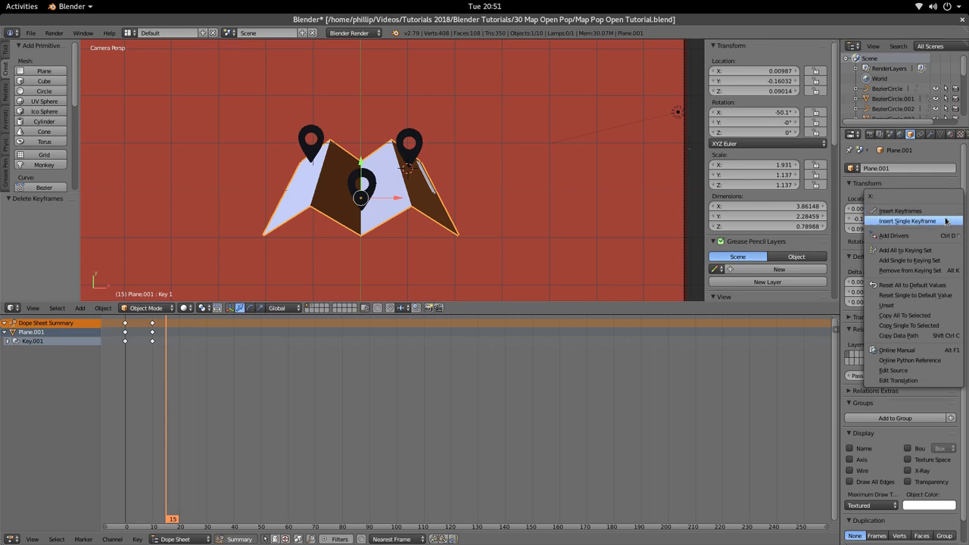
pyautogui.click(905, 218)
pyautogui.moveTo(160, 391); pyautogui.dragTo(153, 391)
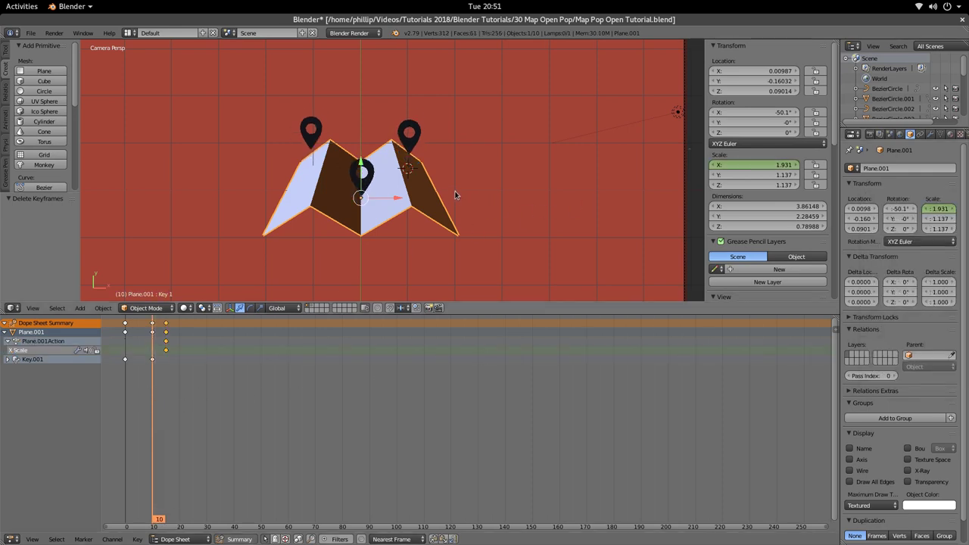
pyautogui.press('s')
pyautogui.press('x')
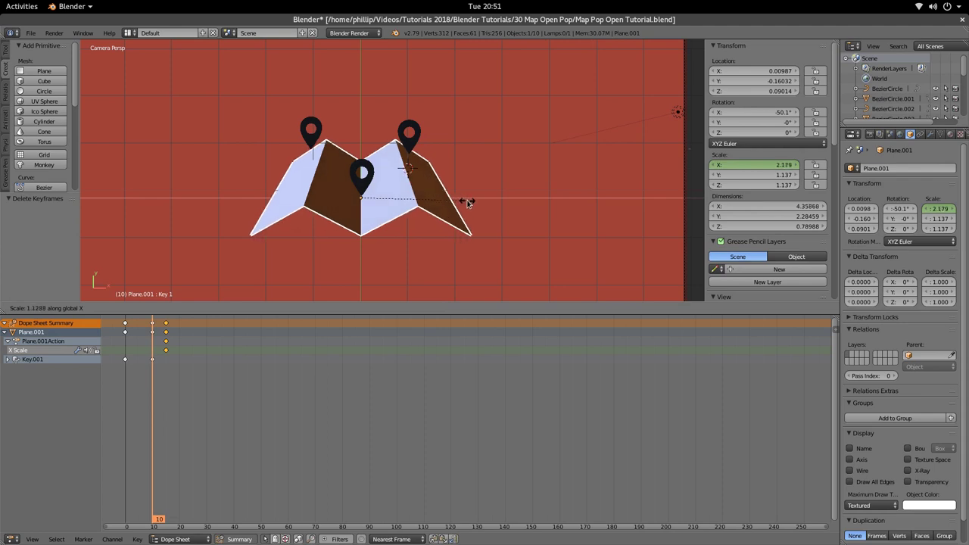
pyautogui.click(470, 204)
pyautogui.rightClick(939, 209)
pyautogui.click(941, 211)
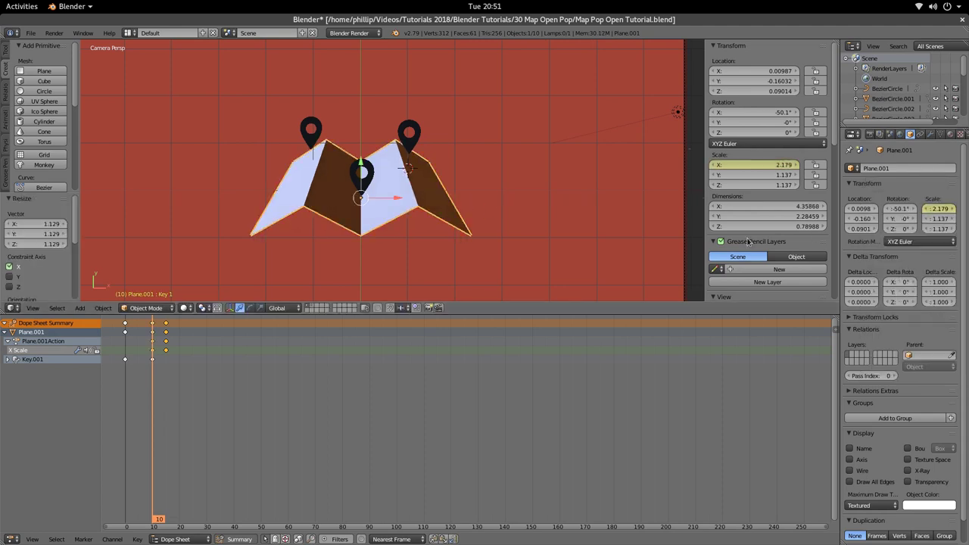
# After a preview, replace the frame-10 X scale keyframe with 2.329.
pyautogui.hotkey('alt', 'a')
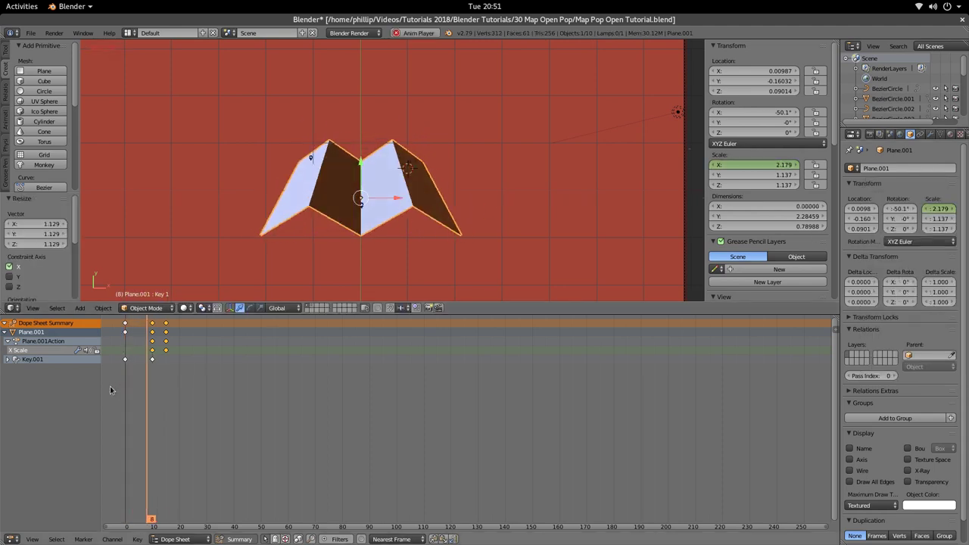
pyautogui.hotkey('alt', 'a')
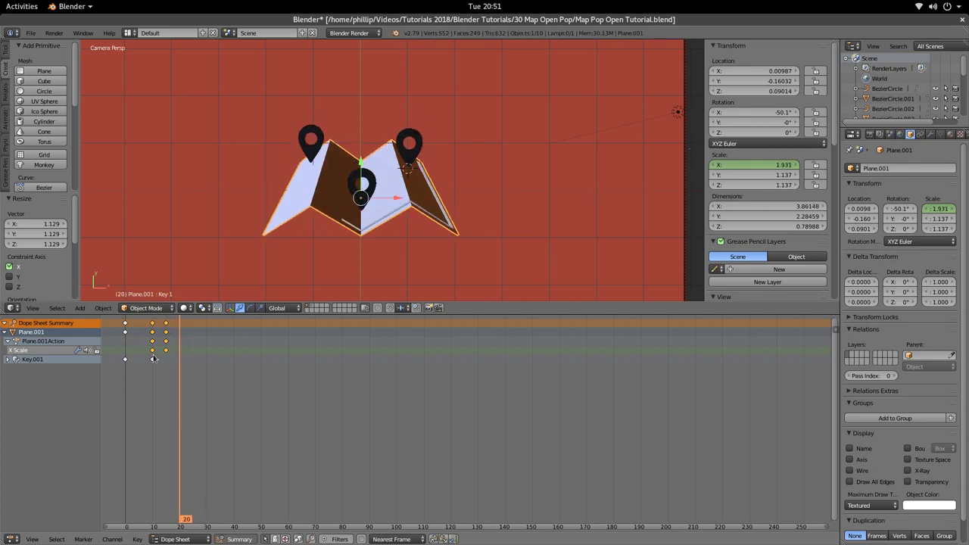
pyautogui.click(152, 358)
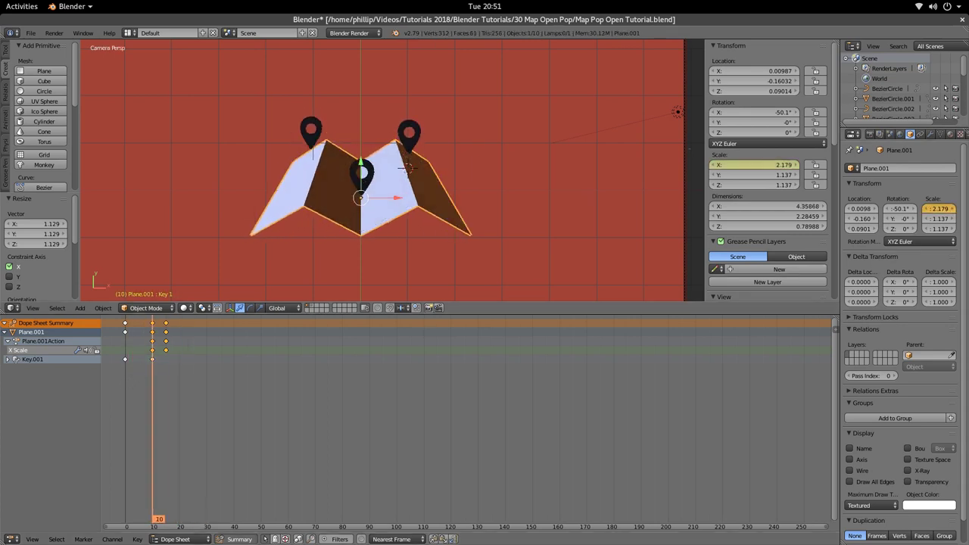
pyautogui.moveTo(939, 210); pyautogui.dragTo(955, 210)
pyautogui.rightClick(940, 209)
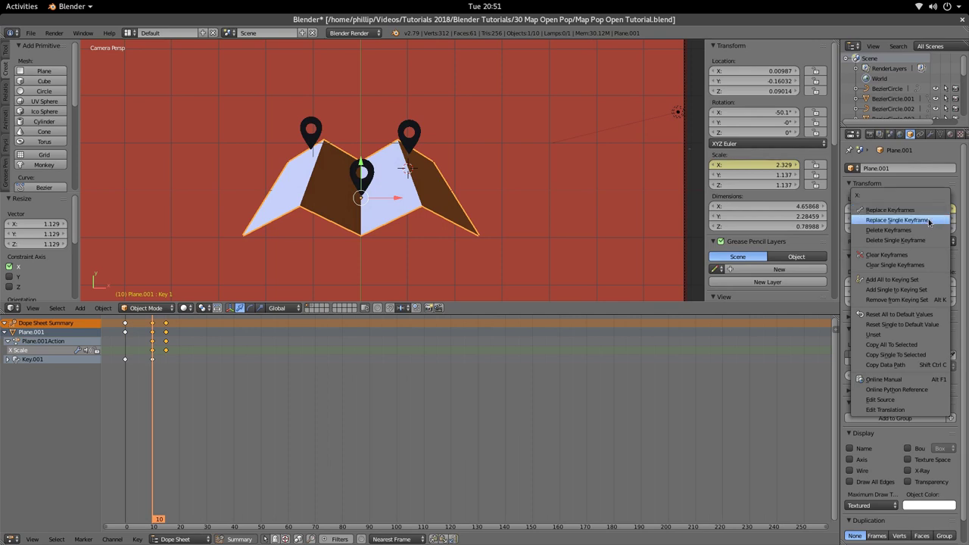
pyautogui.click(909, 219)
# Play and scrub the stretchy unfold, stopping at frame 12 to inspect the bounce.
pyautogui.hotkey('shift', 'Left')
pyautogui.hotkey('alt', 'a')
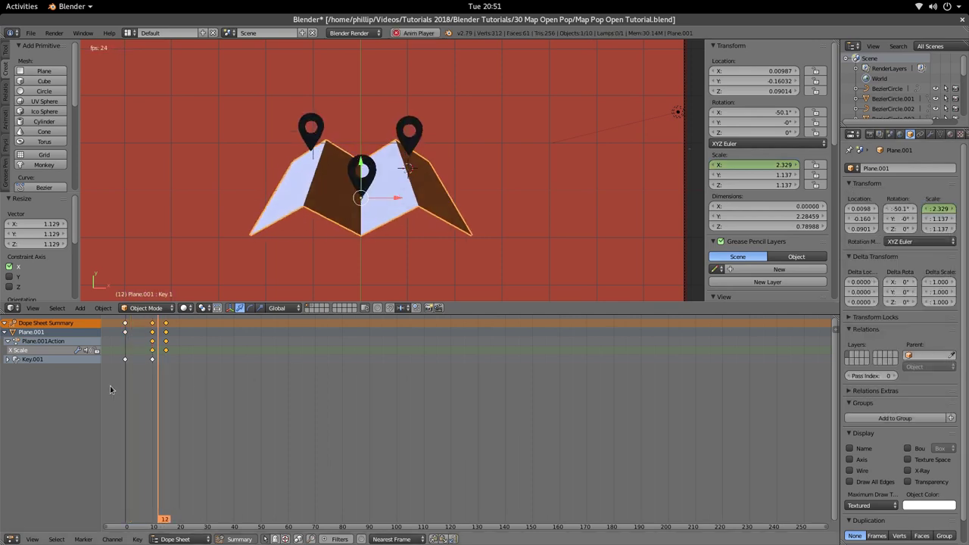
pyautogui.moveTo(185, 356); pyautogui.dragTo(146, 357)
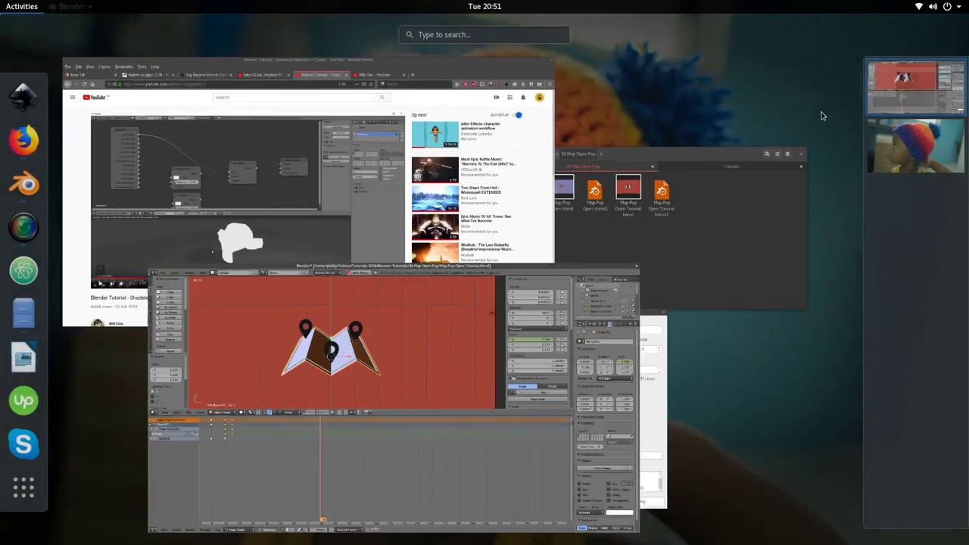
pyautogui.press('super')
pyautogui.click(455, 446)
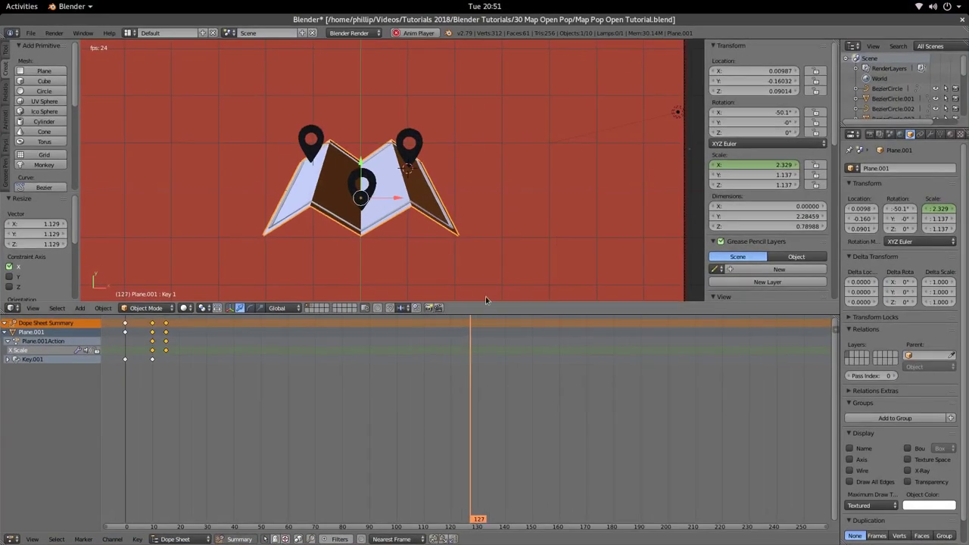
pyautogui.moveTo(481, 370); pyautogui.dragTo(106, 400)
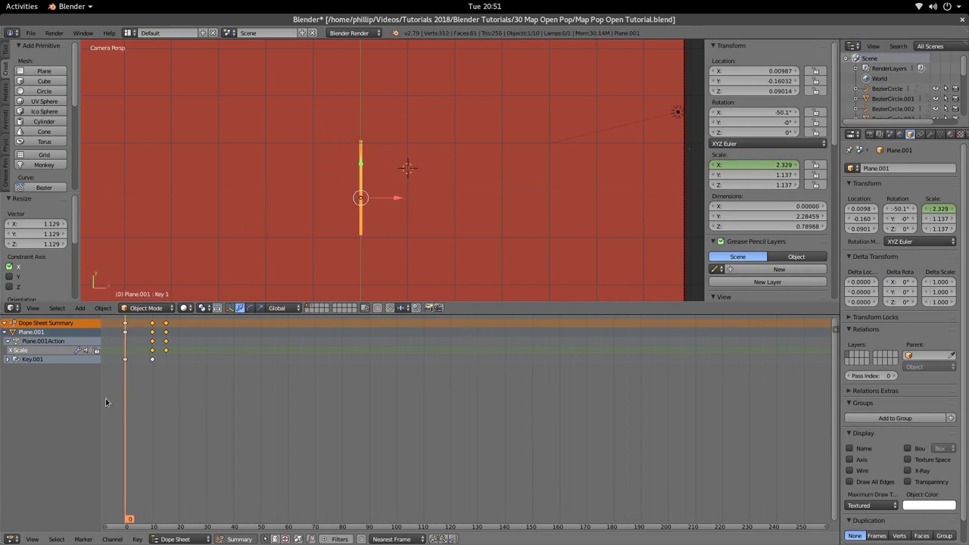
pyautogui.hotkey('alt', 'a')
pyautogui.hotkey('alt', 'a')
pyautogui.moveTo(186, 395)
pyautogui.mouseDown()
pyautogui.moveTo(159, 401)
pyautogui.moveTo(177, 404)
pyautogui.mouseUp()
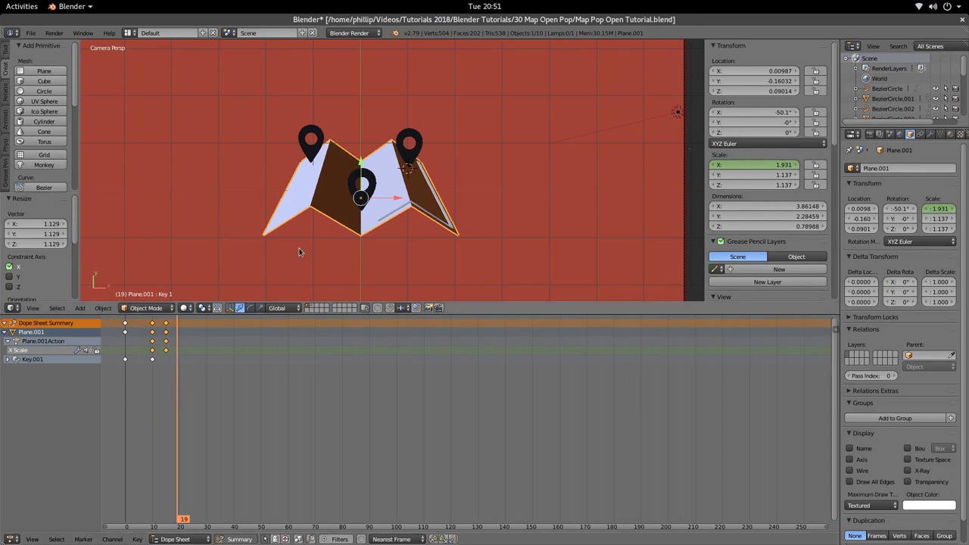
# Make the centre pin's animation a single-user copy, Circle.001Action.001.
pyautogui.rightClick(358, 180)
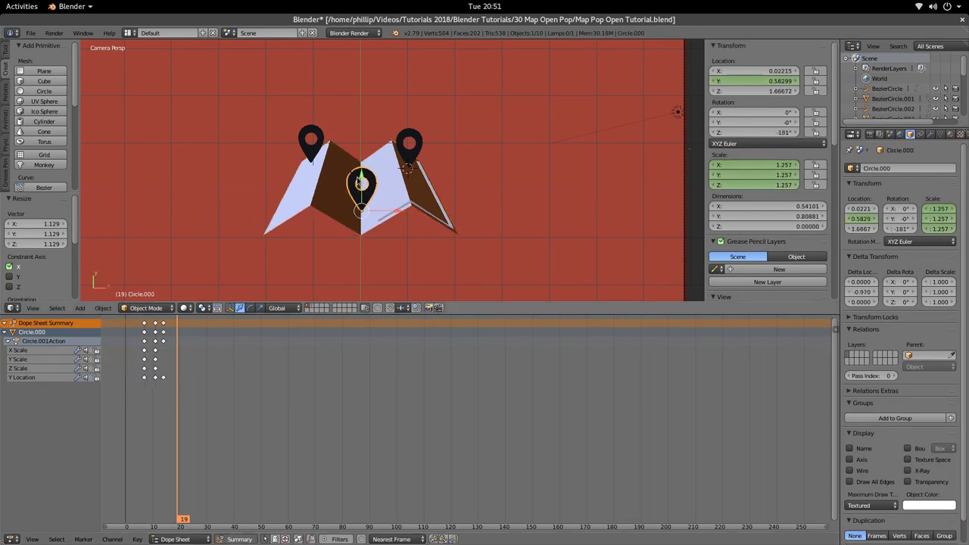
pyautogui.press('u')
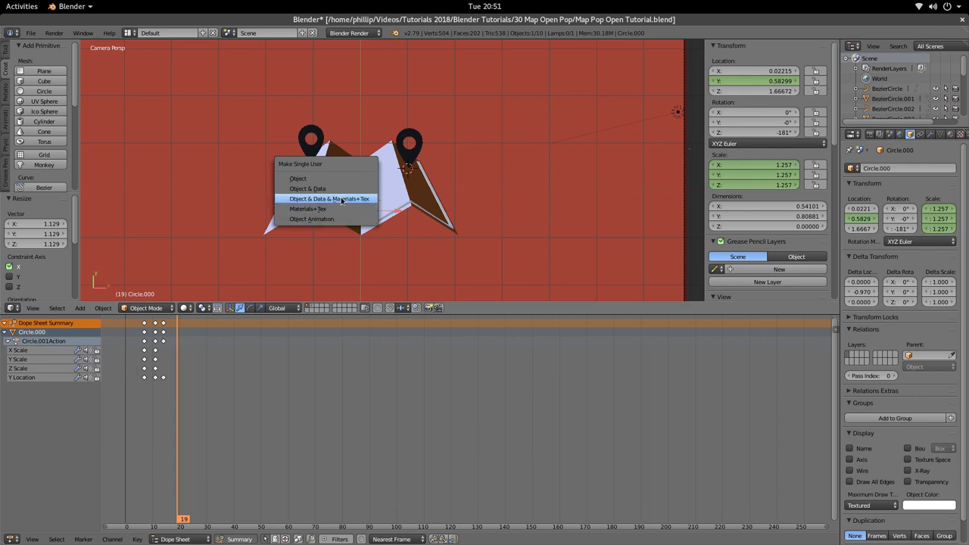
pyautogui.press('Escape')
pyautogui.press('u')
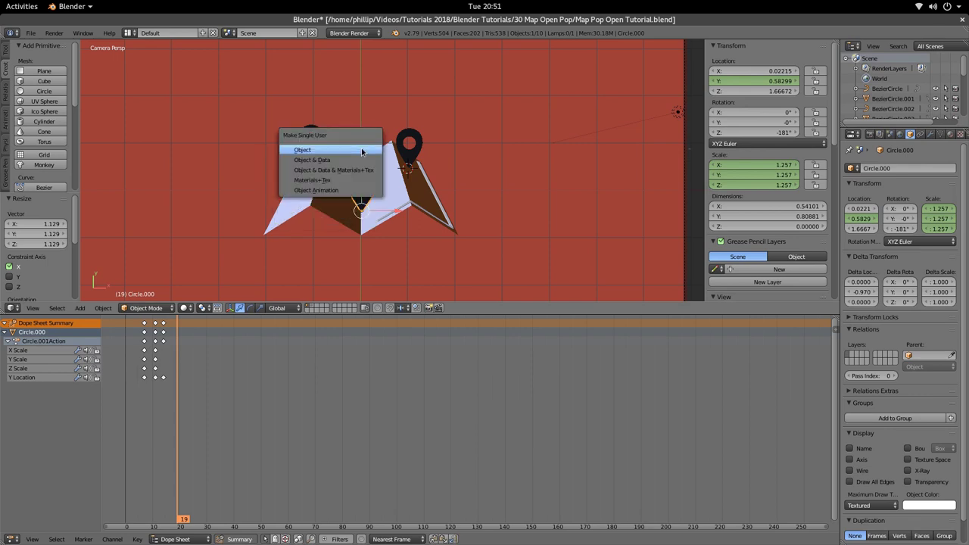
pyautogui.click(364, 190)
# Make the right pin's animation a single-user copy, Circle.001Action.002, then select all objects.
pyautogui.rightClick(400, 156)
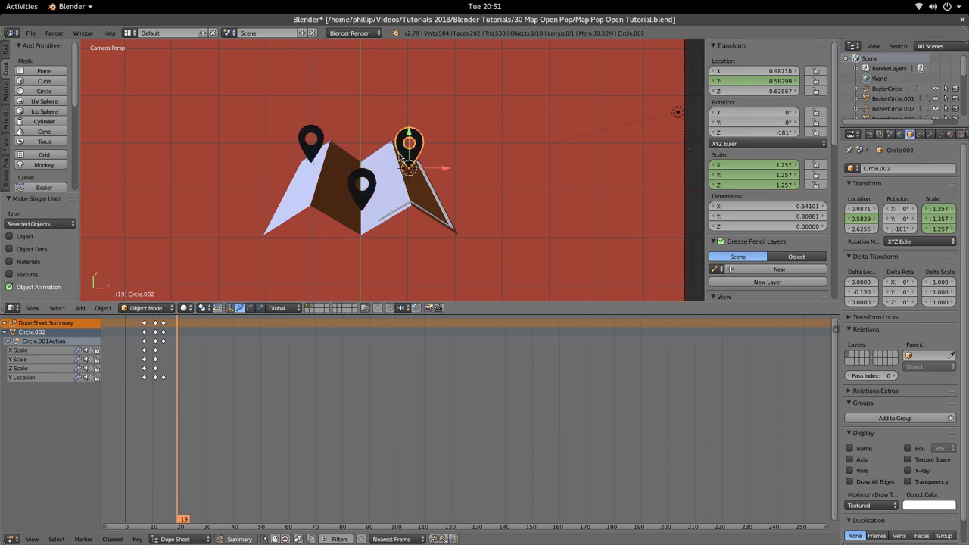
pyautogui.press('u')
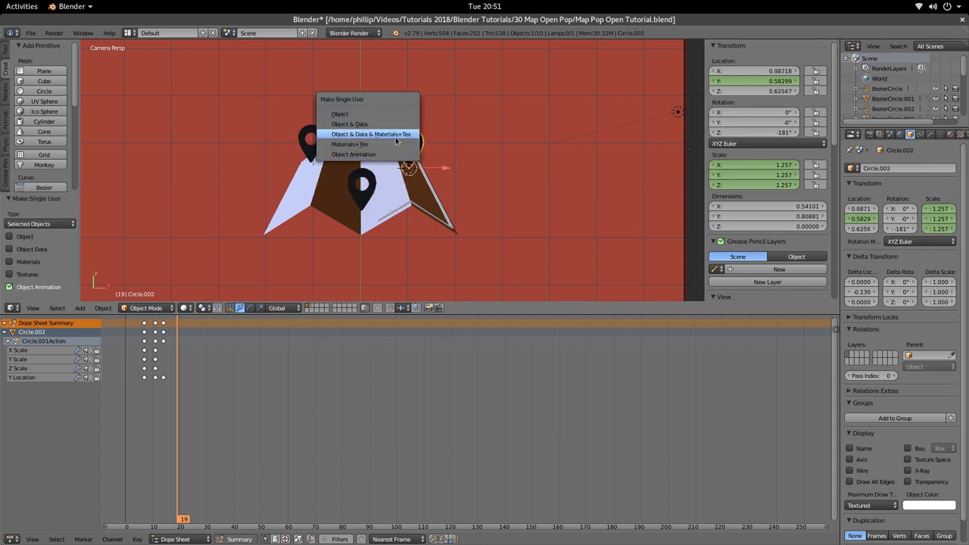
pyautogui.click(394, 154)
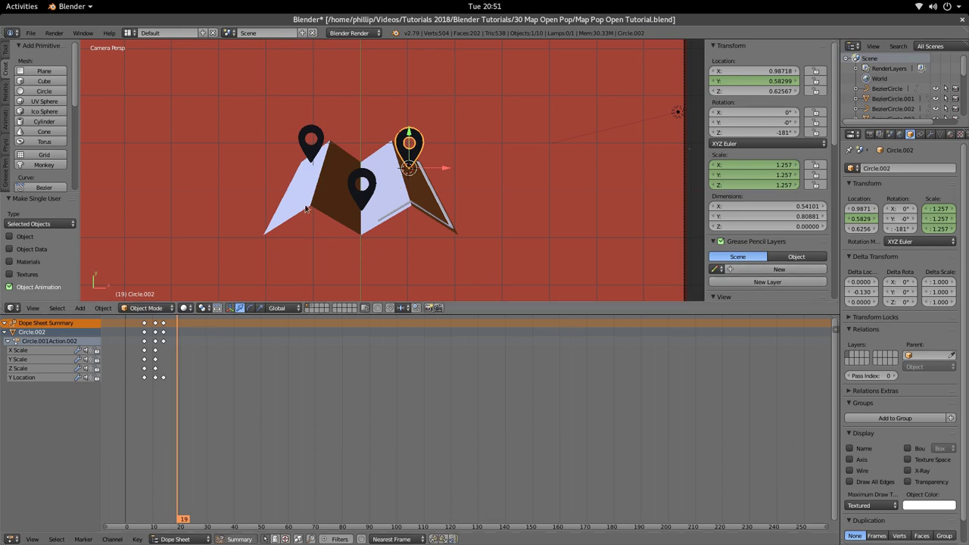
pyautogui.press('a')
pyautogui.press('a')
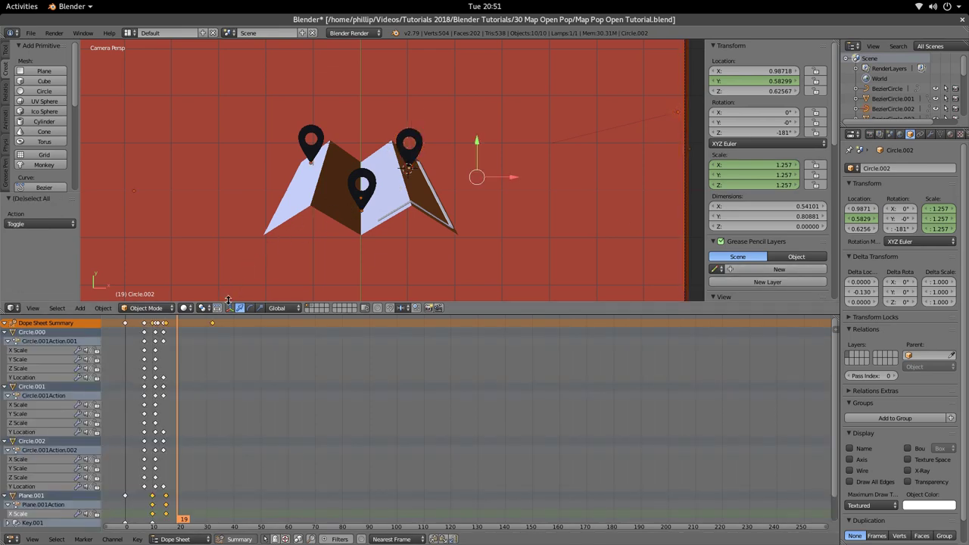
# Slide the right pin's pop-in keyframes about 6 frames later and preview playback.
pyautogui.rightClick(414, 155)
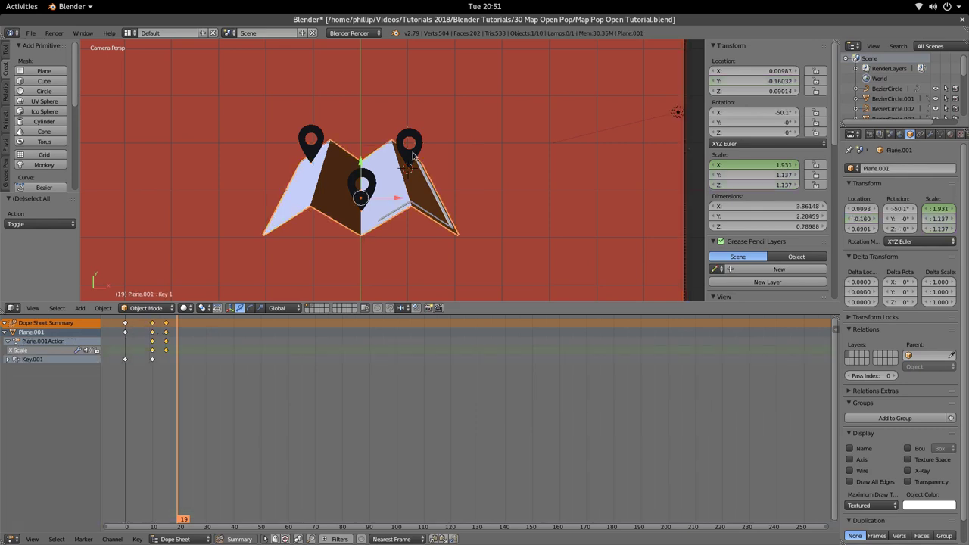
pyautogui.rightClick(413, 151)
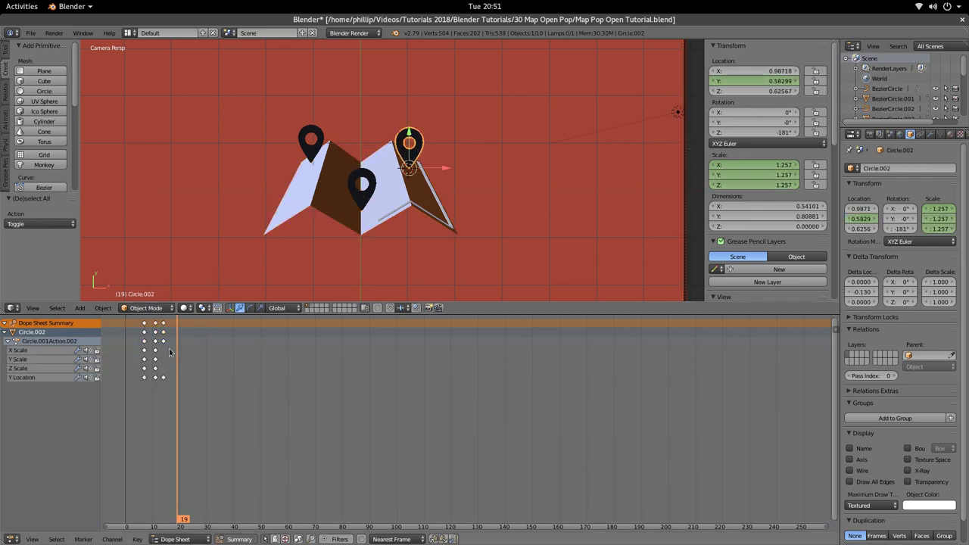
pyautogui.press('a')
pyautogui.press('g')
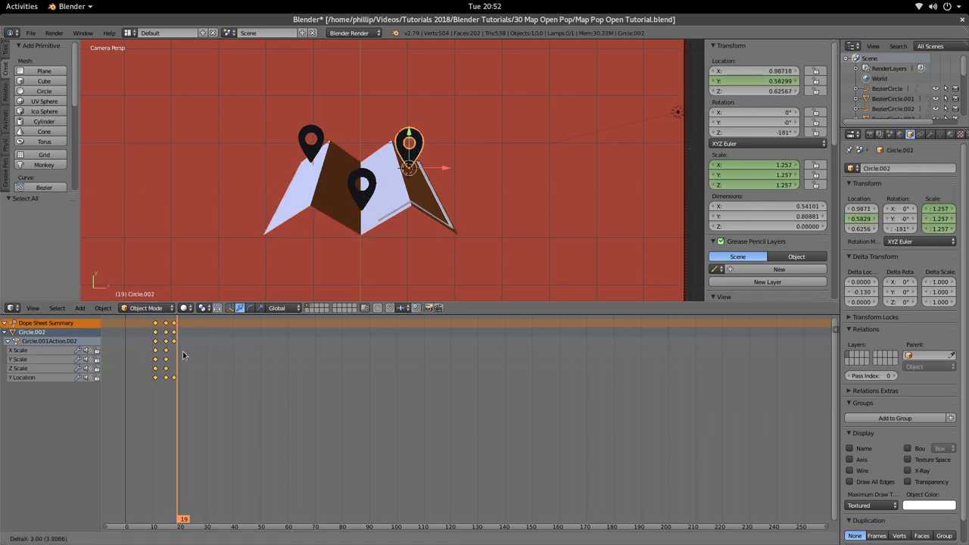
pyautogui.click(183, 351)
pyautogui.moveTo(182, 356); pyautogui.dragTo(127, 385)
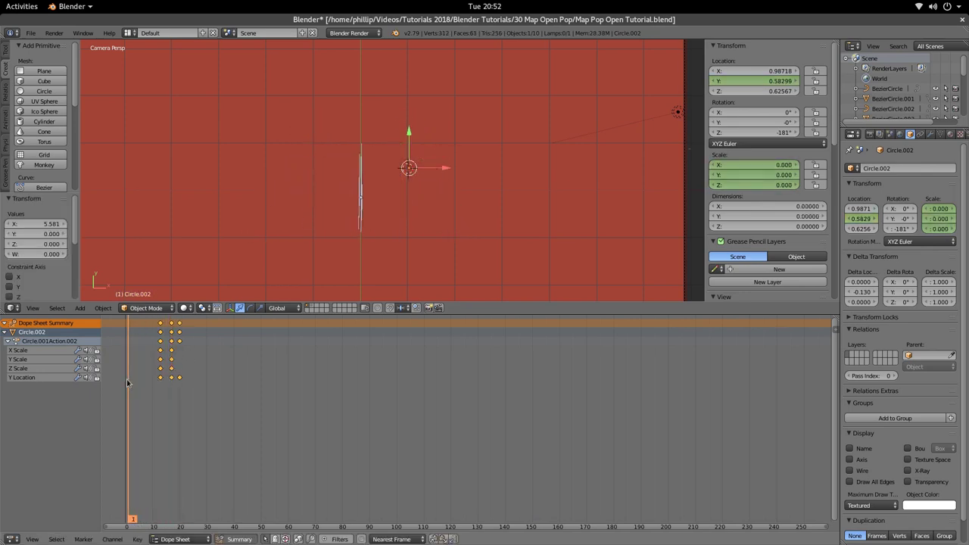
pyautogui.hotkey('alt', 'a')
pyautogui.hotkey('alt', 'a')
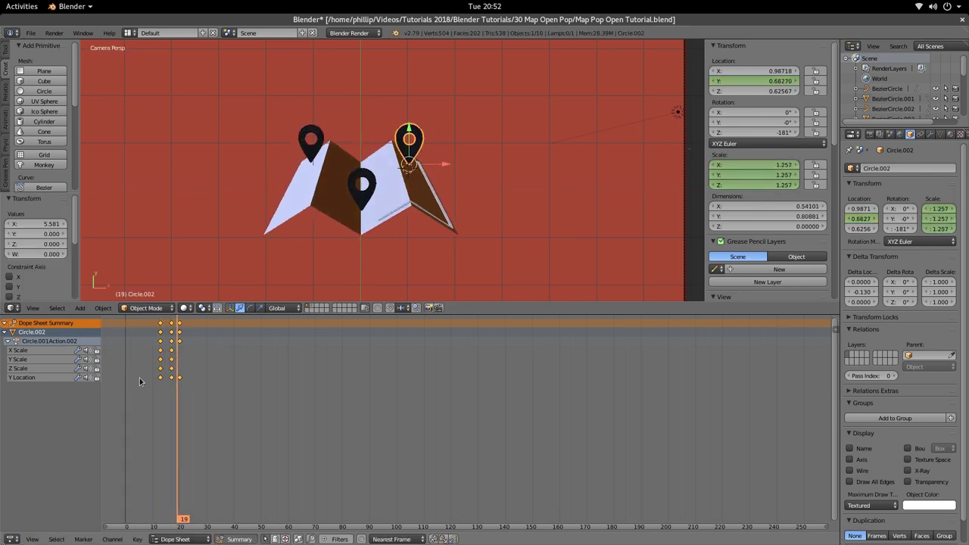
# Slide the centre pin's keyframes about 4 frames later and preview the stagger from frame 12.
pyautogui.rightClick(355, 203)
pyautogui.rightClick(304, 196)
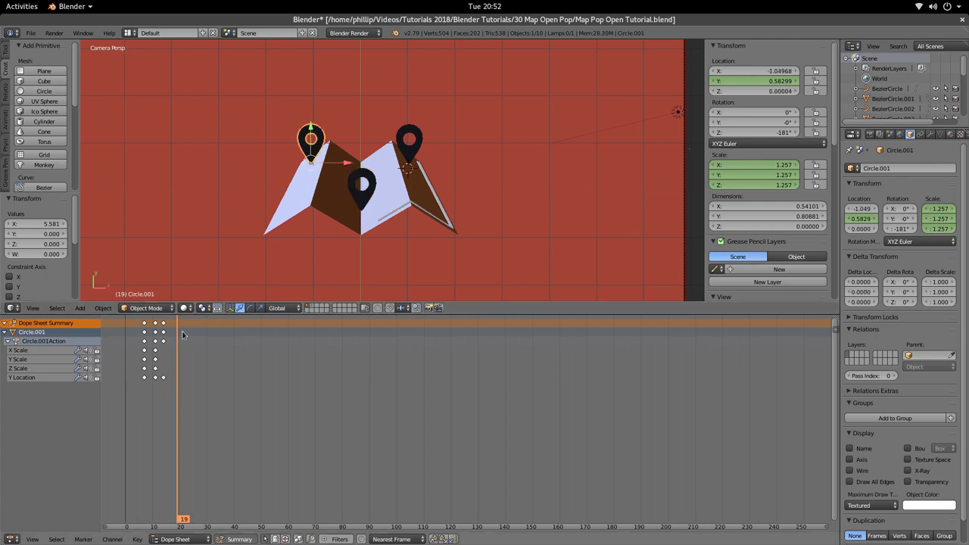
pyautogui.rightClick(364, 207)
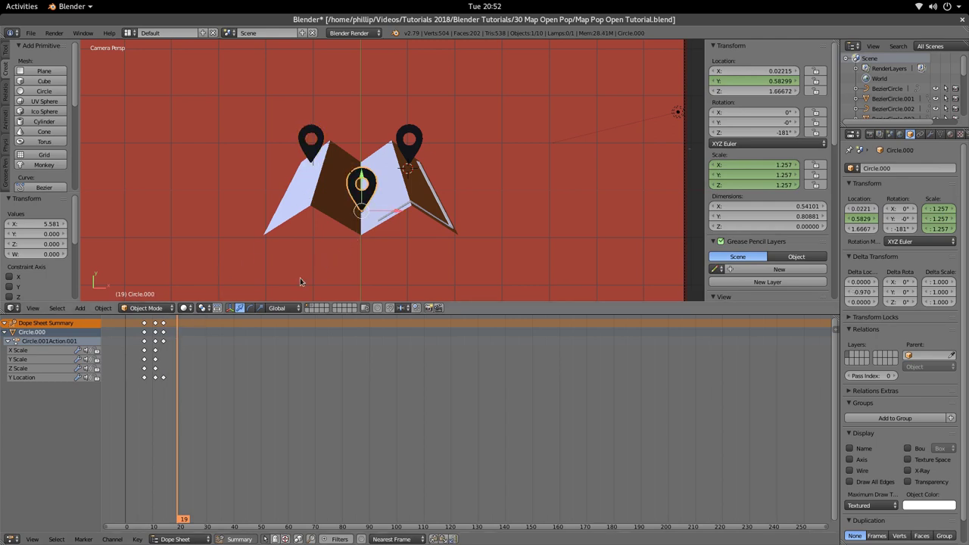
pyautogui.press('g')
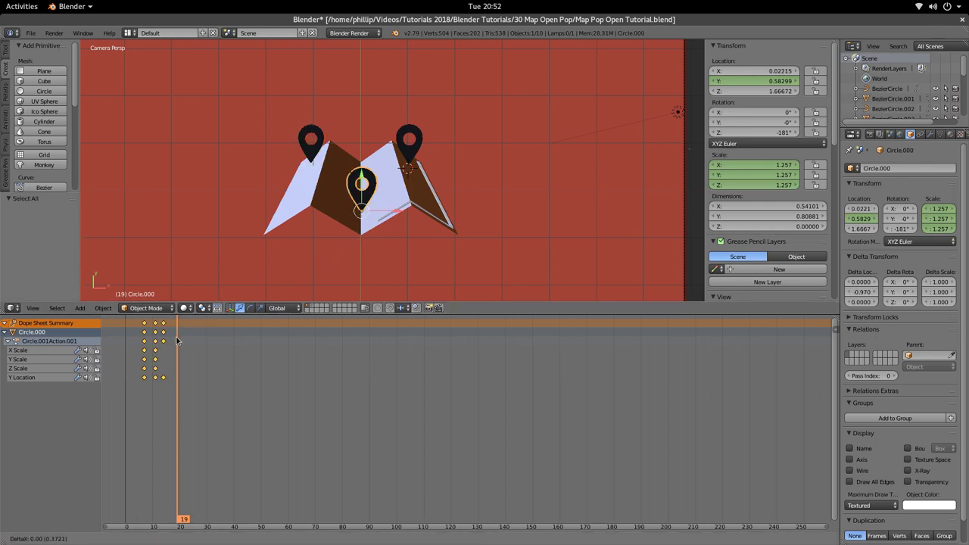
pyautogui.click(182, 345)
pyautogui.click(155, 363)
pyautogui.hotkey('alt', 'a')
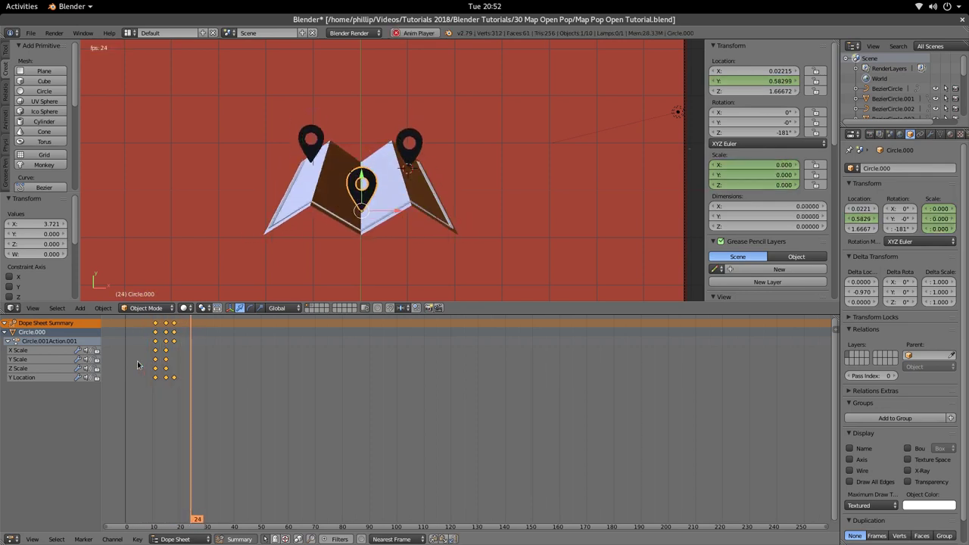
pyautogui.hotkey('alt', 'a')
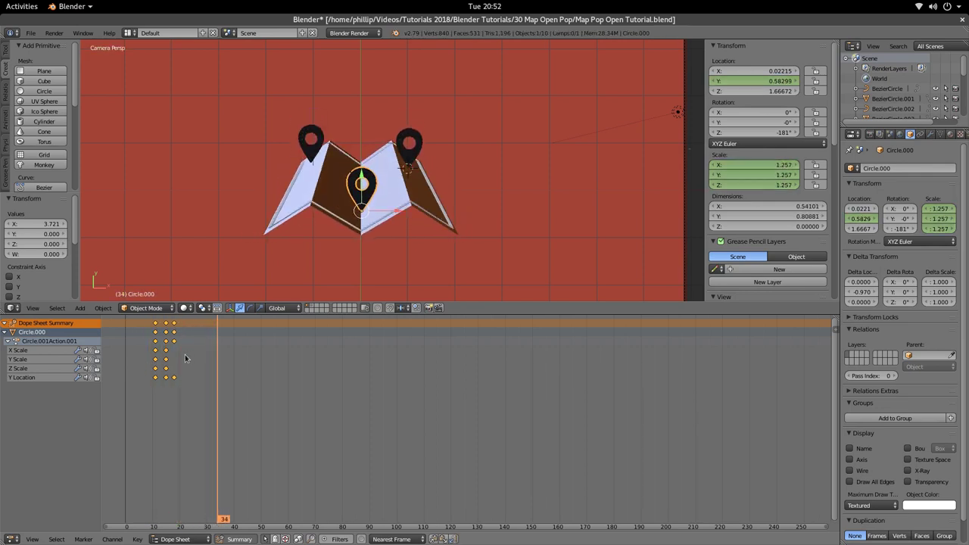
# Nudge the centre pin's keys one frame earlier, replay, and render frame 25 with F12.
pyautogui.press('g')
pyautogui.click(178, 354)
pyautogui.hotkey('alt', 'a')
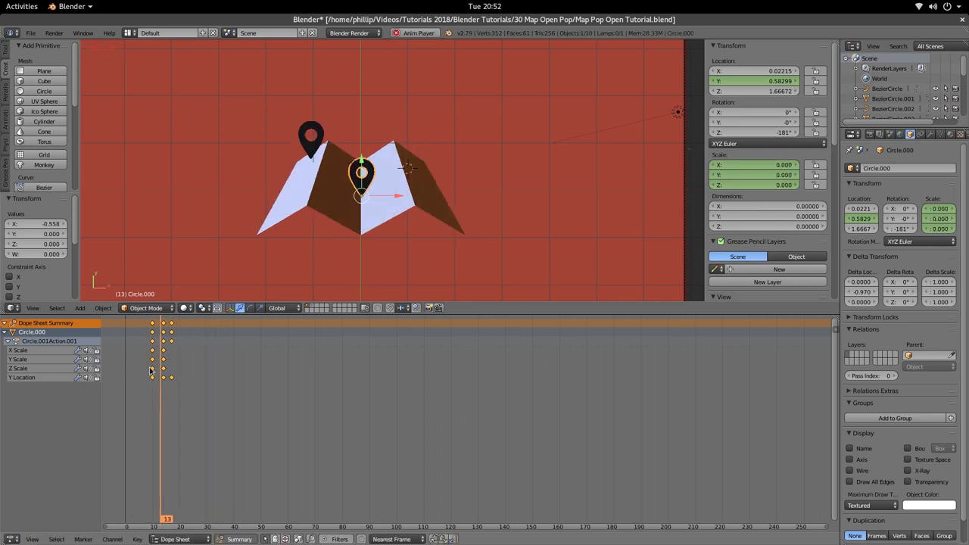
pyautogui.hotkey('alt', 'a')
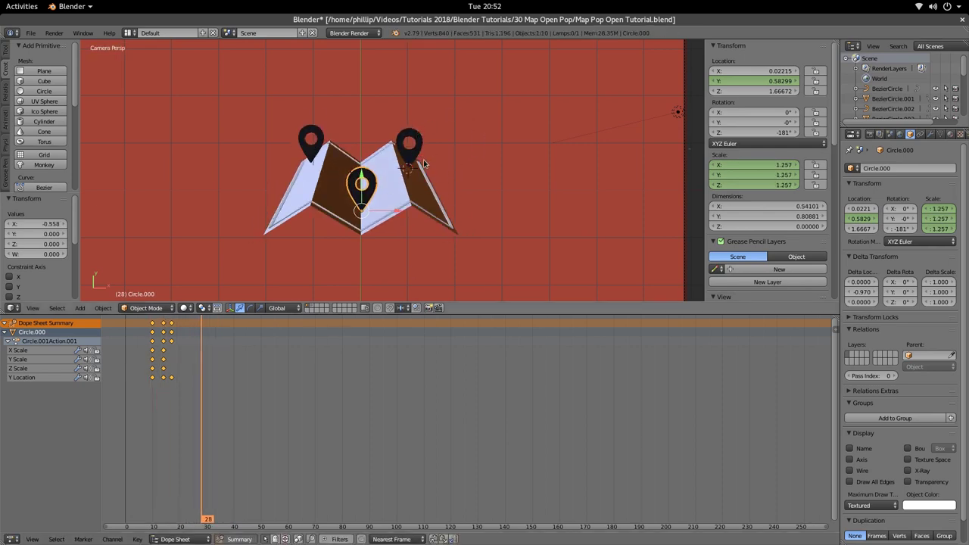
pyautogui.moveTo(206, 356); pyautogui.dragTo(154, 370)
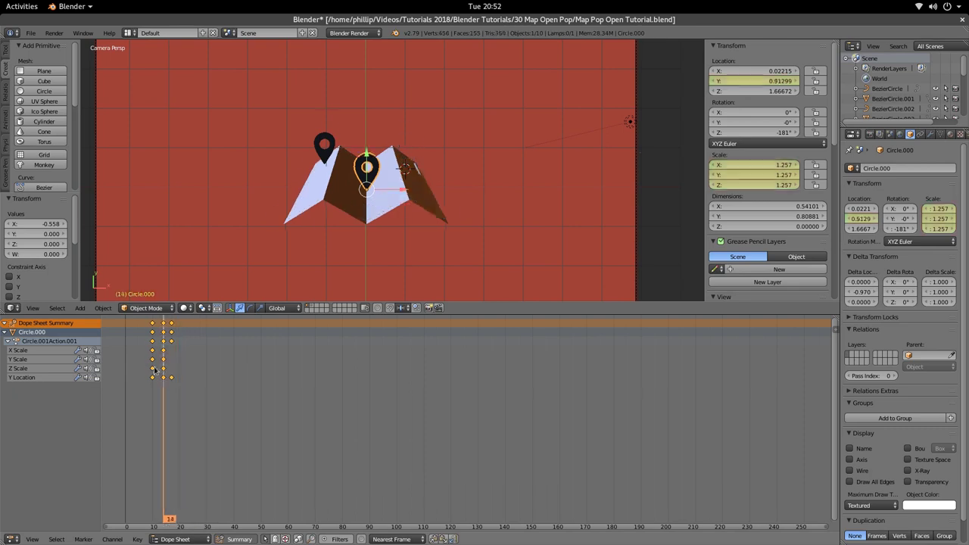
pyautogui.hotkey('alt', 'a')
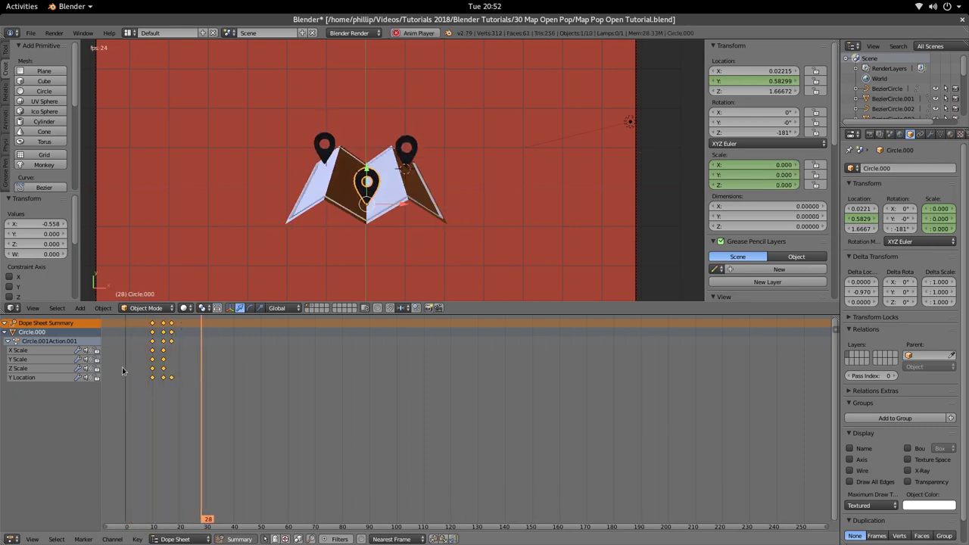
pyautogui.hotkey('alt', 'a')
pyautogui.moveTo(205, 357); pyautogui.dragTo(193, 361)
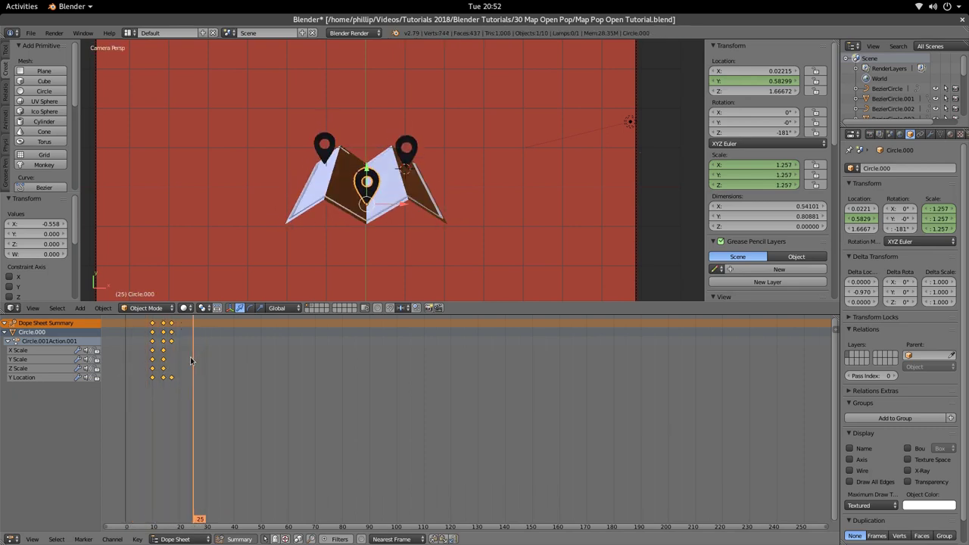
pyautogui.press('F12')
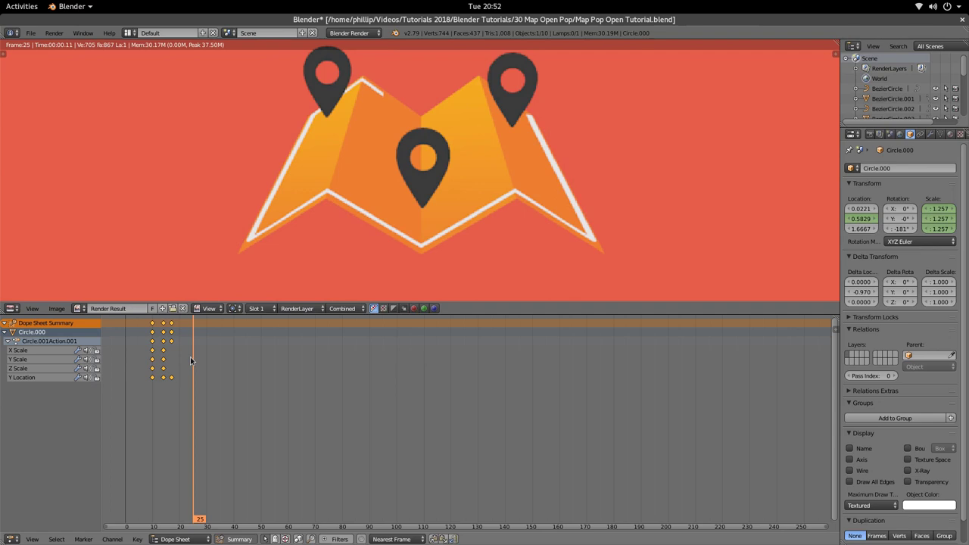
# Zoom around the frame-25 render of the map and pins, then open GNOME Activities.
pyautogui.scroll(-4, 305, 265)
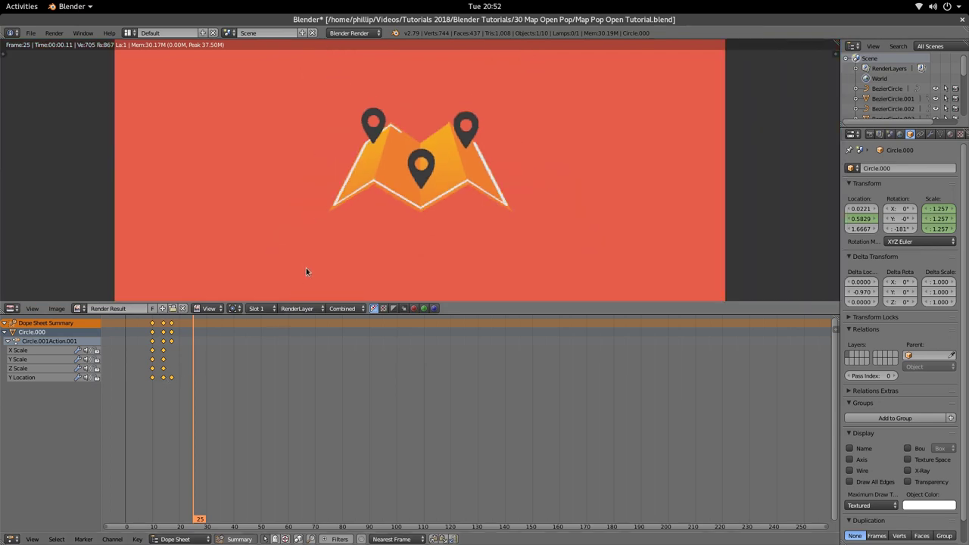
pyautogui.scroll(1, 315, 268)
pyautogui.press('super')
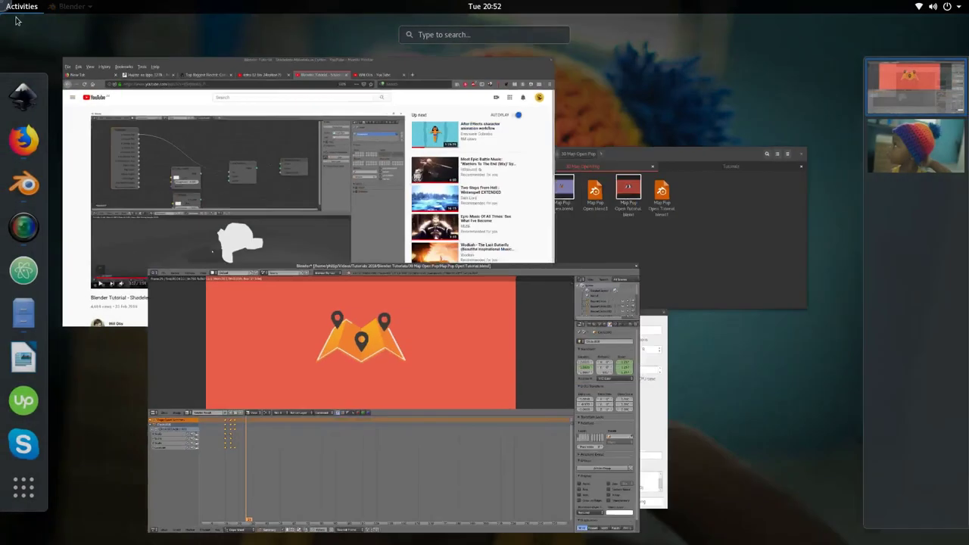